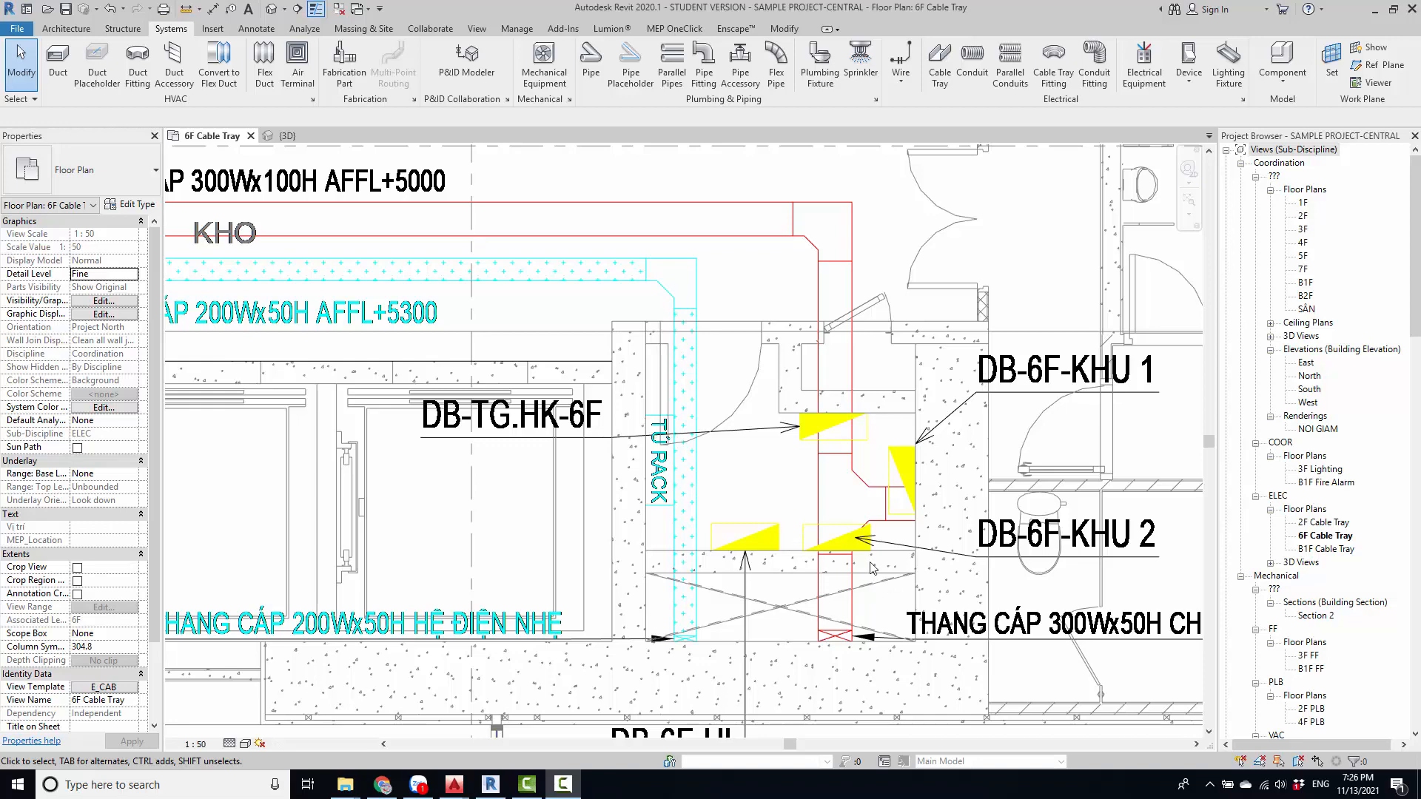
- Examine the cable ladder risers and distribution boards around the electrical shaft on the 6F plan
scroll(819, 524, down, 2)
middle_drag(851, 611, 789, 567)
scroll(814, 560, up, 3)
scroll(788, 567, down, 3)
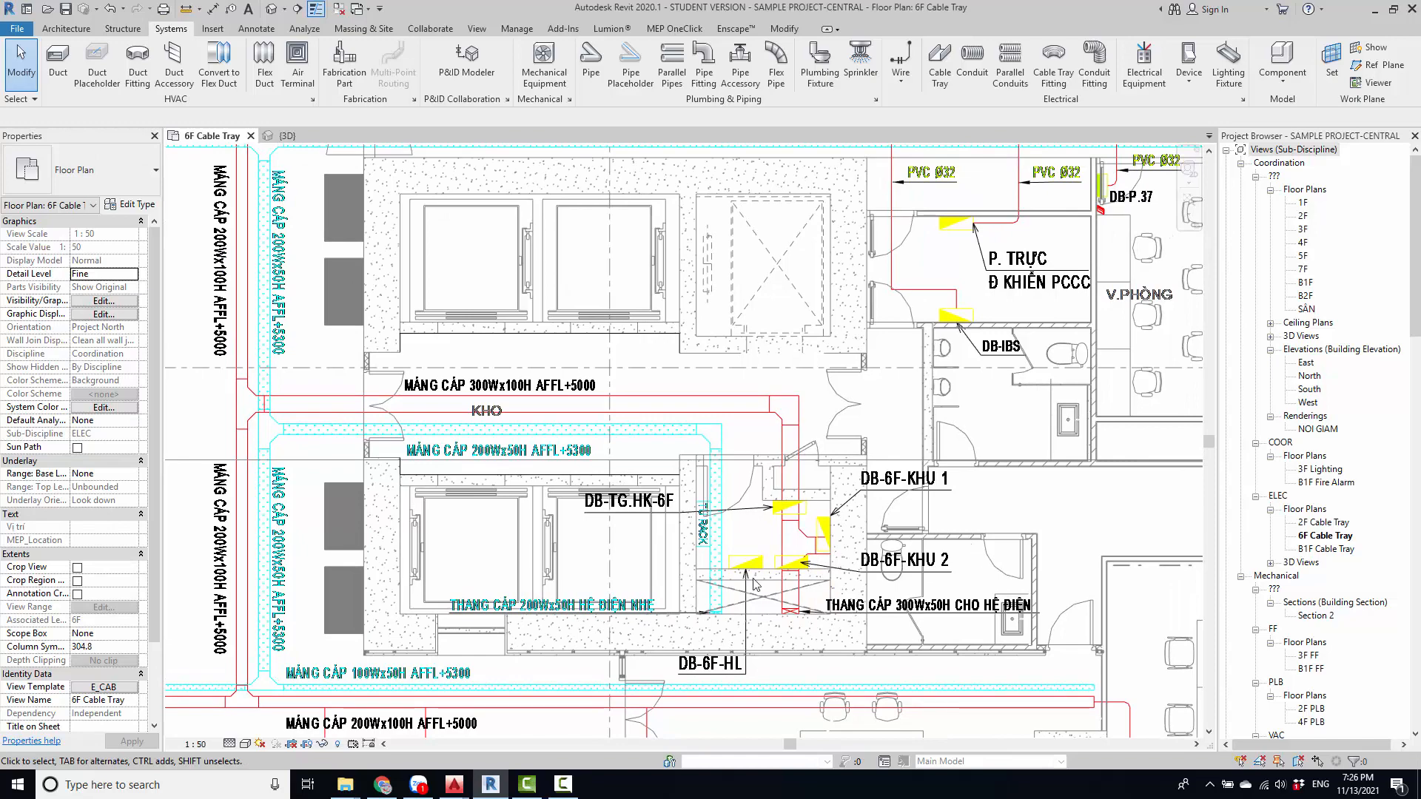
scroll(500, 565, down, 2)
scroll(736, 572, up, 3)
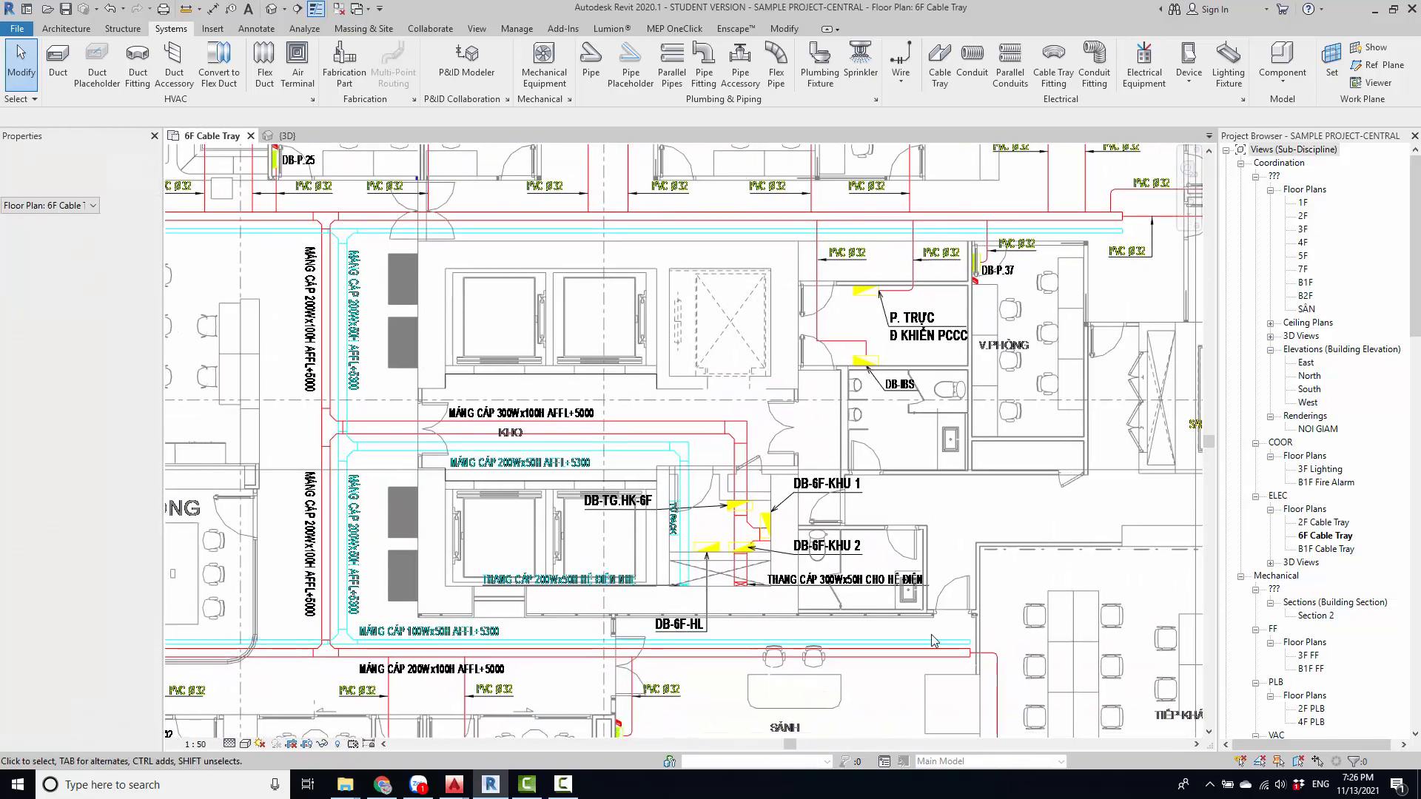
scroll(737, 572, up, 2)
scroll(784, 583, down, 3)
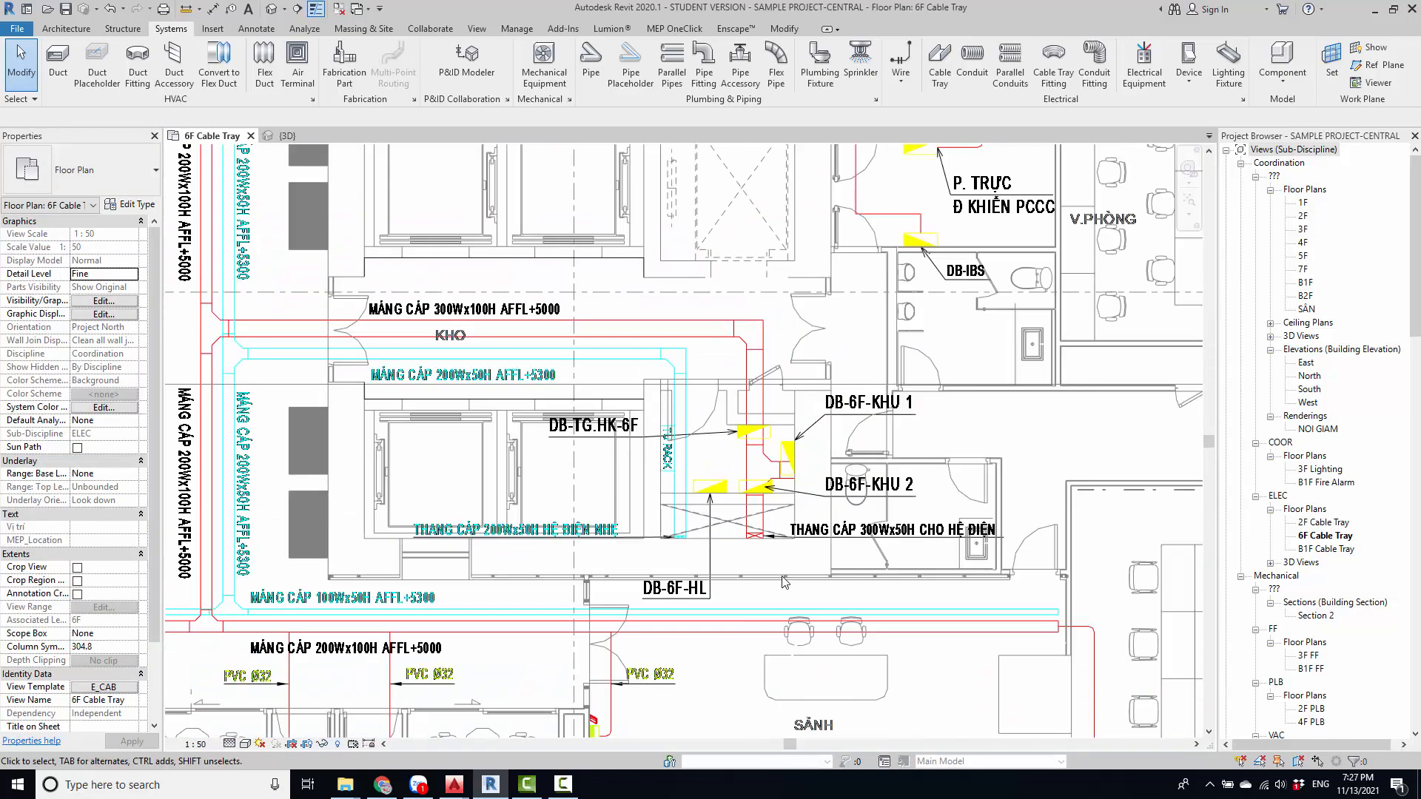
scroll(788, 547, up, 3)
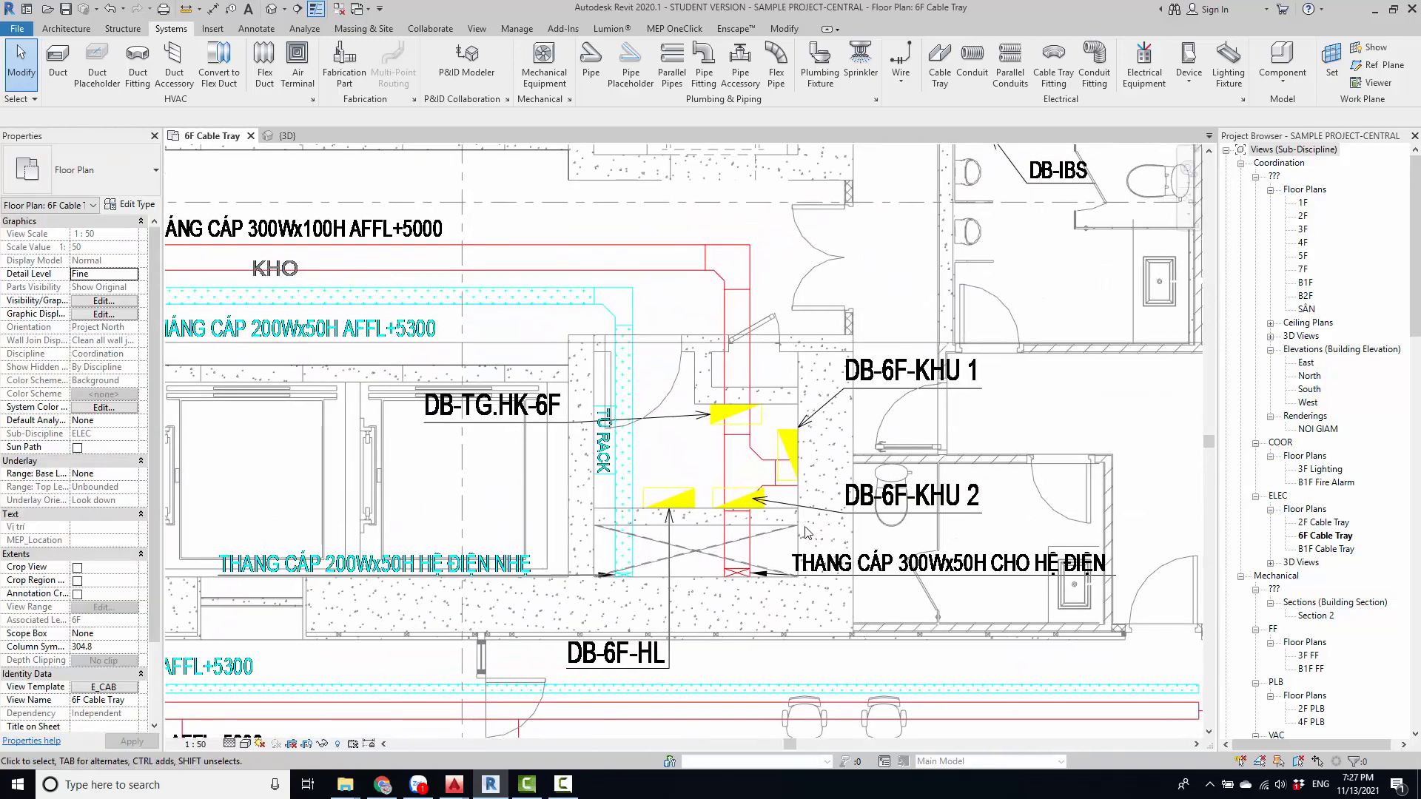
scroll(748, 566, down, 4)
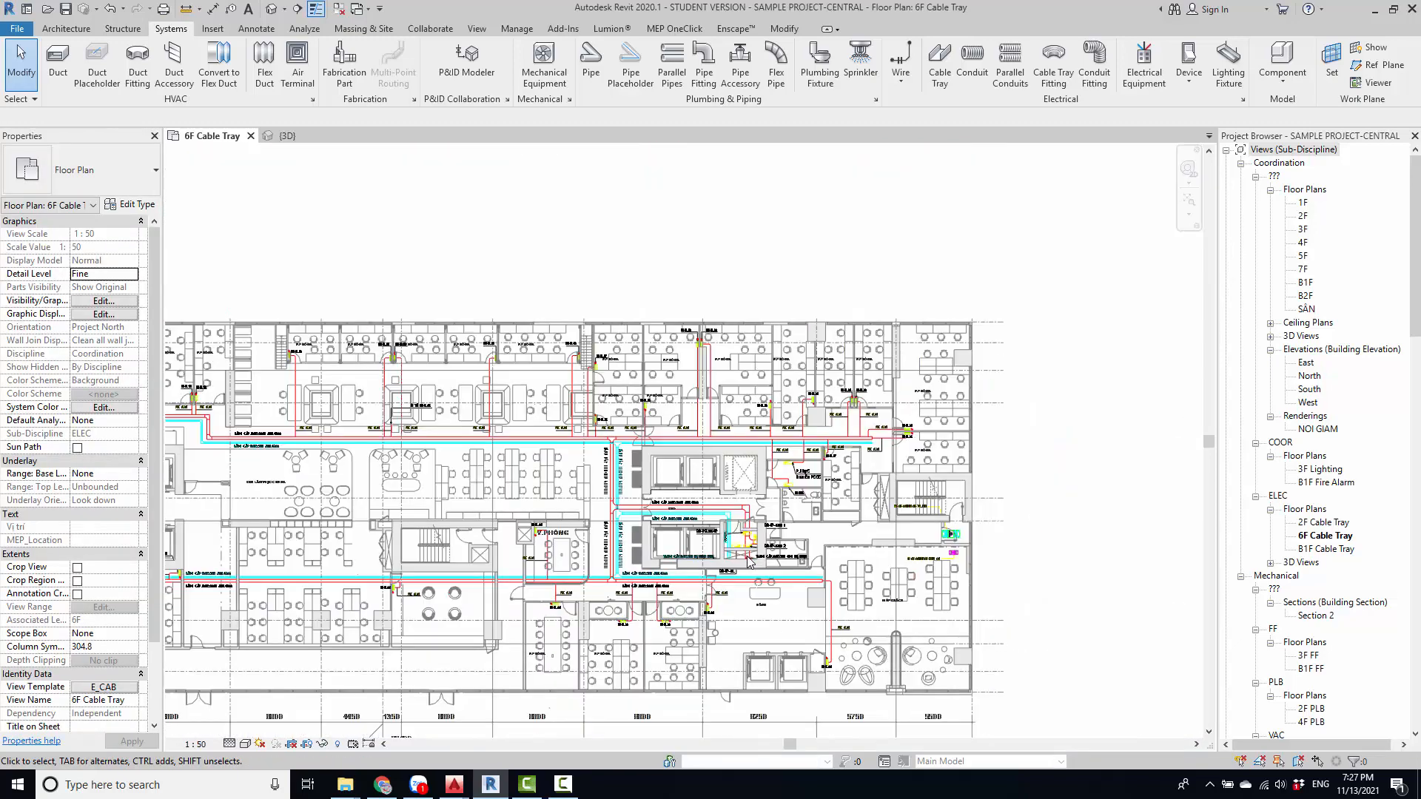
scroll(748, 561, up, 2)
scroll(747, 564, up, 3)
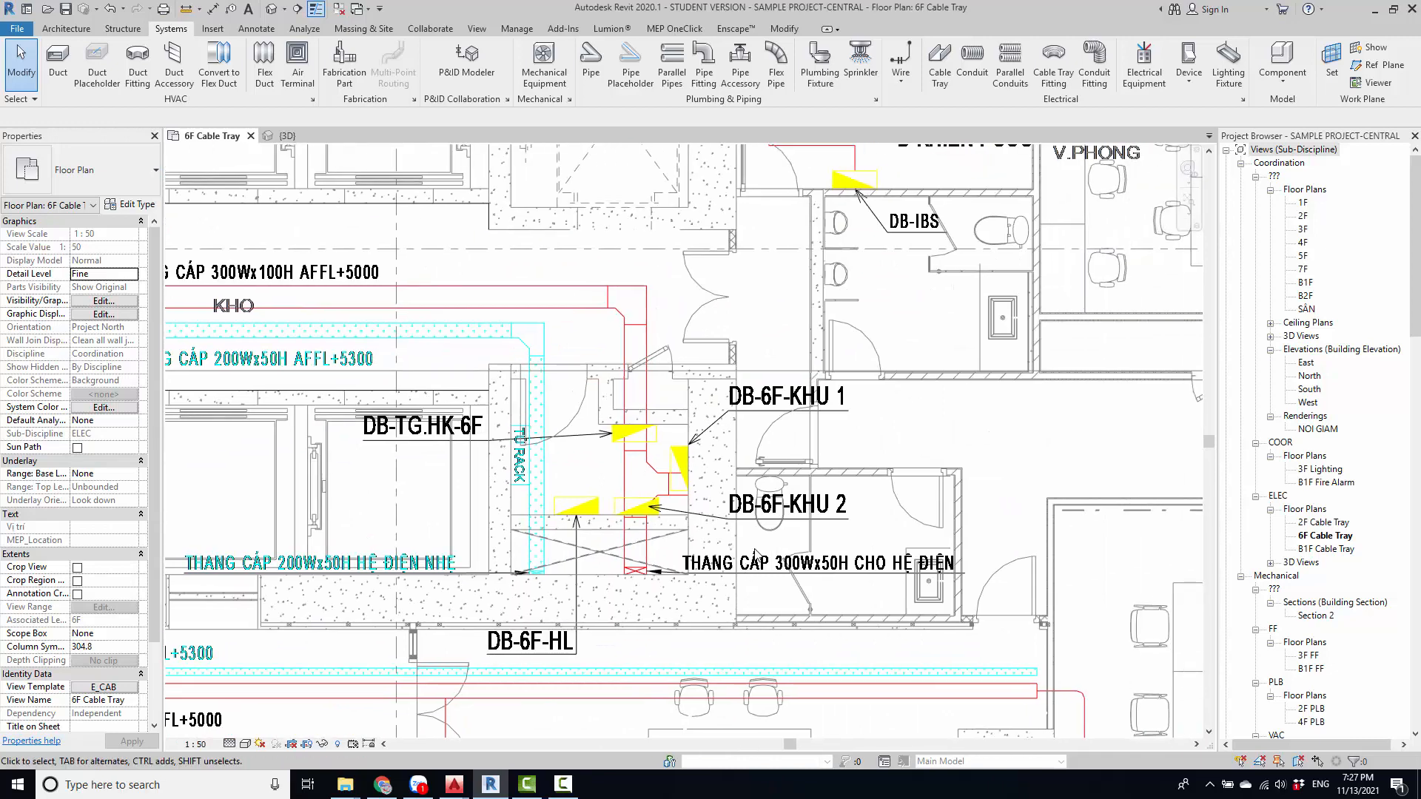
scroll(540, 581, up, 4)
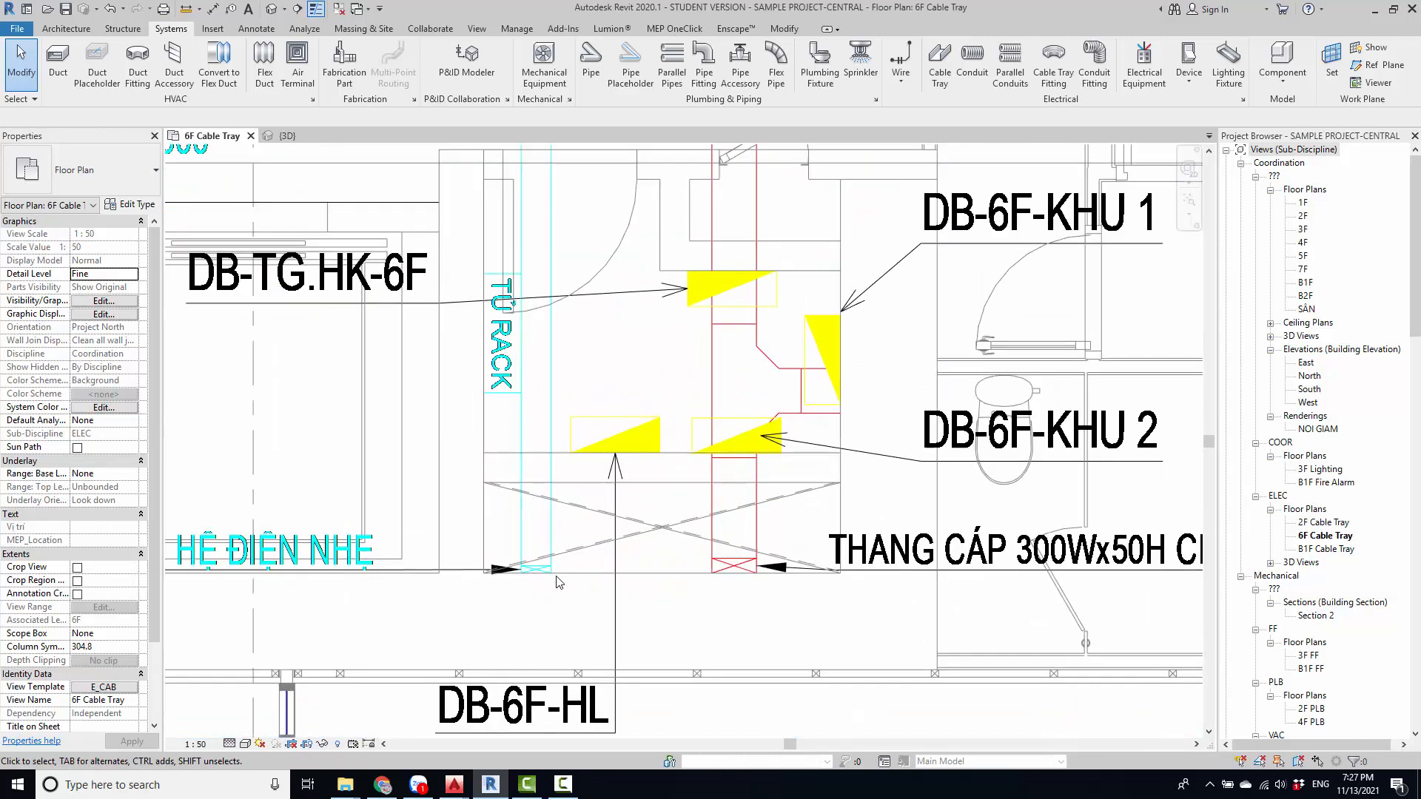
middle_drag(948, 584, 835, 587)
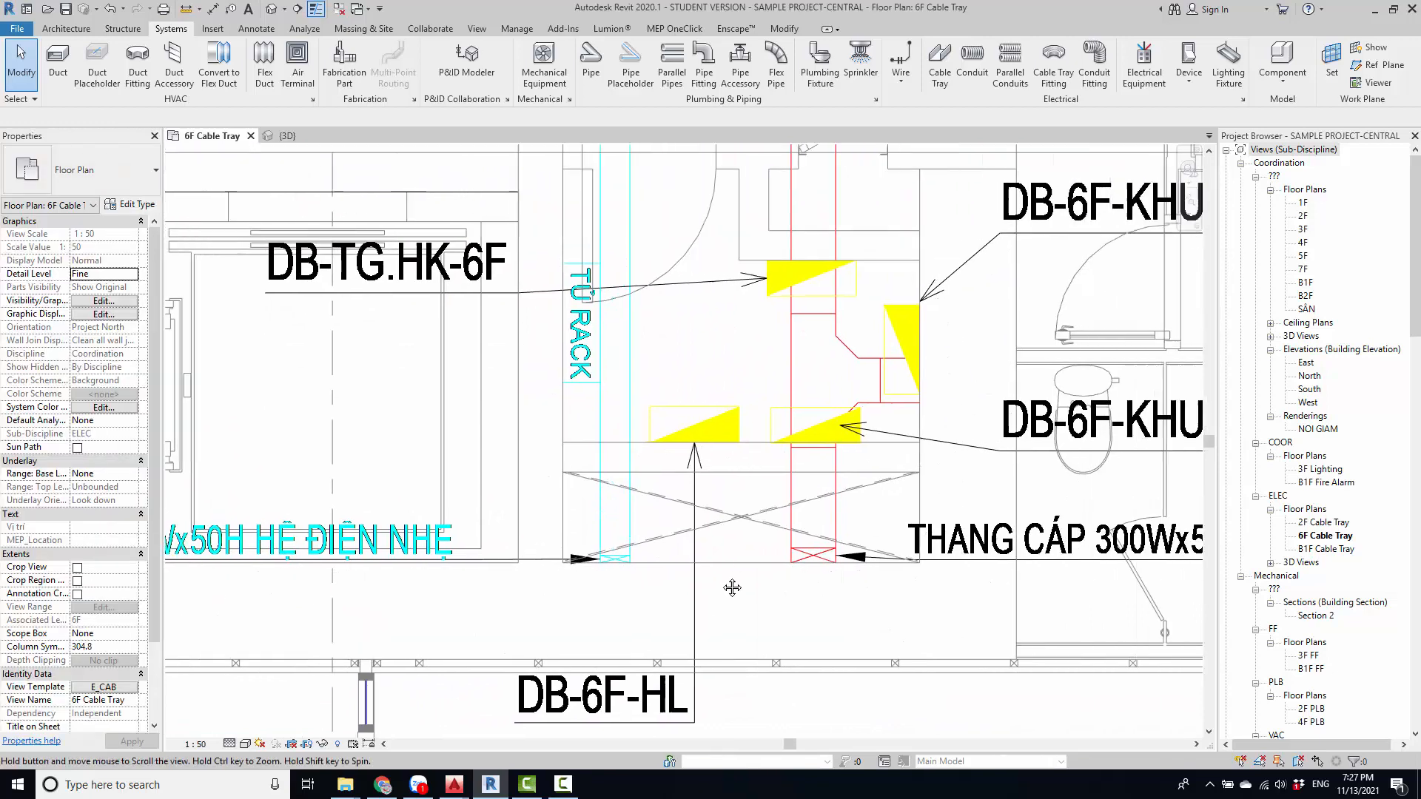
- Start the Vertical MEP tool and choose CableTray as the MEP type
click(675, 29)
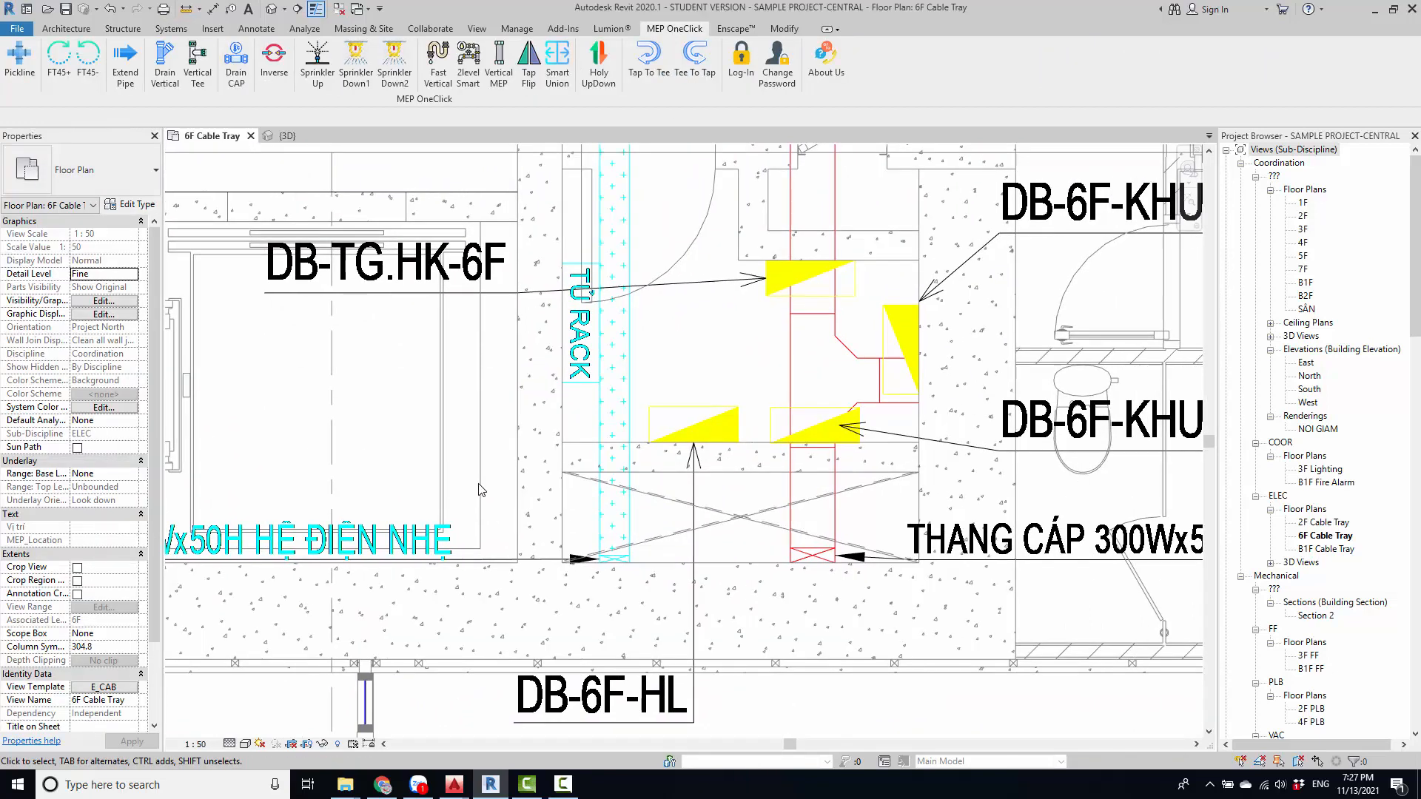
click(498, 66)
drag(1019, 280, 428, 223)
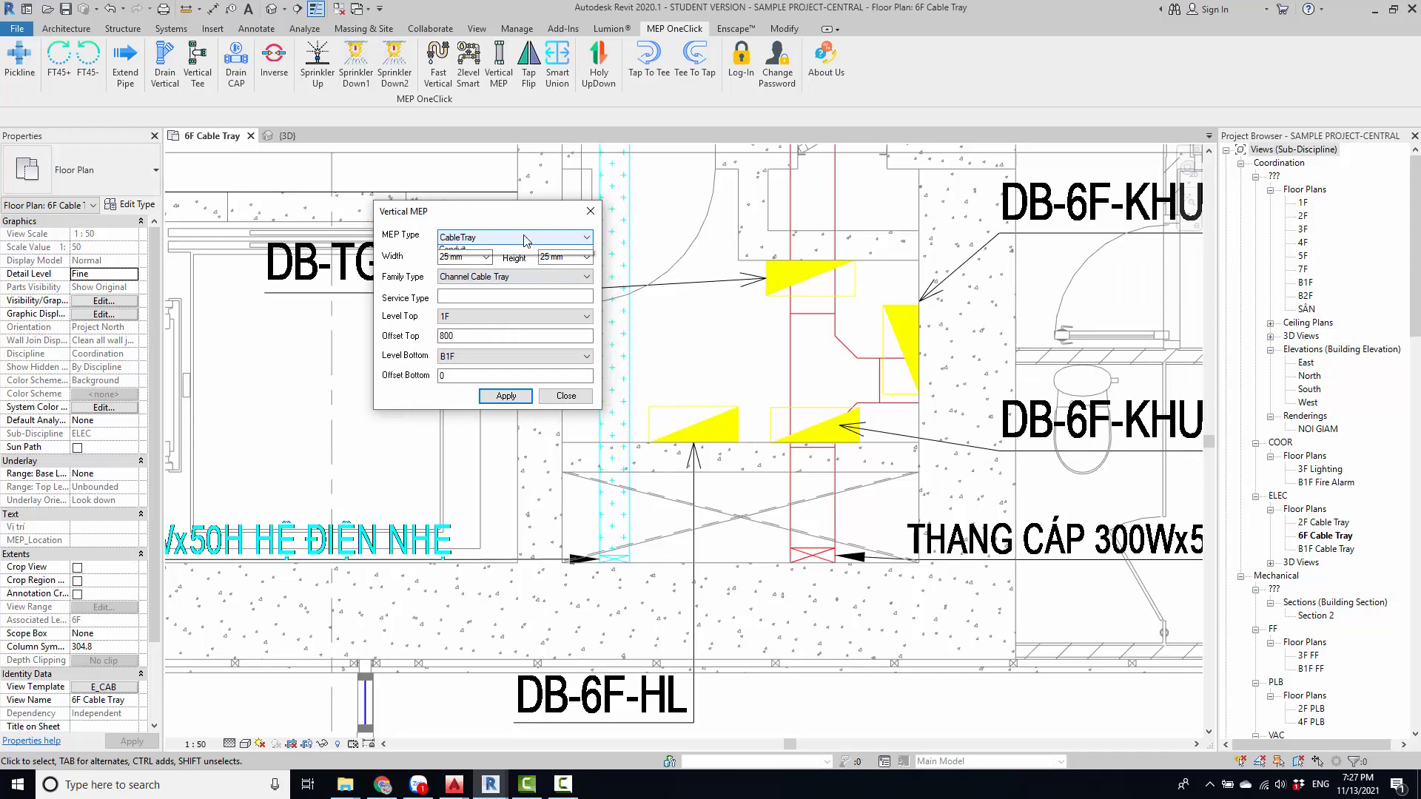
click(465, 281)
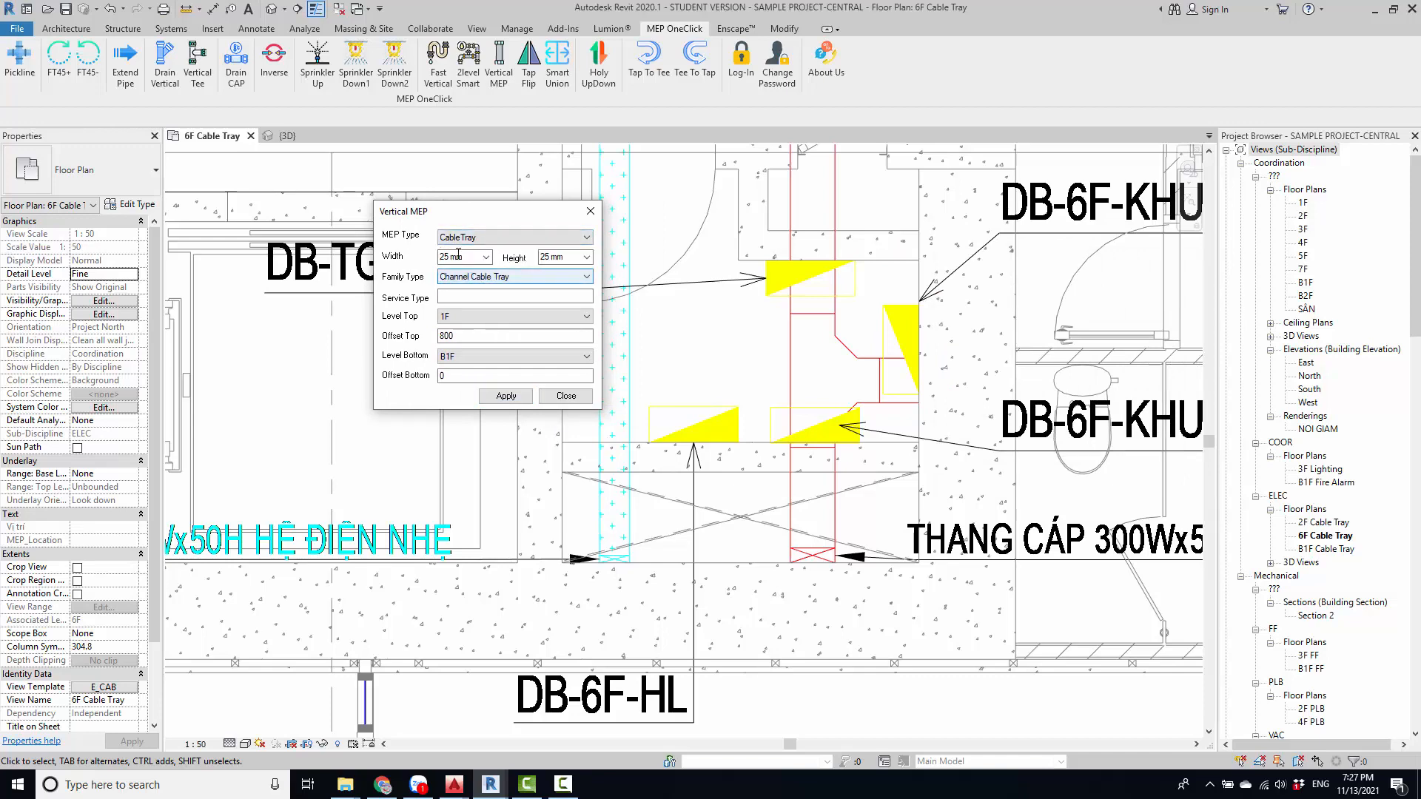
- Set the tray's width to 200 and height to 50, with E_MV_LADDER as the family type
scroll(508, 590, down, 2)
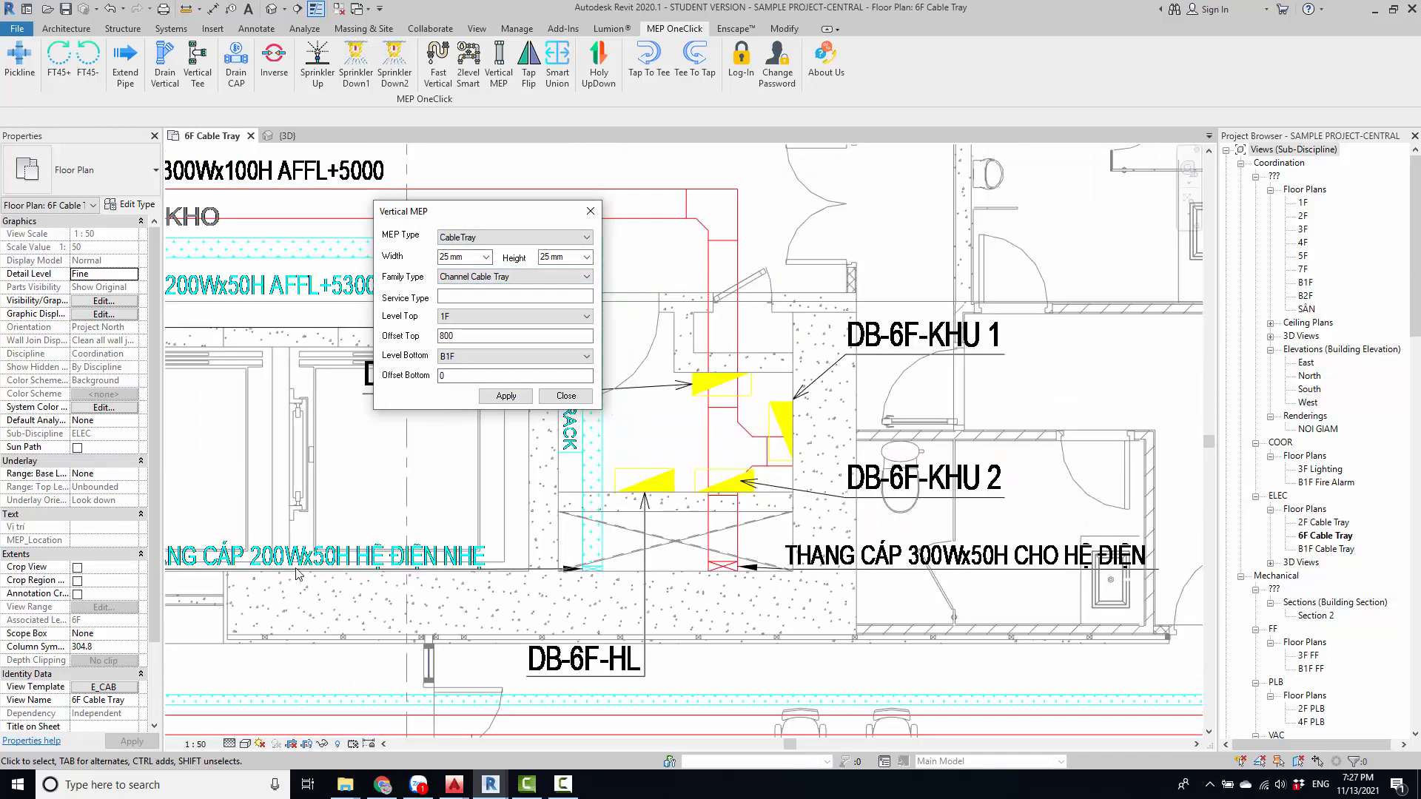
middle_drag(296, 574, 428, 454)
click(464, 256)
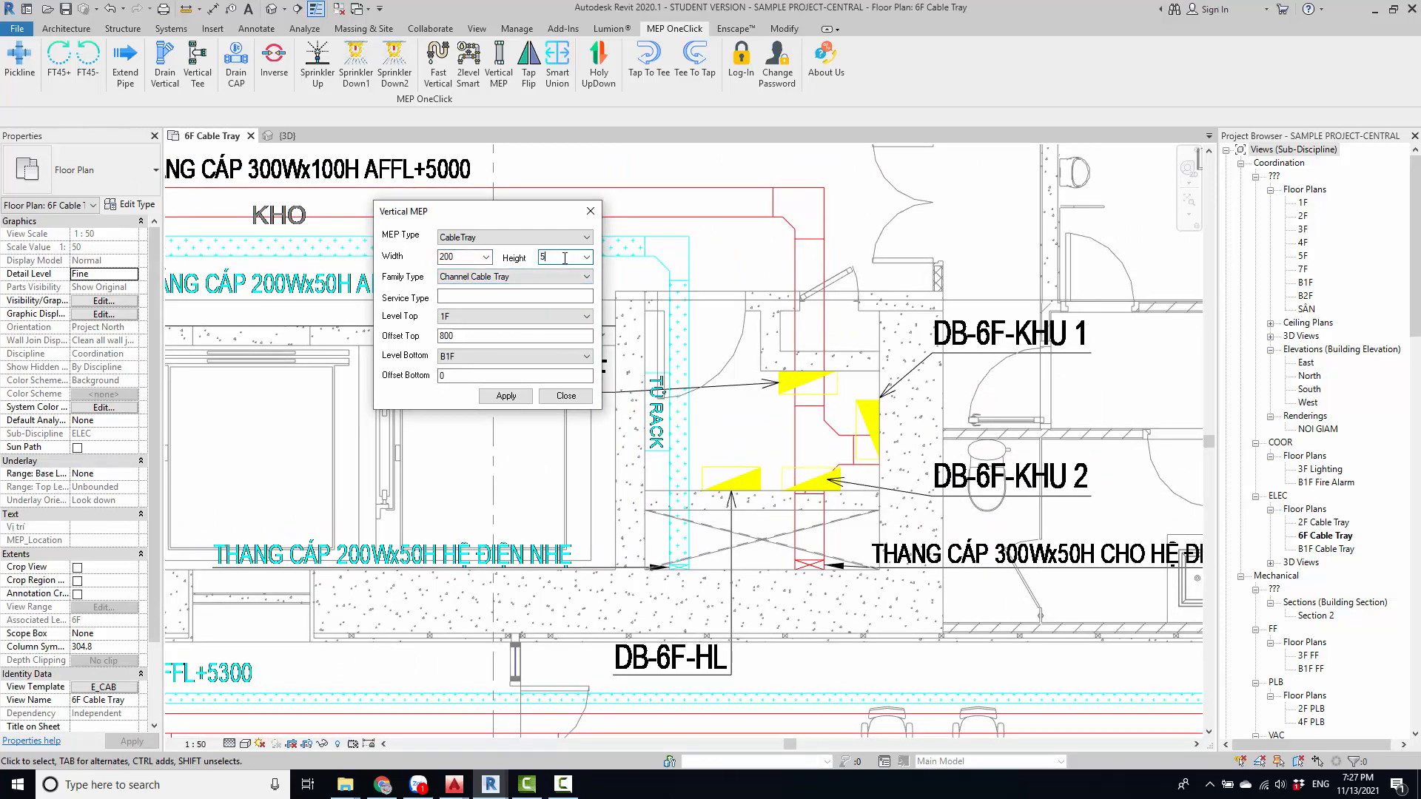
click(466, 278)
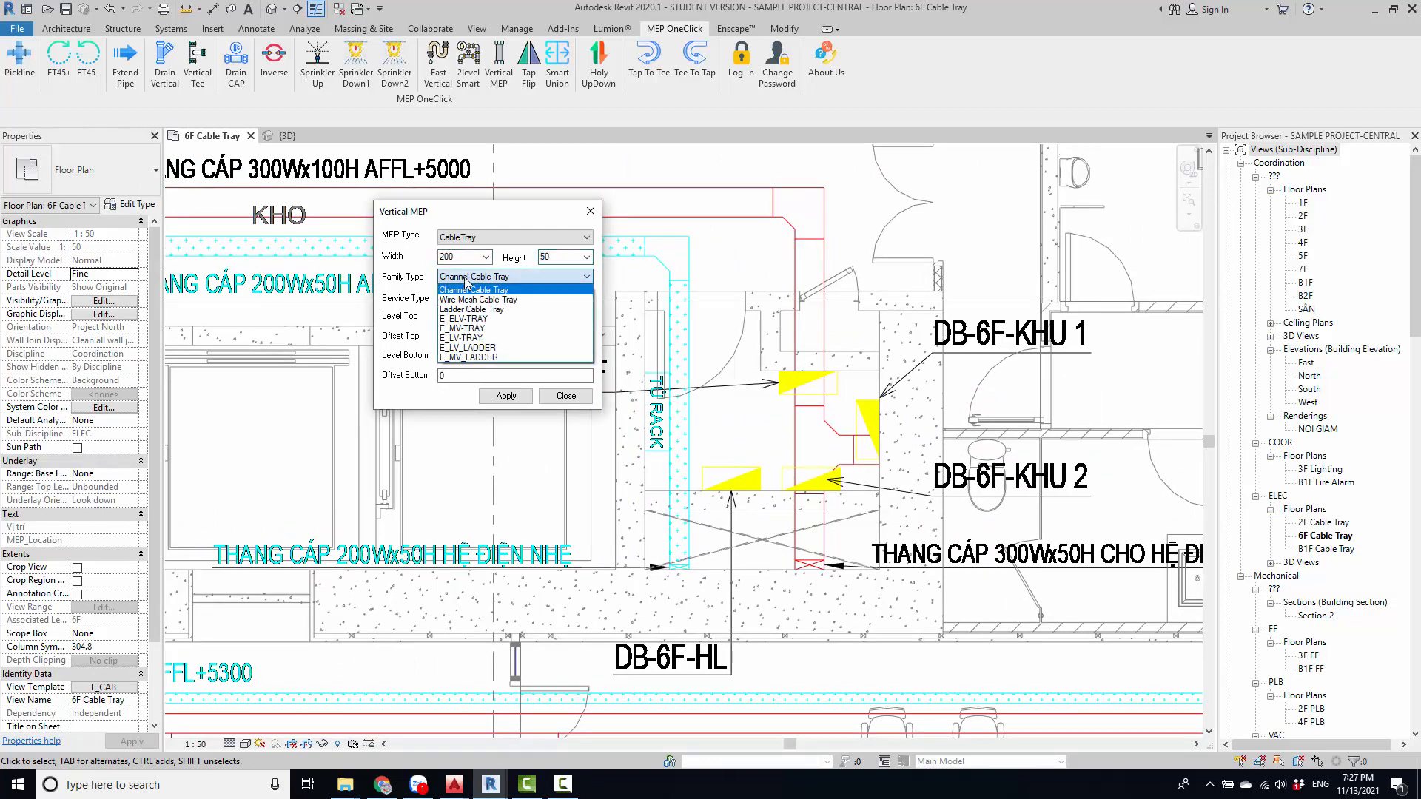
click(468, 358)
- Set the top level to 6F with offset 0 and the bottom level to 7F, and apply the settings
scroll(666, 547, up, 3)
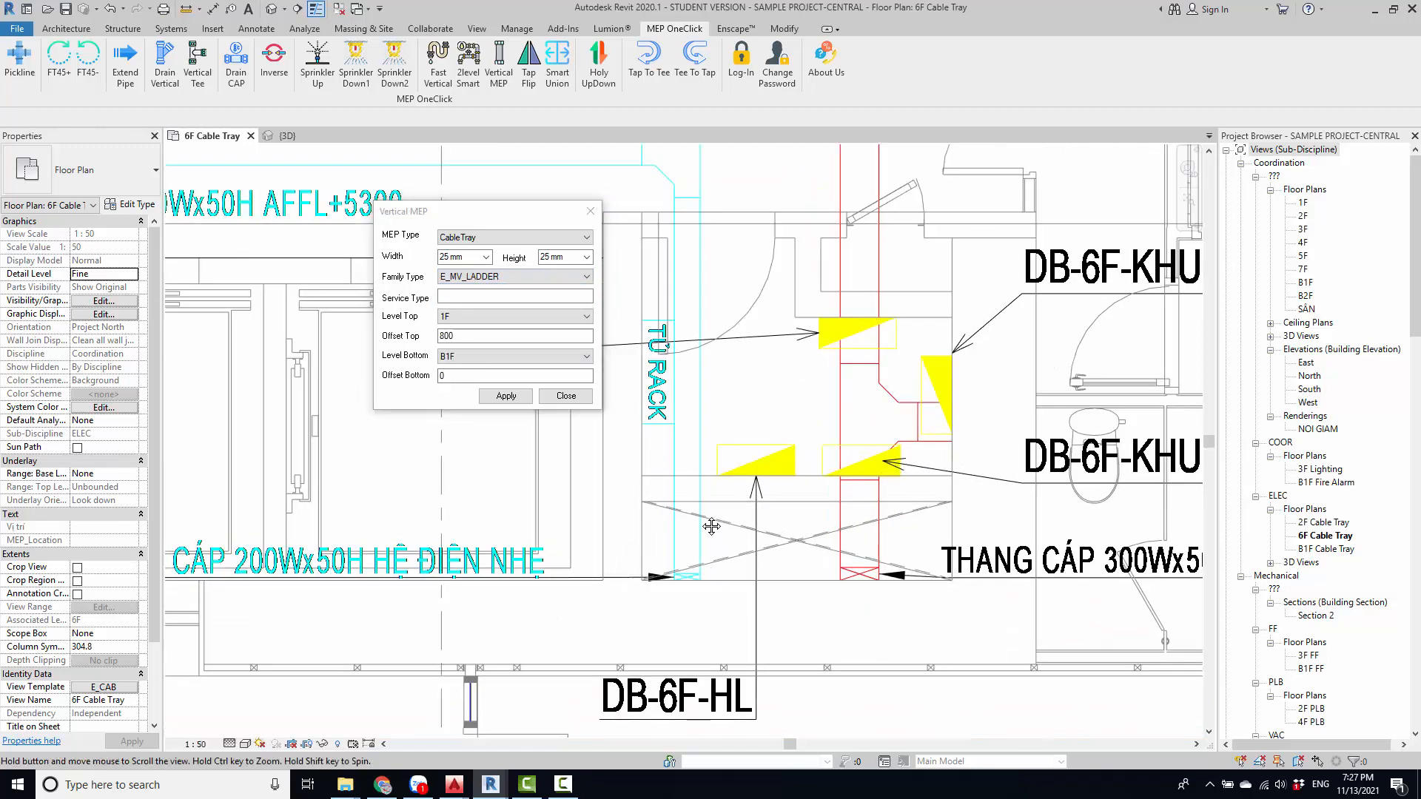
scroll(678, 534, down, 3)
scroll(678, 518, up, 2)
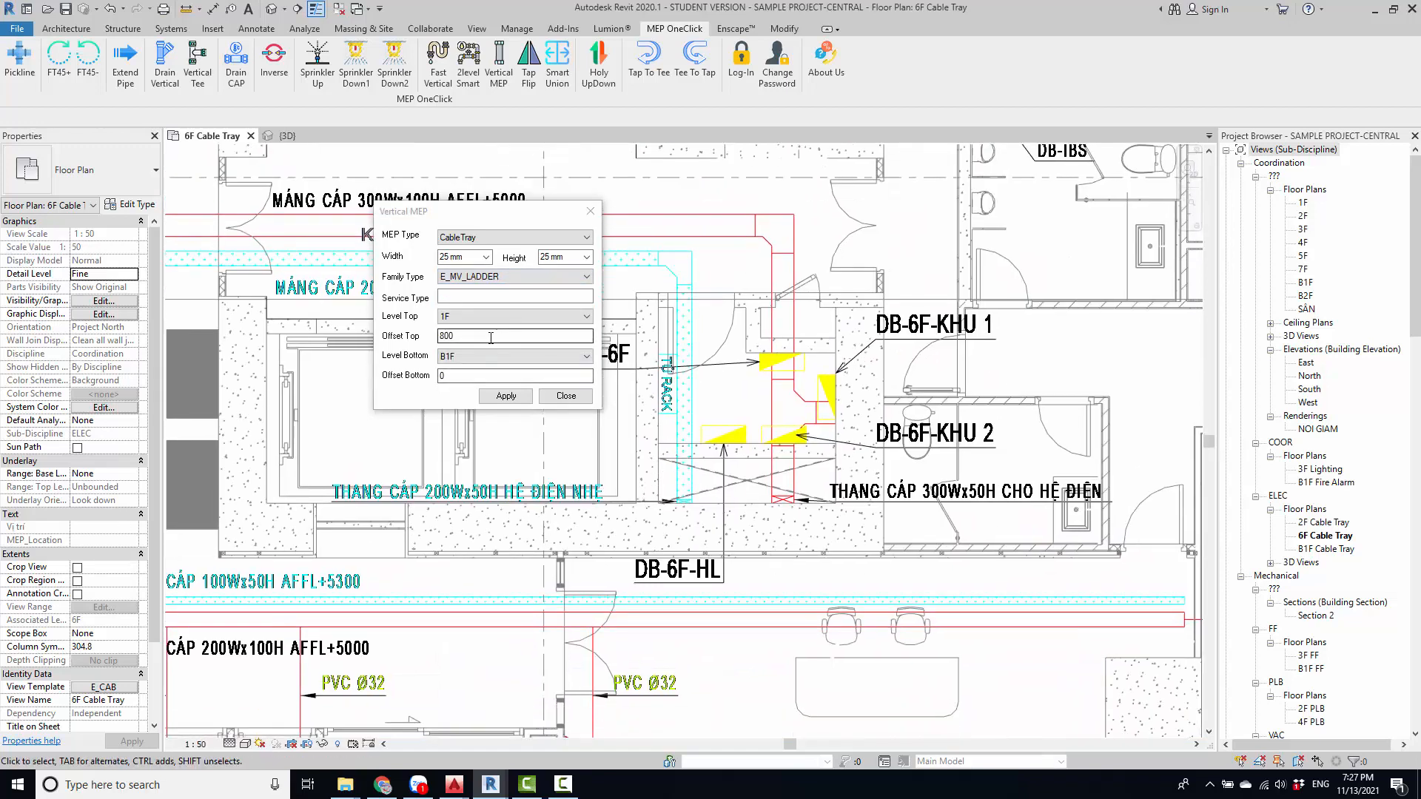
click(482, 316)
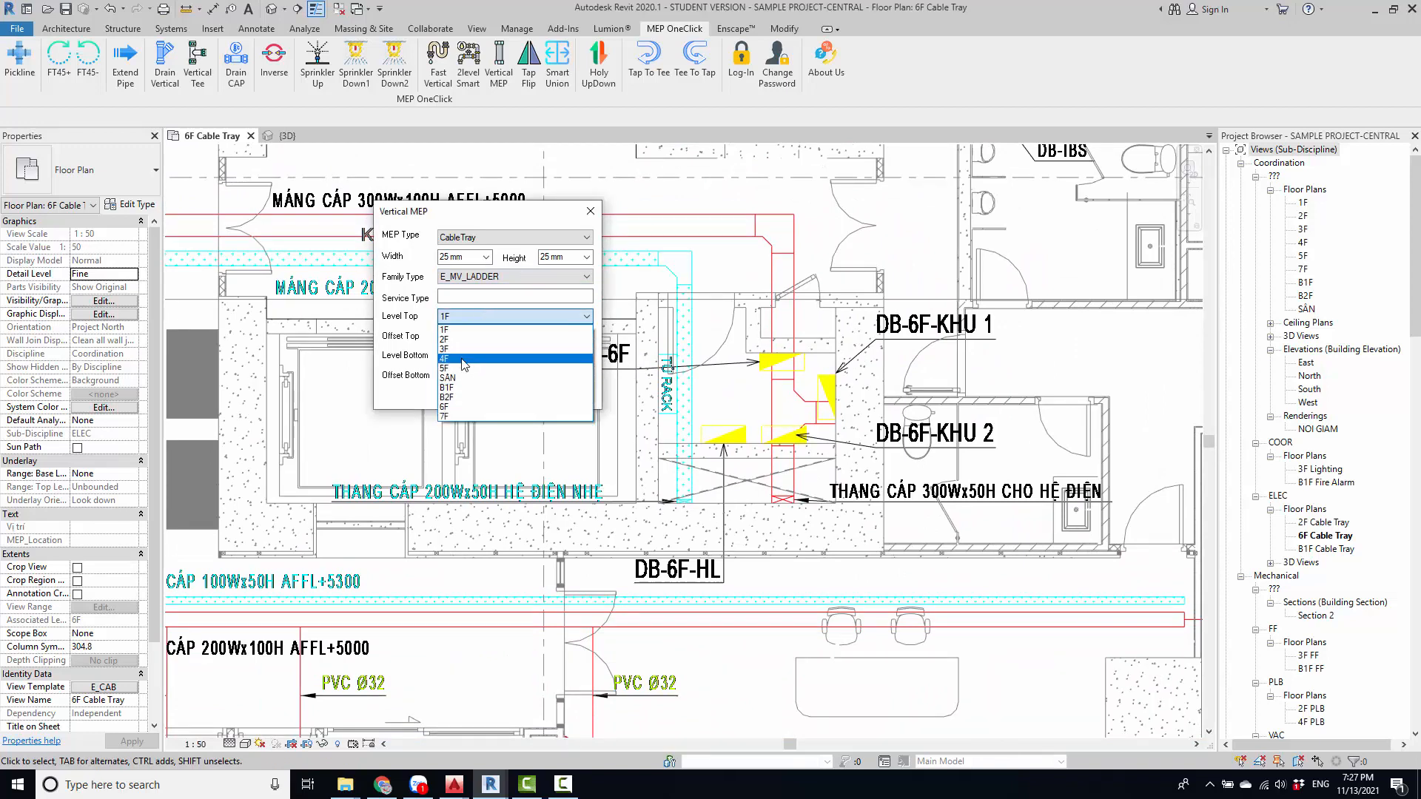
click(455, 406)
click(469, 362)
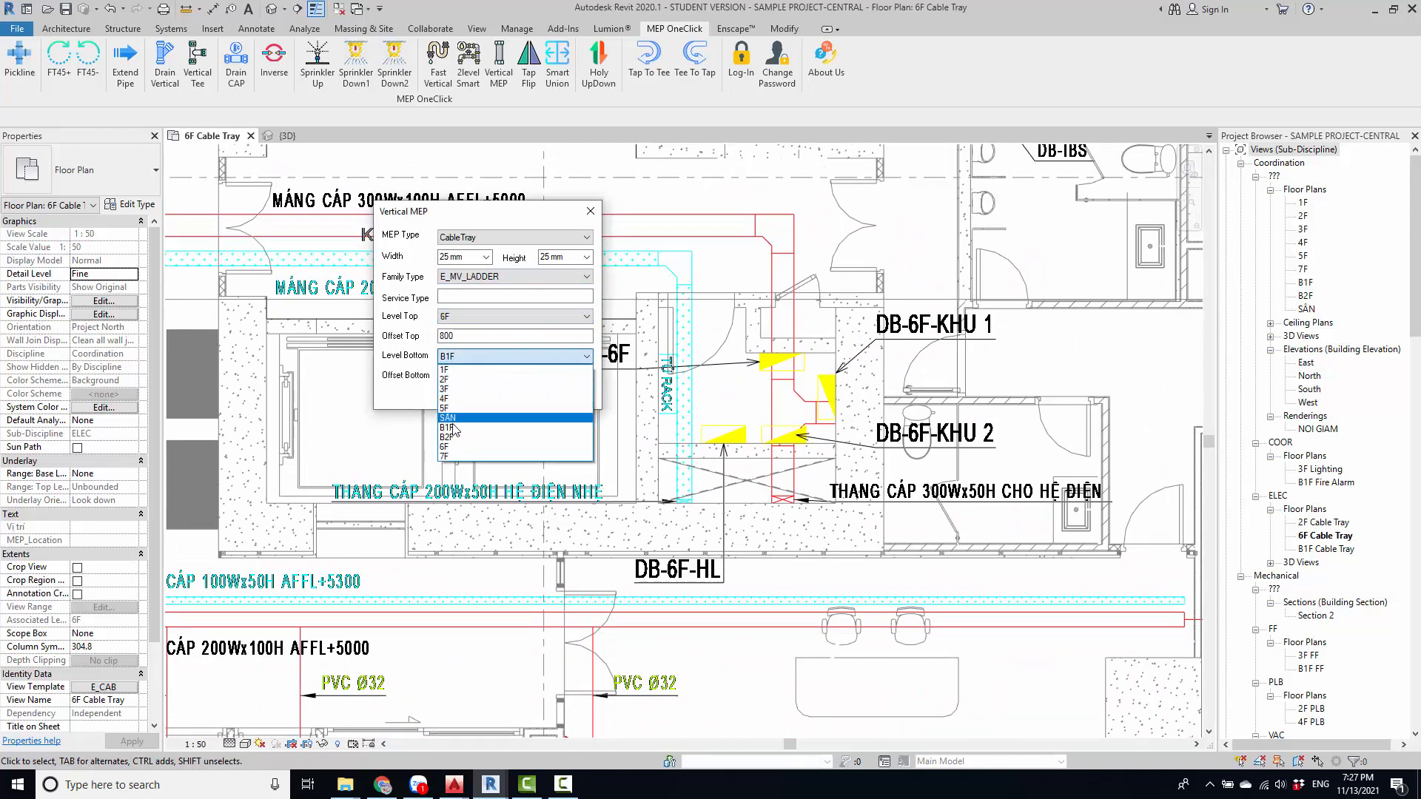
click(448, 456)
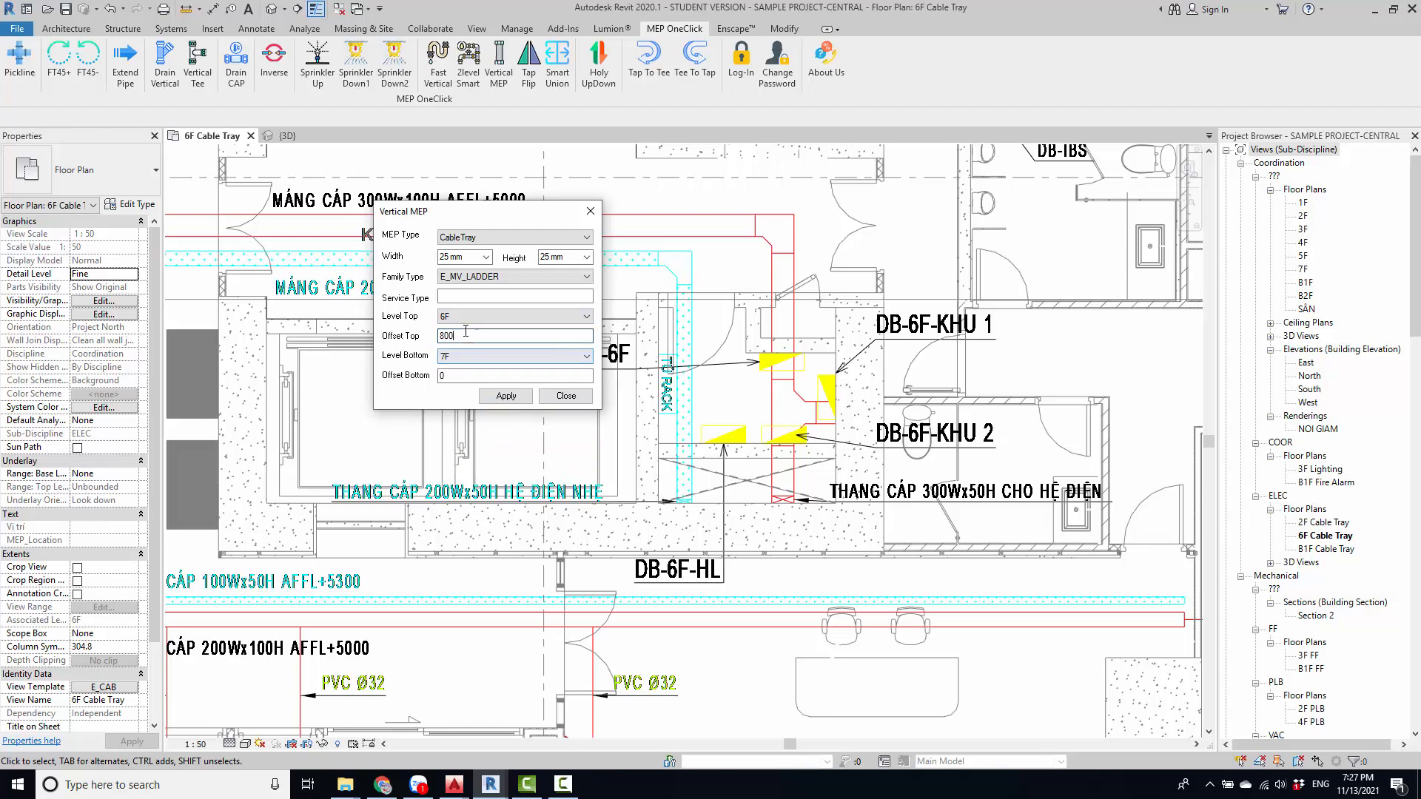
click(507, 396)
- Place a 25 mm by 25 mm vertical cable tray at the centre of the 200Wx50H ladder symbol in the shaft
scroll(670, 485, up, 5)
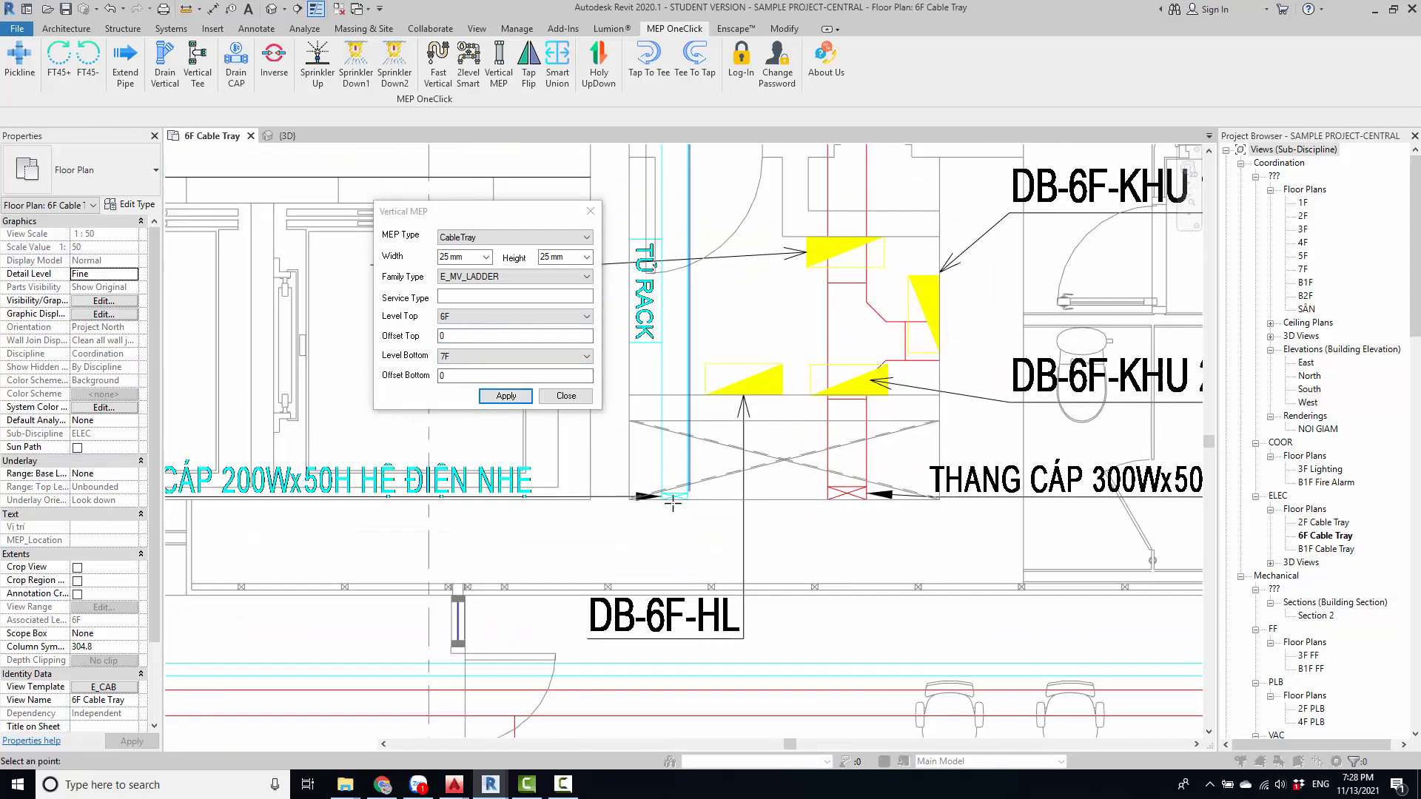
click(667, 483)
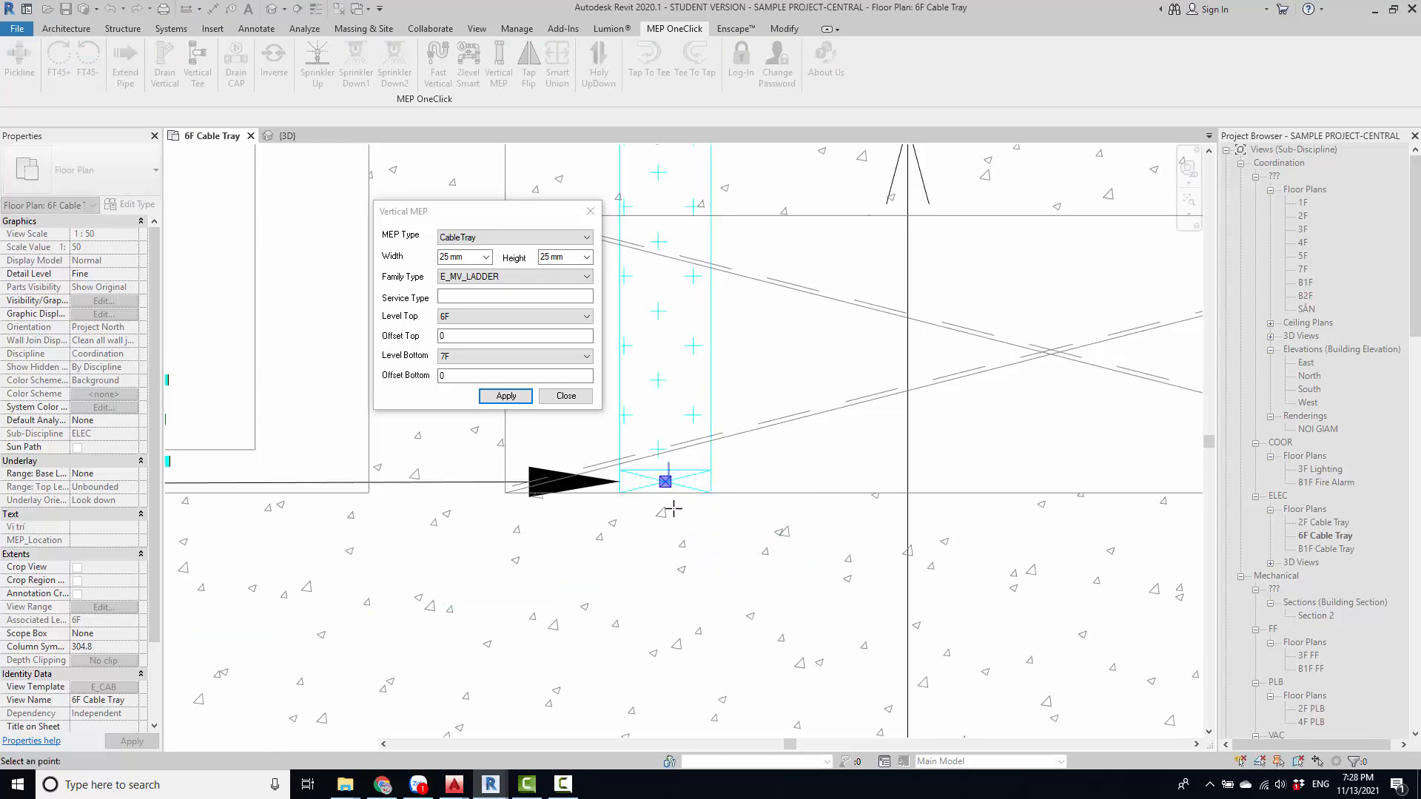
scroll(670, 505, up, 5)
- Change the vertical tray size to 200 wide by 50 high and place it at the cyan 200Wx50H ladder symbol
drag(465, 258, 440, 258)
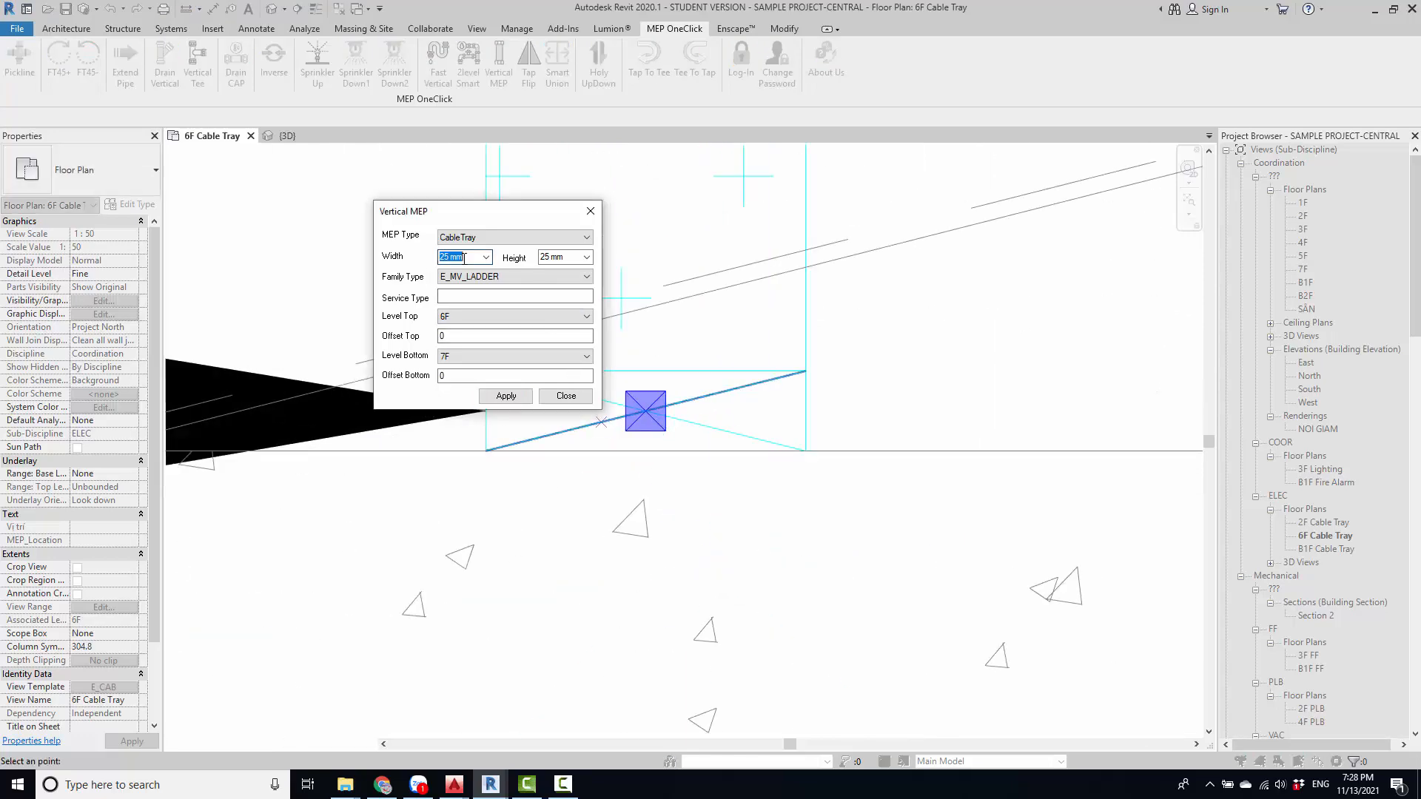
scroll(701, 501, down, 8)
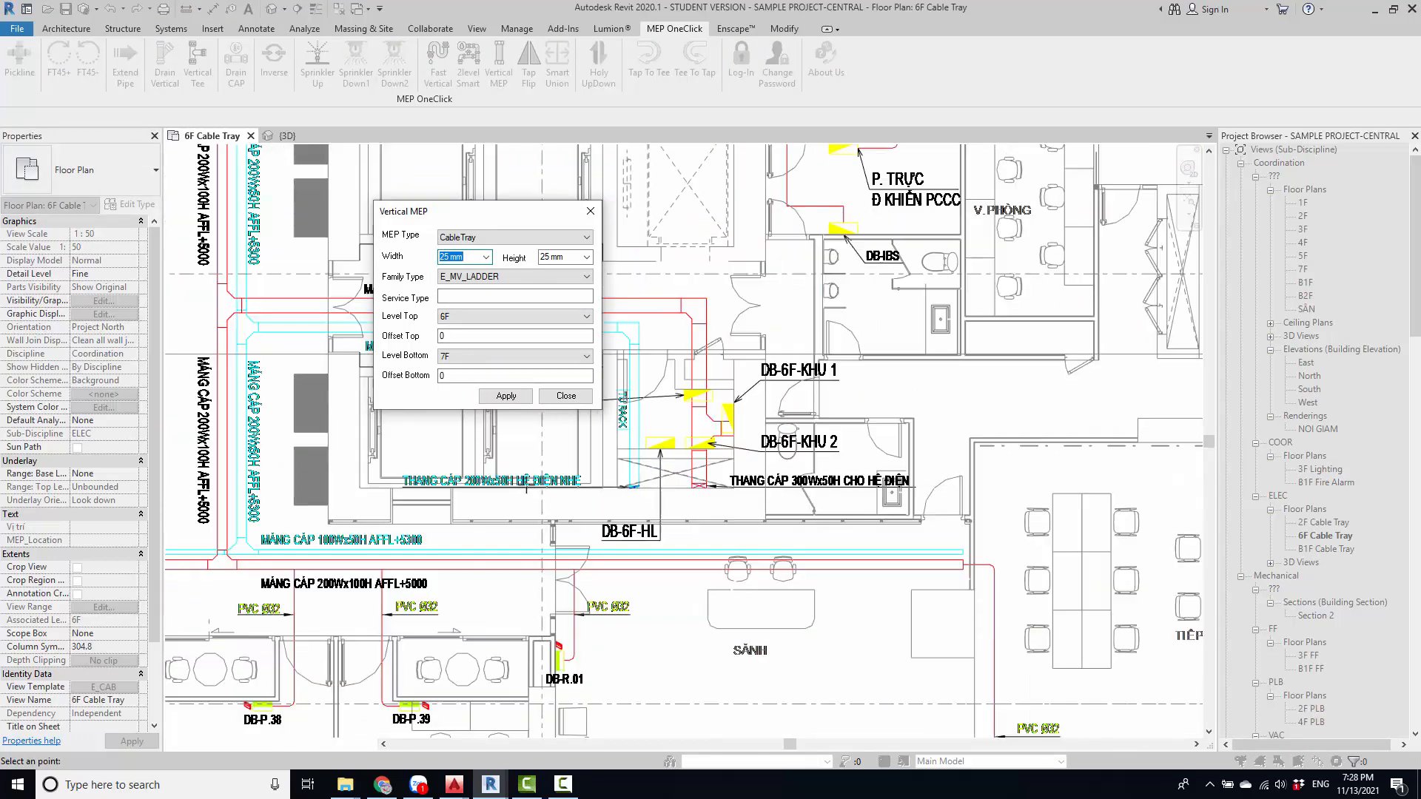
scroll(622, 442, up, 3)
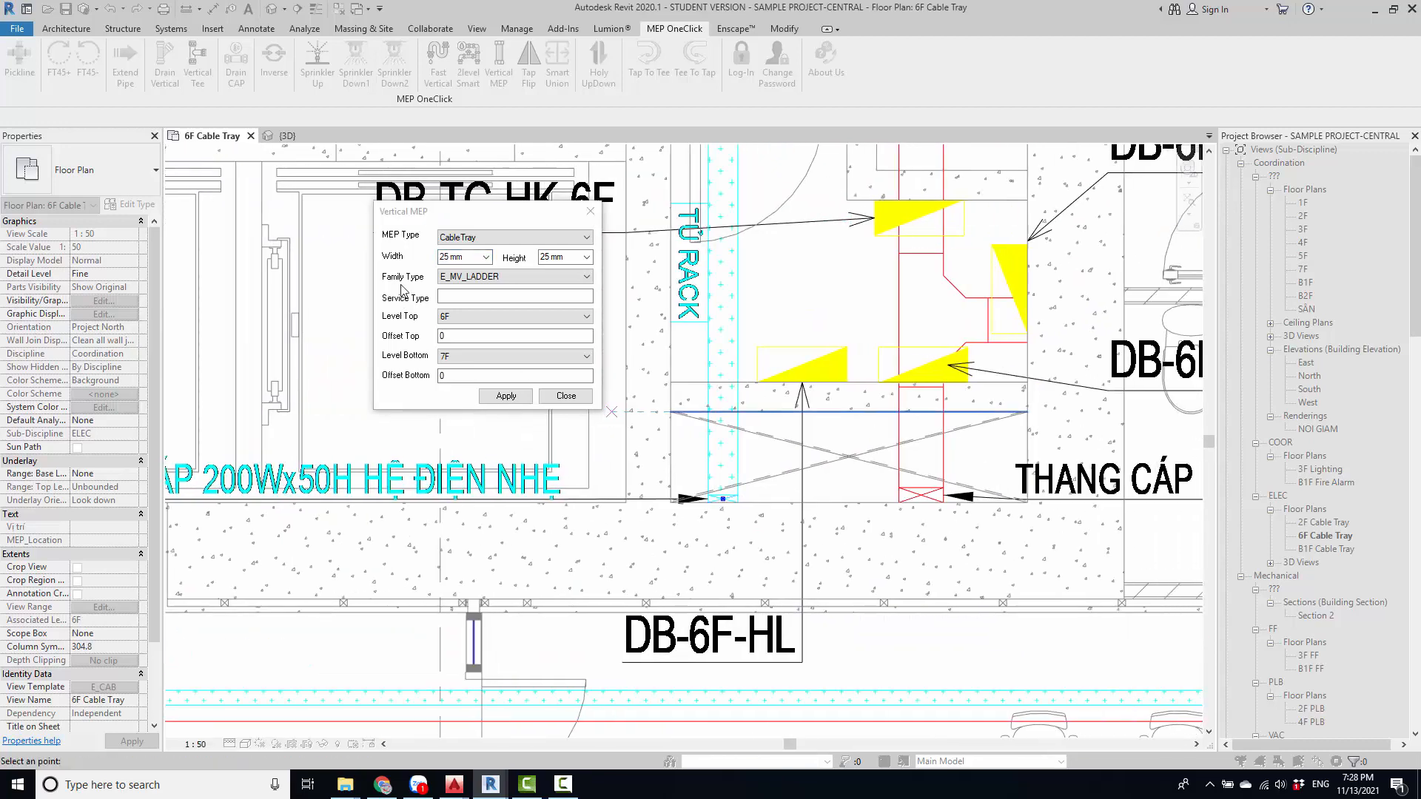
click(464, 256)
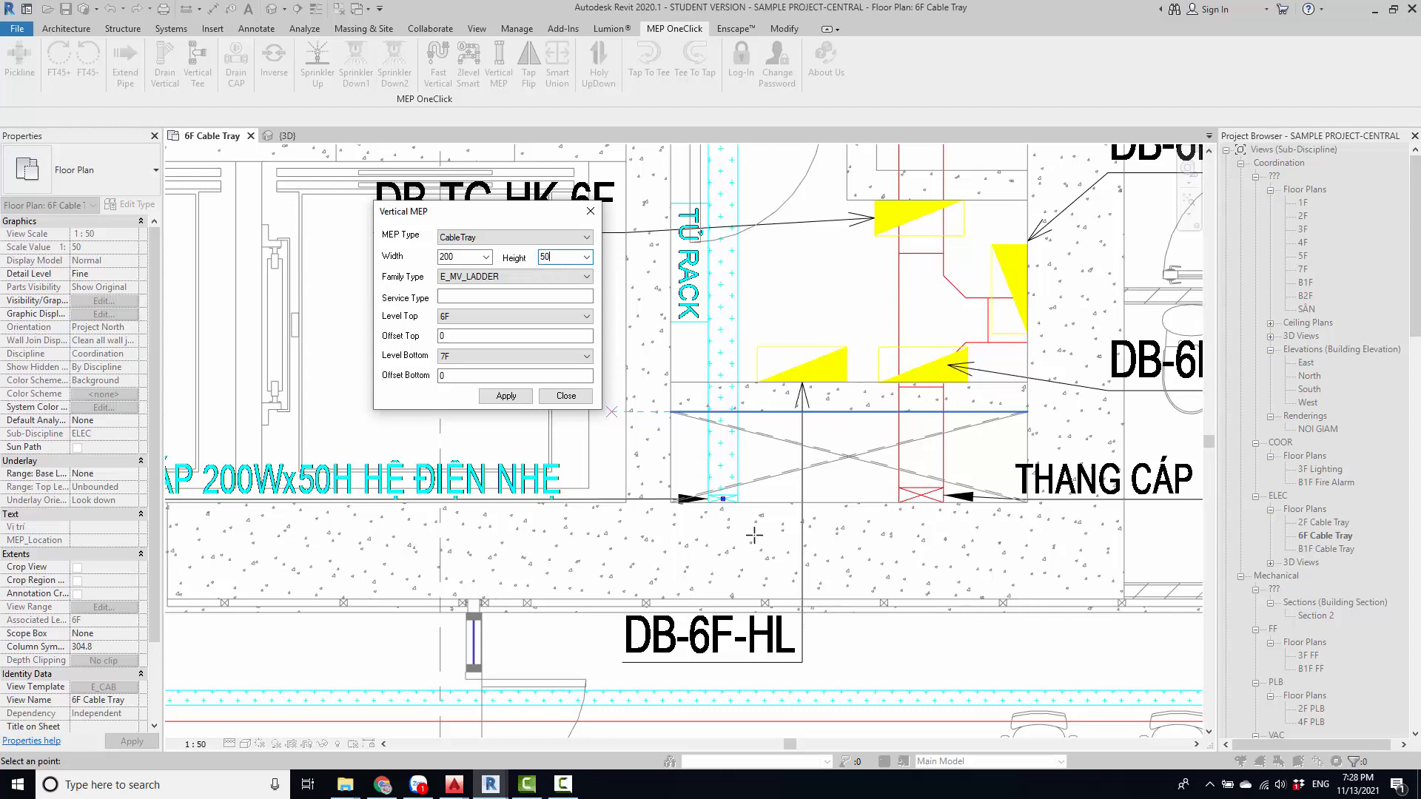
click(726, 488)
- Try to align the vertical tray with the bottom edge of the cyan ladder symbol, and undo the alignment
scroll(725, 491, up, 6)
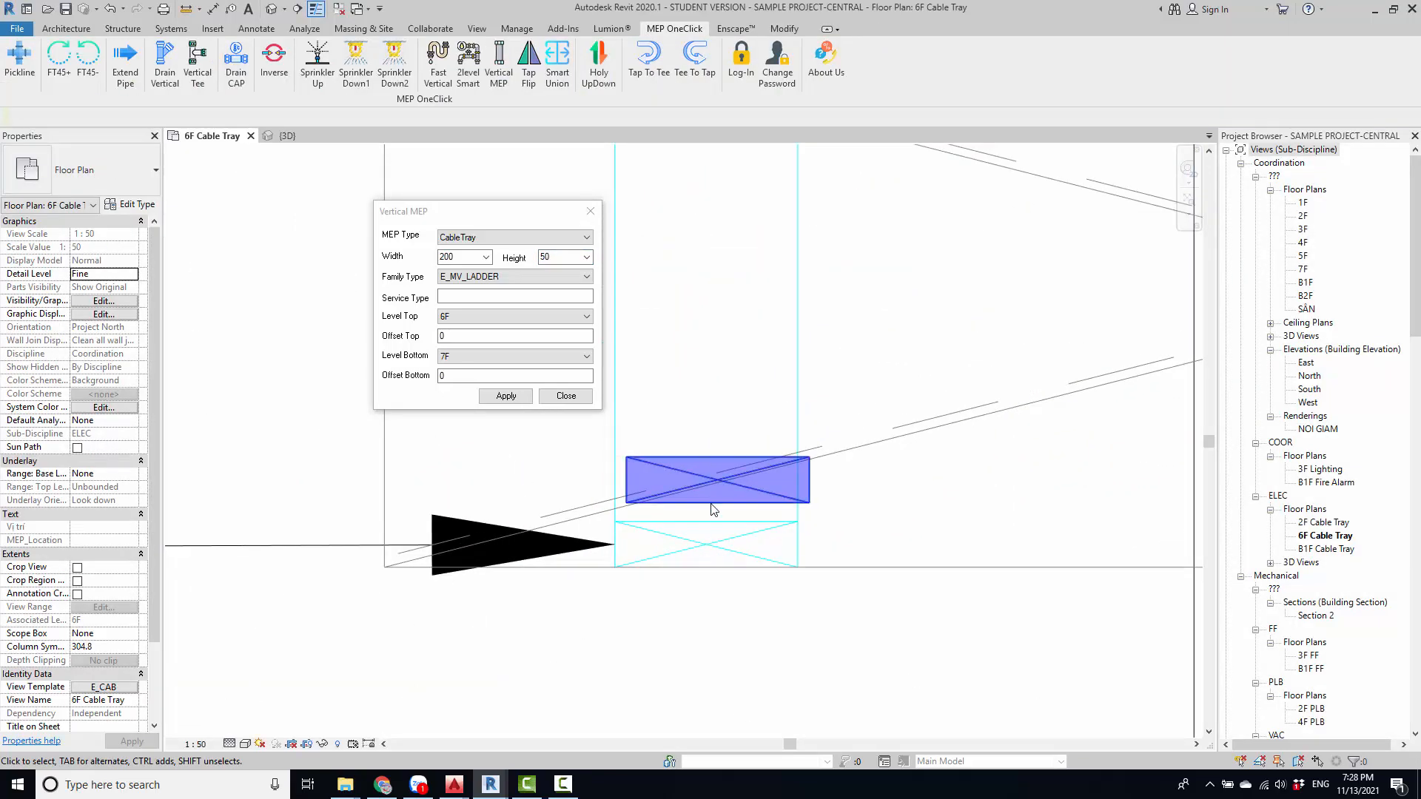
click(710, 505)
key(a)
key(l)
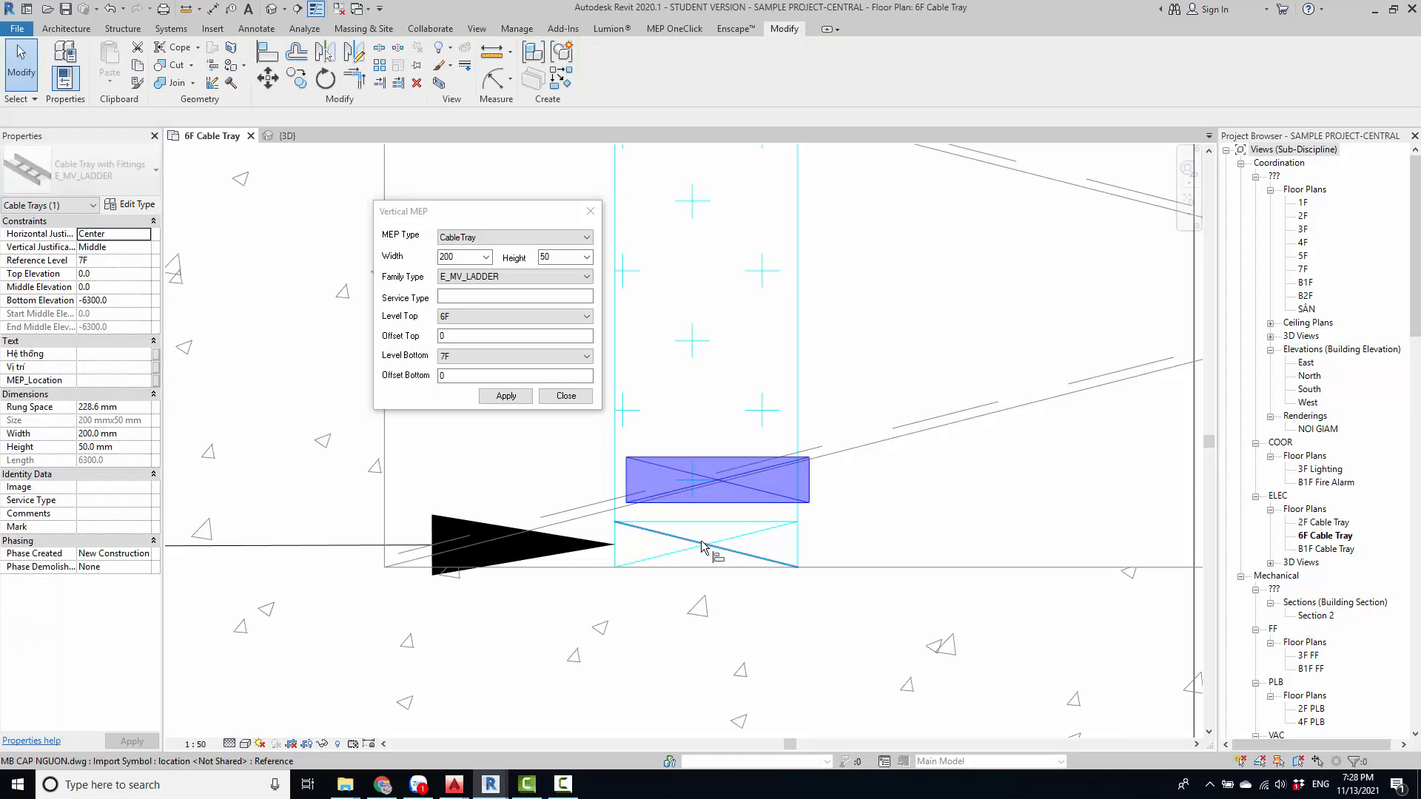
click(736, 566)
click(729, 498)
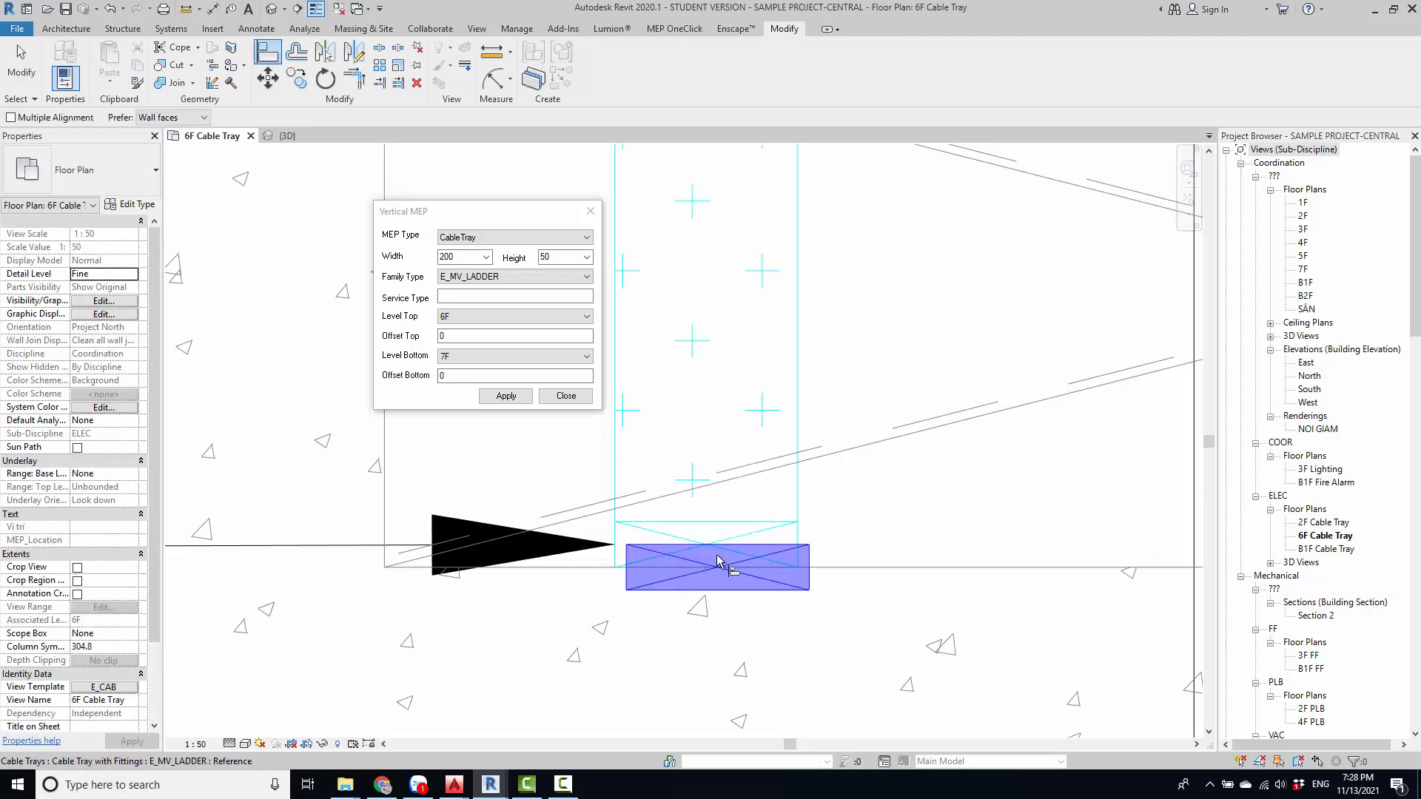
key(ctrl+z)
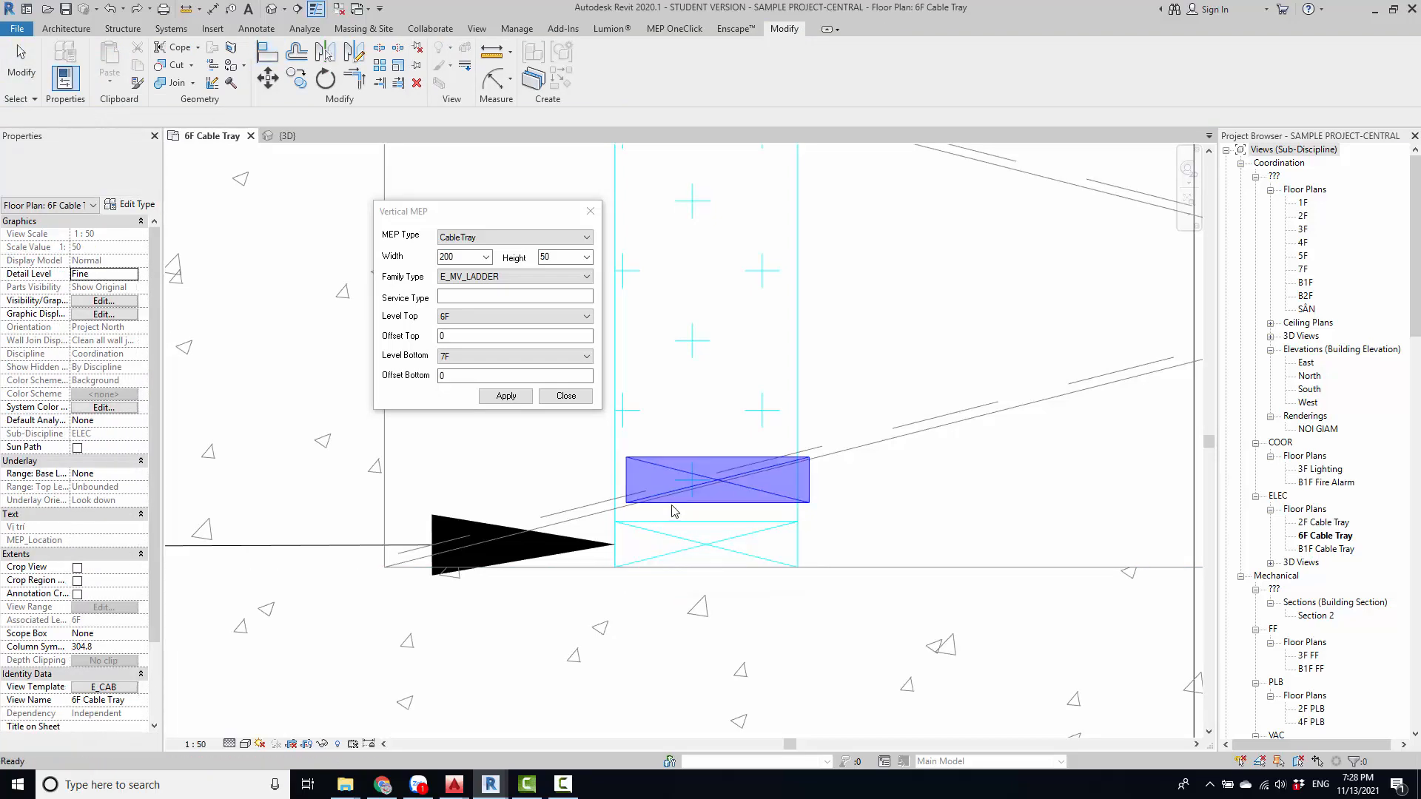
- Try to align the vertical tray using the shaft's lower line beside the symbol as the reference
key(a)
key(l)
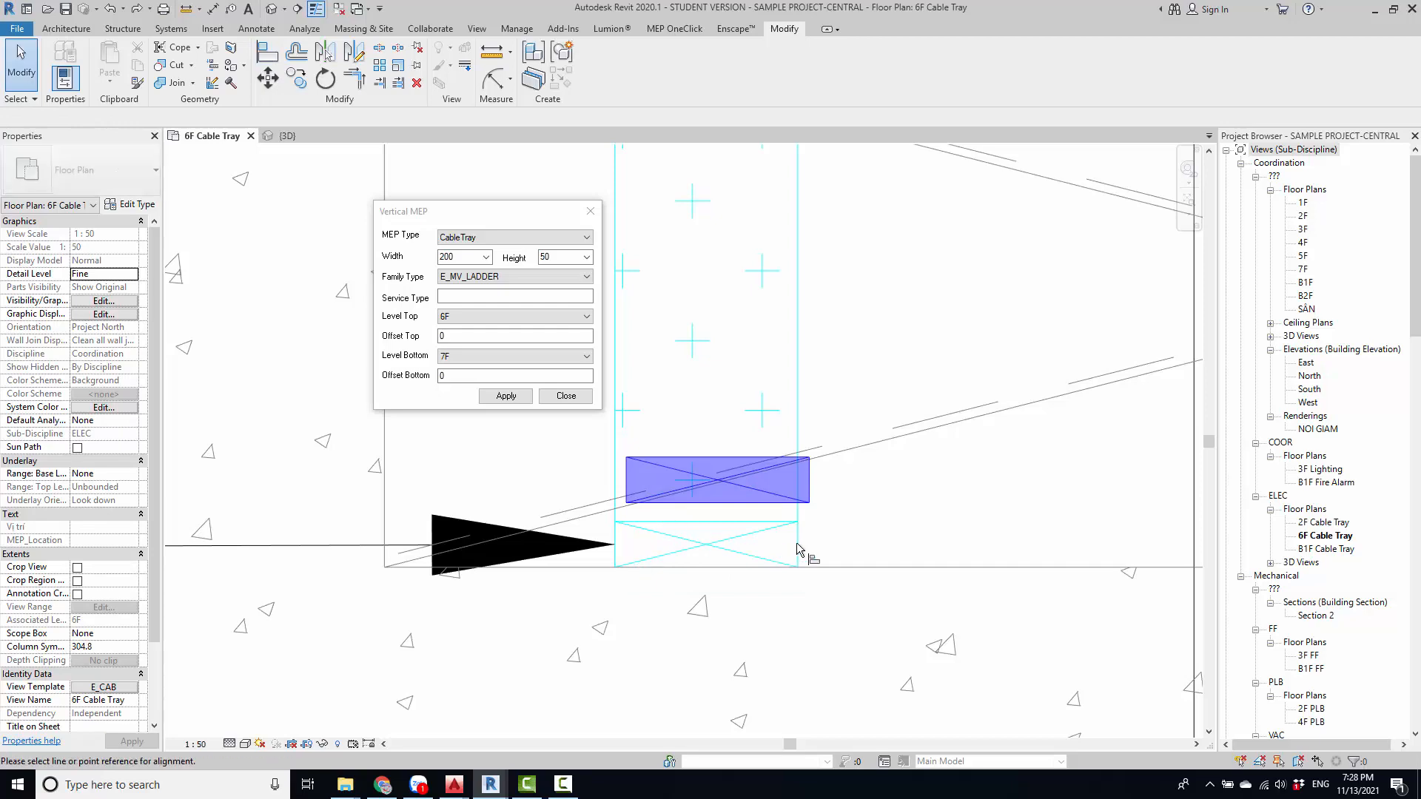
click(847, 566)
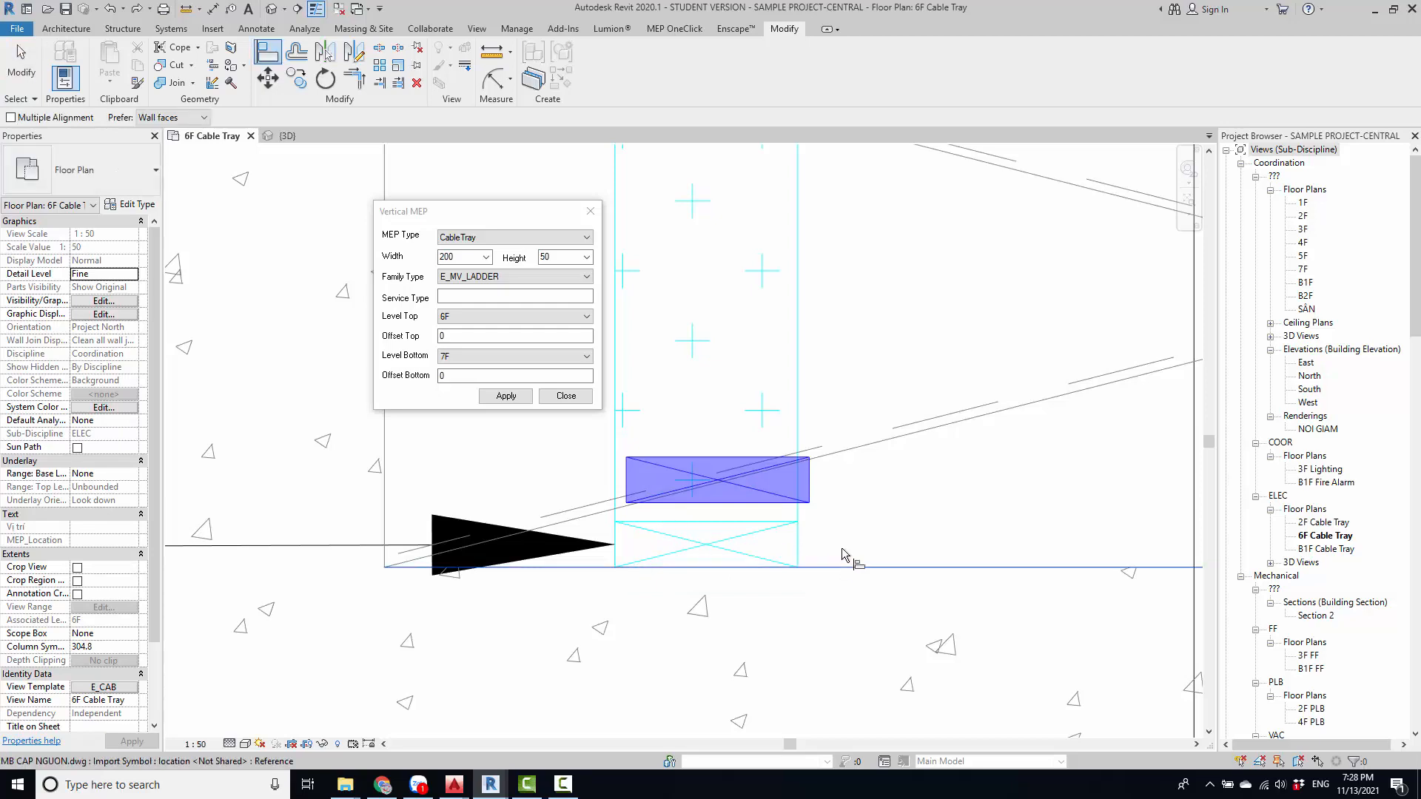
click(731, 511)
key(Escape)
- Move the vertical tray up over the cyan ladder symbol so that its sides match the symbol's sides
scroll(689, 542, up, 2)
click(689, 542)
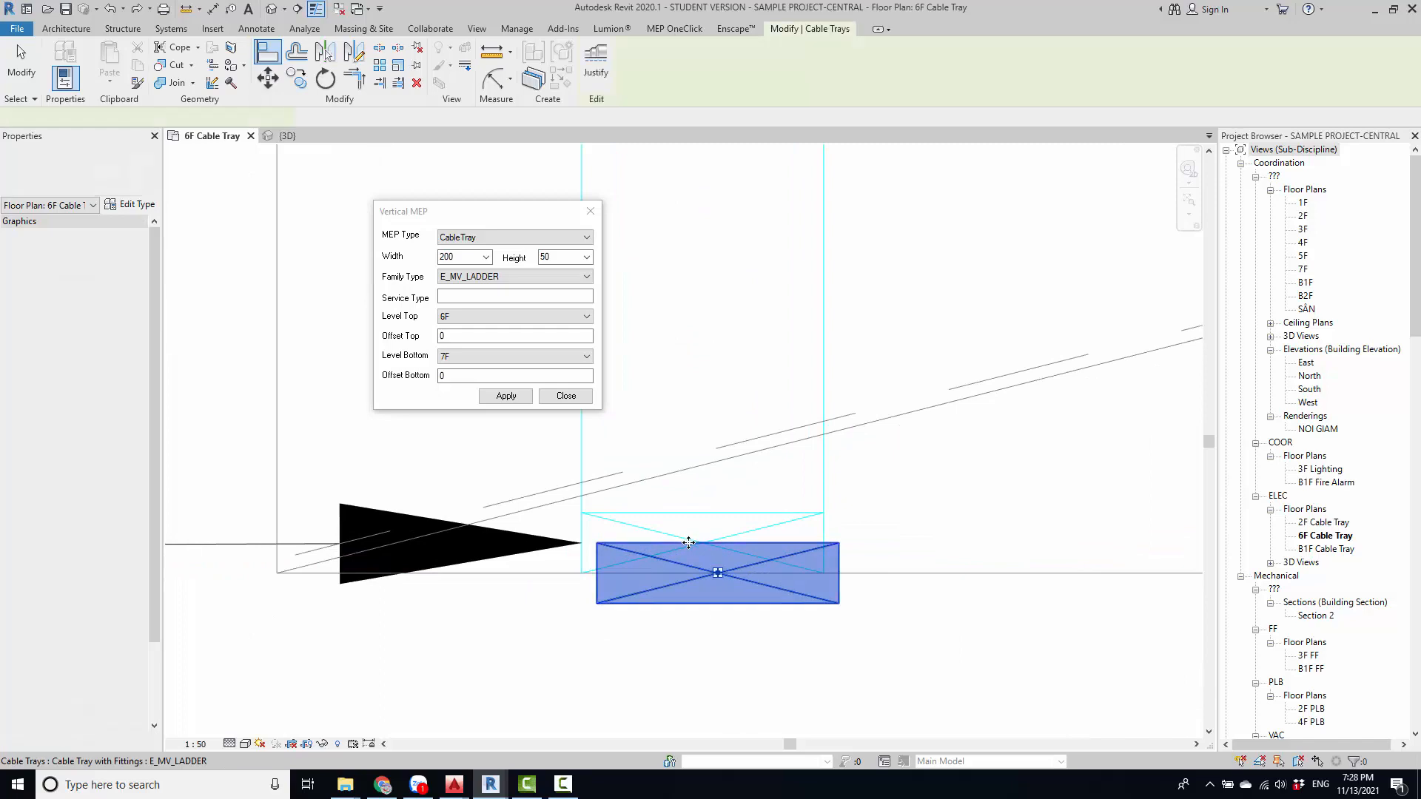
drag(688, 542, 683, 495)
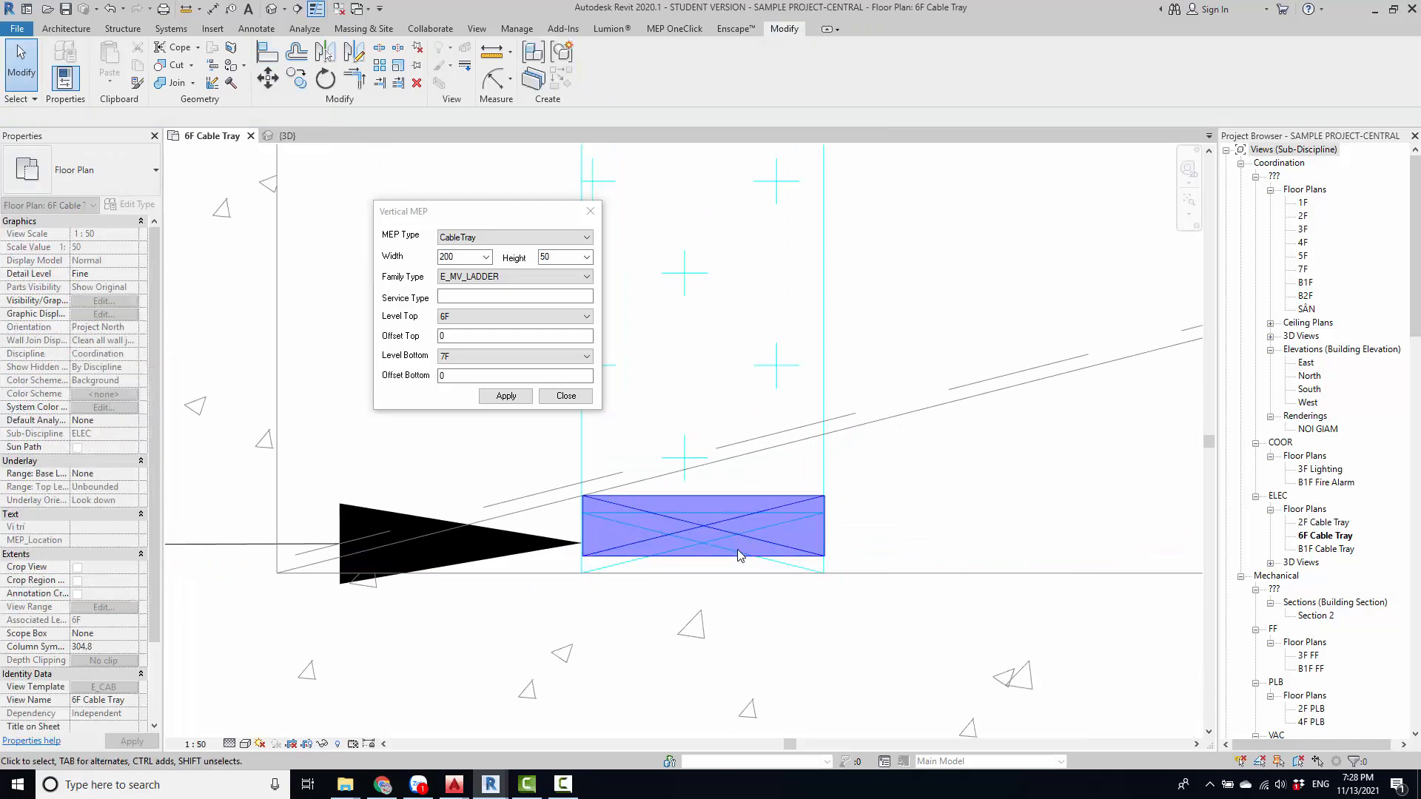
- Align the vertical tray's lower edge with the bottom line of the cyan ladder symbol
scroll(733, 555, up, 2)
key(a)
key(l)
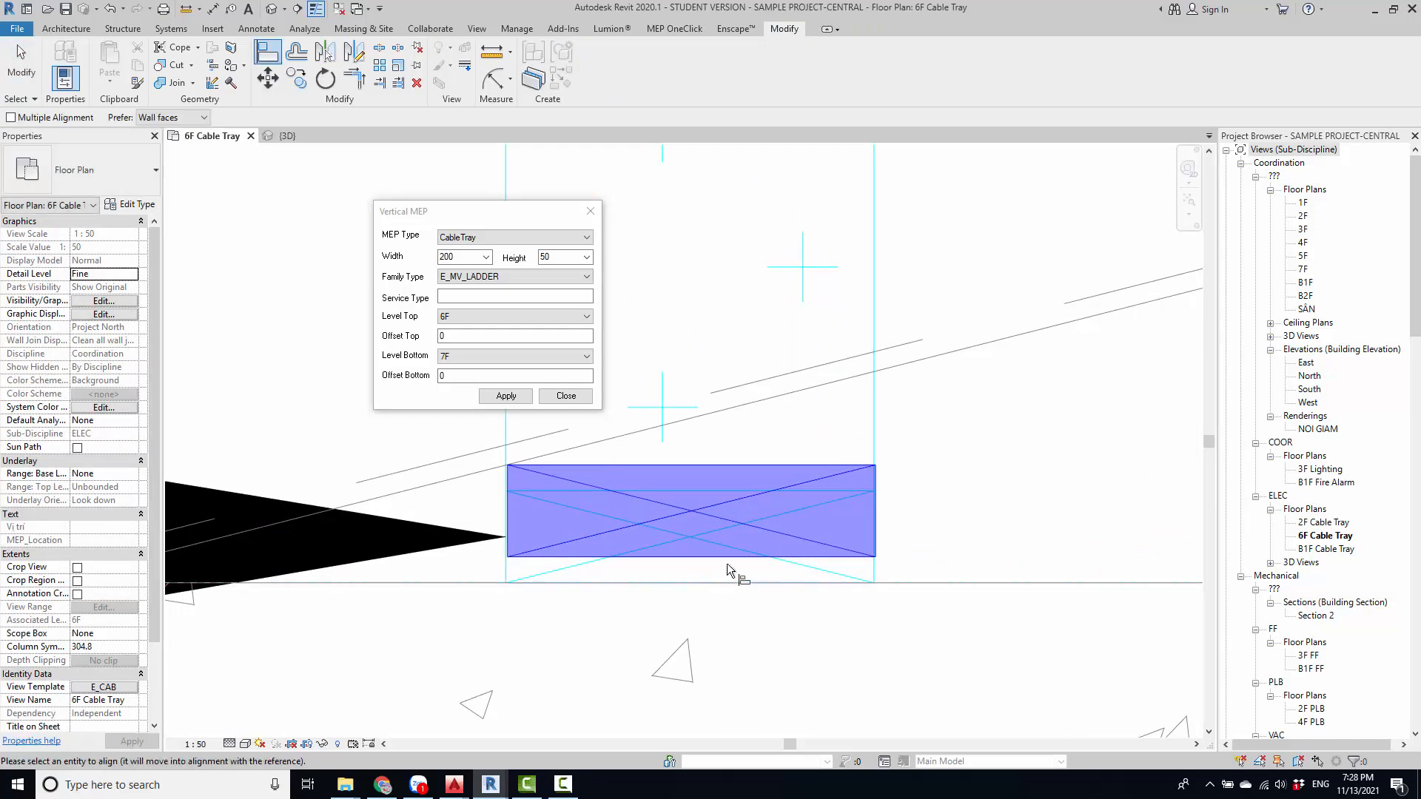
click(726, 557)
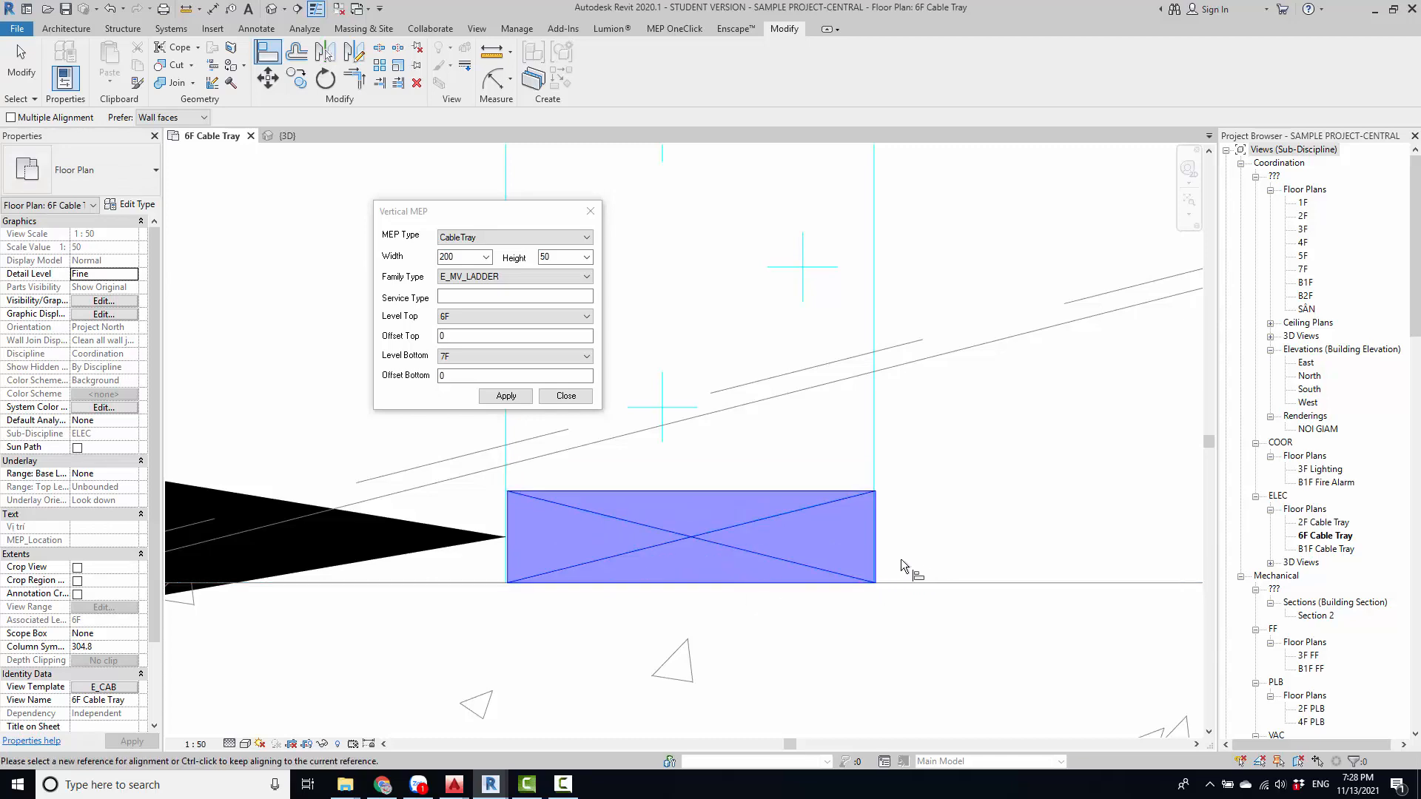
- Duplicate the vertical ladder's E_MV_LADDER type under the name E_ELV_LADDER
key(Escape)
key(Escape)
scroll(862, 666, down, 4)
click(829, 648)
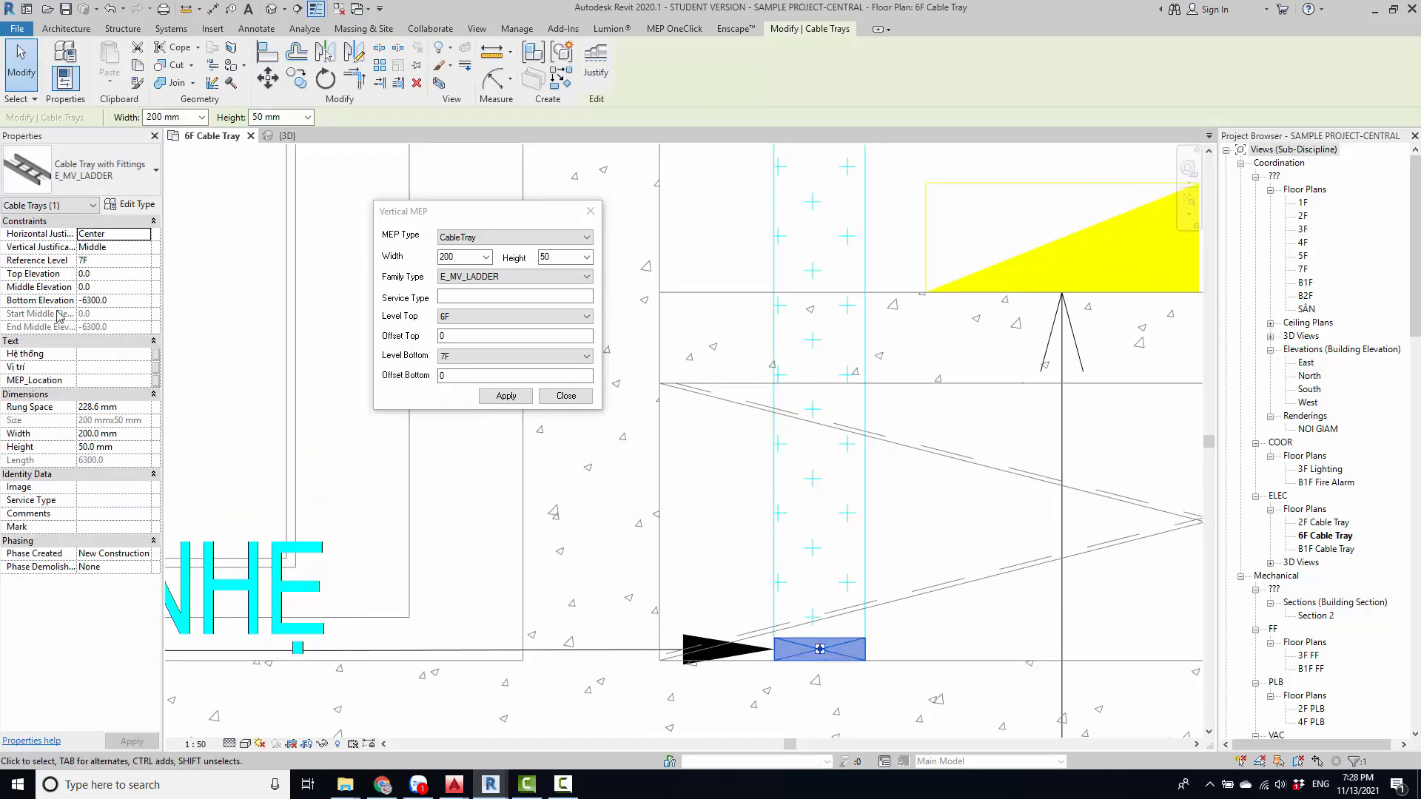
click(131, 205)
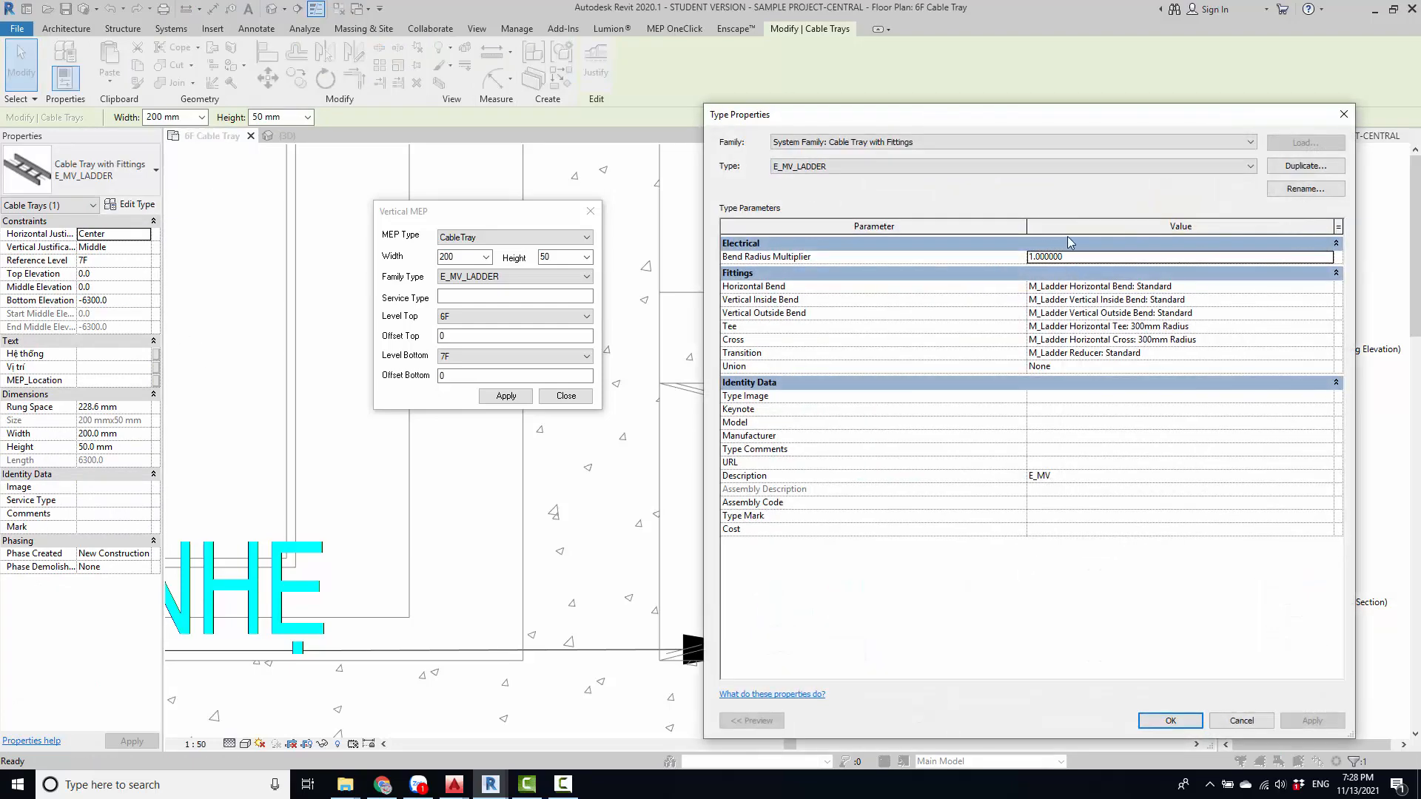
click(1294, 166)
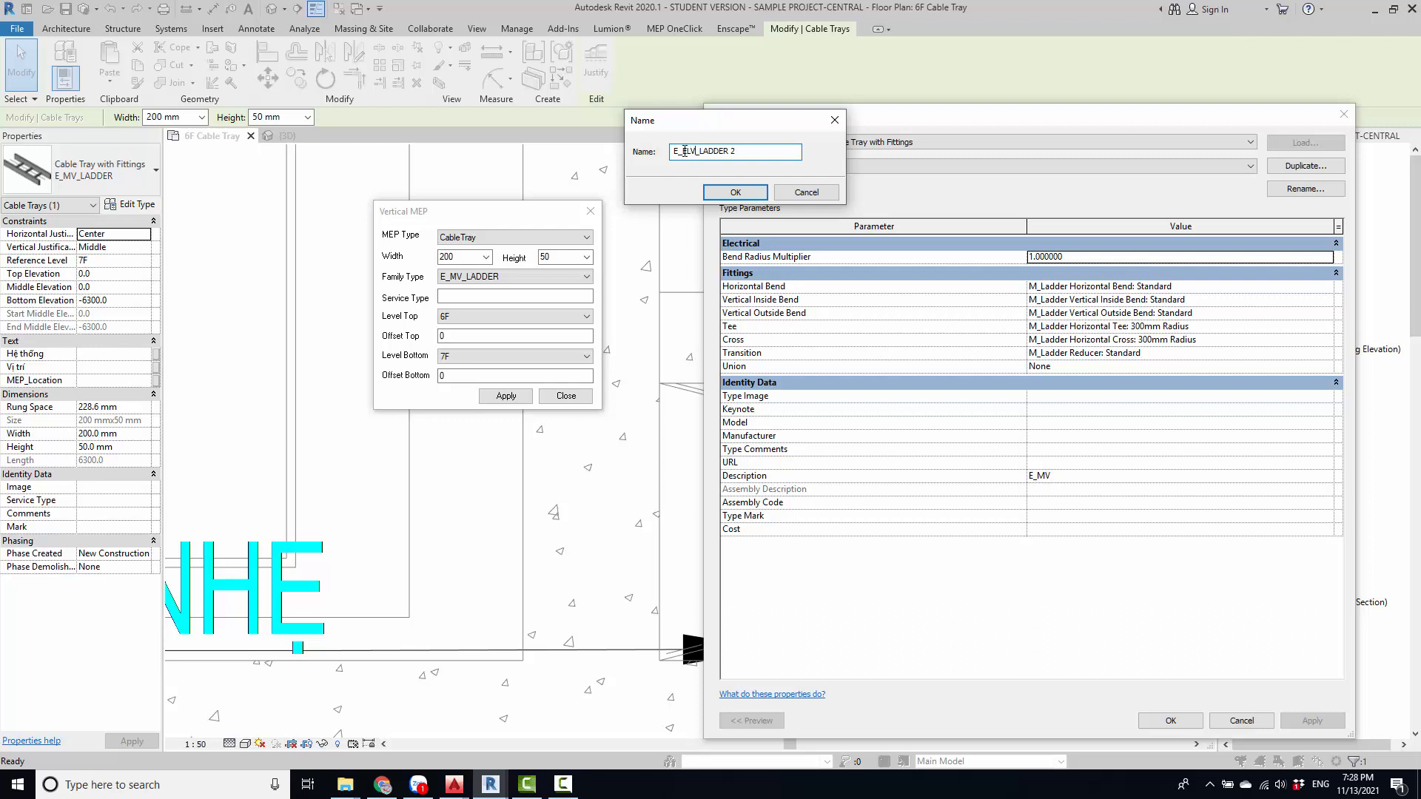
click(716, 191)
- Set the new ladder type's Description to E_ELV and apply the type to the vertical ladder
click(1049, 479)
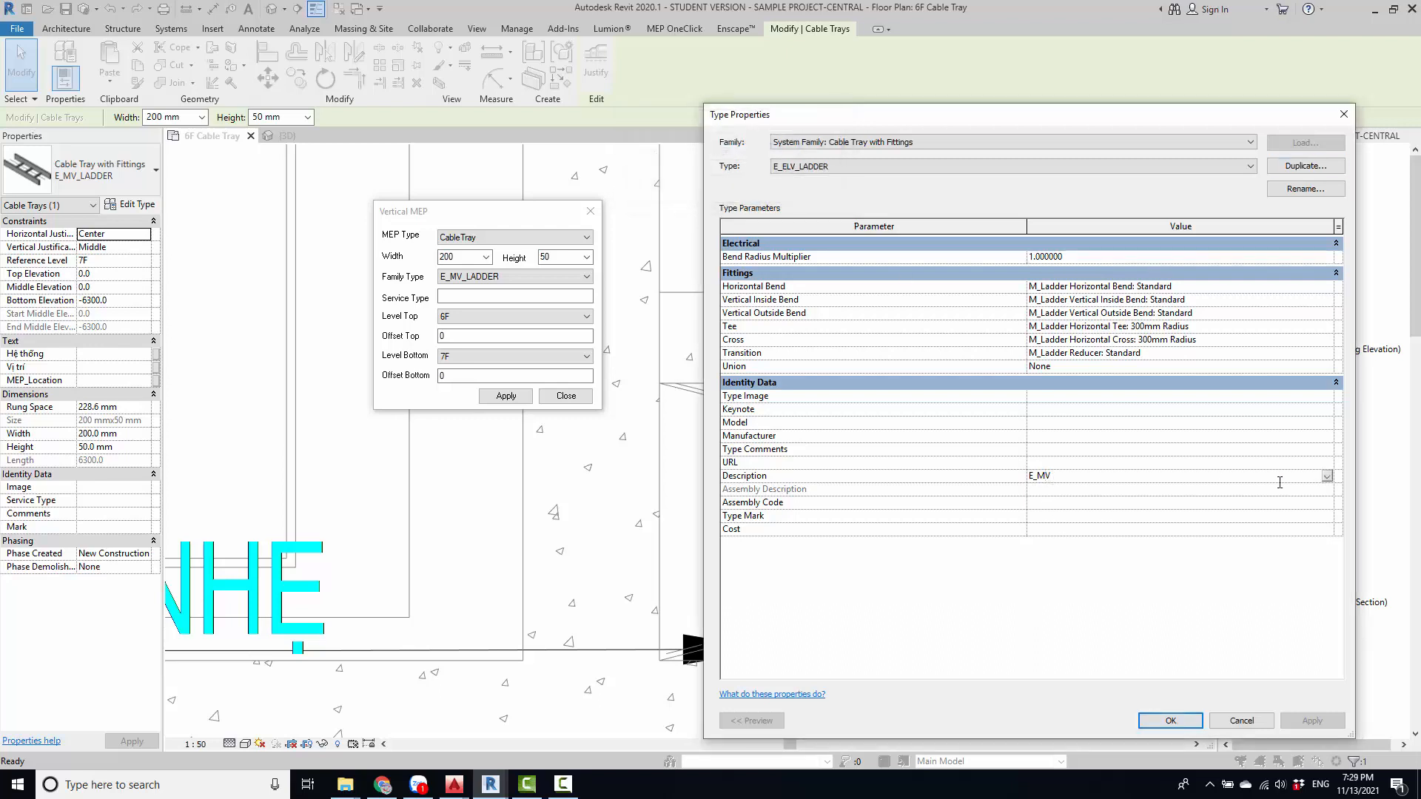
click(1330, 477)
click(1039, 489)
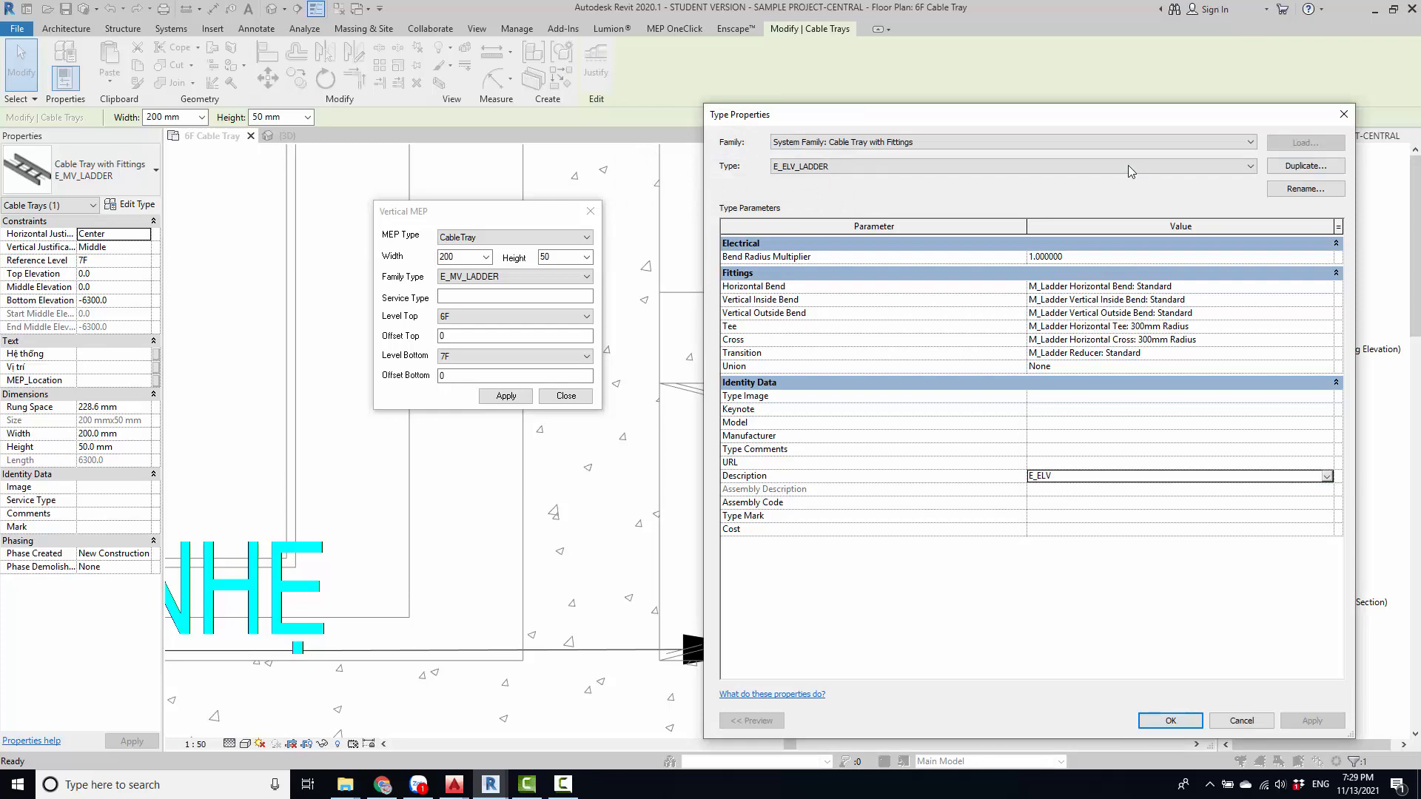
click(1171, 719)
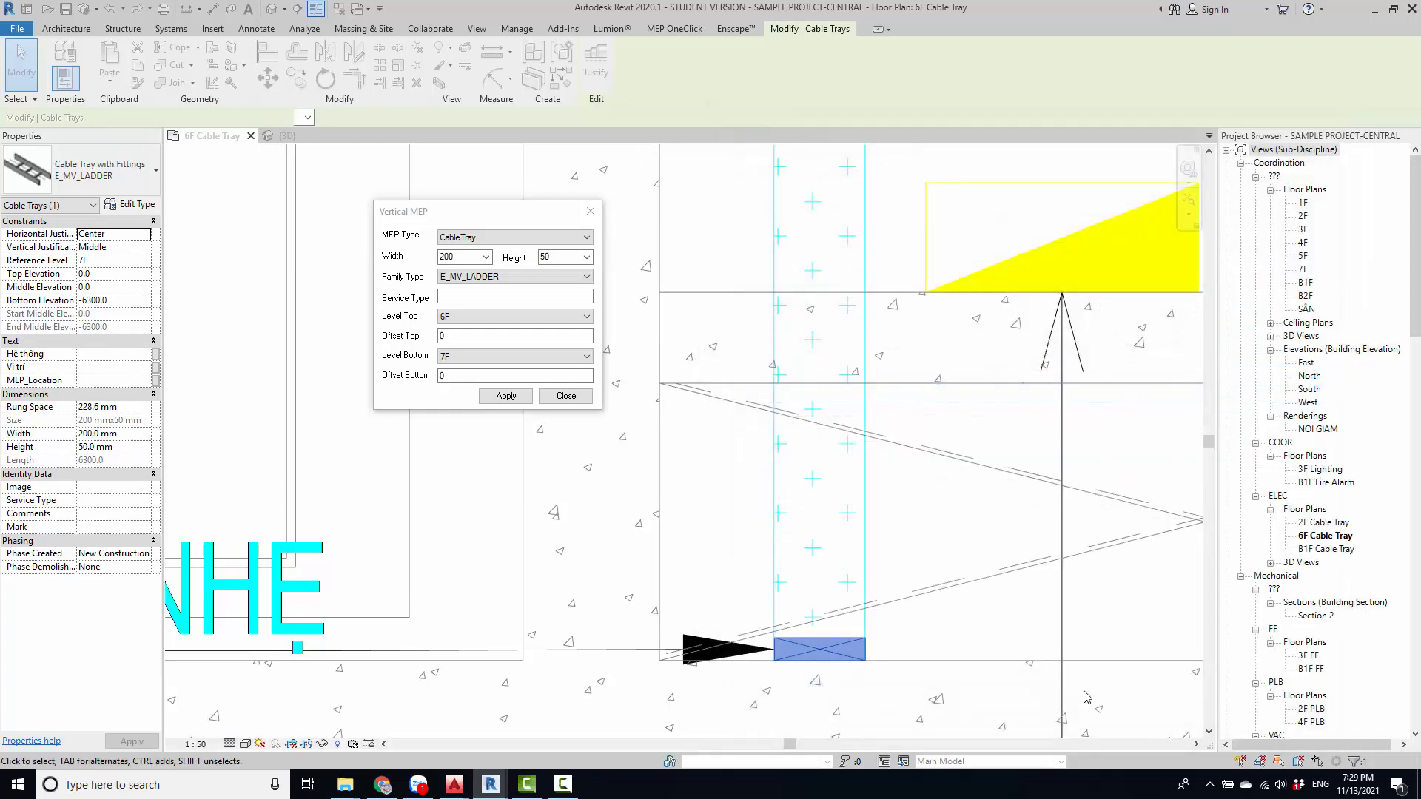
click(952, 631)
- Set the family type for the next vertical cable tray to E_LV-TRAY in the Vertical MEP settings
scroll(955, 641, down, 3)
middle_drag(985, 662, 548, 571)
scroll(779, 543, down, 3)
scroll(761, 581, up, 3)
scroll(969, 582, up, 1)
scroll(851, 576, down, 3)
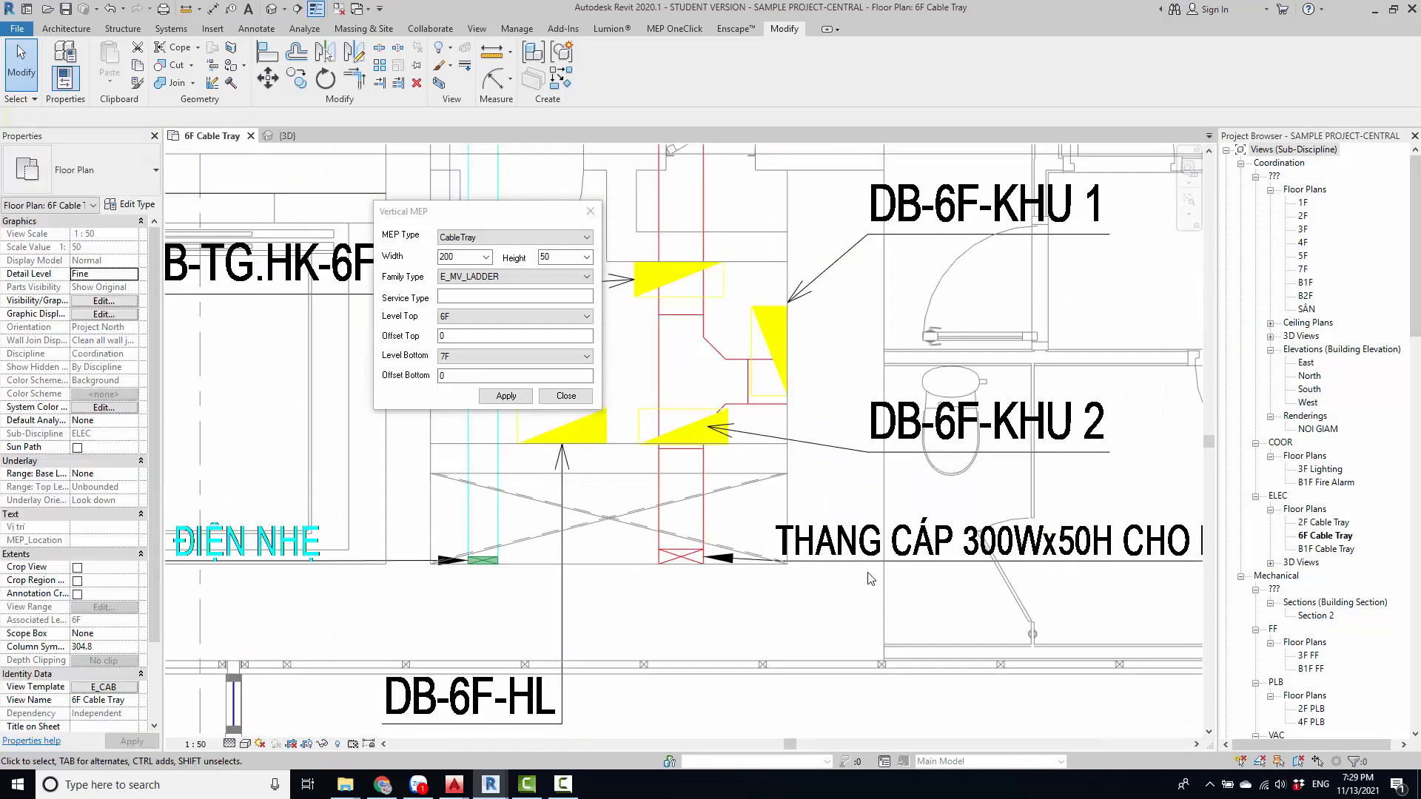
middle_drag(997, 565, 912, 549)
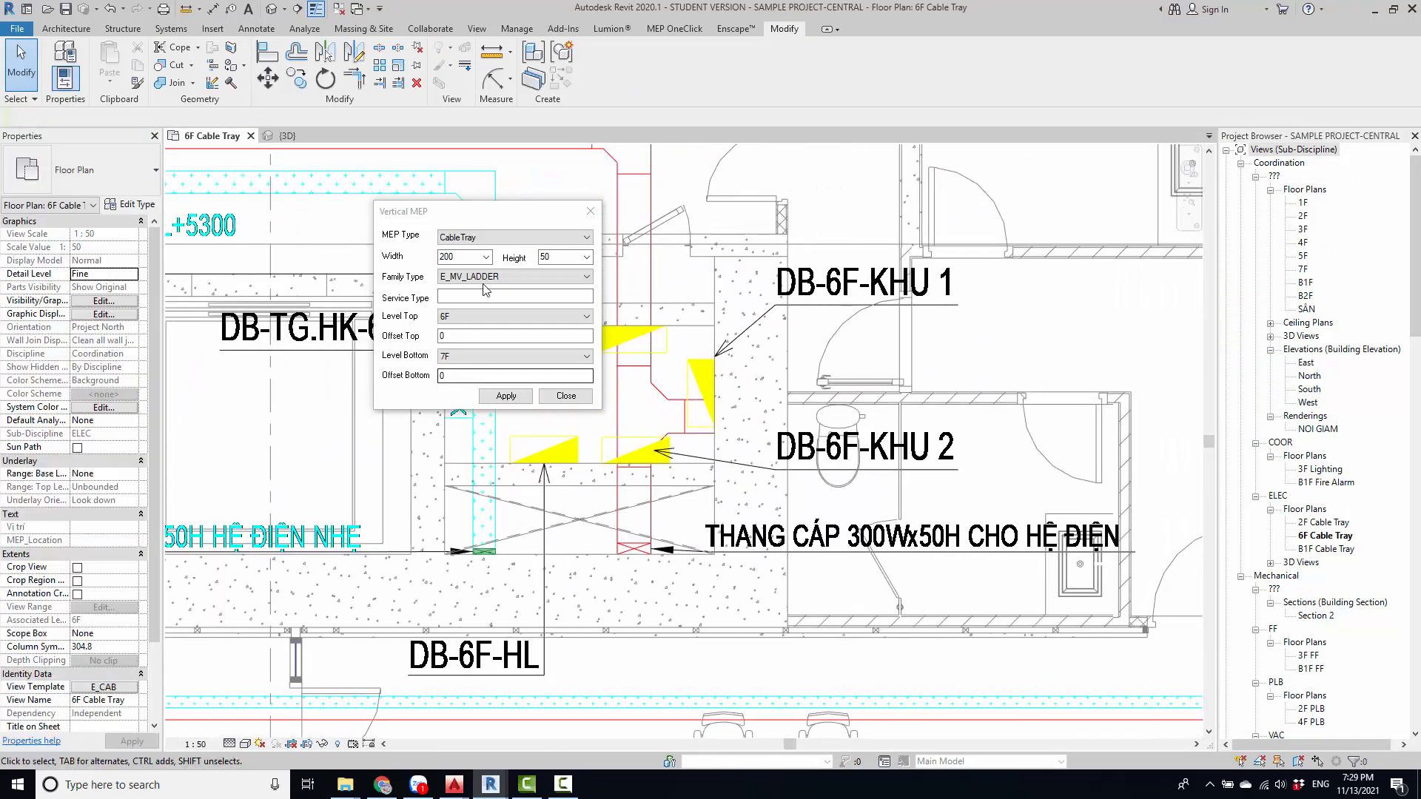
double_click(473, 260)
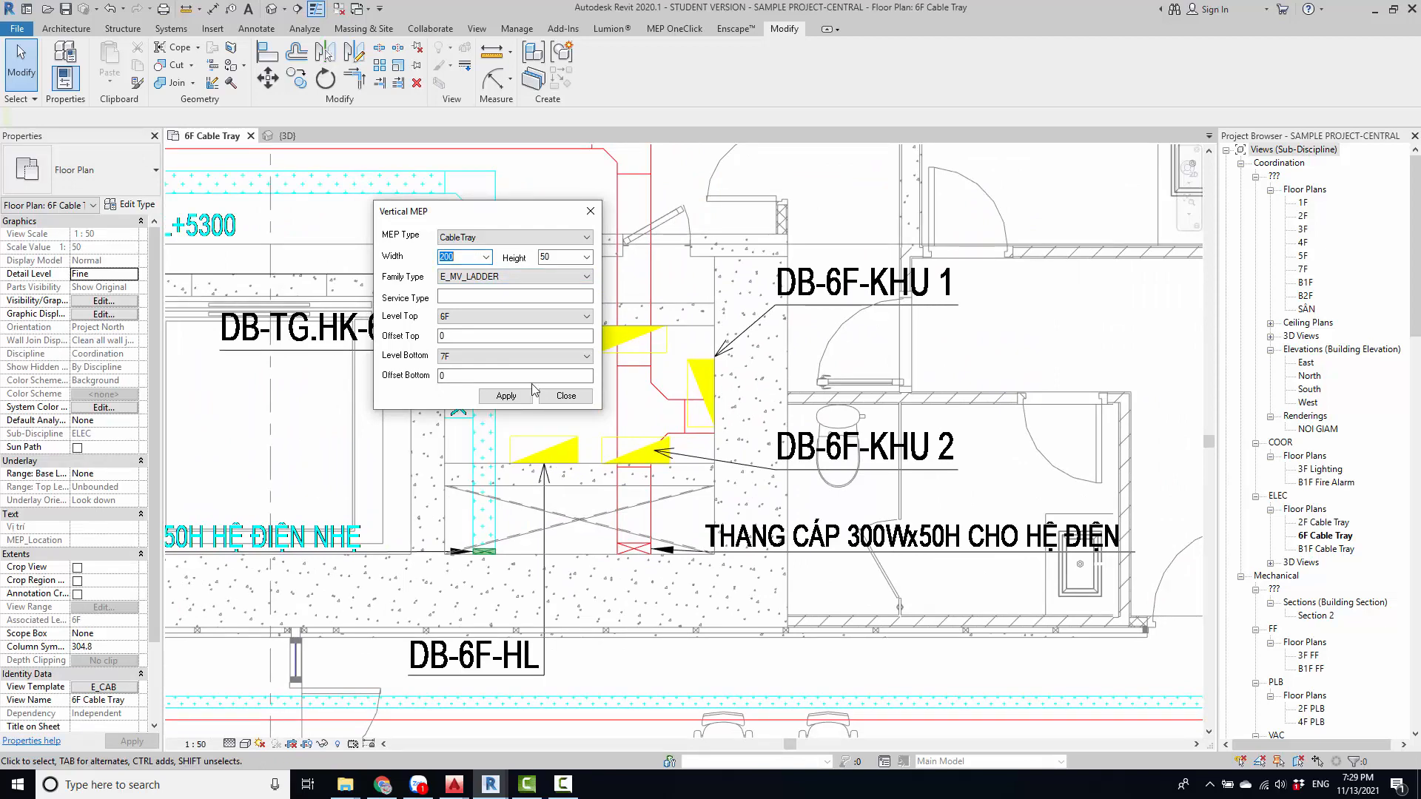
middle_drag(488, 561, 626, 567)
click(468, 258)
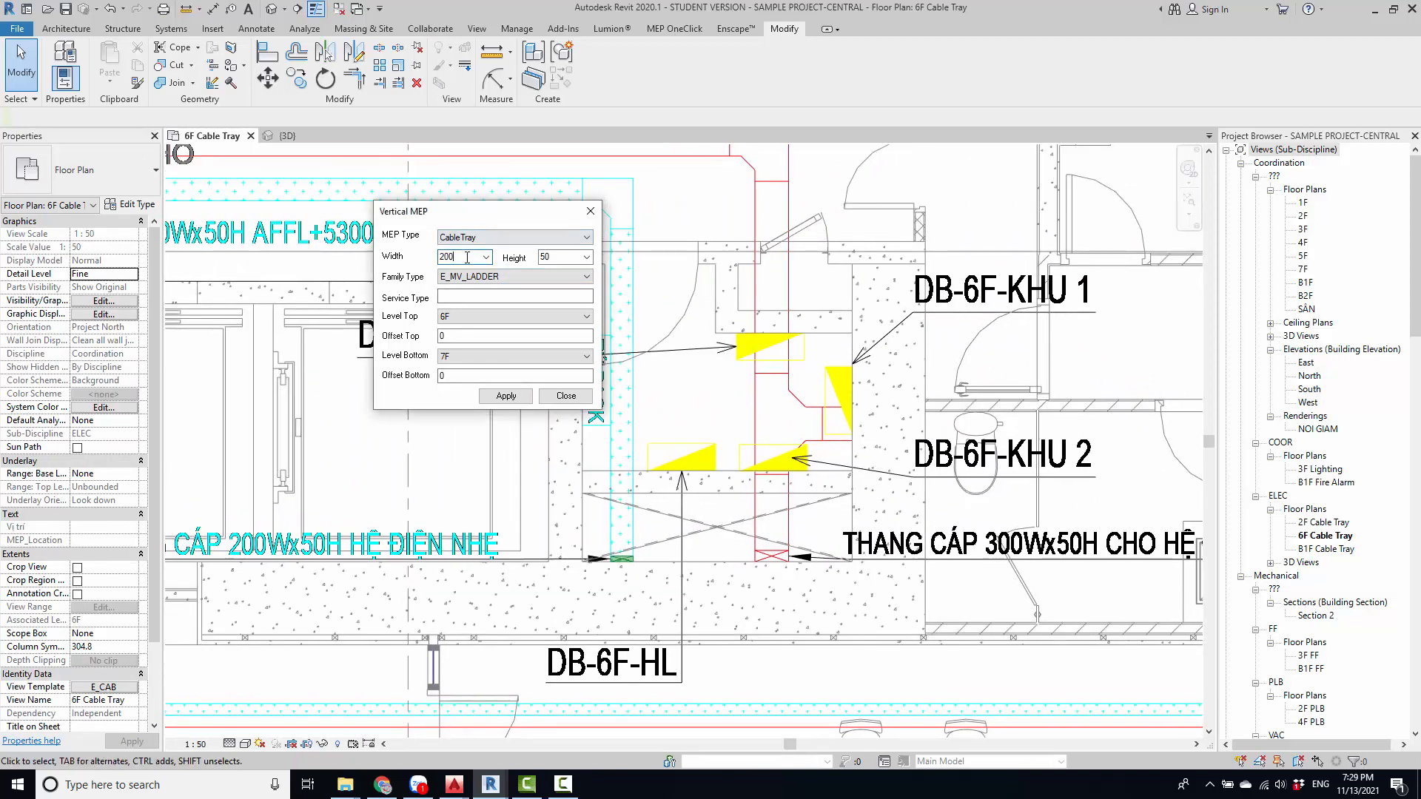
click(500, 277)
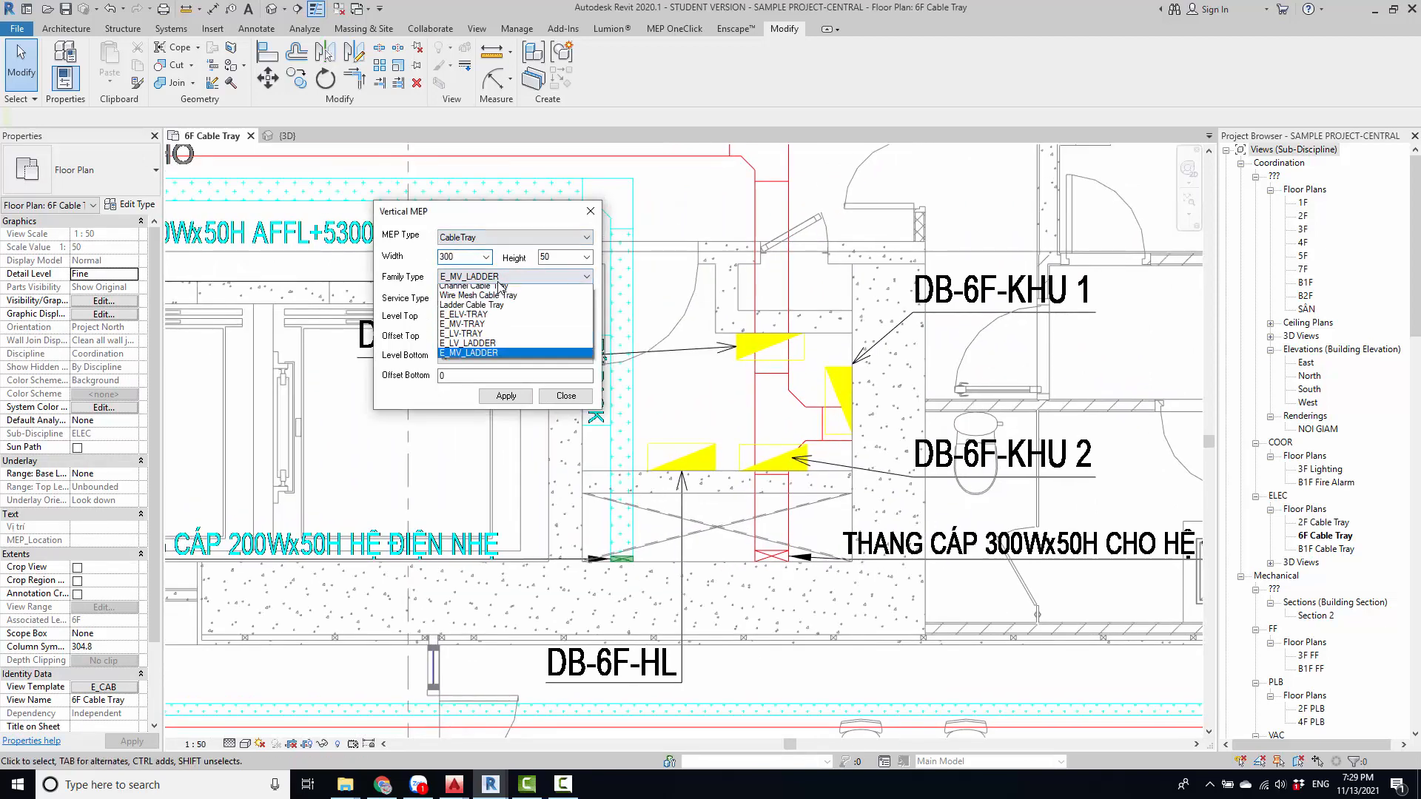
click(475, 341)
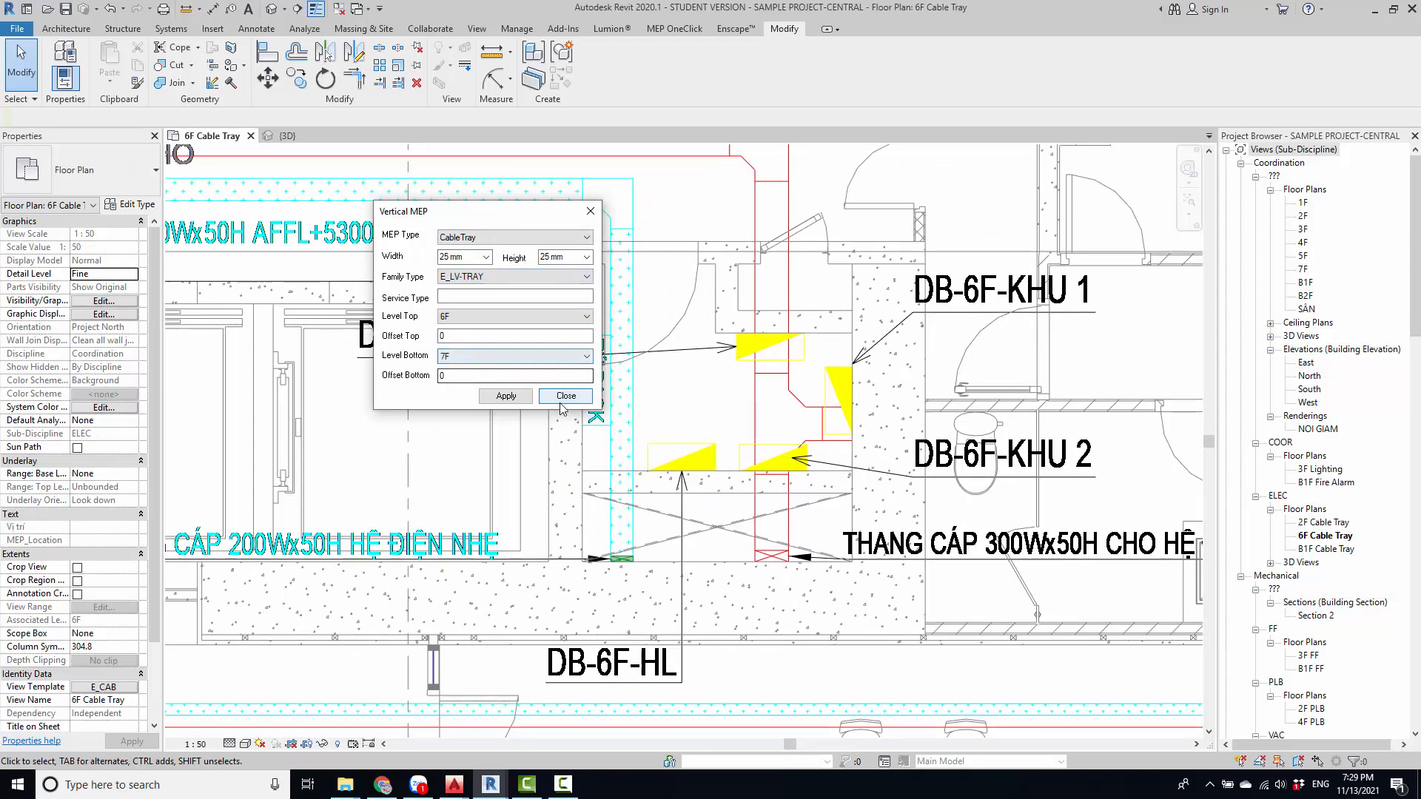
- Place a vertical E_LV-TRAY 300 wide and 50 high at the red ladder symbol, between levels 6F and 7F
click(506, 396)
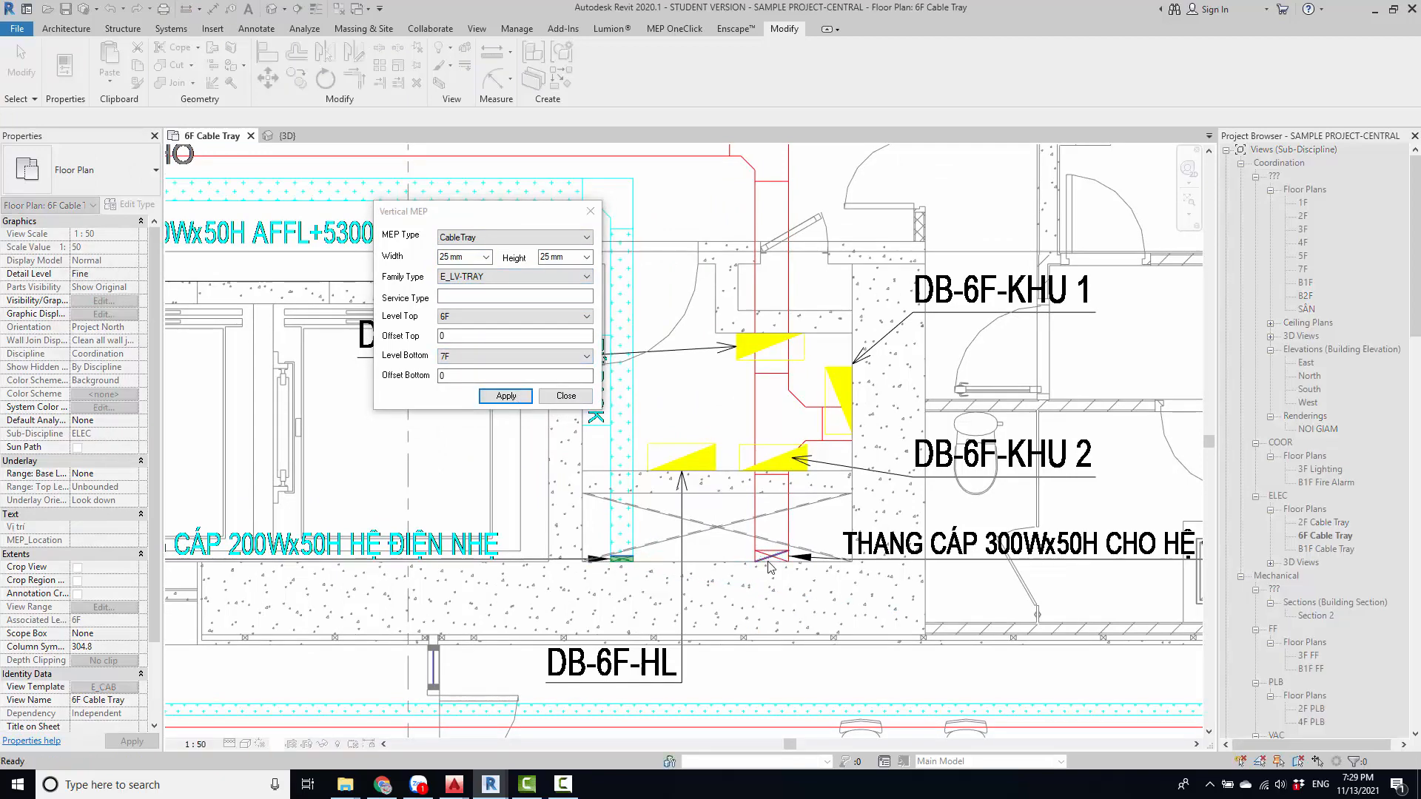
scroll(789, 568, up, 3)
scroll(788, 568, up, 4)
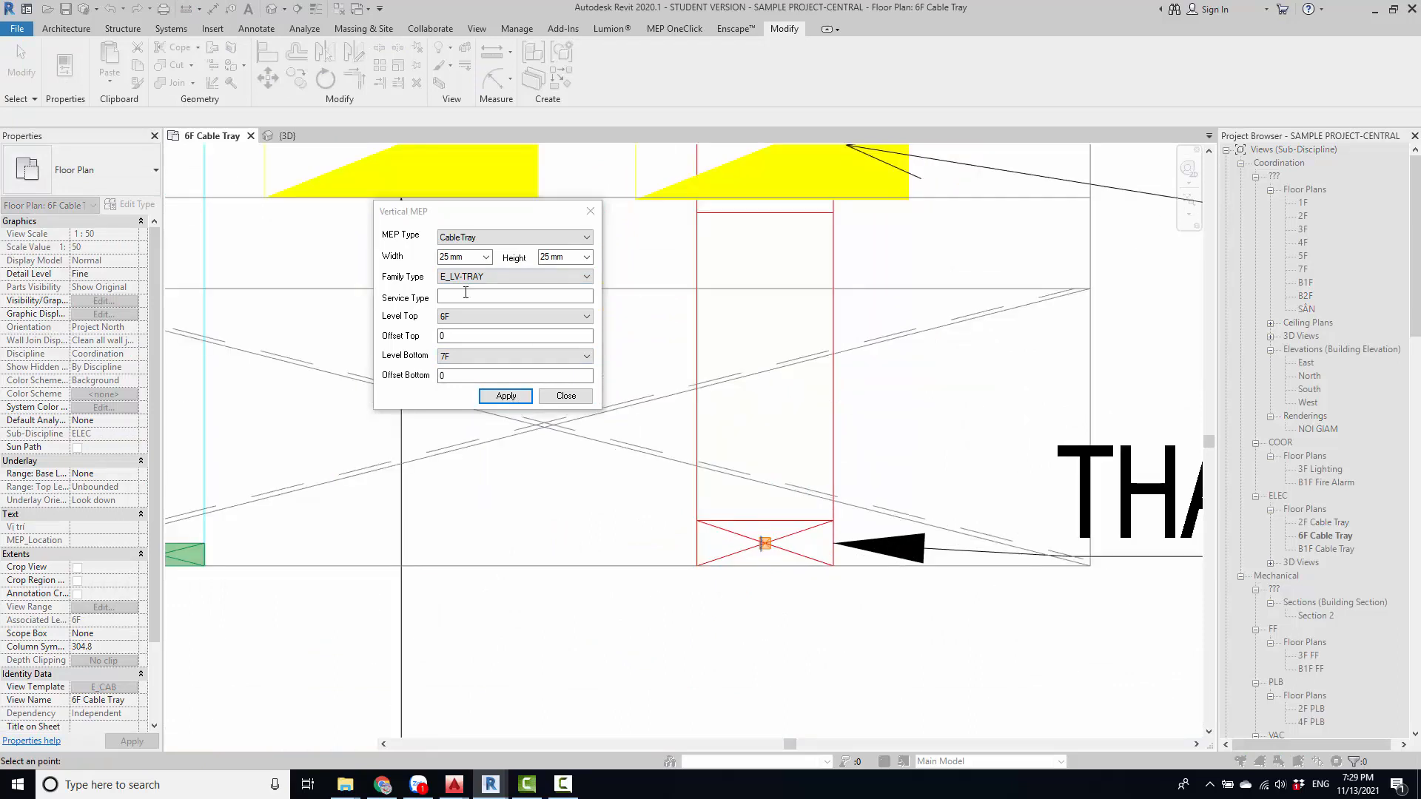
click(472, 256)
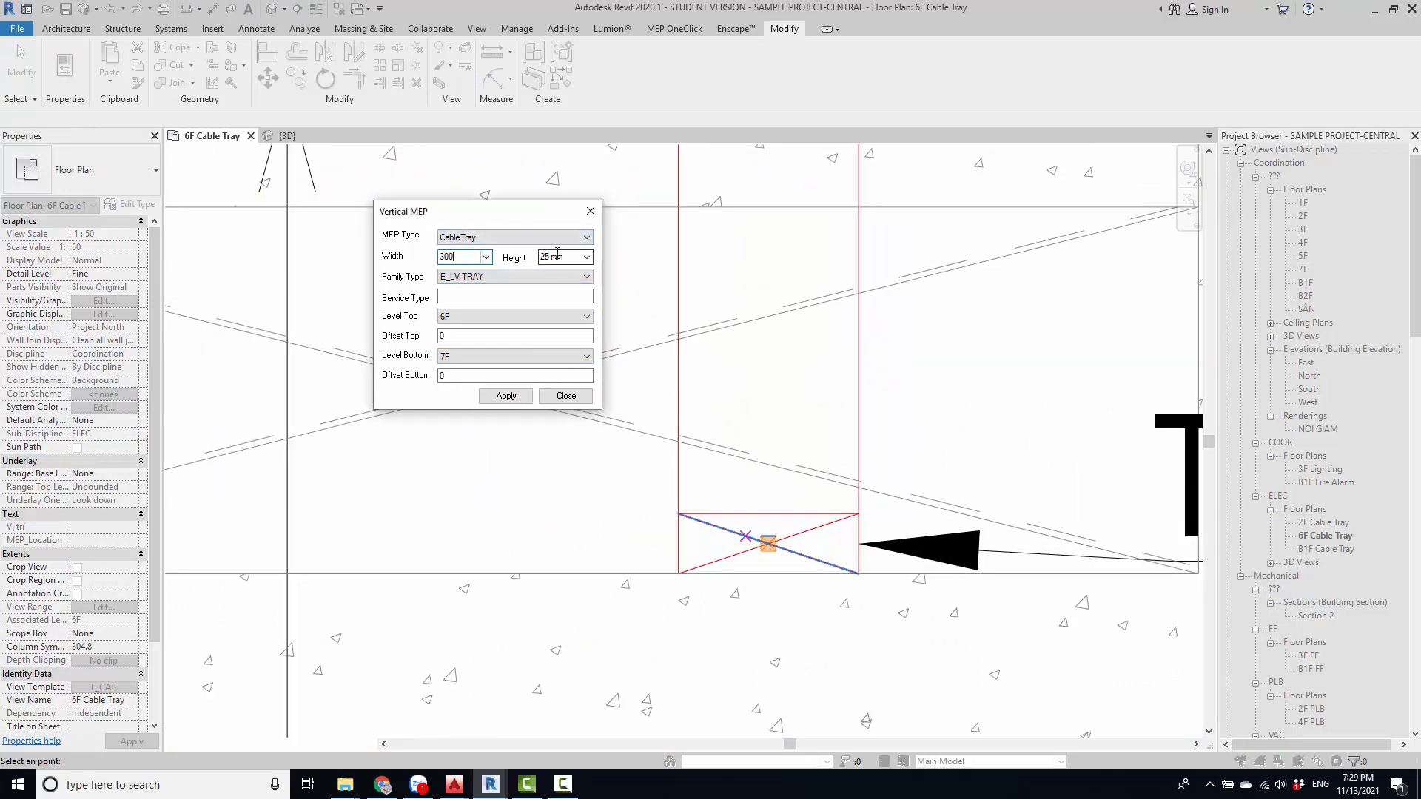
click(757, 496)
scroll(770, 539, up, 2)
- Align the new tray's lower edge with the red ladder symbol's bottom line and its side with the symbol's side
key(a)
key(l)
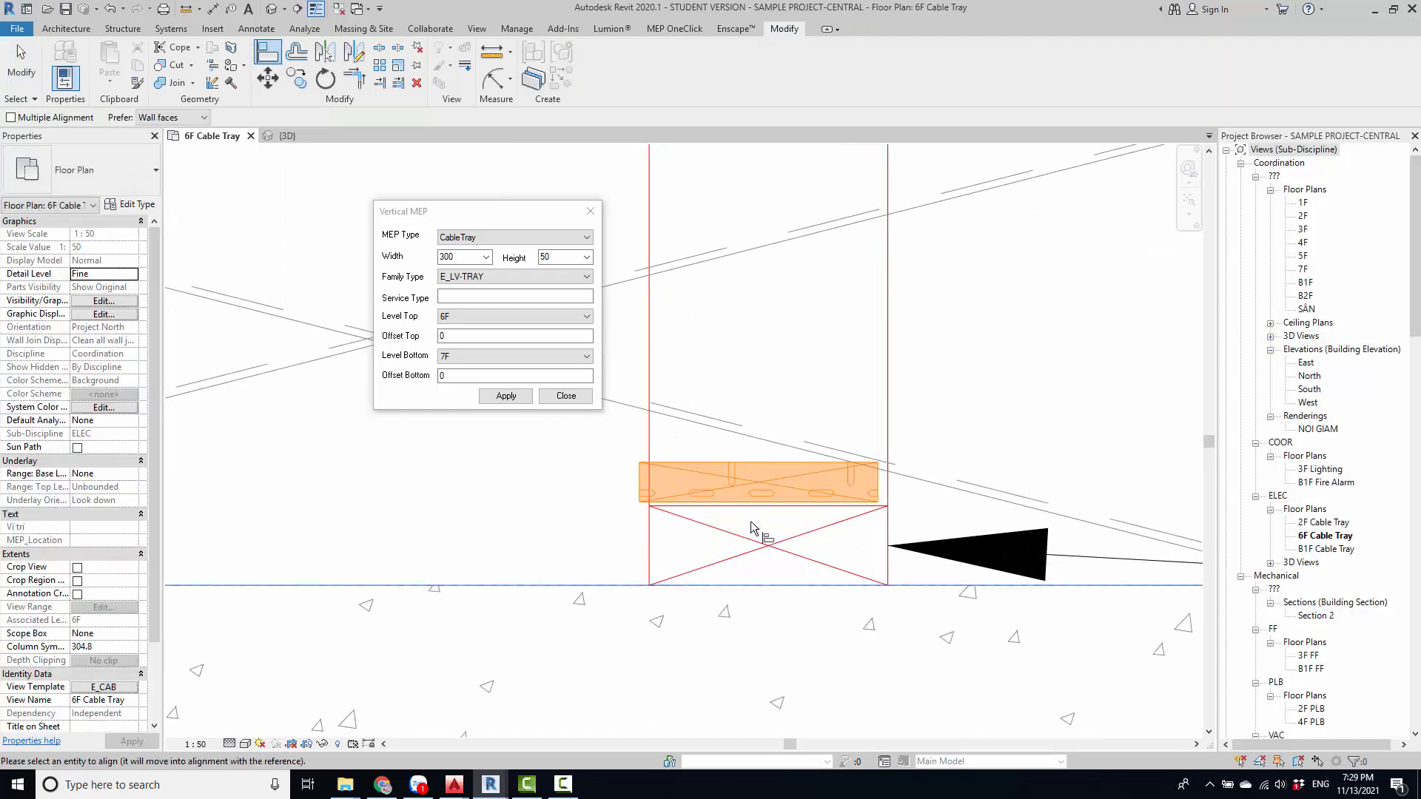
scroll(692, 504, up, 4)
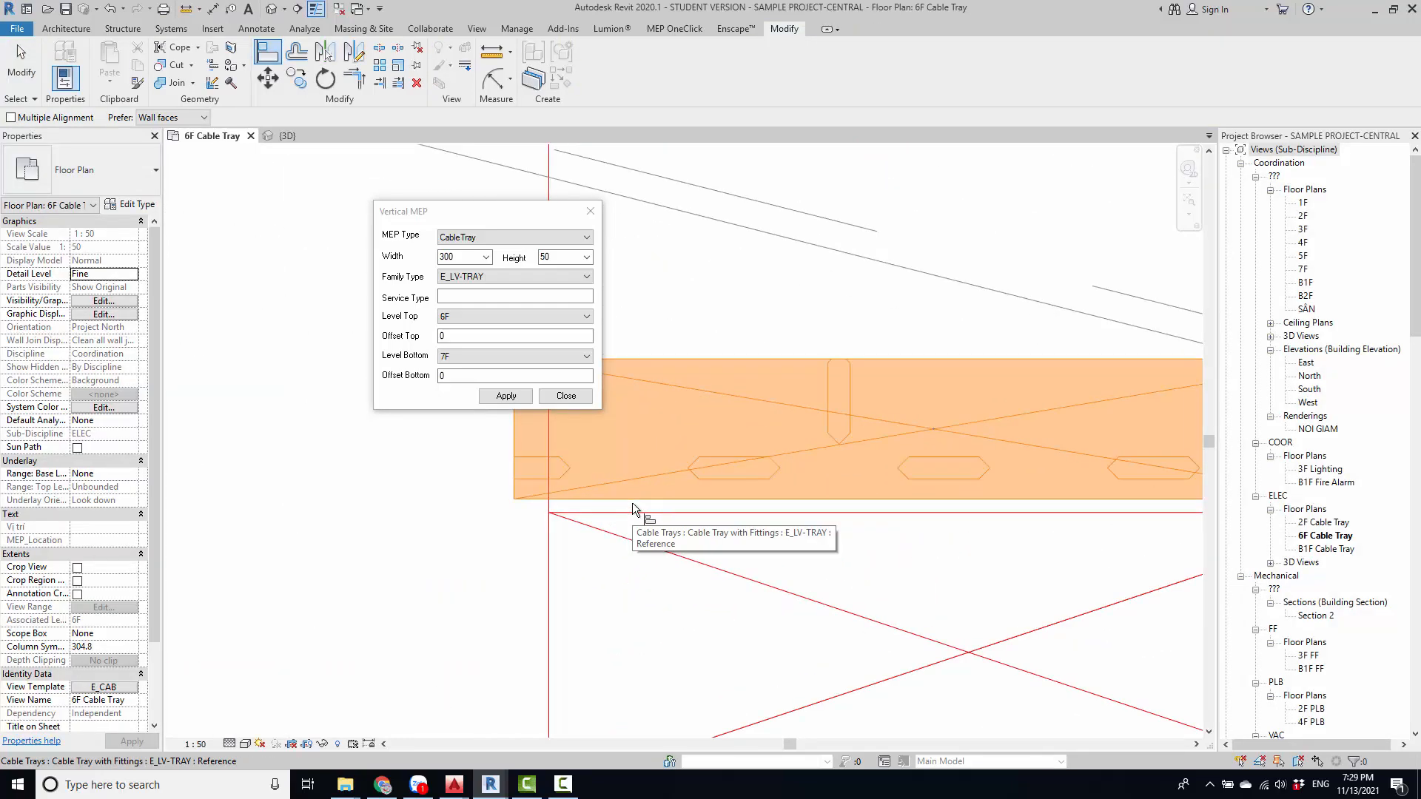
click(634, 503)
scroll(642, 538, down, 2)
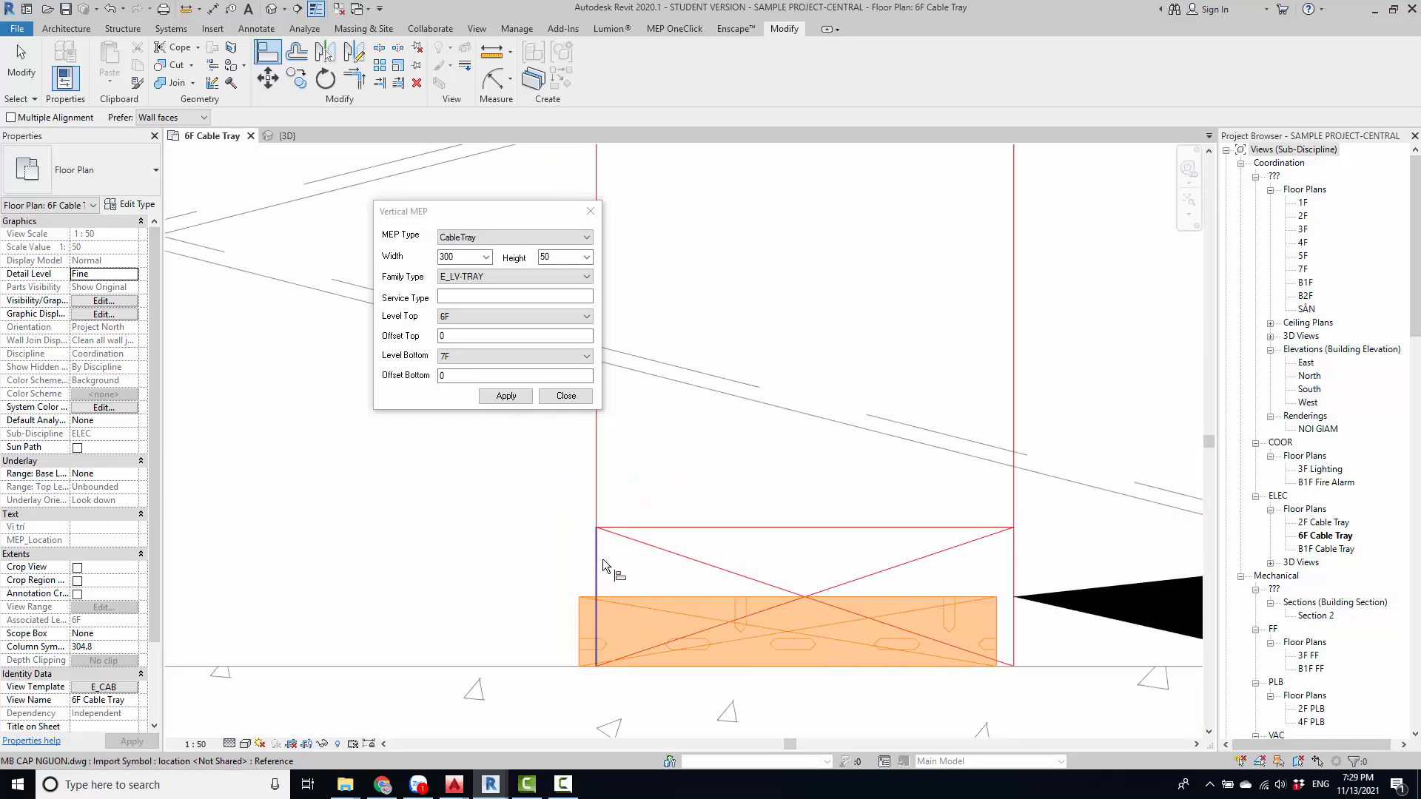
key(Escape)
scroll(809, 573, down, 6)
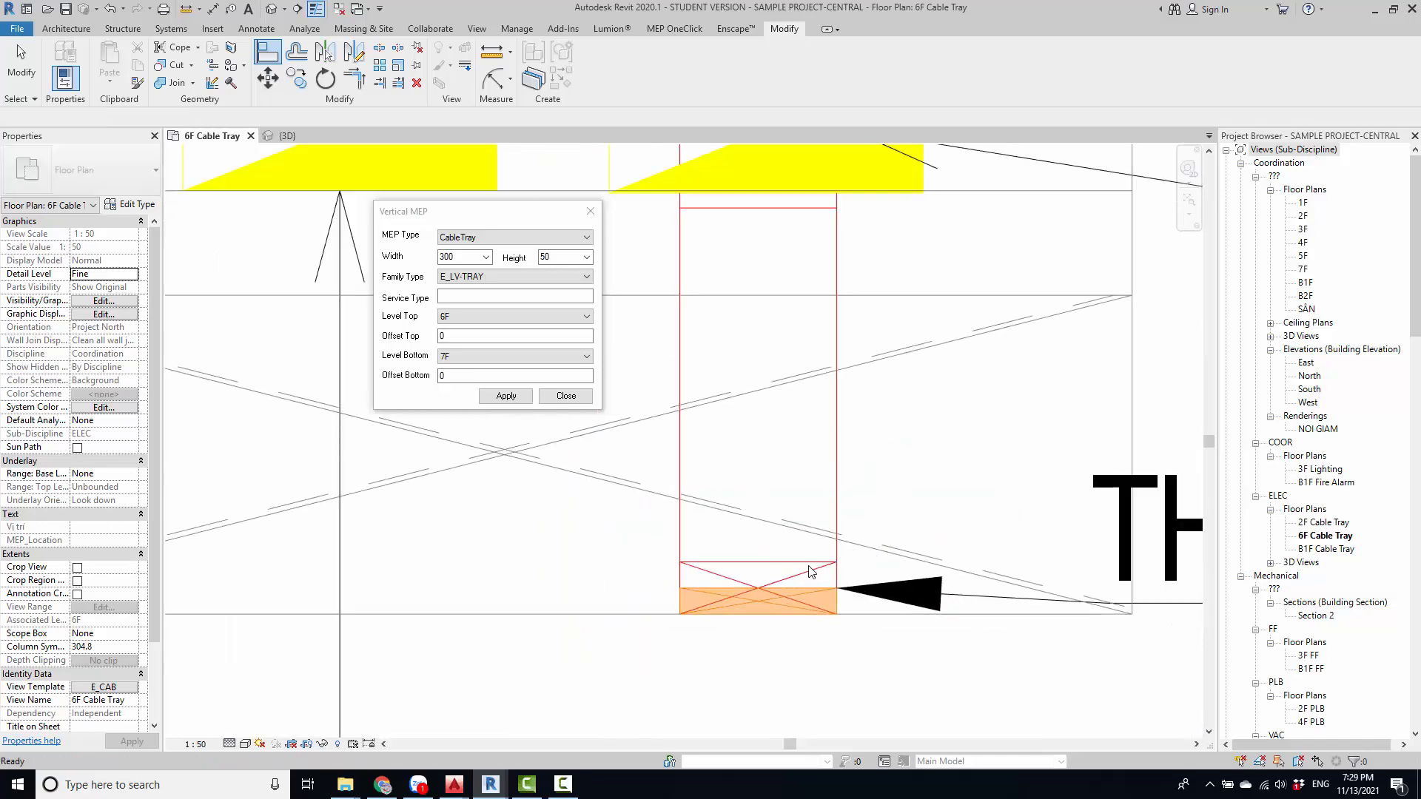
- Examine the aligned vertical tray and the surrounding 6F electrical shaft, including the panel symbols and cable tray routes
scroll(809, 574, down, 3)
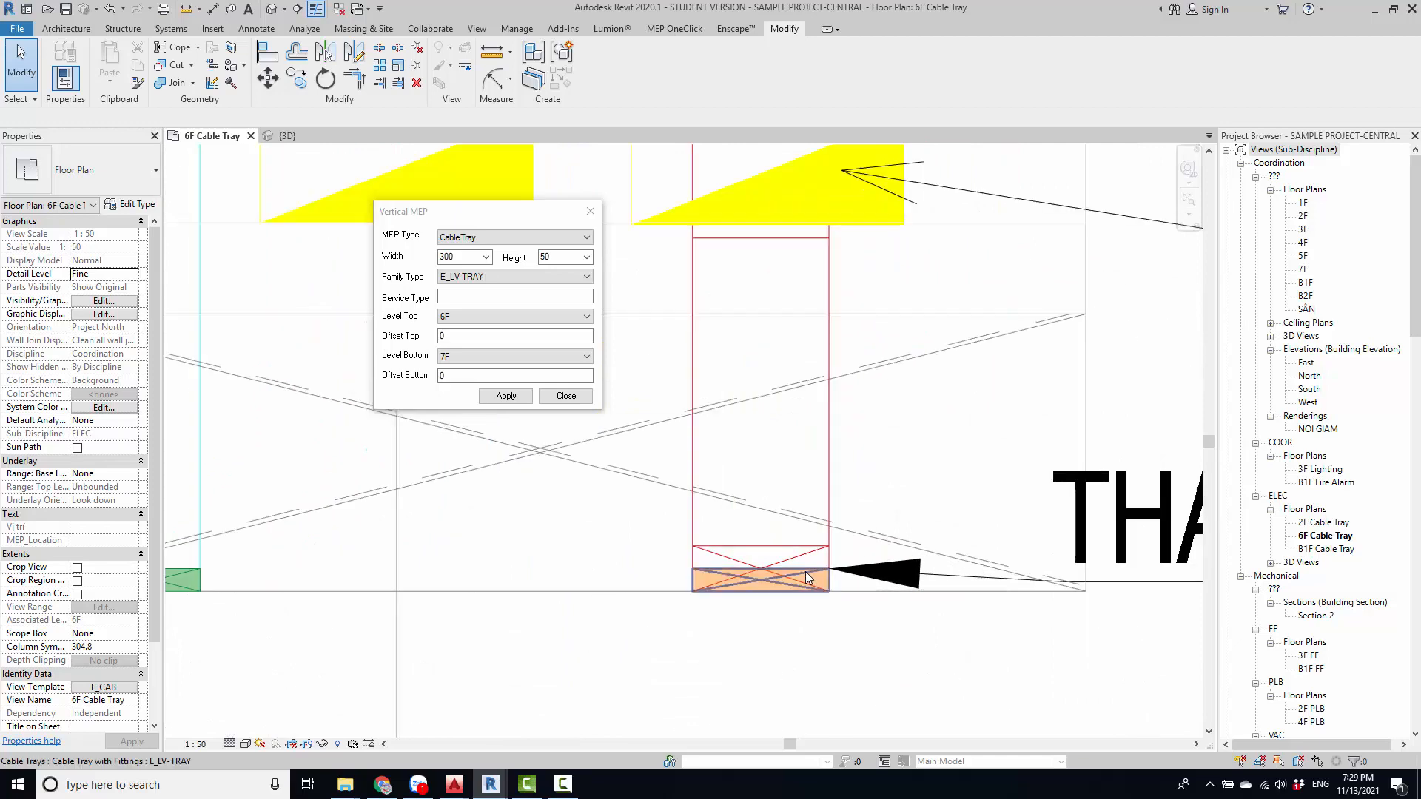
click(805, 571)
scroll(805, 571, down, 3)
key(Escape)
scroll(782, 555, up, 3)
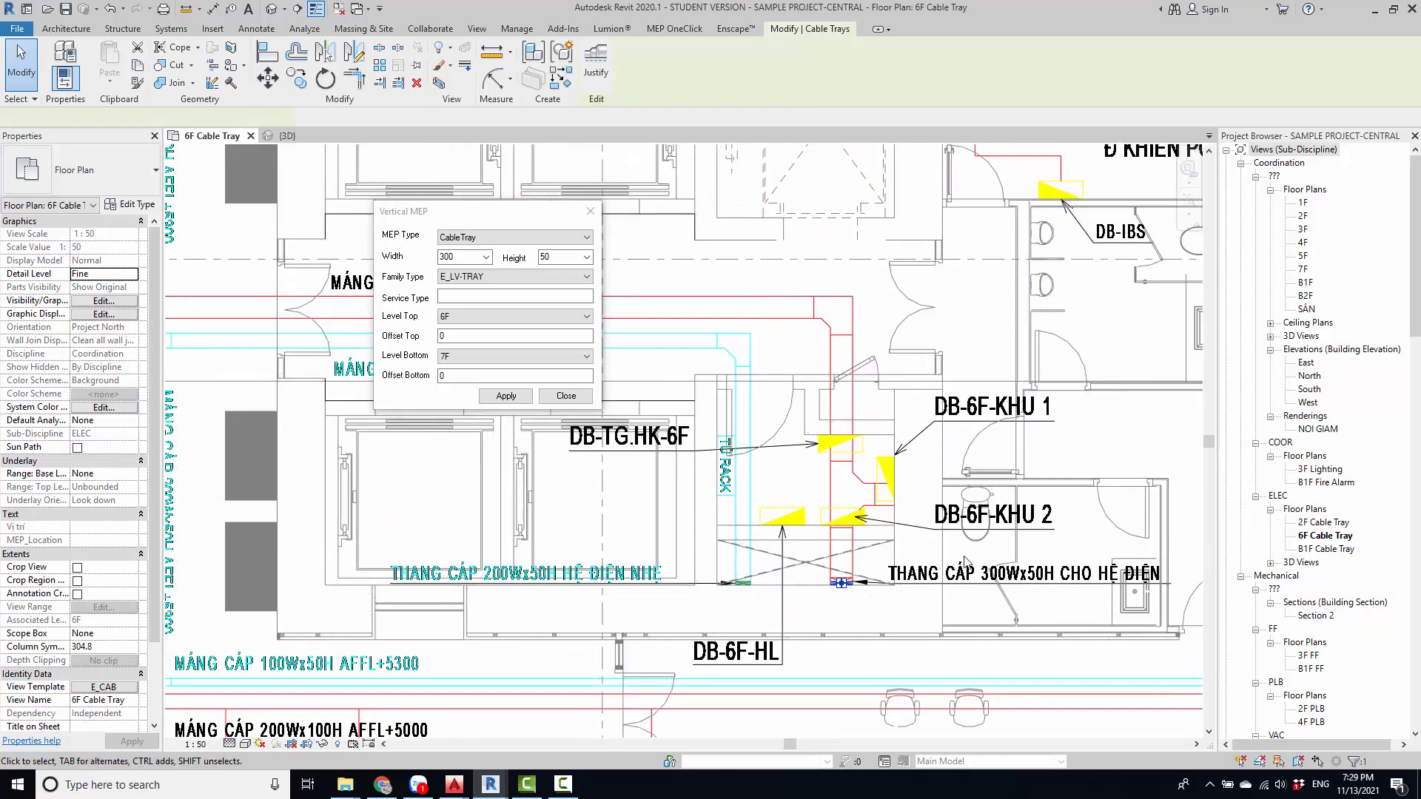
middle_drag(712, 462, 779, 553)
scroll(846, 612, down, 4)
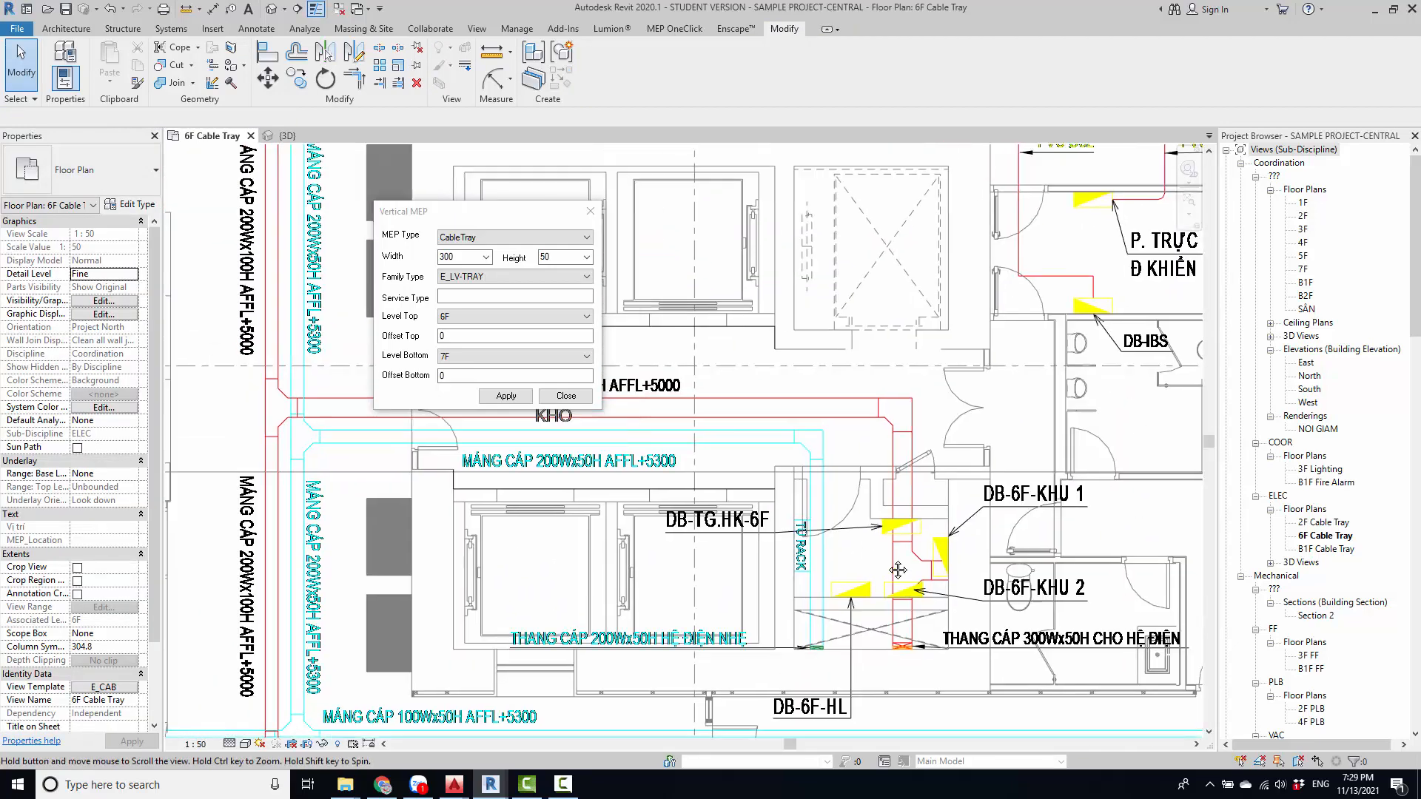
middle_drag(898, 570, 812, 489)
scroll(935, 611, up, 1)
scroll(941, 618, up, 3)
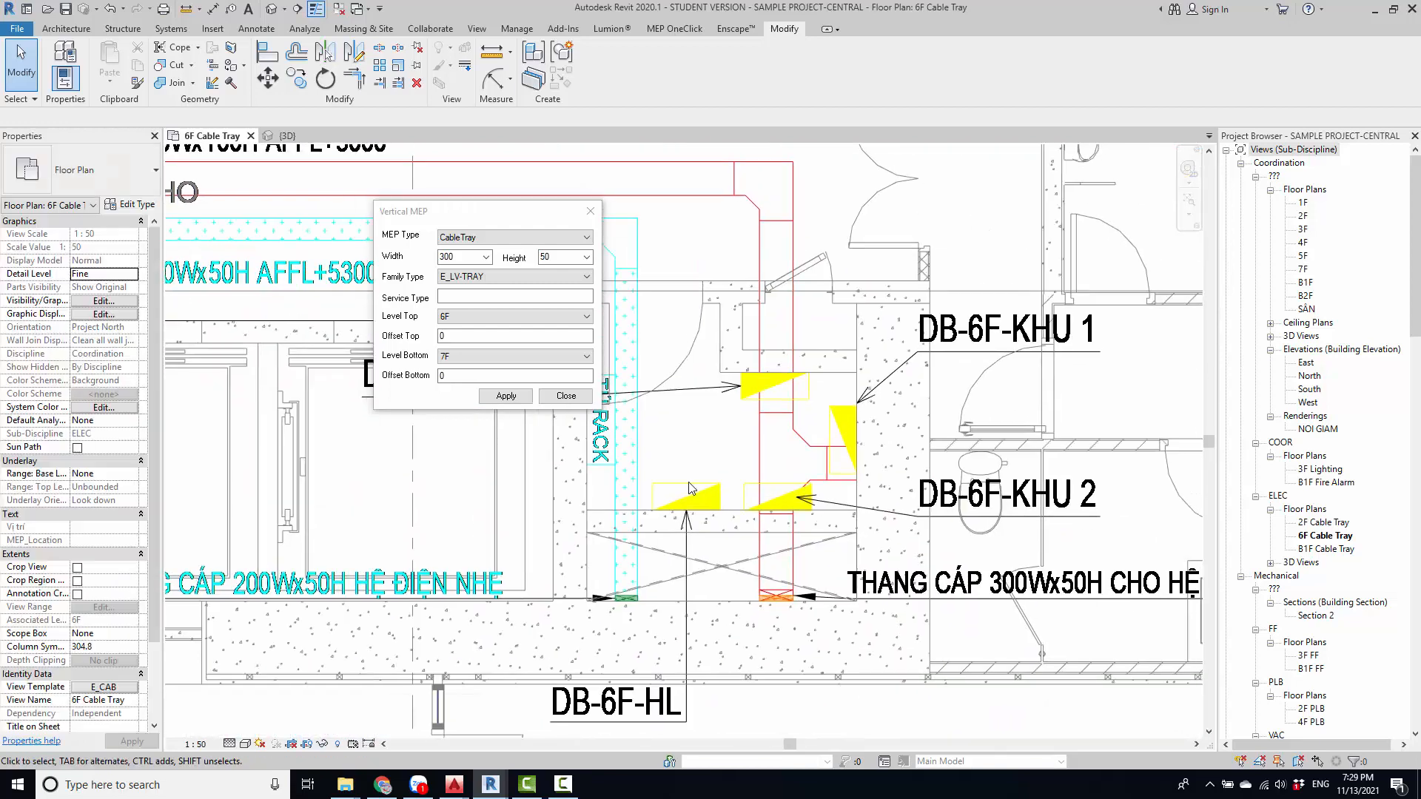
middle_drag(689, 482, 747, 523)
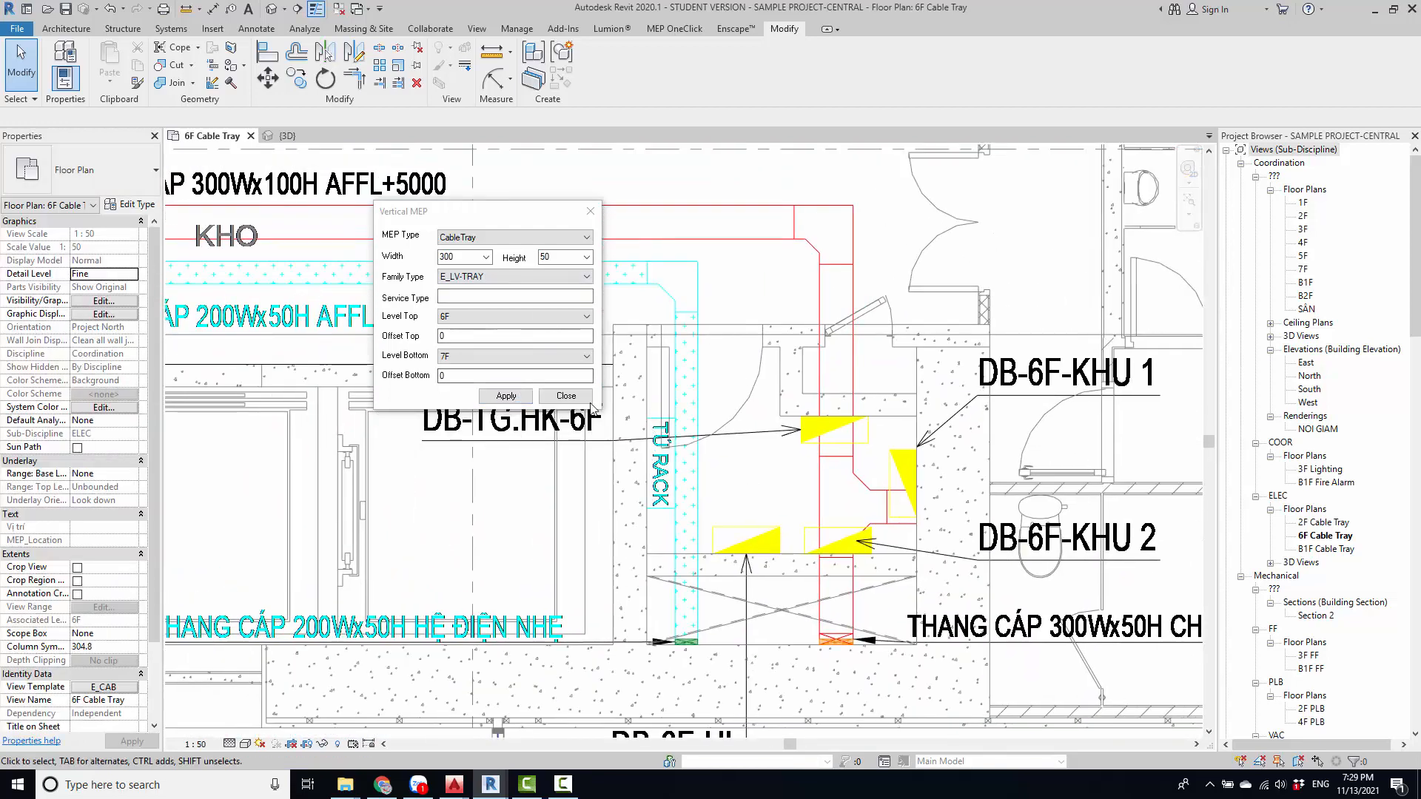
- Close the Vertical MEP tool and place a DB-F distribution board over the DB-6F-KHU 1 symbol
click(567, 395)
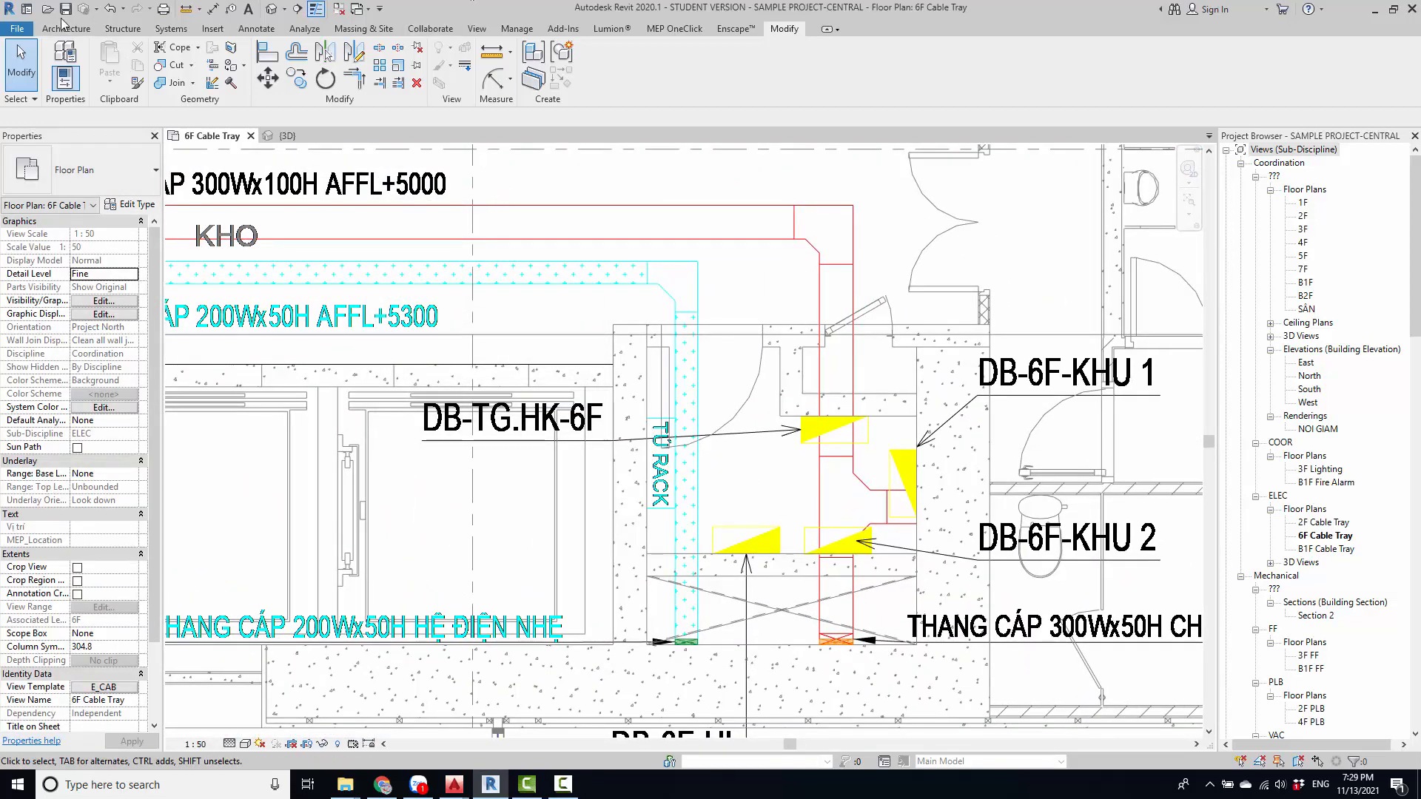
click(185, 30)
click(1143, 57)
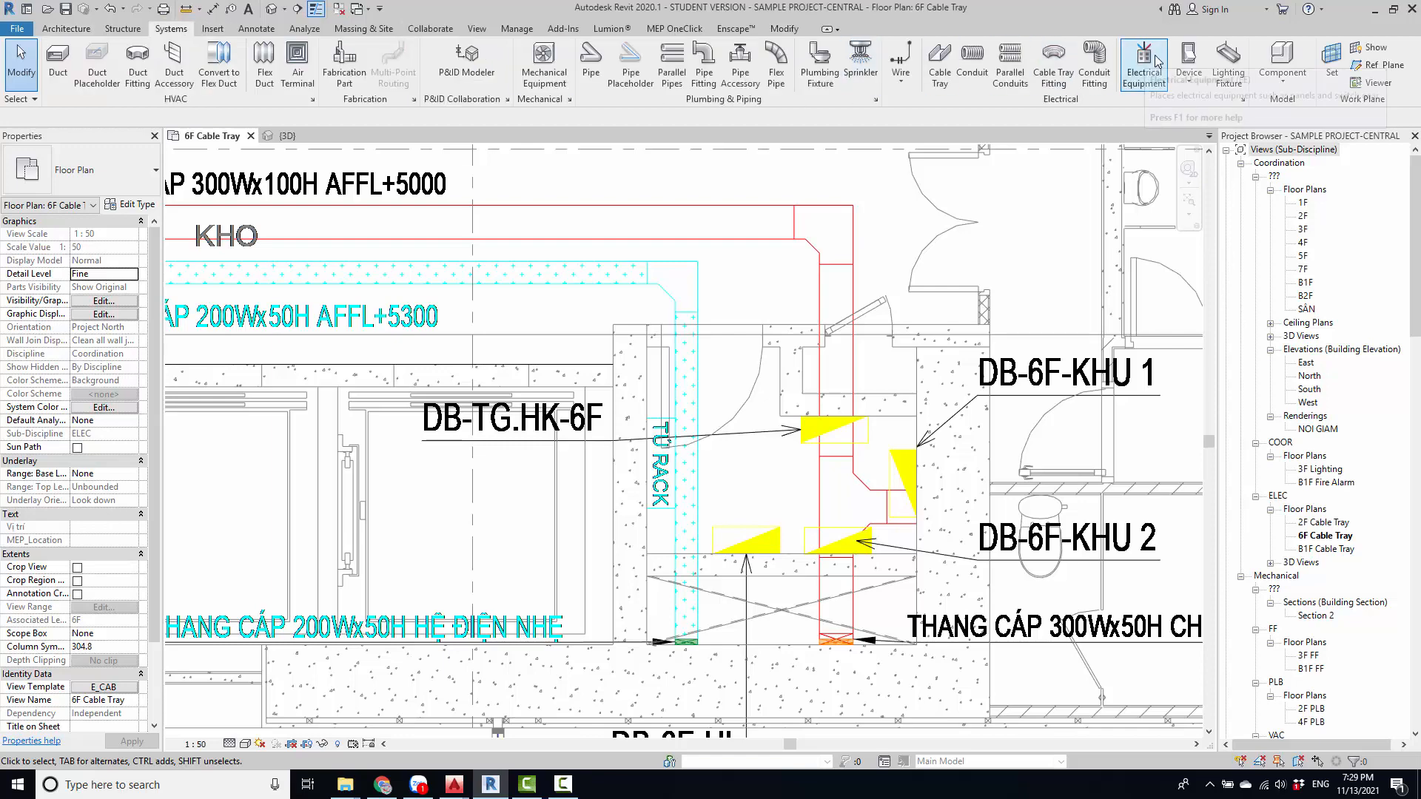
scroll(918, 463, up, 2)
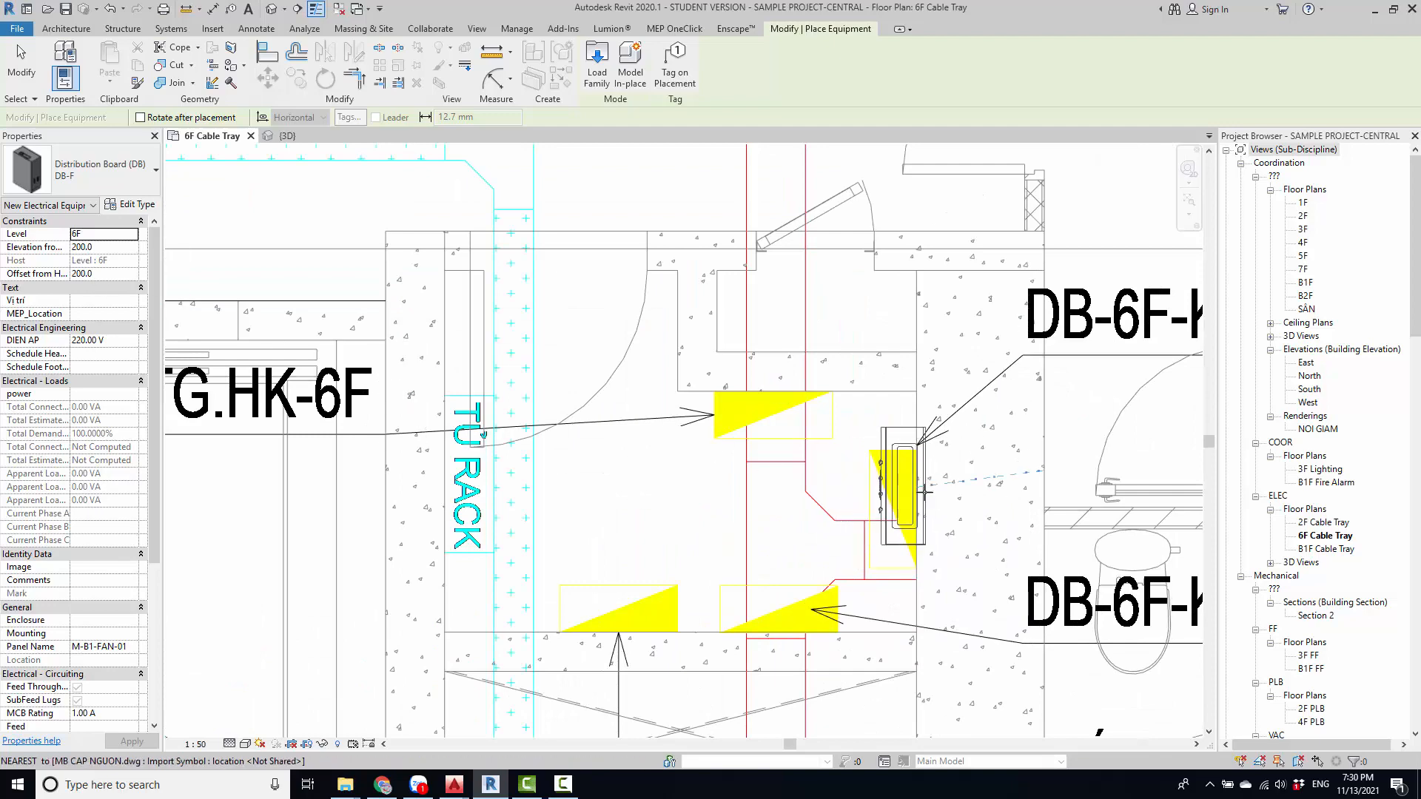
click(921, 504)
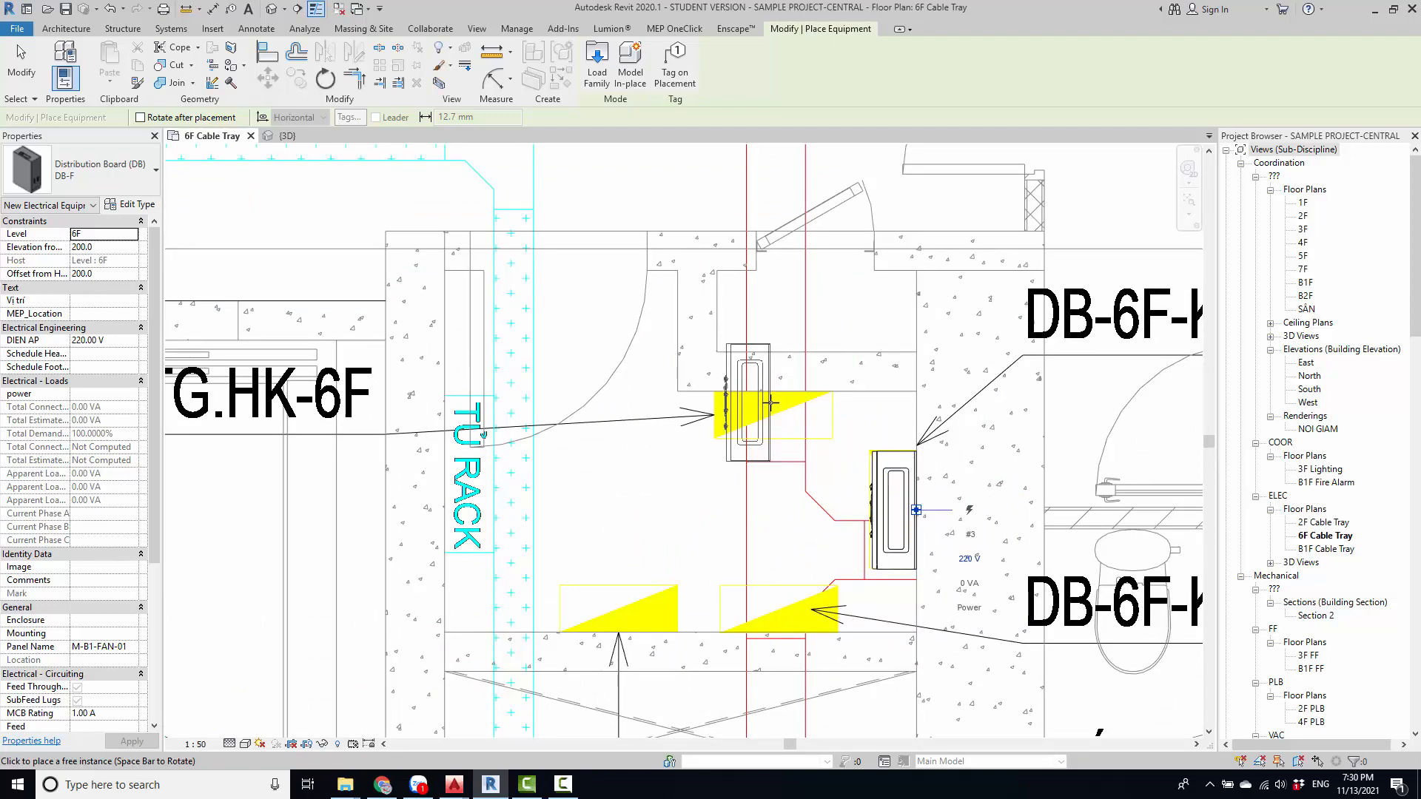
- Place DB-F distribution boards over the DB-TG.HK-6F and DB-6F-KHU 2 symbols, rotating each to back onto its wall
key(space)
click(773, 393)
middle_drag(788, 509, 796, 355)
scroll(777, 444, up, 1)
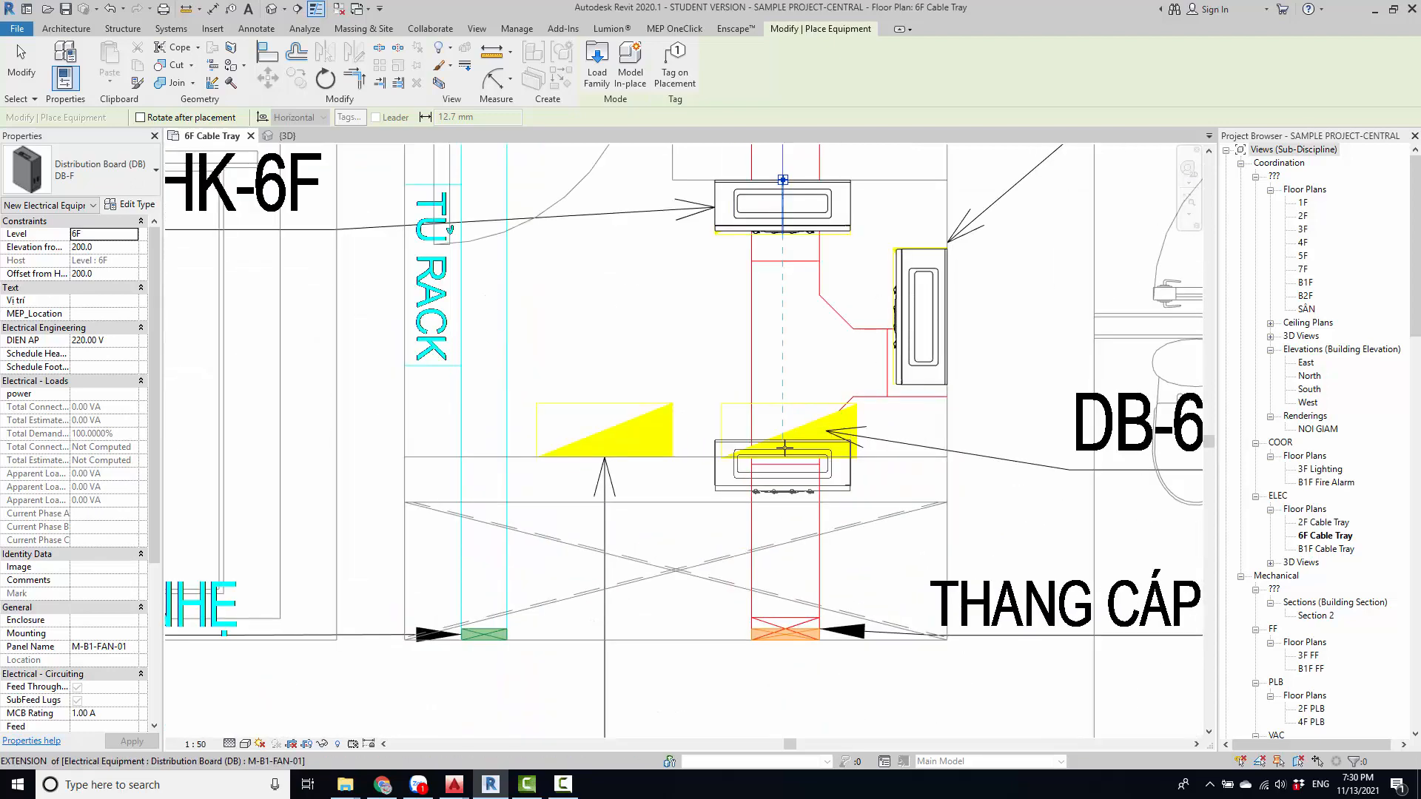
key(space)
key(space)
key(space)
key(space)
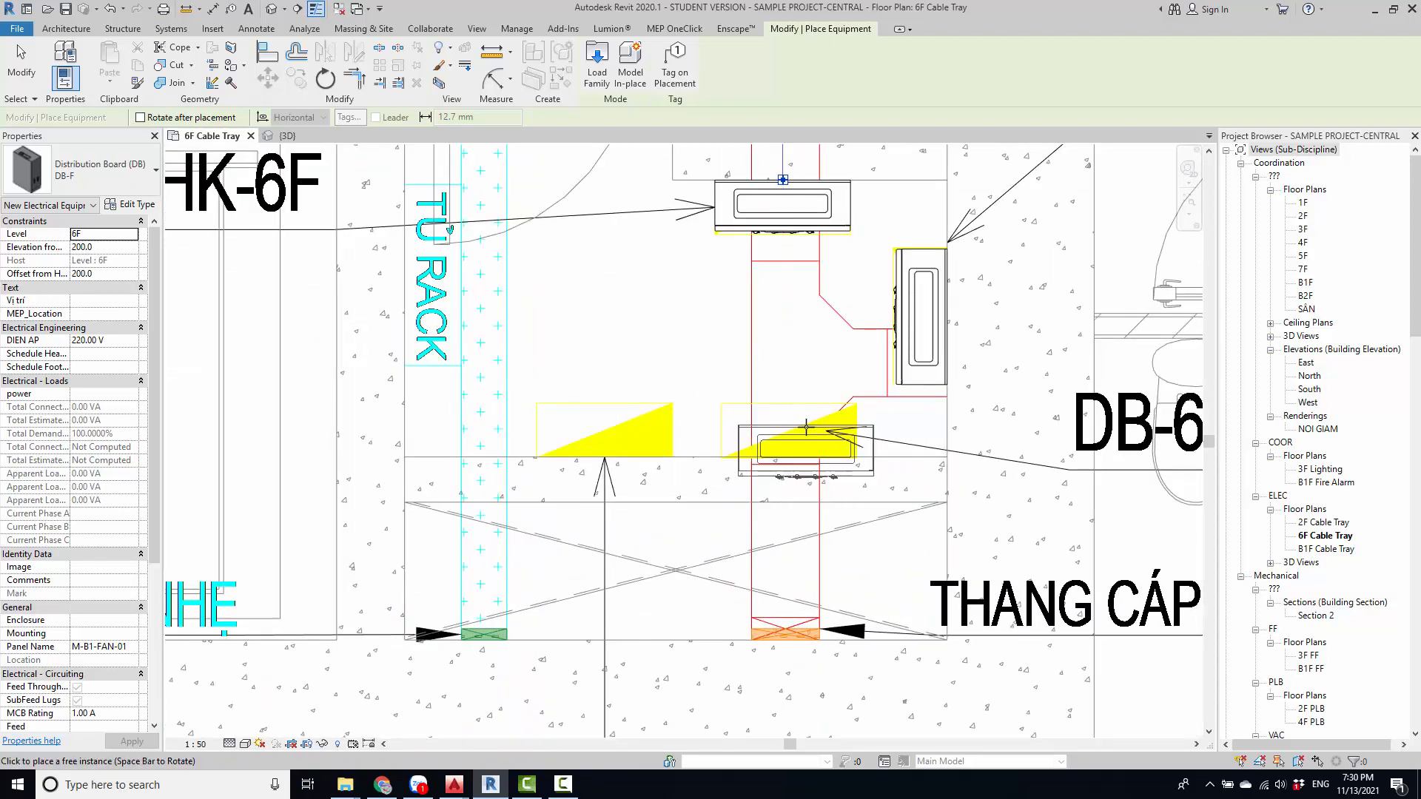
click(780, 448)
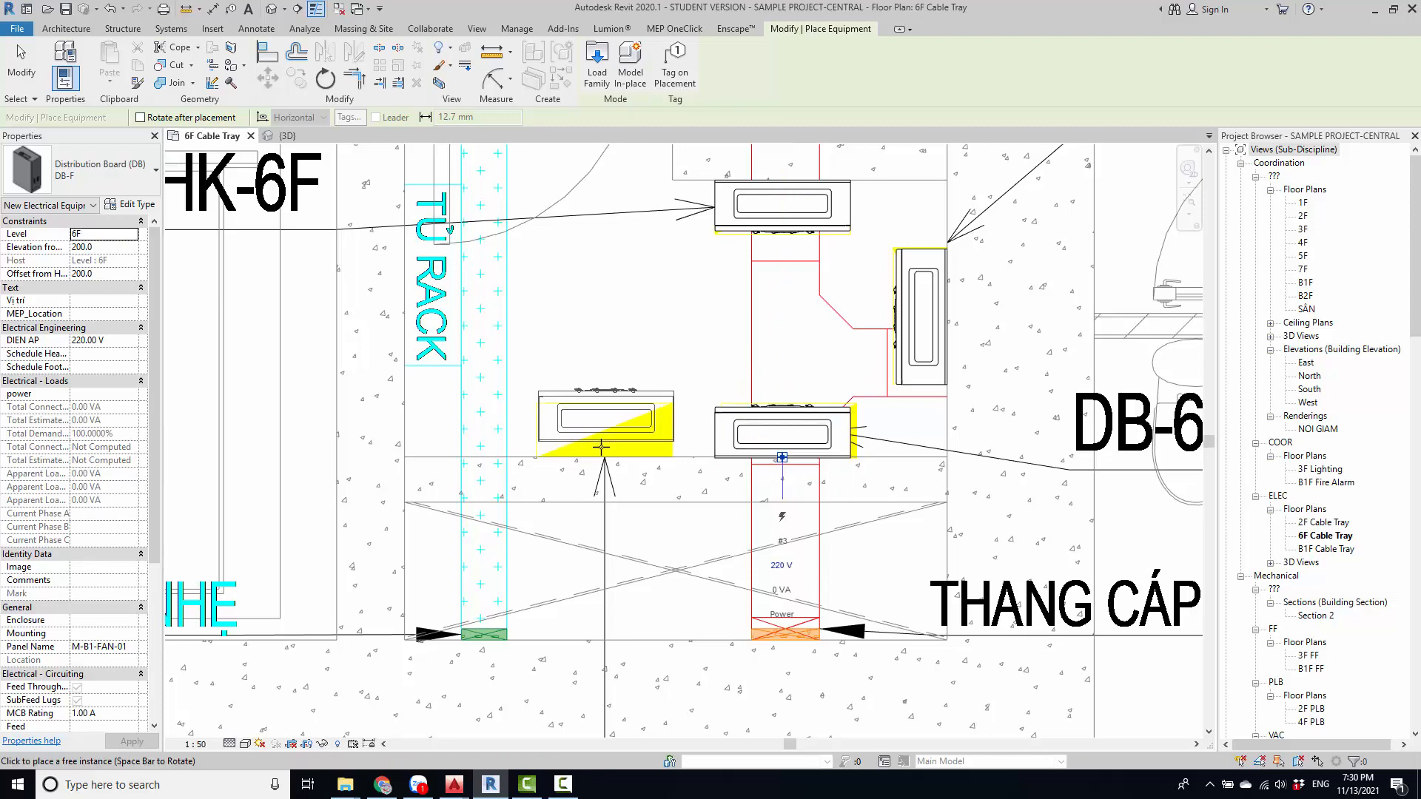
- Place a DB-F distribution board over the DB-6F-HL symbol and end equipment placement
click(604, 453)
scroll(815, 666, down, 2)
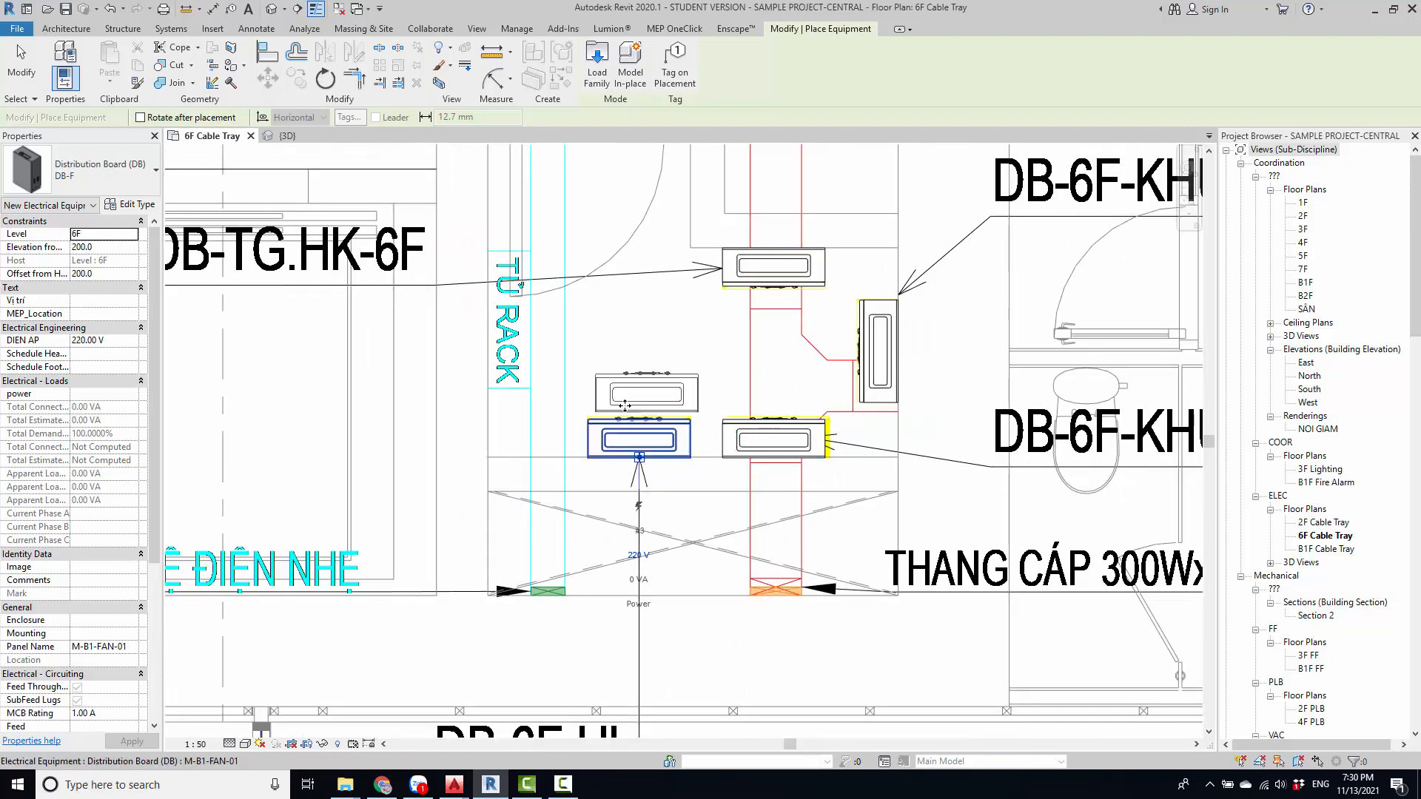
click(71, 161)
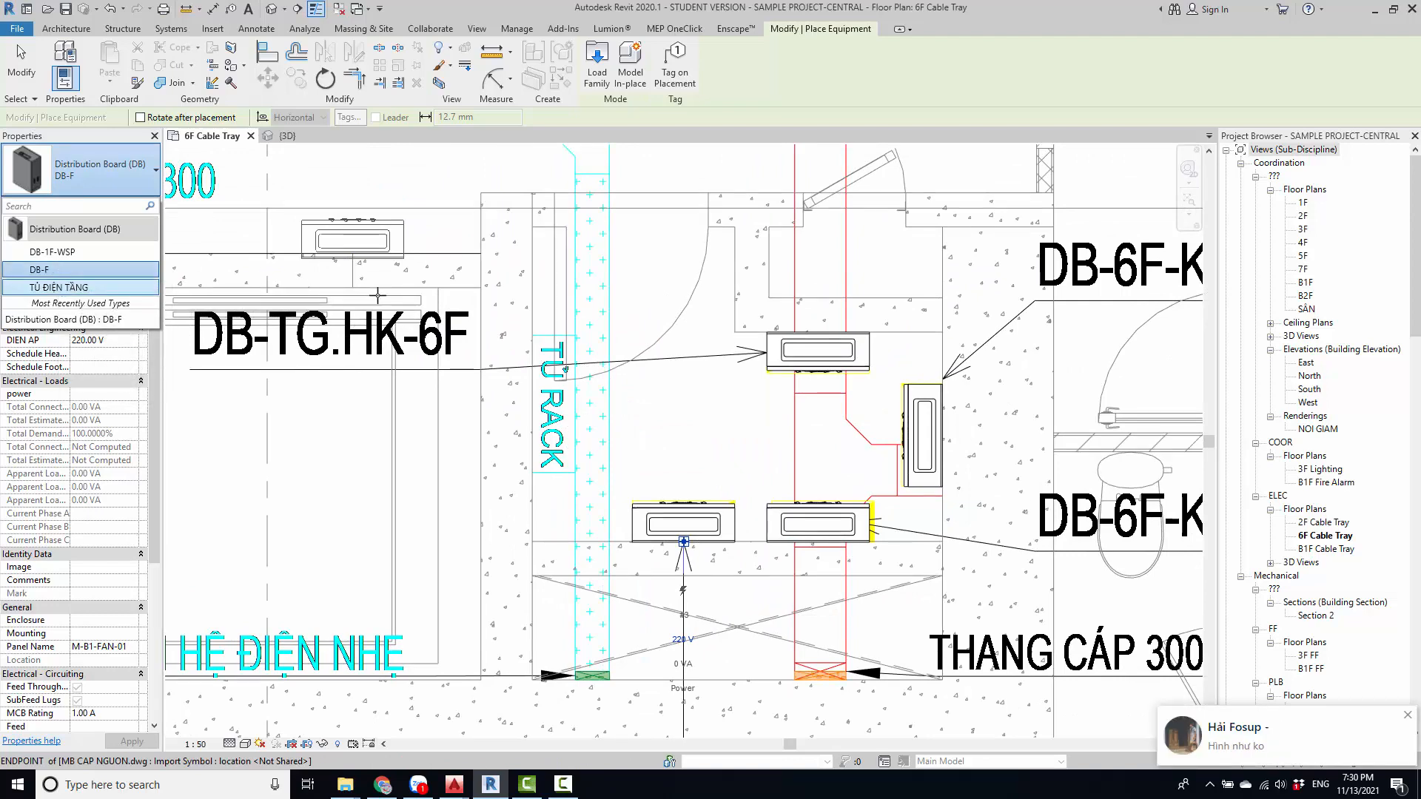
key(Escape)
key(Escape)
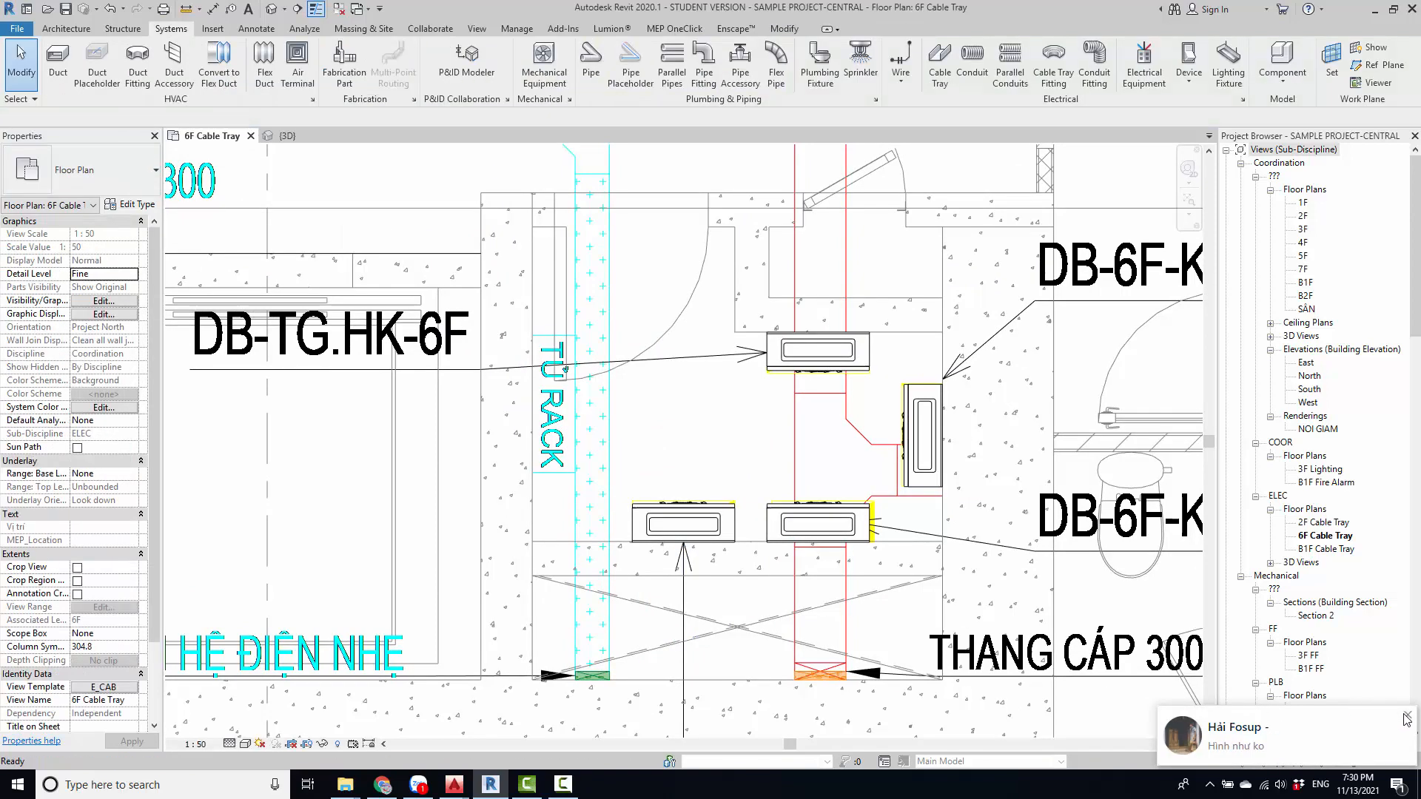
click(1406, 718)
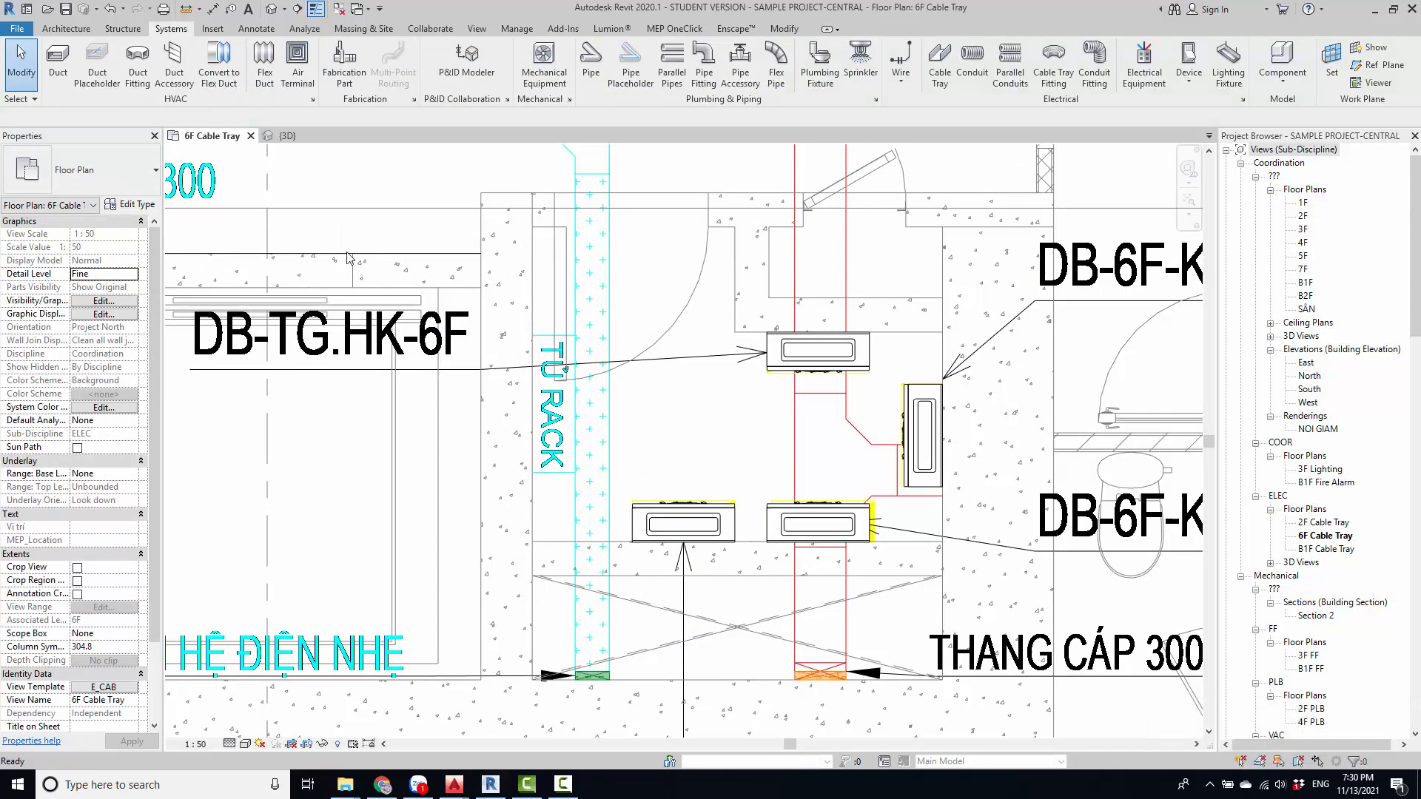
click(1140, 63)
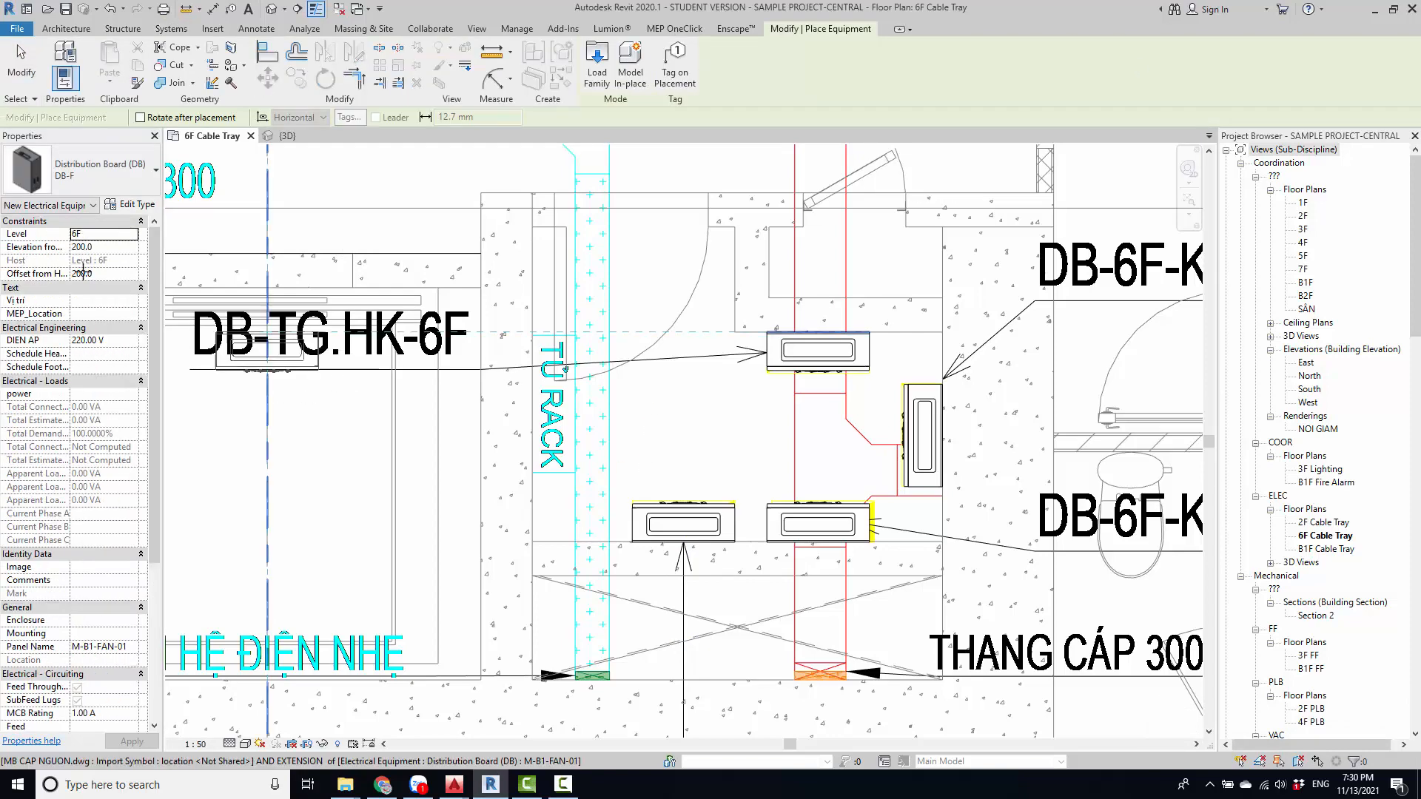
click(85, 169)
key(Escape)
key(Escape)
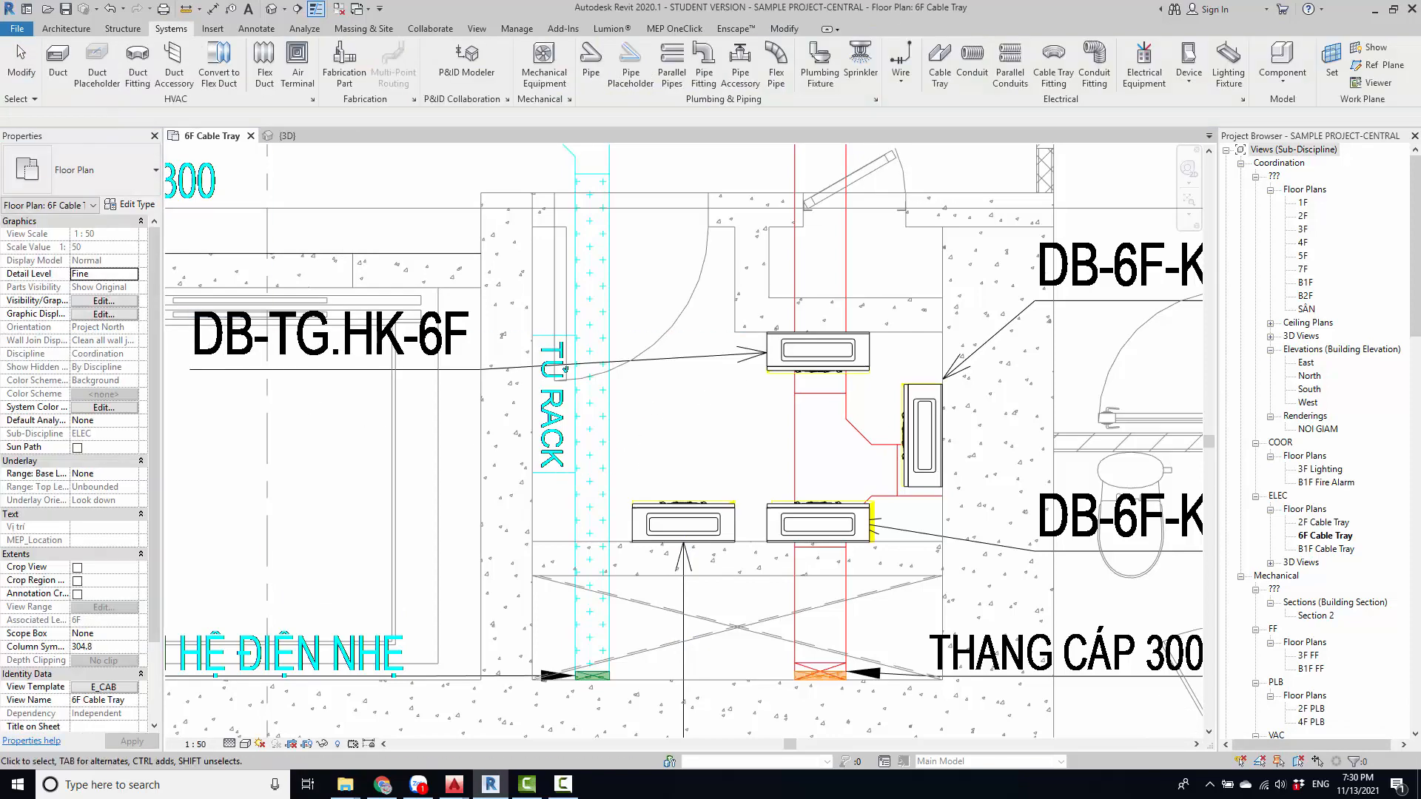
- Place a UNIRACK mechanical equipment unit over the TỦ RACK symbol and edit its offset from host
key(m)
key(e)
scroll(563, 385, up, 2)
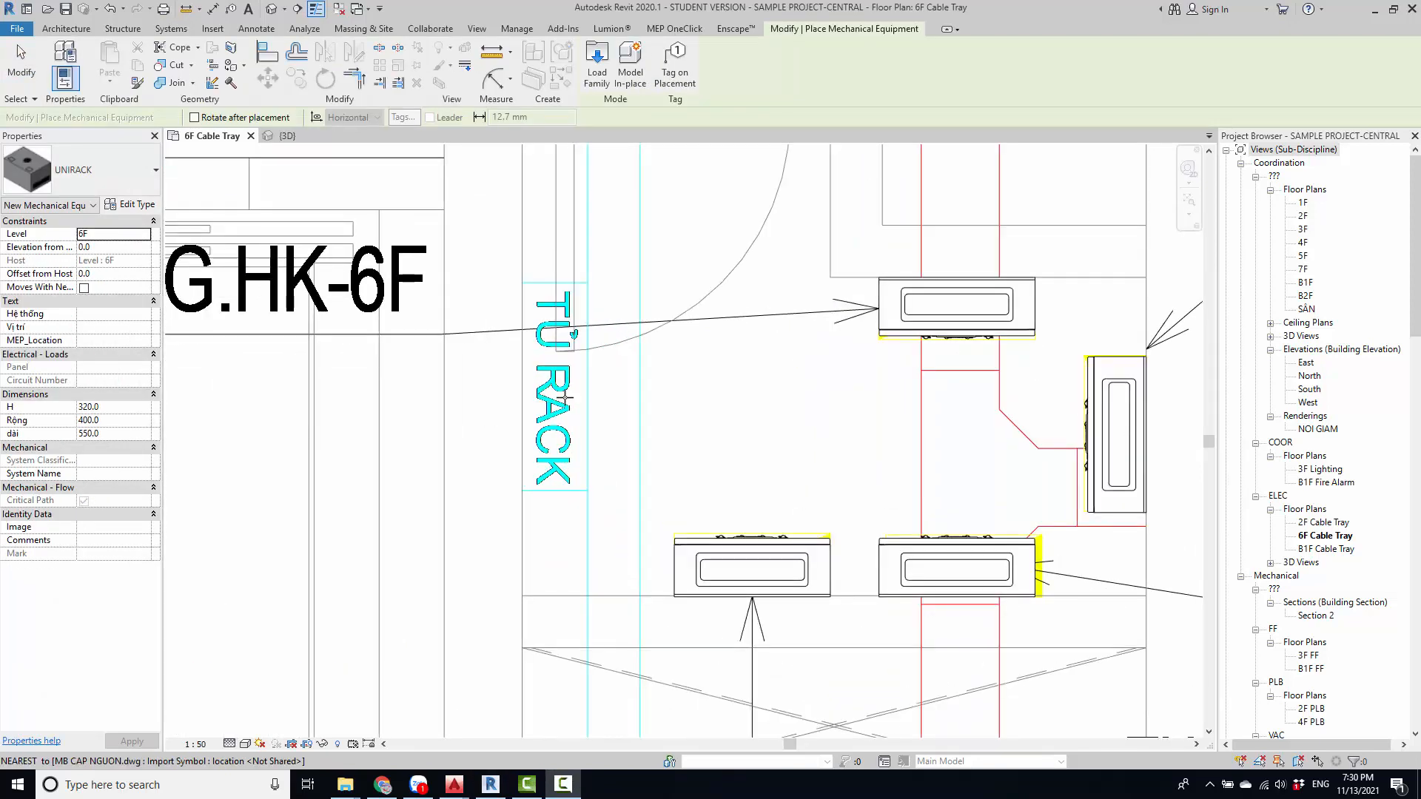
scroll(563, 385, down, 1)
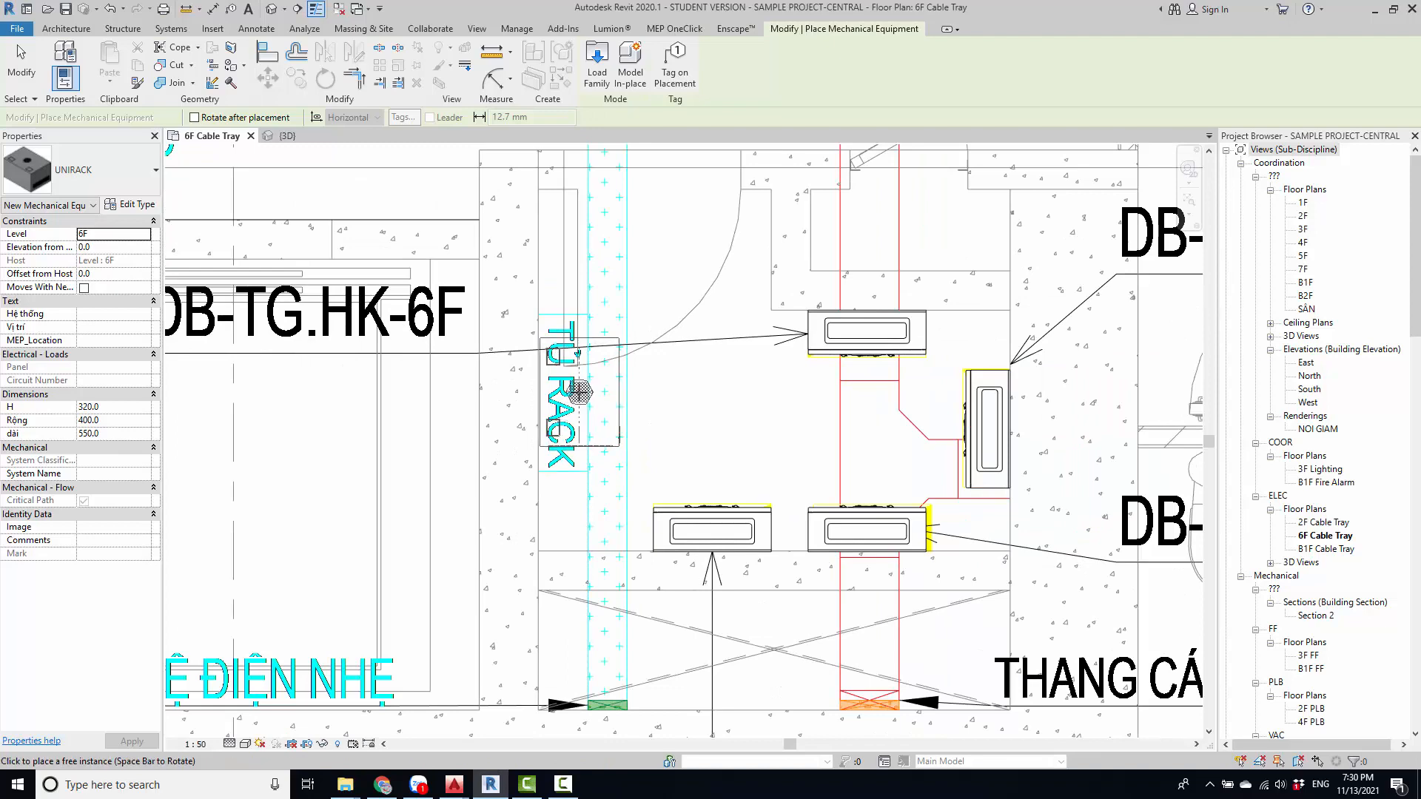
click(577, 393)
key(Escape)
scroll(555, 397, up, 2)
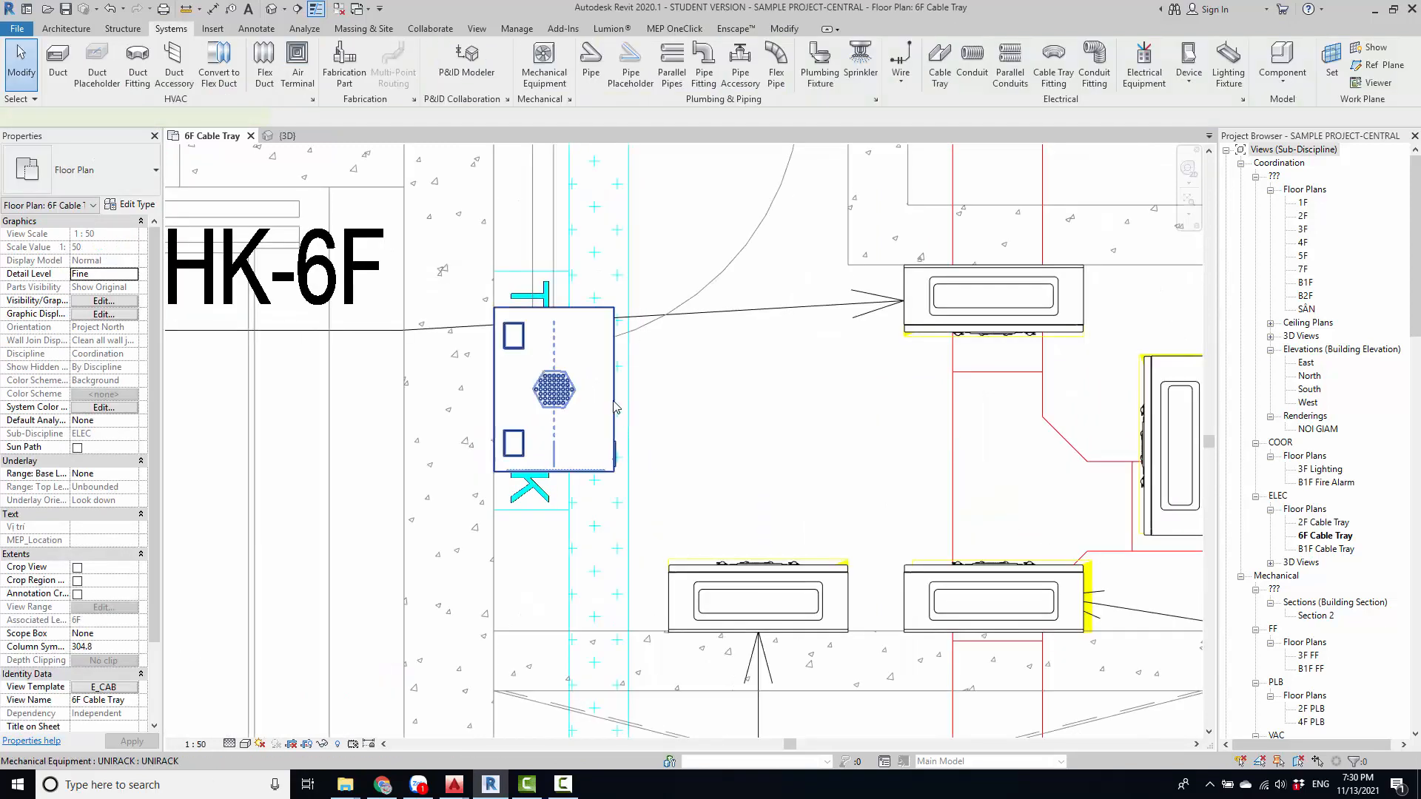
click(554, 445)
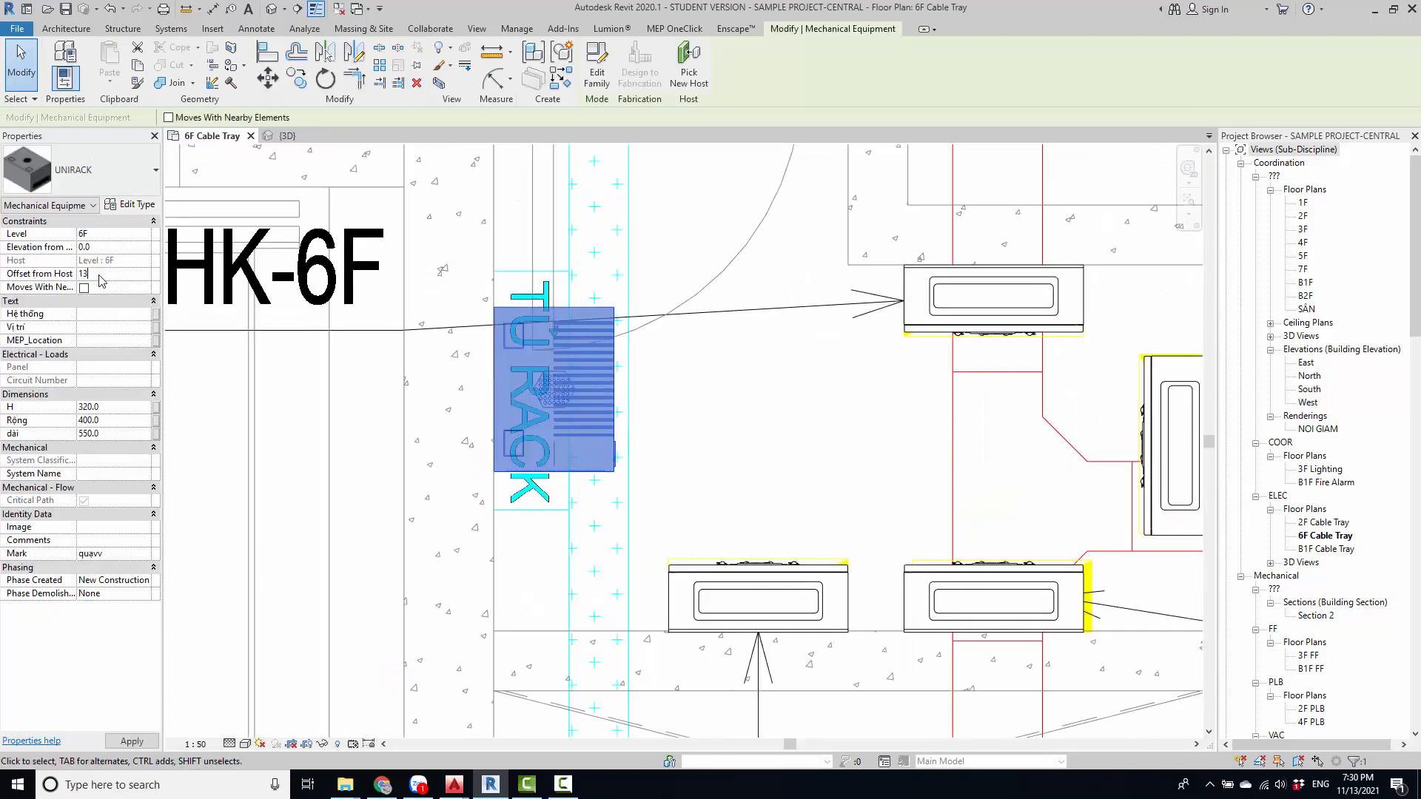
click(676, 396)
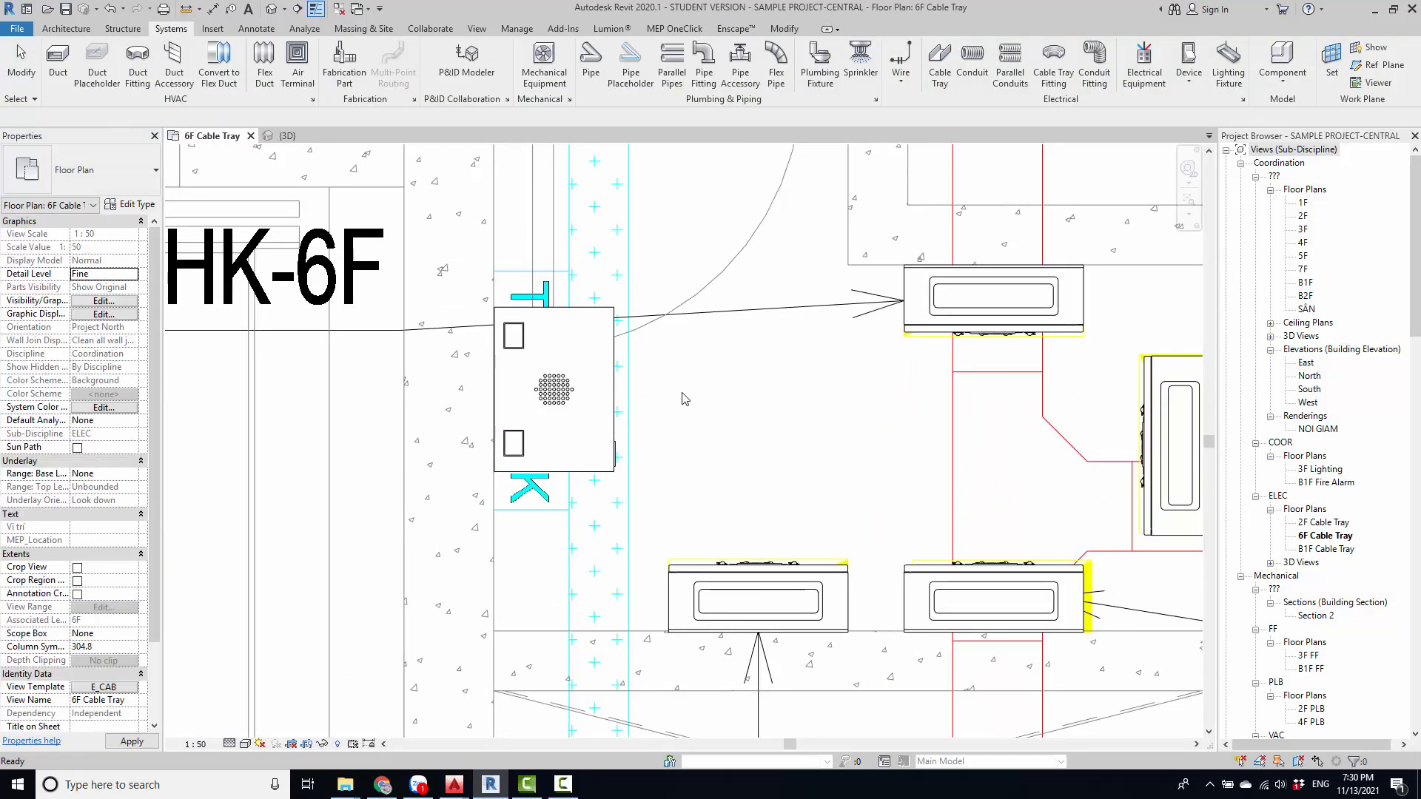
- Temporarily hide the distribution boards and rack placed in the 6F electrical shaft
scroll(676, 397, down, 3)
scroll(730, 400, up, 4)
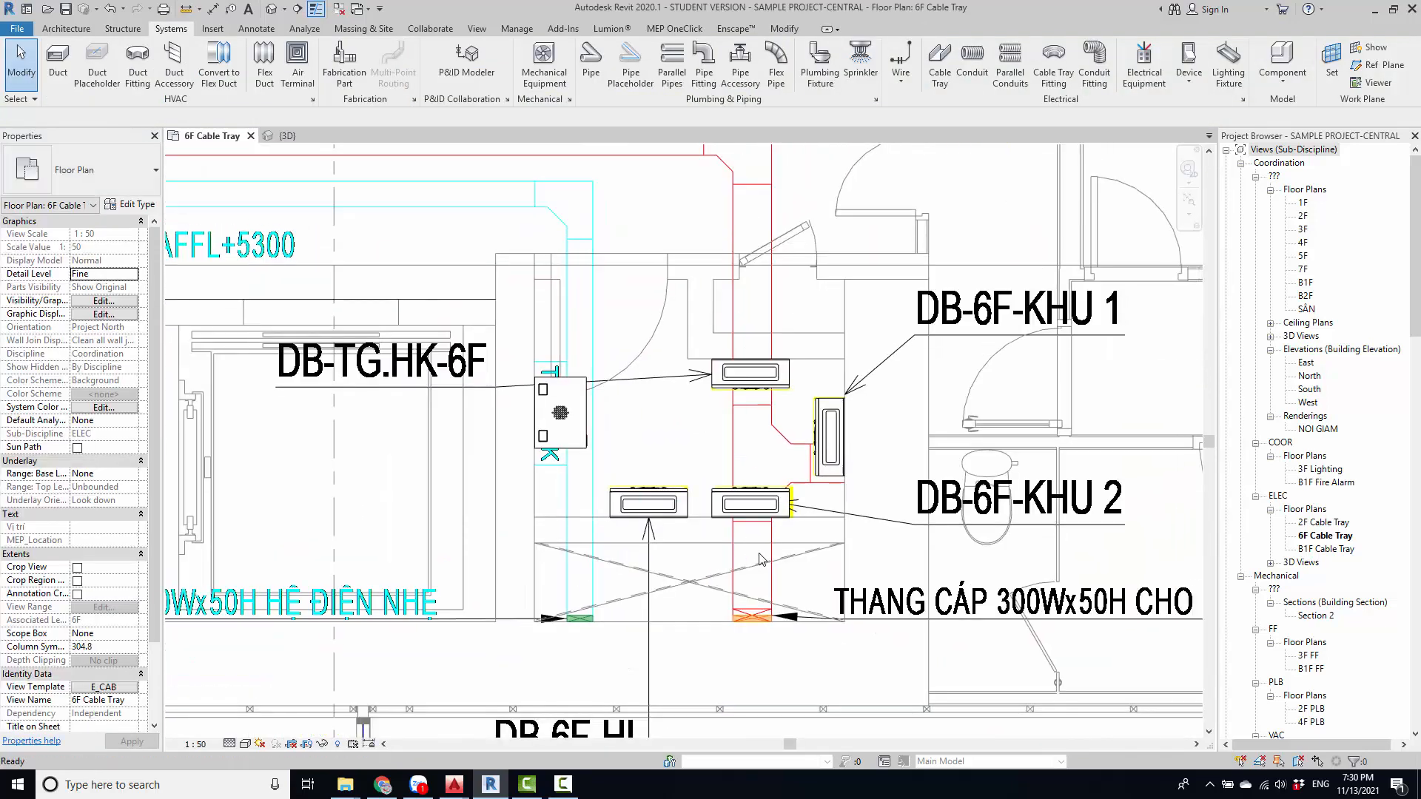
scroll(628, 486, down, 2)
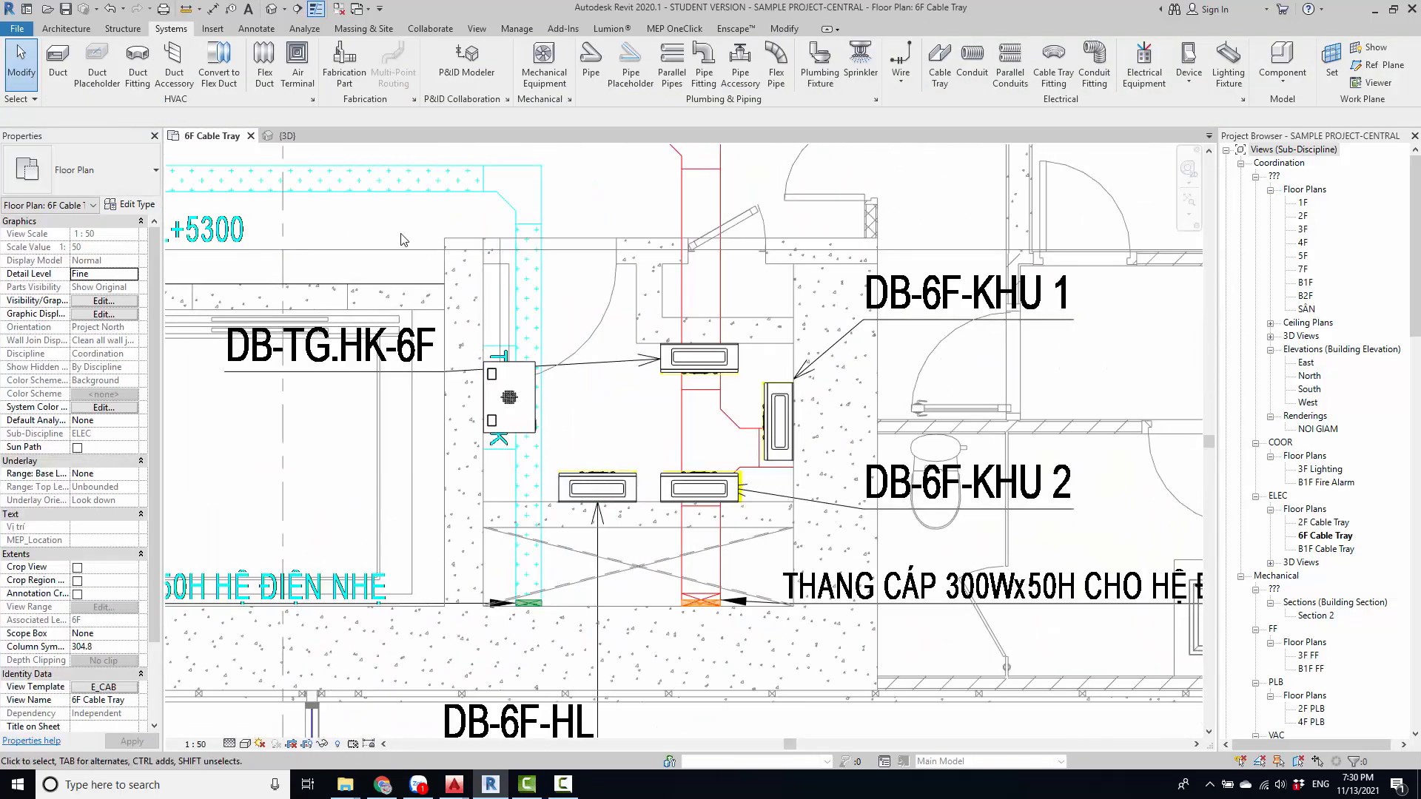
drag(403, 236, 879, 556)
key(h)
key(h)
scroll(703, 532, up, 4)
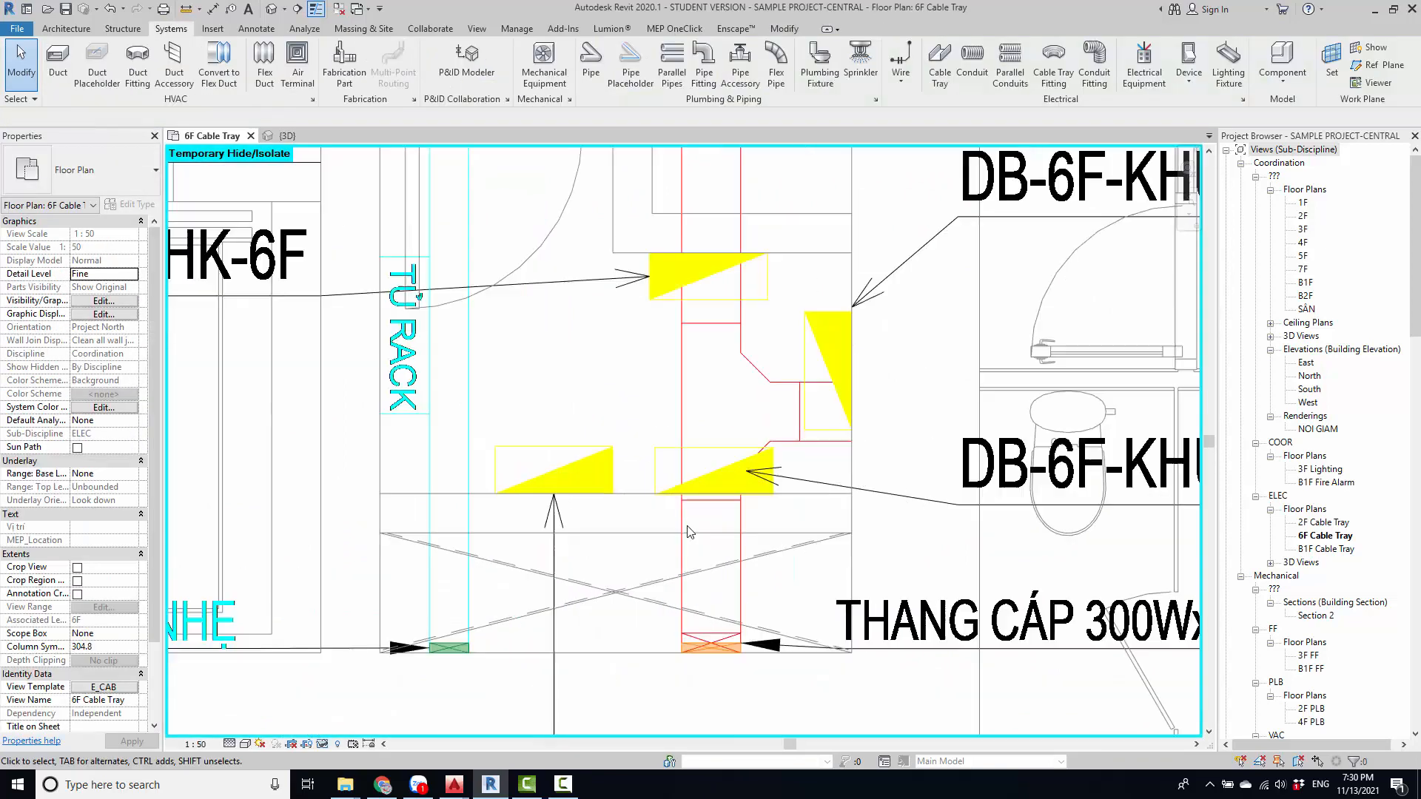
scroll(666, 531, down, 2)
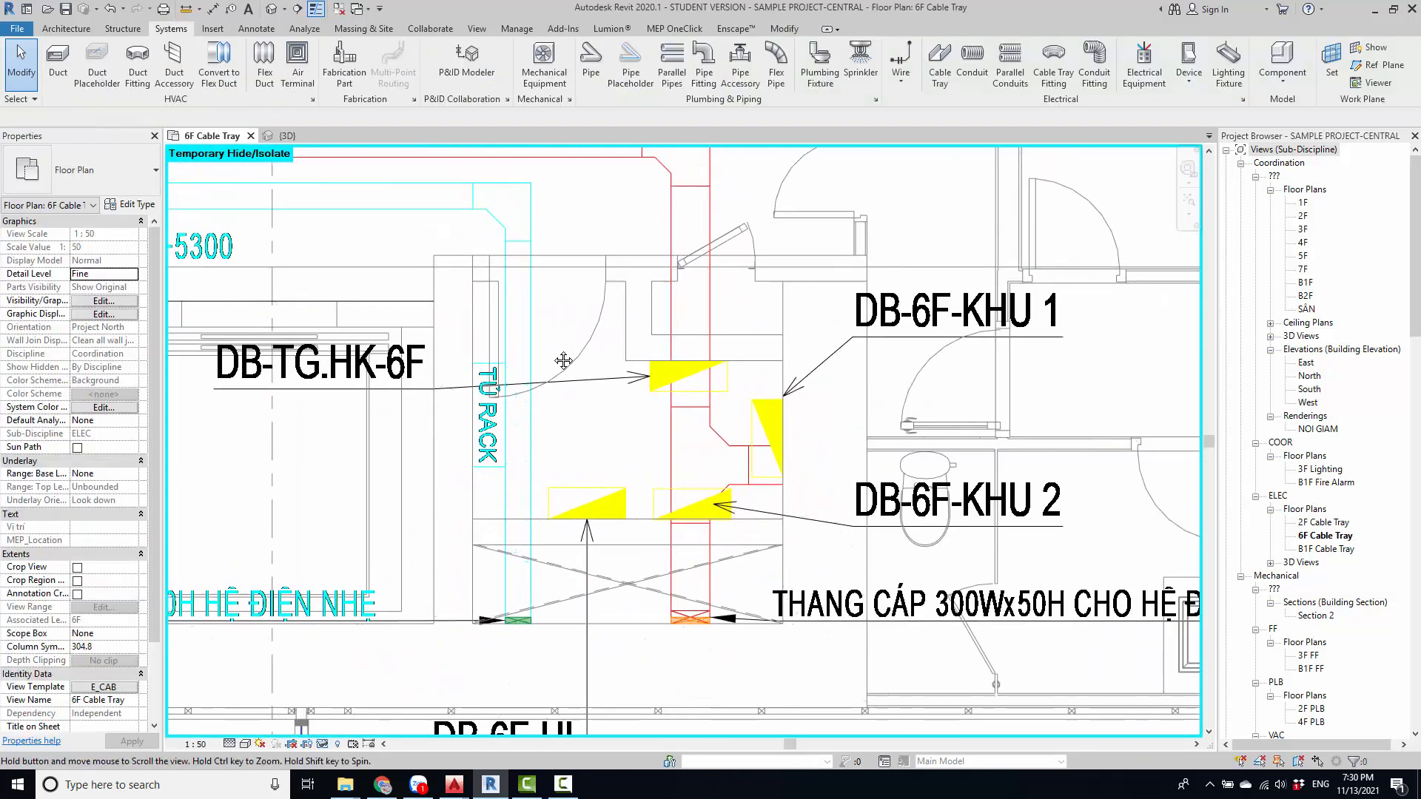
scroll(665, 455, up, 1)
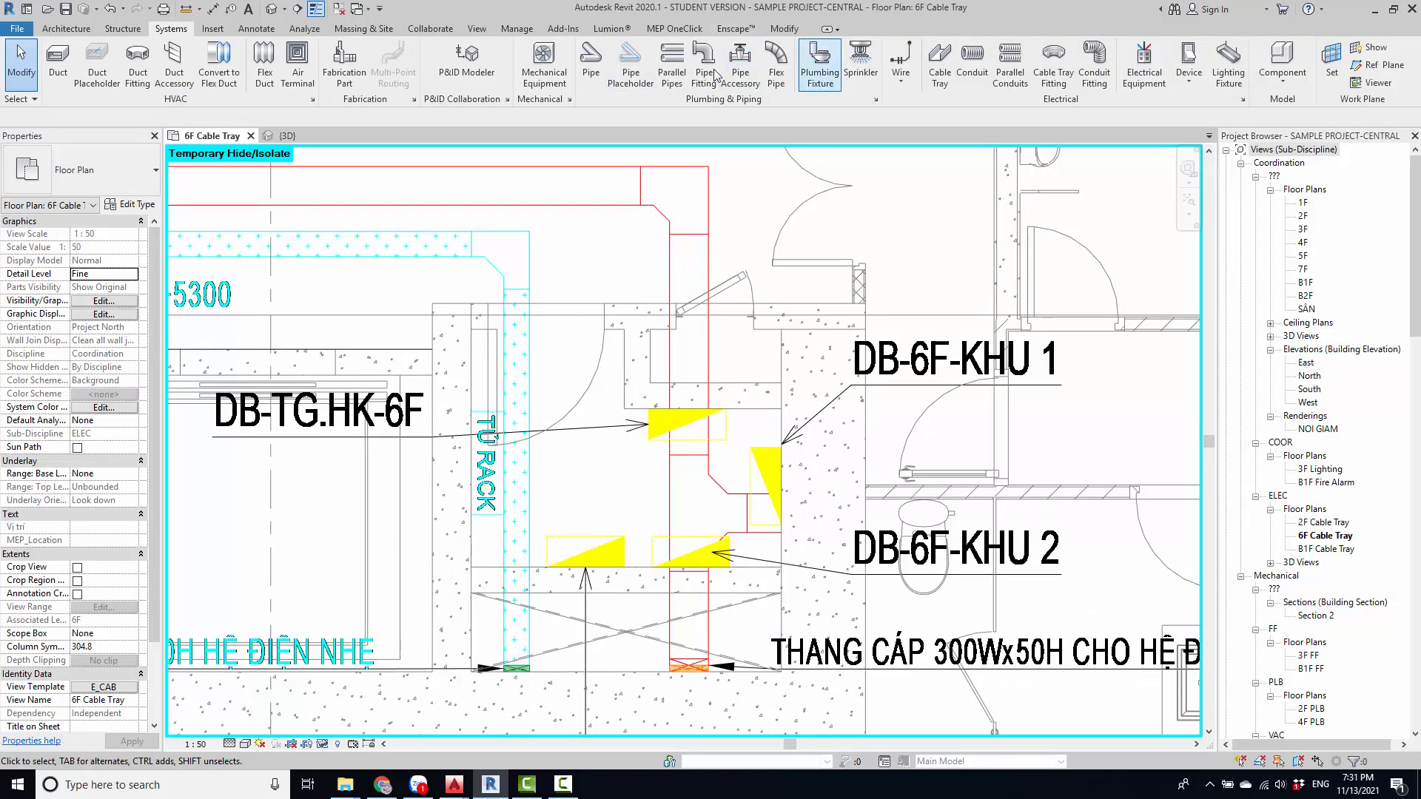
- Configure Pickline for E_LV-TRAY cable tray, 300 wide and 100 high, at offset 5000 on level 6F with Side horizontal alignment
click(676, 29)
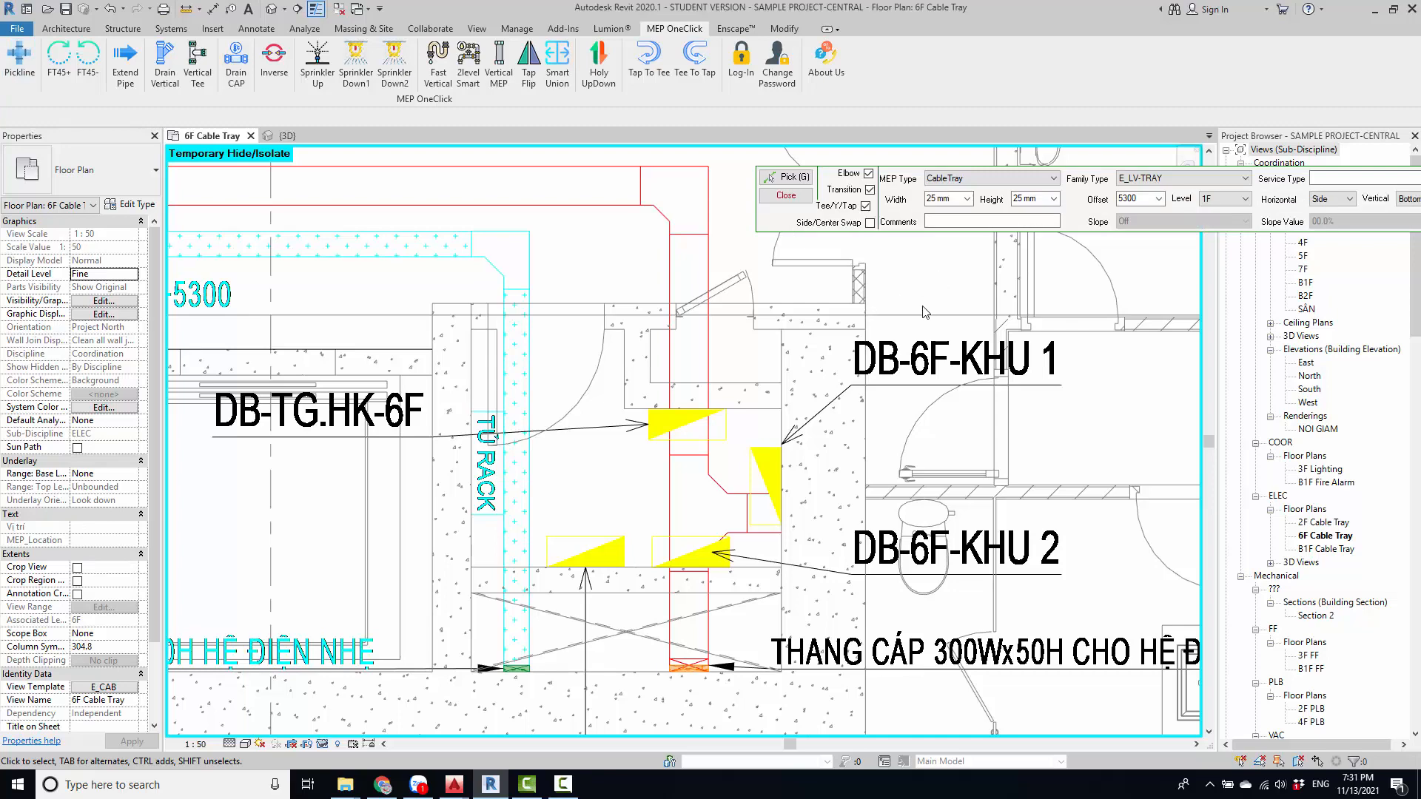
scroll(765, 440, down, 2)
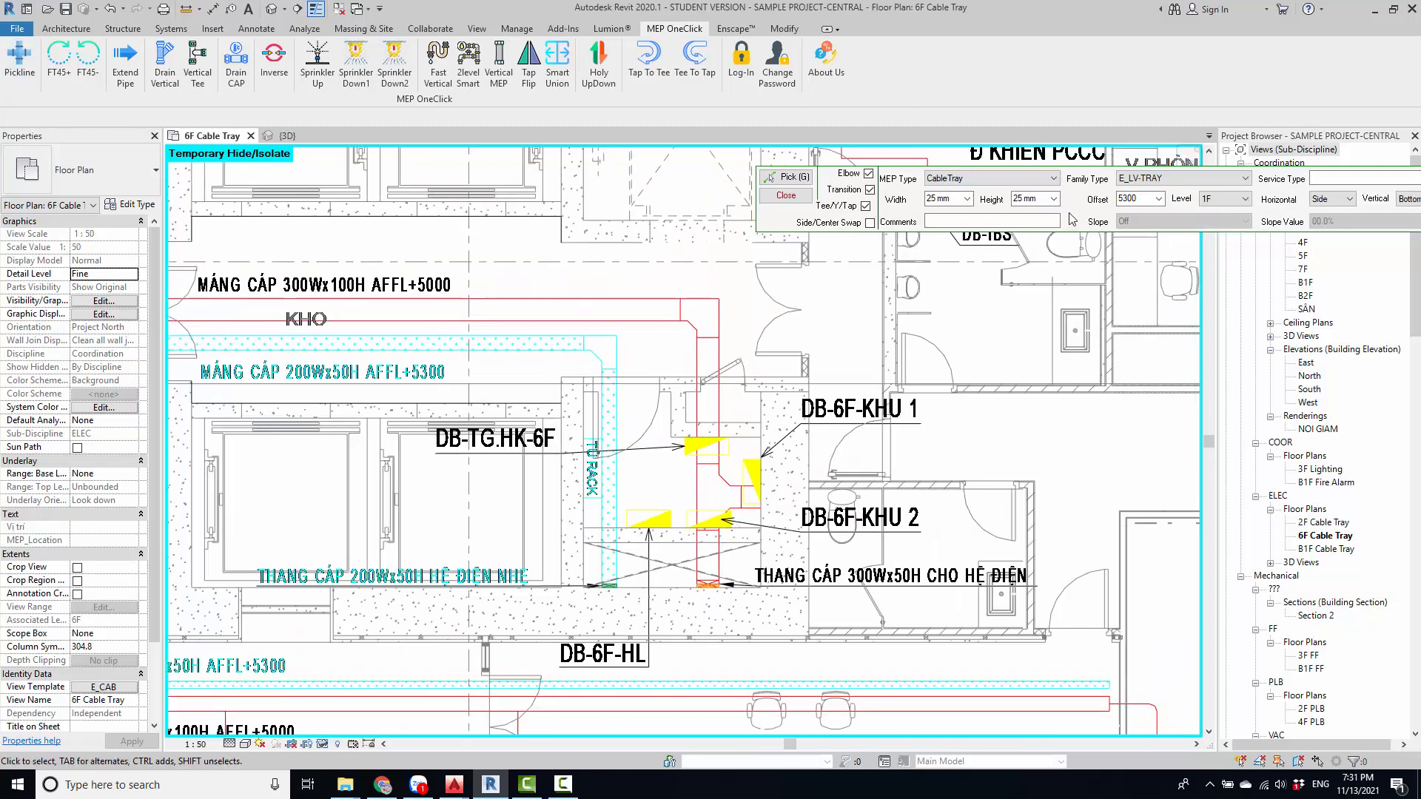
click(968, 182)
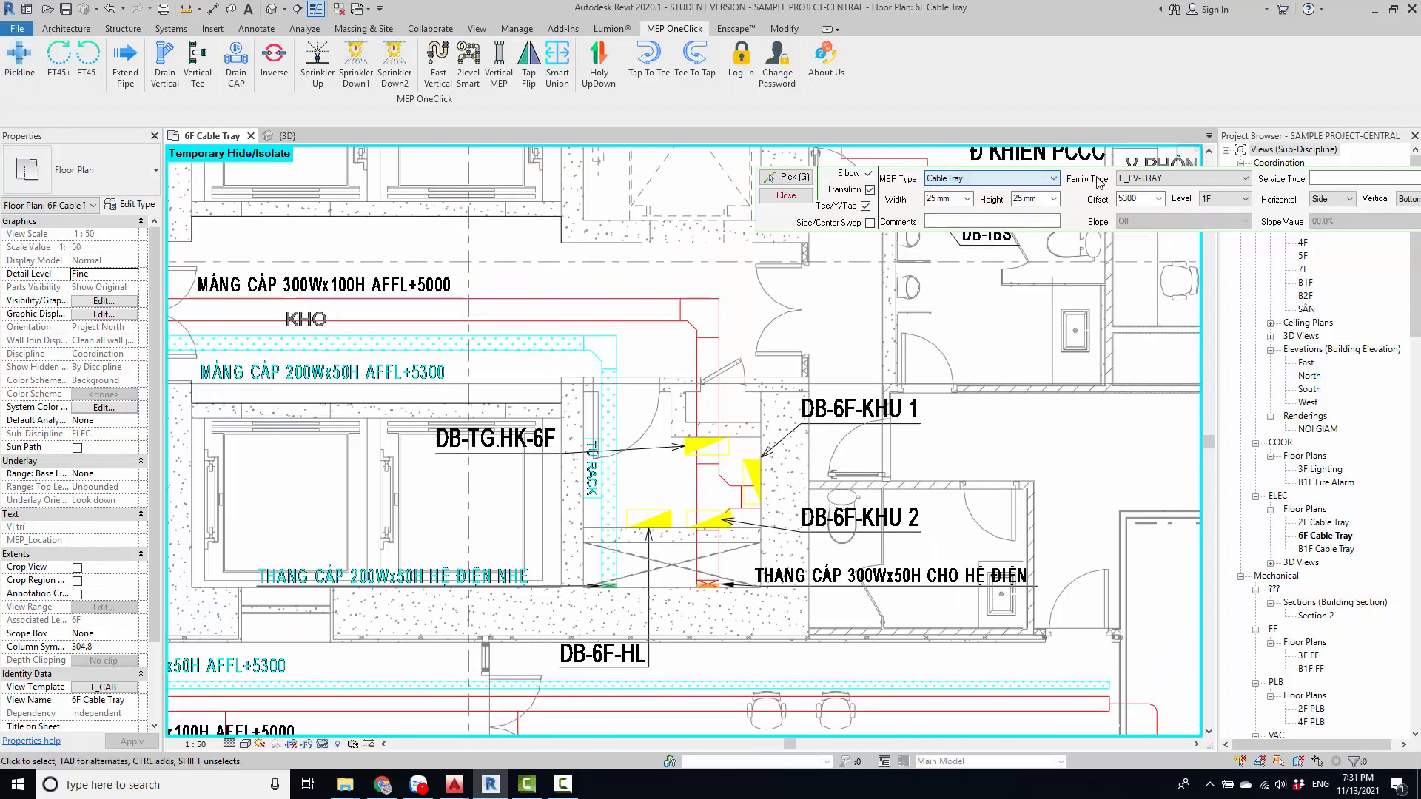
click(1157, 180)
click(1156, 183)
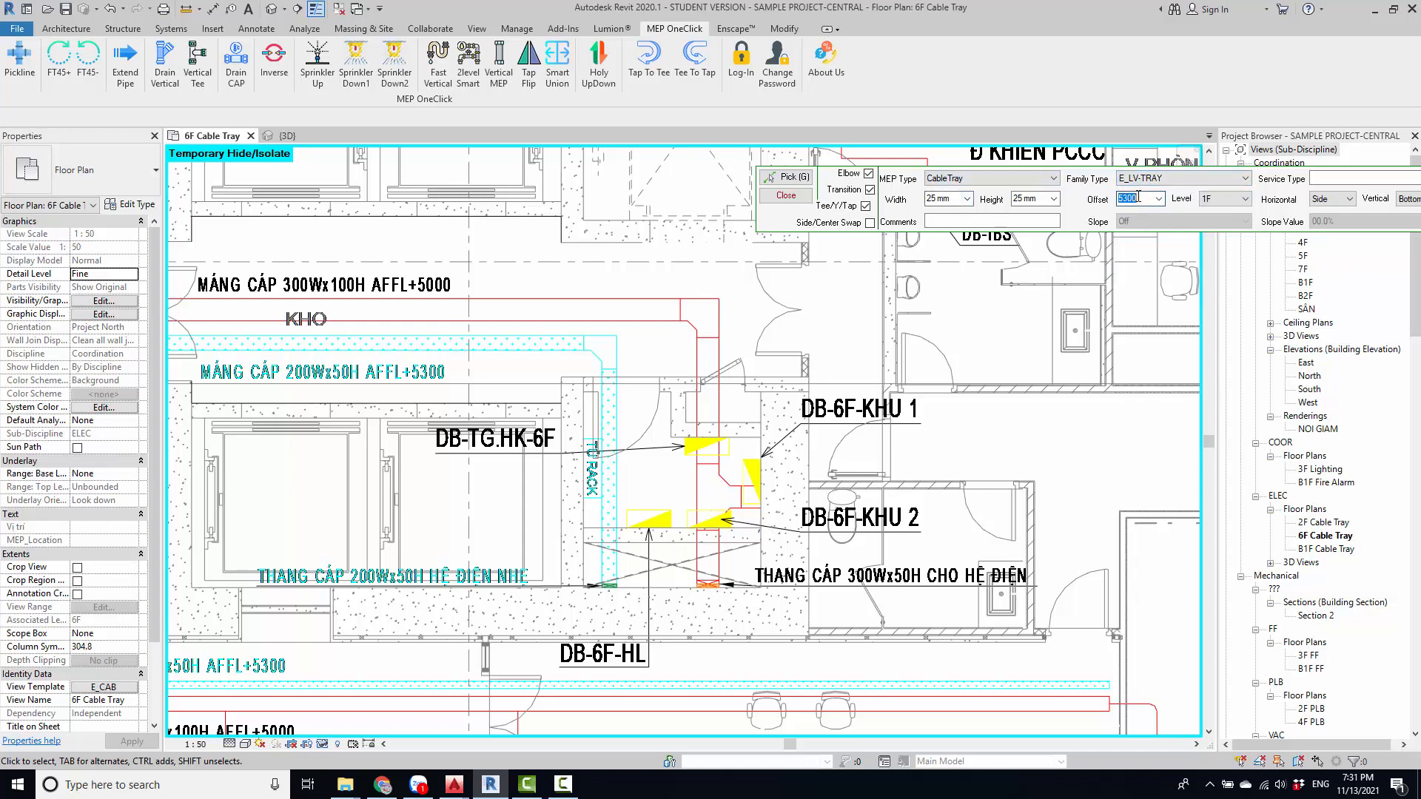
click(1235, 204)
click(1211, 290)
click(967, 200)
click(960, 200)
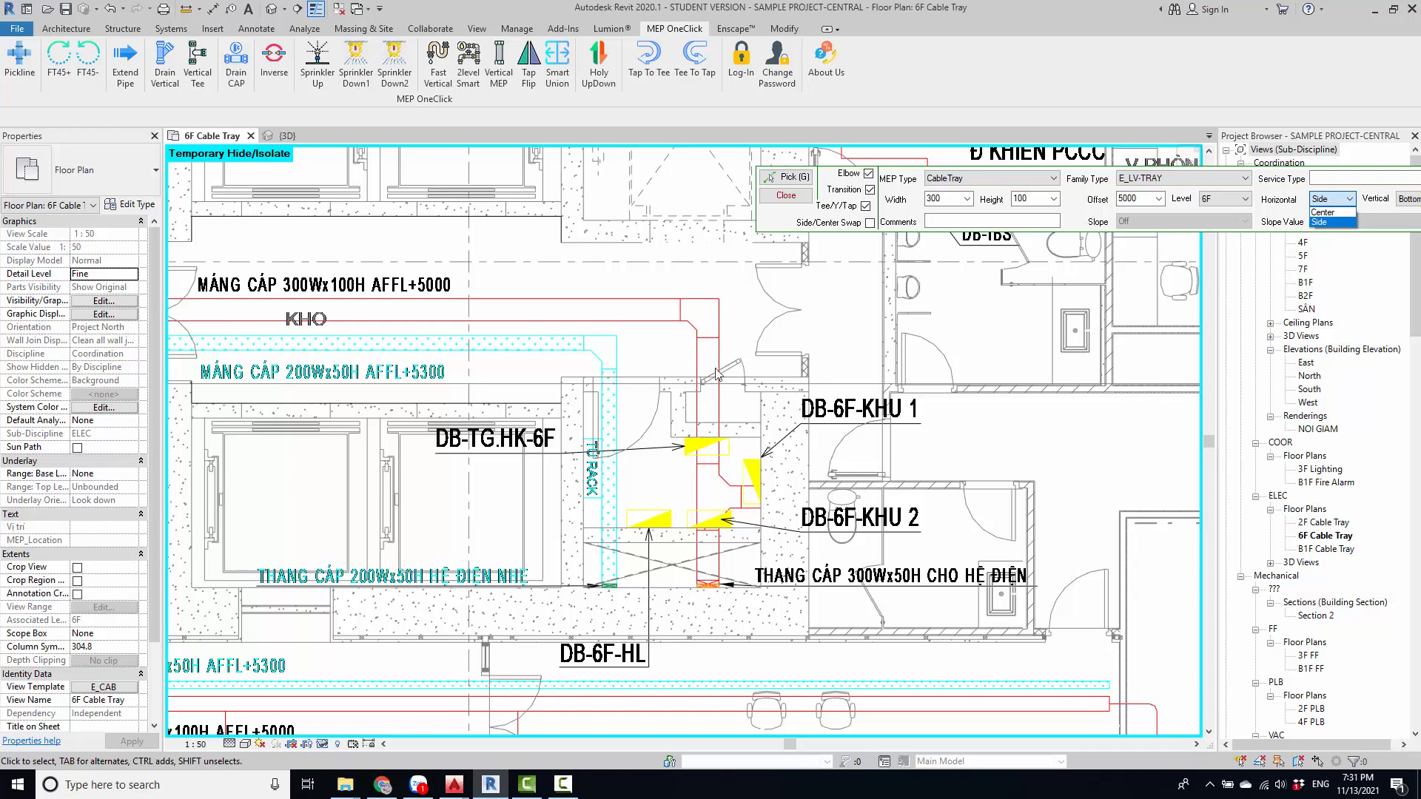
- Generate the 300x100 cable tray from the drawing lines running out of the electrical shaft and along the KHO corridor
click(785, 177)
scroll(707, 544, up, 4)
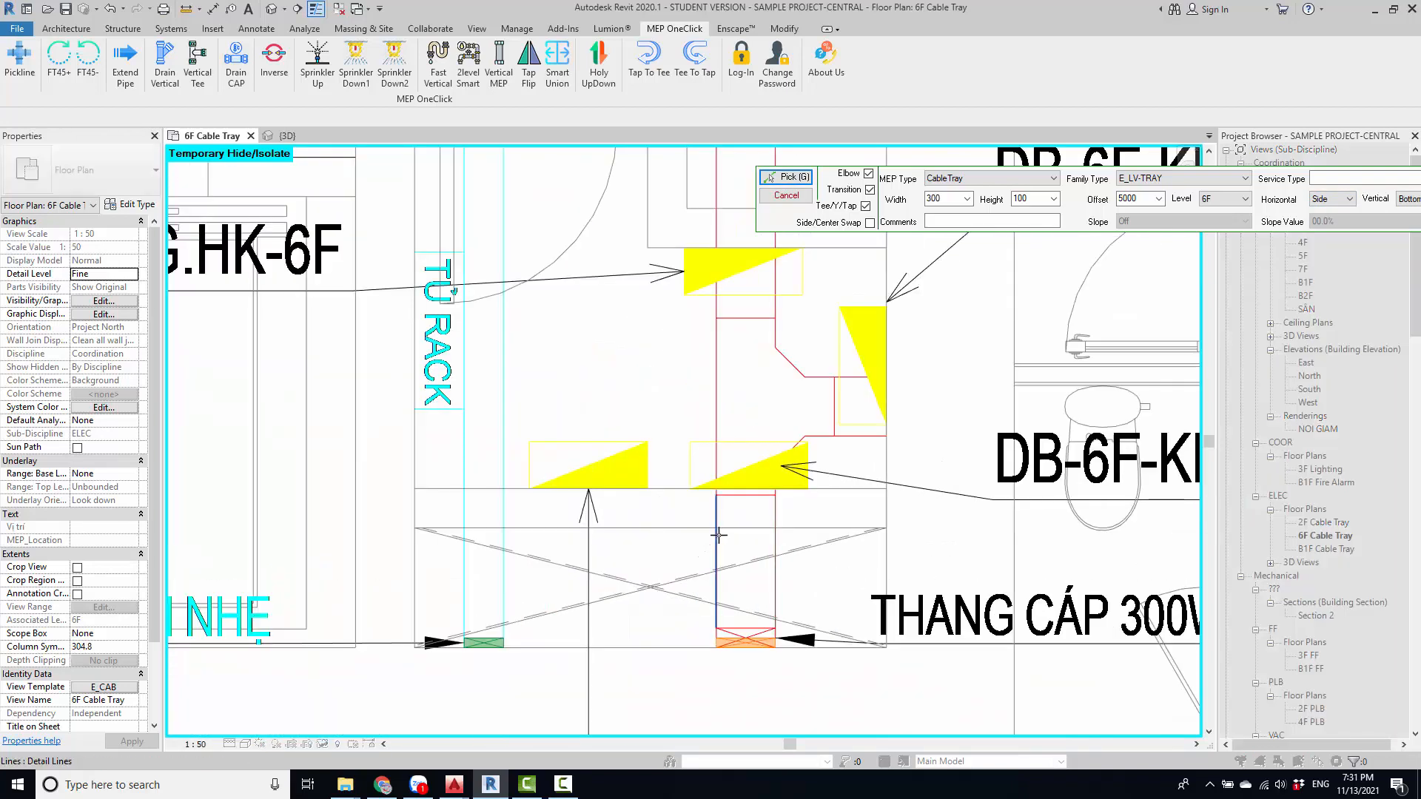
click(719, 536)
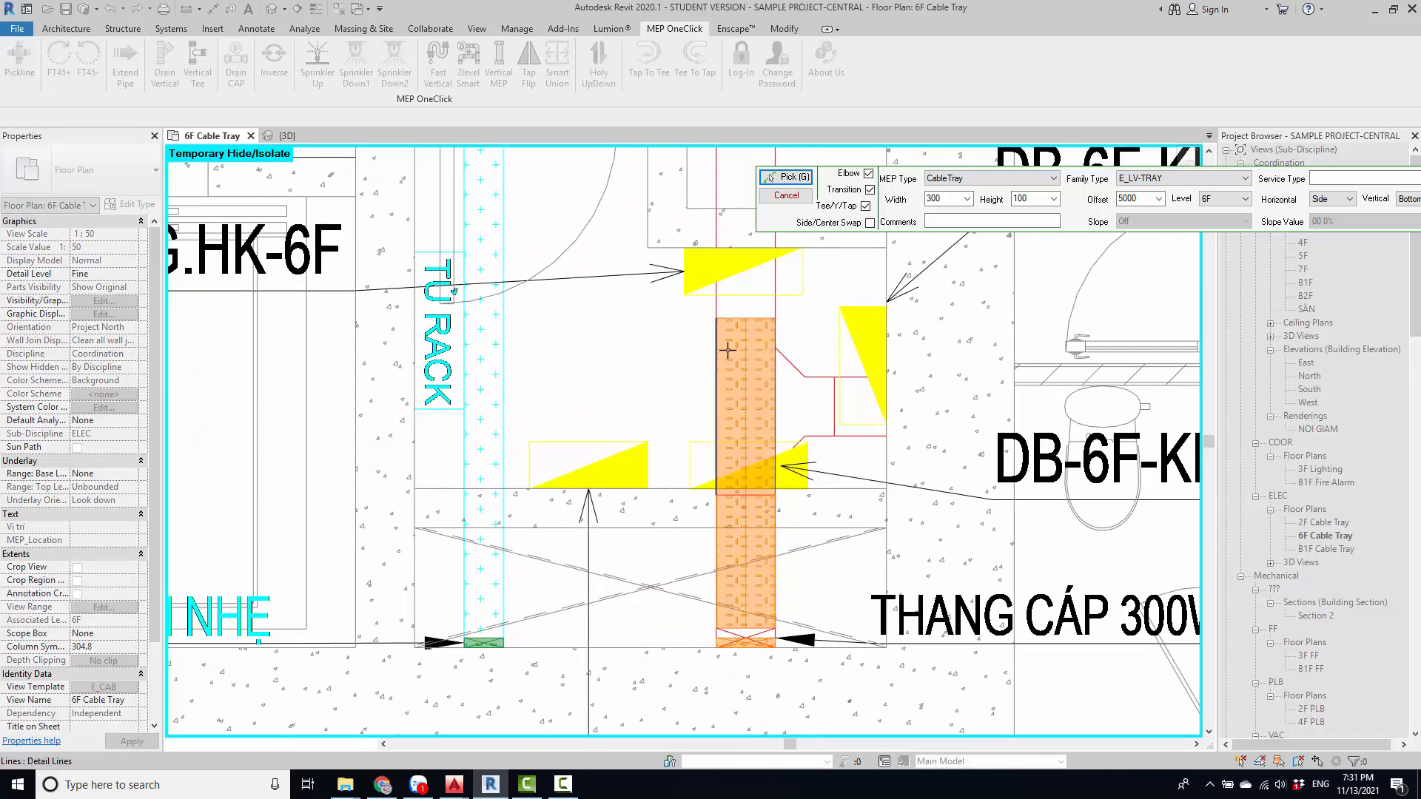
middle_drag(738, 299, 739, 546)
click(720, 437)
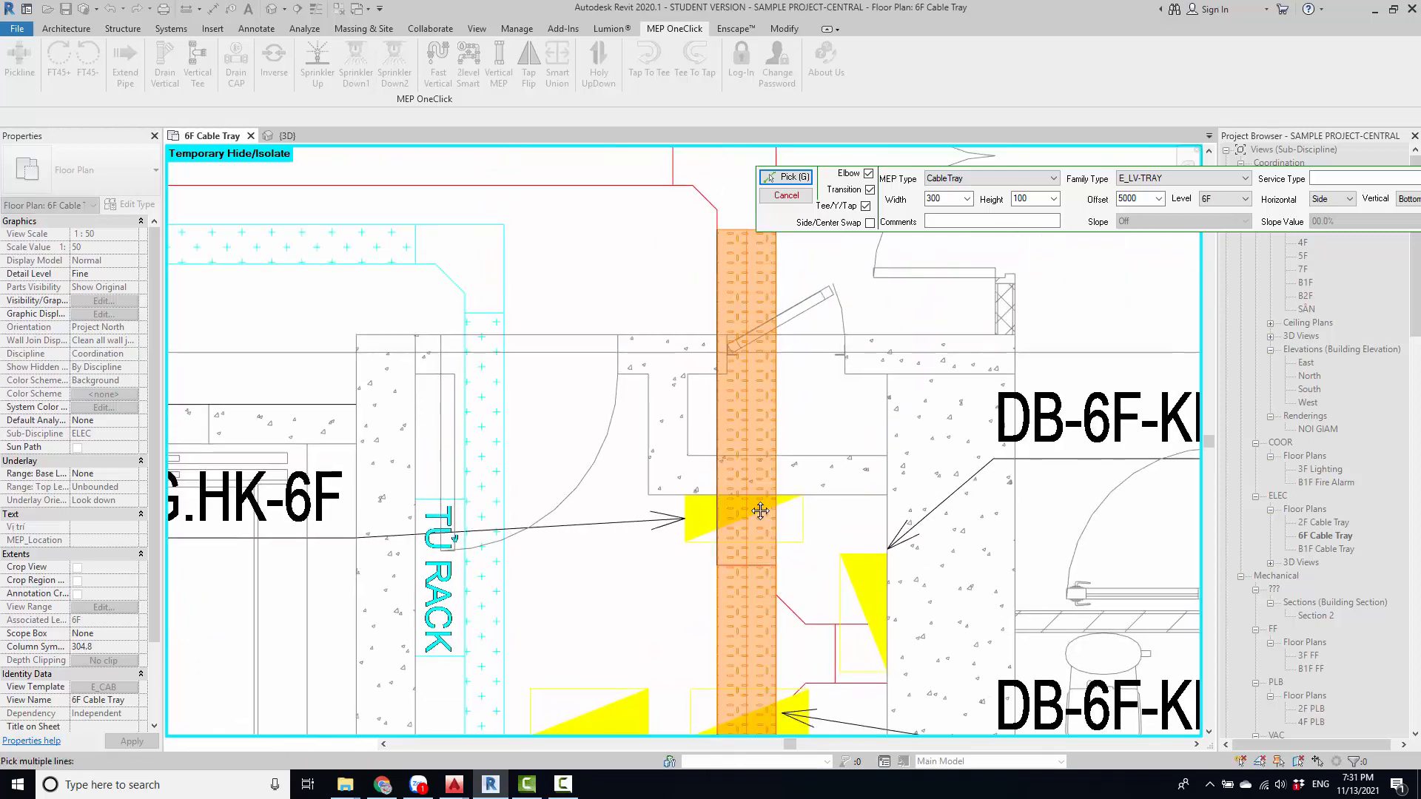
middle_drag(758, 211, 748, 427)
click(766, 378)
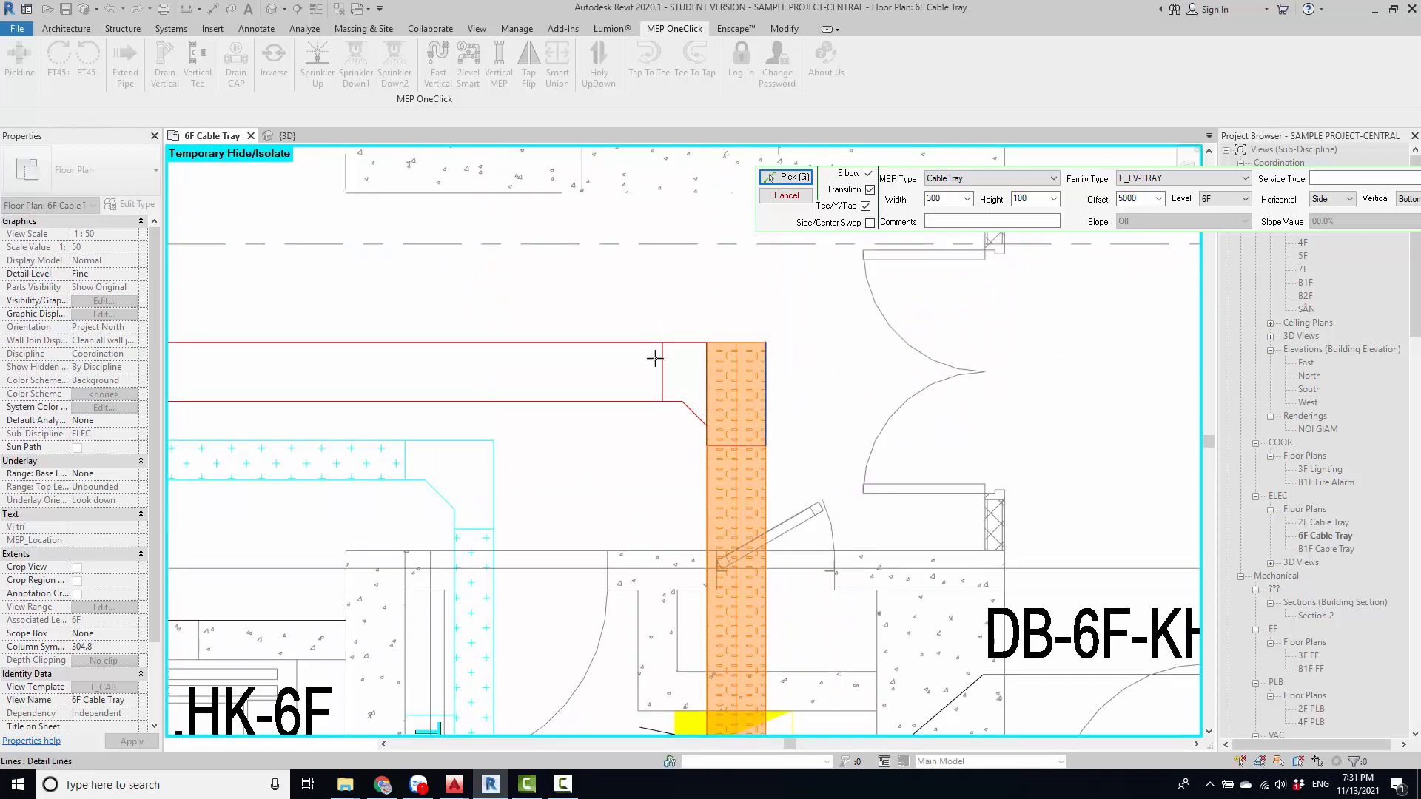
click(597, 345)
scroll(821, 445, down, 5)
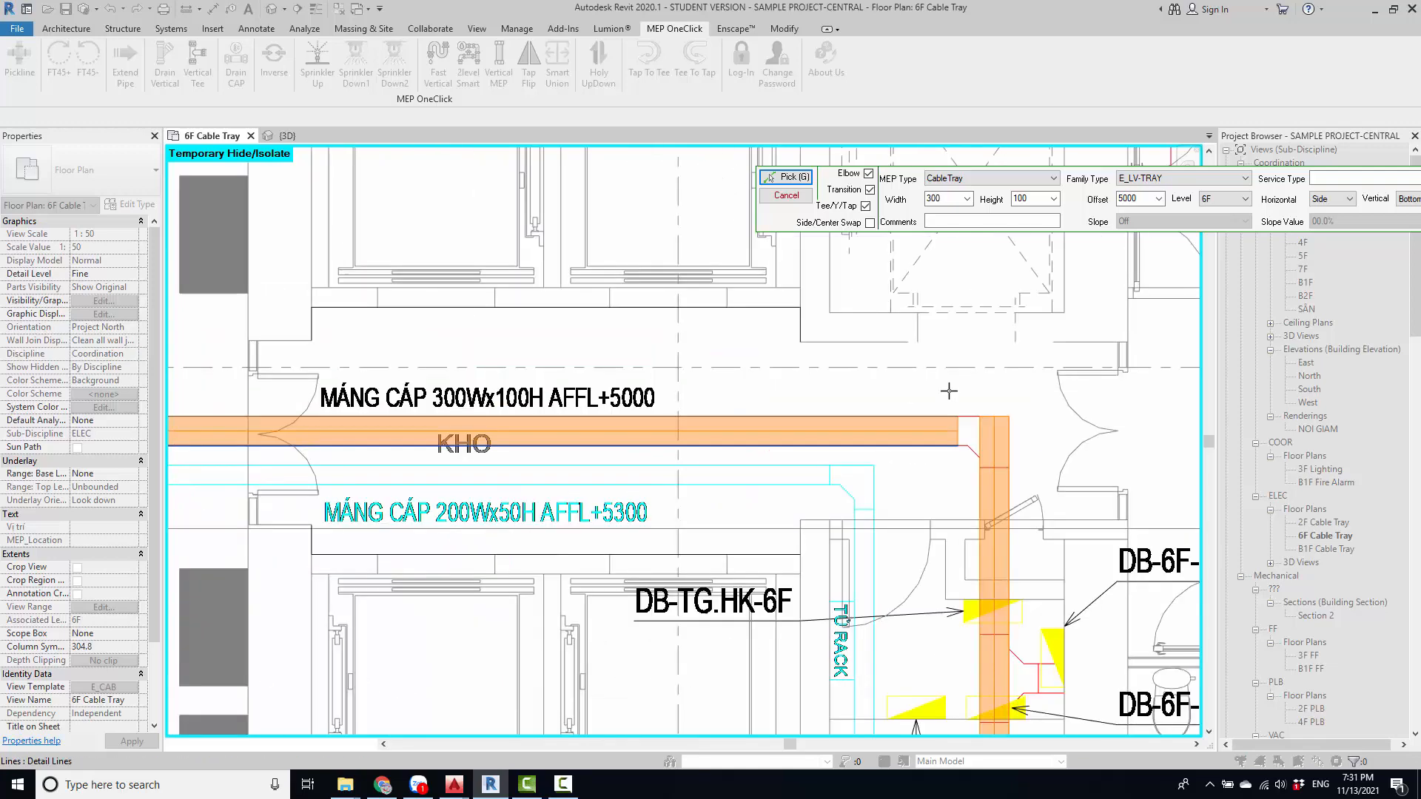
- Set the tray width to 200 and generate the vertical 200Wx100H run across the end of the KHO corridor tray
scroll(341, 429, up, 5)
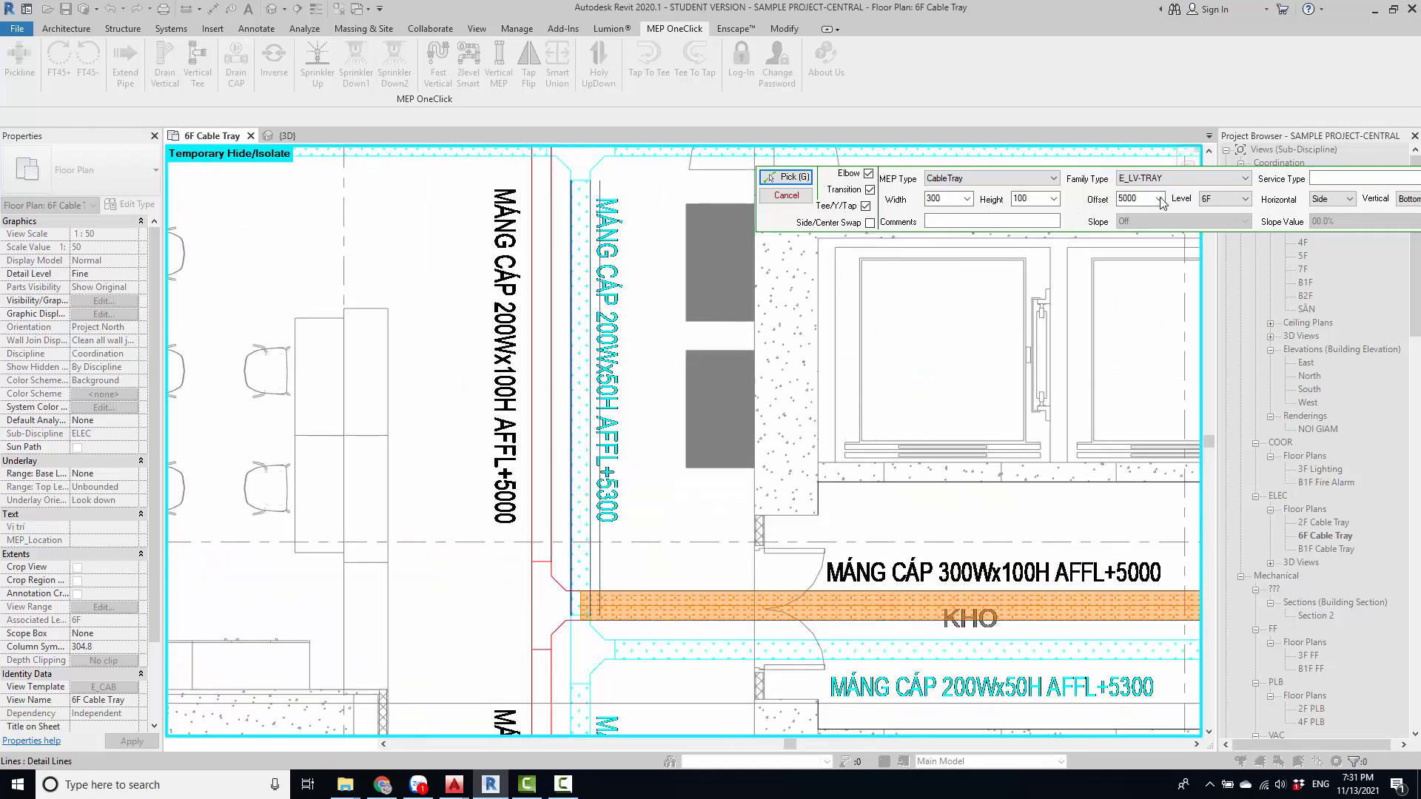
double_click(938, 199)
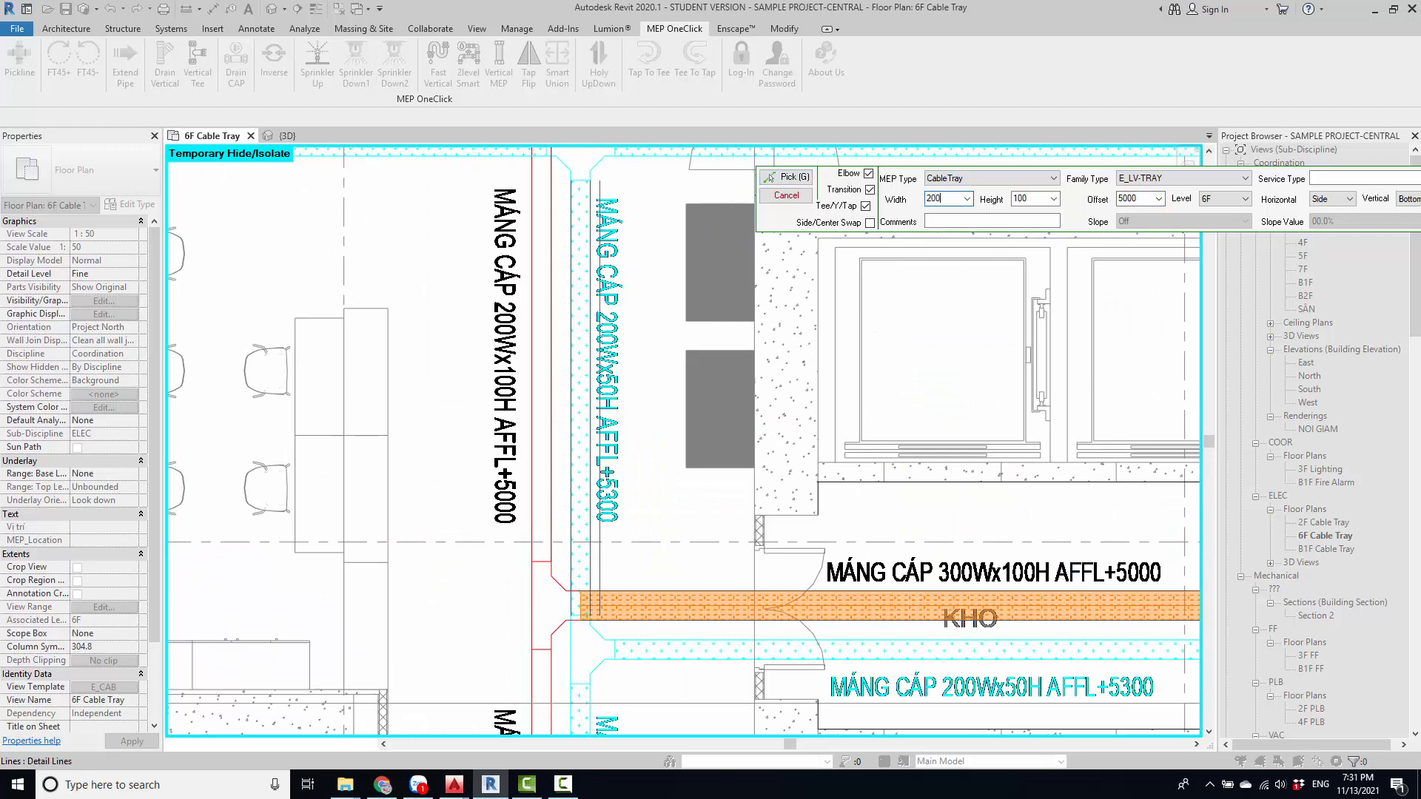
scroll(529, 471, up, 2)
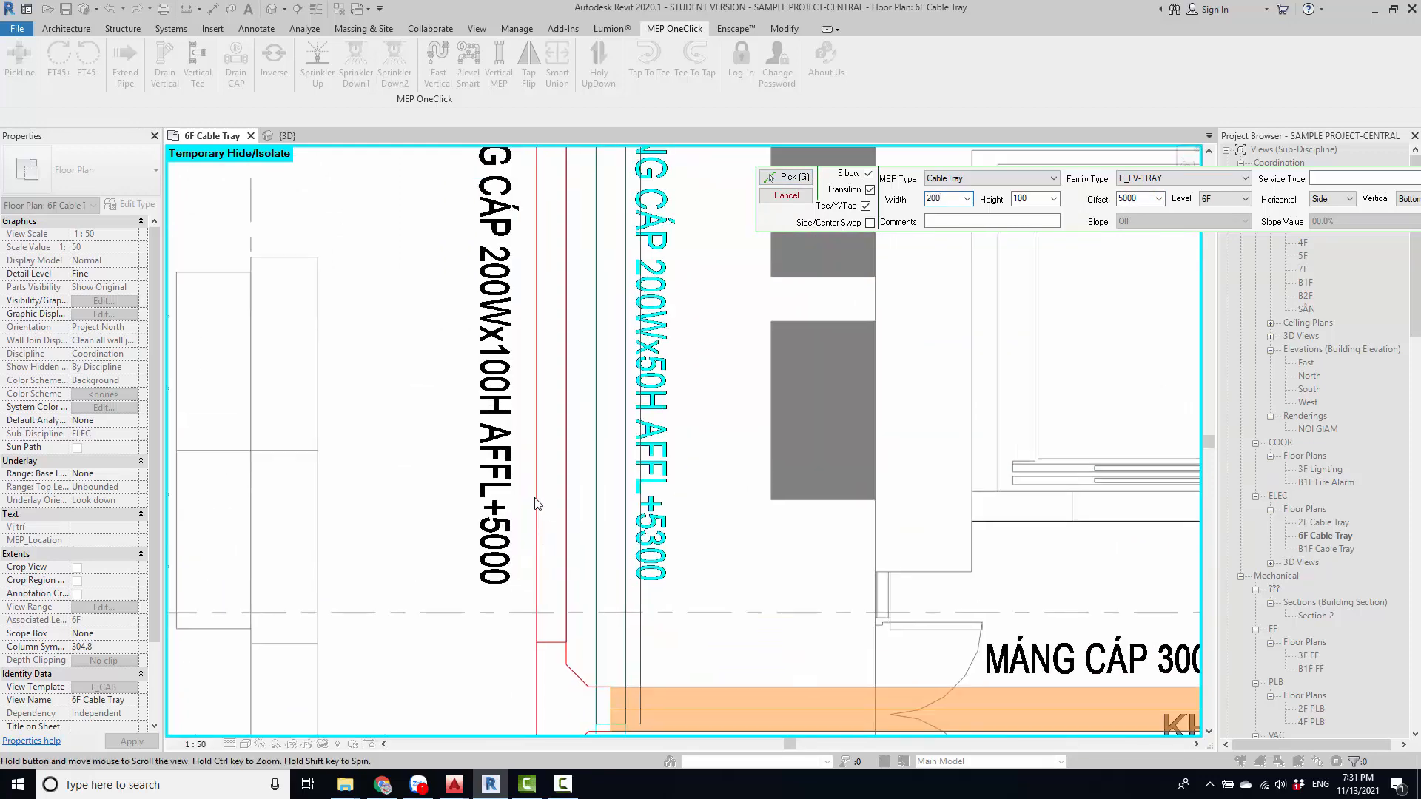
click(537, 482)
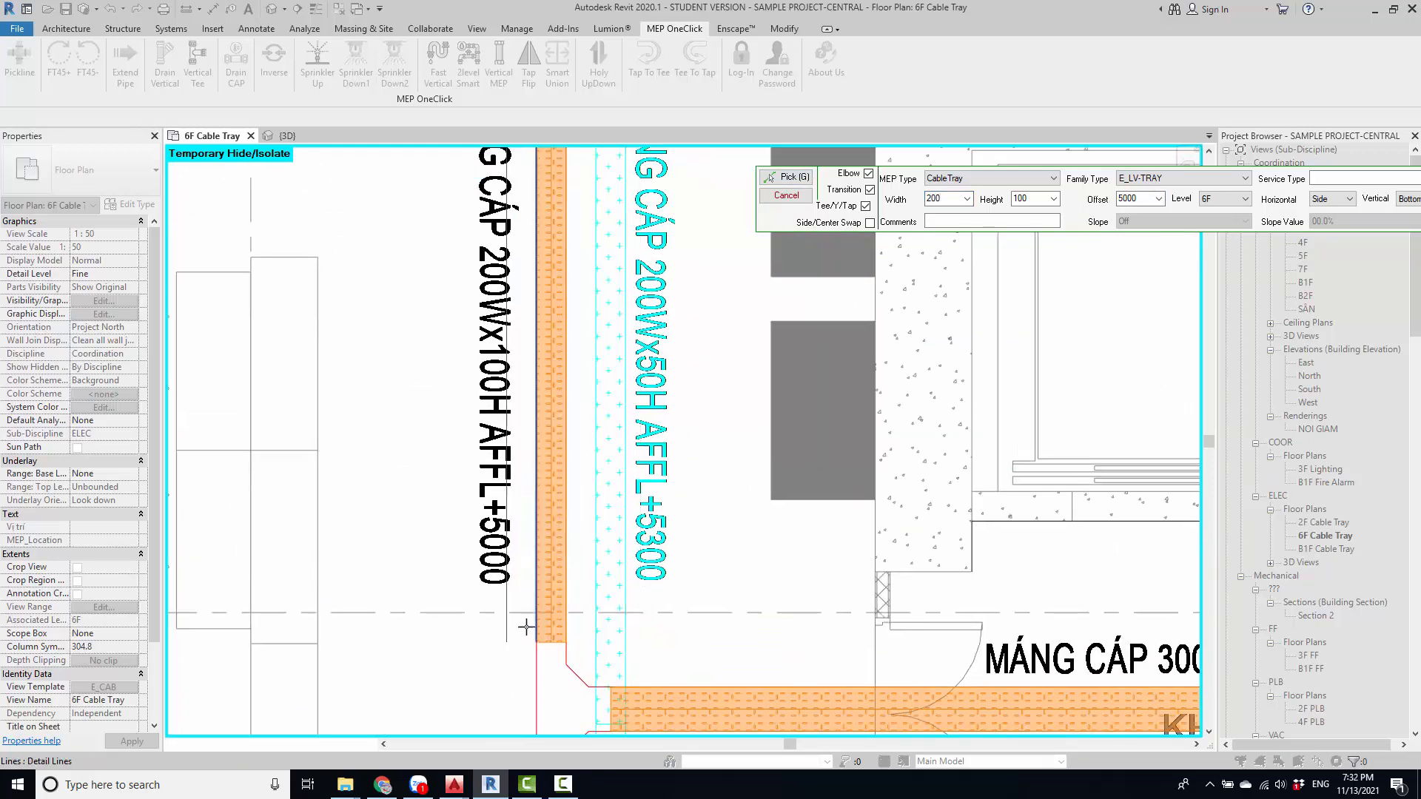
middle_drag(526, 628, 571, 466)
click(567, 469)
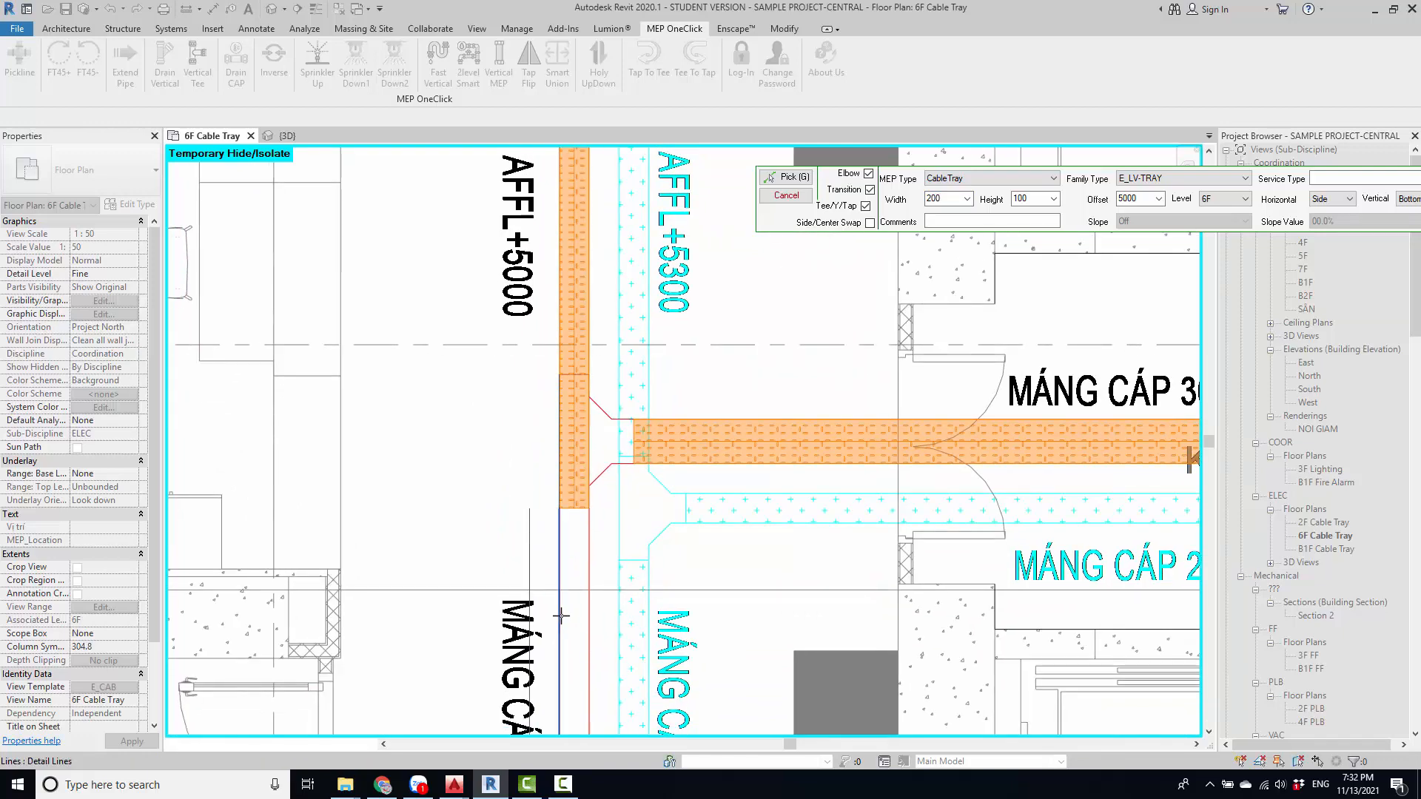
click(562, 616)
- Generate the horizontal 200Wx100H trays at the lower corridor junction and along both directions from it
middle_drag(561, 714, 655, 185)
scroll(656, 213, down, 2)
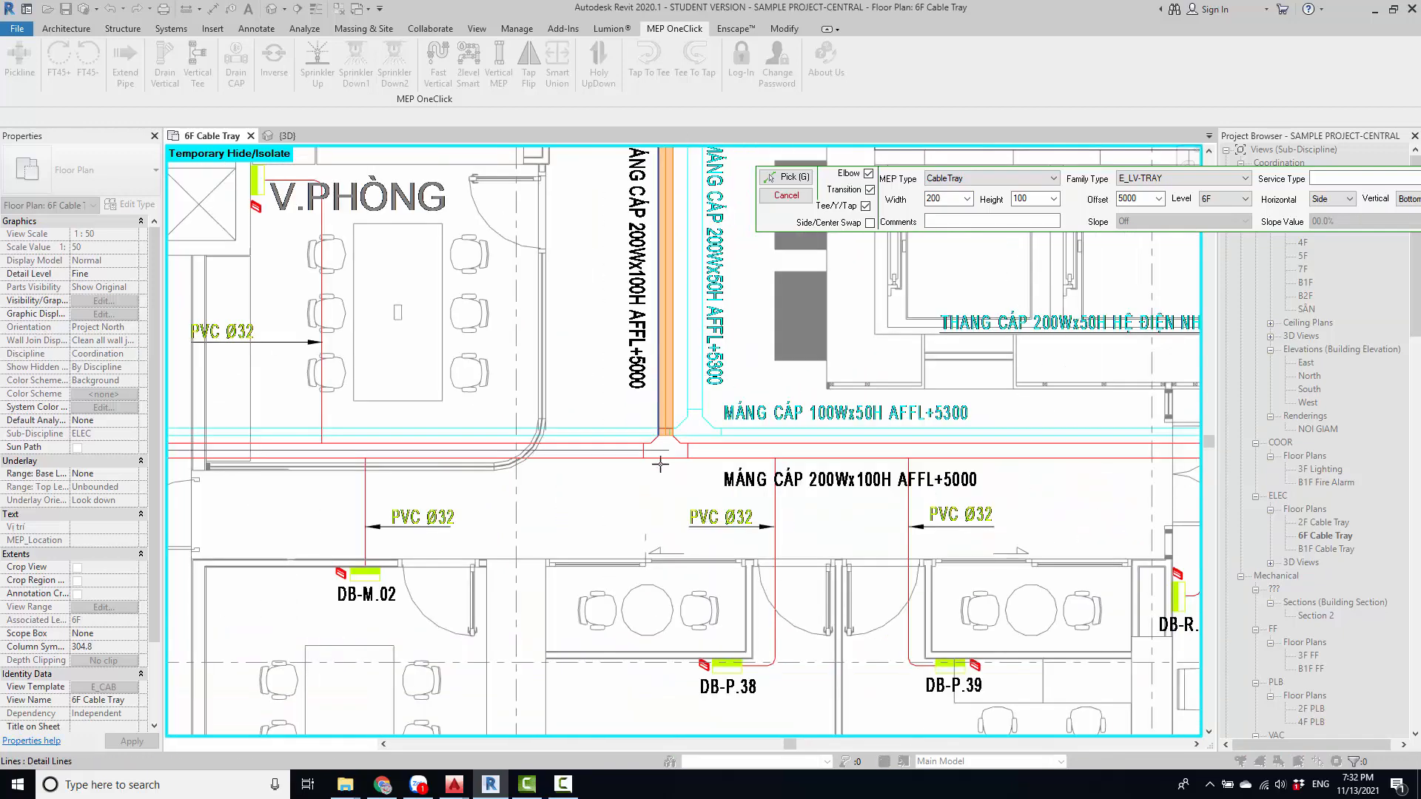
scroll(664, 462, up, 2)
scroll(668, 459, up, 2)
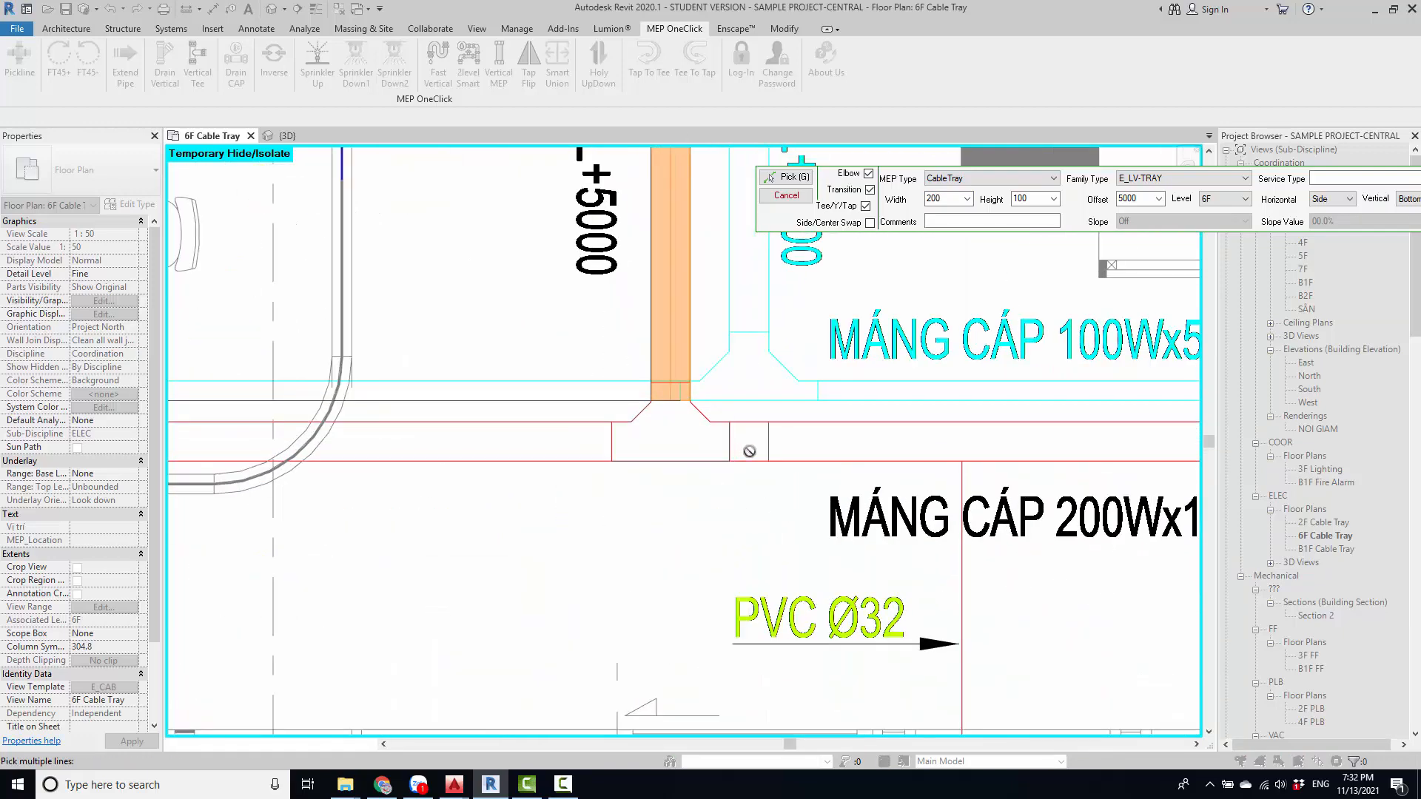
click(700, 462)
click(771, 460)
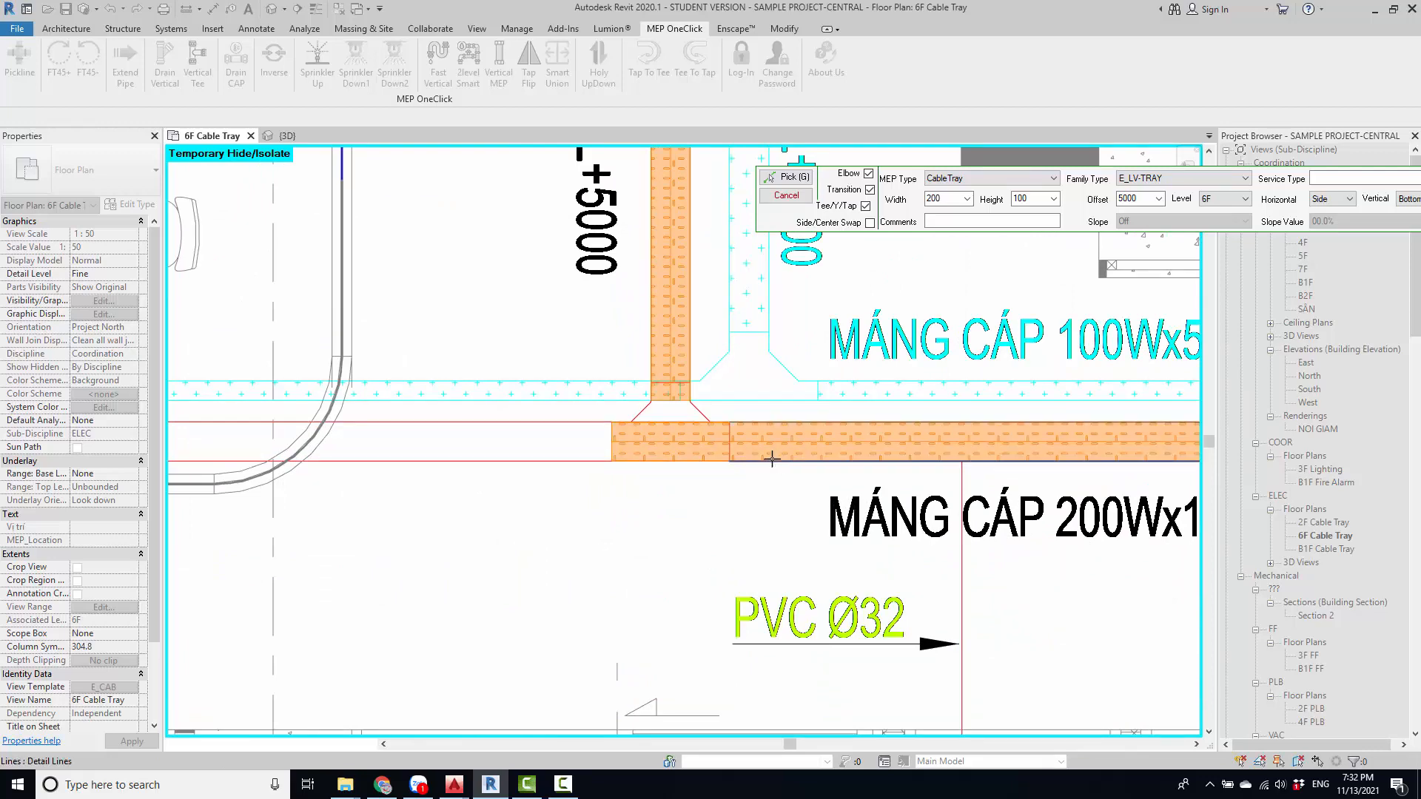
click(564, 459)
- Extend the 200Wx100H tray to the lower corner of the jog near DB-P.17 and generate the vertical tray from it
scroll(564, 459, down, 4)
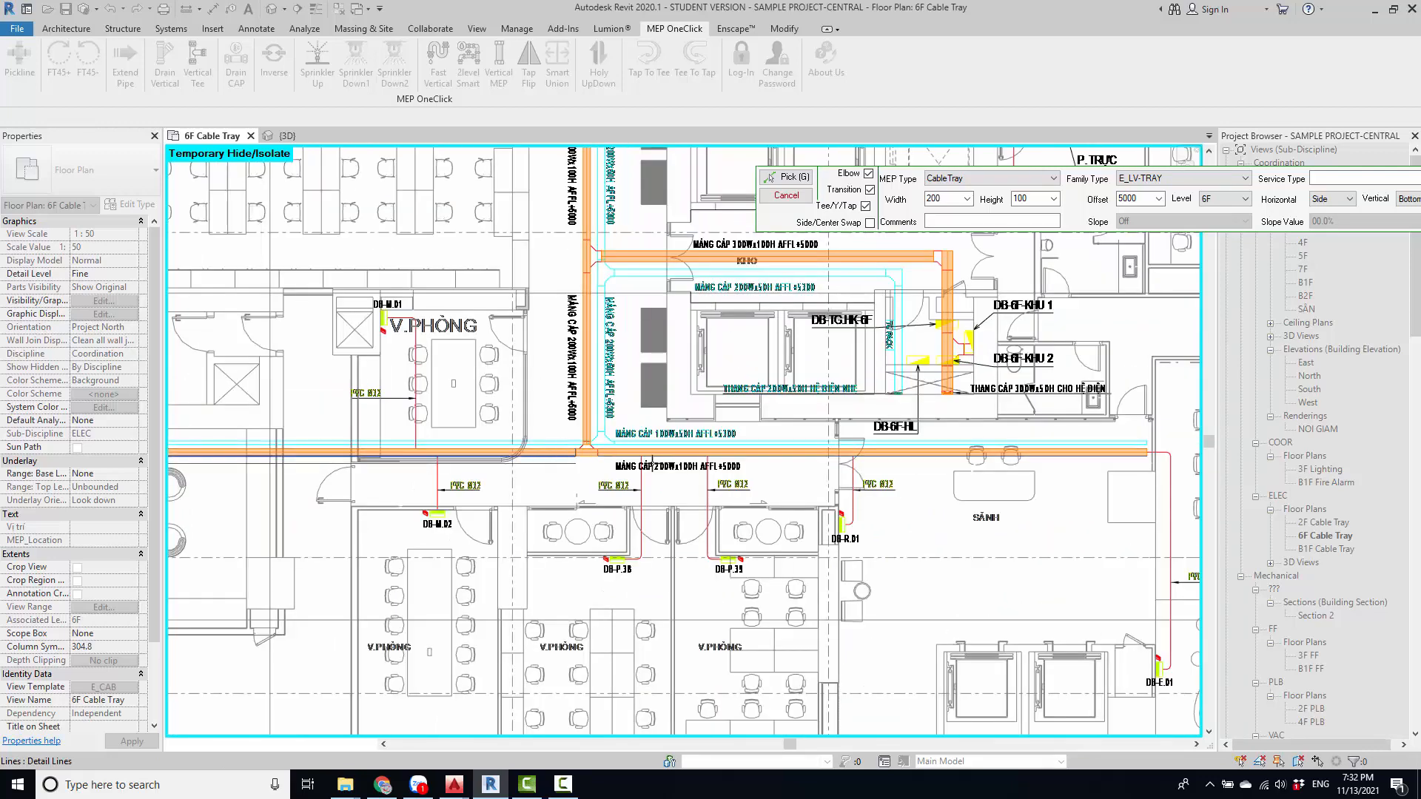
middle_drag(415, 465, 1006, 467)
middle_drag(481, 468, 885, 469)
middle_drag(365, 468, 956, 470)
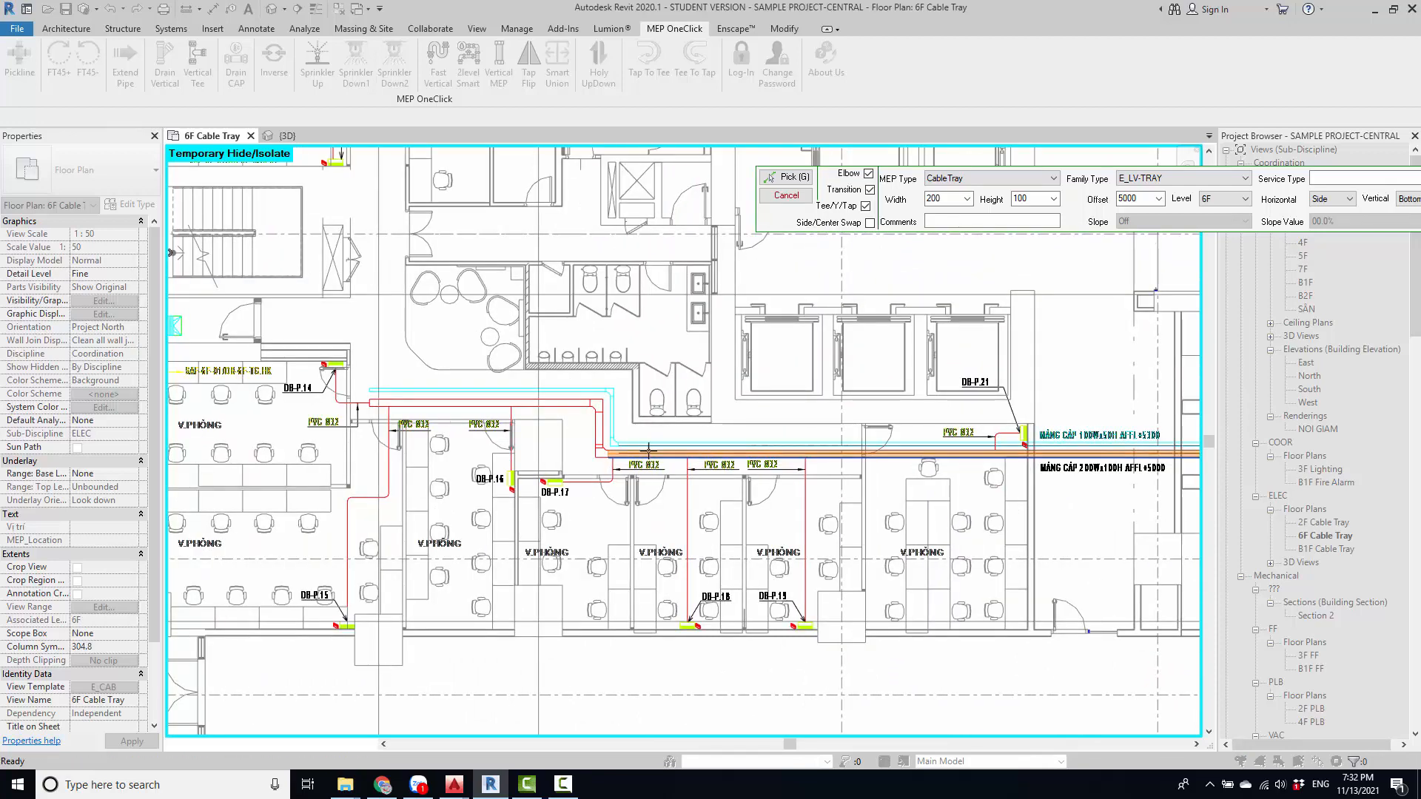
scroll(609, 458, up, 5)
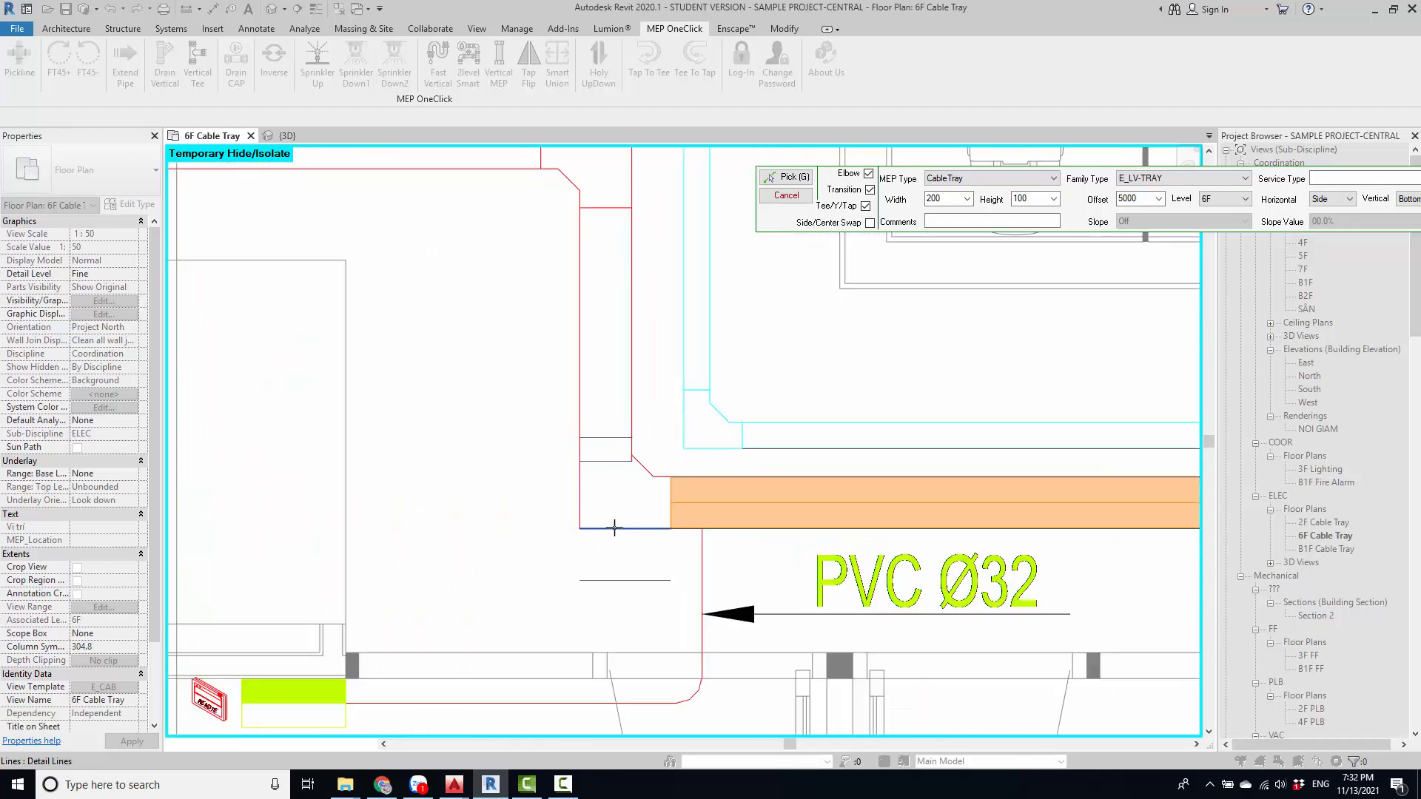
click(616, 527)
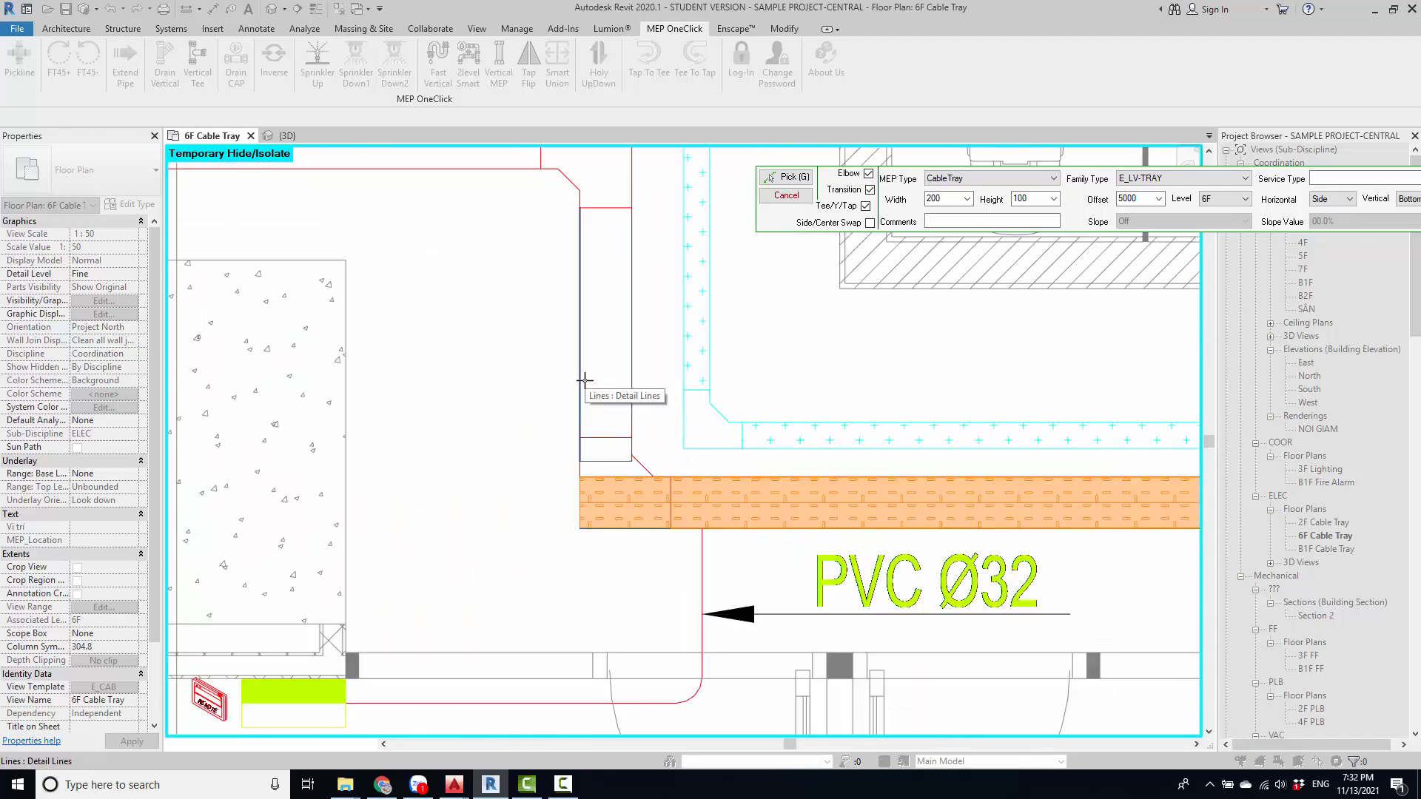
click(625, 366)
- Generate the upper corner piece of the jog and the horizontal 200Wx100H run toward DB-P.14, and end line picking
middle_drag(633, 324, 648, 393)
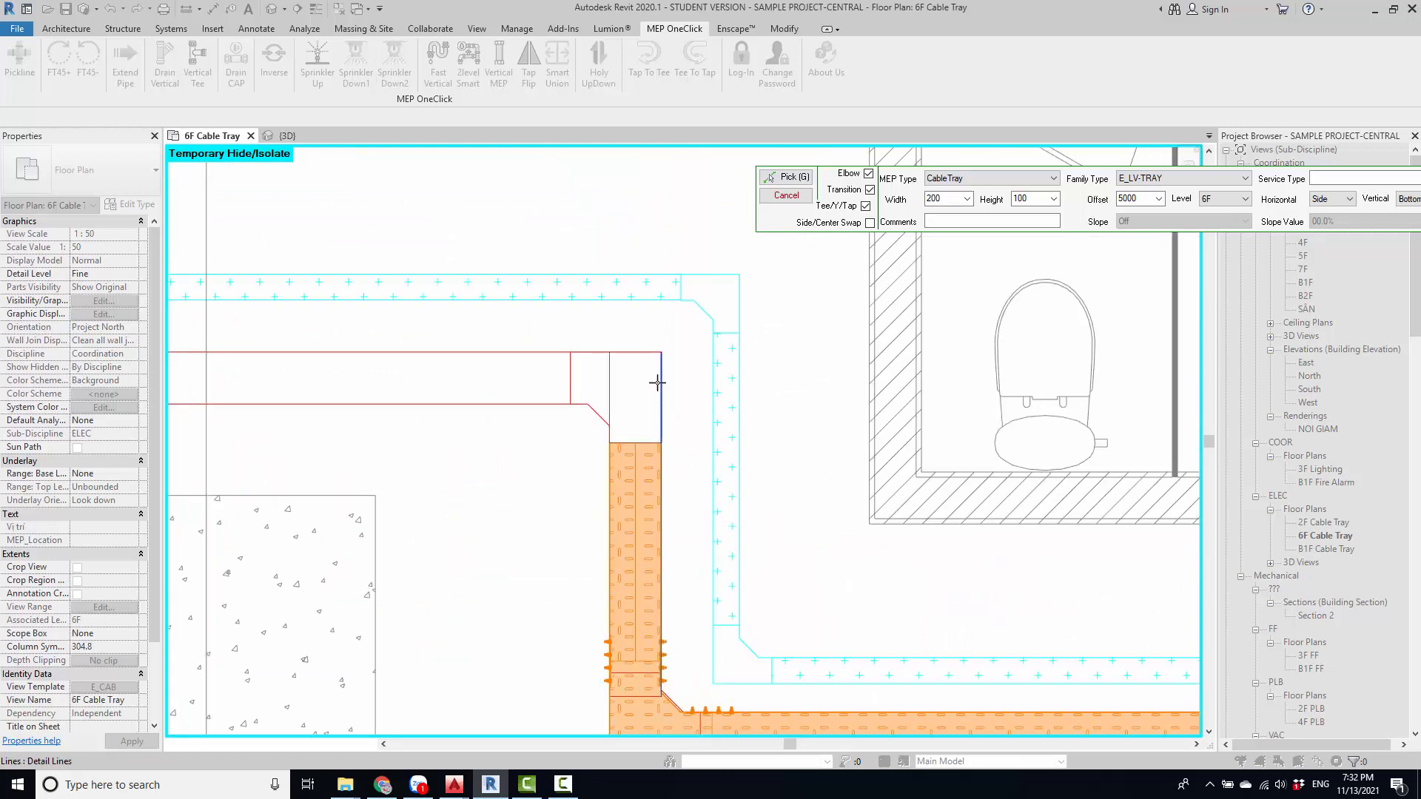
click(658, 382)
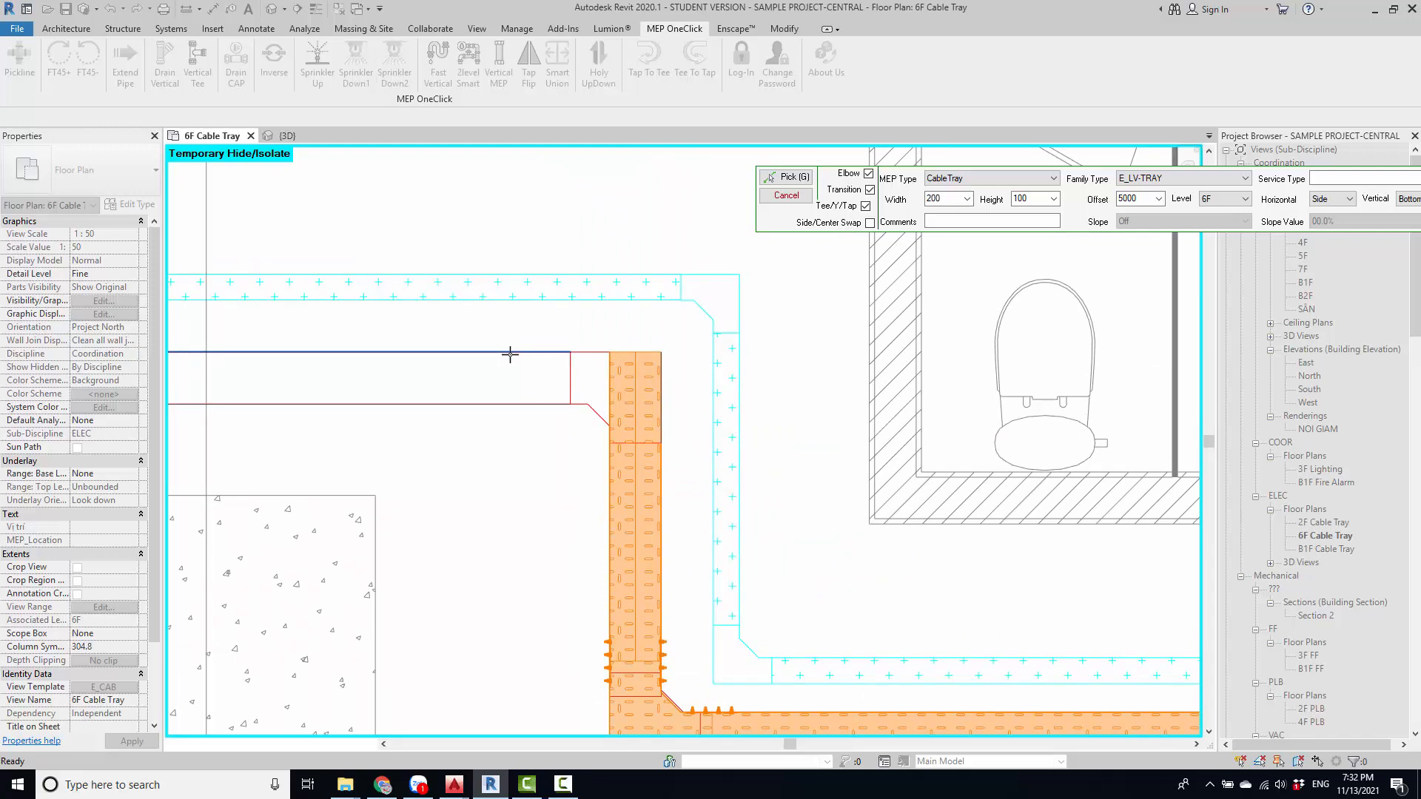
click(510, 354)
scroll(805, 384, down, 5)
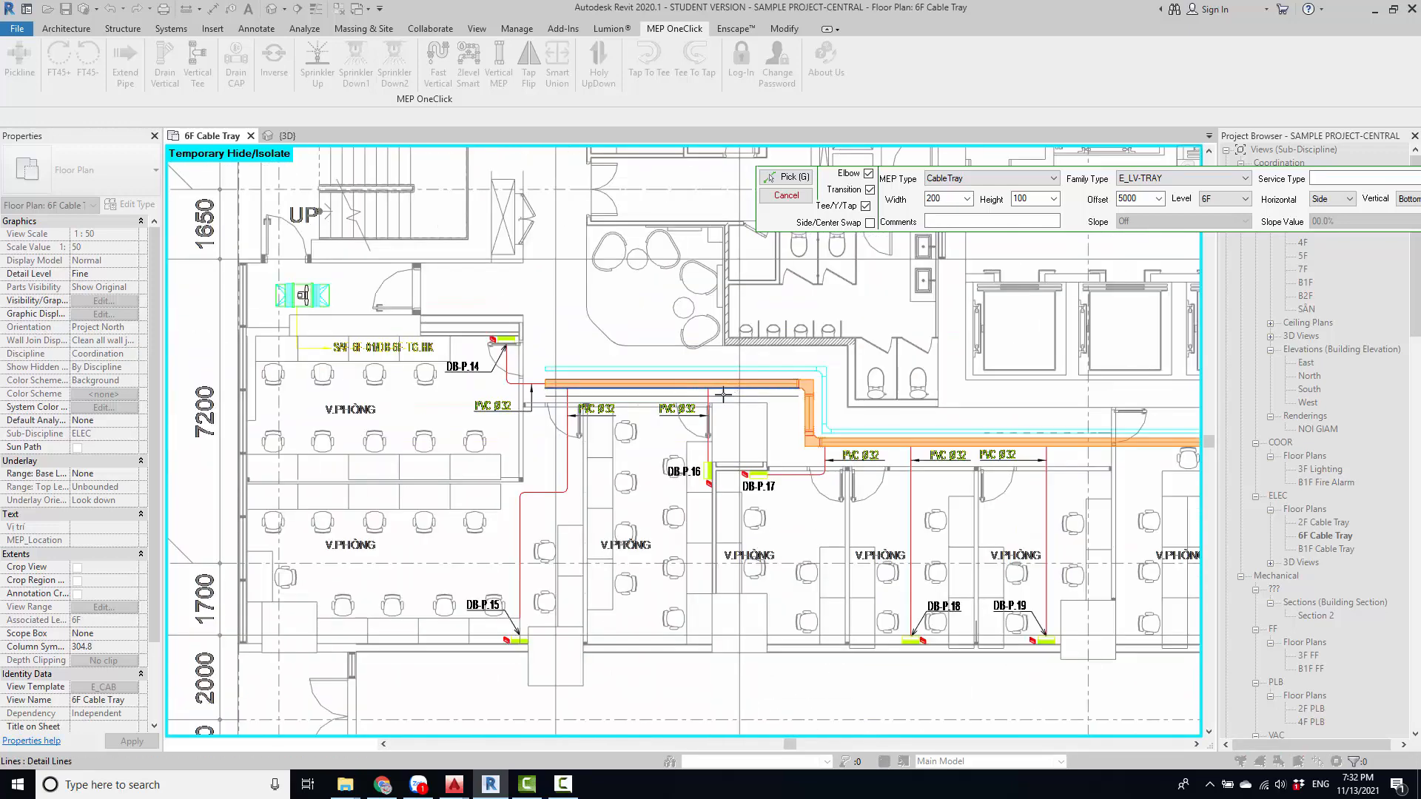
scroll(723, 395, down, 1)
middle_drag(571, 476, 400, 557)
scroll(625, 472, down, 2)
middle_drag(589, 545, 232, 733)
key(Escape)
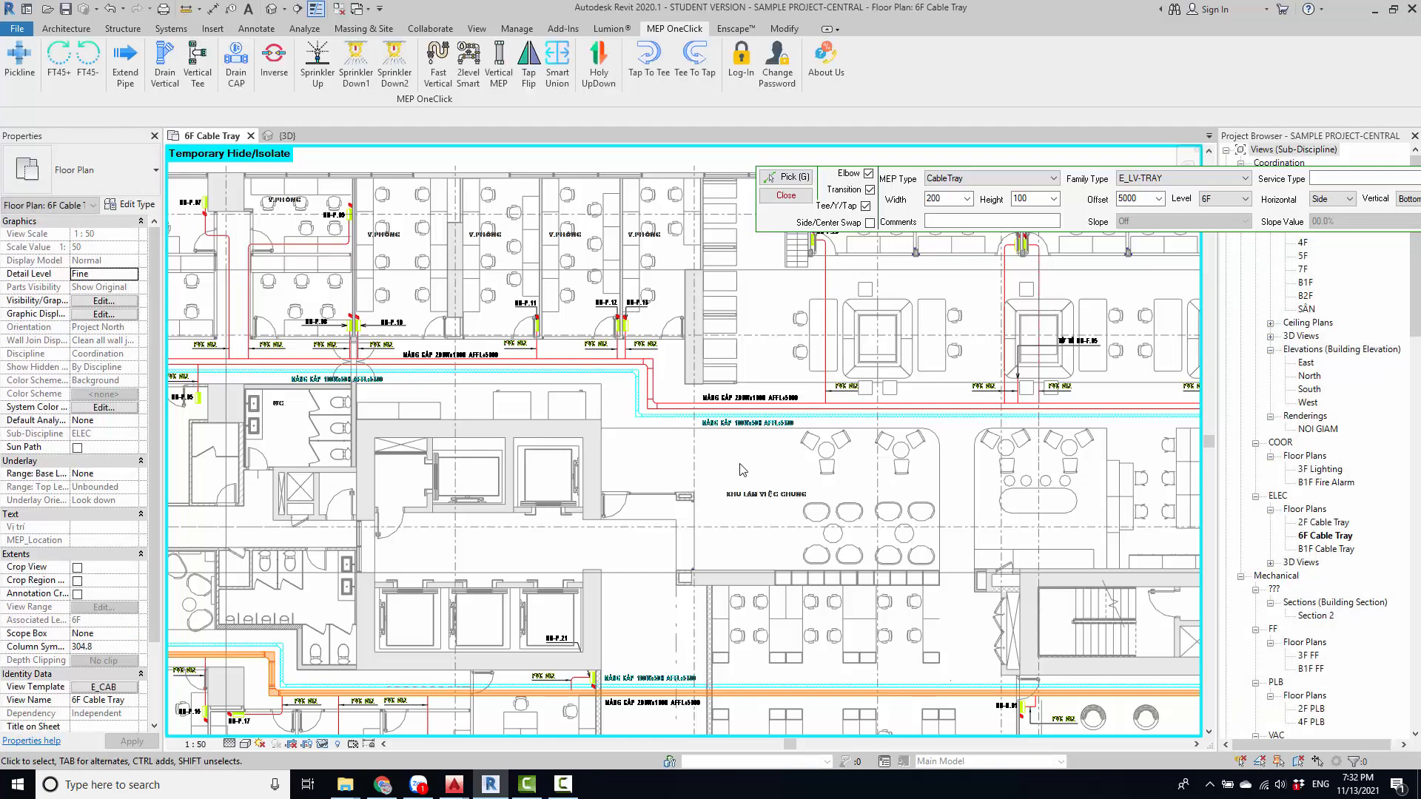
- Review the generated cable tray routes against the drawing across the whole 6F floor plan
scroll(280, 670, up, 5)
middle_drag(279, 669, 732, 482)
scroll(708, 473, down, 2)
scroll(707, 475, down, 2)
scroll(540, 483, down, 1)
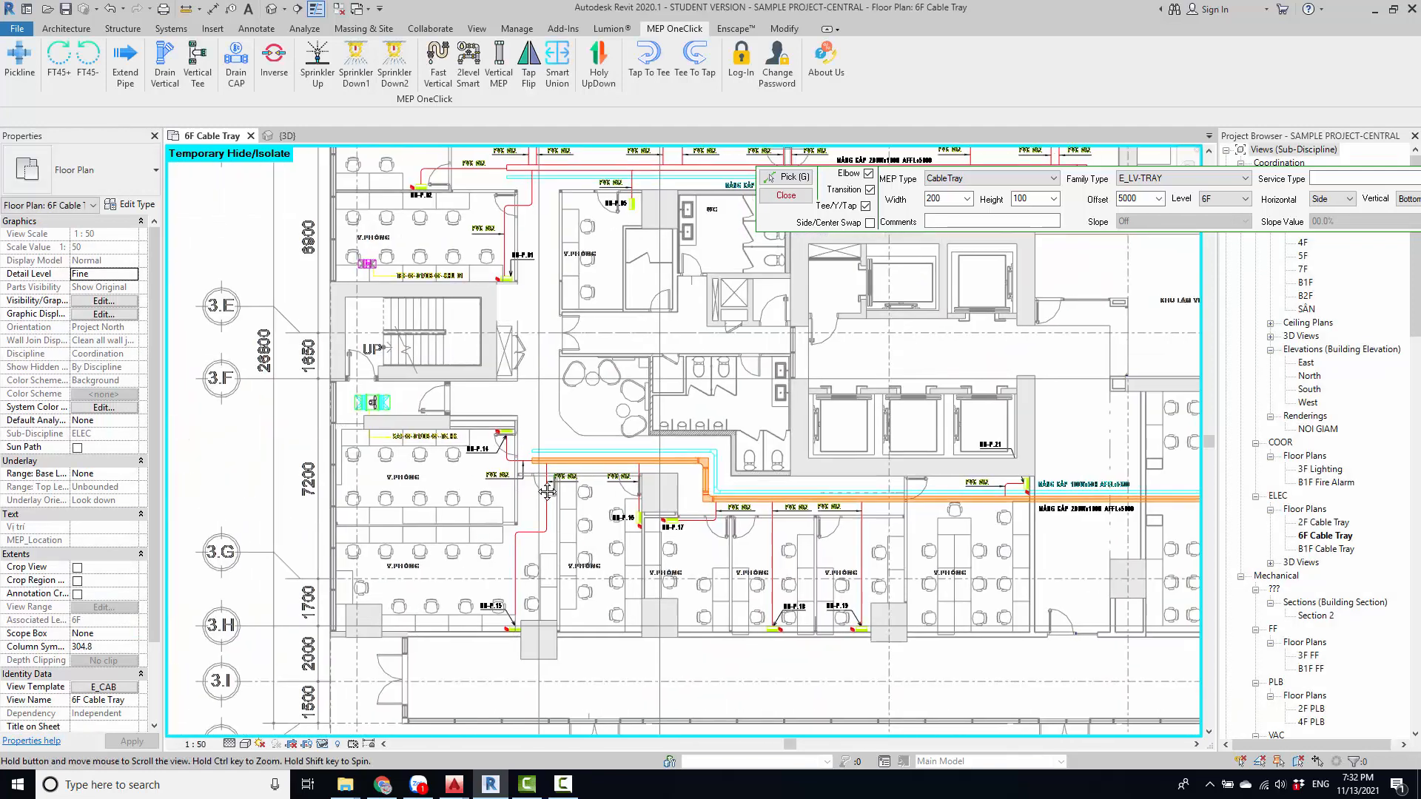
middle_drag(546, 485, 362, 492)
click(282, 136)
click(211, 136)
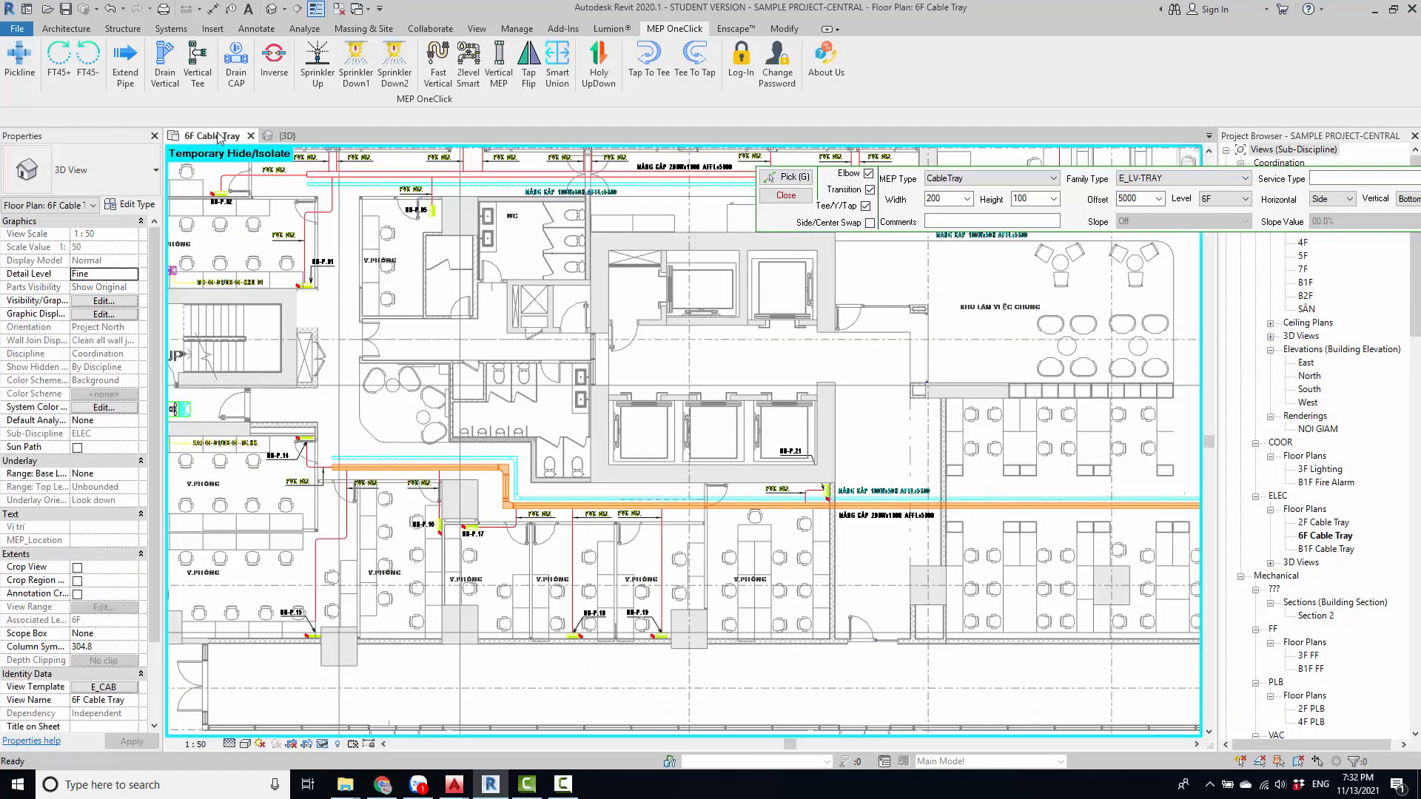
scroll(496, 376, down, 3)
scroll(496, 376, down, 3)
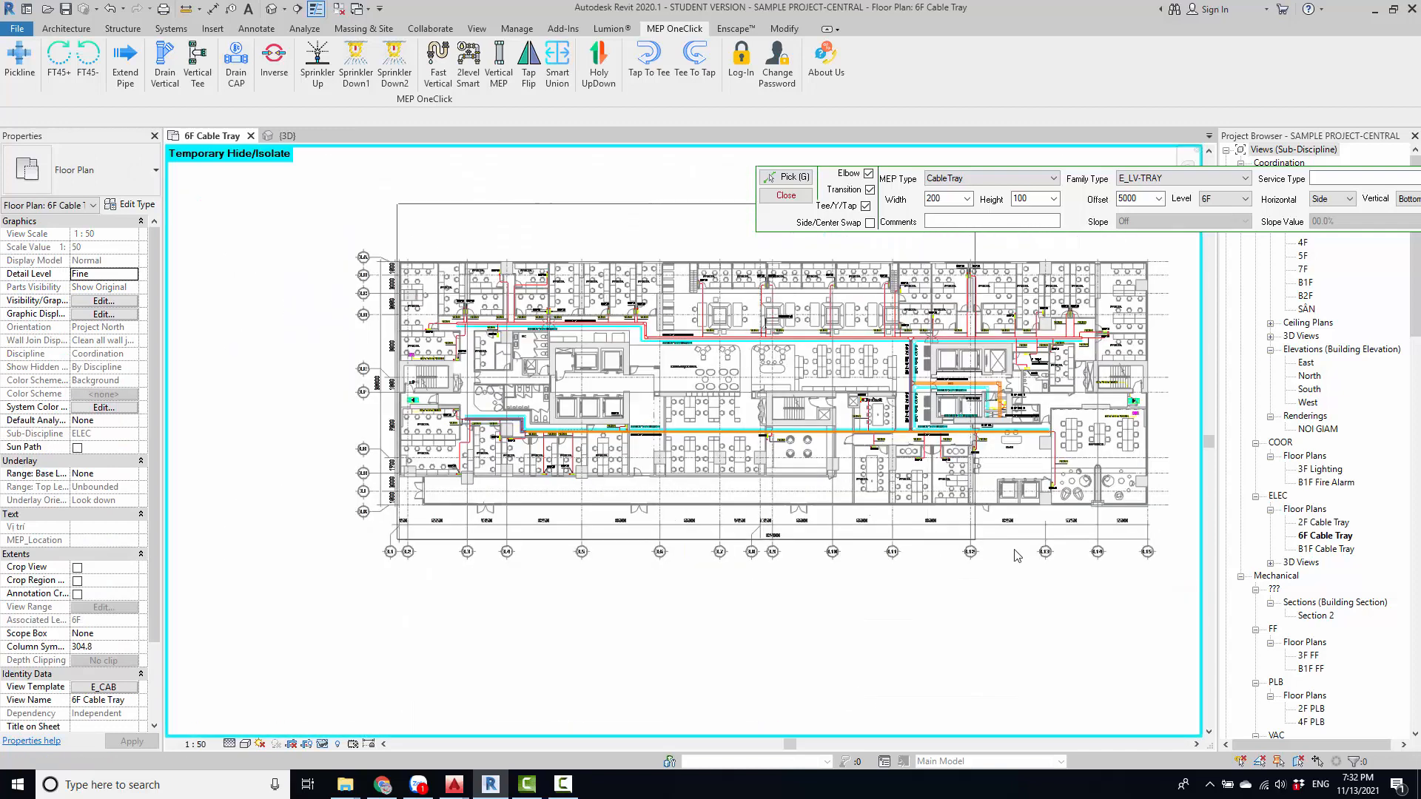
- Inspect the generated trays, the shaft risers and the panels from several angles in the 3D view
click(292, 136)
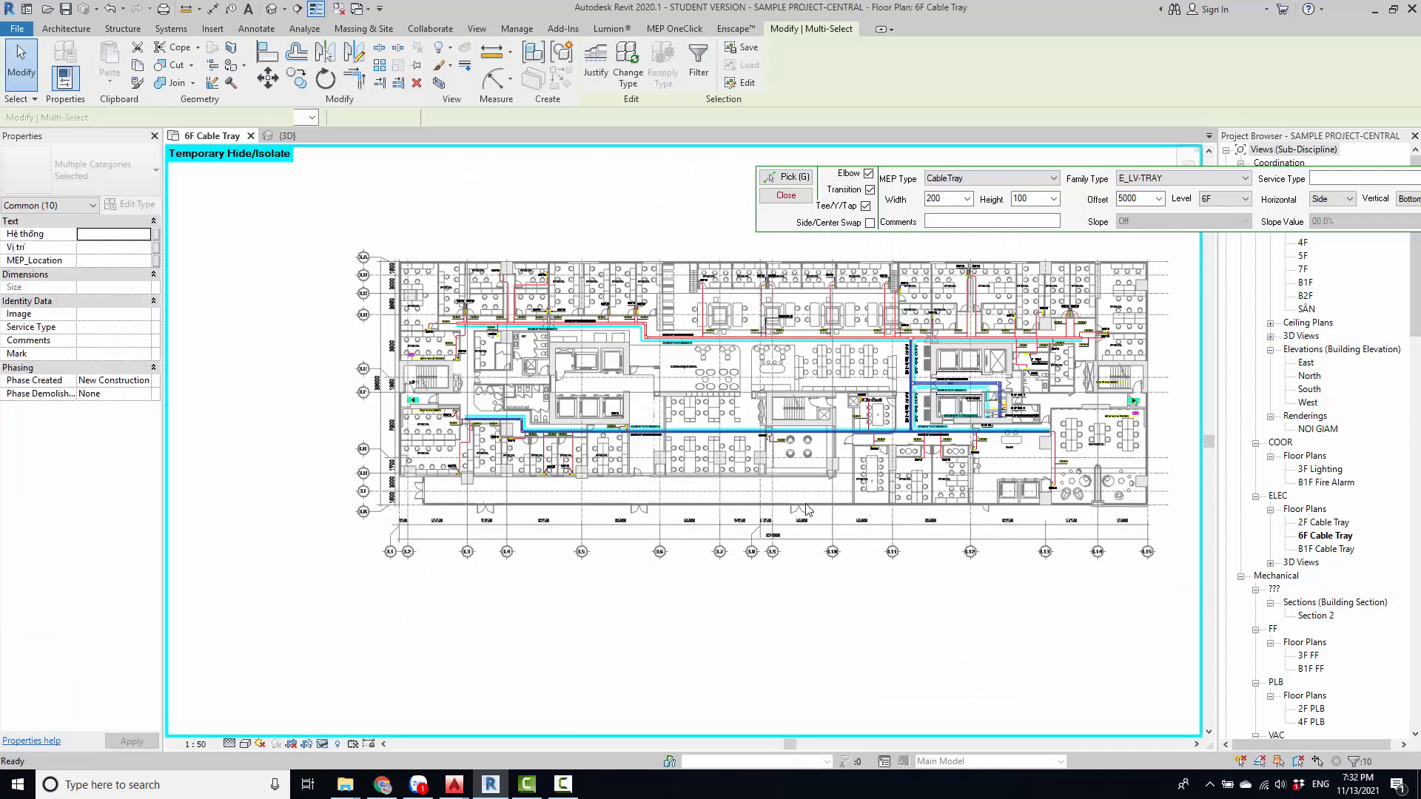
click(850, 546)
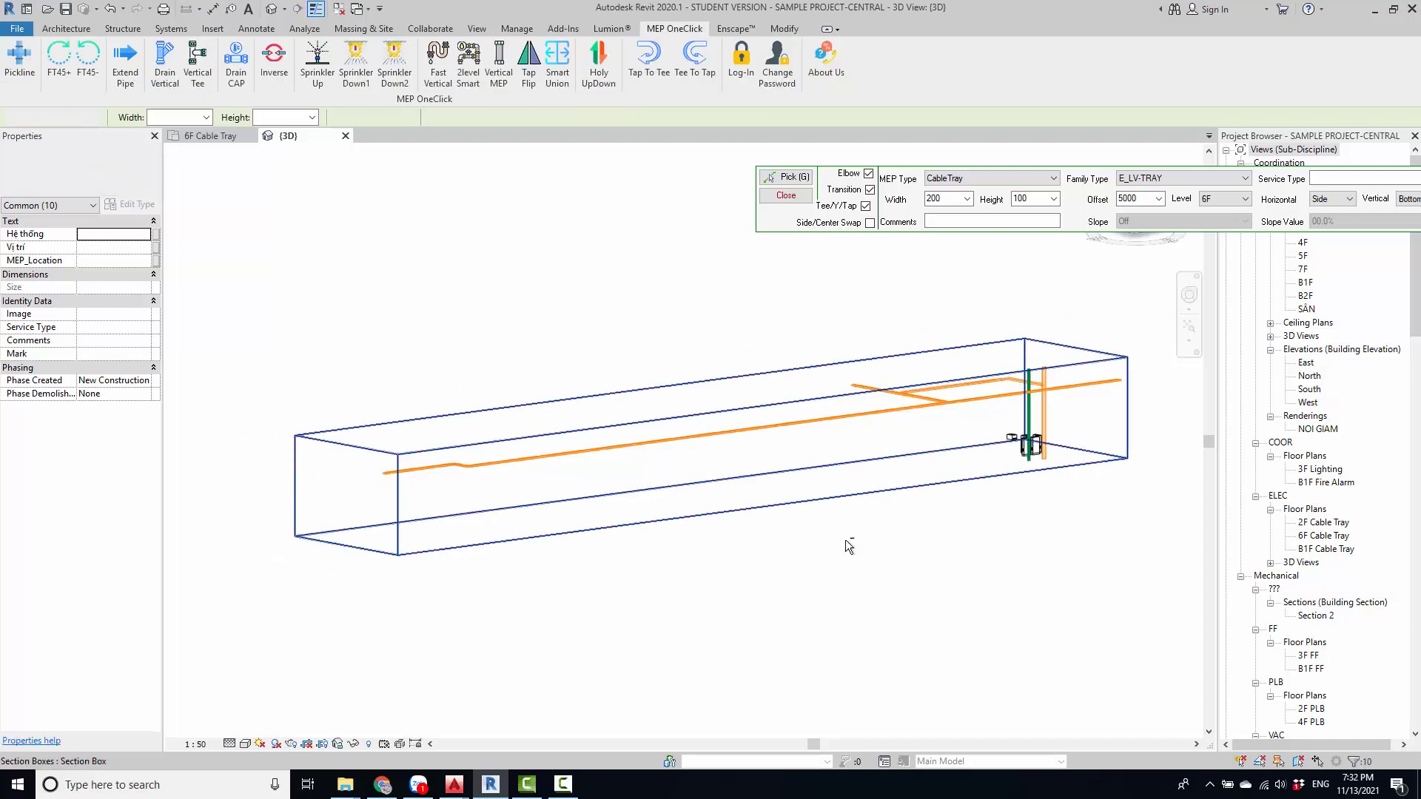
scroll(1064, 427, up, 4)
shift+middle_drag(1063, 427, 474, 614)
scroll(581, 527, up, 2)
scroll(587, 521, down, 5)
scroll(585, 560, down, 3)
shift+middle_drag(590, 562, 681, 556)
scroll(482, 560, up, 7)
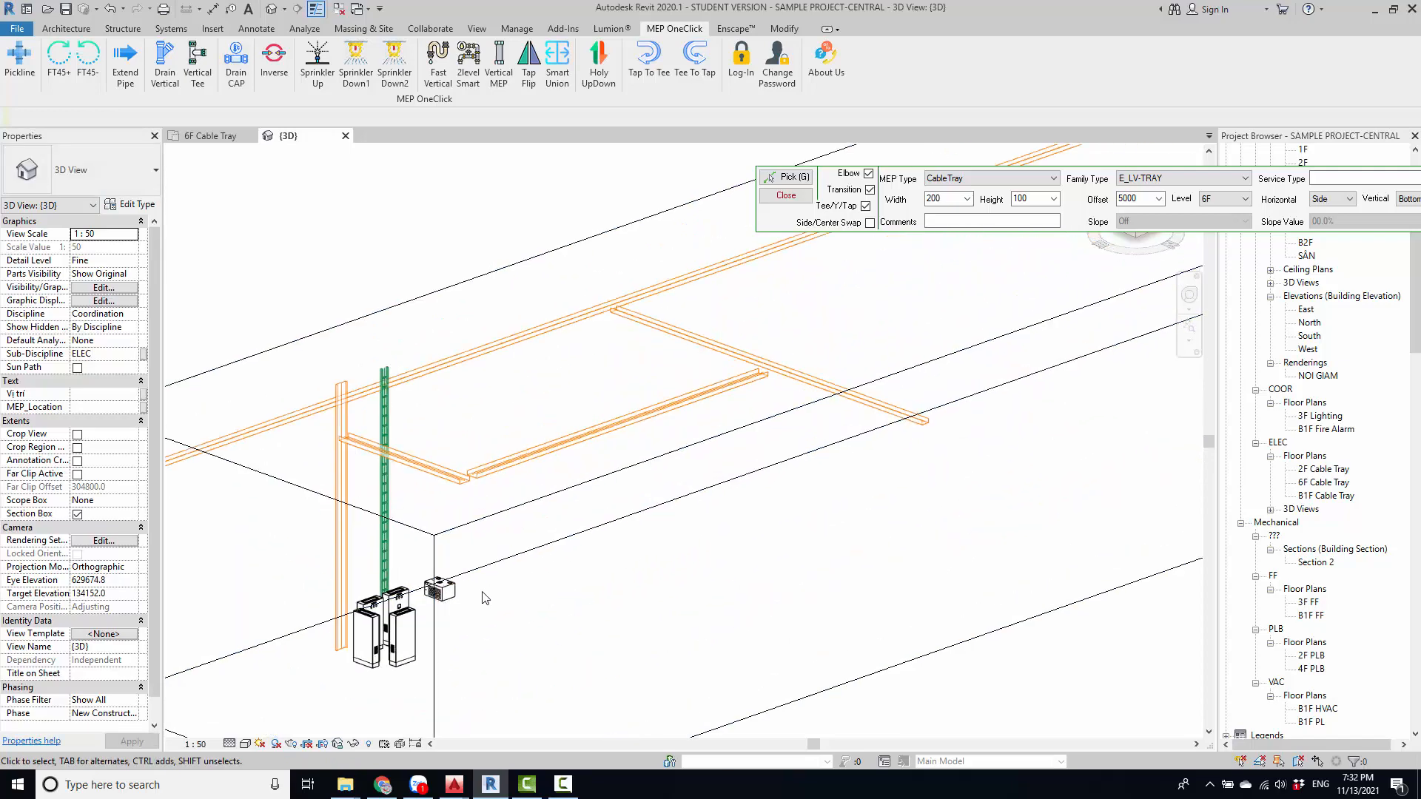
shift+middle_drag(482, 600, 711, 575)
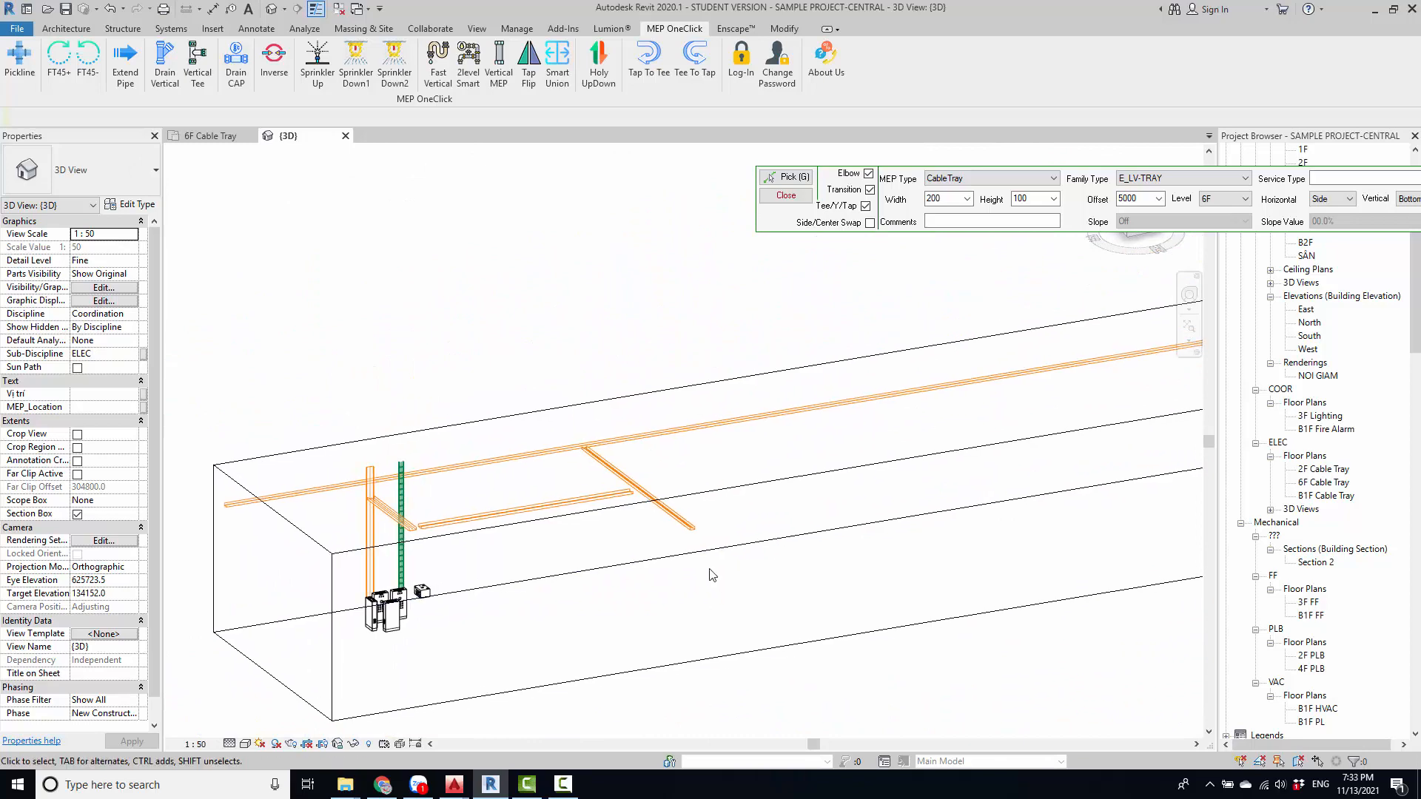
scroll(494, 512, up, 4)
middle_drag(425, 533, 642, 525)
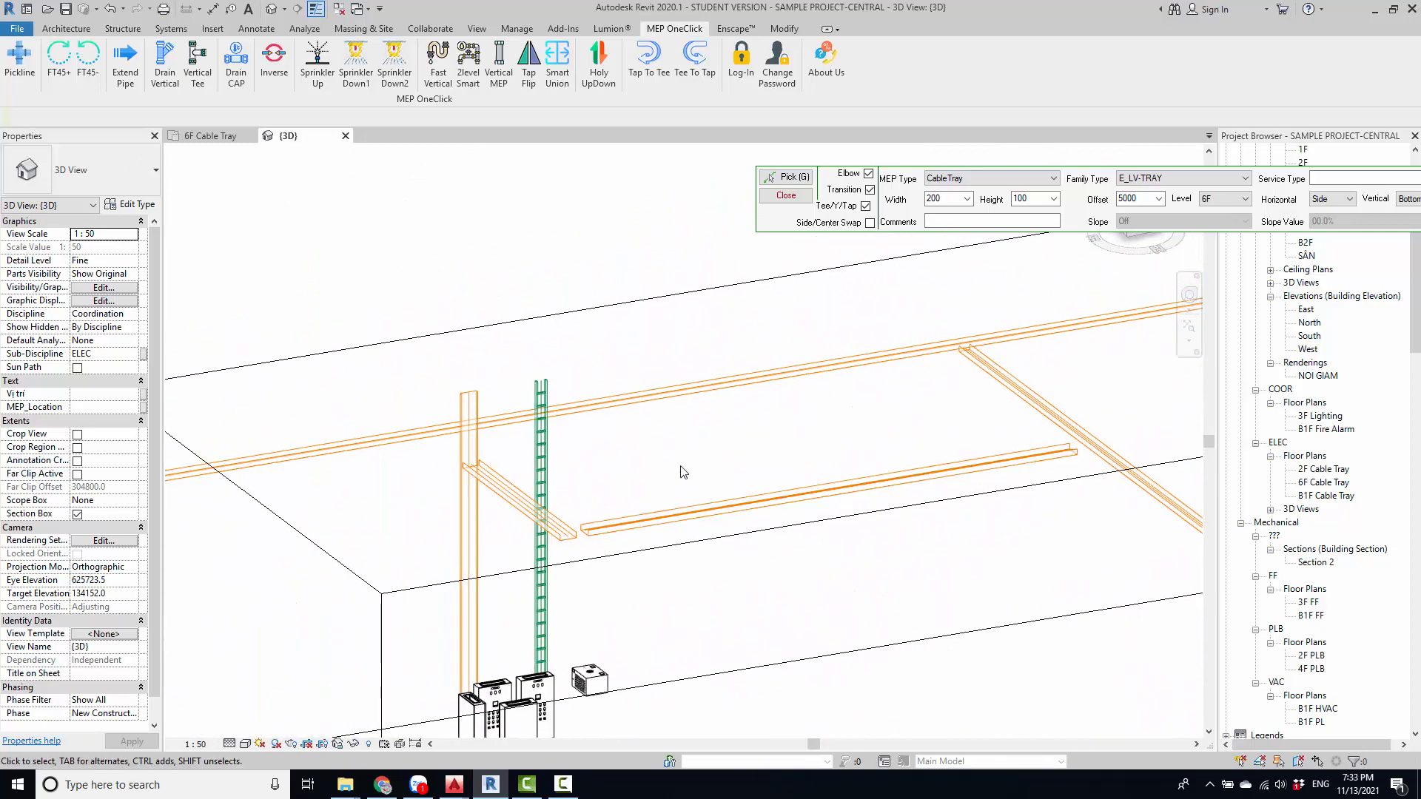
scroll(584, 459, down, 2)
middle_drag(567, 455, 474, 385)
scroll(474, 385, down, 2)
middle_drag(638, 444, 478, 532)
middle_drag(264, 536, 431, 512)
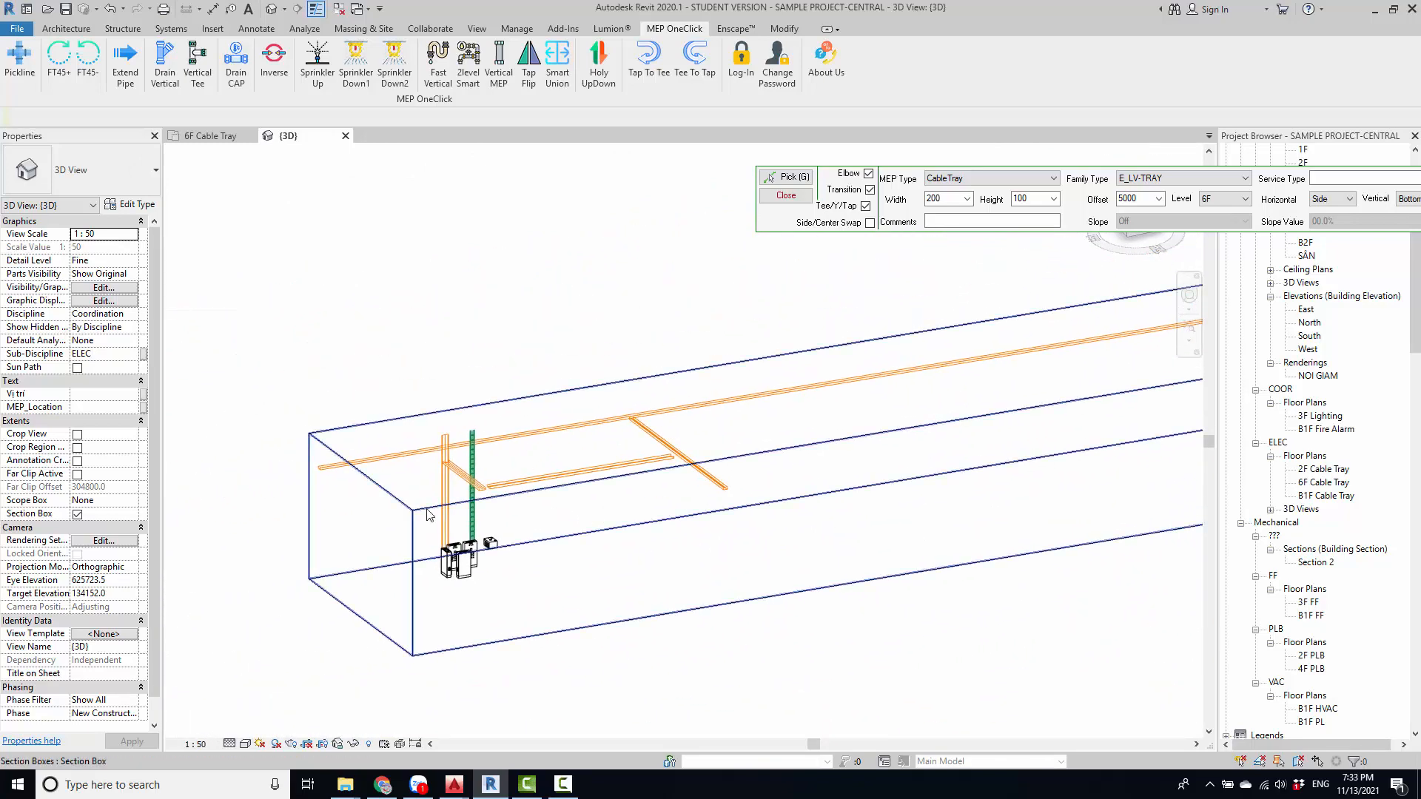
scroll(431, 510, up, 2)
- Tile the 6F Cable Tray plan and the 3D view side by side and close the Project Browser
click(210, 137)
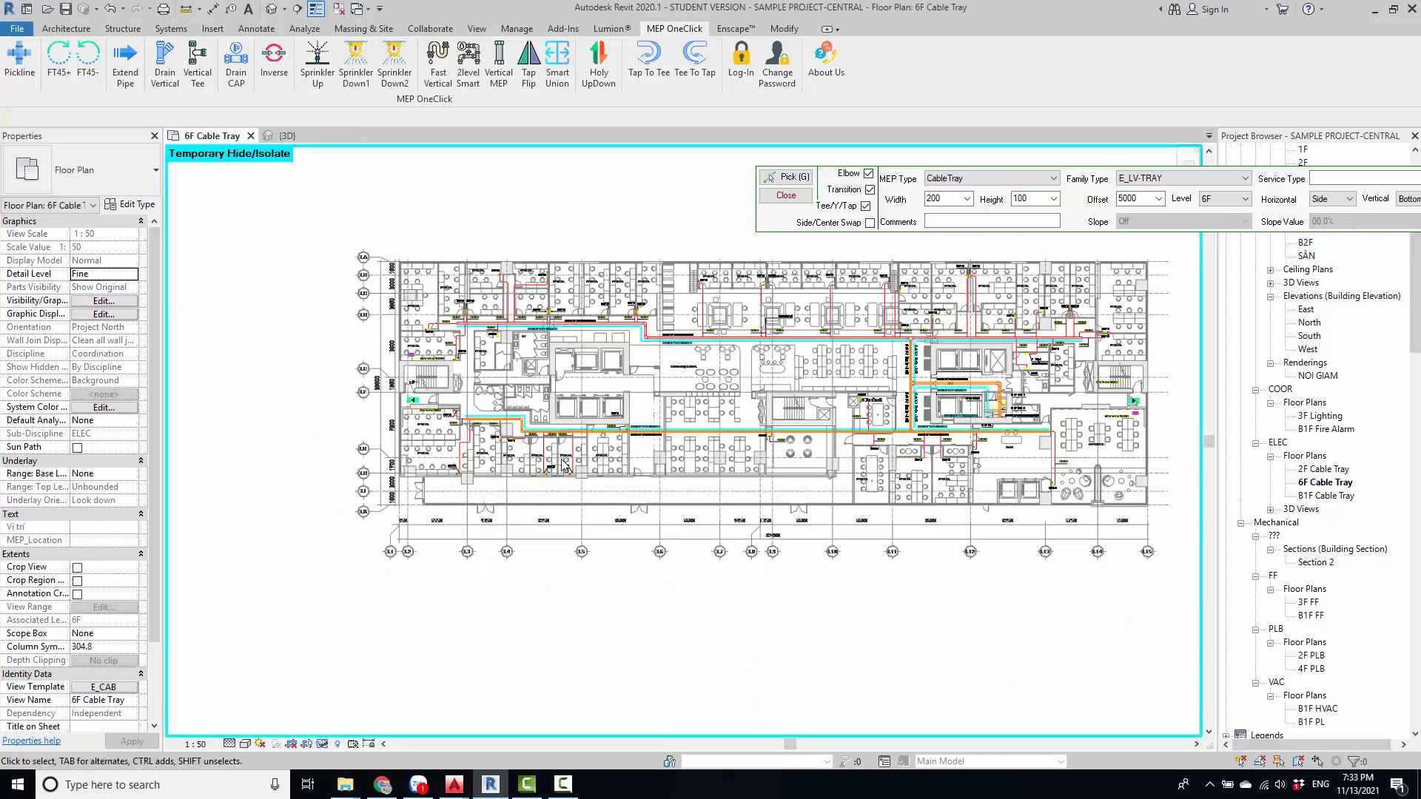
scroll(892, 414, up, 1)
click(478, 30)
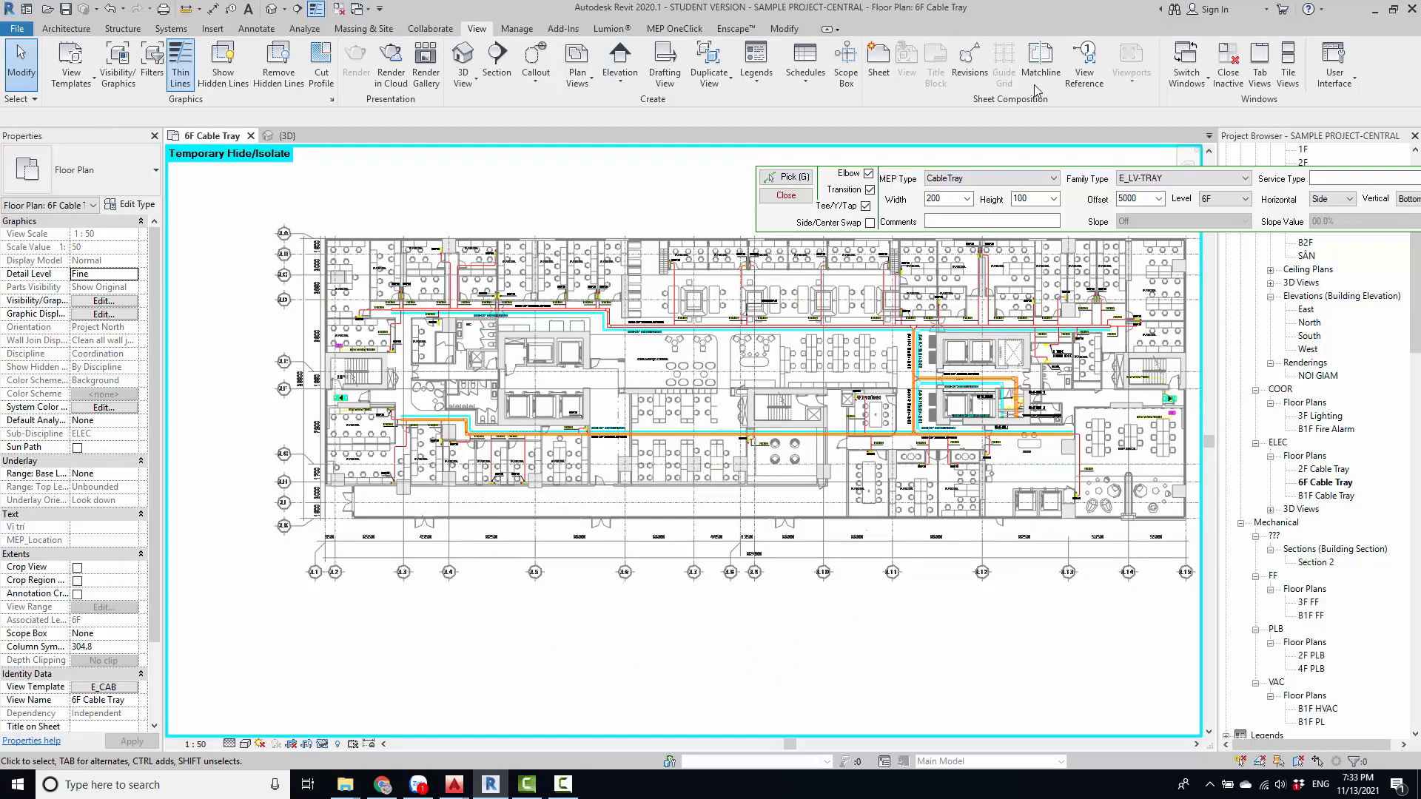
click(1281, 59)
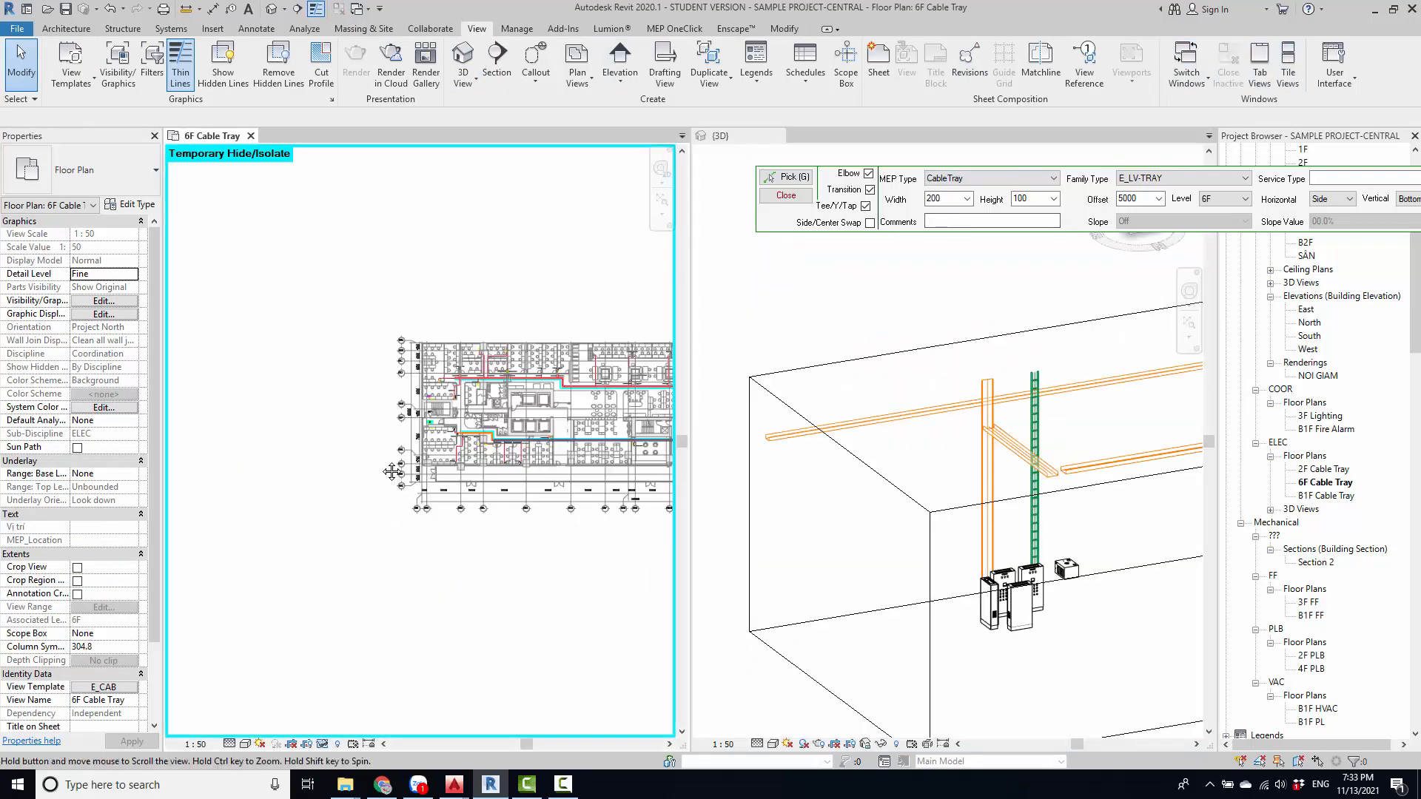
click(1415, 138)
scroll(988, 522, down, 3)
middle_drag(1023, 517, 899, 531)
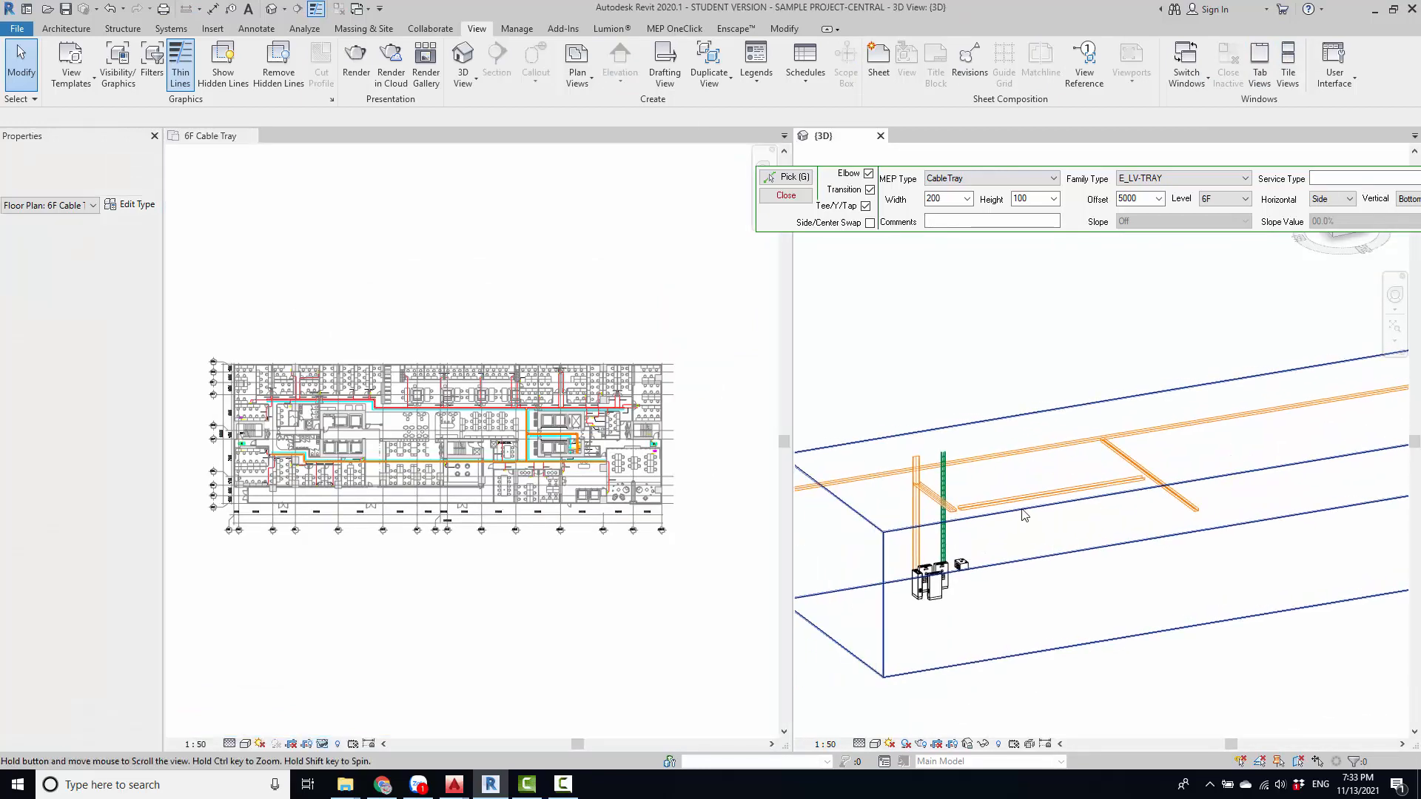
scroll(980, 516, up, 2)
middle_drag(1007, 531, 1108, 519)
scroll(425, 497, up, 4)
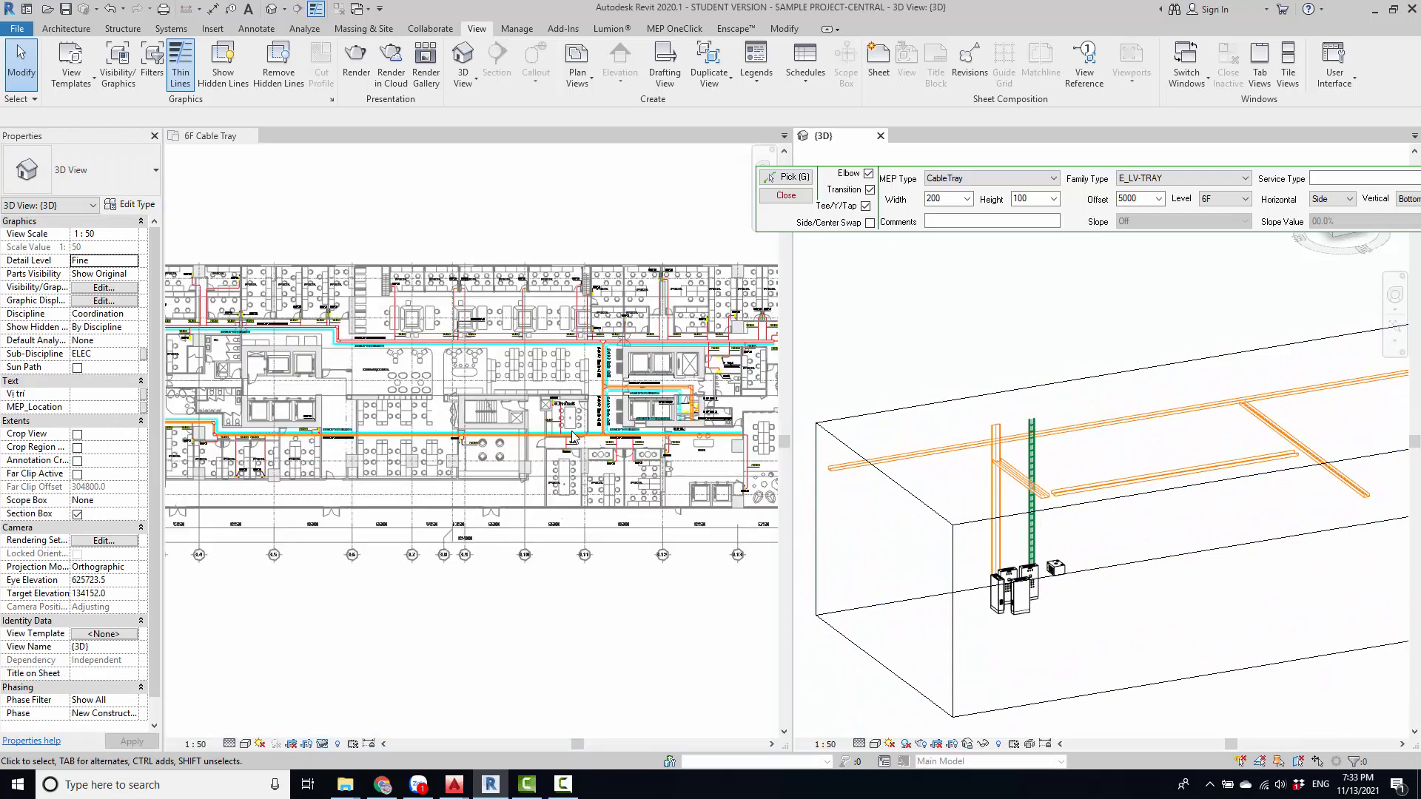
- Join the horizontal KHO corridor tray to the vertical shaft tray at their corner with Trim/Extend to Corner
scroll(571, 436, up, 5)
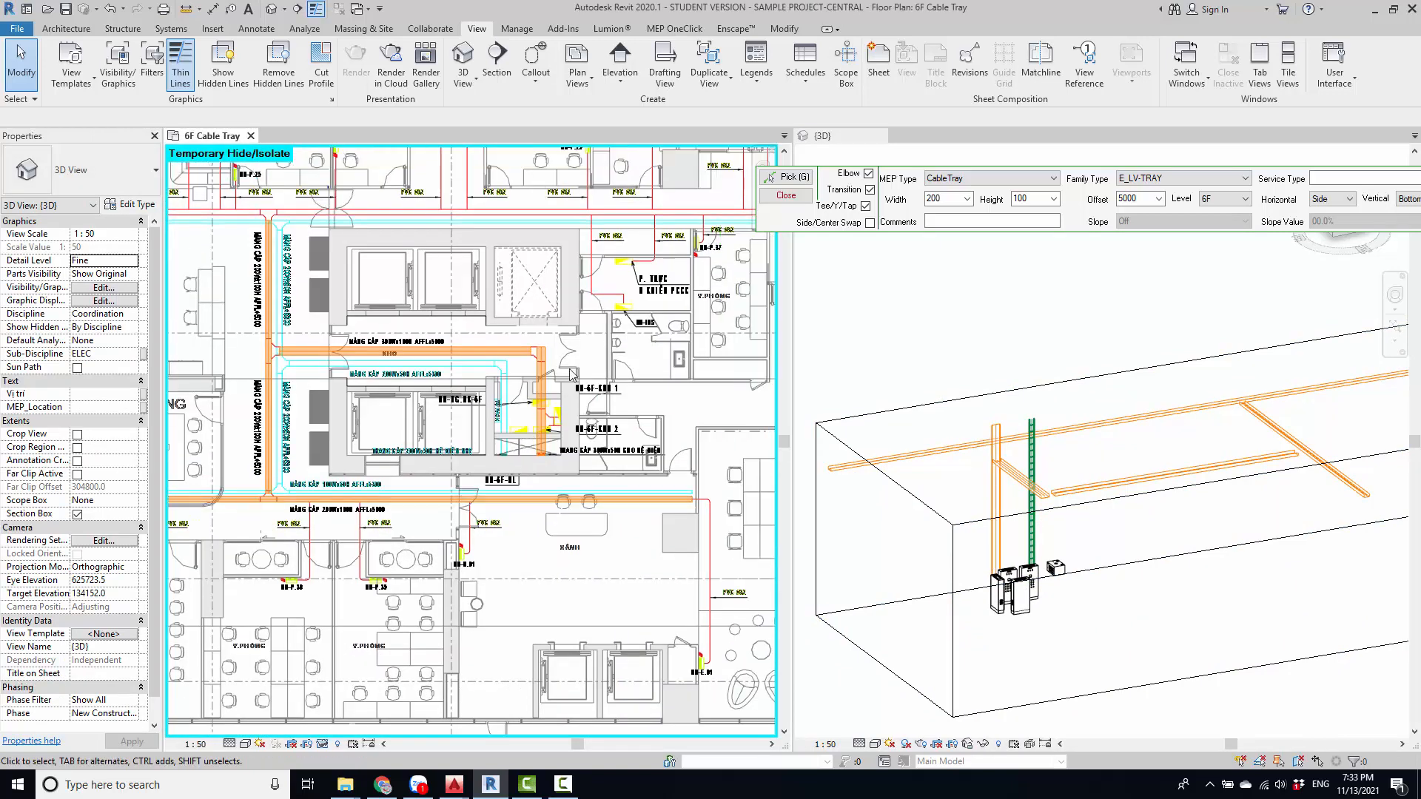
scroll(572, 374, up, 5)
key(t)
key(r)
click(480, 402)
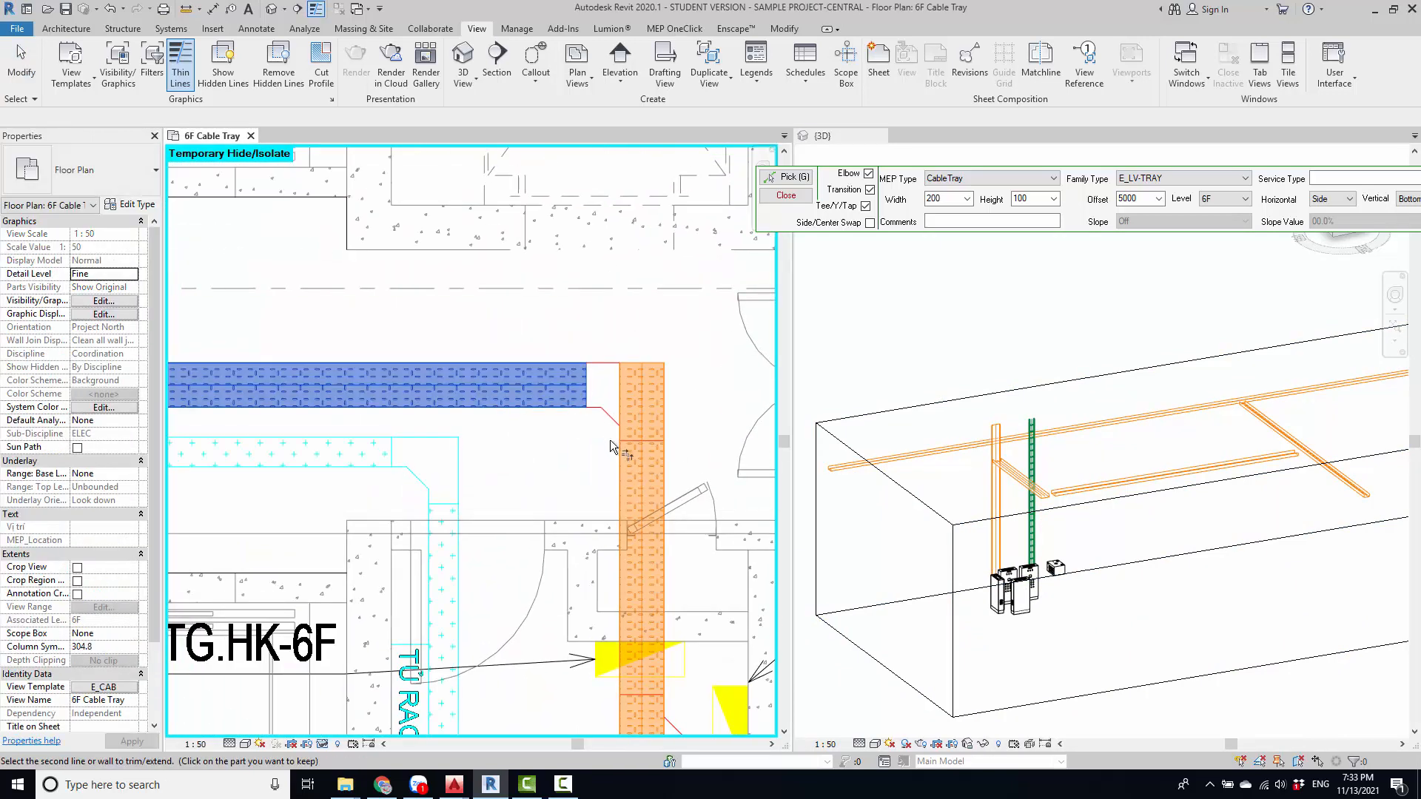
click(612, 447)
scroll(1054, 496, up, 4)
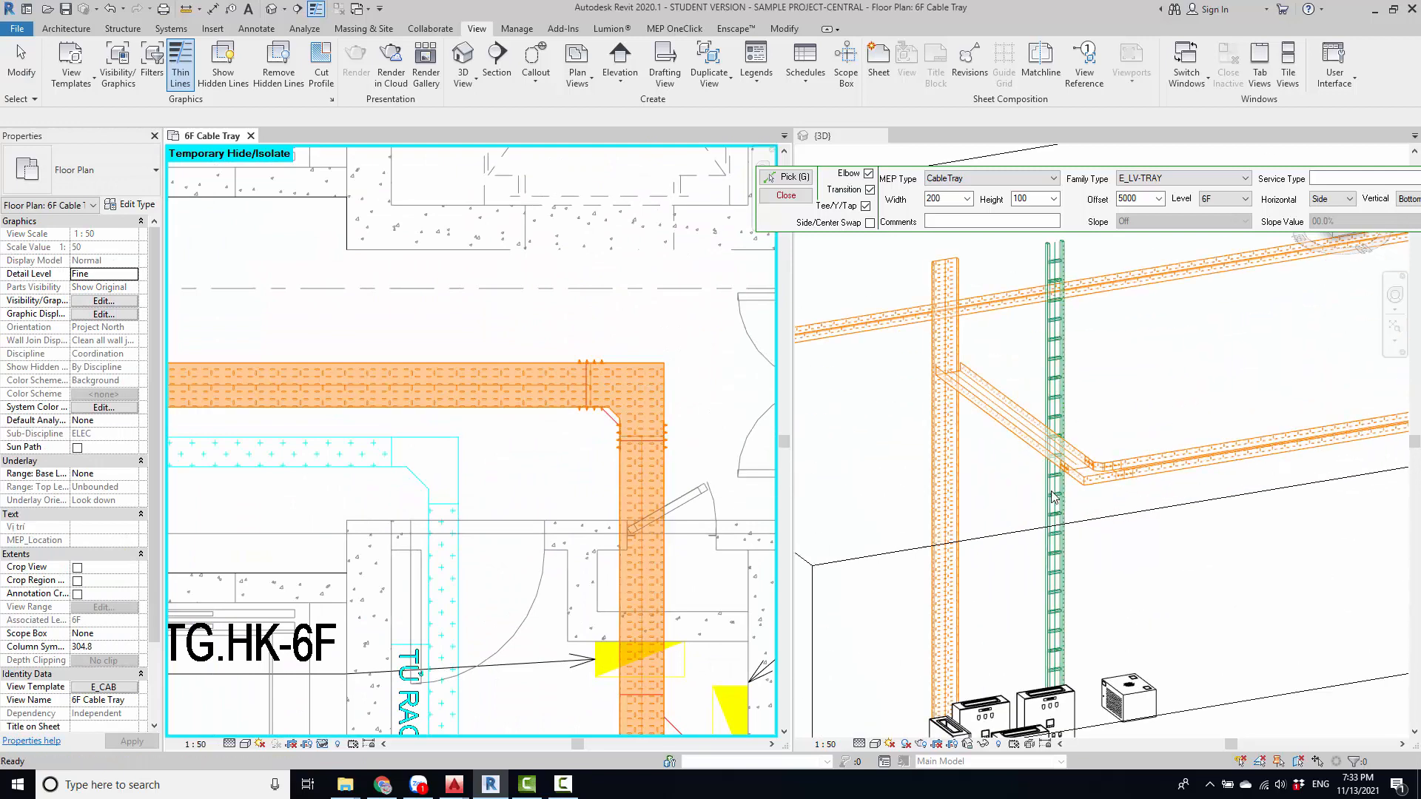
scroll(1054, 496, down, 3)
key(Escape)
scroll(506, 478, down, 5)
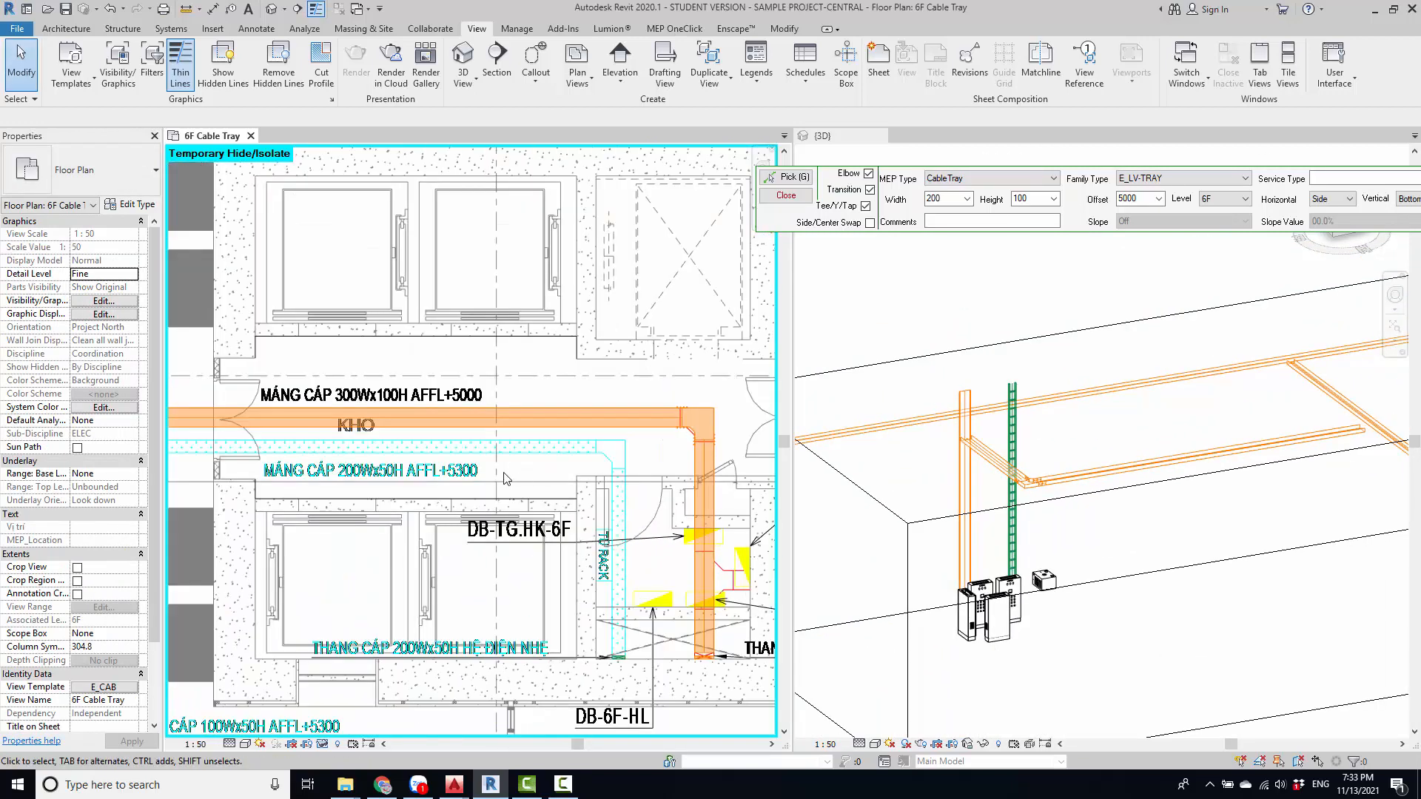
- Split the vertical 200 mm tray above and below the KHO corridor tray junction, about 1300 mm apart
middle_drag(362, 509, 666, 518)
scroll(411, 442, up, 6)
scroll(387, 412, down, 2)
middle_drag(403, 445, 408, 477)
middle_drag(396, 425, 415, 447)
key(s)
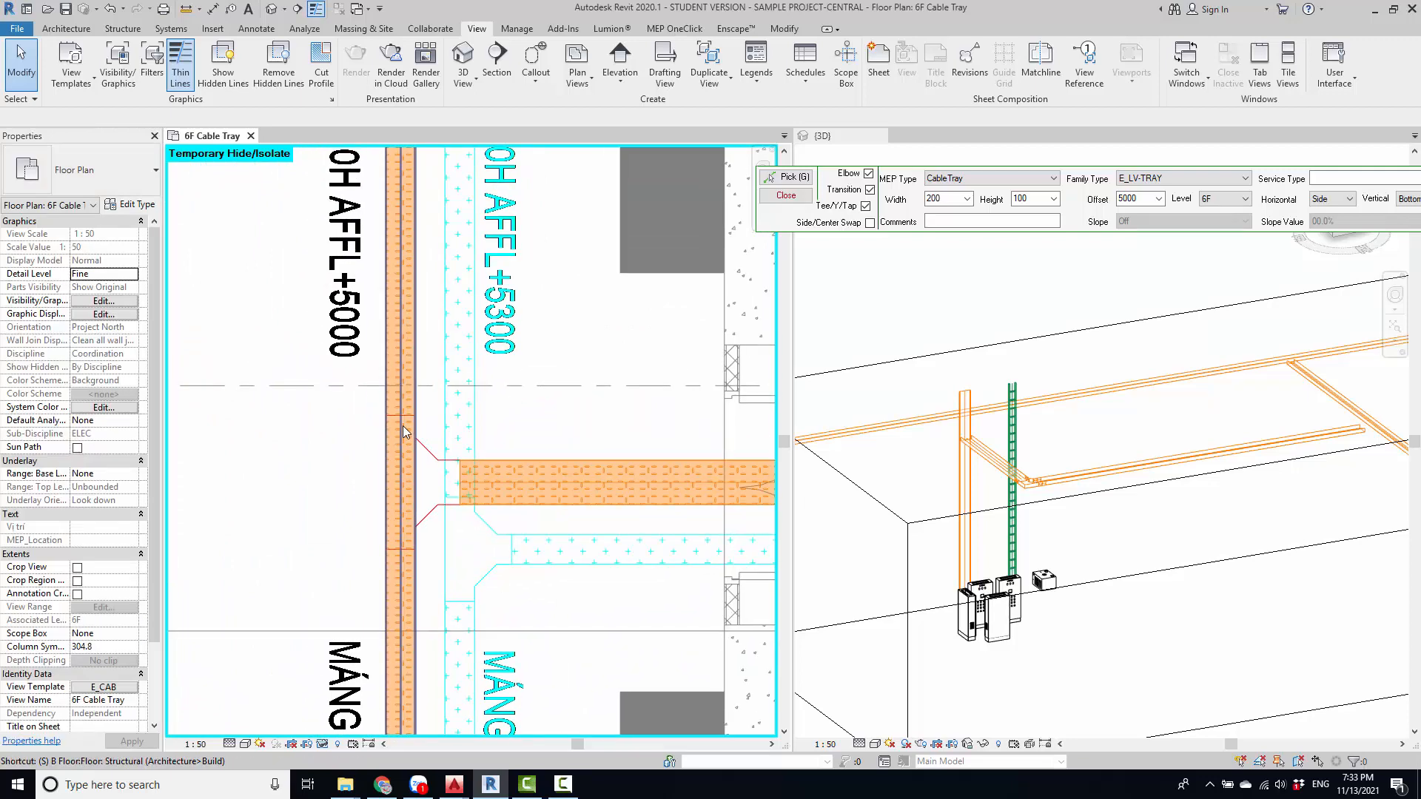
key(l)
click(401, 378)
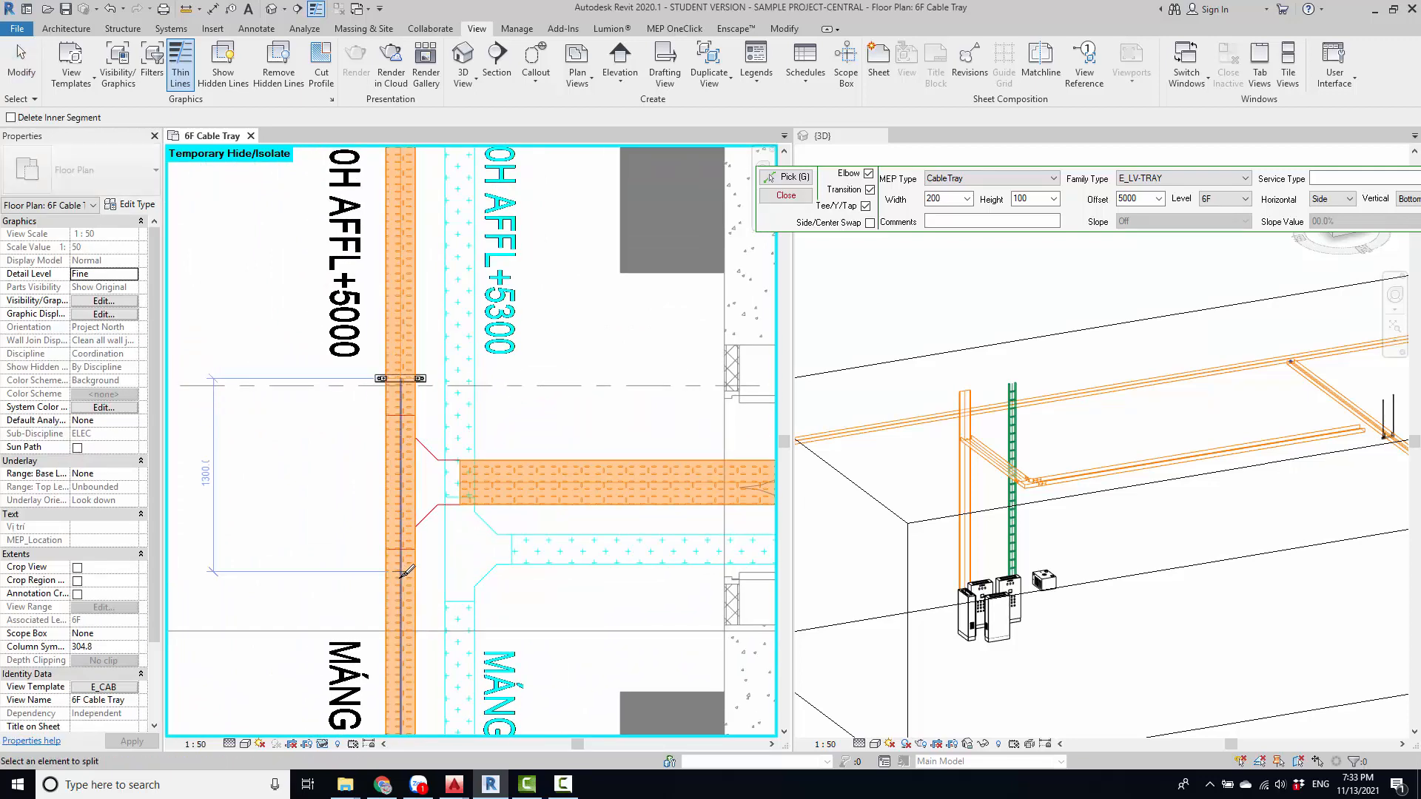
click(406, 571)
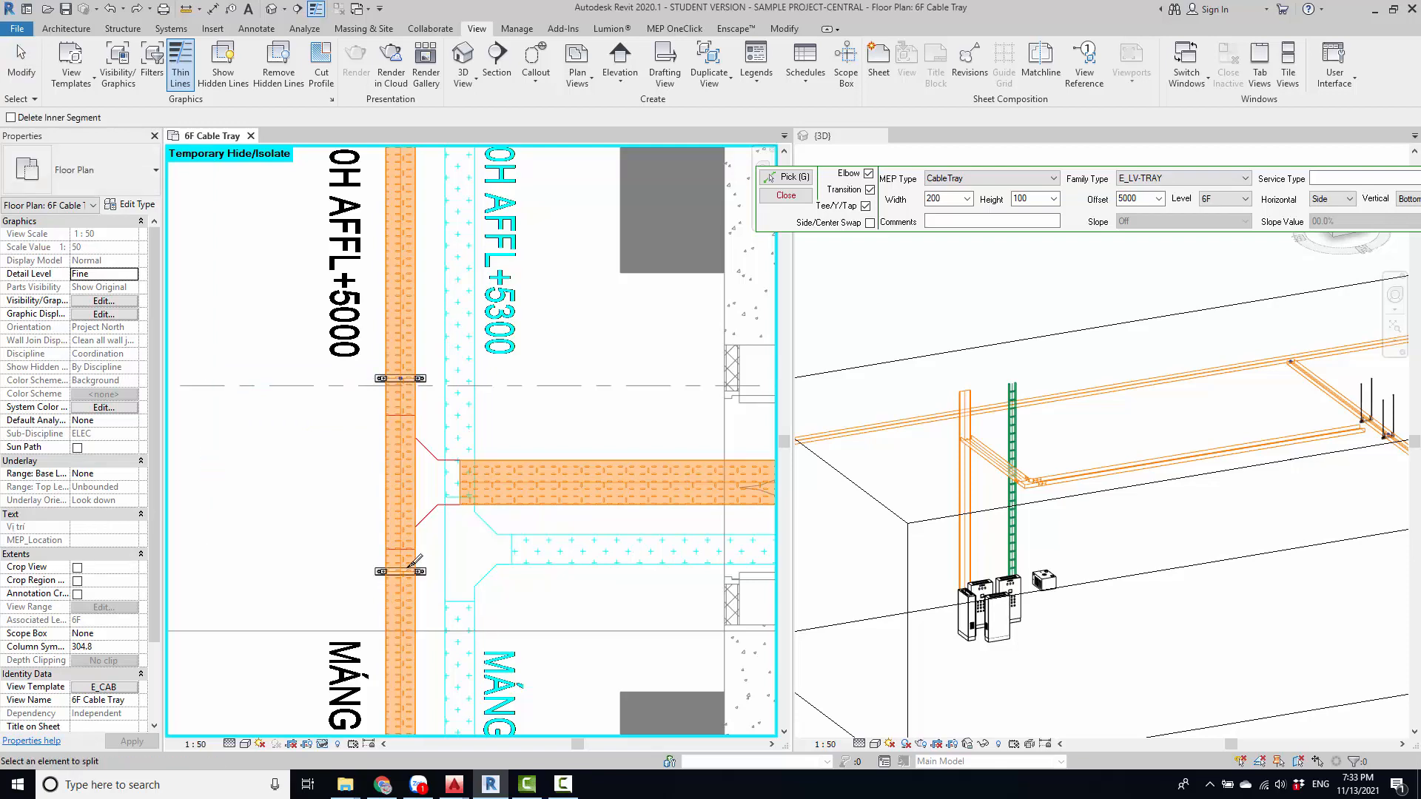
- Set the width of the split middle tray segment at the KHO junction to 300 mm
click(408, 478)
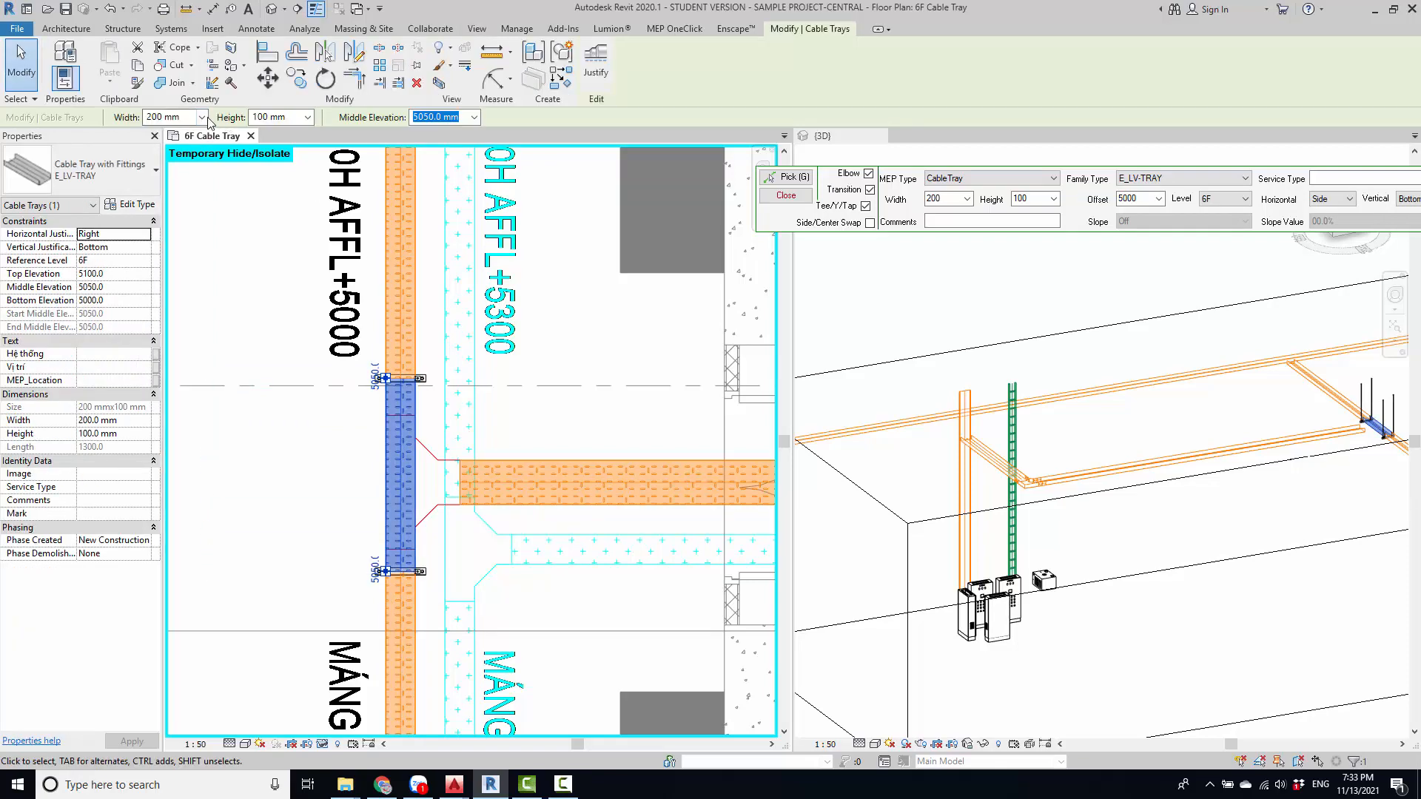
click(202, 117)
click(162, 265)
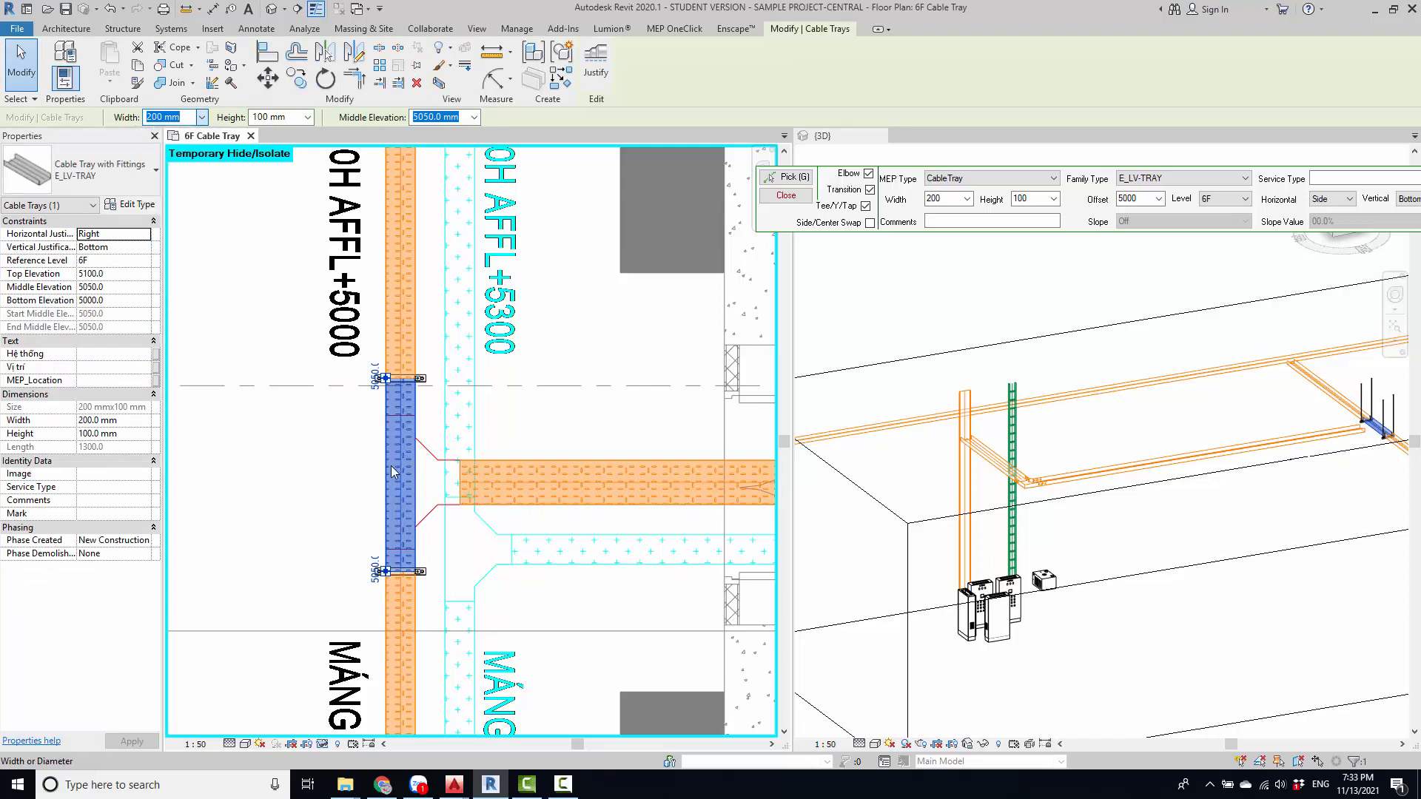
scroll(415, 464, up, 4)
key(Escape)
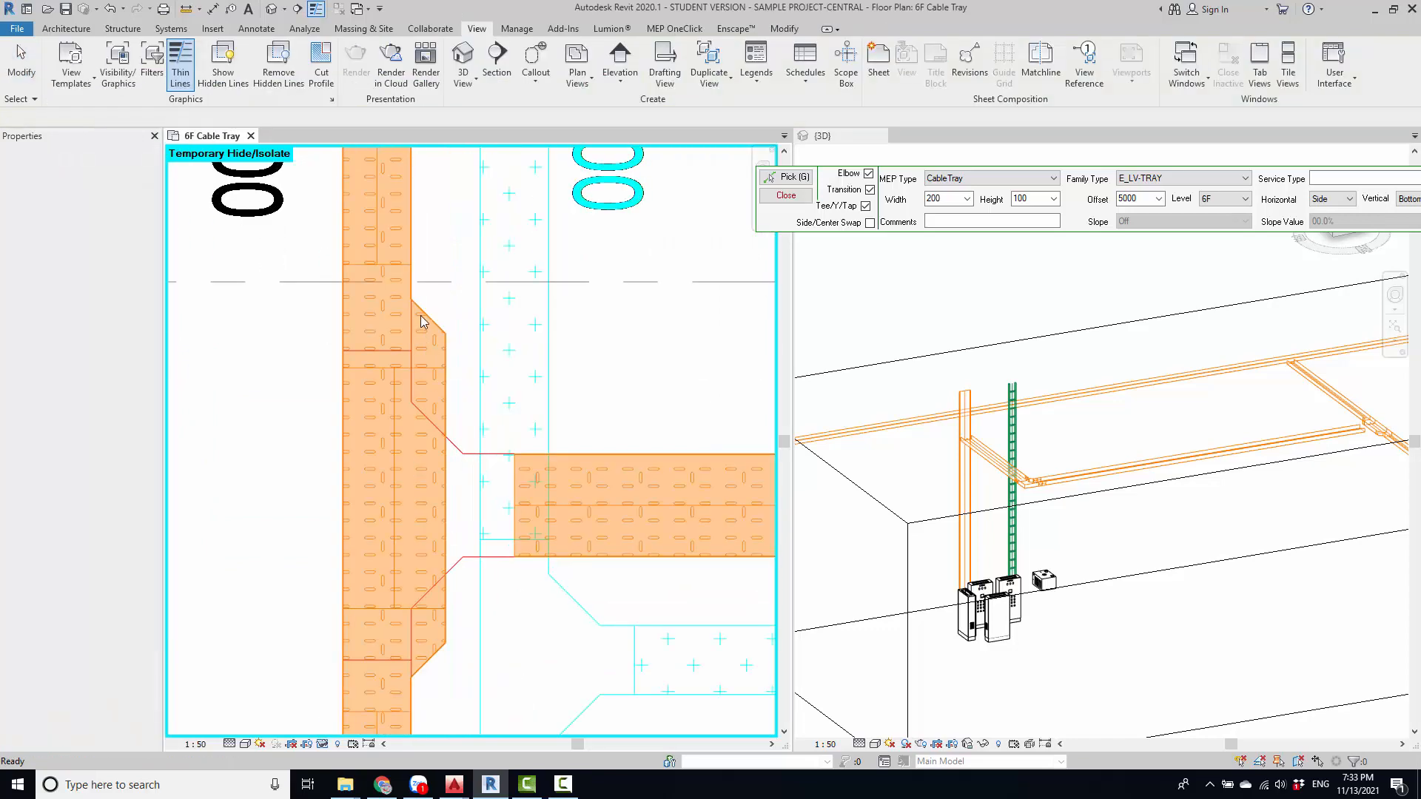
- Check the fitting types available for the reducer above the widened tray segment
click(420, 316)
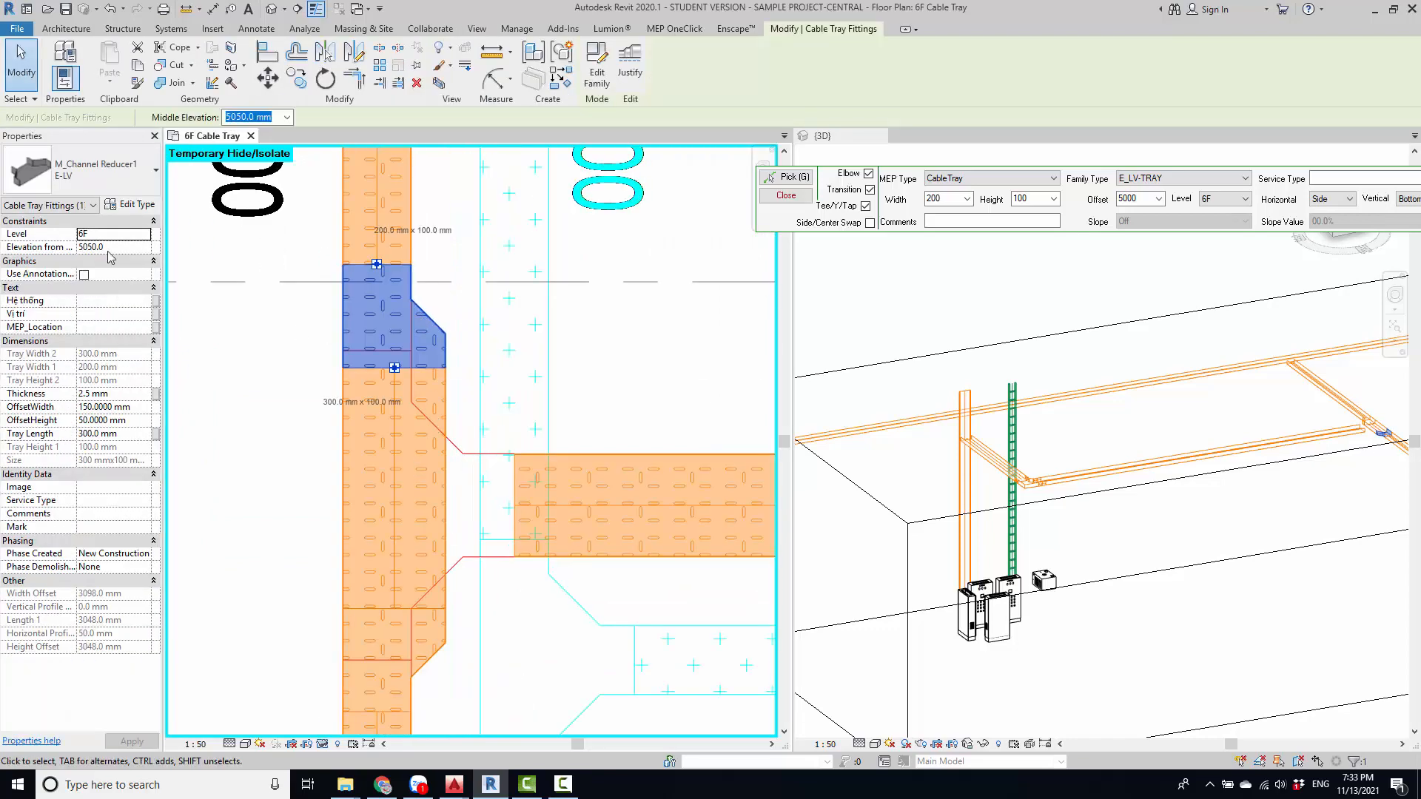
click(87, 182)
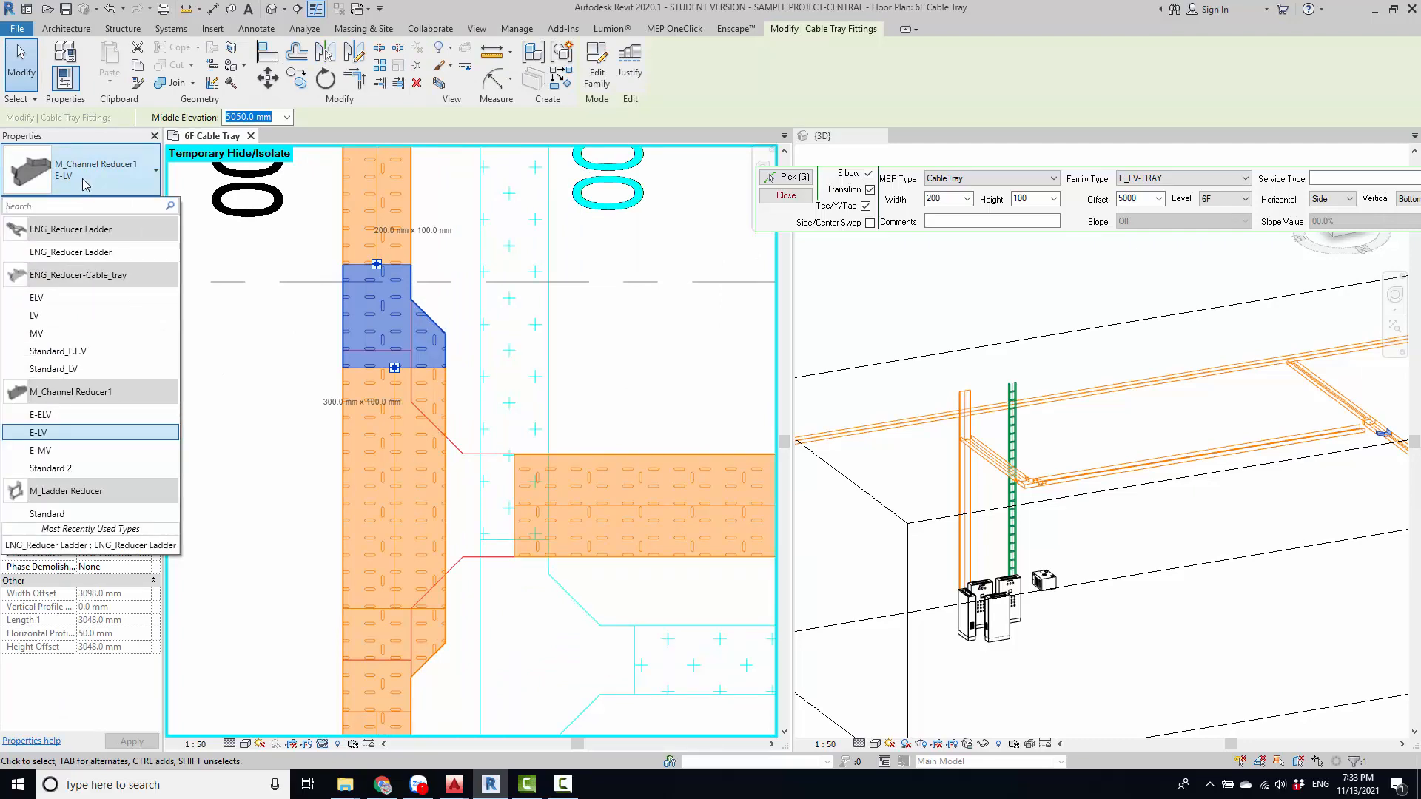
click(70, 254)
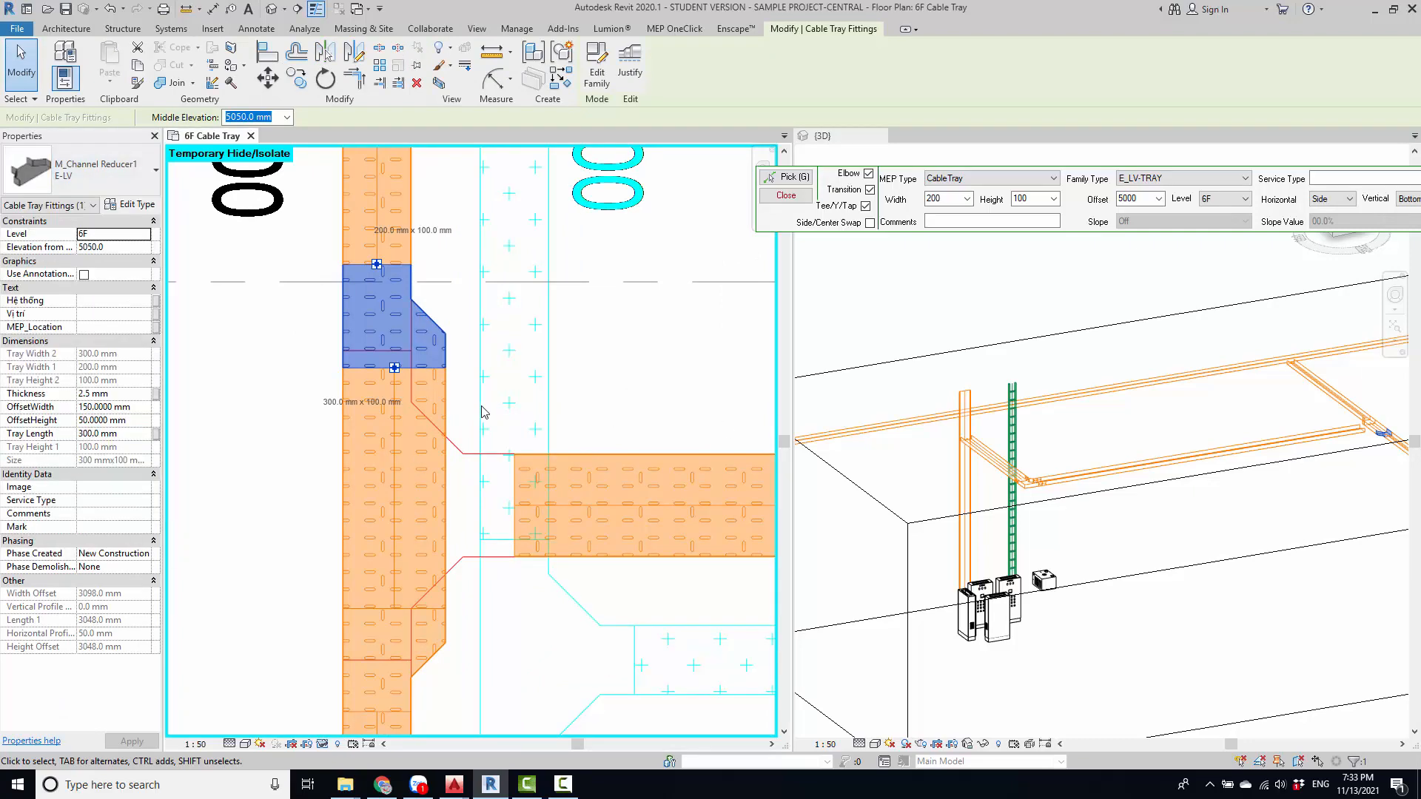
- Set the Transition fitting of the E_LV-TRAY cable tray type to ENG_Reducer-Cable_tray: Standard_LV
key(Escape)
click(441, 392)
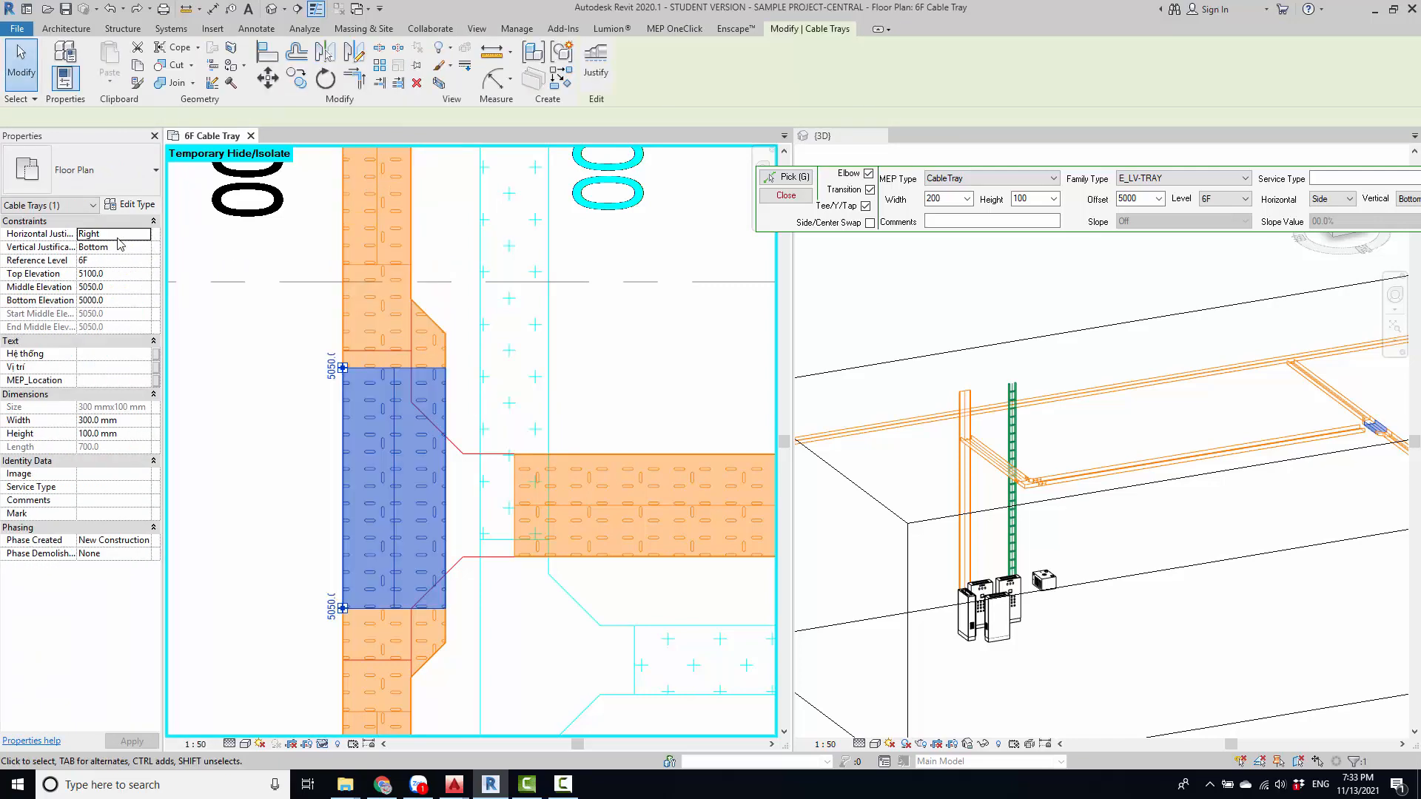
key(Escape)
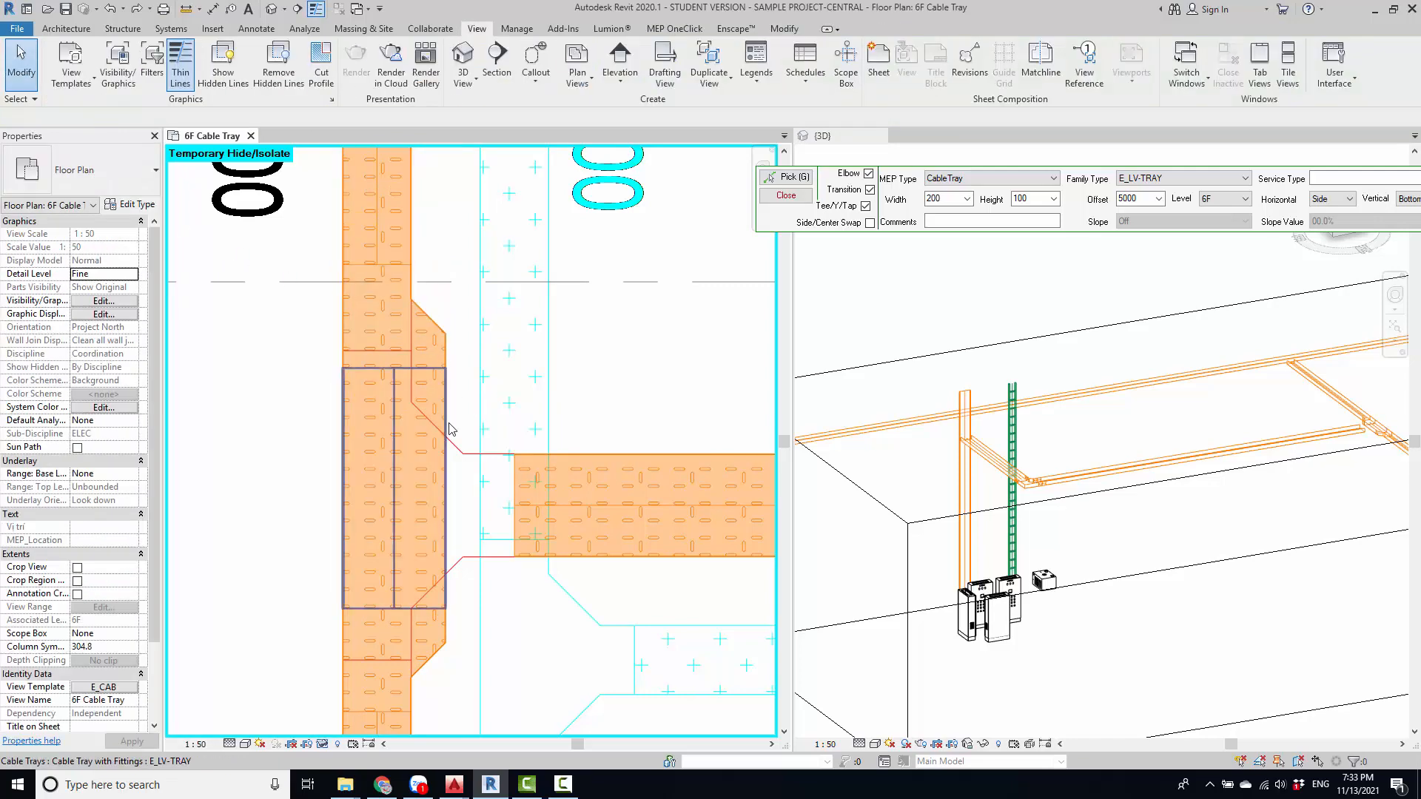
click(447, 428)
click(130, 204)
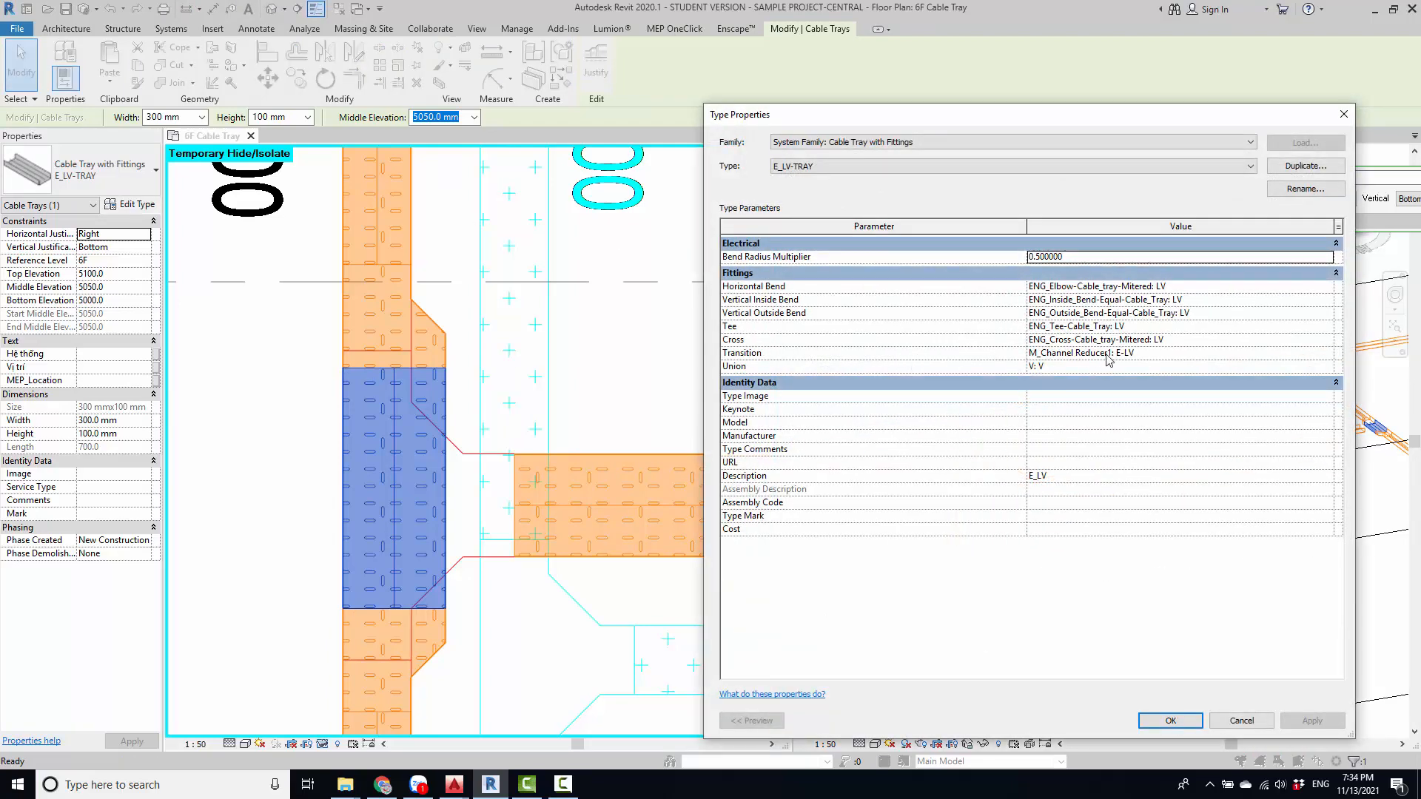
click(1290, 359)
click(1331, 353)
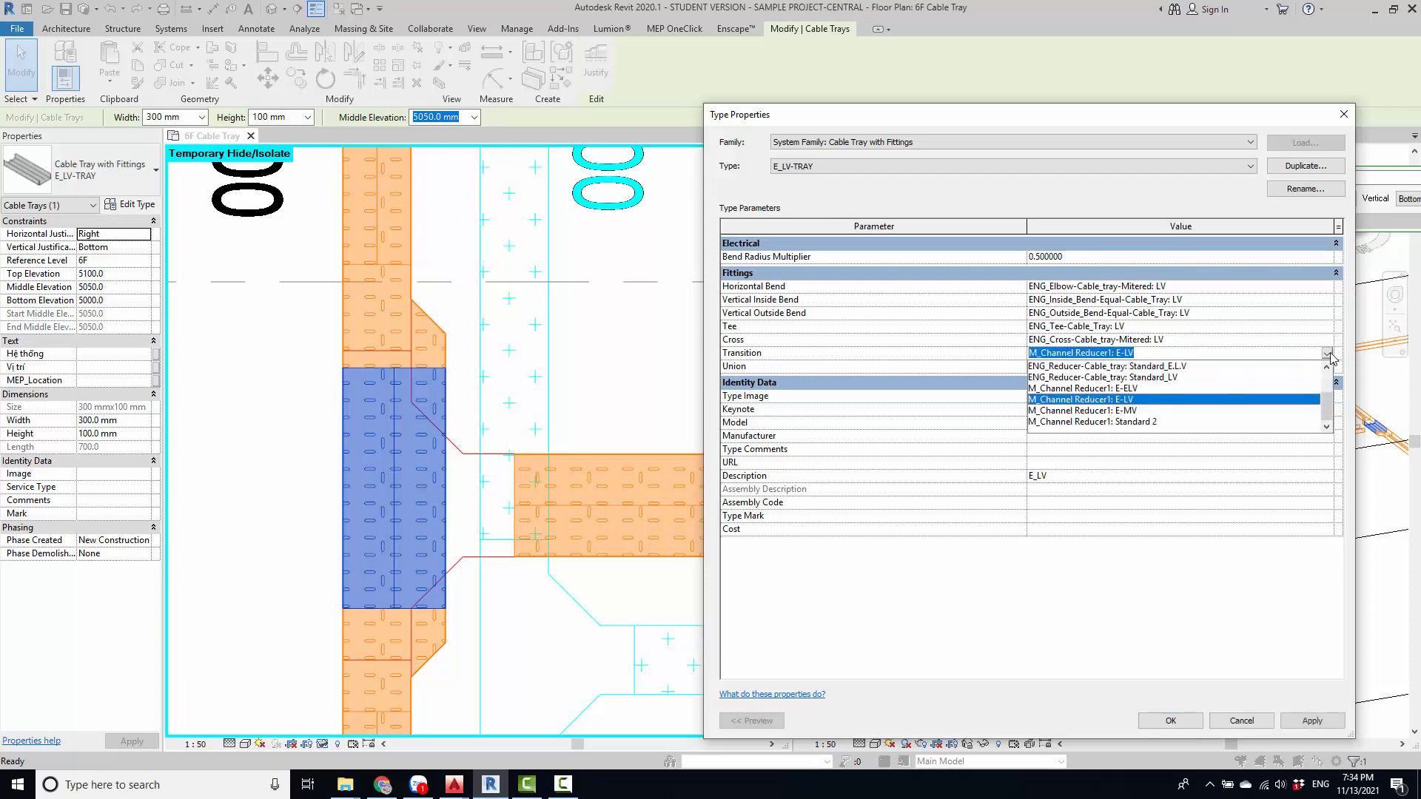
click(1089, 379)
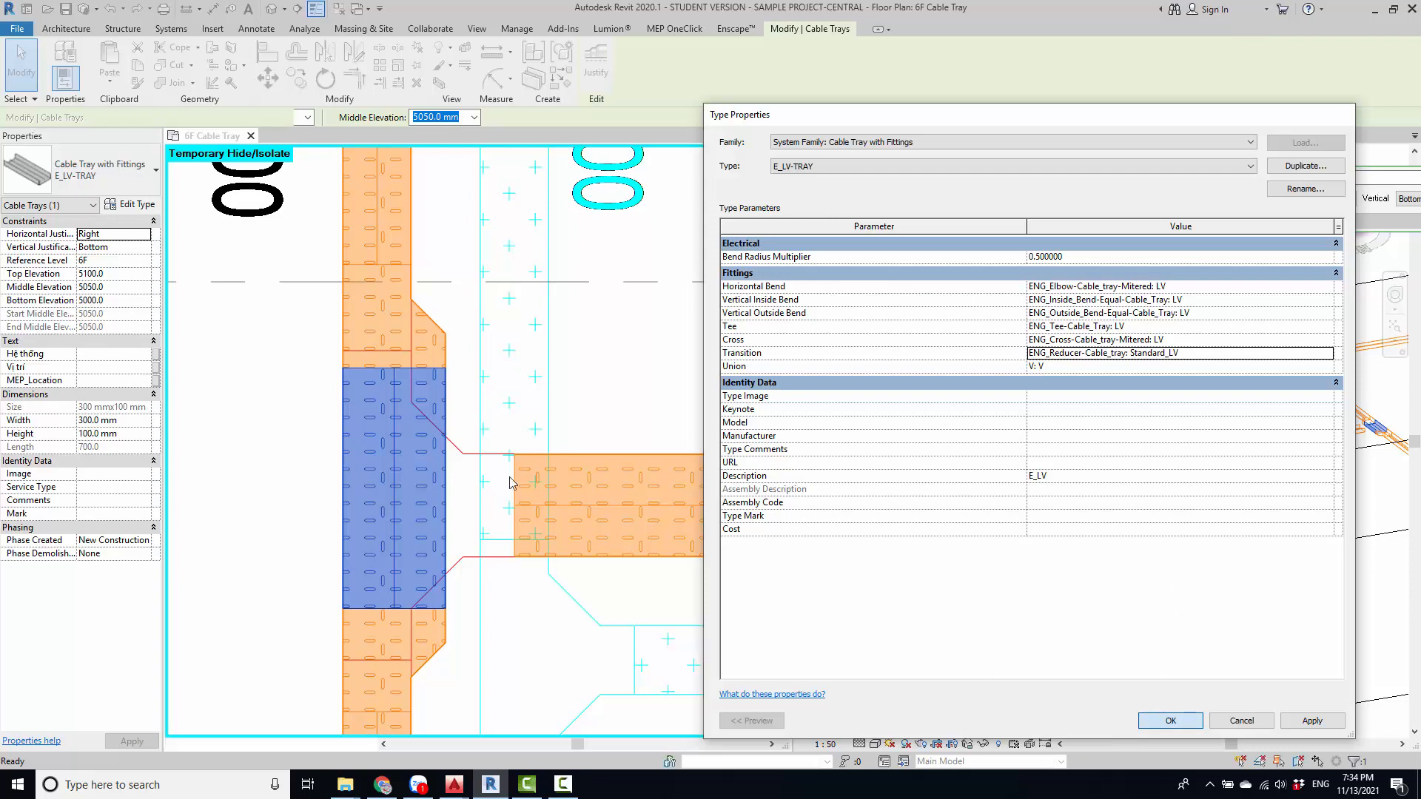
click(1168, 721)
- Delete the widened segment with its two reducers at the KHO junction and rejoin the vertical tray across the gap
scroll(459, 378, down, 2)
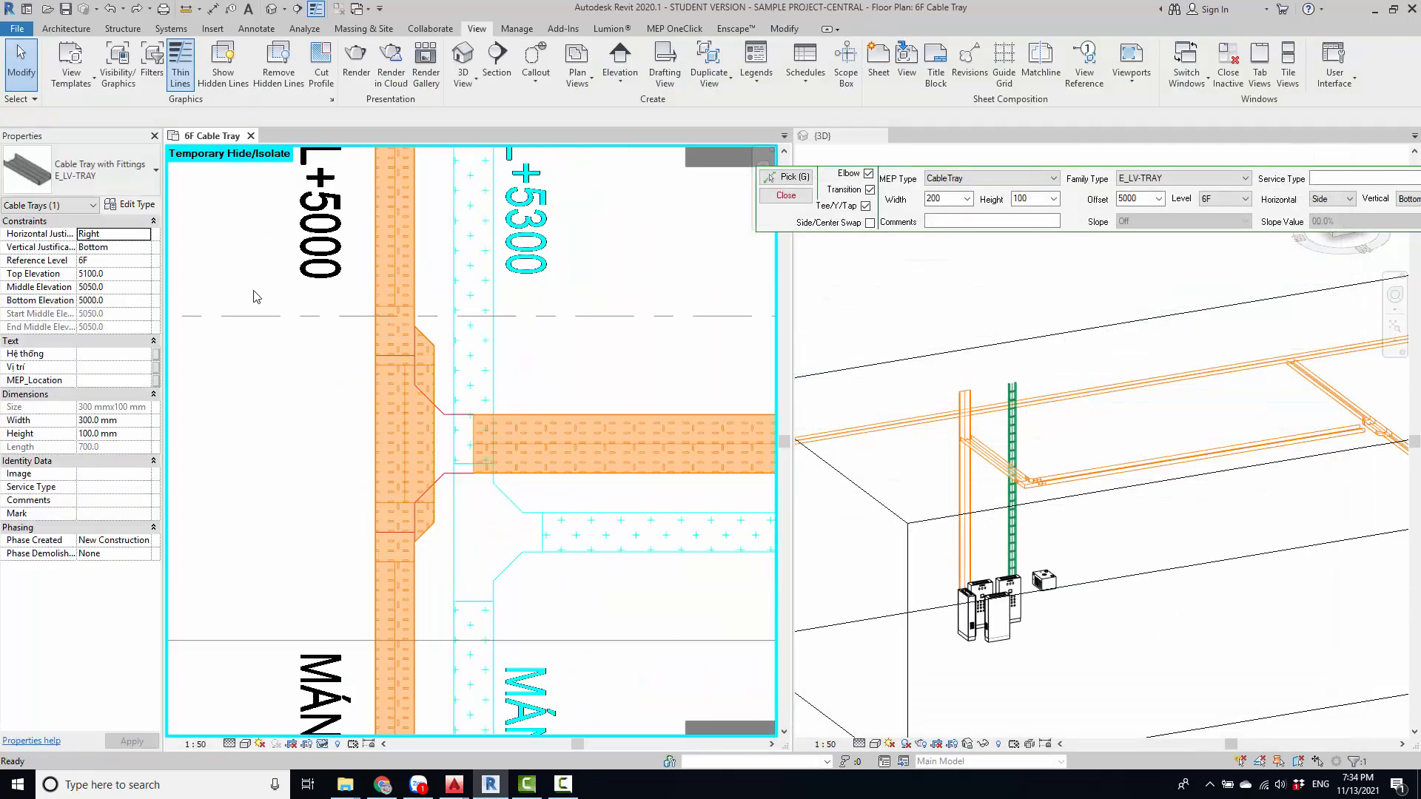
drag(231, 259, 481, 578)
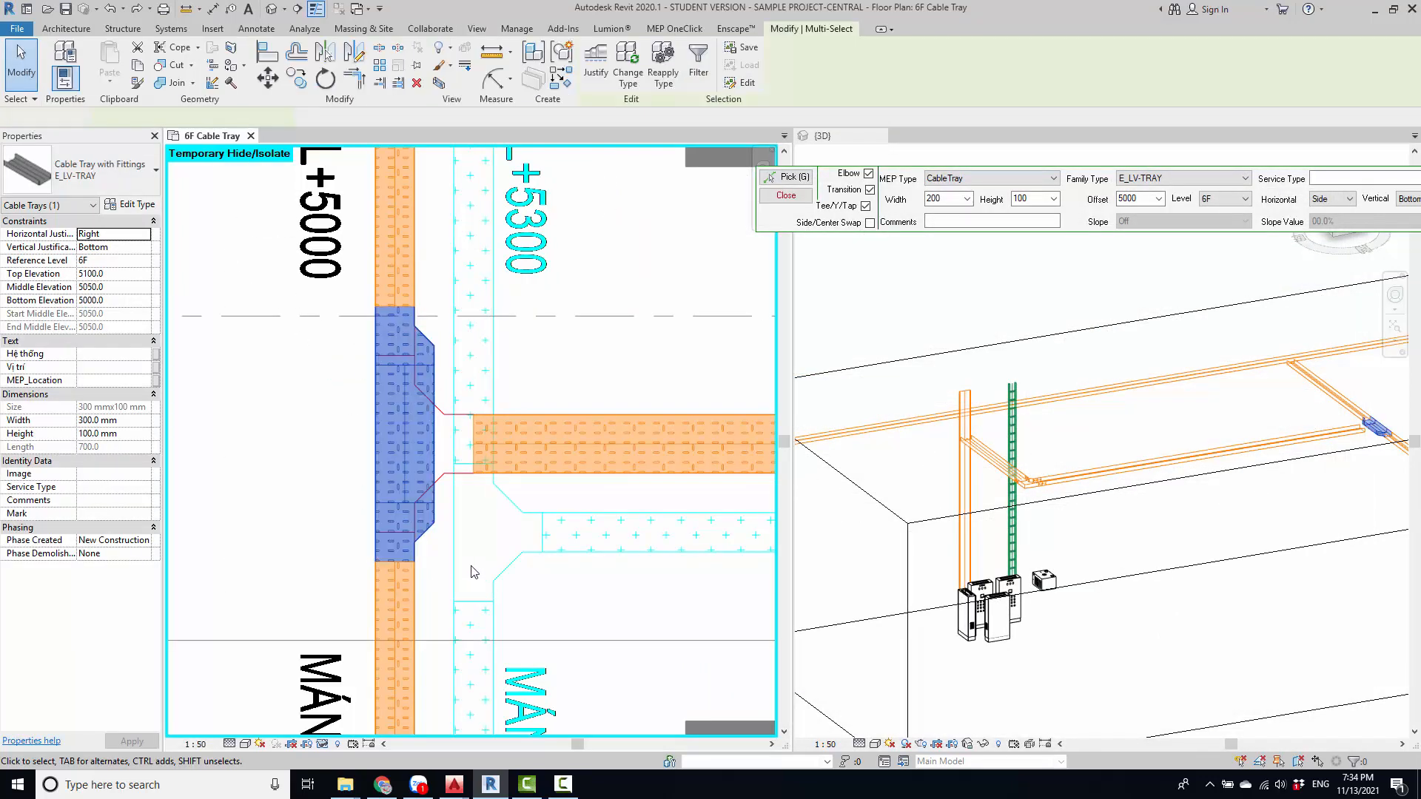
key(Delete)
click(393, 222)
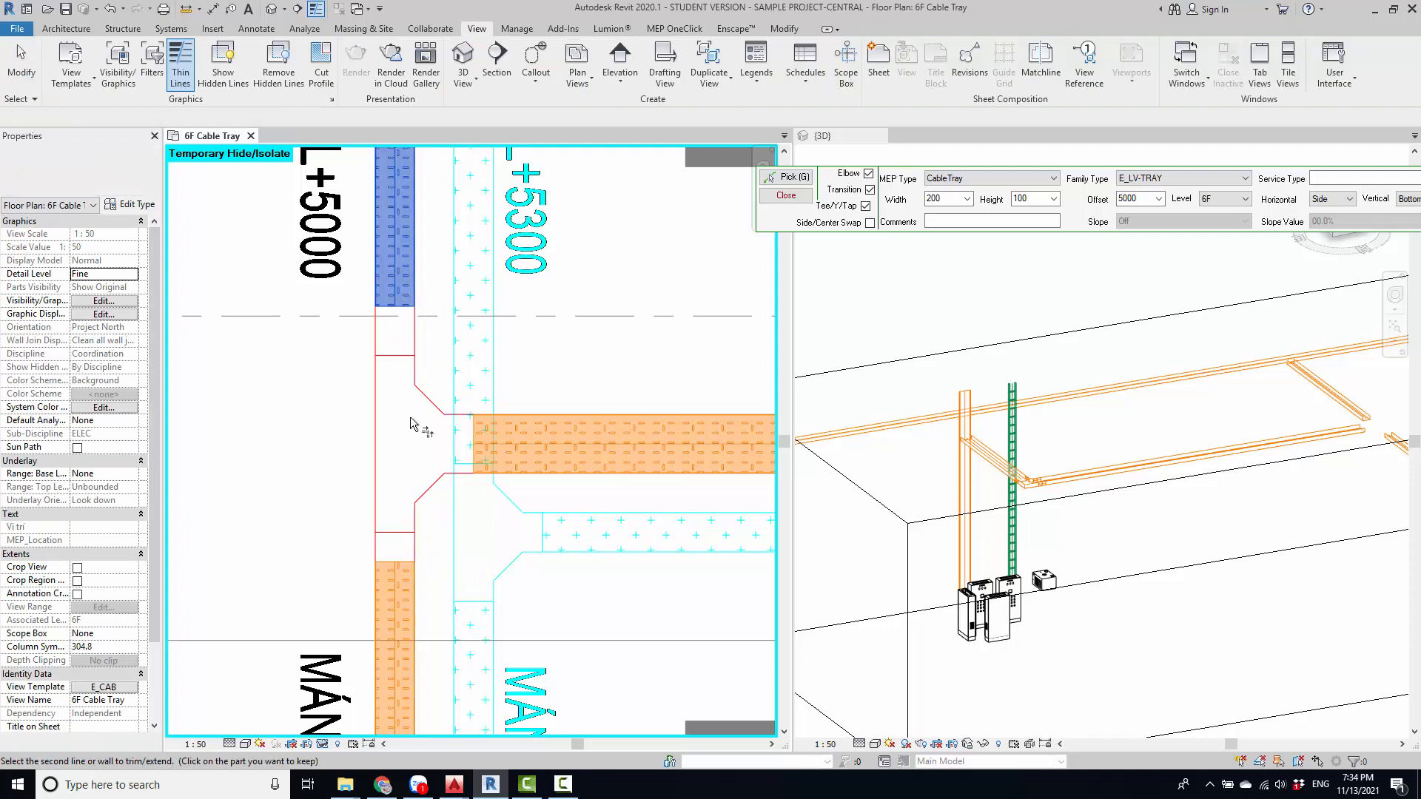
click(392, 585)
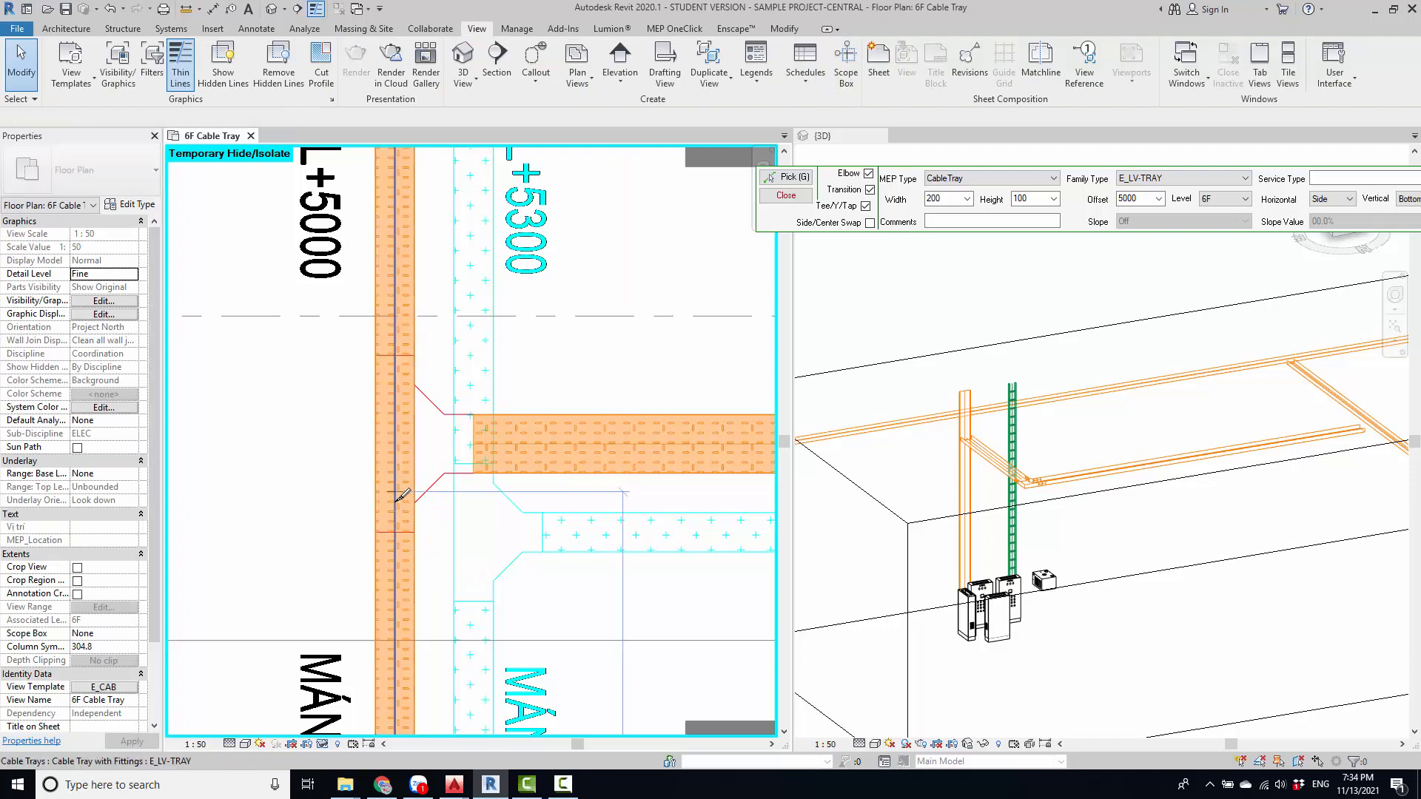
- Split the vertical tray above and below the KHO junction, about 1180 mm apart, and set the middle segment's width to 300 mm
click(403, 463)
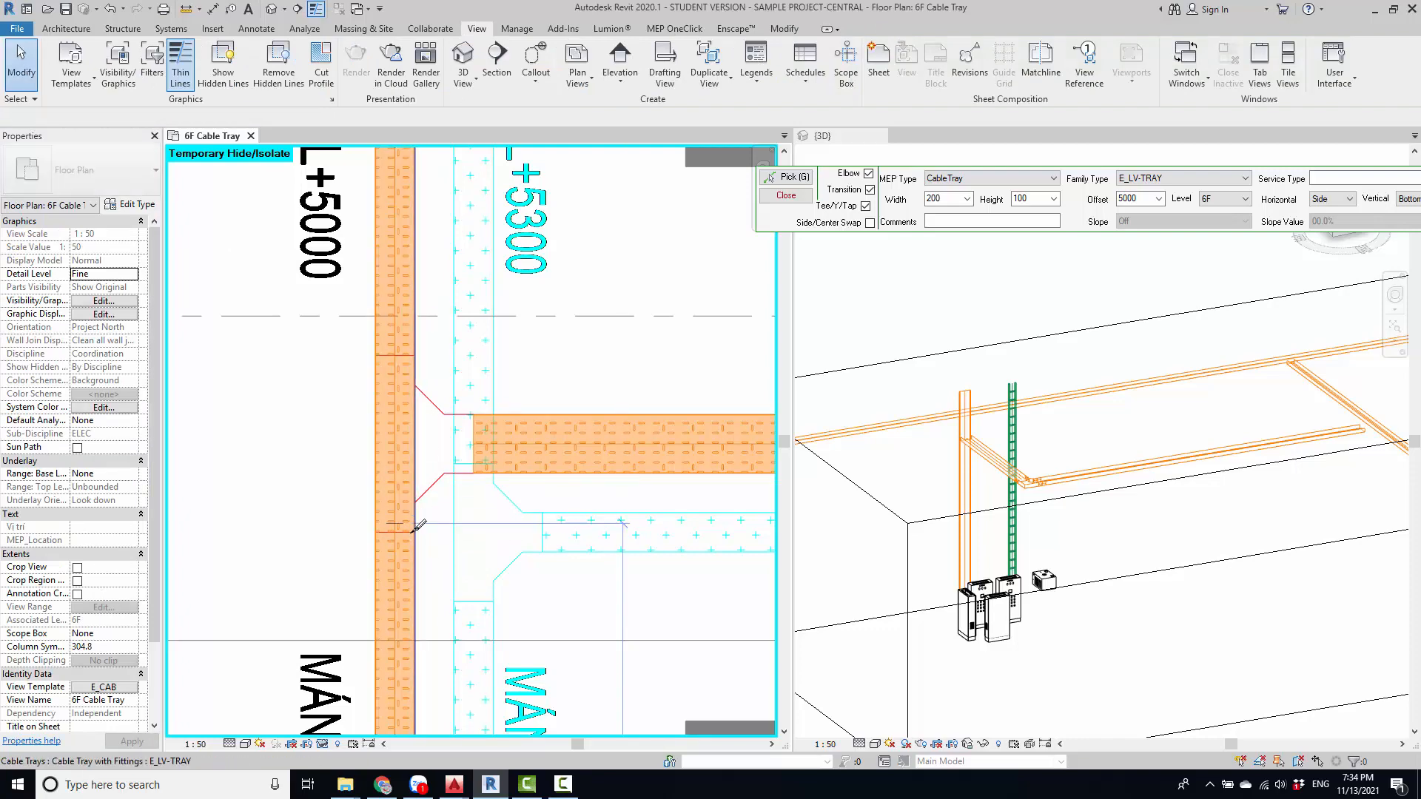
click(407, 397)
click(117, 166)
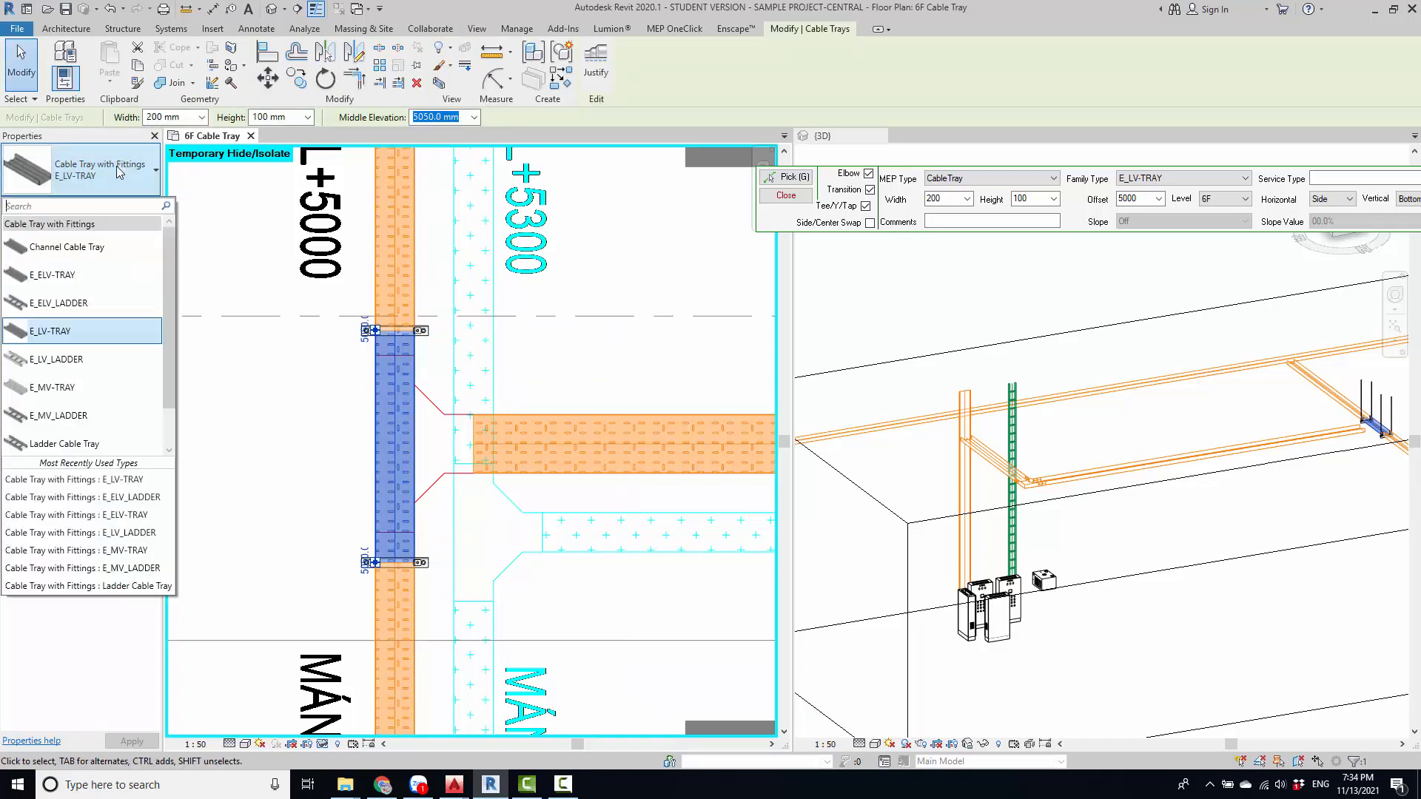
click(117, 166)
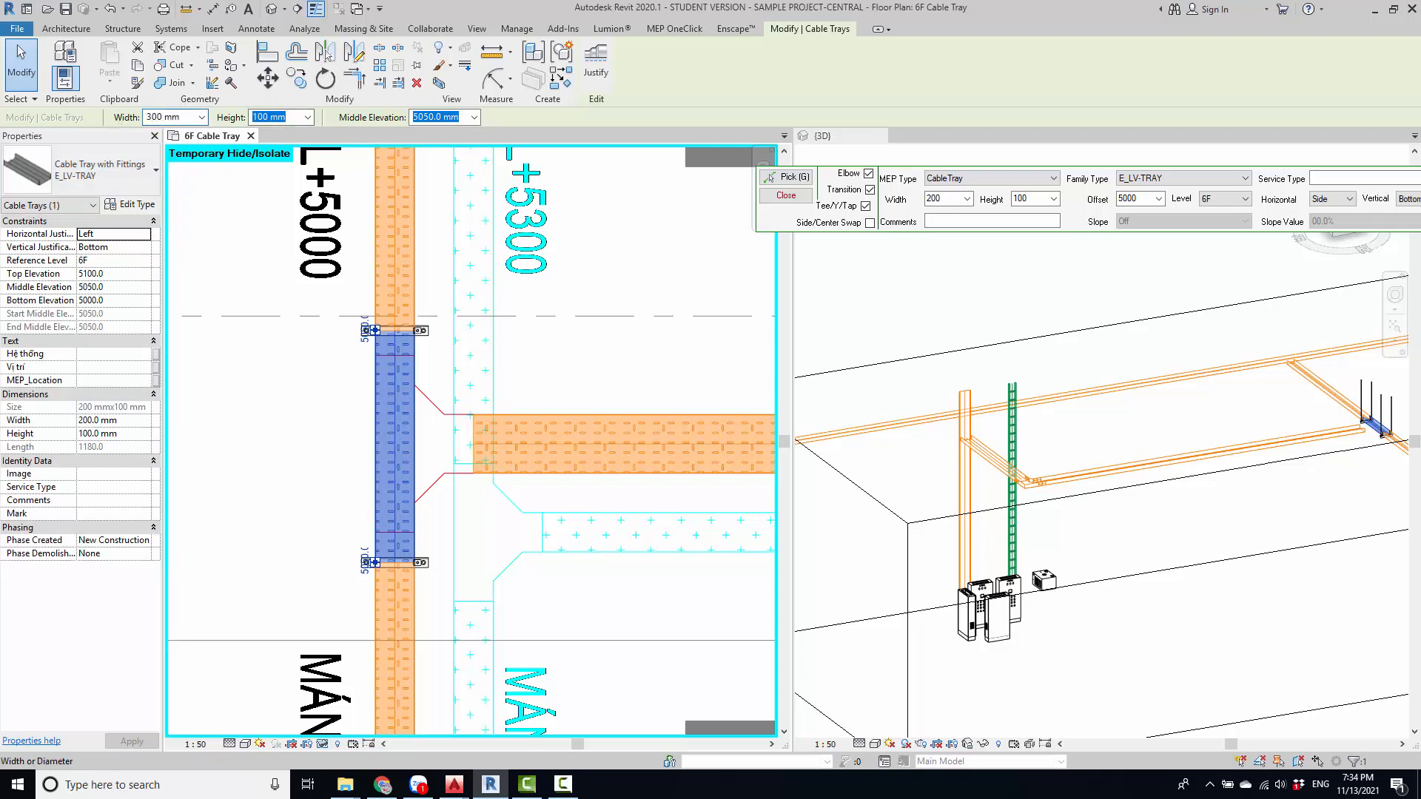
key(Escape)
scroll(433, 427, up, 2)
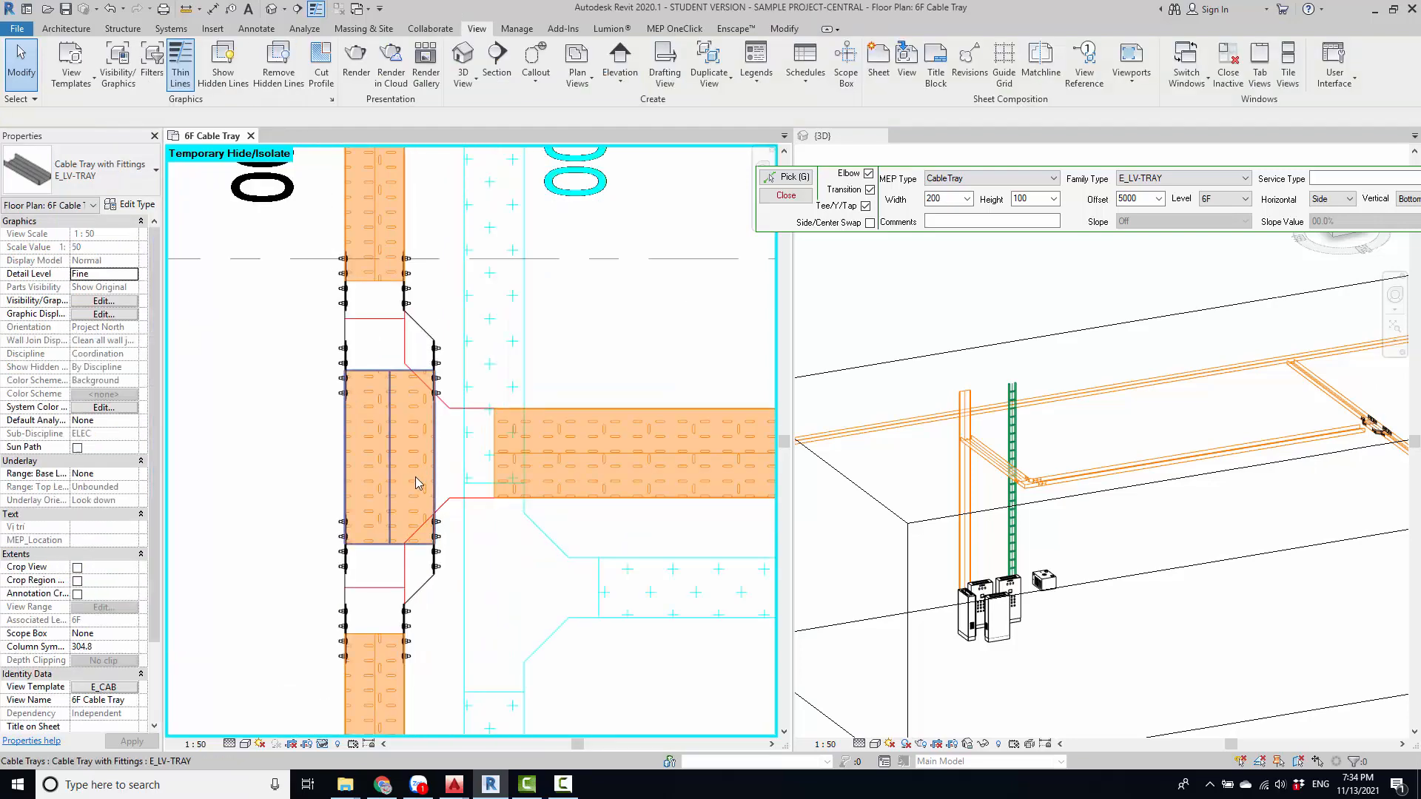
- Nudge the lower reducer downward and the upper reducer upward to lengthen the 300 mm segment at the KHO junction
scroll(415, 476, down, 2)
middle_drag(421, 474, 420, 362)
drag(293, 359, 479, 540)
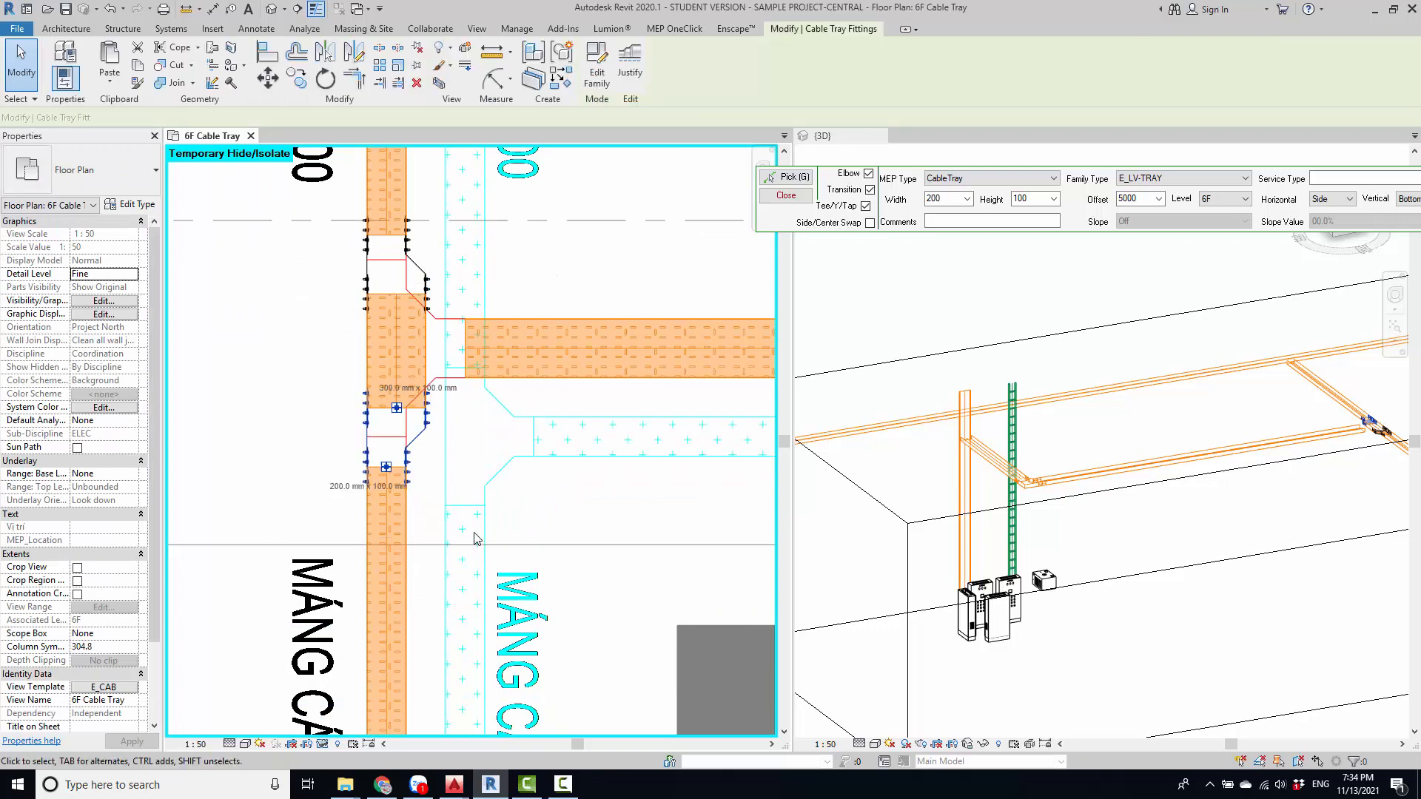
key(Down)
key(Down)
key(Down)
key(Down)
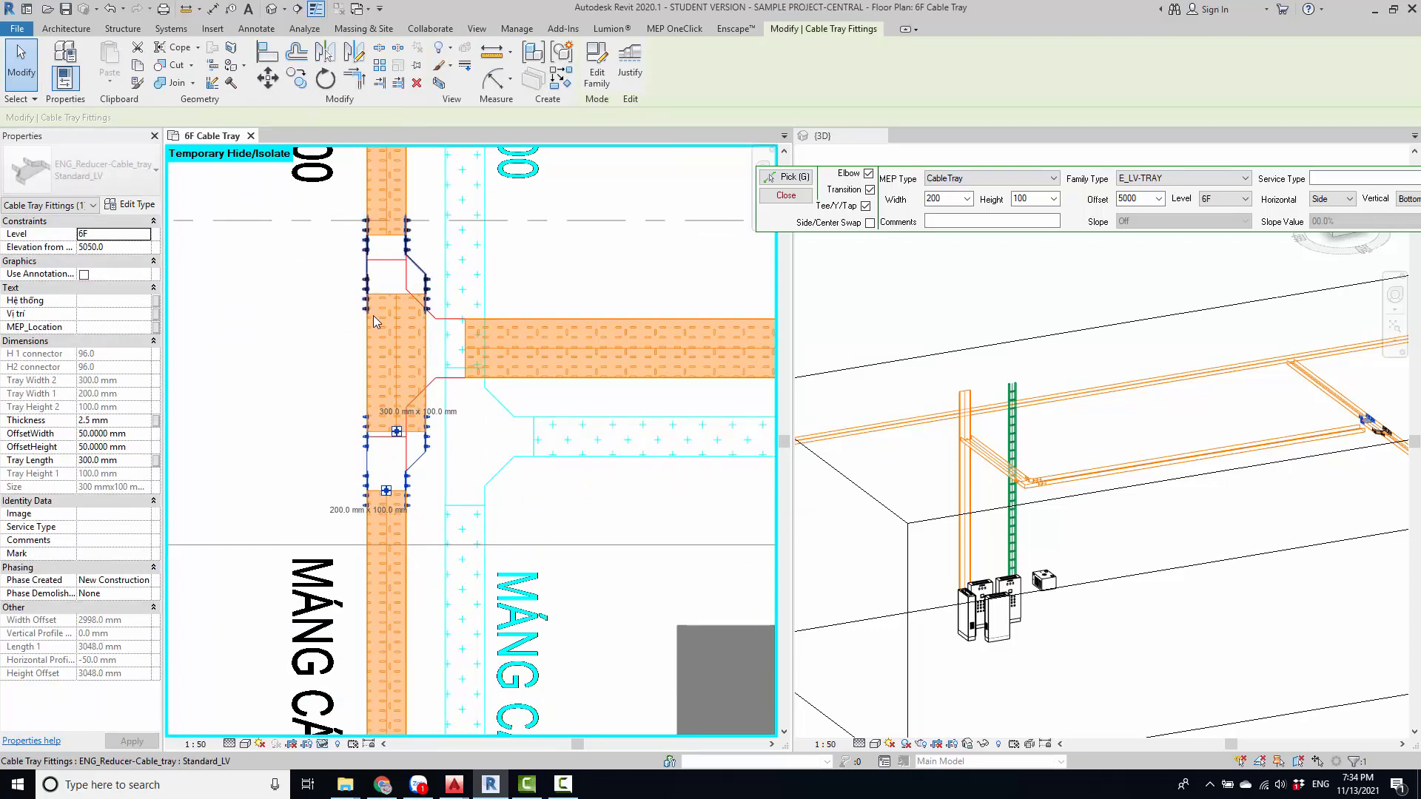
middle_drag(385, 332, 429, 505)
drag(250, 290, 521, 521)
key(Up)
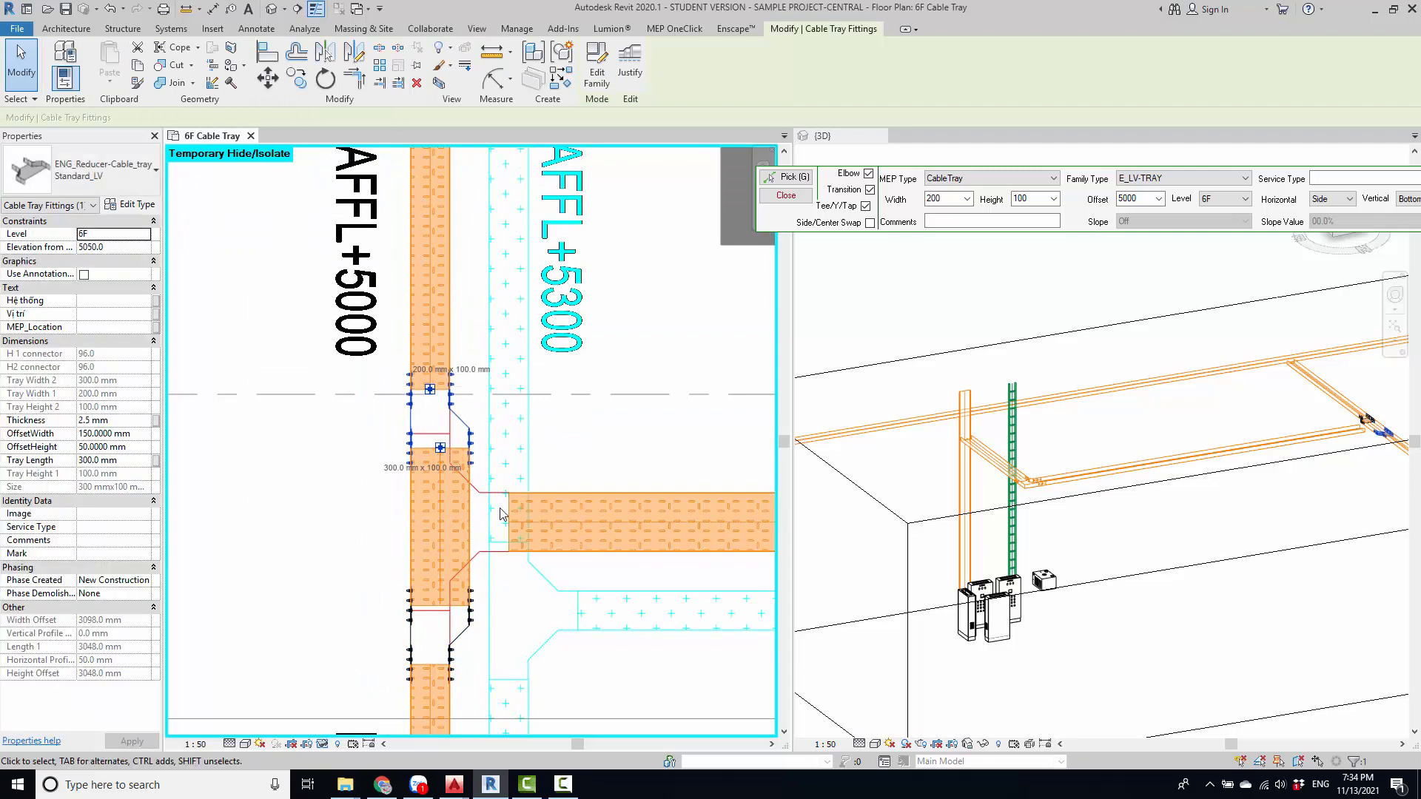
- Try to extend the horizontal KHO corridor tray to the widened vertical segment with Trim/Extend Multiple Elements
key(Escape)
click(782, 29)
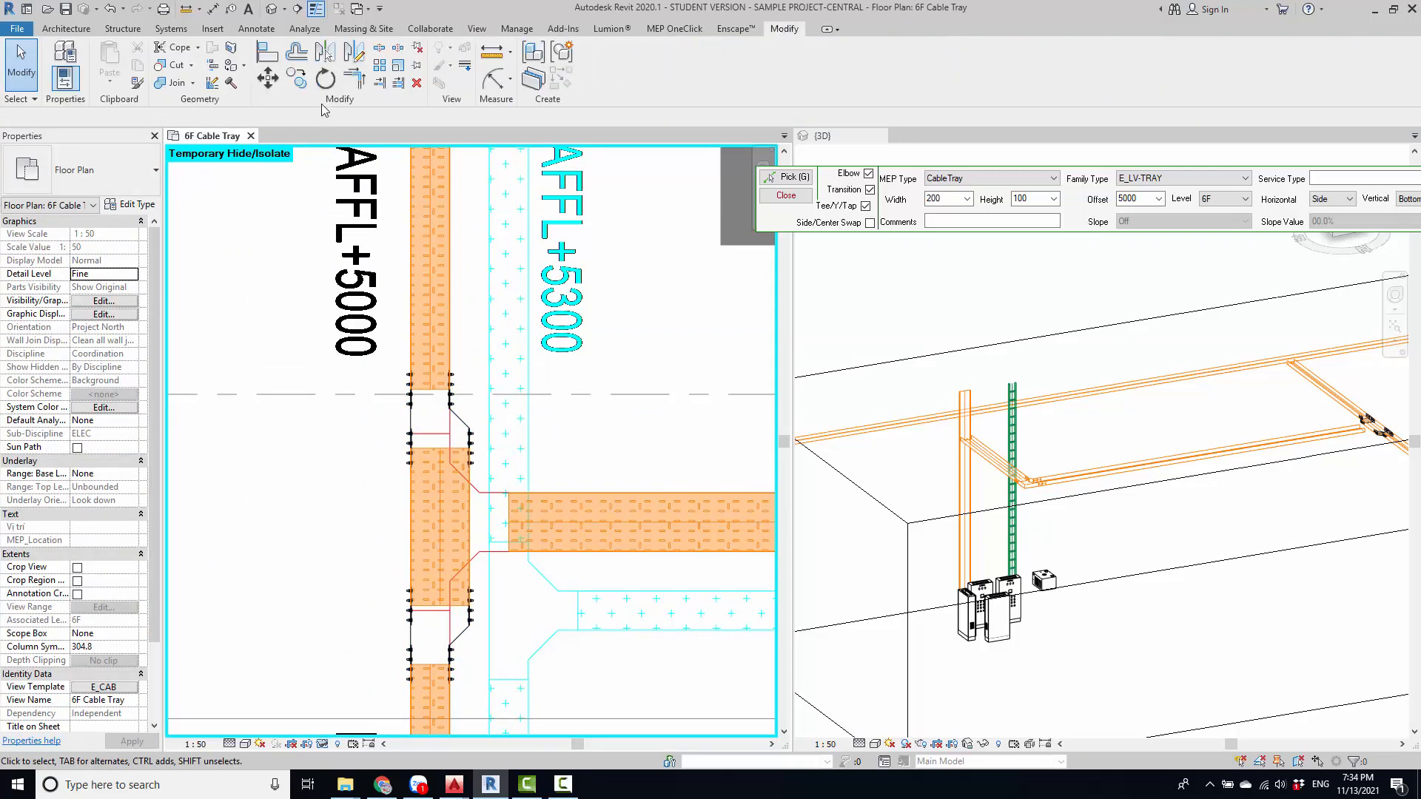
click(392, 86)
click(430, 497)
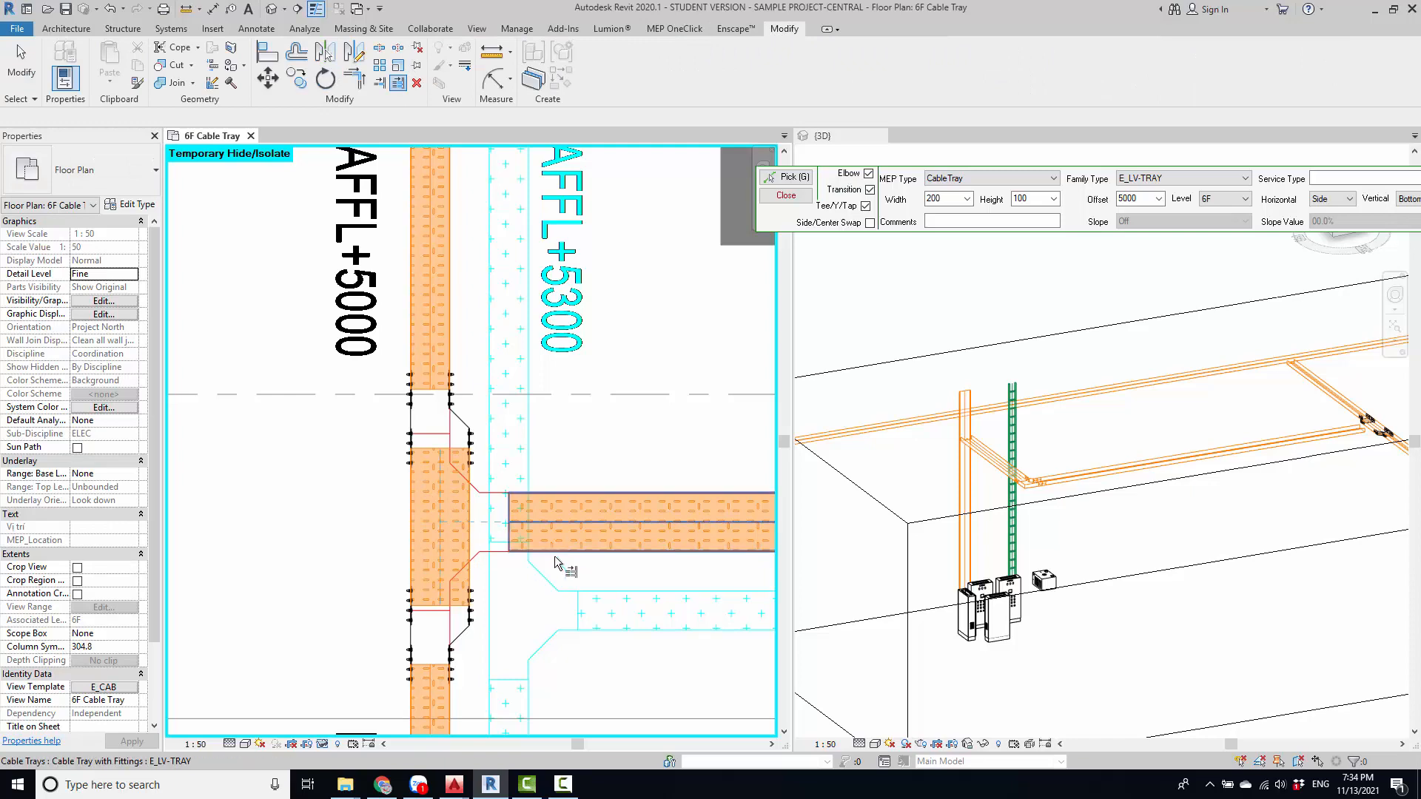
click(559, 525)
key(Escape)
key(Escape)
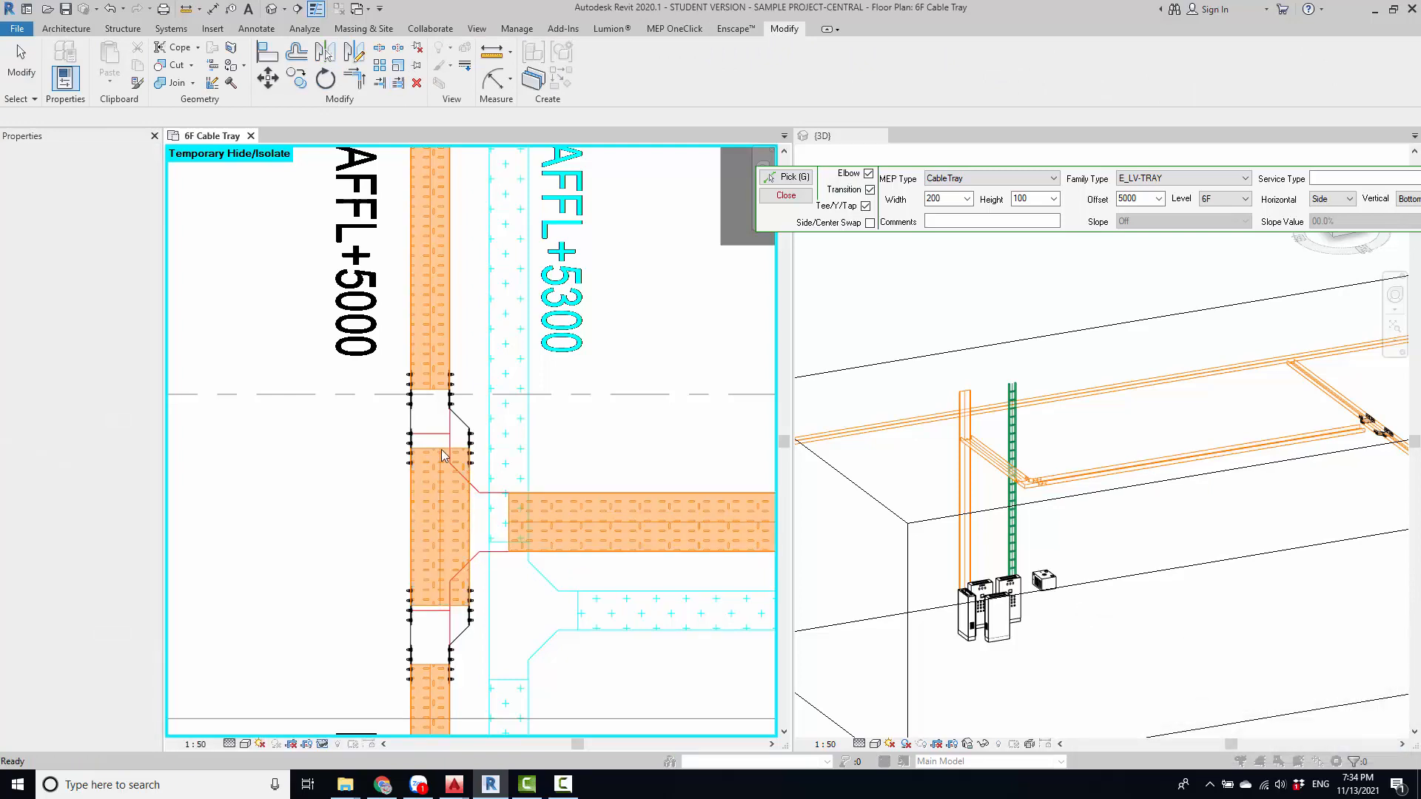
- Move the two reducers further apart to leave more room for the tee on the 300 mm segment
scroll(427, 436, down, 2)
drag(279, 325, 511, 483)
key(Up)
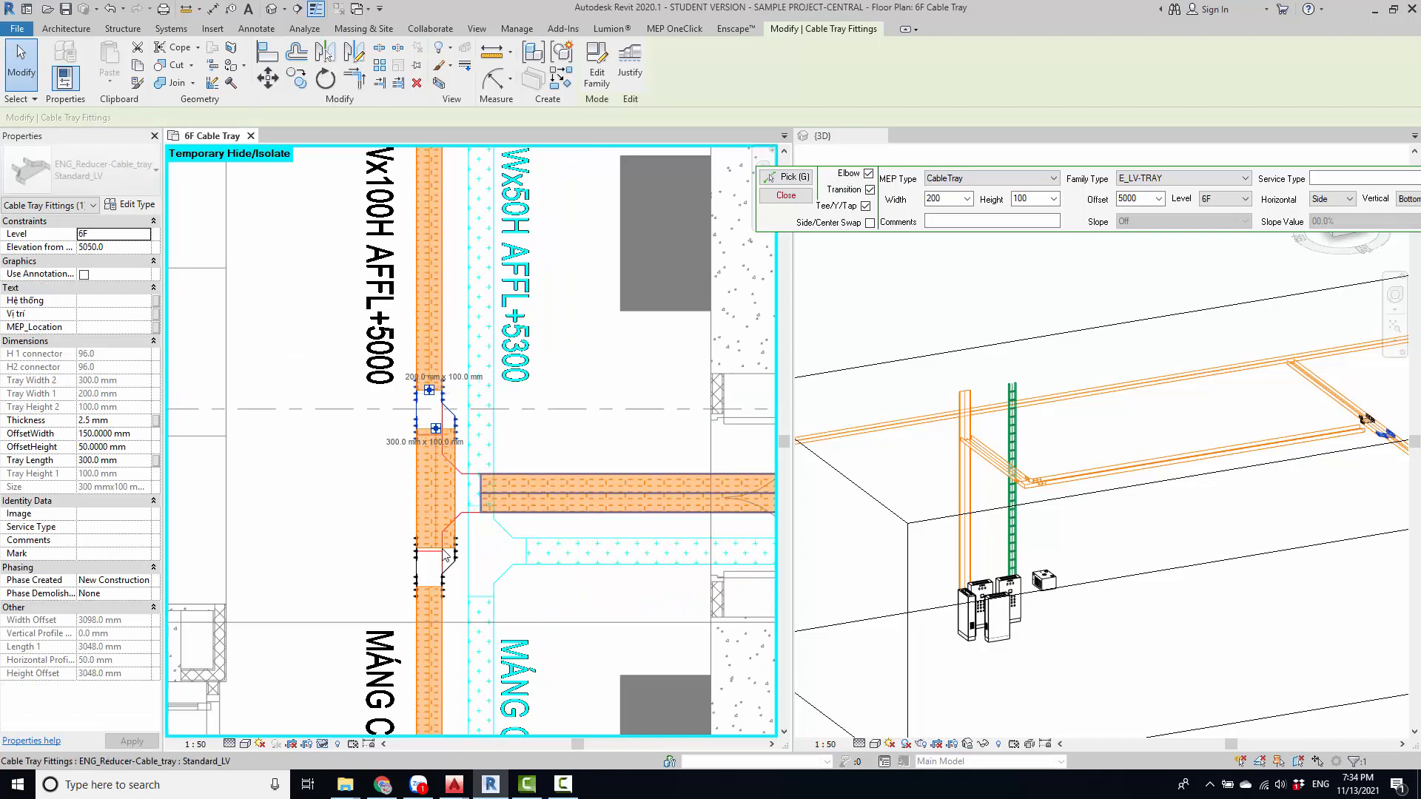
middle_drag(445, 555, 424, 409)
drag(318, 344, 510, 514)
key(Down)
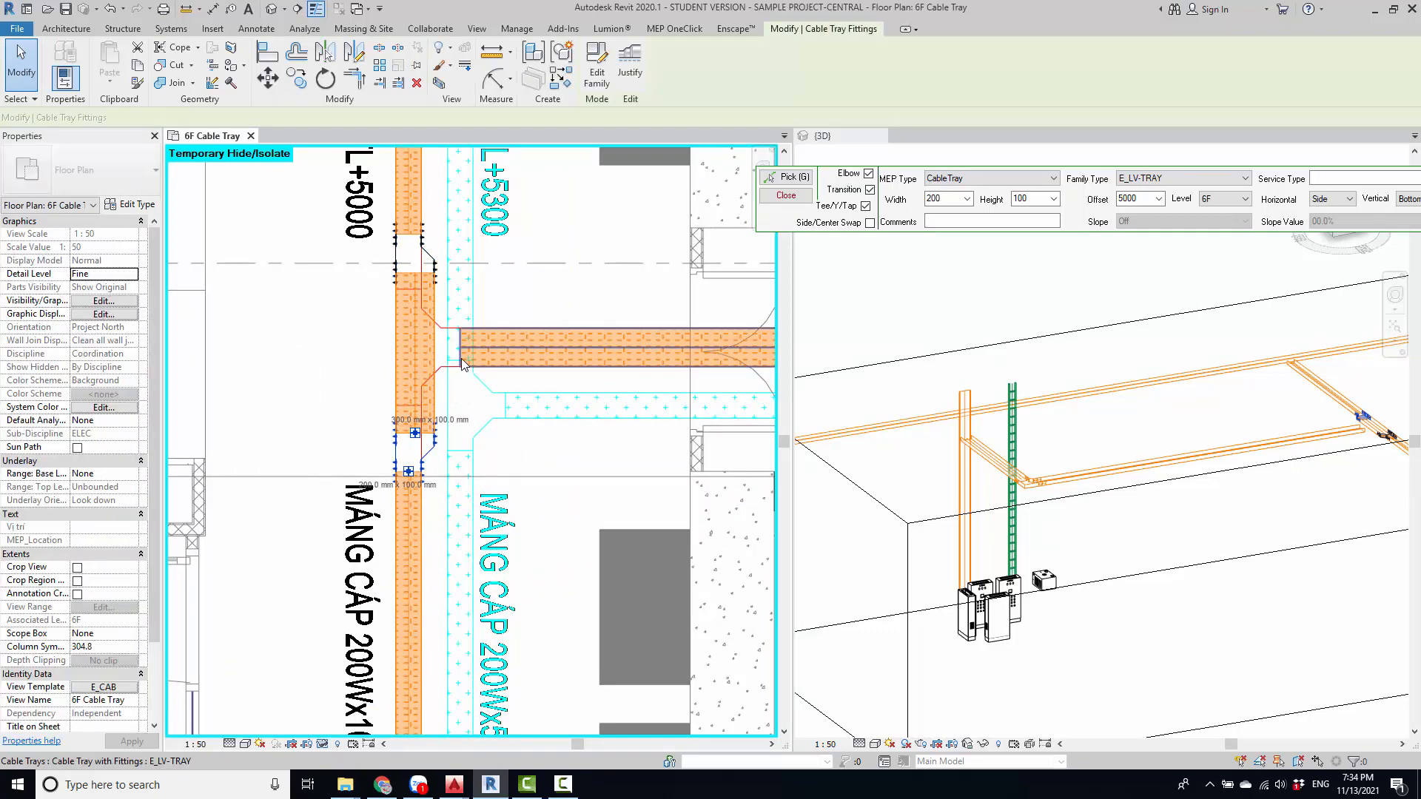
- Draw cable tray from the open end of the KHO corridor tray into the 300 mm vertical segment to form a tee
click(619, 249)
click(480, 344)
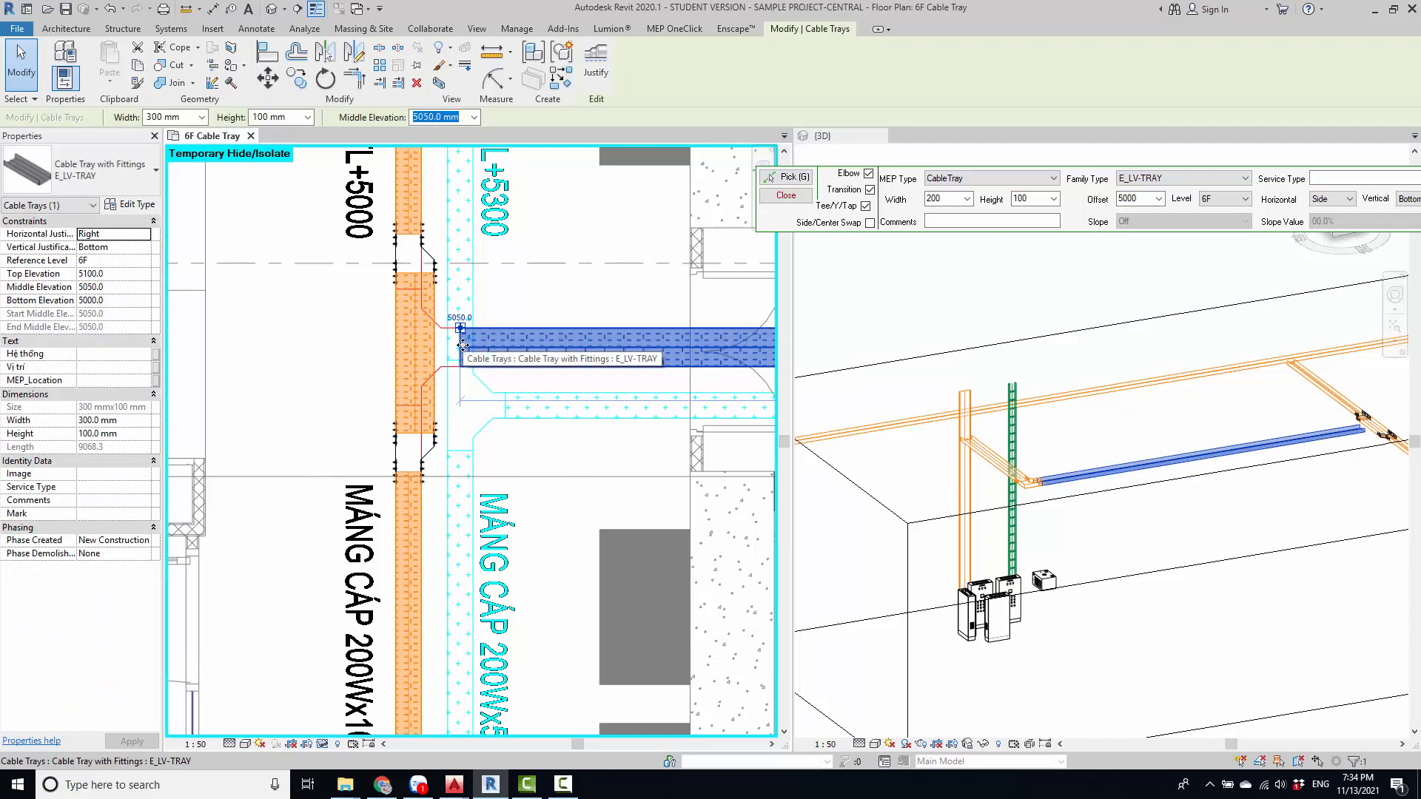
right_click(462, 330)
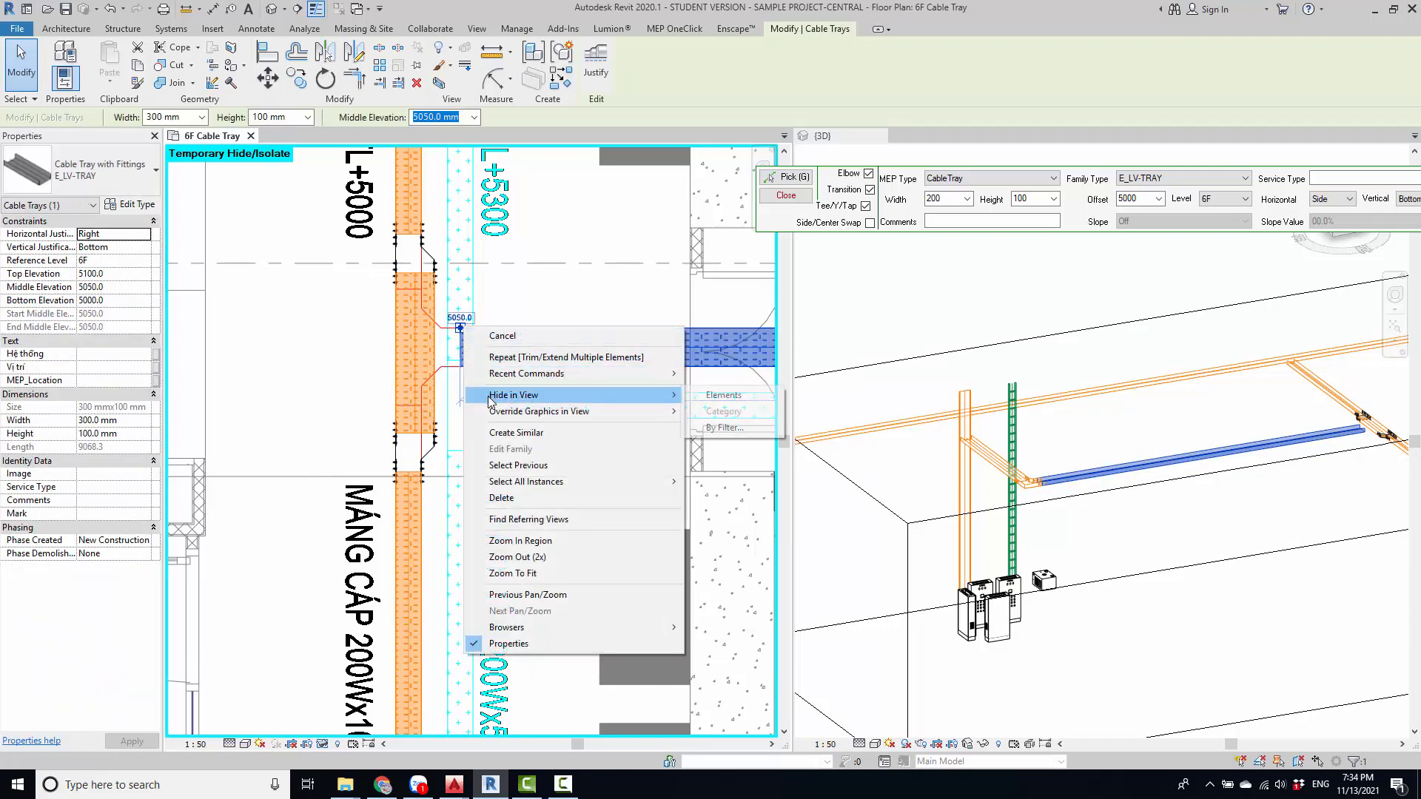
right_click(458, 327)
key(Escape)
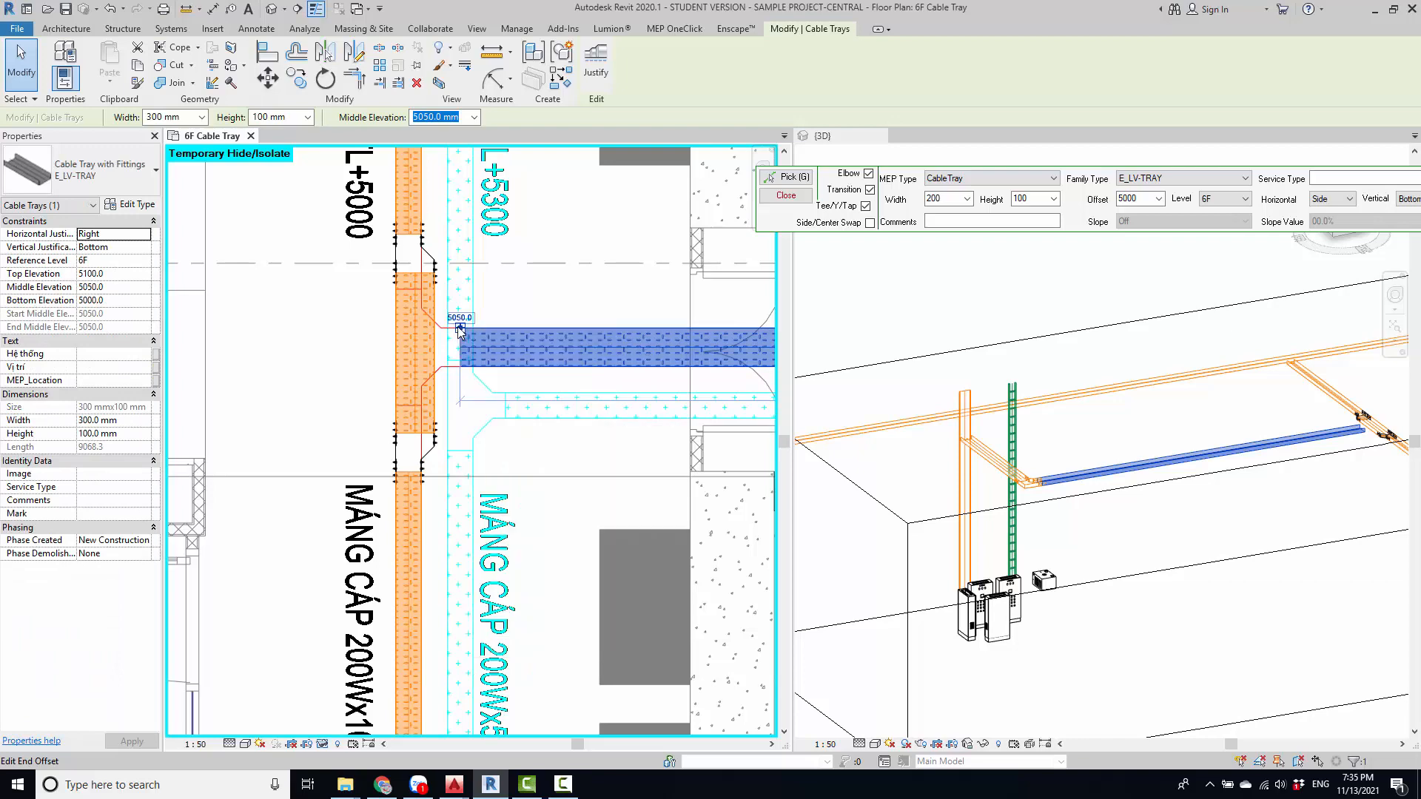
scroll(460, 328, up, 3)
right_click(460, 328)
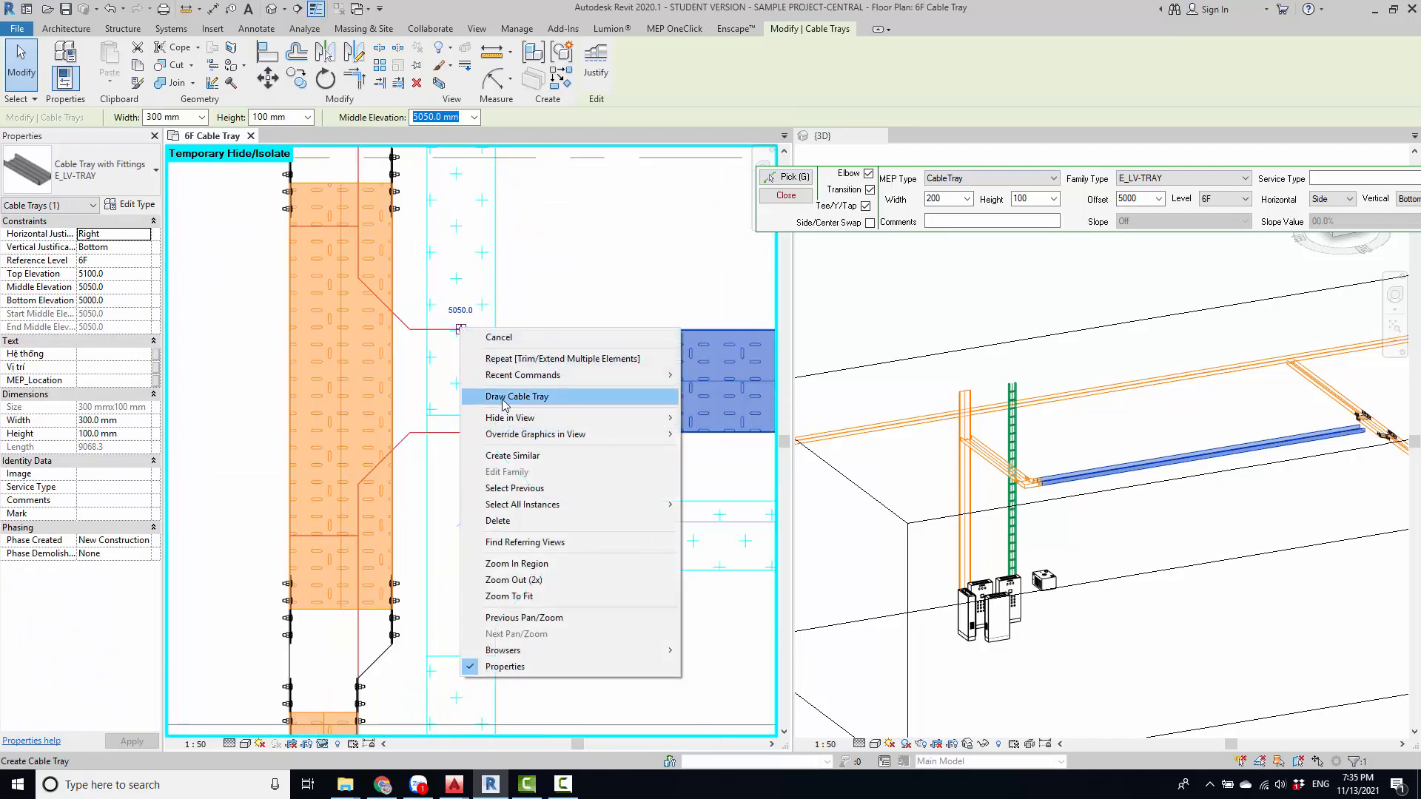
click(502, 398)
click(332, 323)
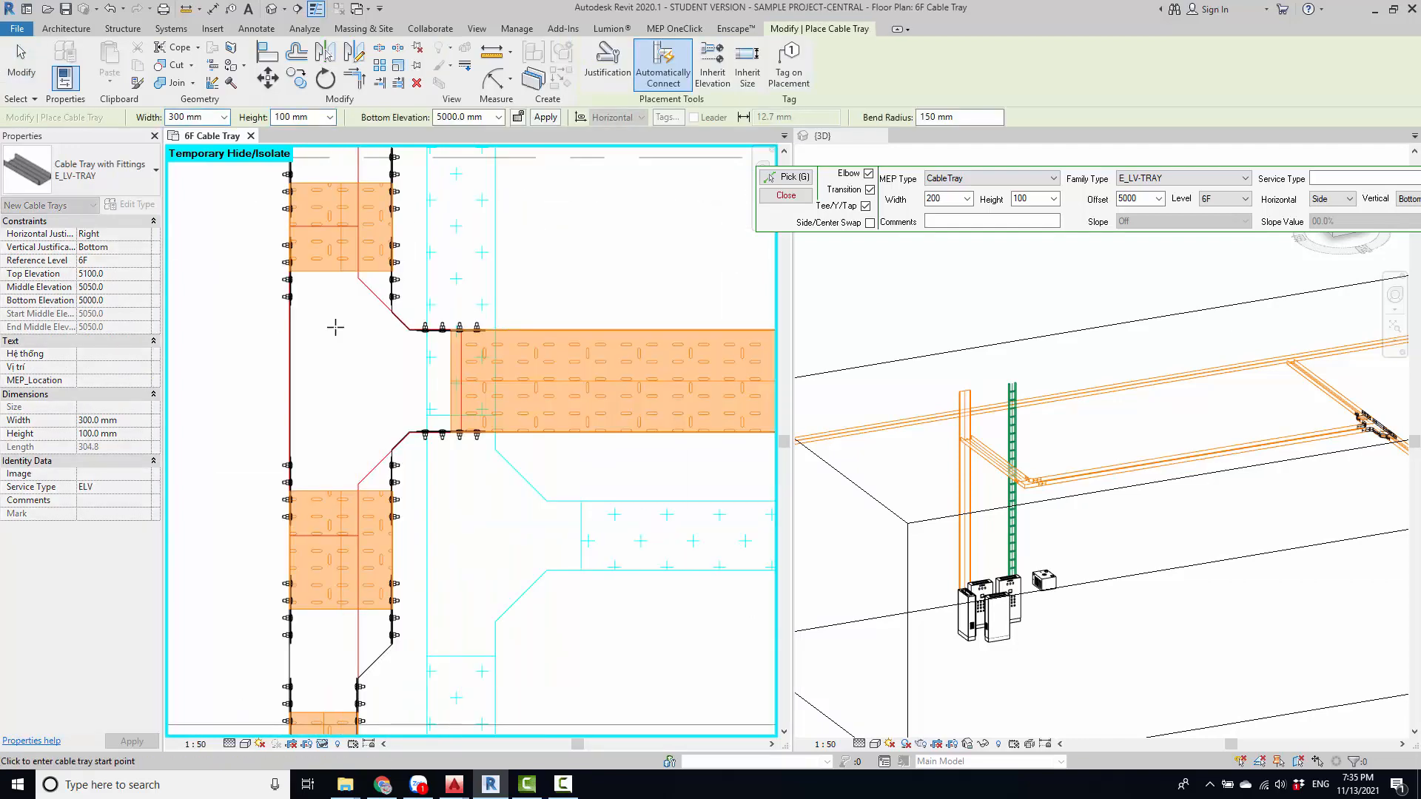
scroll(392, 393, down, 3)
key(Escape)
key(Escape)
- Examine the tee and both reducers at the KHO junction in plan and in the 3D view
scroll(364, 393, up, 3)
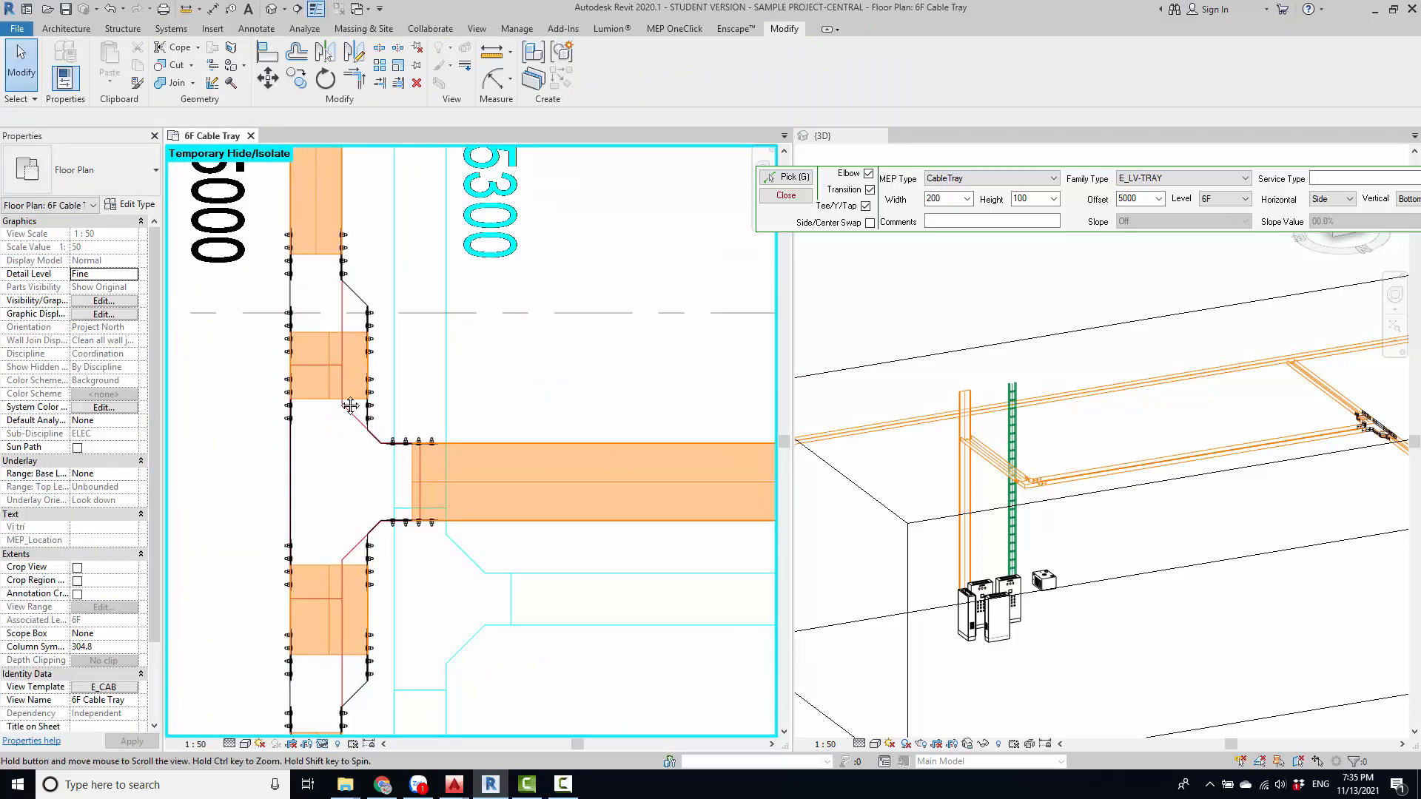
scroll(364, 393, down, 1)
scroll(1267, 467, down, 4)
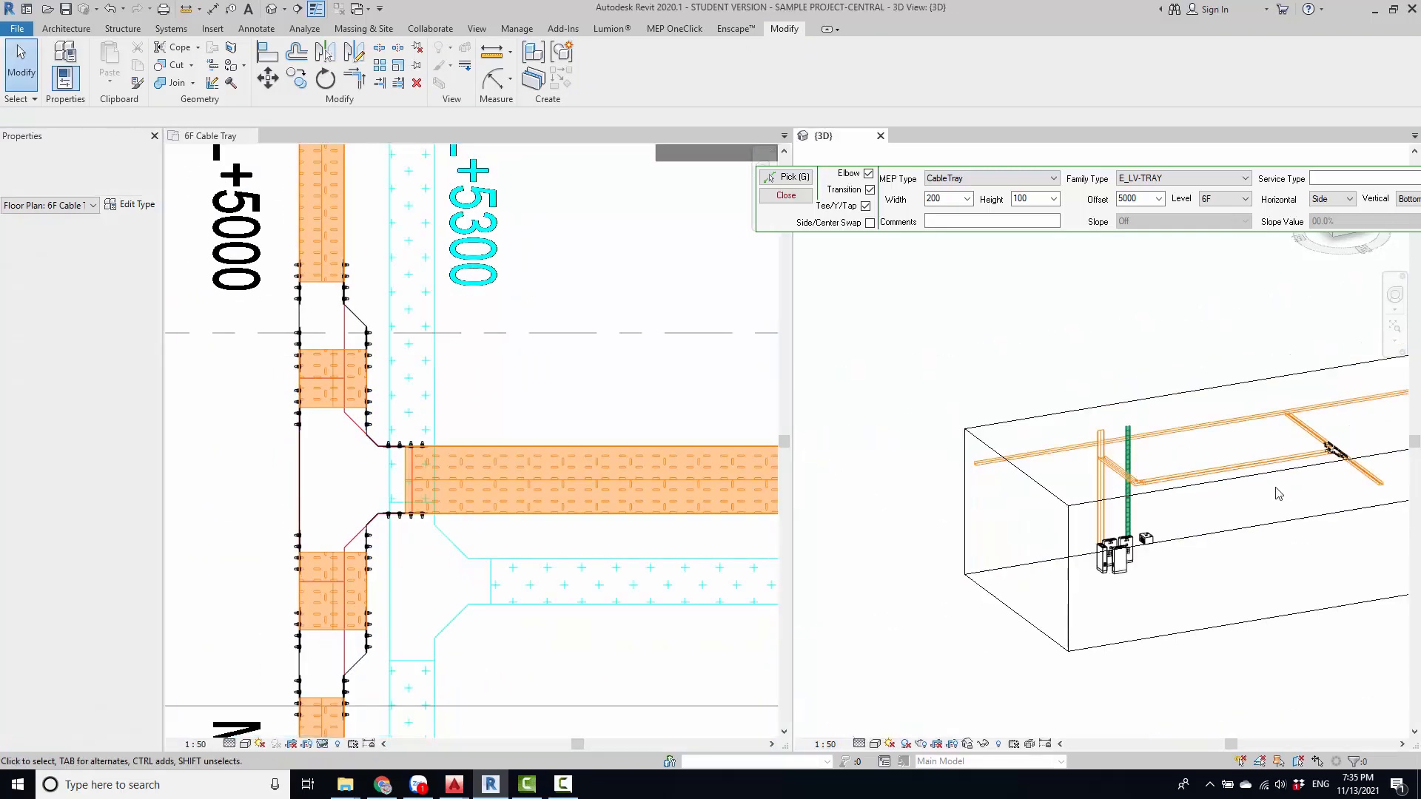
shift+middle_drag(1278, 493, 1167, 636)
scroll(1199, 620, up, 5)
scroll(1119, 601, up, 5)
middle_drag(1259, 575, 1251, 607)
scroll(1131, 571, up, 2)
scroll(1124, 580, down, 4)
scroll(1211, 525, up, 4)
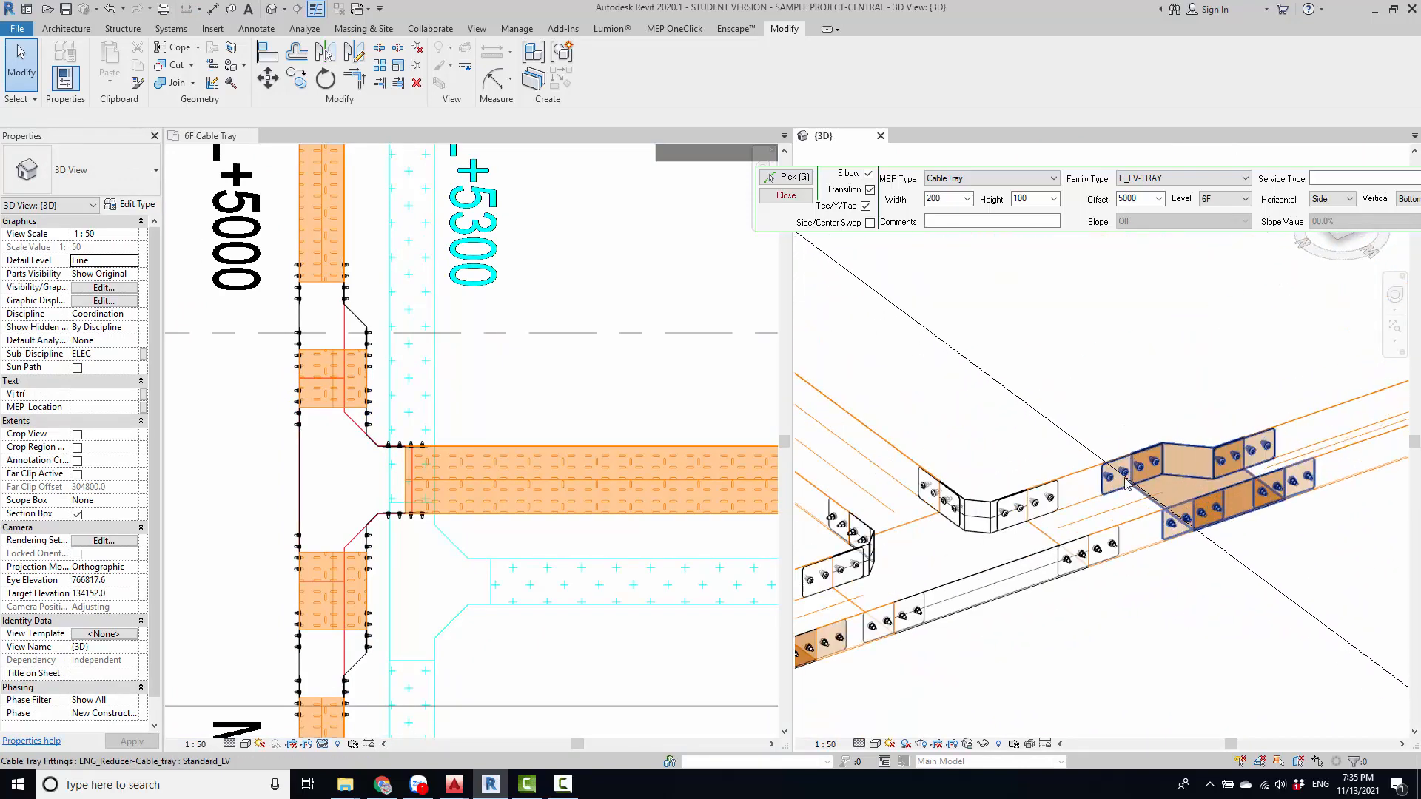
click(1131, 529)
scroll(1209, 507, down, 2)
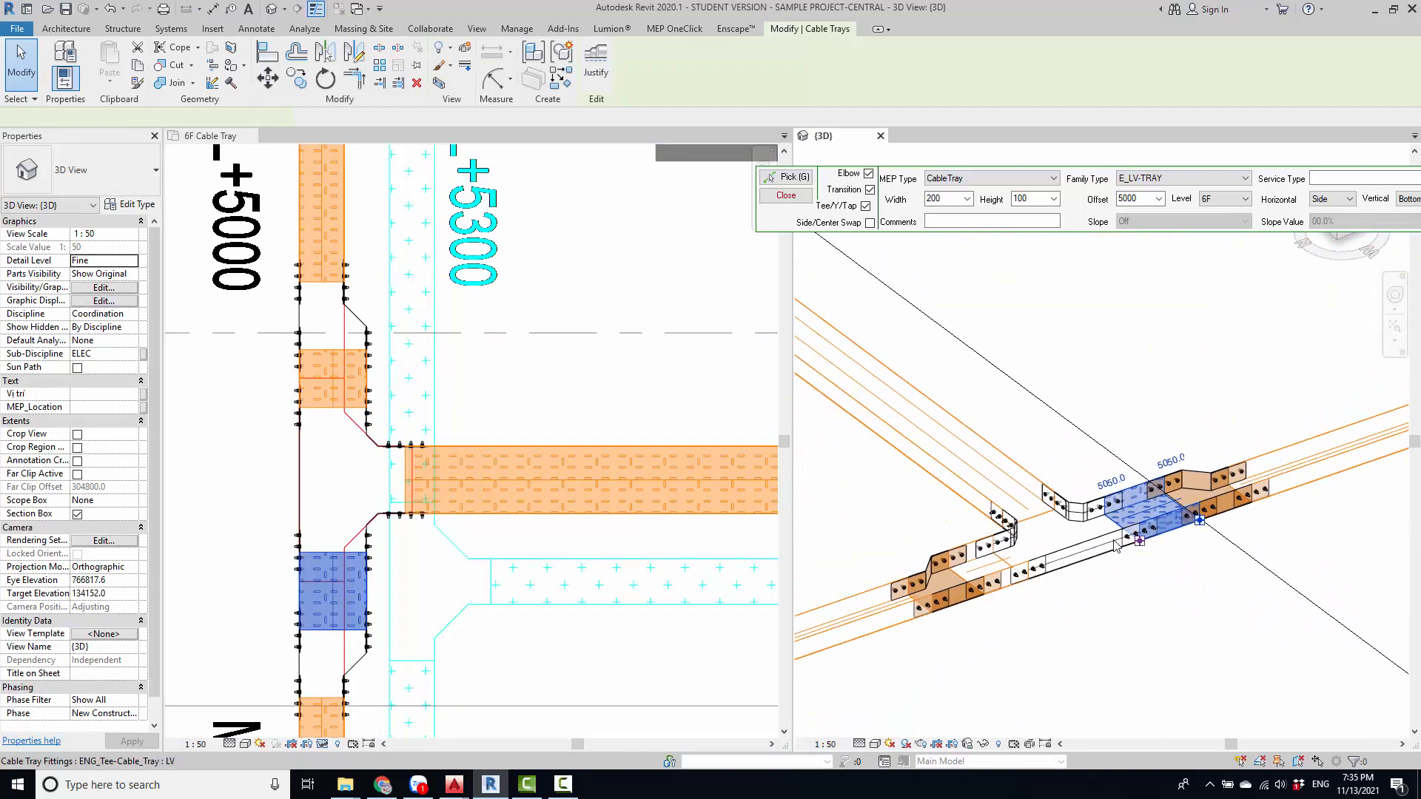
key(Escape)
scroll(427, 509, down, 4)
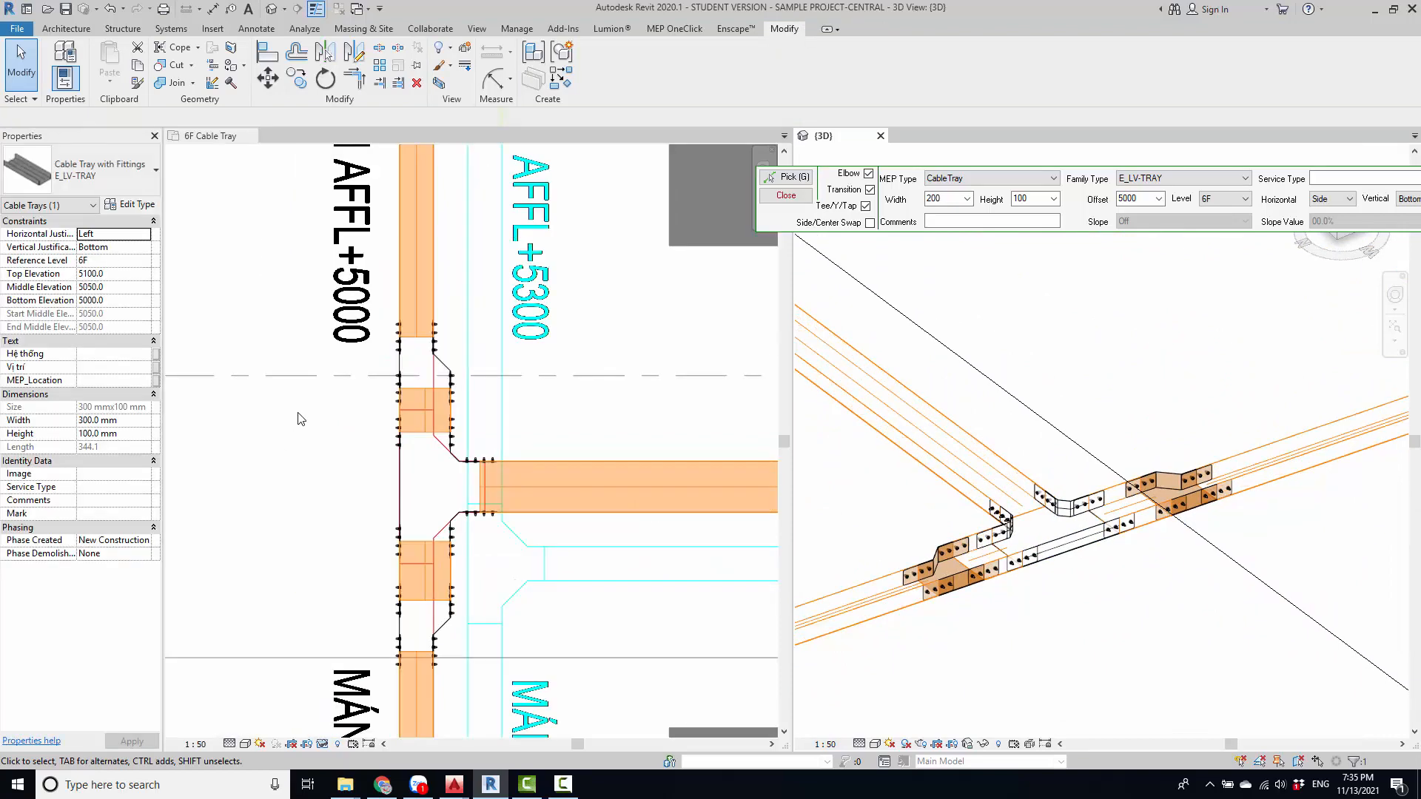
- Generate the 200 x 100 mm E_LV-TRAY at offset 5000 from the upper corridor's red CAD line near DB-P.25
scroll(427, 510, down, 2)
scroll(444, 348, up, 6)
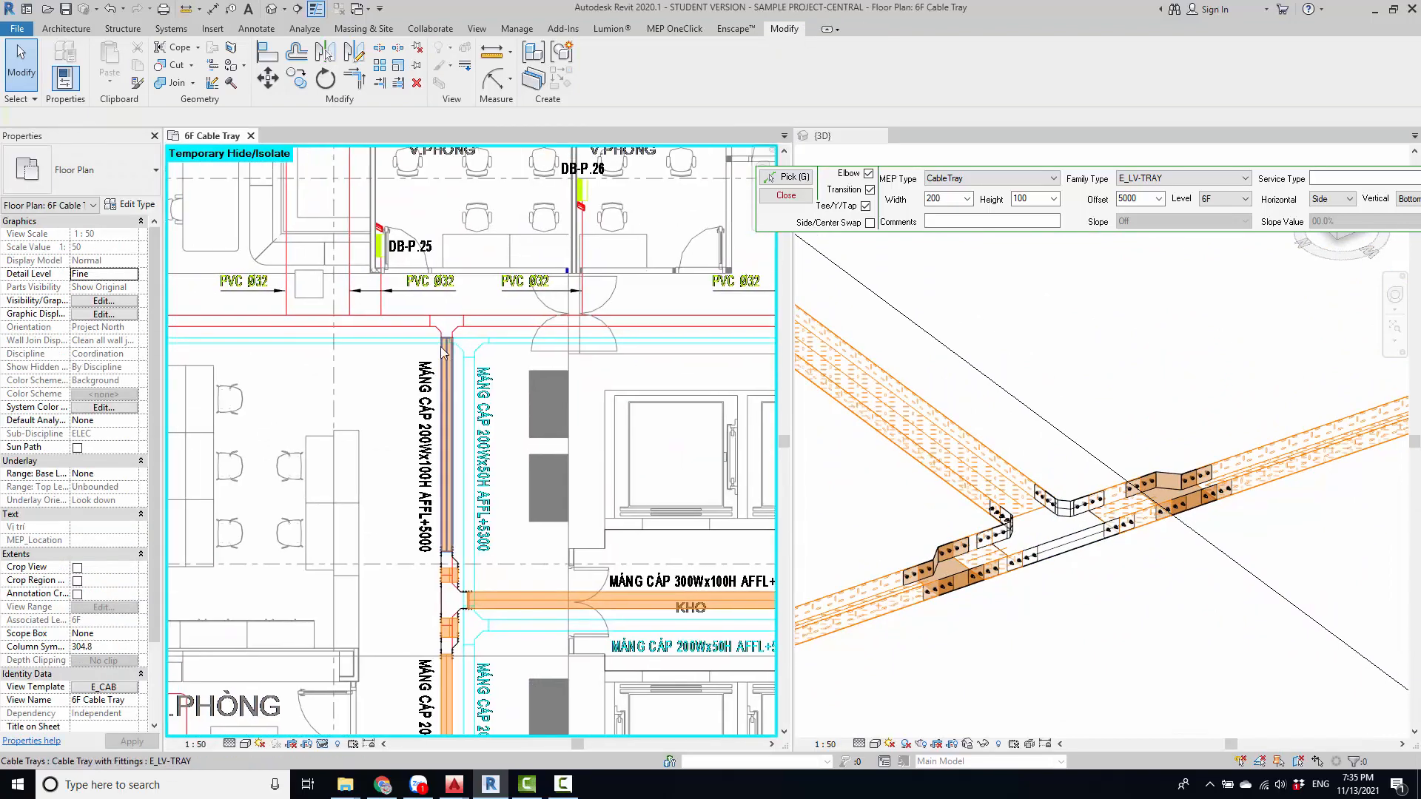
middle_drag(450, 339, 453, 425)
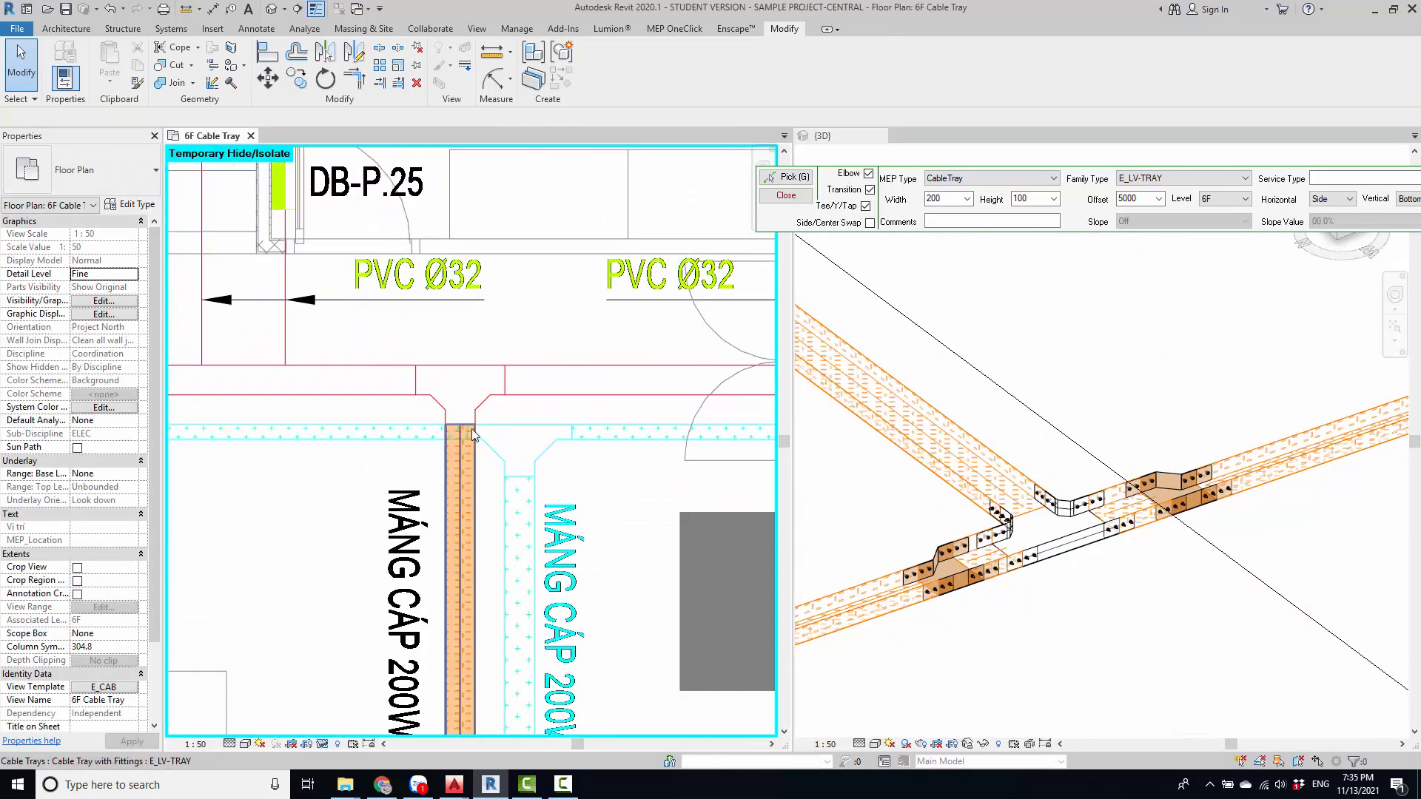
scroll(474, 435, down, 2)
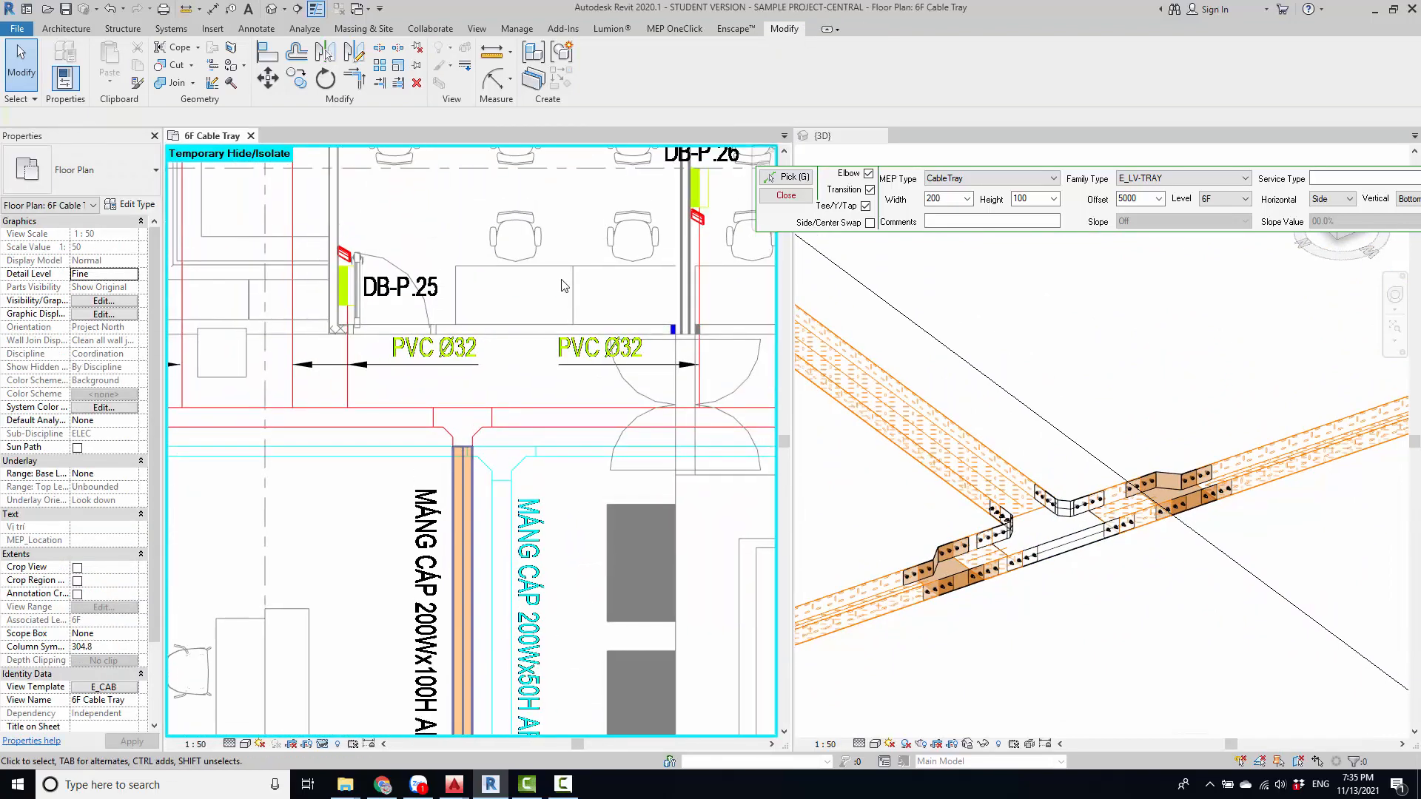
click(786, 177)
click(535, 409)
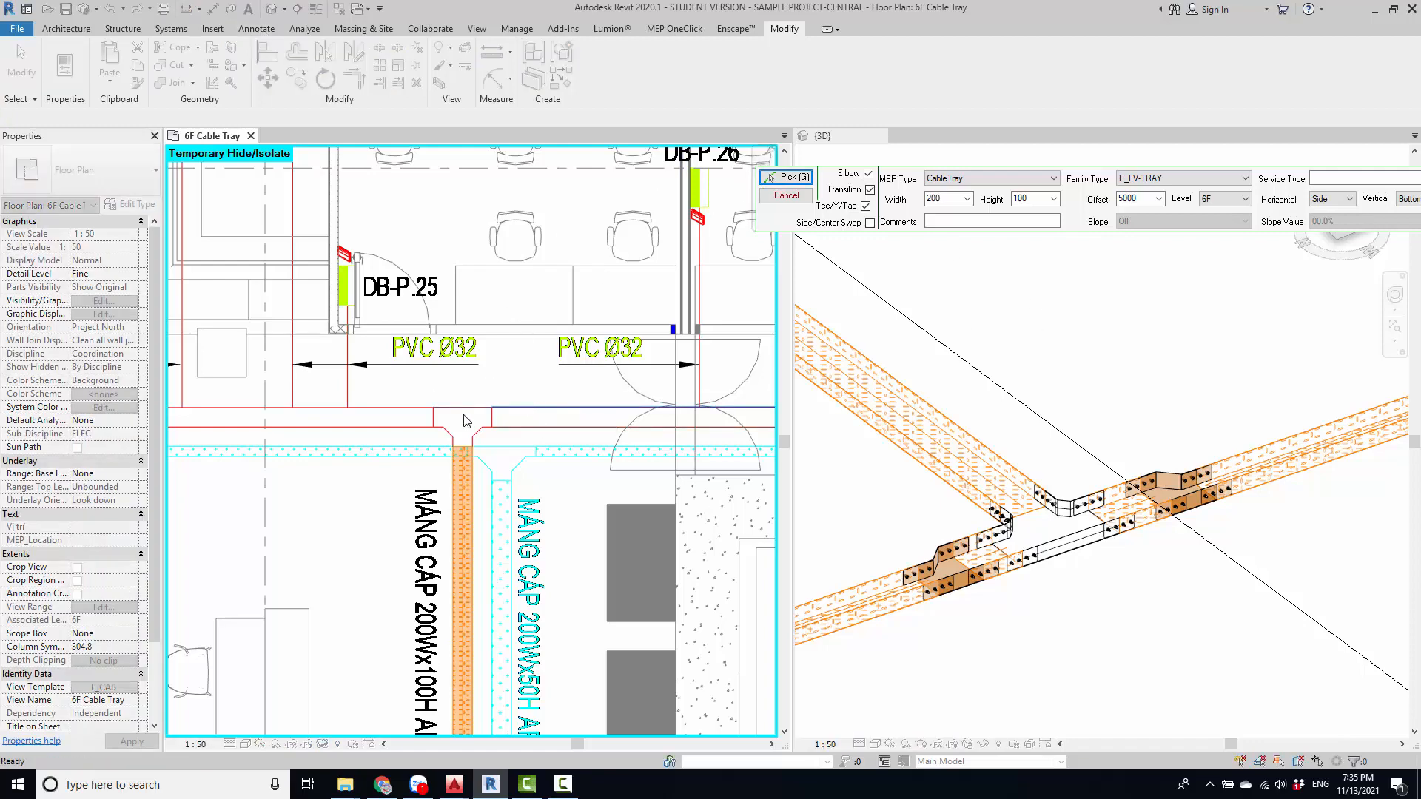
click(397, 408)
- Extend the upper corridor tray to the outer corner of the jog near DB-P.13 by picking the CAD outline
scroll(397, 417, down, 4)
scroll(408, 462, up, 10)
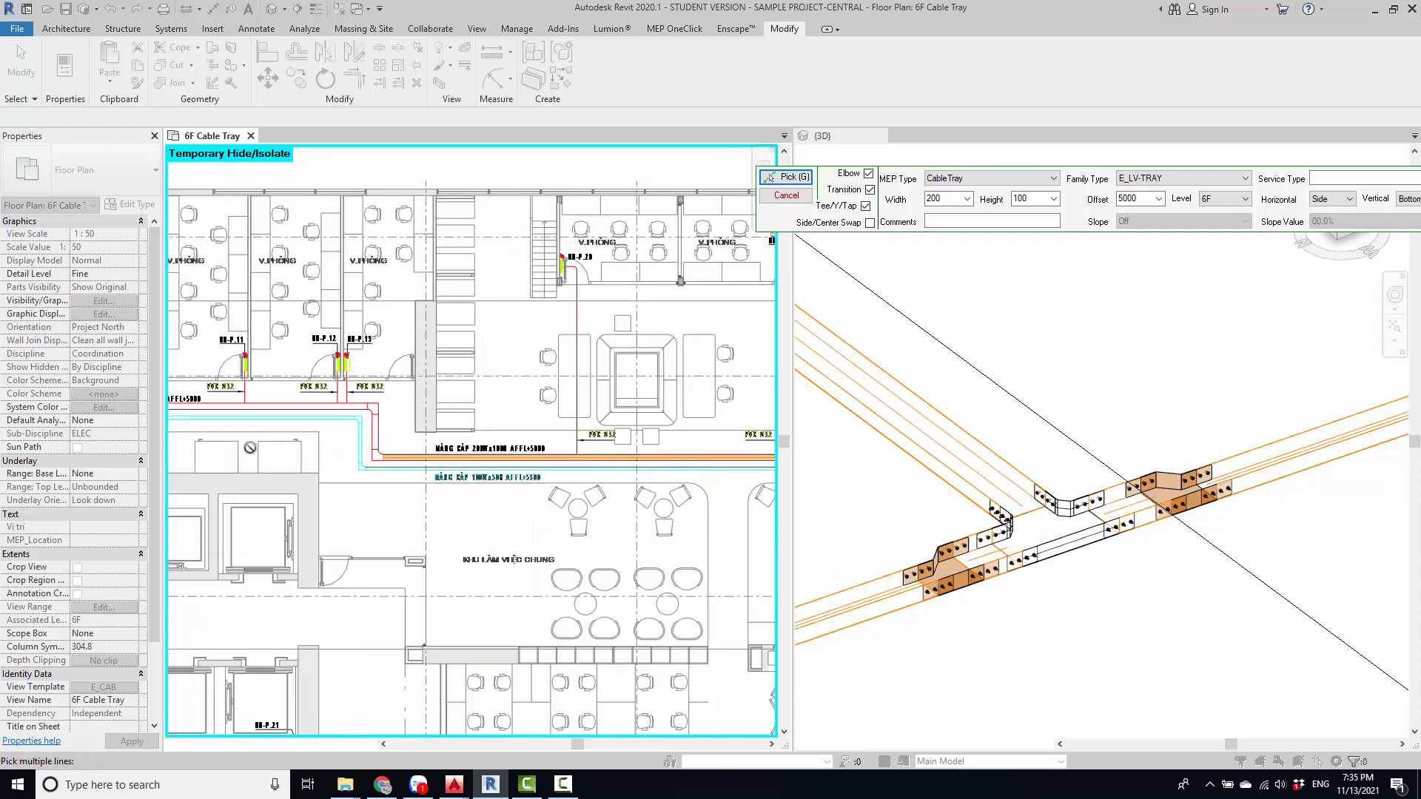
scroll(408, 462, up, 2)
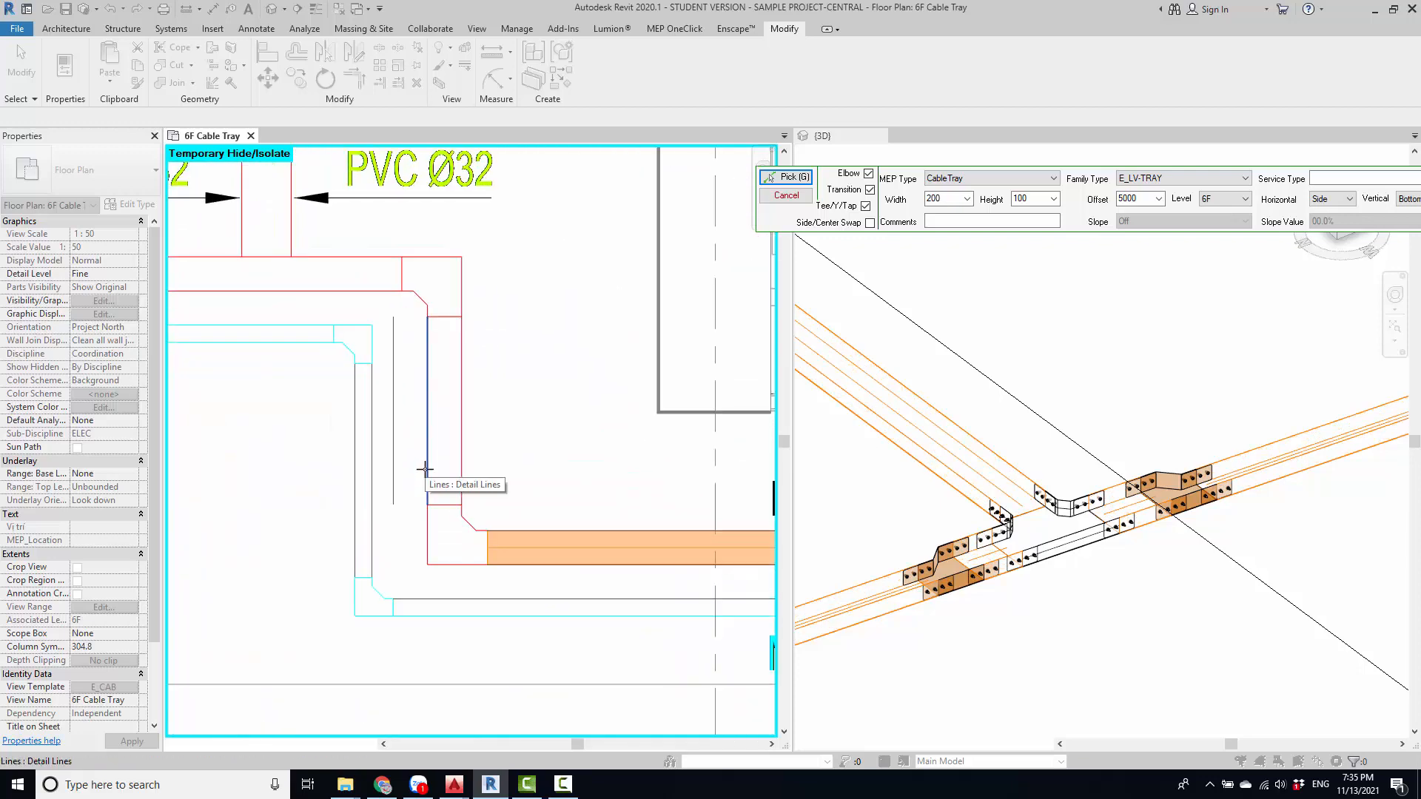
click(459, 565)
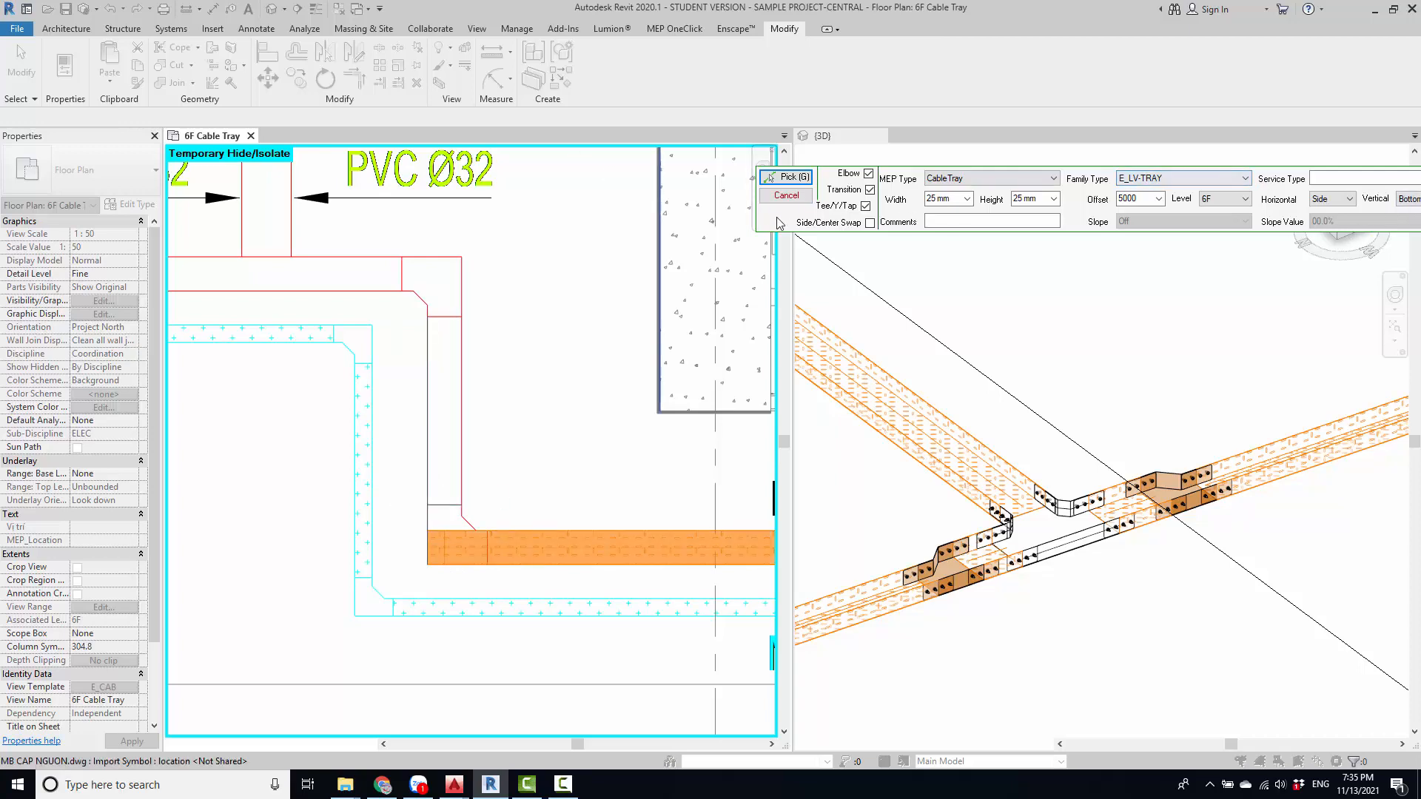
- Set the tray size to 200 x 100 mm and generate the jog's vertical tray from its CAD line, joined with an elbow
drag(780, 223, 467, 105)
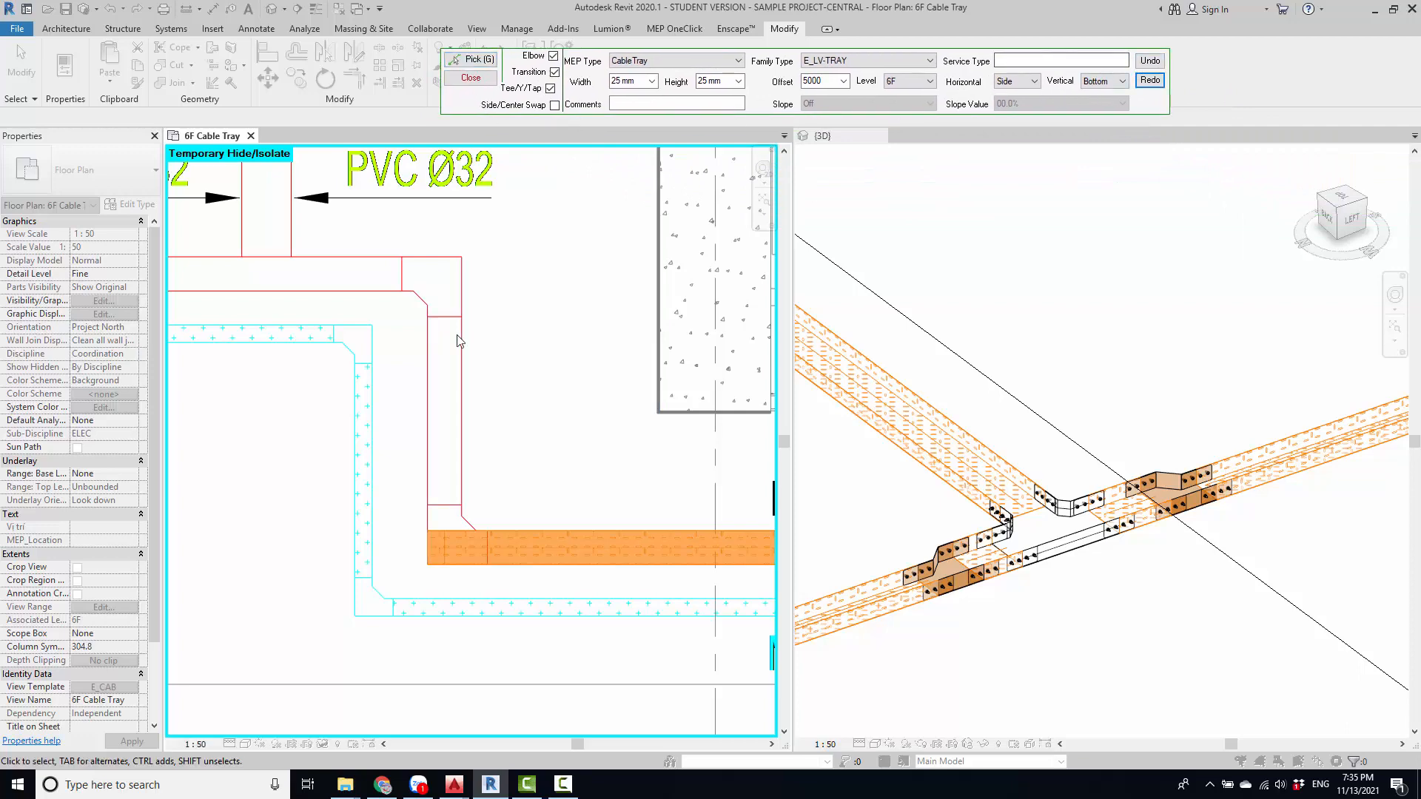
scroll(453, 517, down, 1)
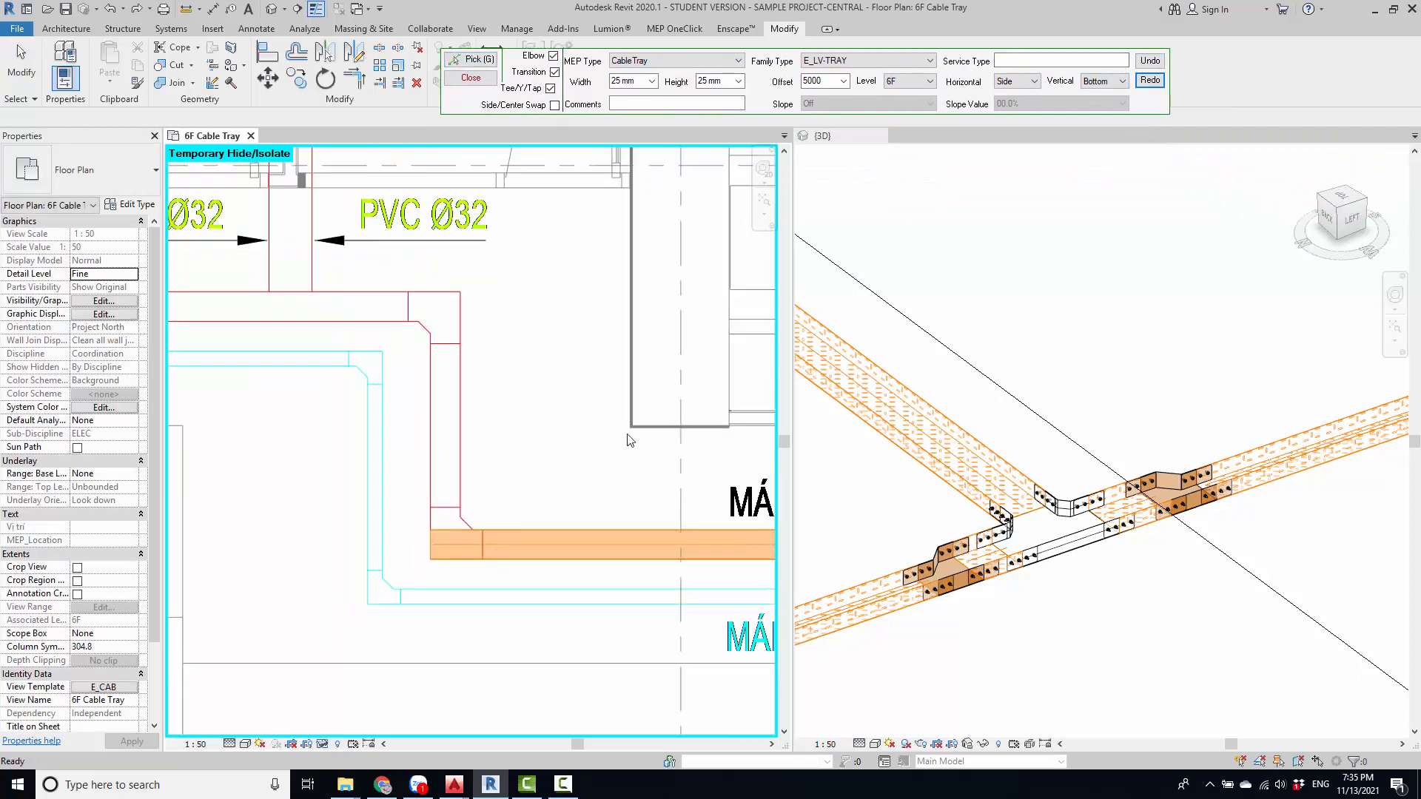
click(468, 61)
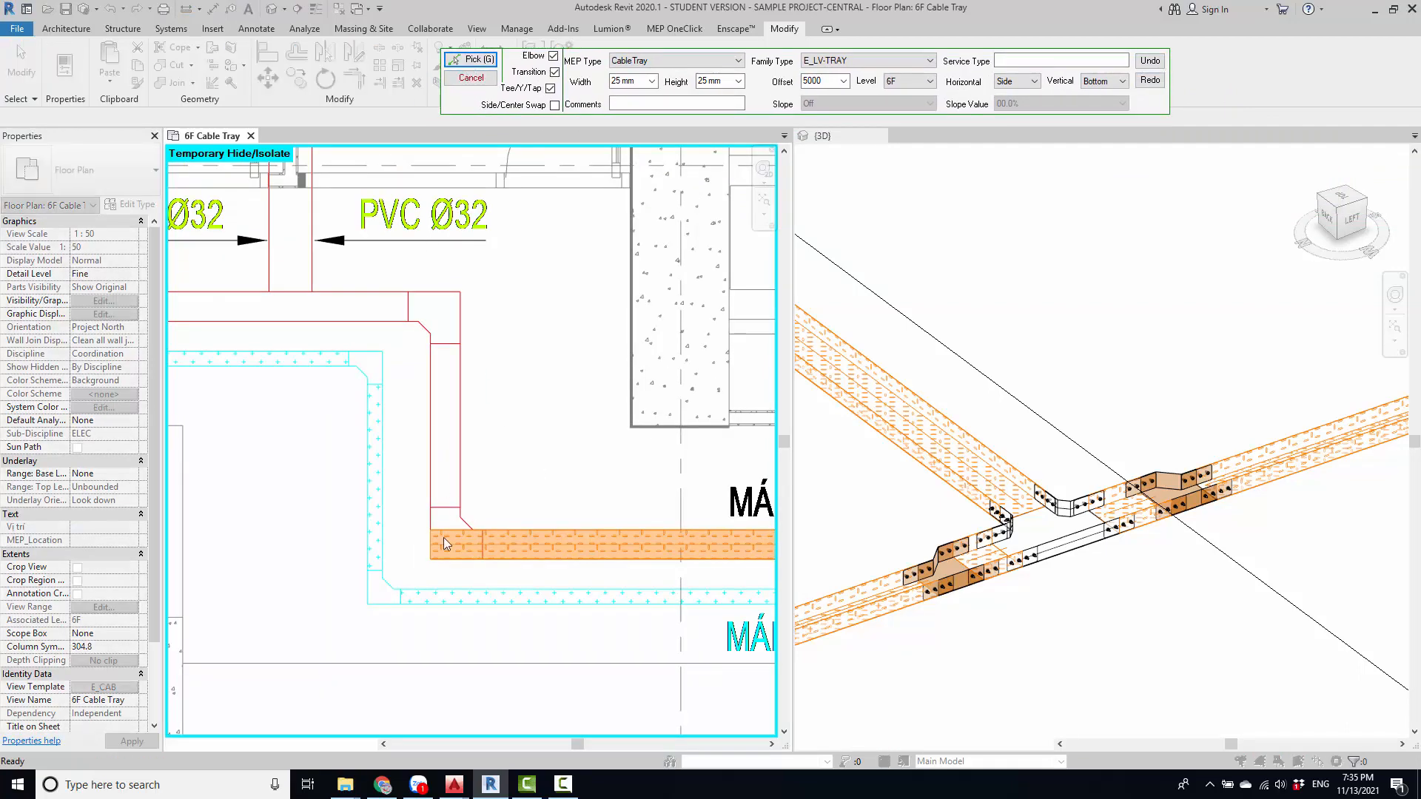
scroll(442, 538, up, 2)
scroll(436, 498, up, 1)
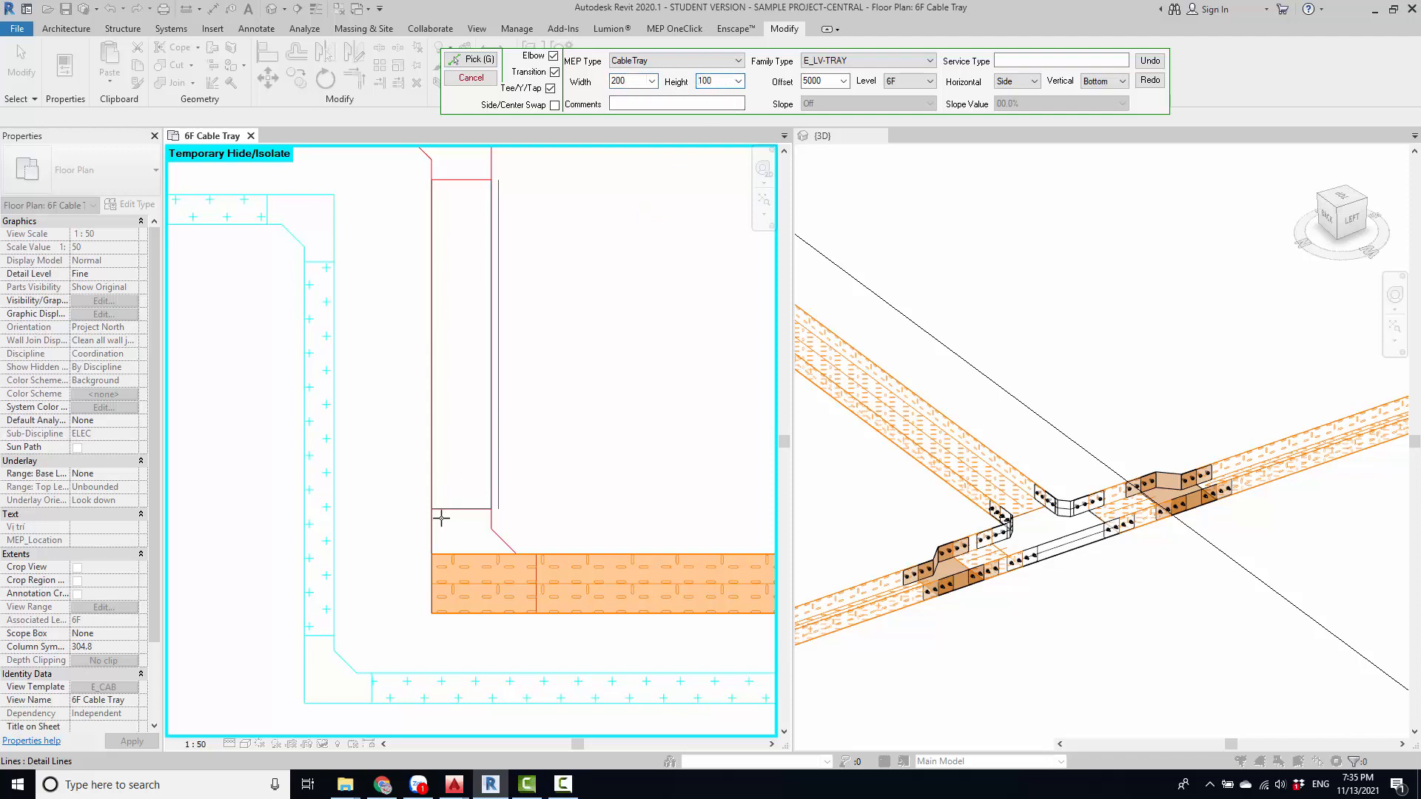
scroll(435, 438, up, 2)
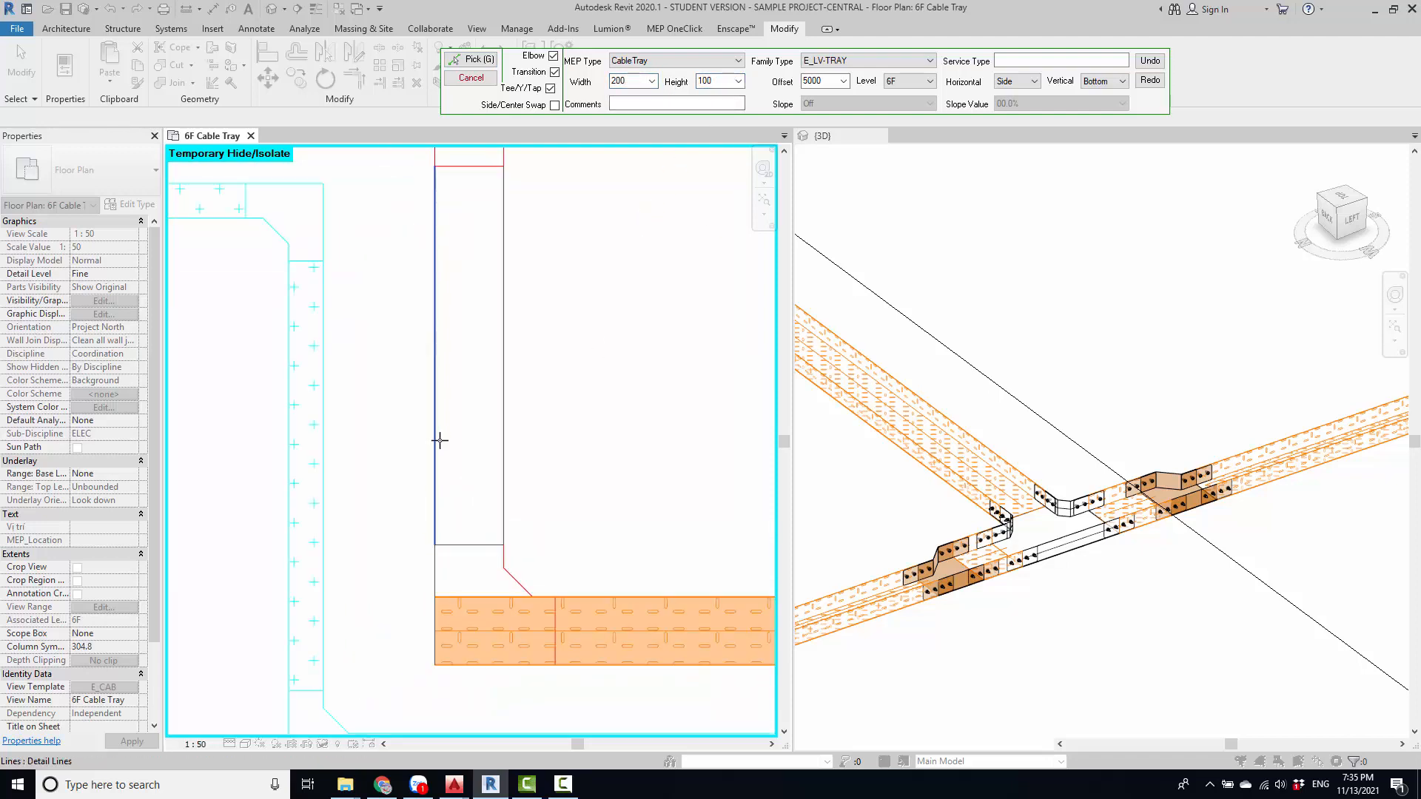
click(437, 576)
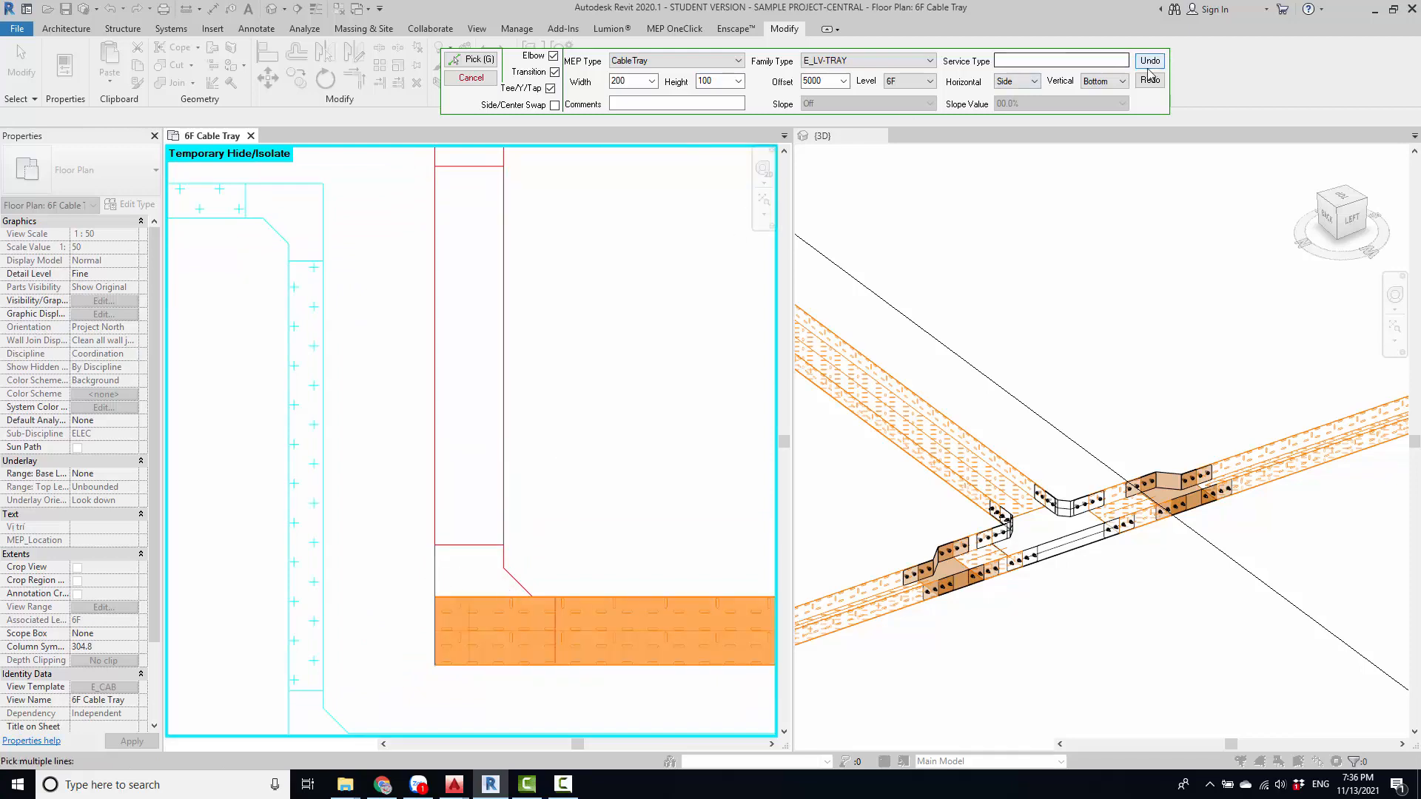
click(1148, 78)
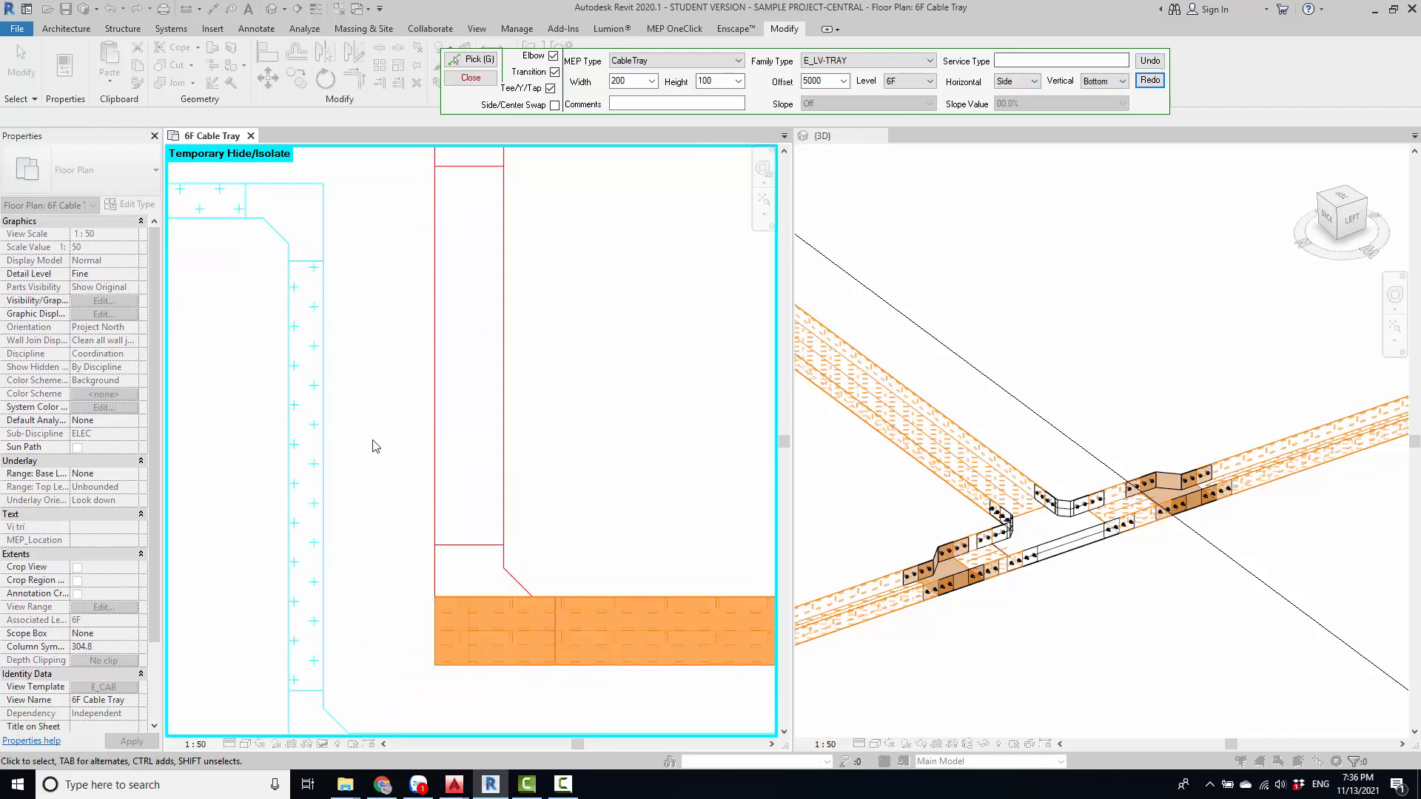
click(436, 493)
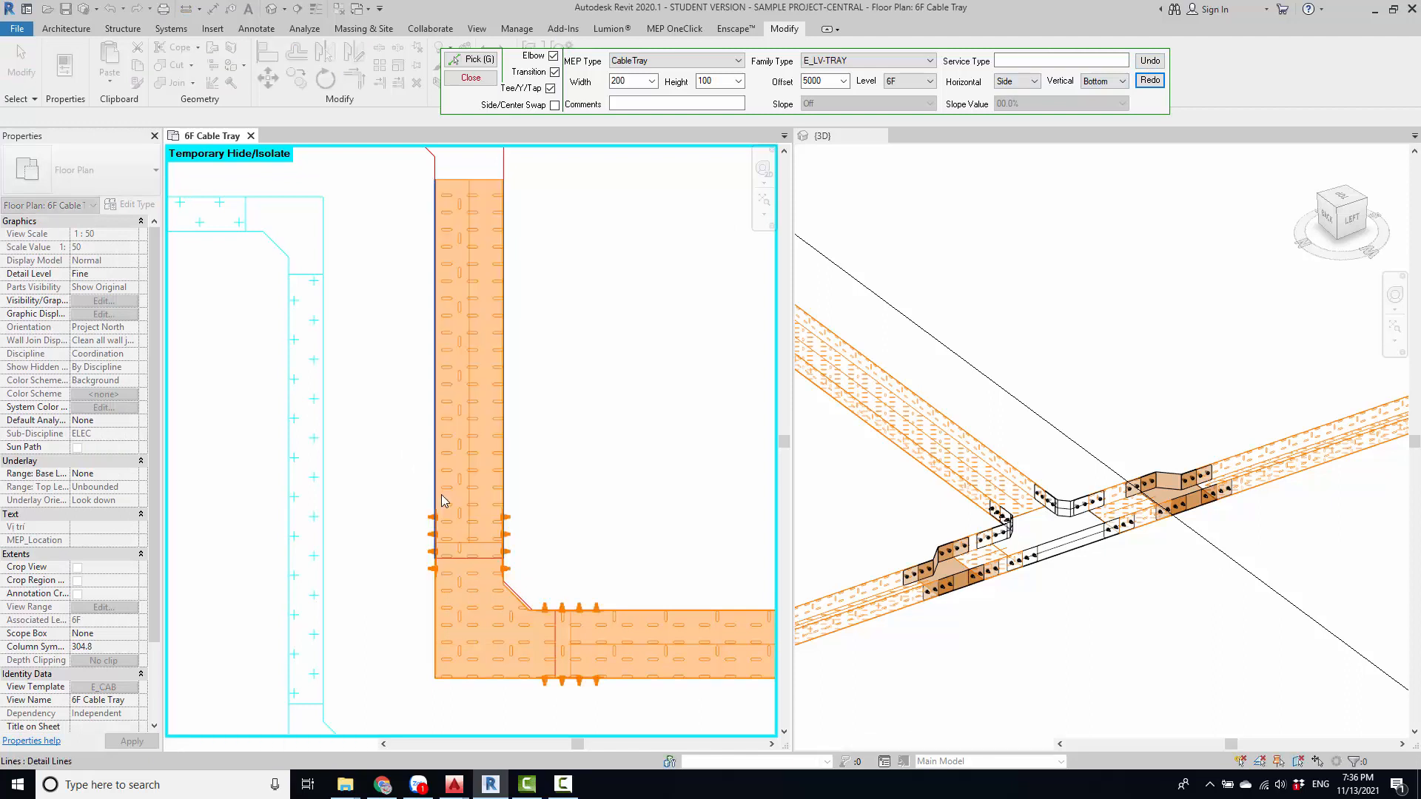
- Extend the jog's vertical tray to its upper corner and generate the adjoining horizontal corridor tray from the upper CAD line
scroll(464, 225, down, 1)
middle_drag(464, 225, 530, 495)
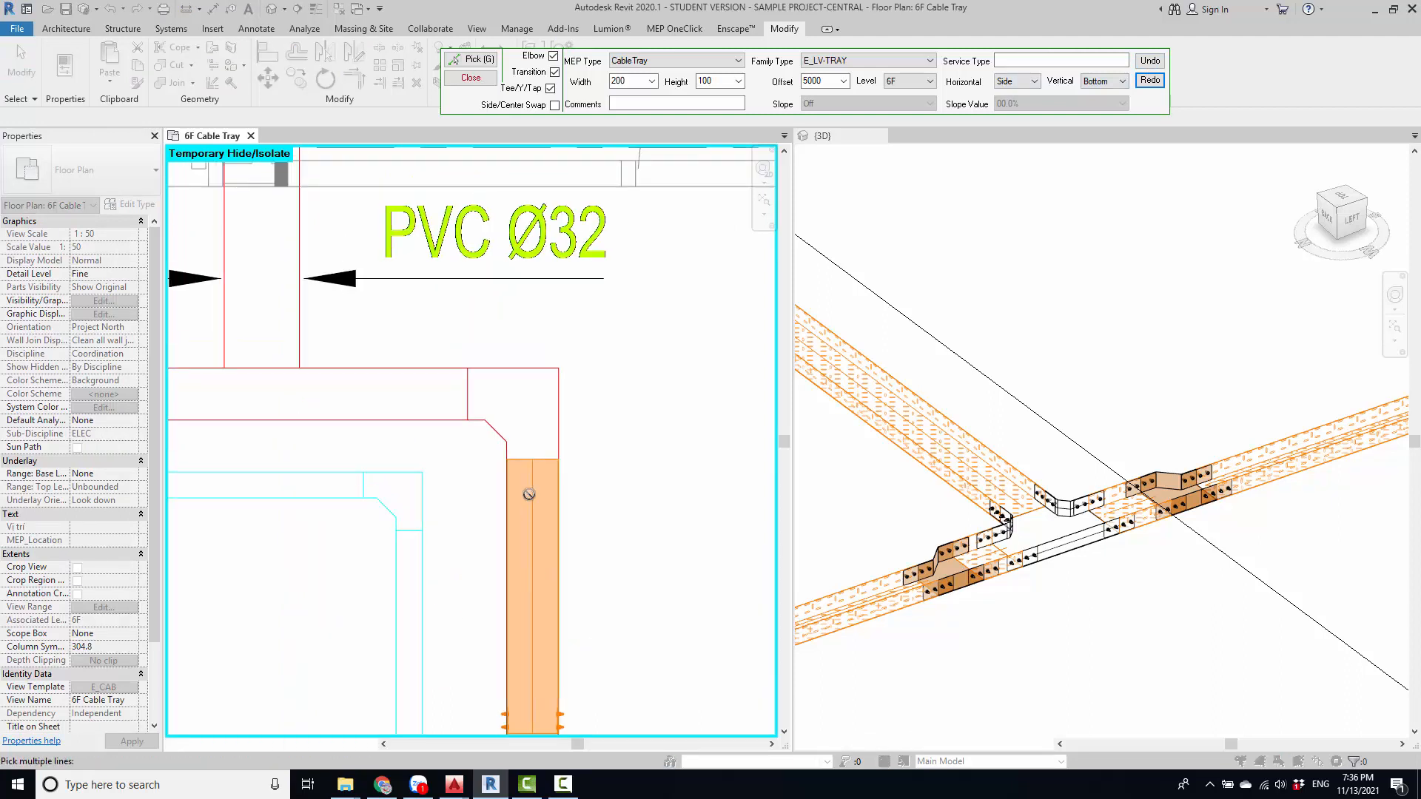
click(556, 405)
click(405, 368)
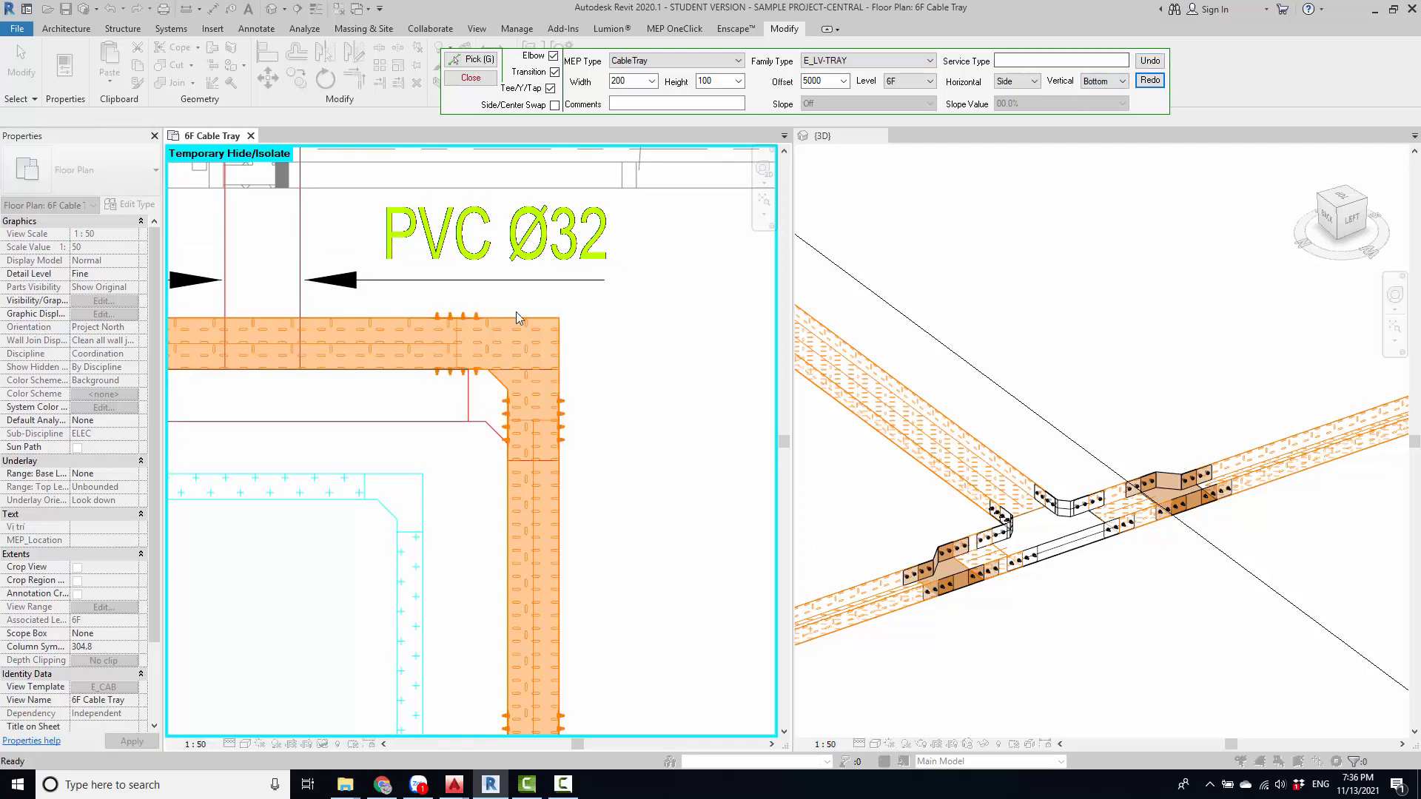
- Undo the last horizontal tray and generate it again from the same CAD line, placed between the red outlines
key(Escape)
key(ctrl+z)
key(g)
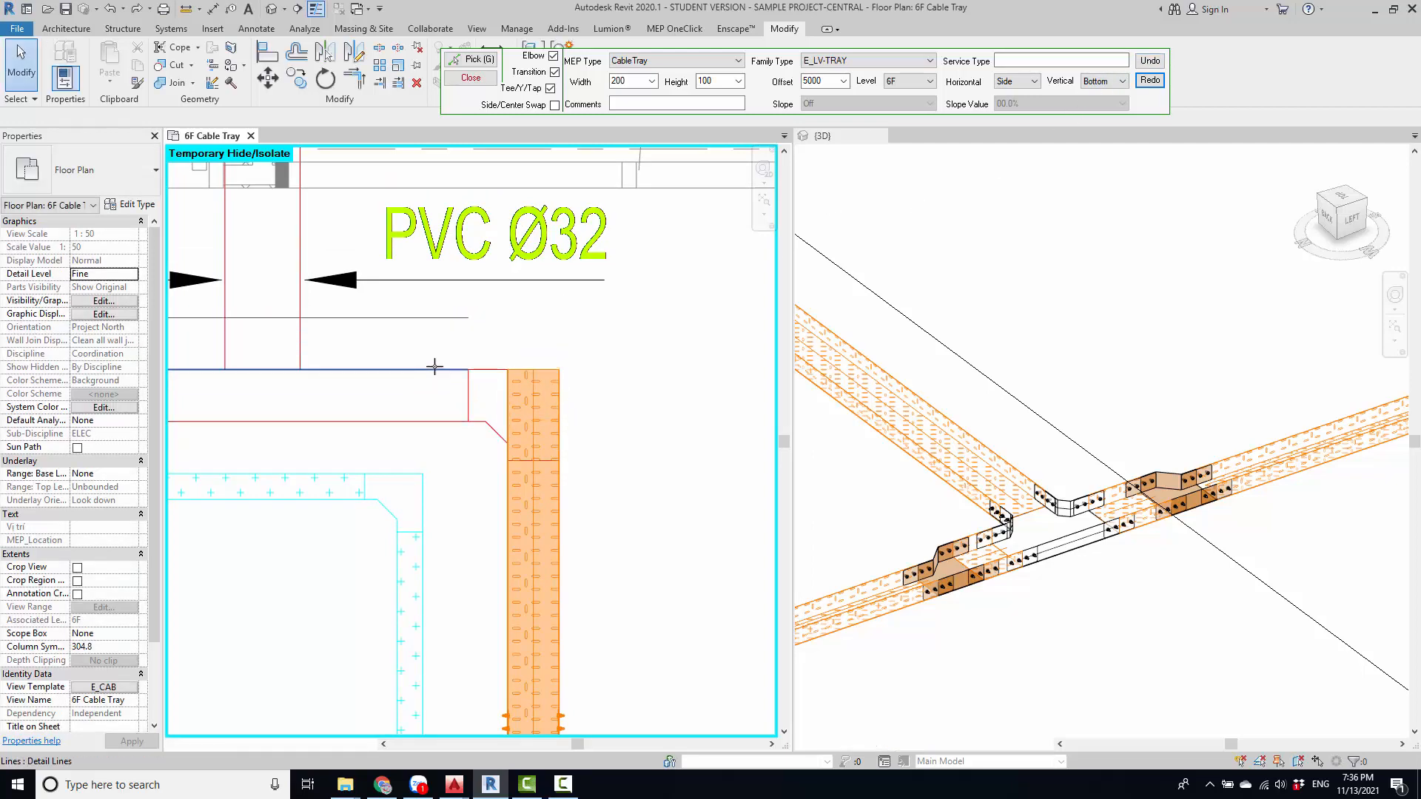
click(434, 372)
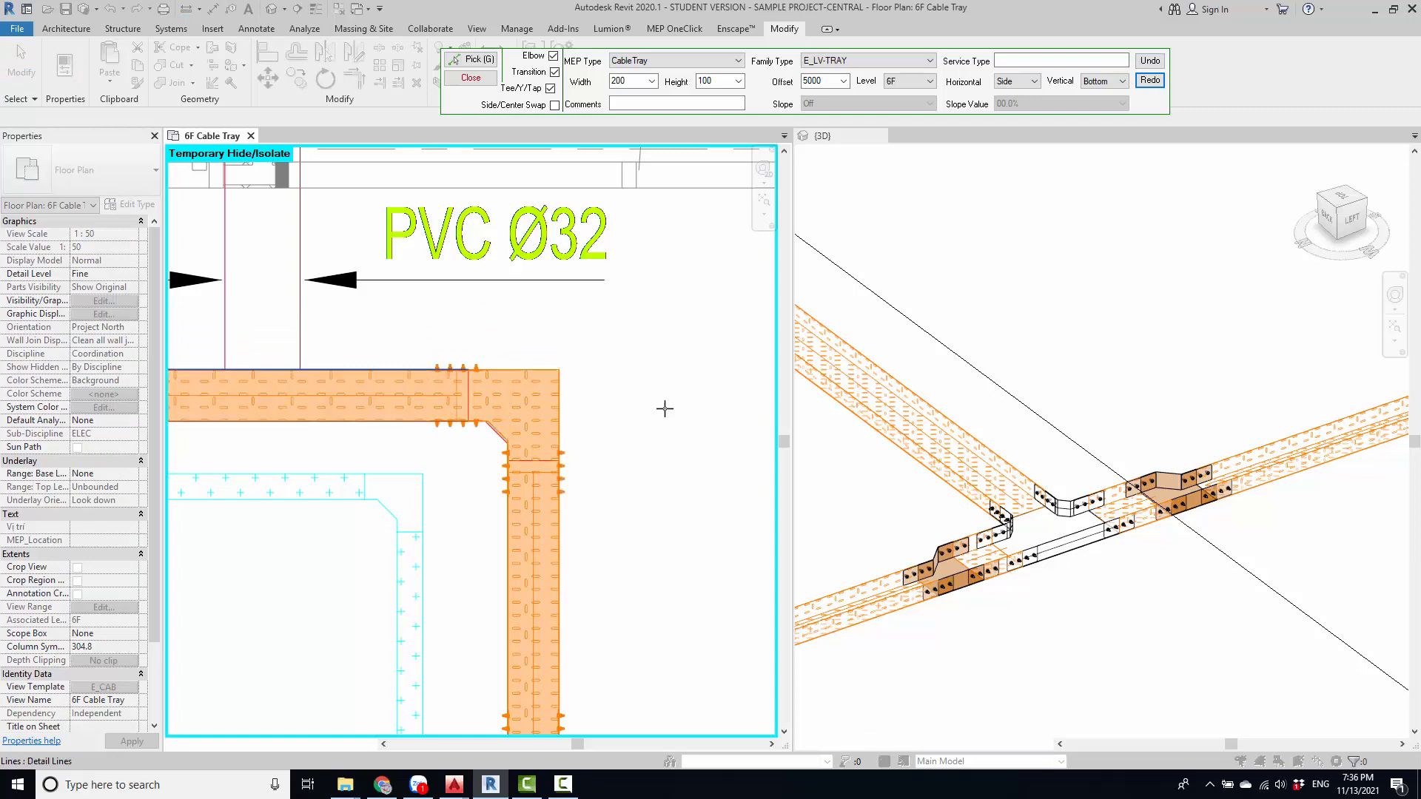
- Examine the corridor tray run from the jog to its end near DB-P.02 and the open junction above the vertical tray
scroll(651, 426, down, 3)
middle_drag(222, 418, 681, 426)
scroll(592, 424, down, 5)
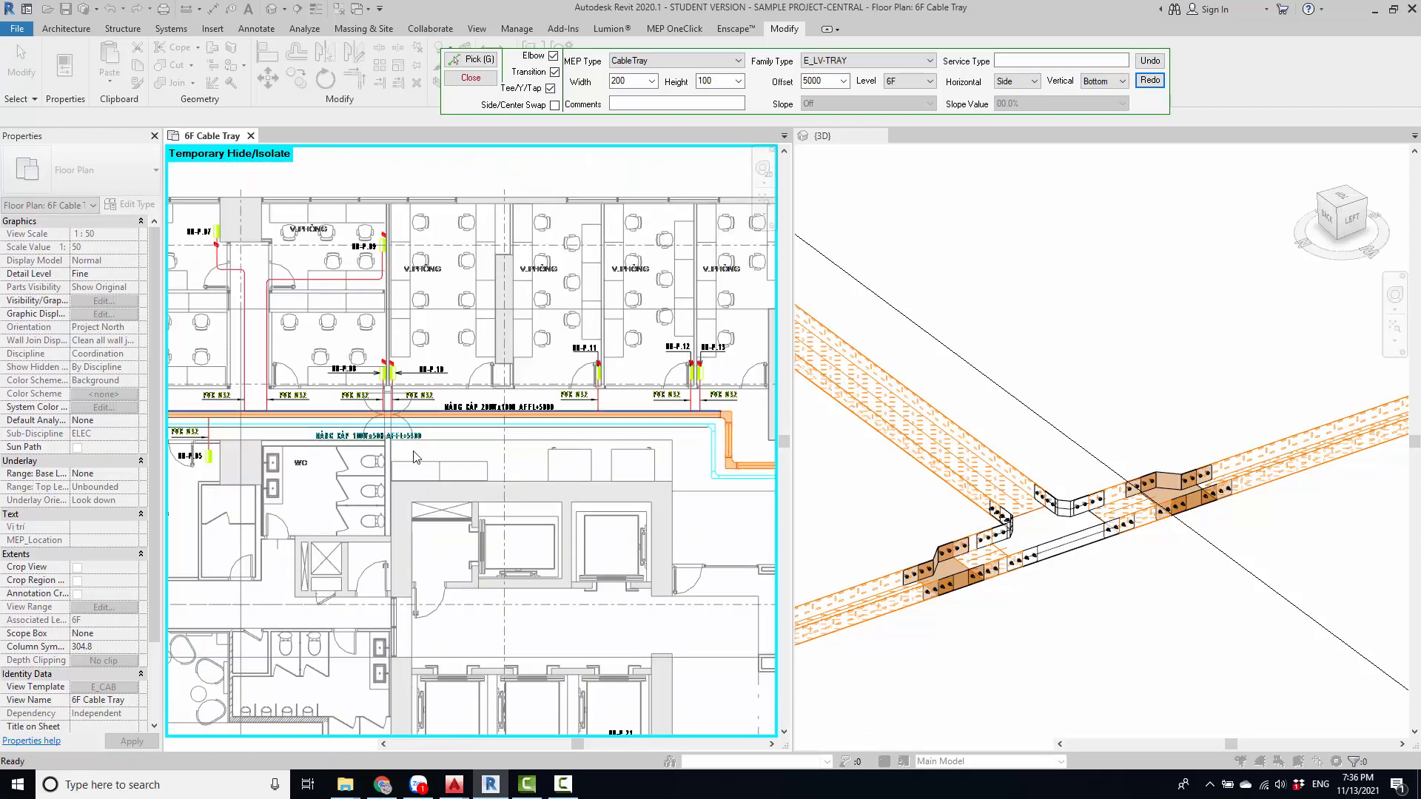
middle_drag(311, 435, 691, 472)
middle_drag(476, 466, 535, 473)
scroll(501, 467, up, 3)
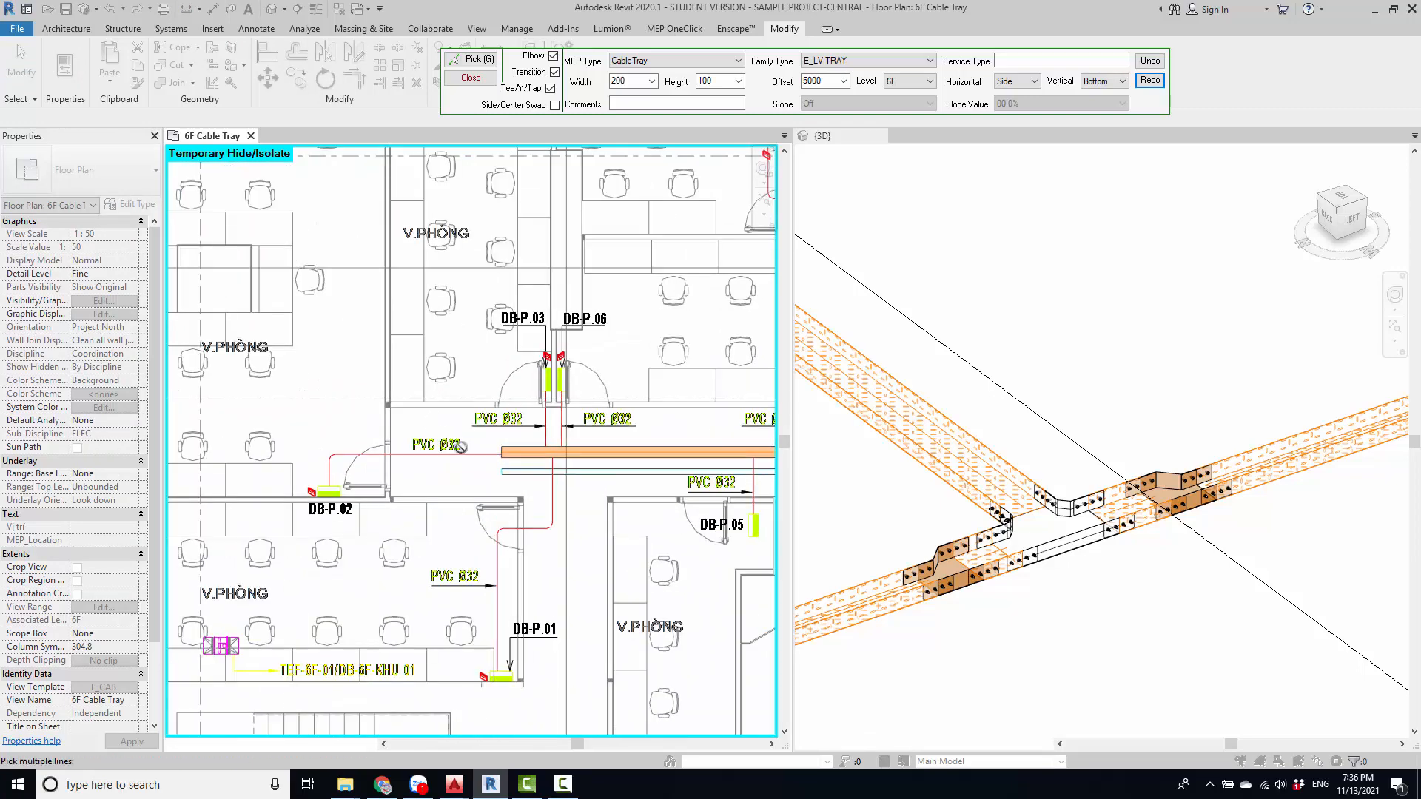
scroll(359, 363, down, 6)
scroll(542, 479, down, 1)
middle_drag(692, 468, 413, 388)
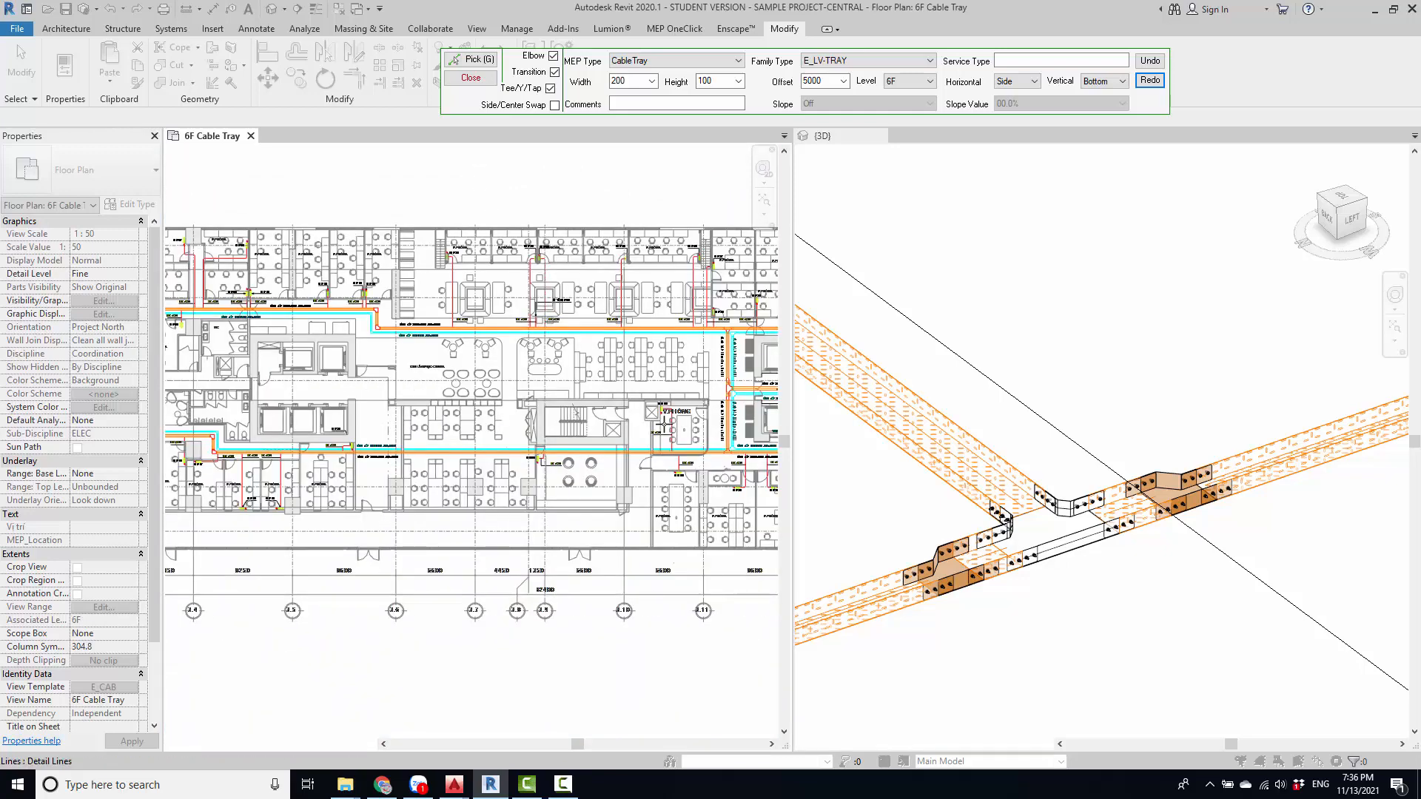
scroll(688, 428, up, 3)
middle_drag(702, 431, 540, 469)
scroll(627, 308, up, 3)
scroll(581, 246, up, 5)
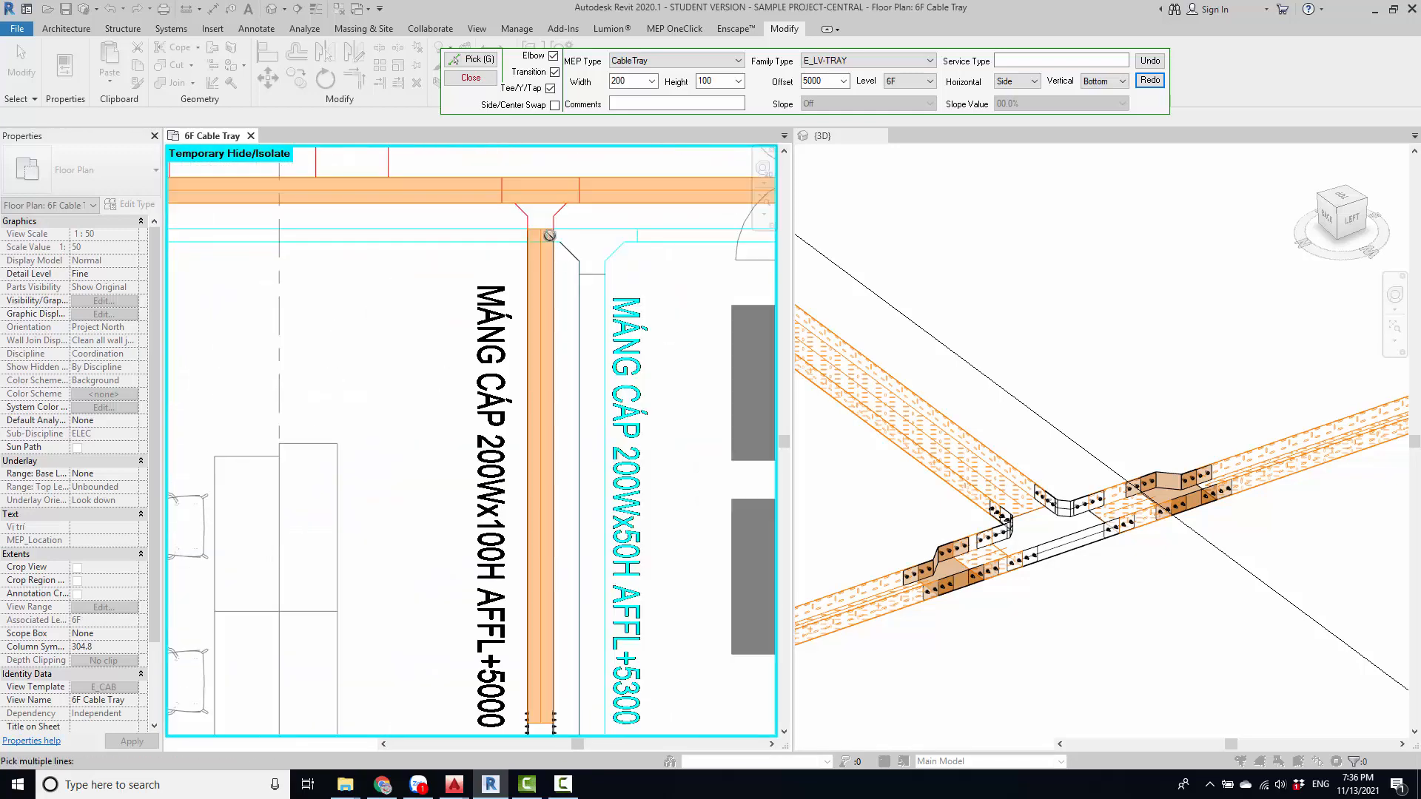
key(Escape)
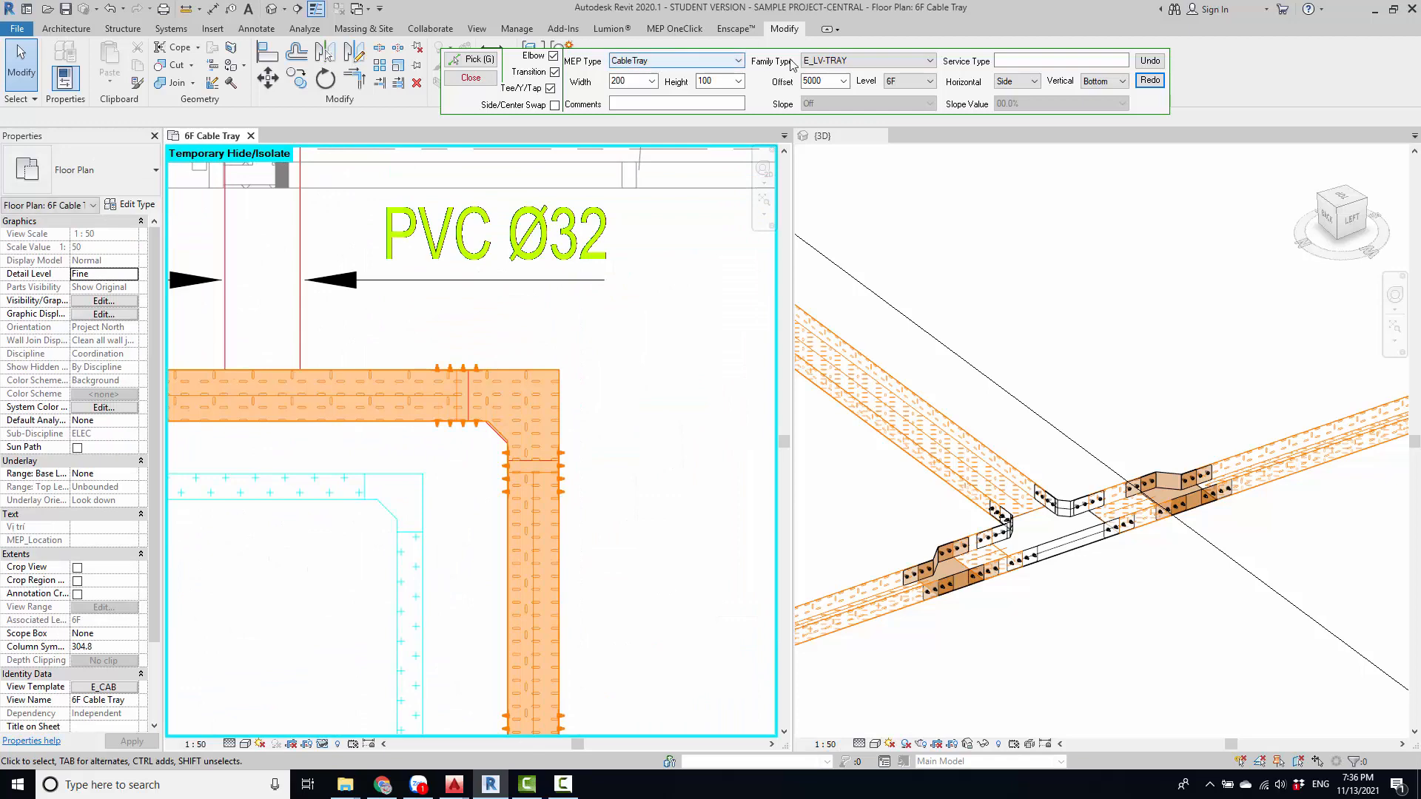
- Extend the vertical 200 x 100 mm tray into the upper corridor tray near DB-P.25 with Trim/Extend to form a tee
scroll(451, 469, down, 5)
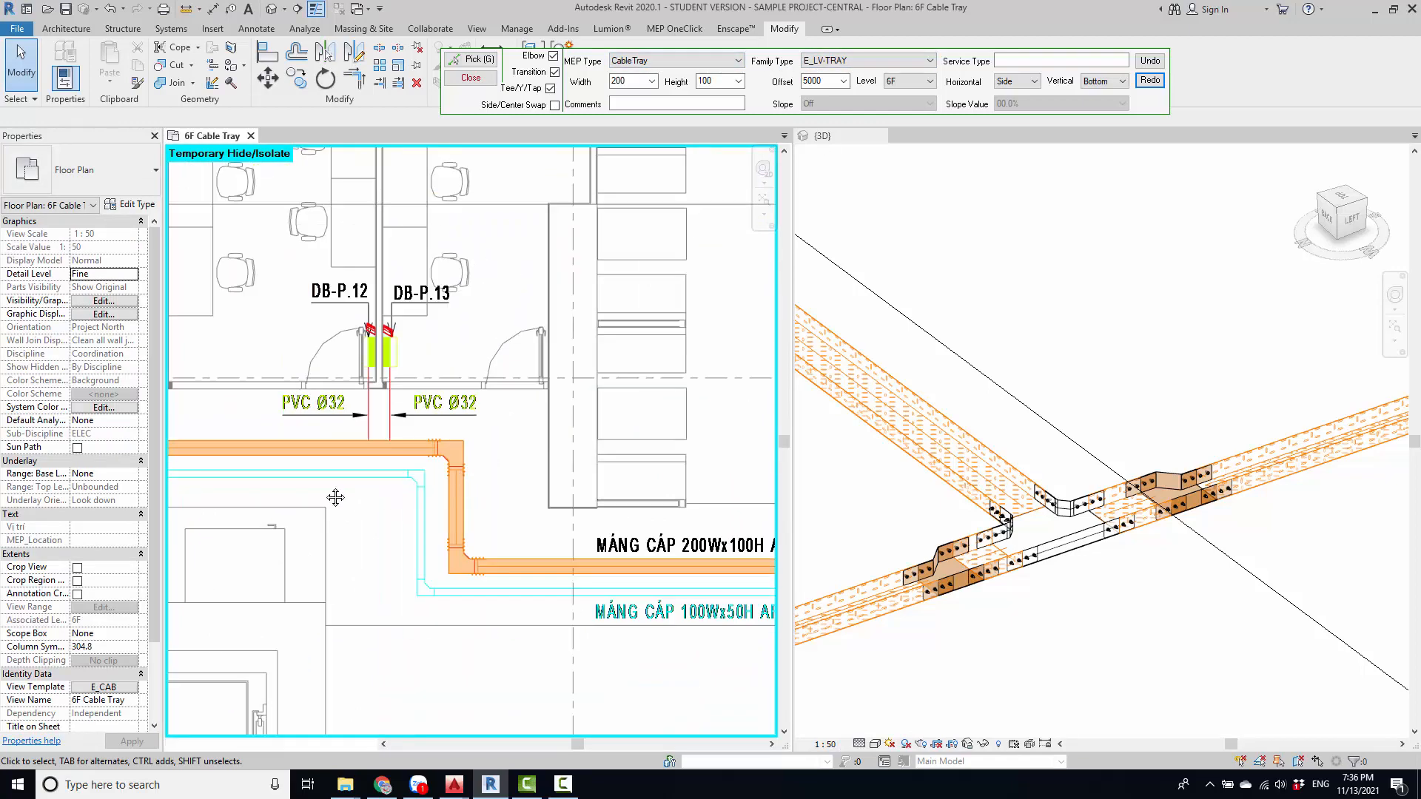
scroll(311, 467, up, 1)
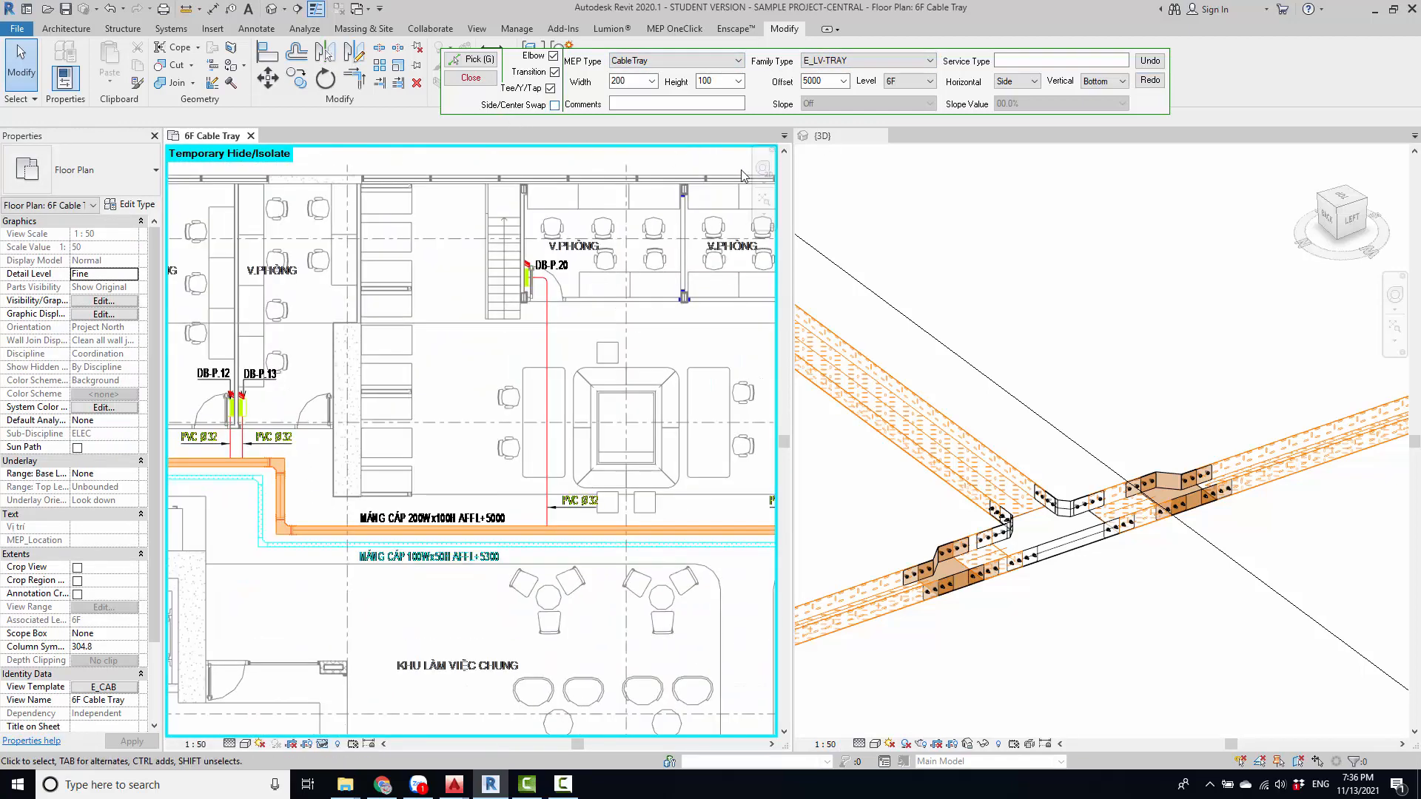
drag(490, 113, 743, 179)
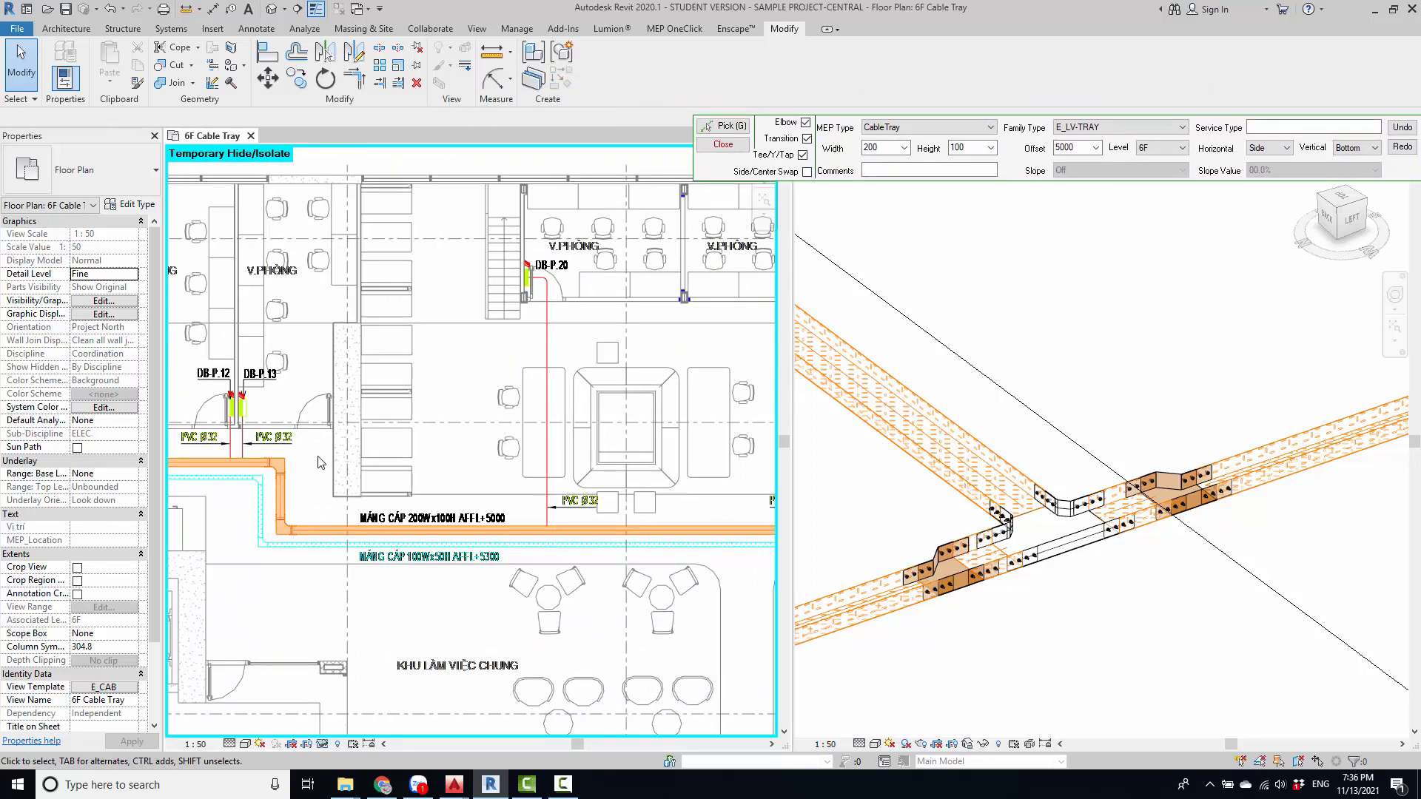
scroll(319, 518, down, 2)
scroll(411, 502, down, 4)
middle_drag(512, 501, 251, 486)
scroll(603, 503, up, 3)
scroll(637, 526, up, 3)
middle_drag(621, 533, 328, 551)
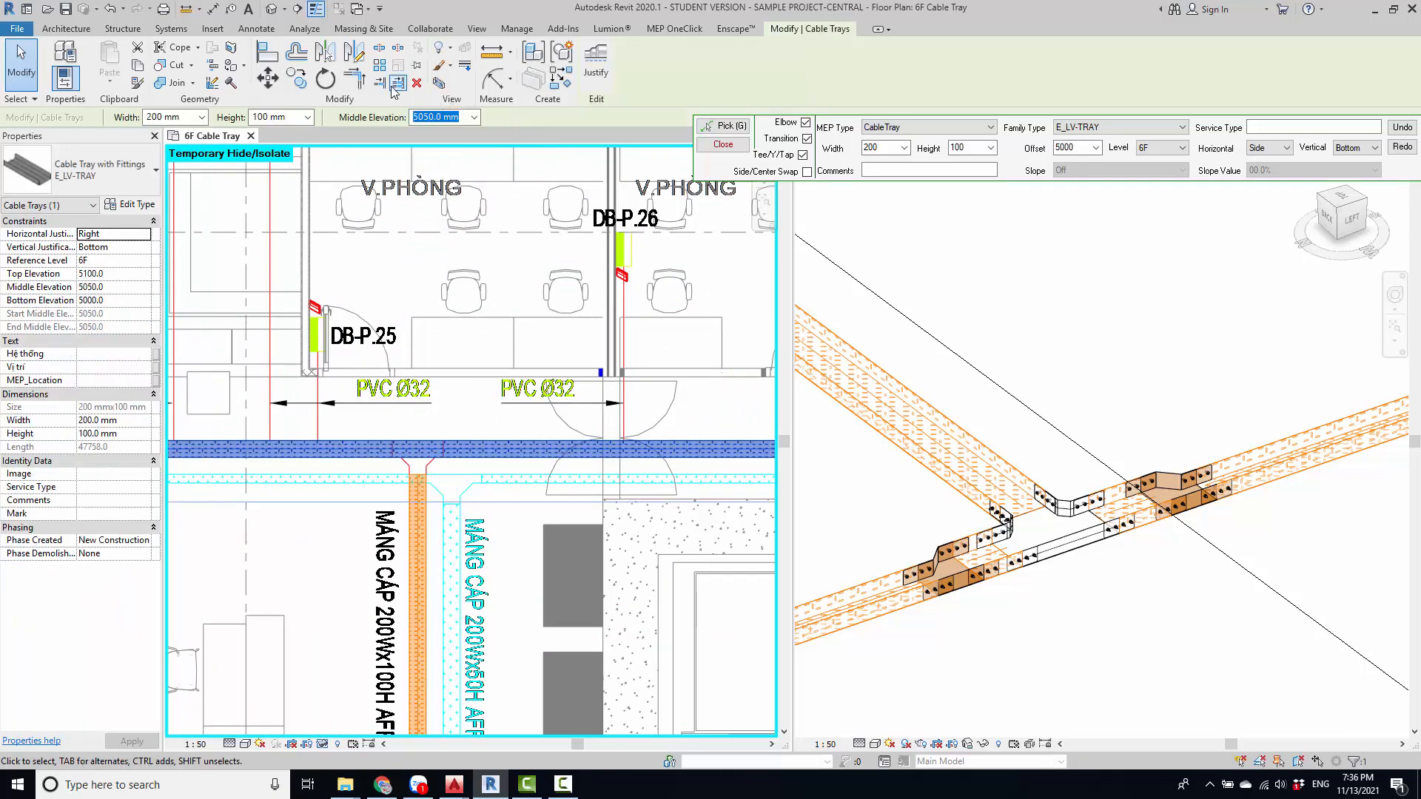
key(Escape)
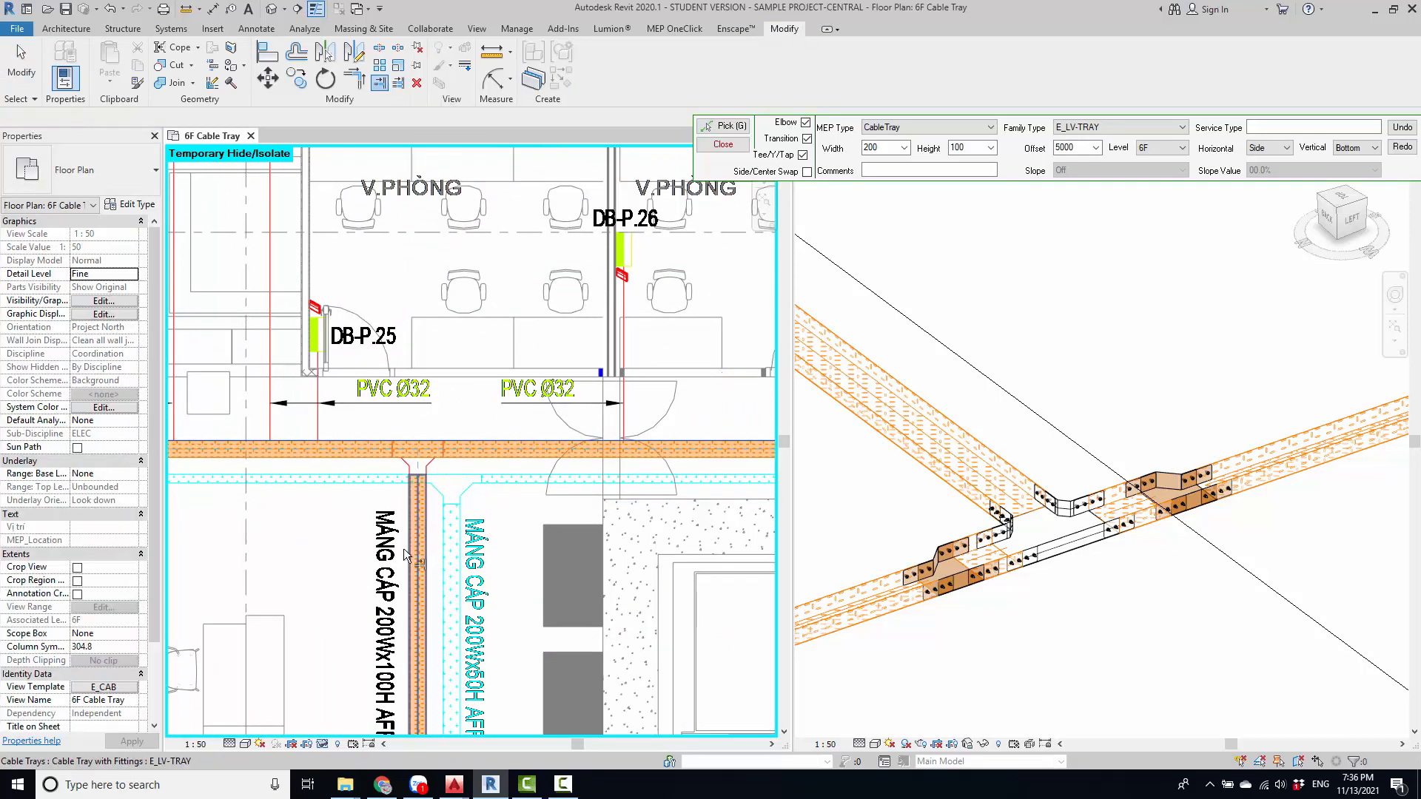
key(Escape)
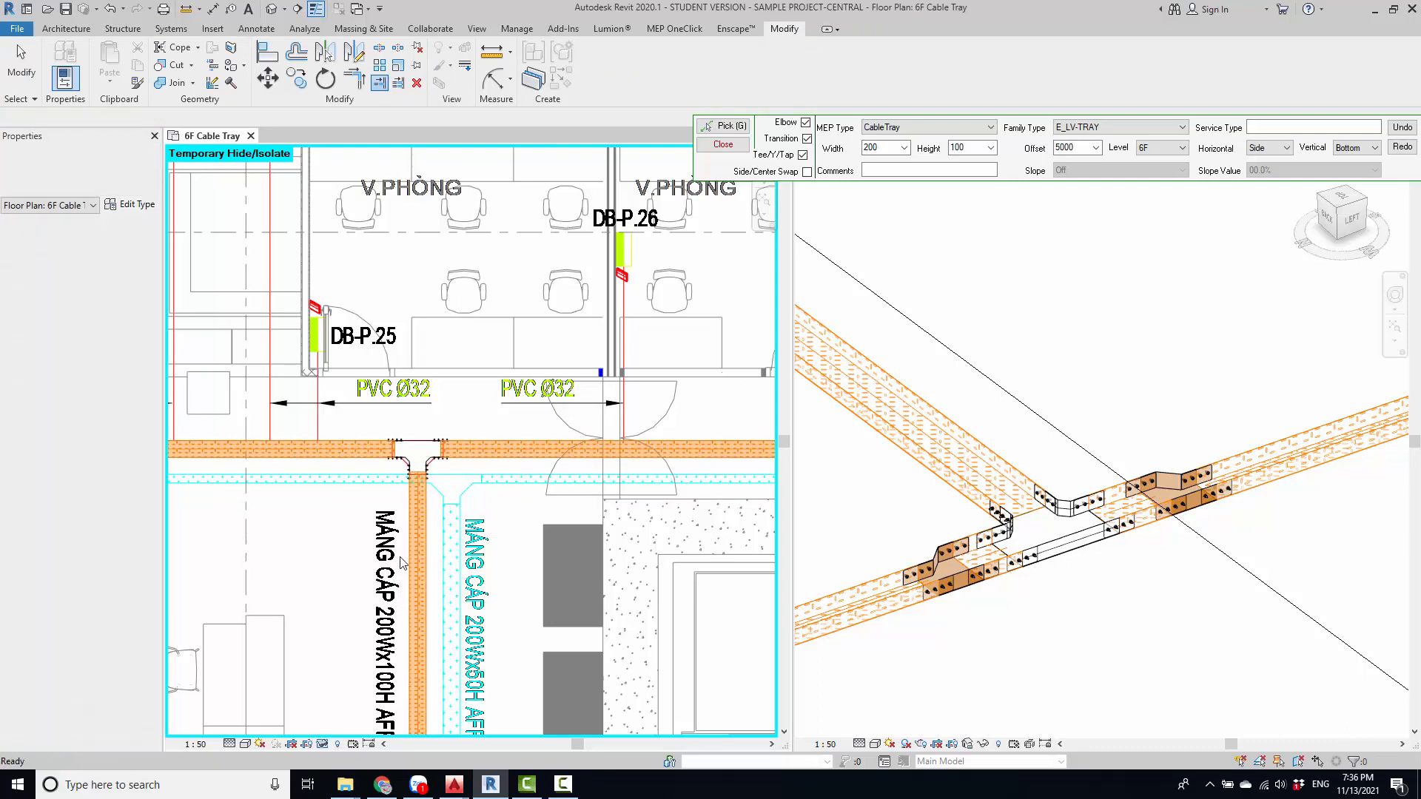
- Set the tray generator to family type E_ELV-TRAY with a height of 50 mm and an offset of 5300 mm
scroll(453, 539, down, 4)
middle_drag(482, 496, 472, 478)
scroll(718, 711, up, 4)
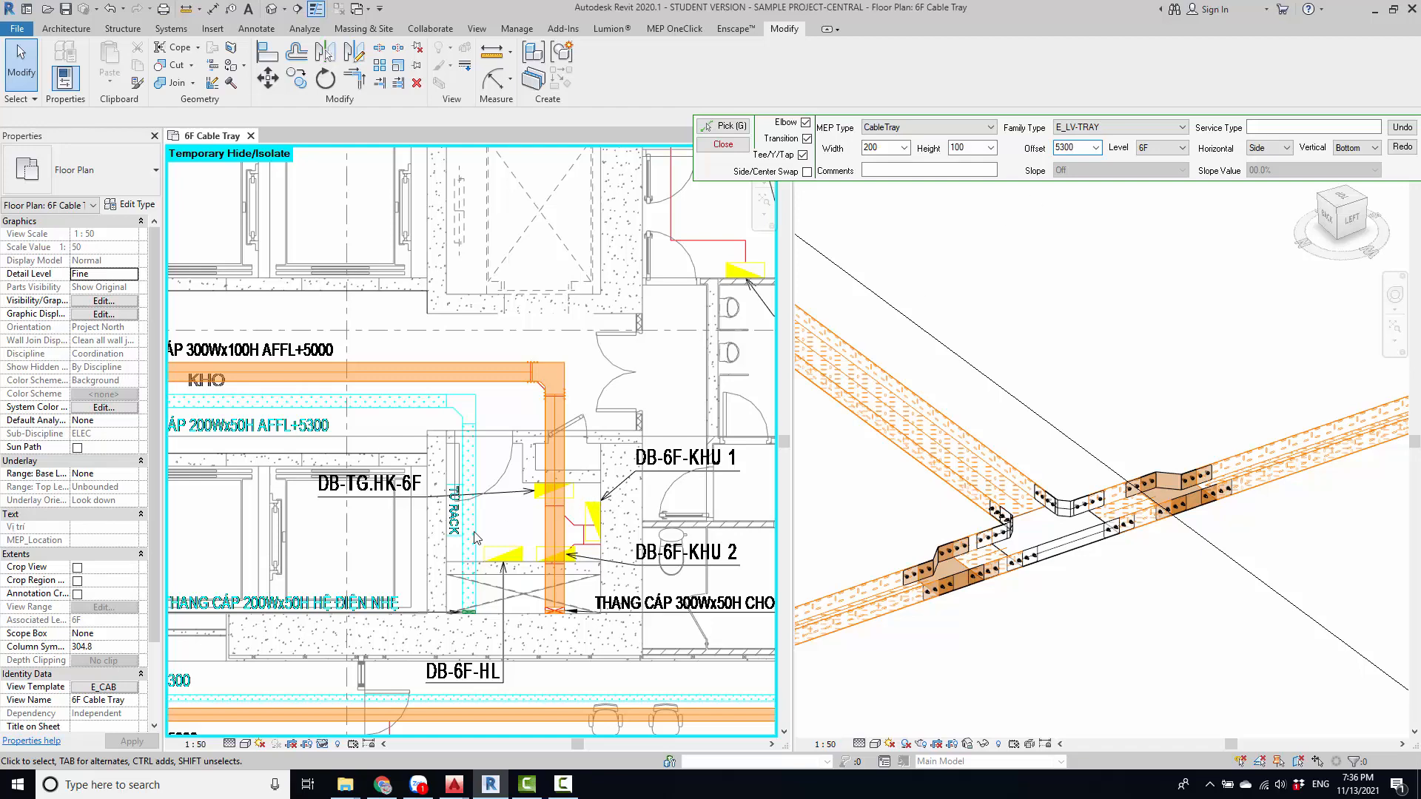
middle_drag(472, 570, 533, 535)
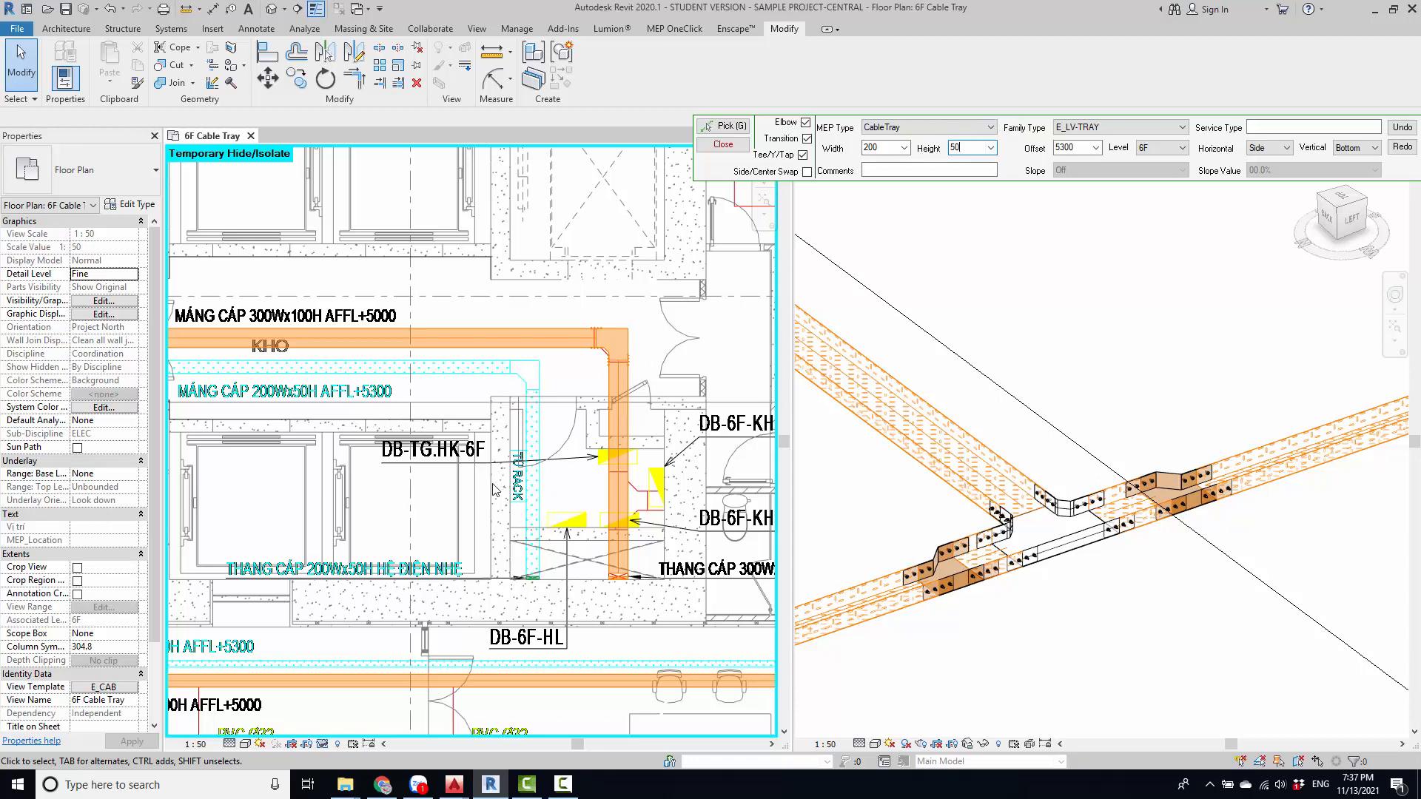
scroll(524, 515, down, 2)
scroll(528, 527, up, 4)
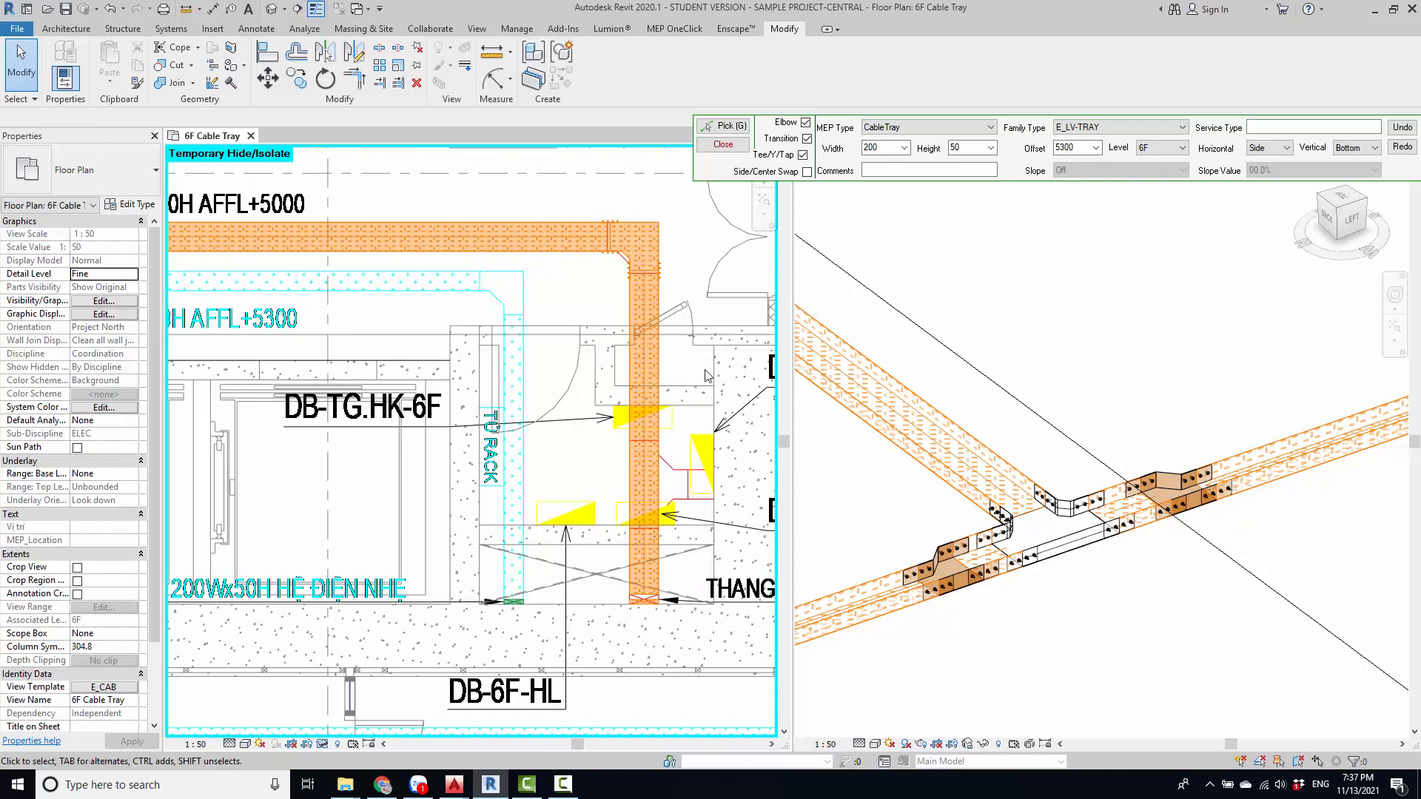
middle_drag(544, 477, 542, 446)
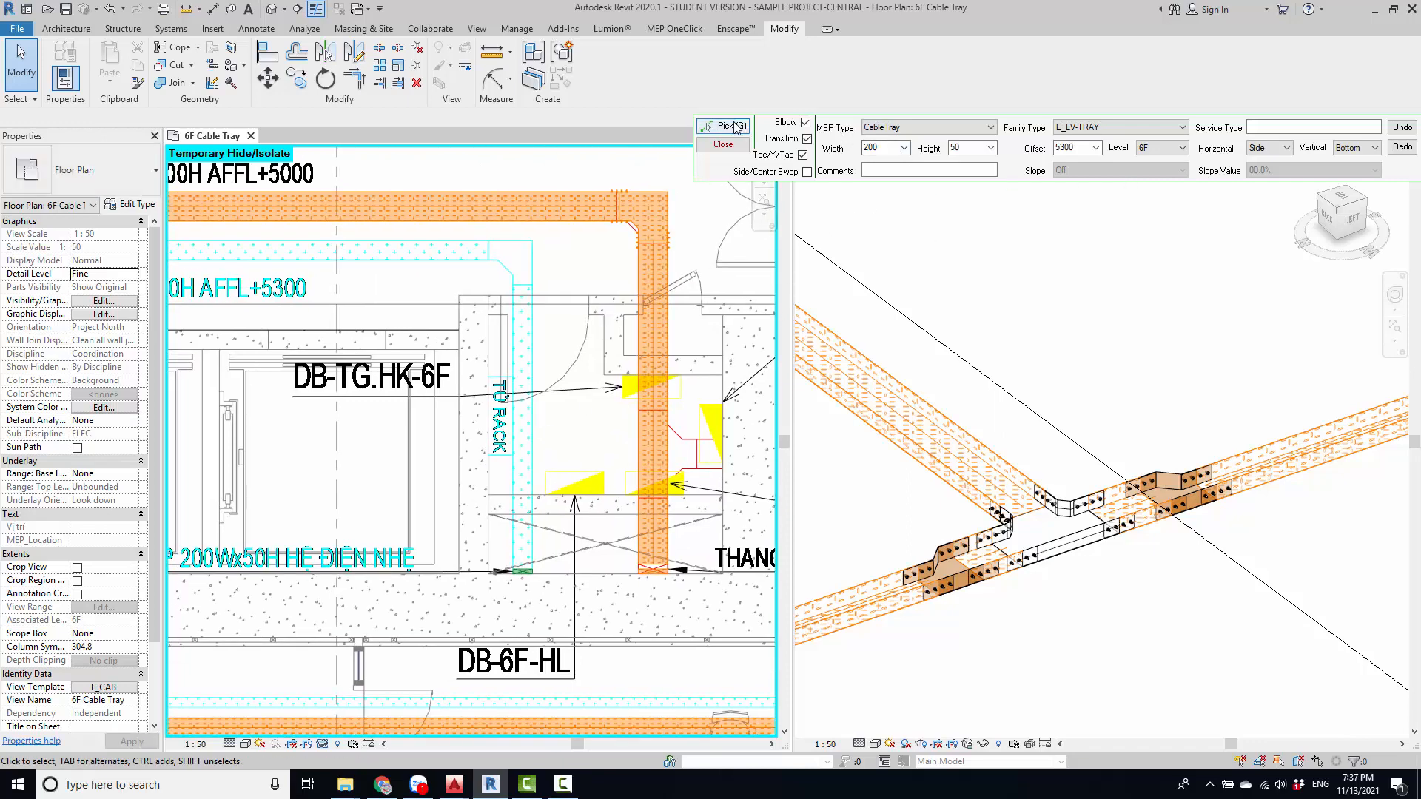
click(1182, 128)
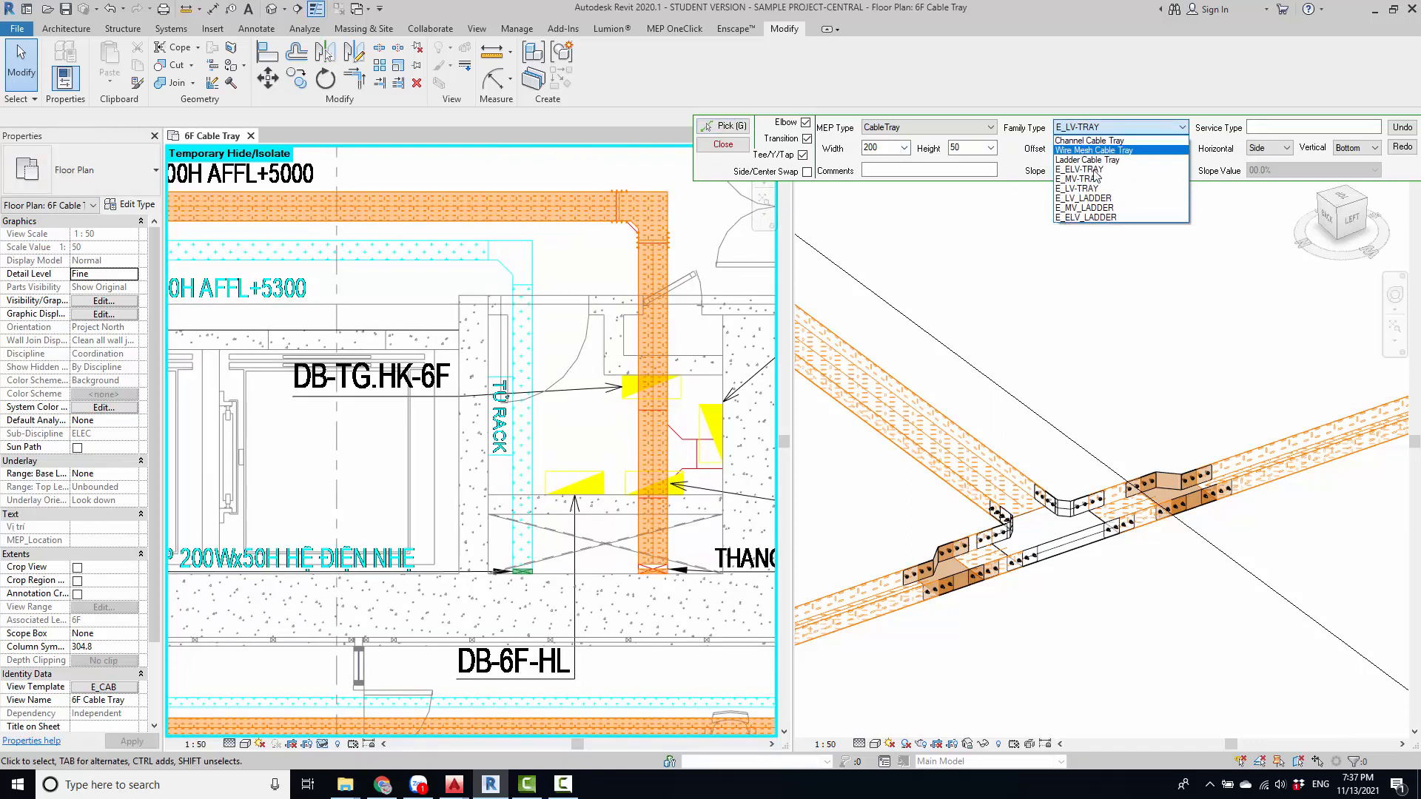
click(1079, 169)
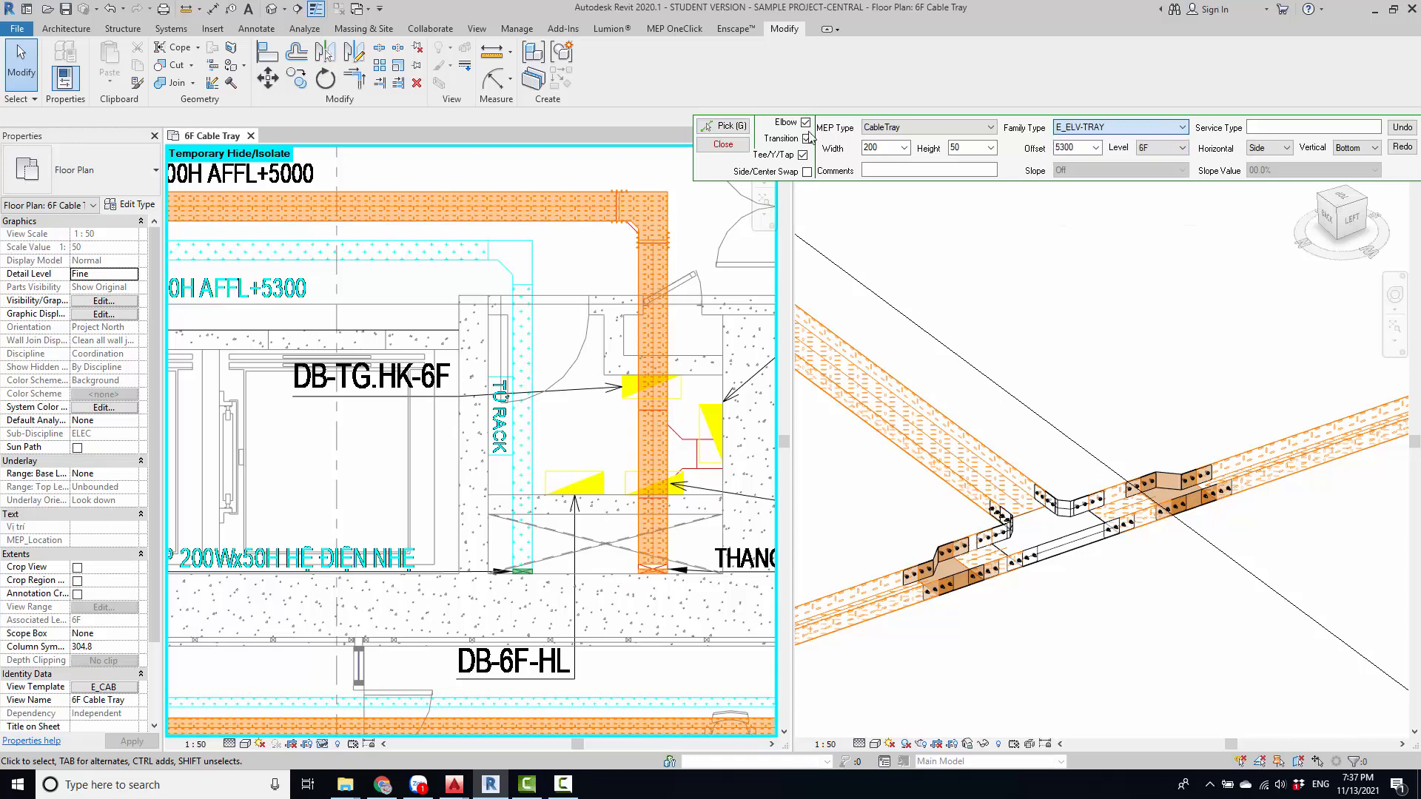
- Generate the vertical 200 x 50 mm light-current tray beside TỦ RACK from the CAD line in the shaft
click(725, 126)
scroll(514, 521, up, 3)
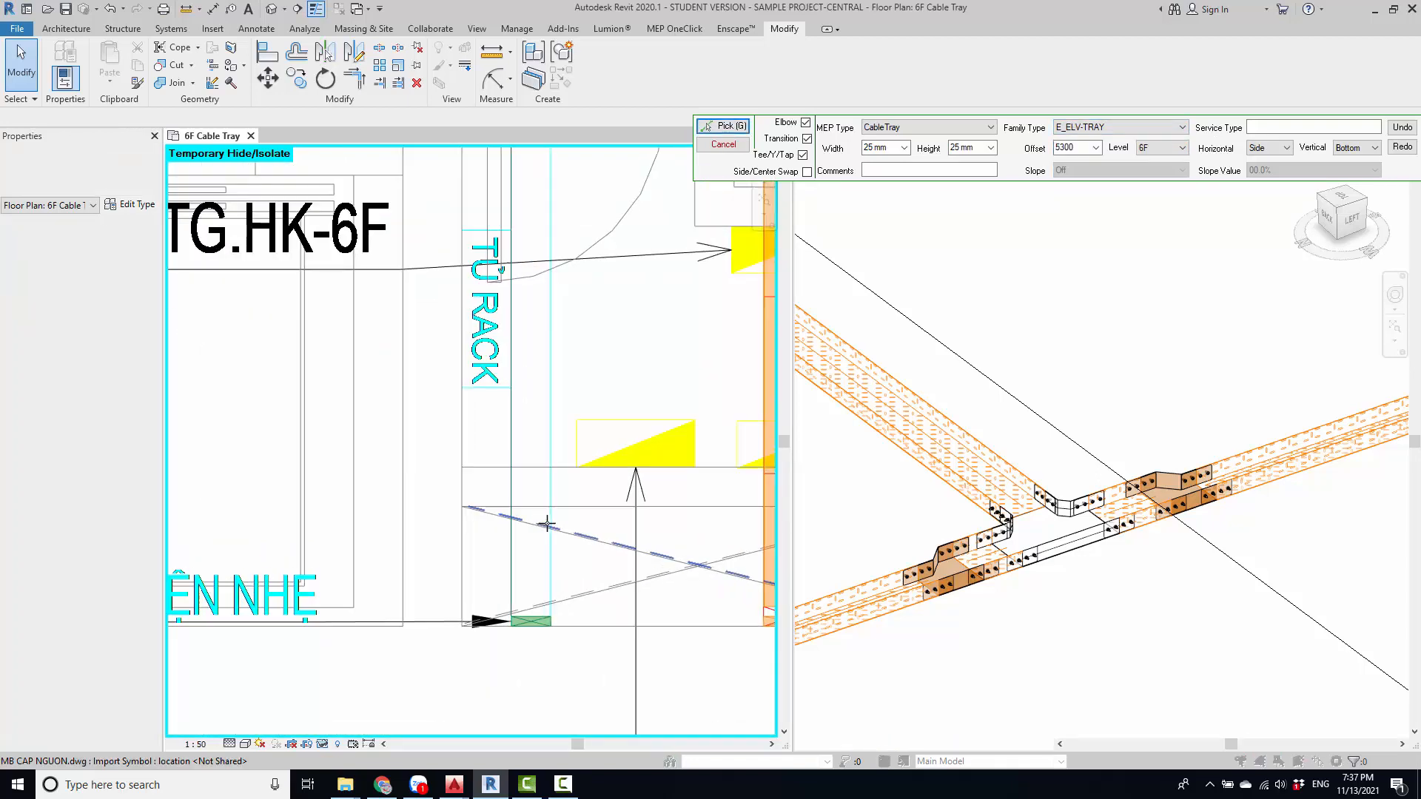
click(549, 518)
click(894, 151)
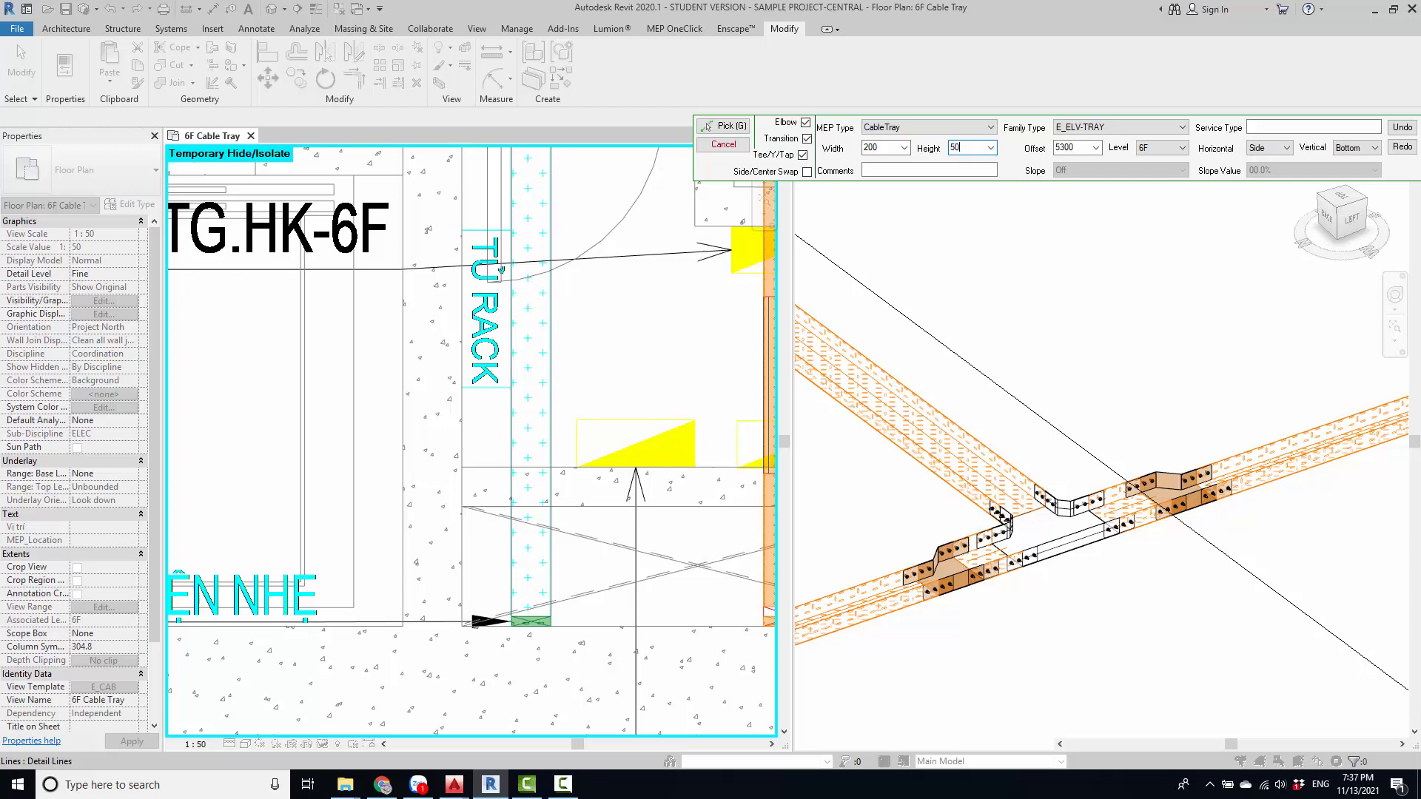
scroll(541, 467, down, 2)
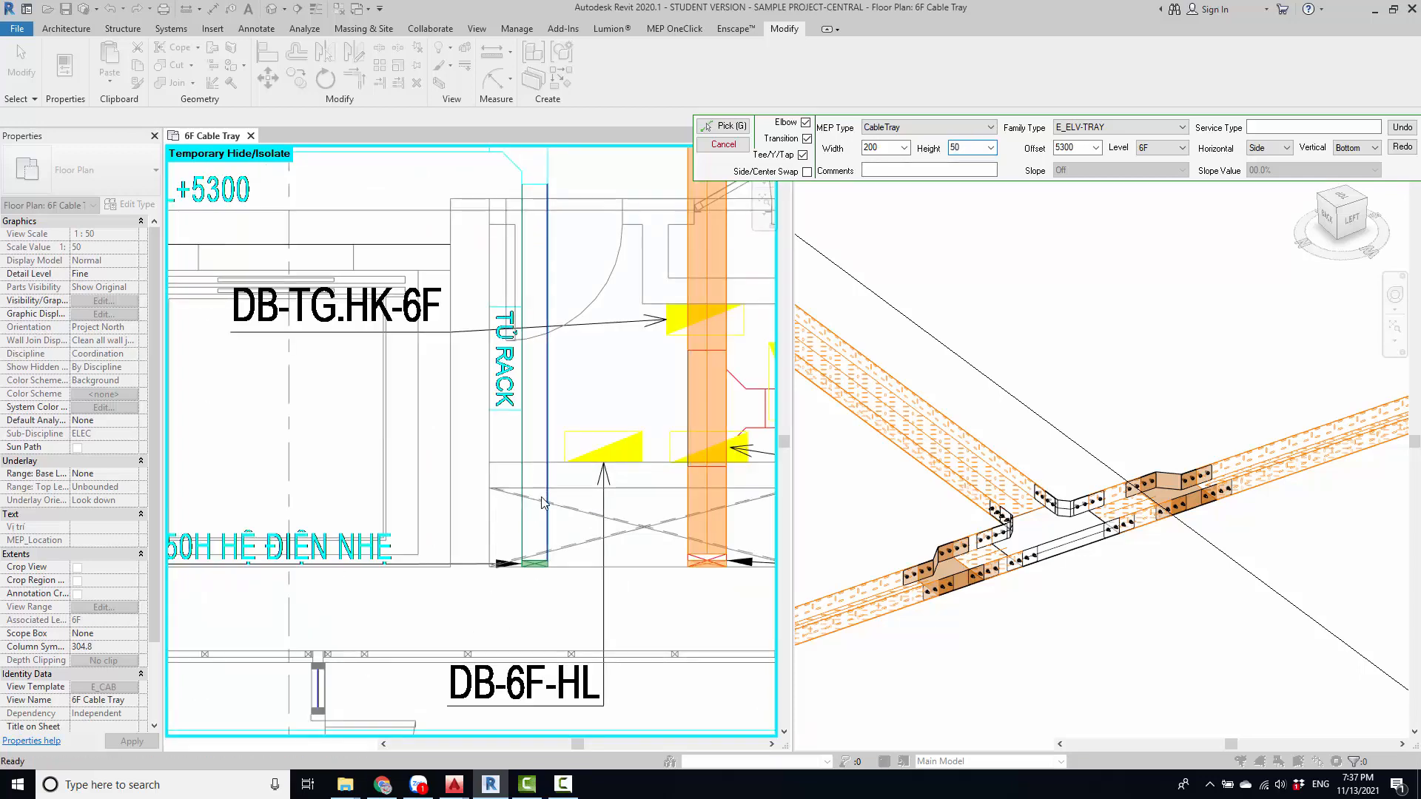
scroll(541, 503, up, 2)
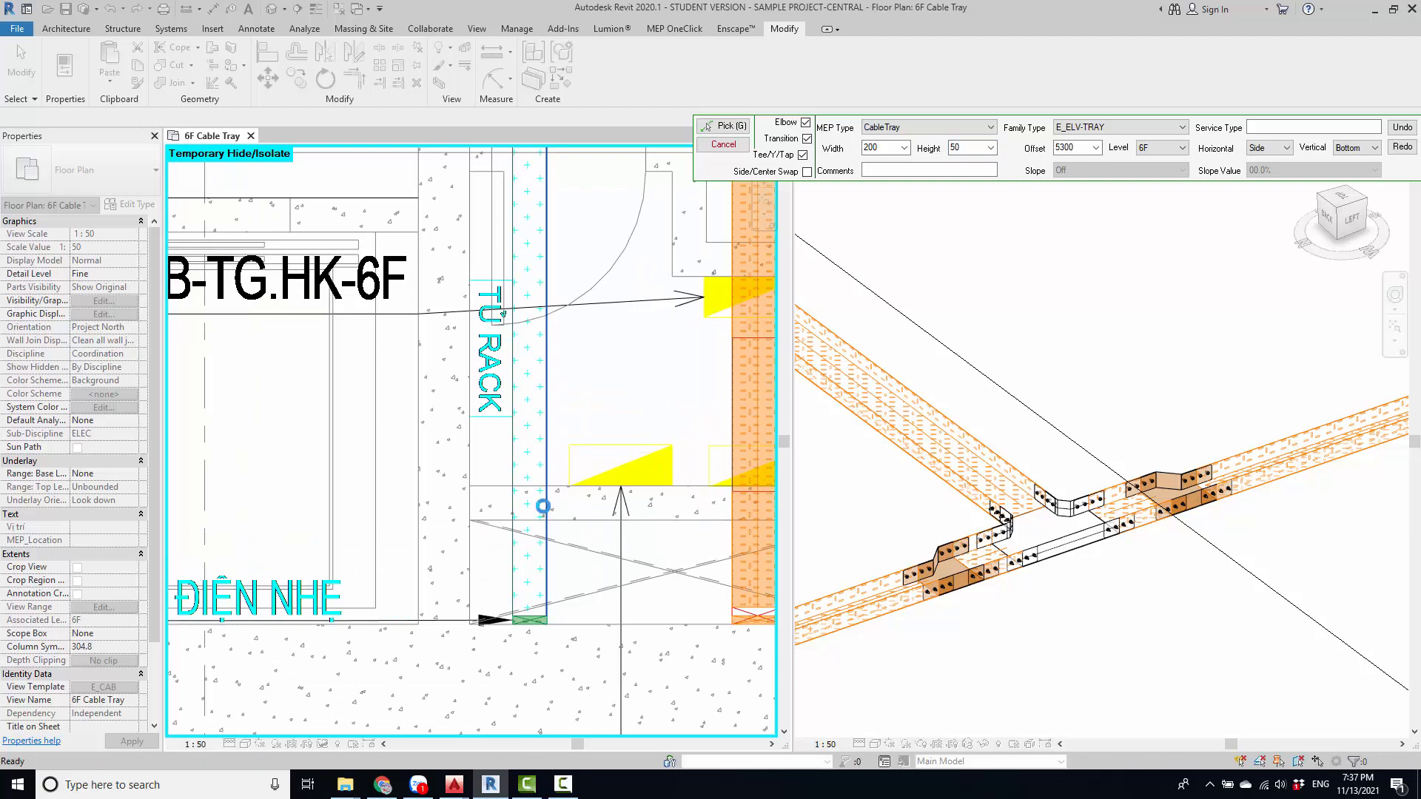
click(543, 507)
scroll(564, 325, down, 2)
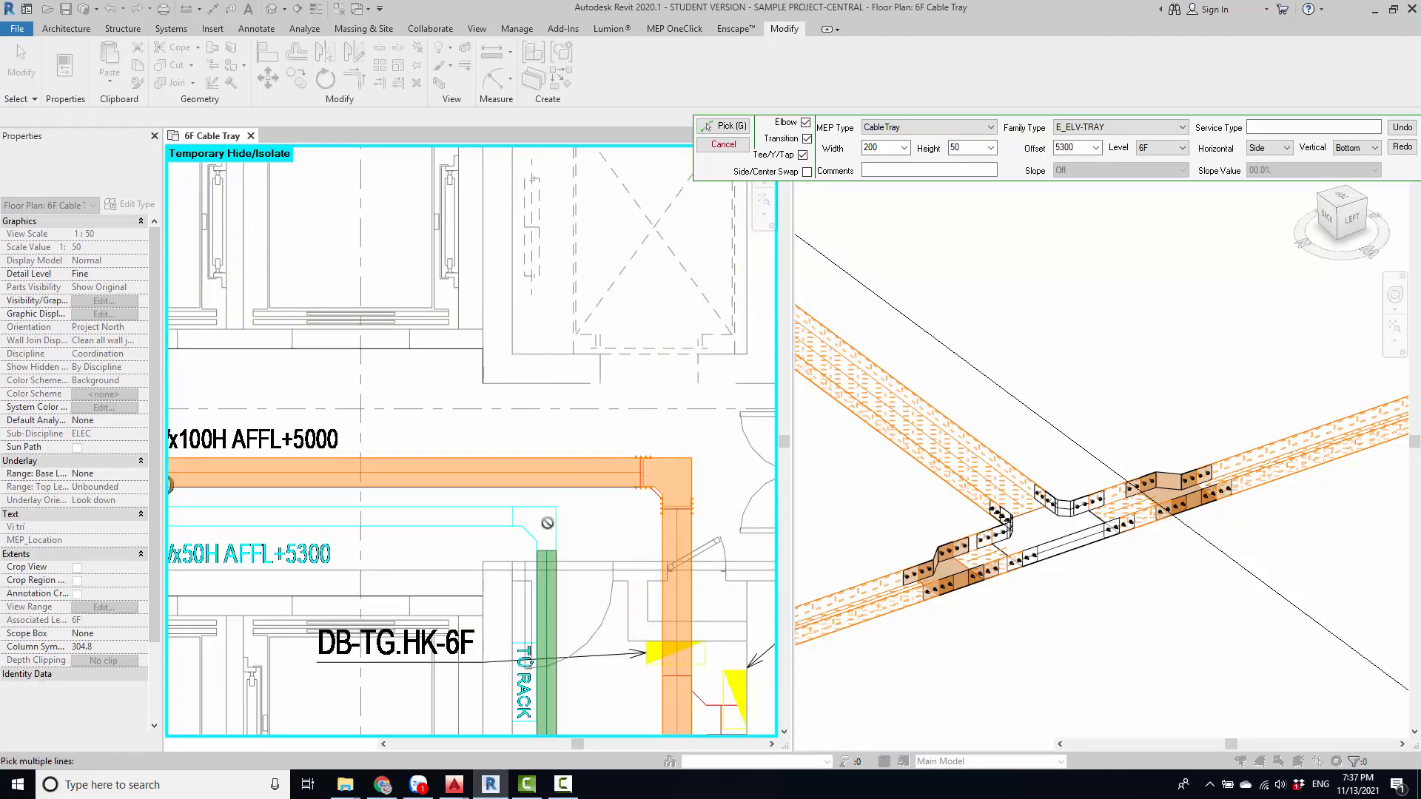
- Generate the horizontal tray from the upper AFFL+5300 CAD line near the shaft, undoing the wrong-side attempt to keep it between the cyan outlines
scroll(555, 524, up, 1)
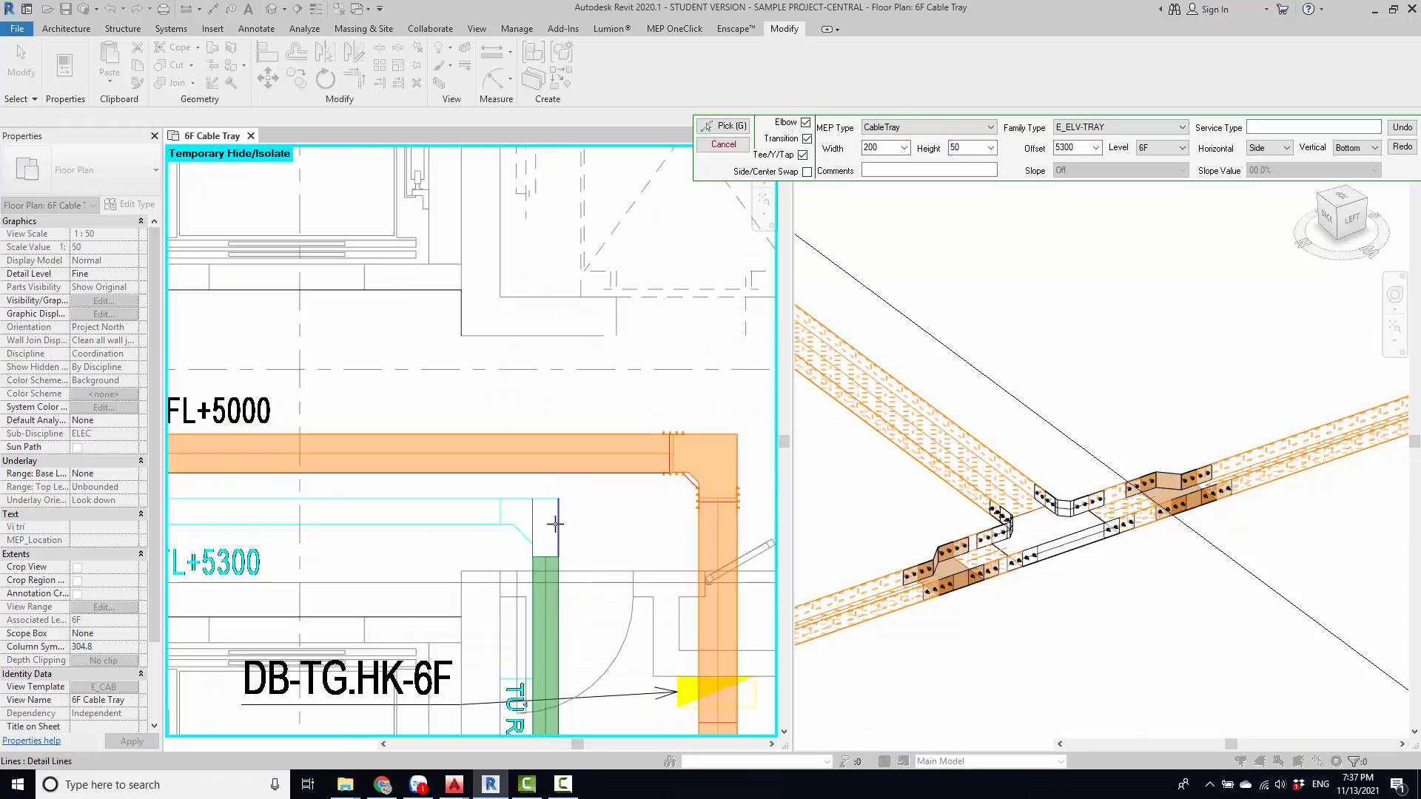
click(456, 498)
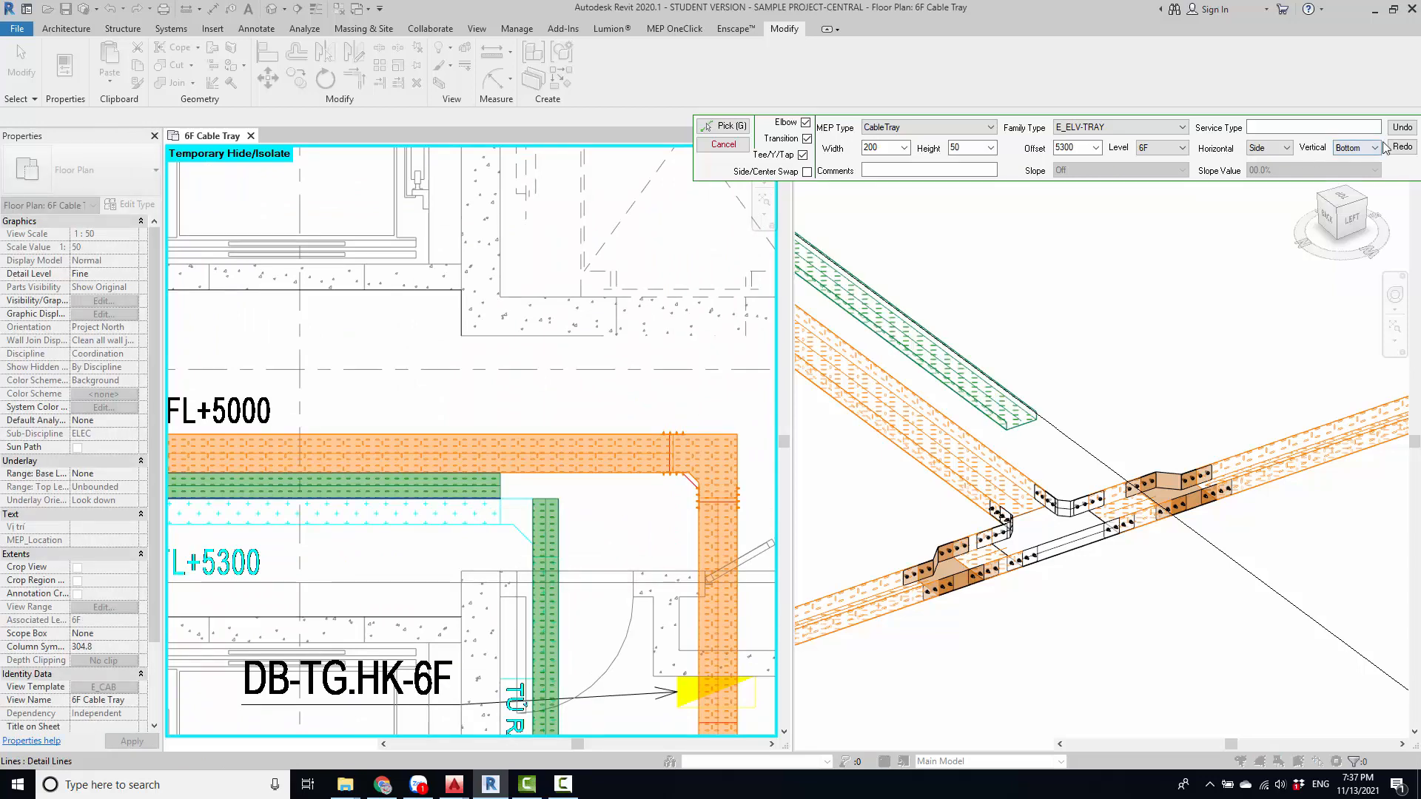
key(ctrl+z)
scroll(492, 504, up, 2)
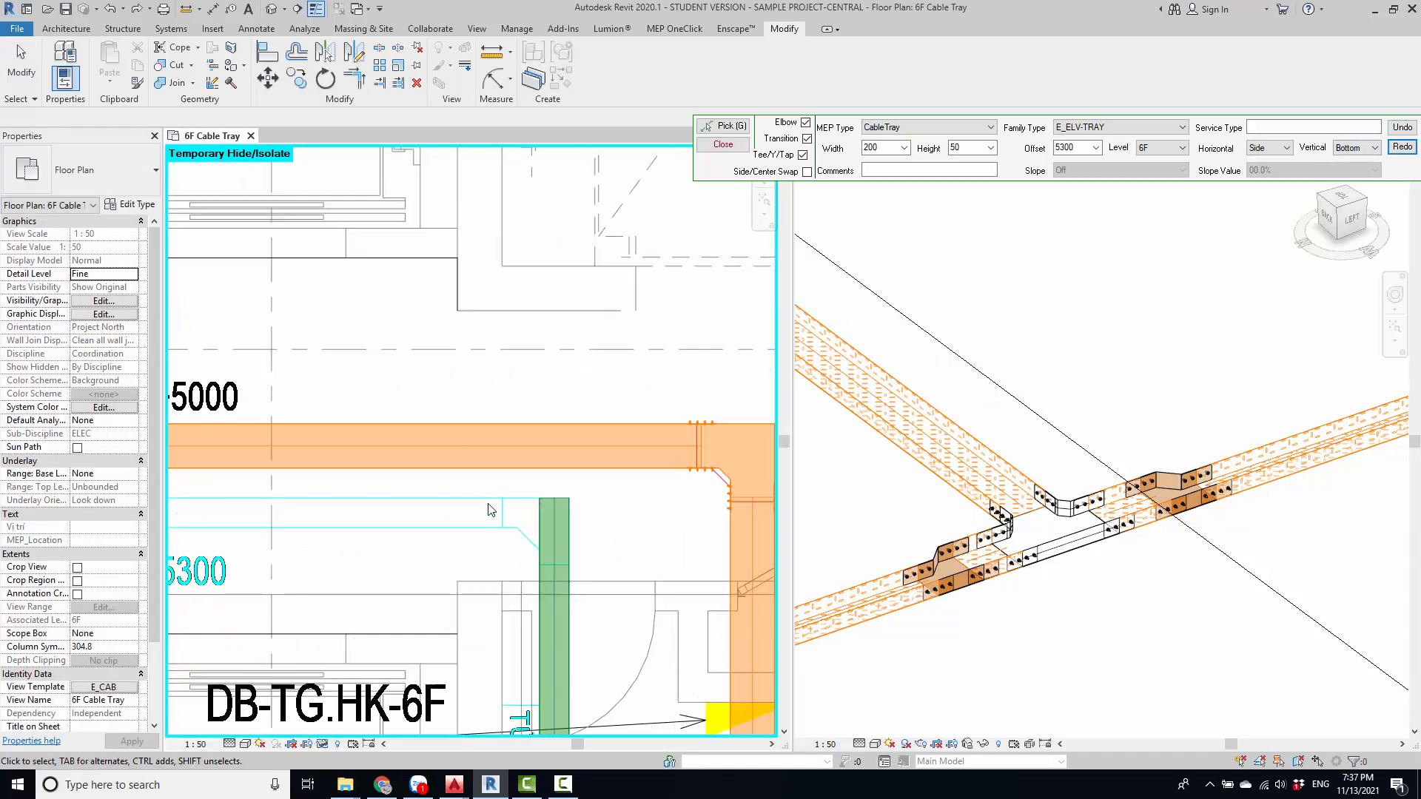
click(496, 501)
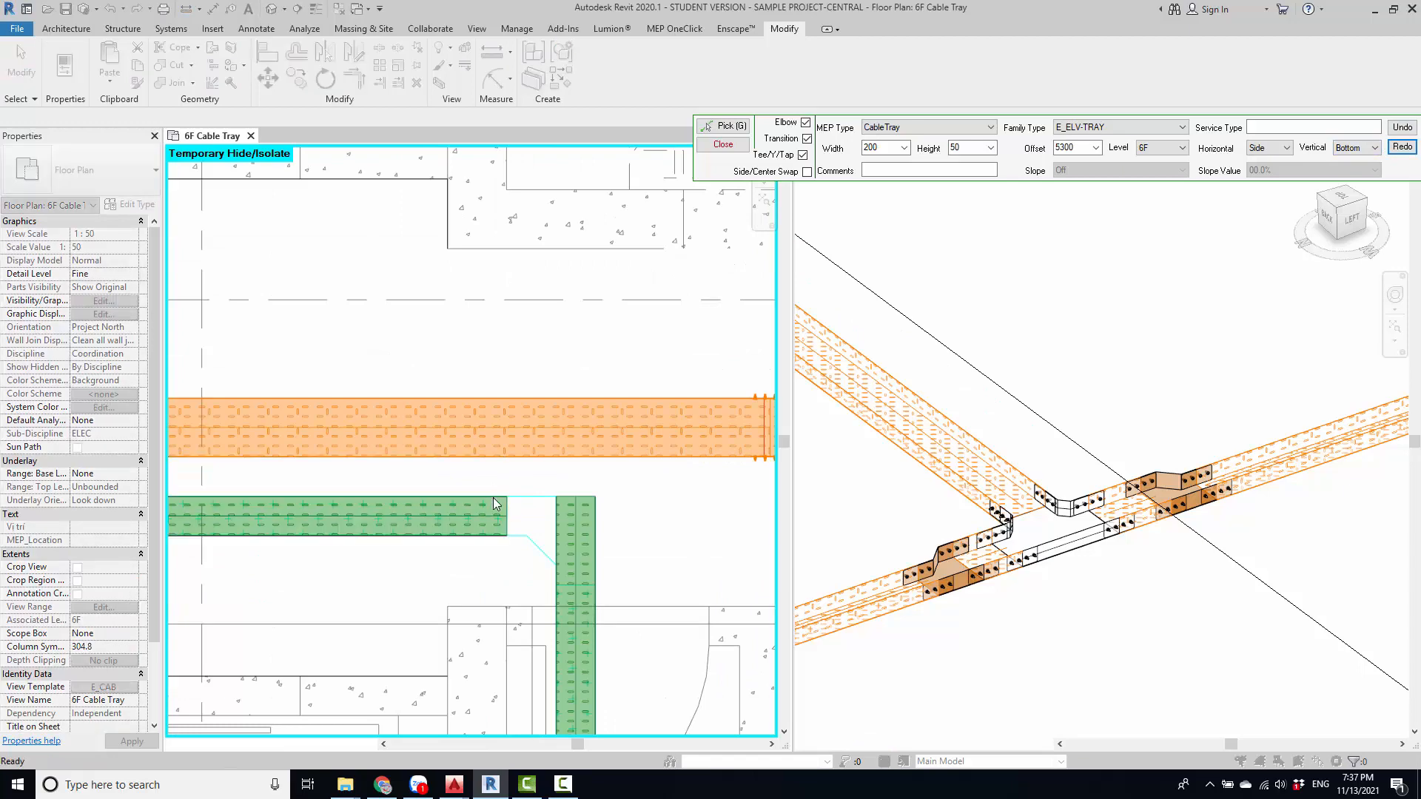
- Generate the 200 x 50 mm vertical light-current trays from the CAD lines through, below and above the junction beside the 300Wx100H tray
middle_drag(427, 496, 622, 513)
scroll(618, 507, down, 5)
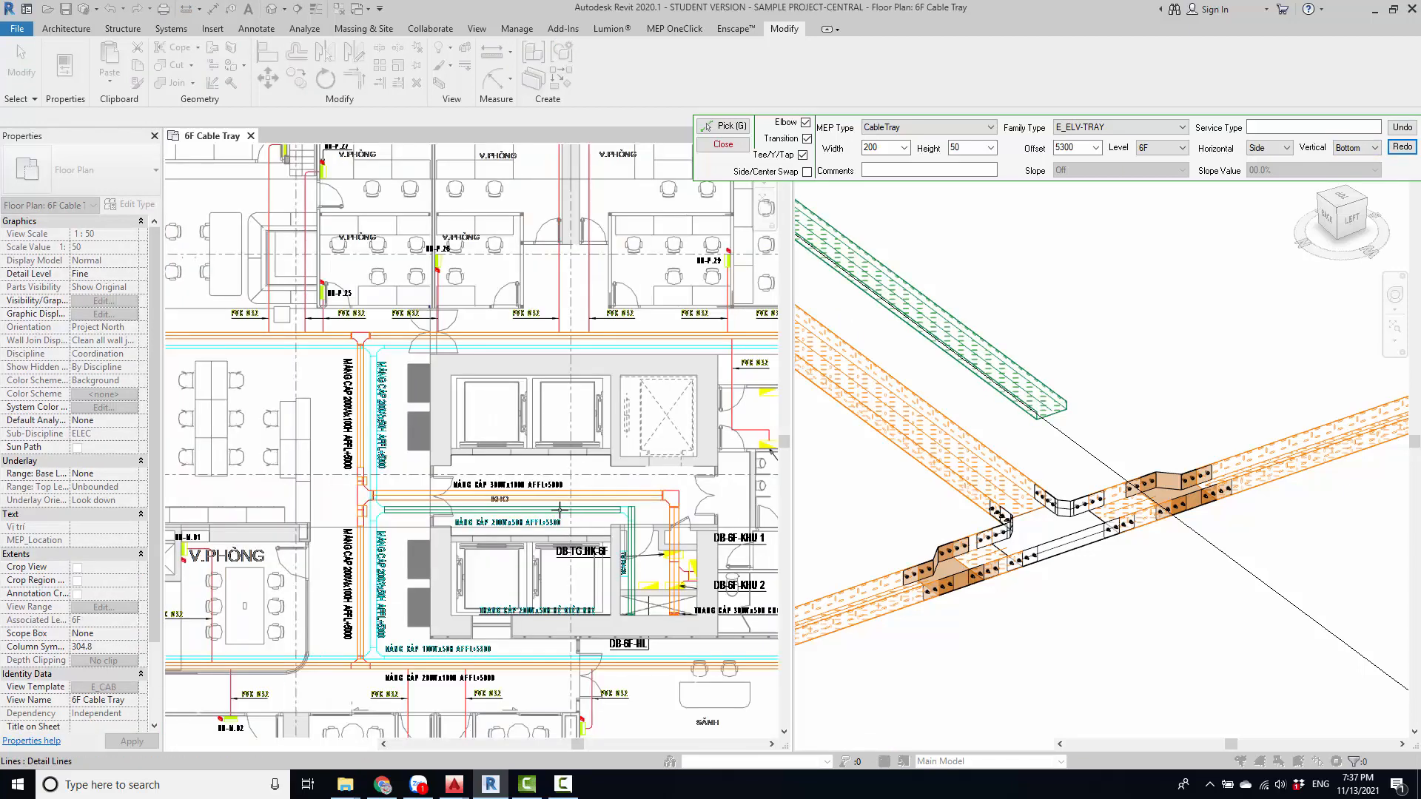
scroll(544, 544, up, 5)
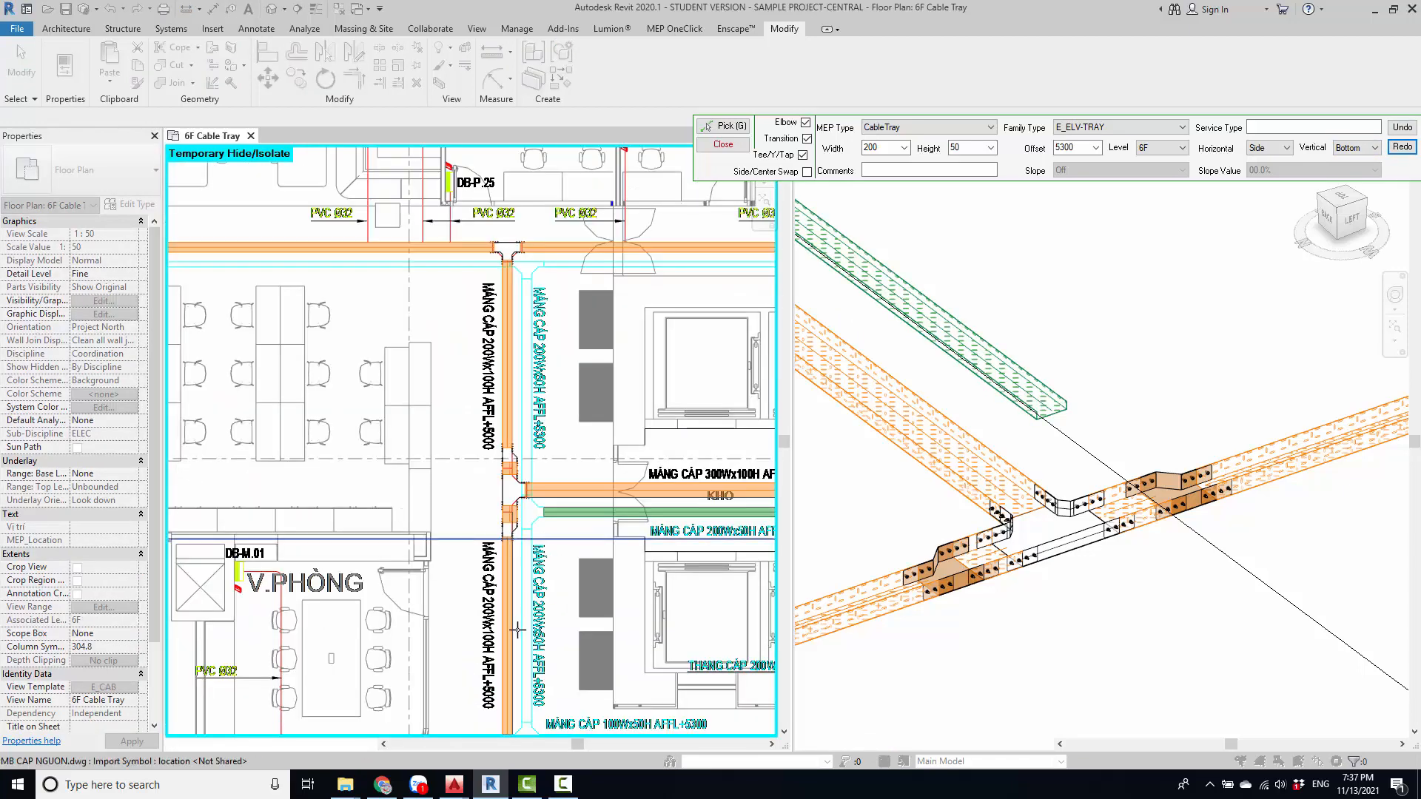
scroll(529, 611, up, 2)
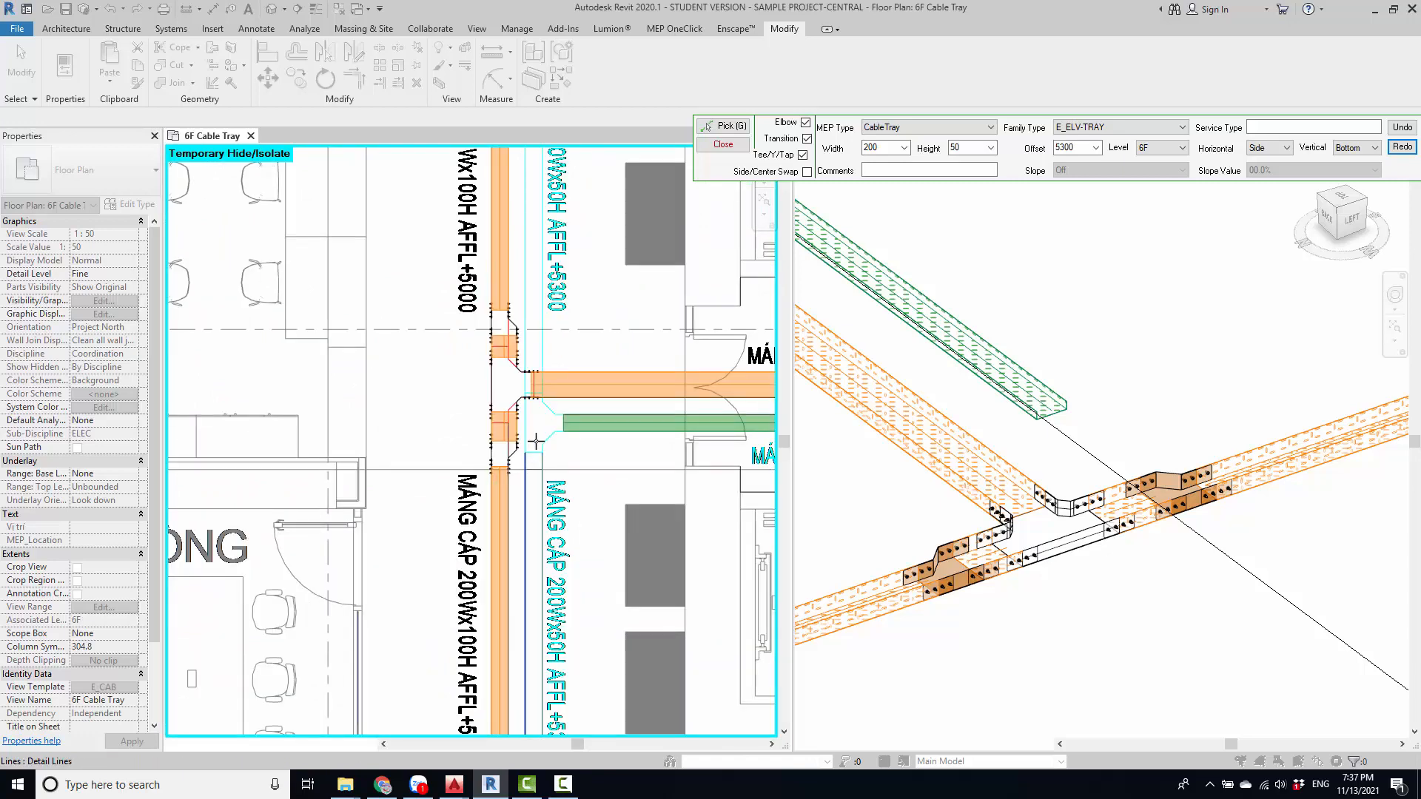
scroll(536, 442, up, 1)
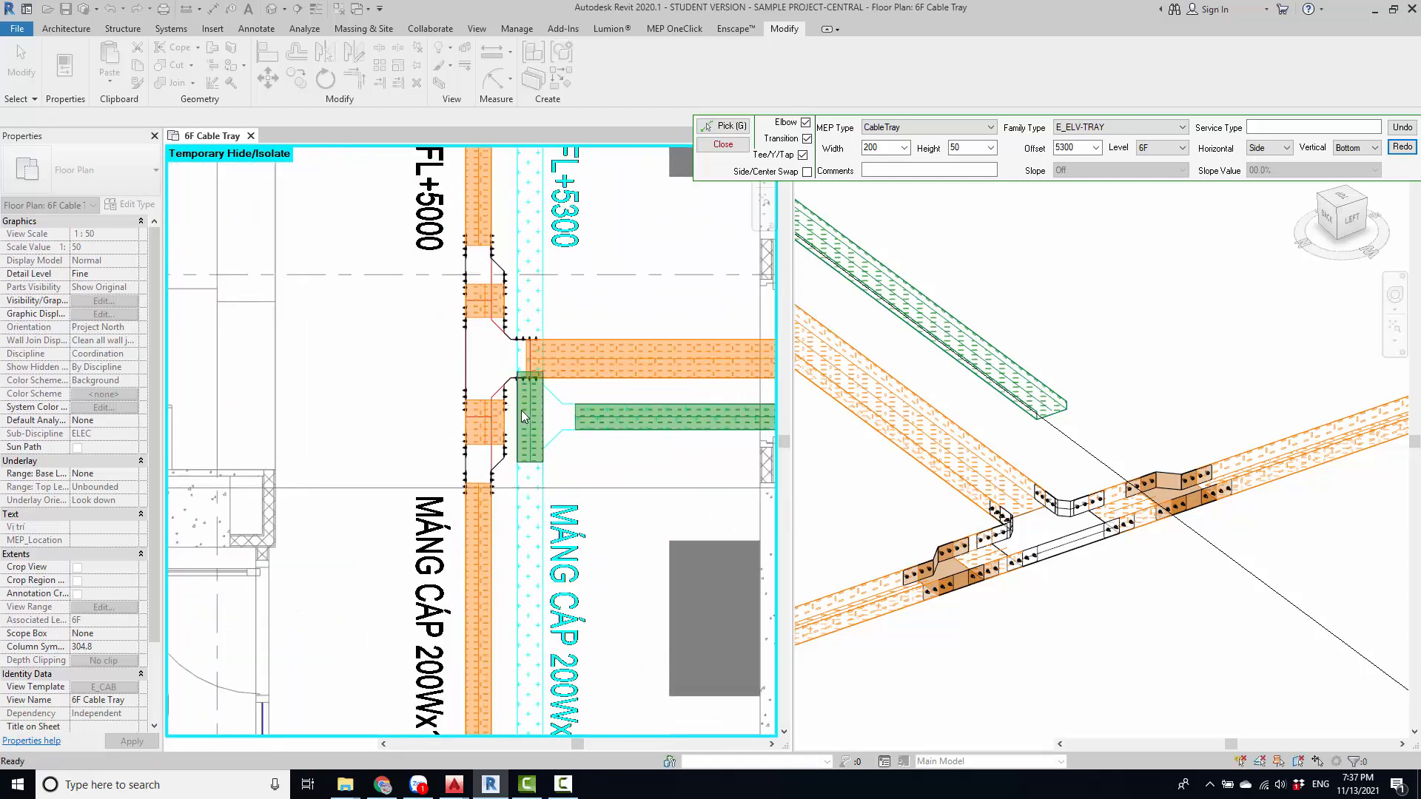
click(516, 505)
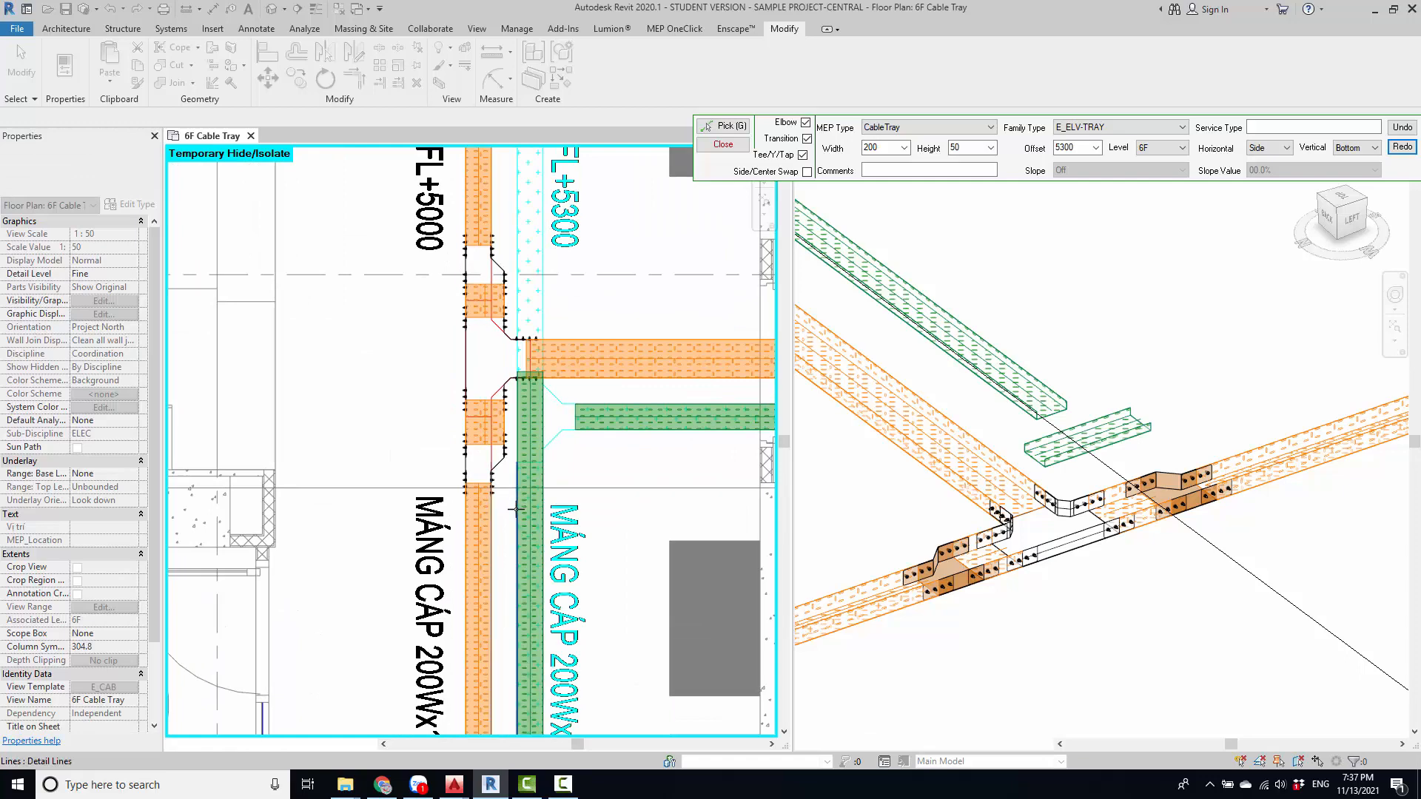
scroll(538, 469, down, 2)
click(517, 358)
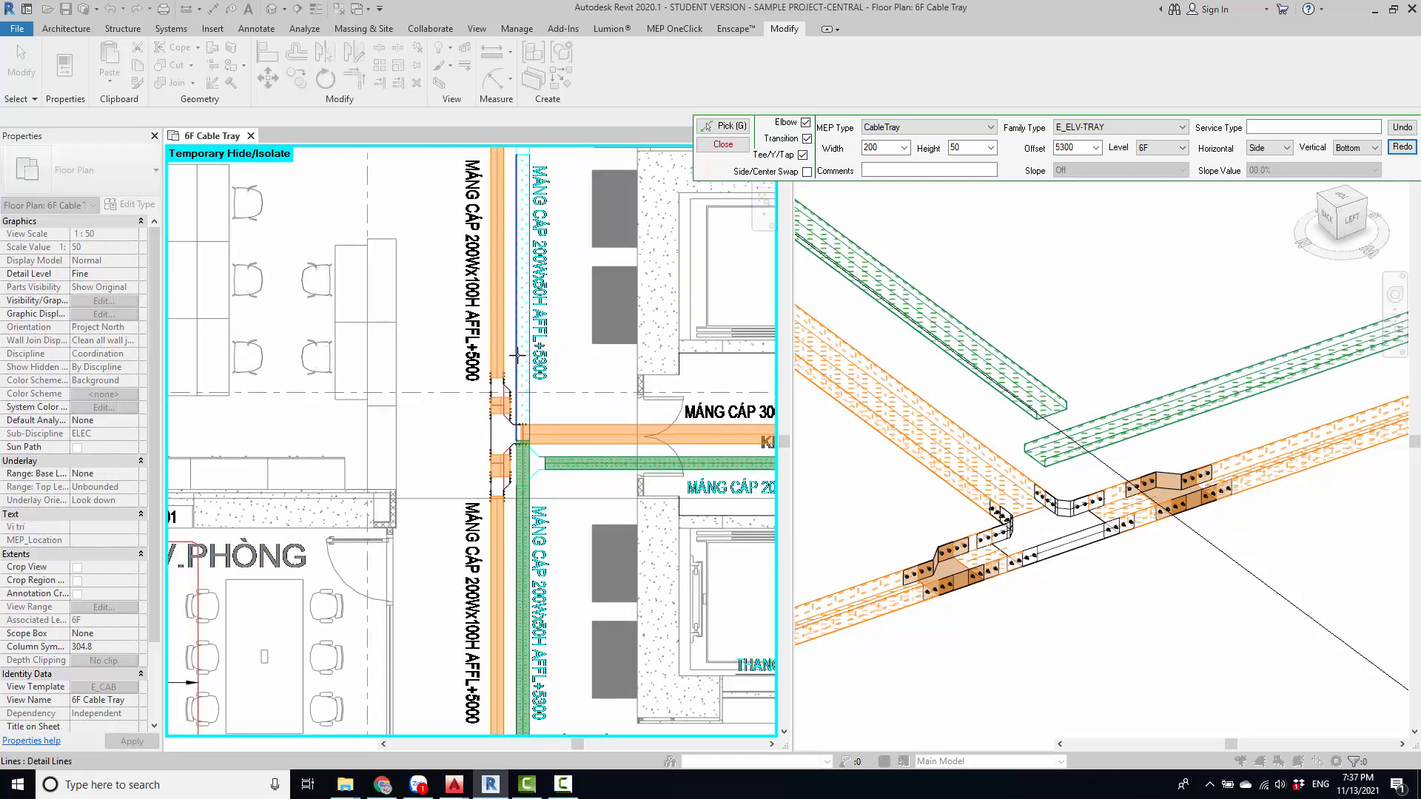
click(520, 354)
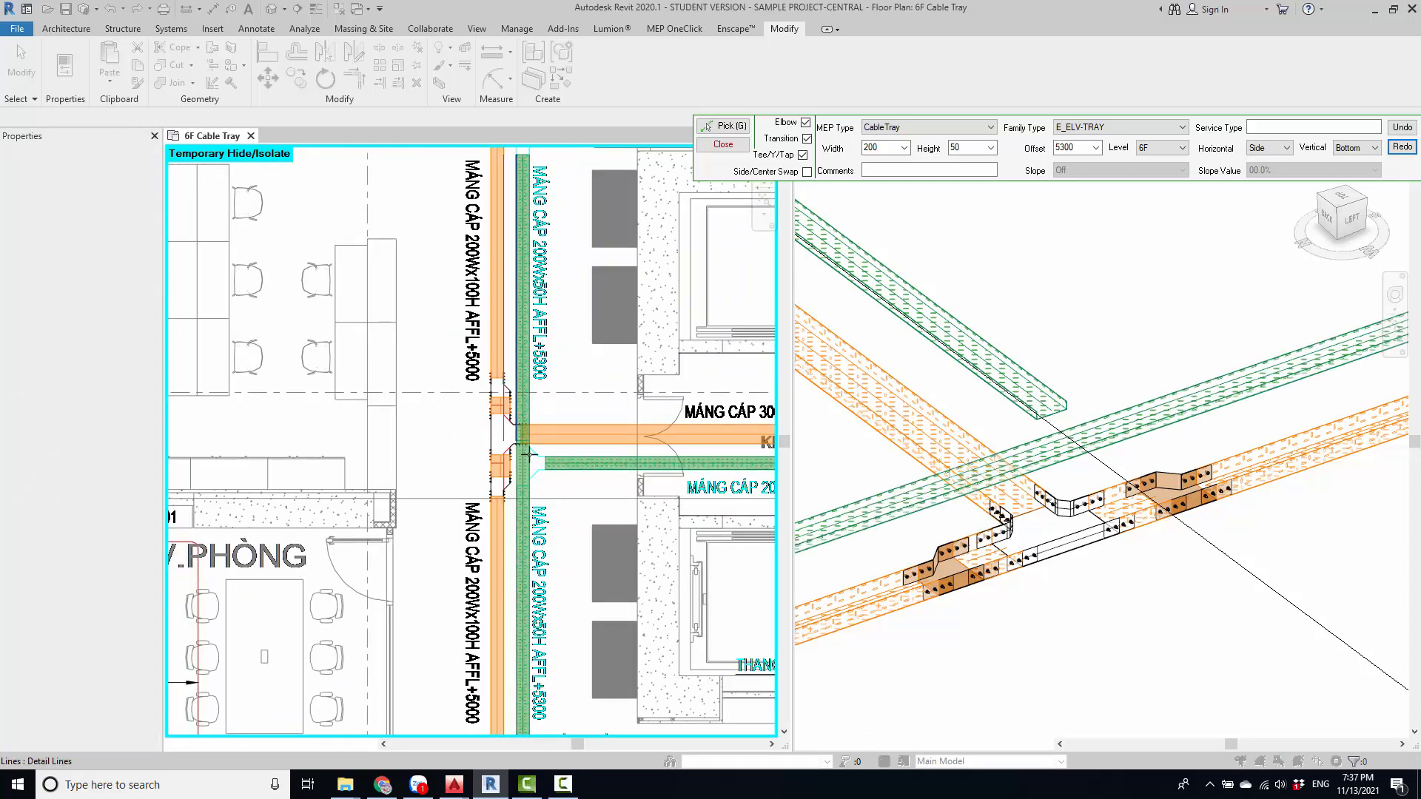
scroll(515, 378, down, 2)
middle_drag(527, 564, 562, 282)
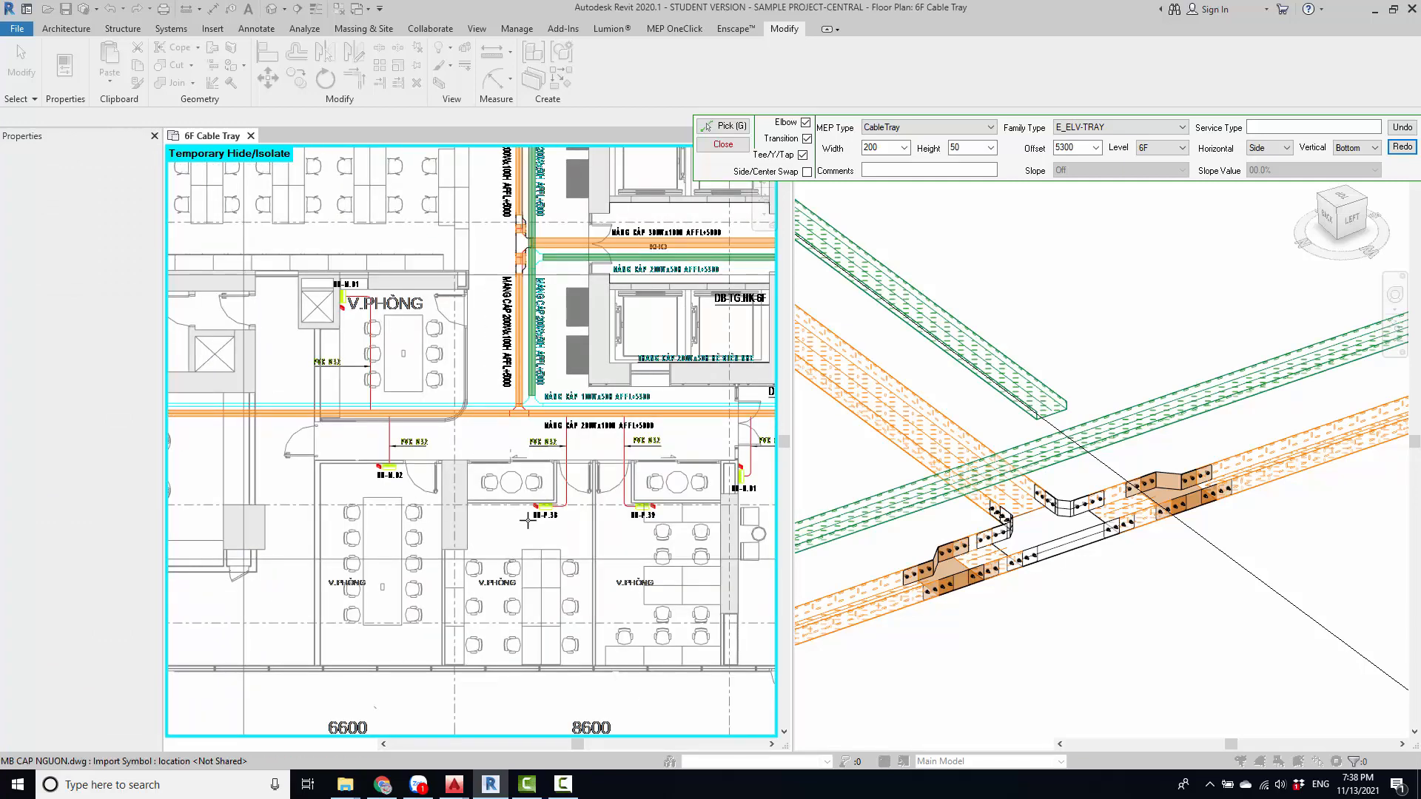
scroll(562, 282, up, 4)
scroll(551, 341, up, 4)
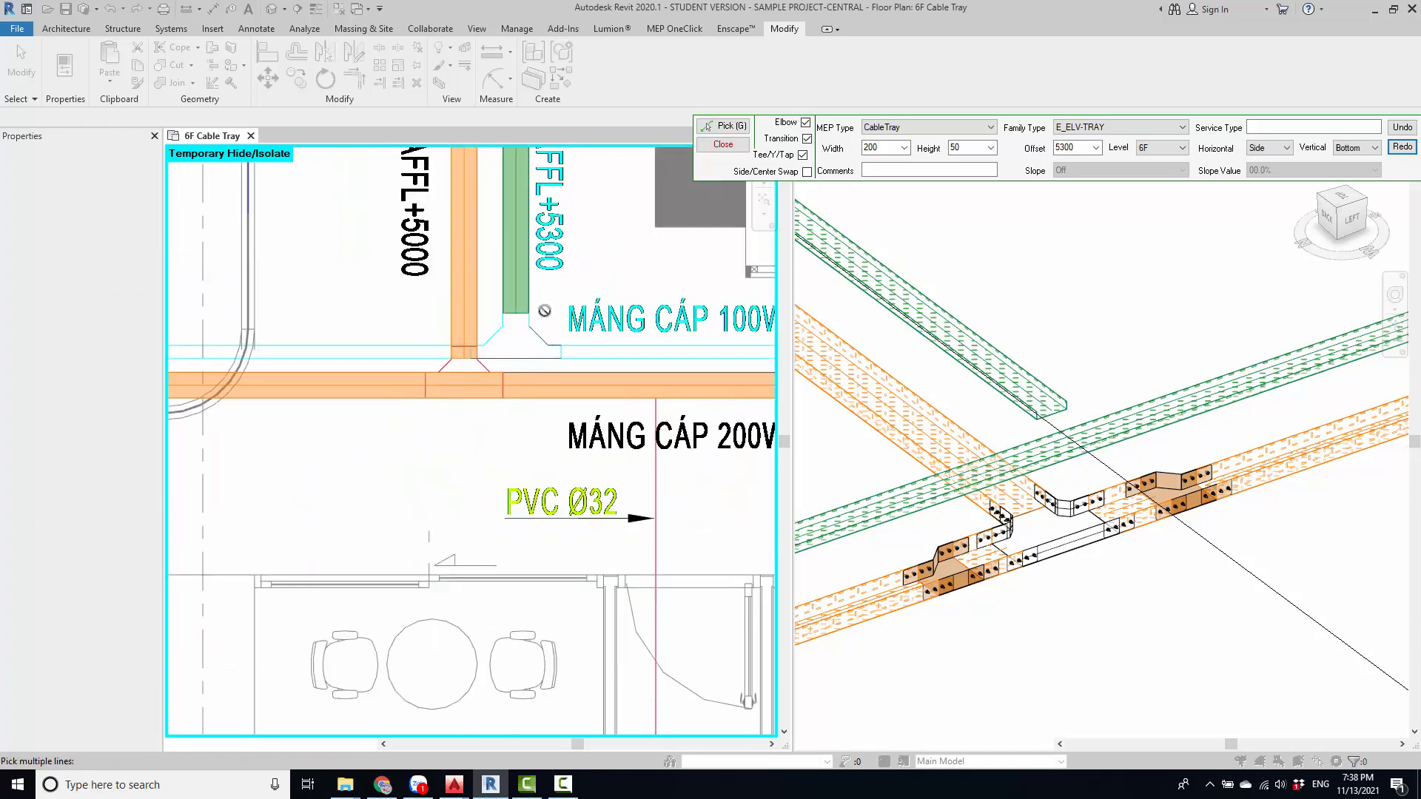
click(535, 357)
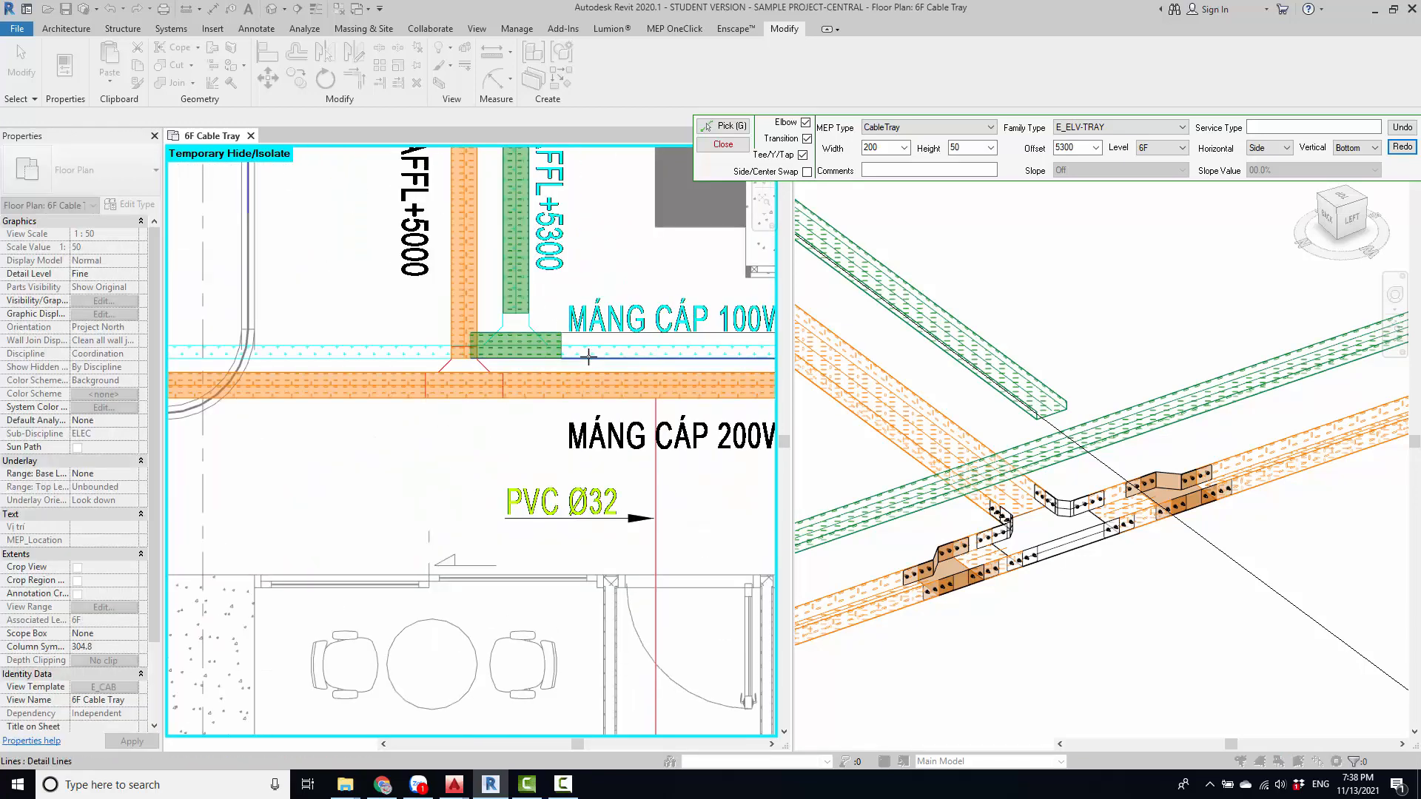
middle_drag(588, 352, 486, 488)
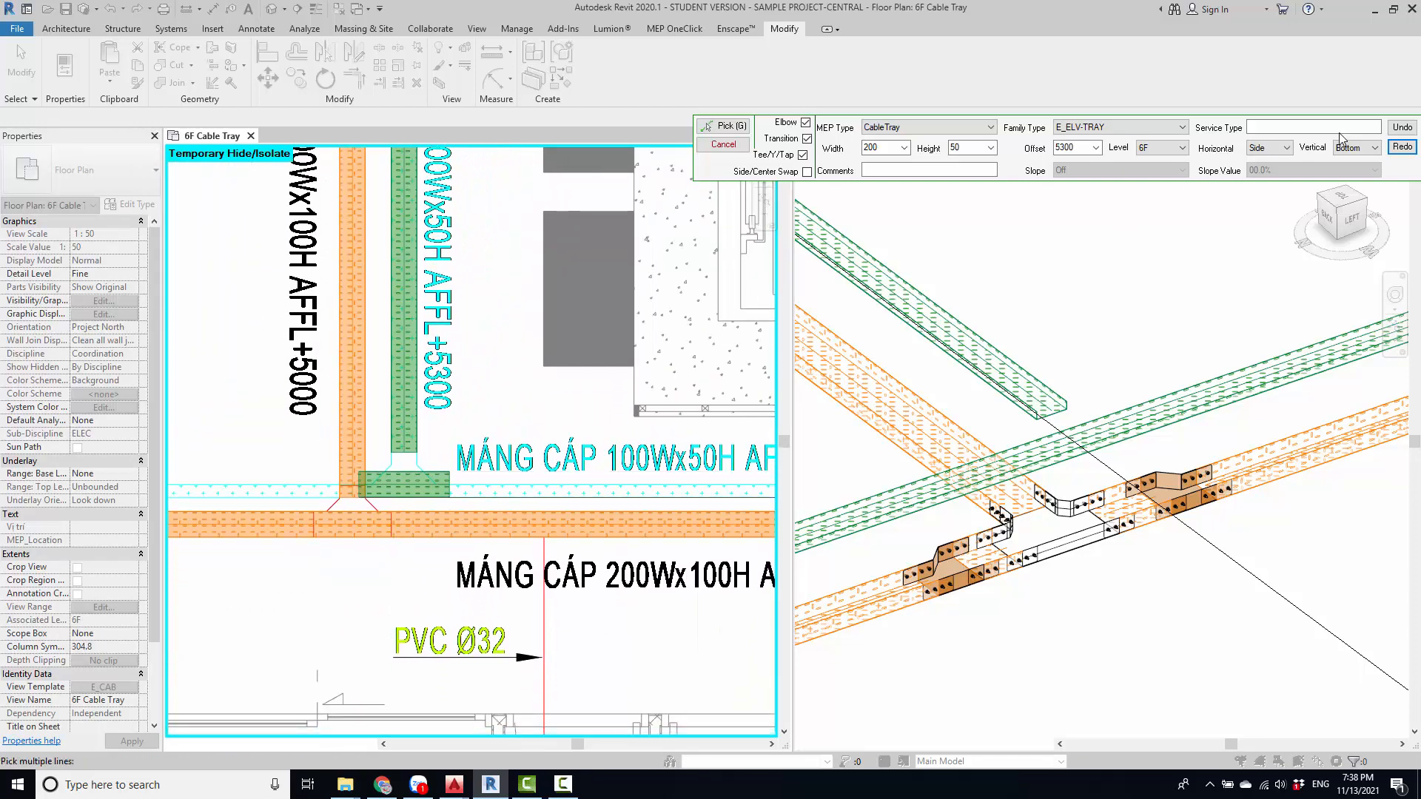
click(1402, 128)
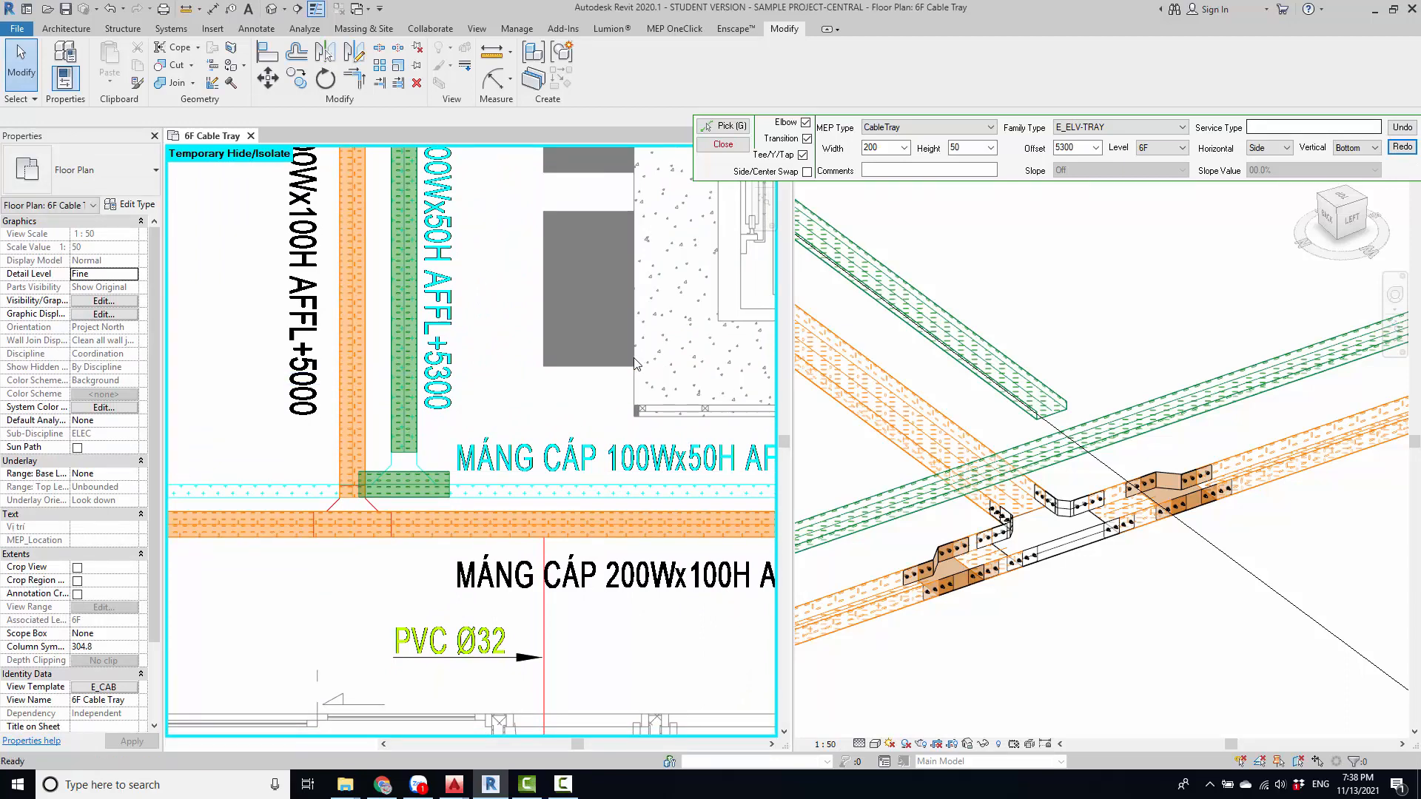
middle_drag(517, 509, 629, 368)
- Set the tray width to 100 mm and generate the lower corridor's horizontal light-current trays from the CAD lines at the vertical tray junction
click(897, 147)
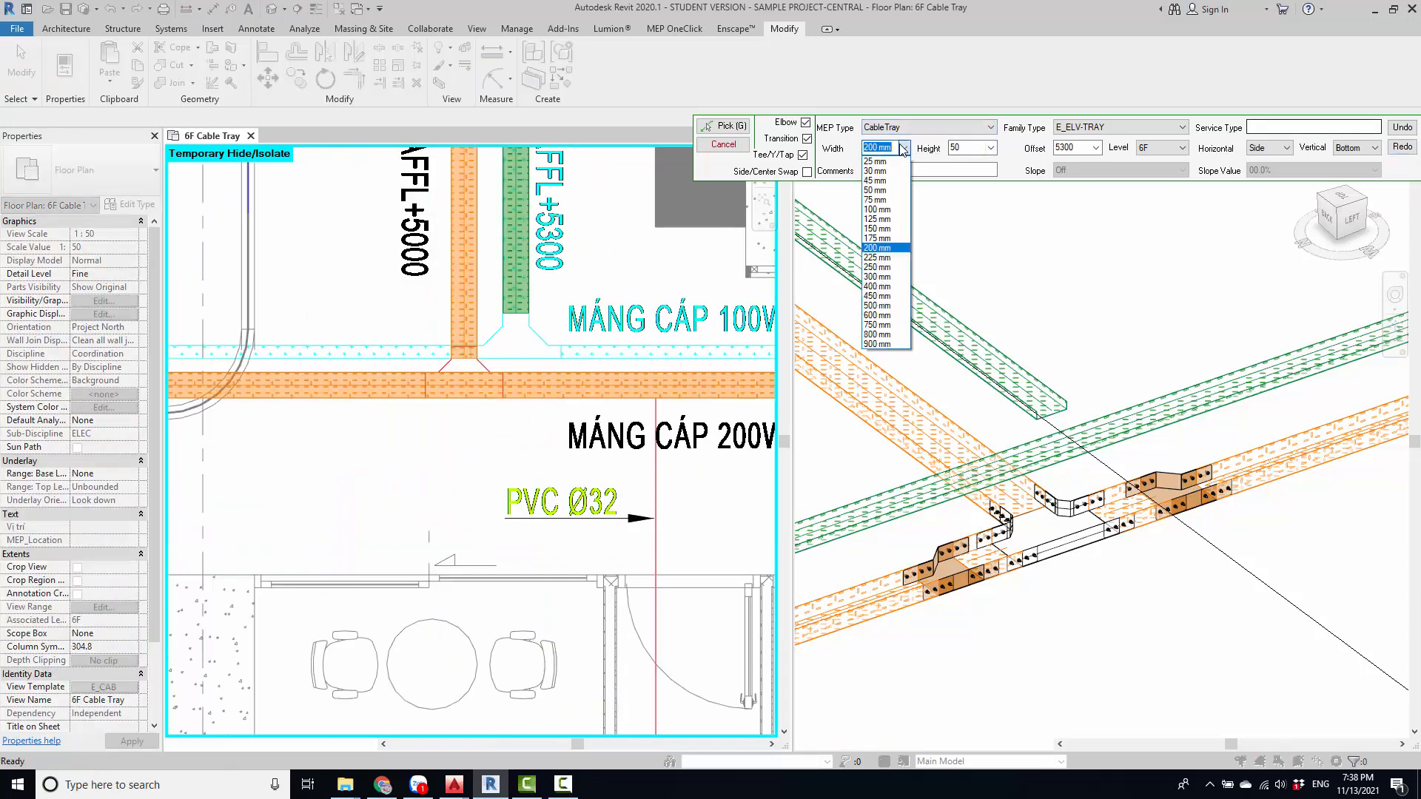
click(897, 147)
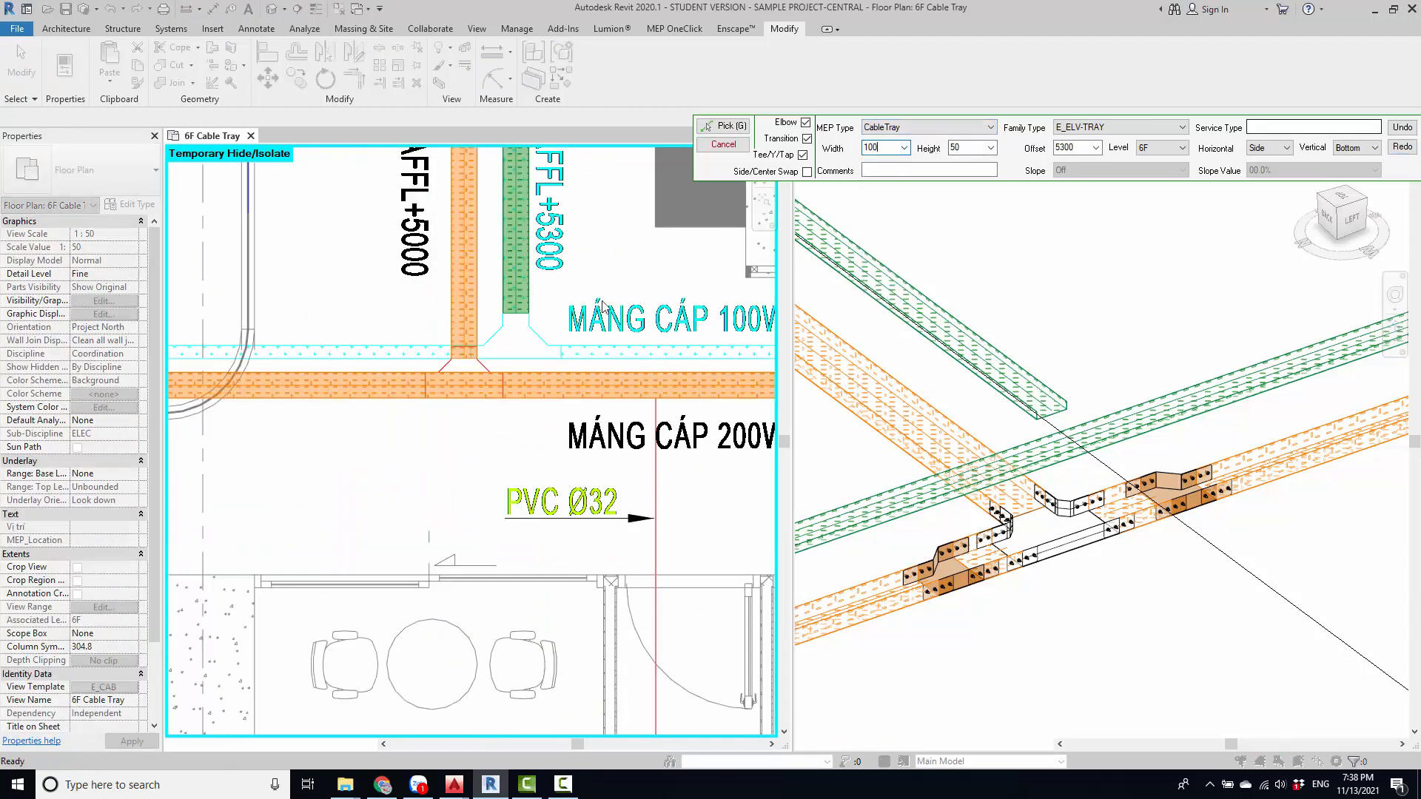
text(100)
click(600, 363)
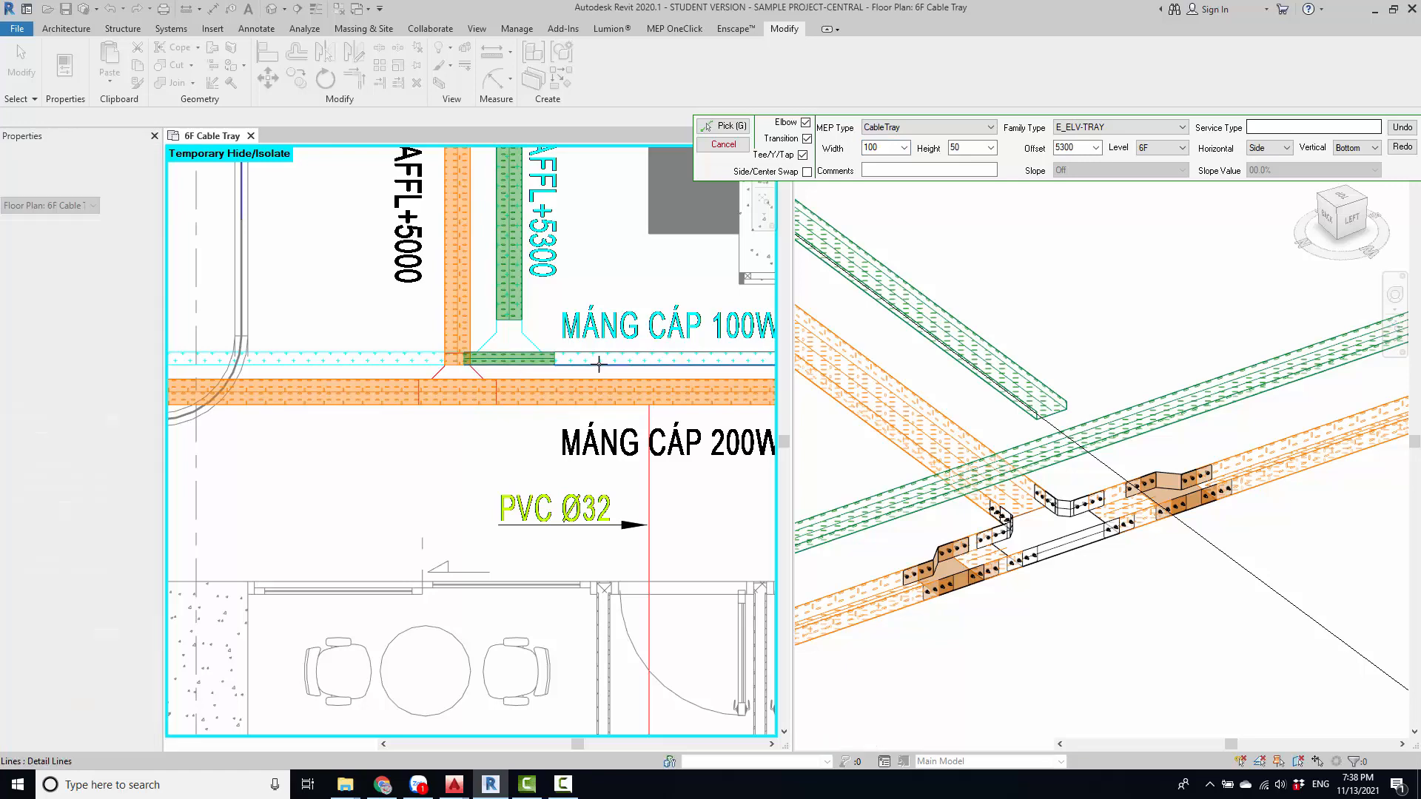
click(367, 362)
scroll(594, 372, down, 4)
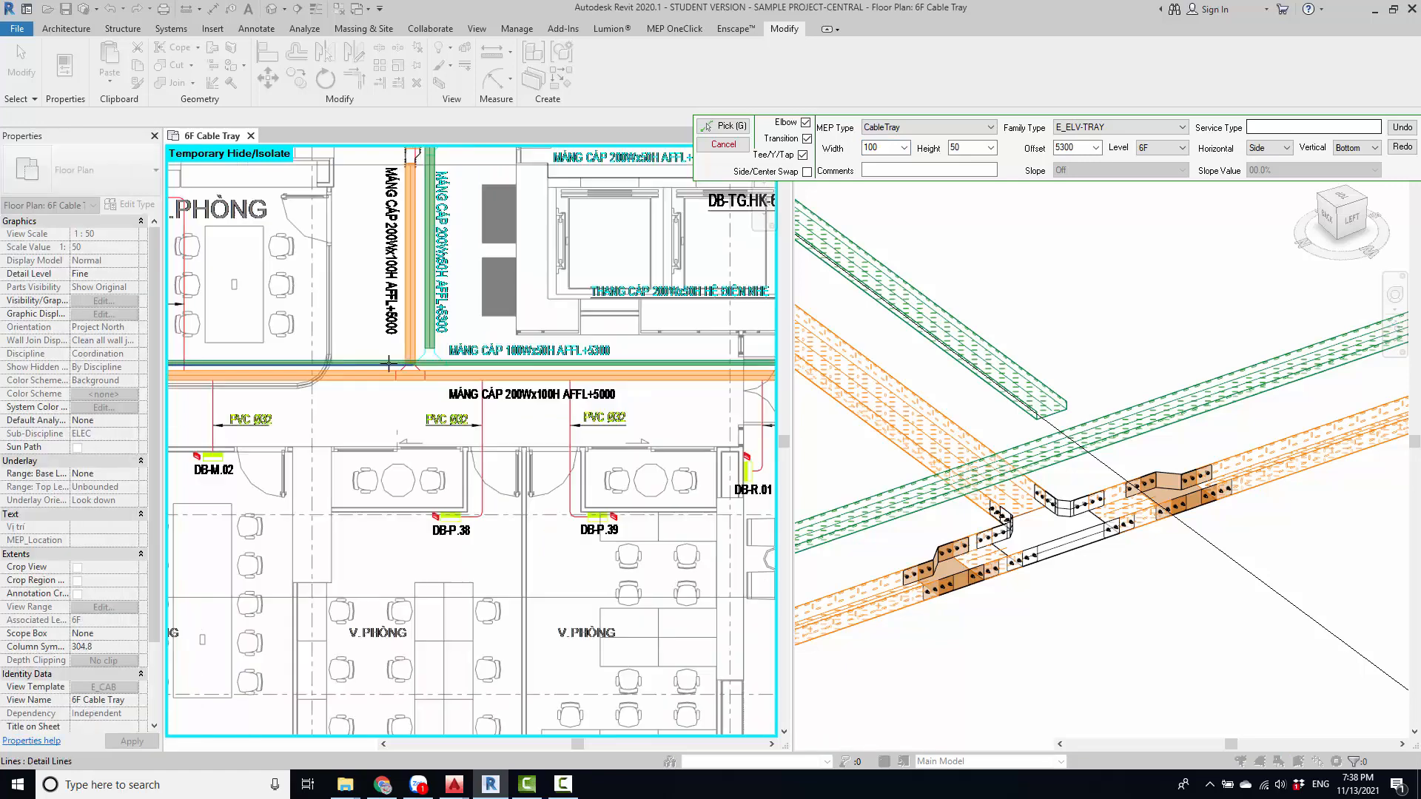
- Generate the vertical 100 x 50 mm light-current tray at the corridor jog near DB-P.17, joined with an elbow to the horizontal tray
middle_drag(370, 385, 962, 449)
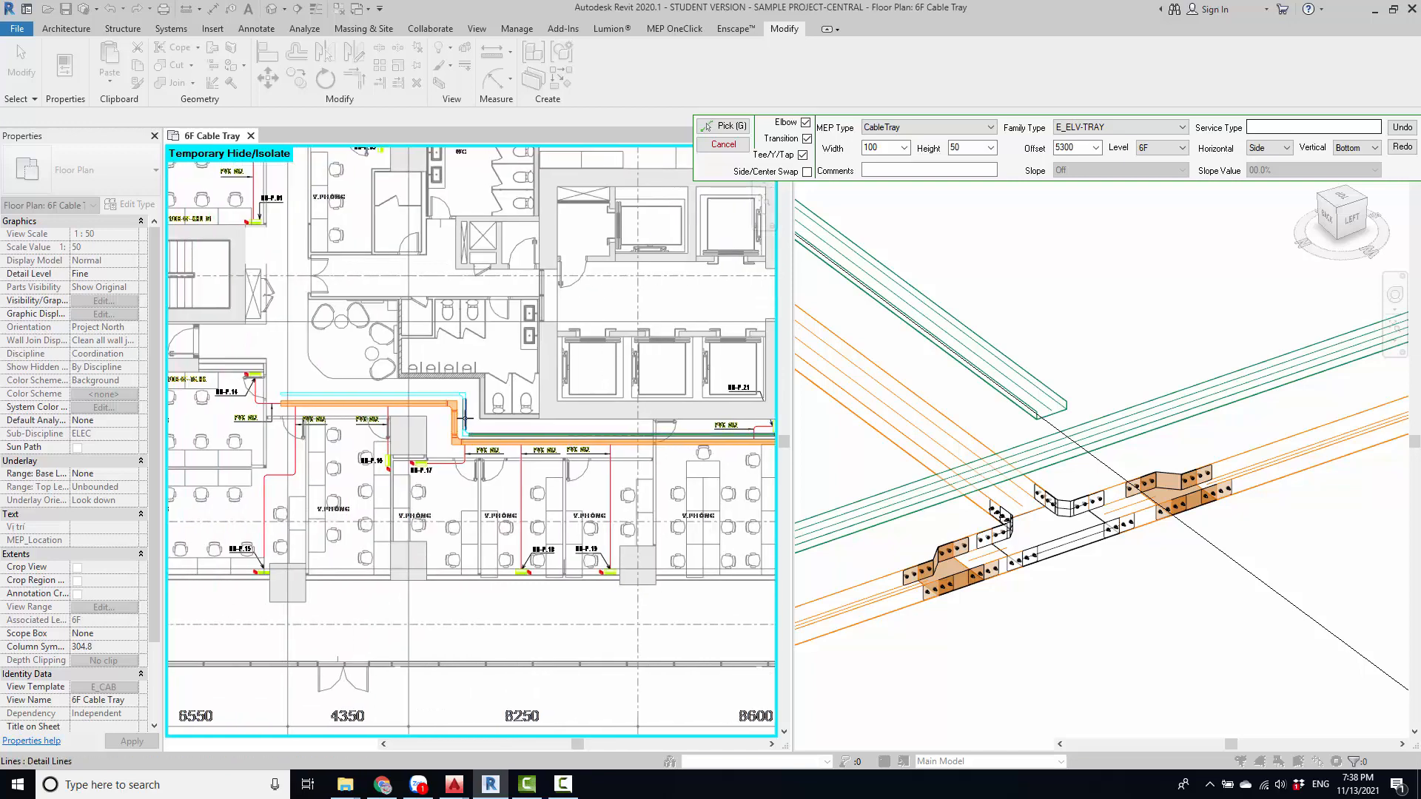
scroll(465, 419, up, 5)
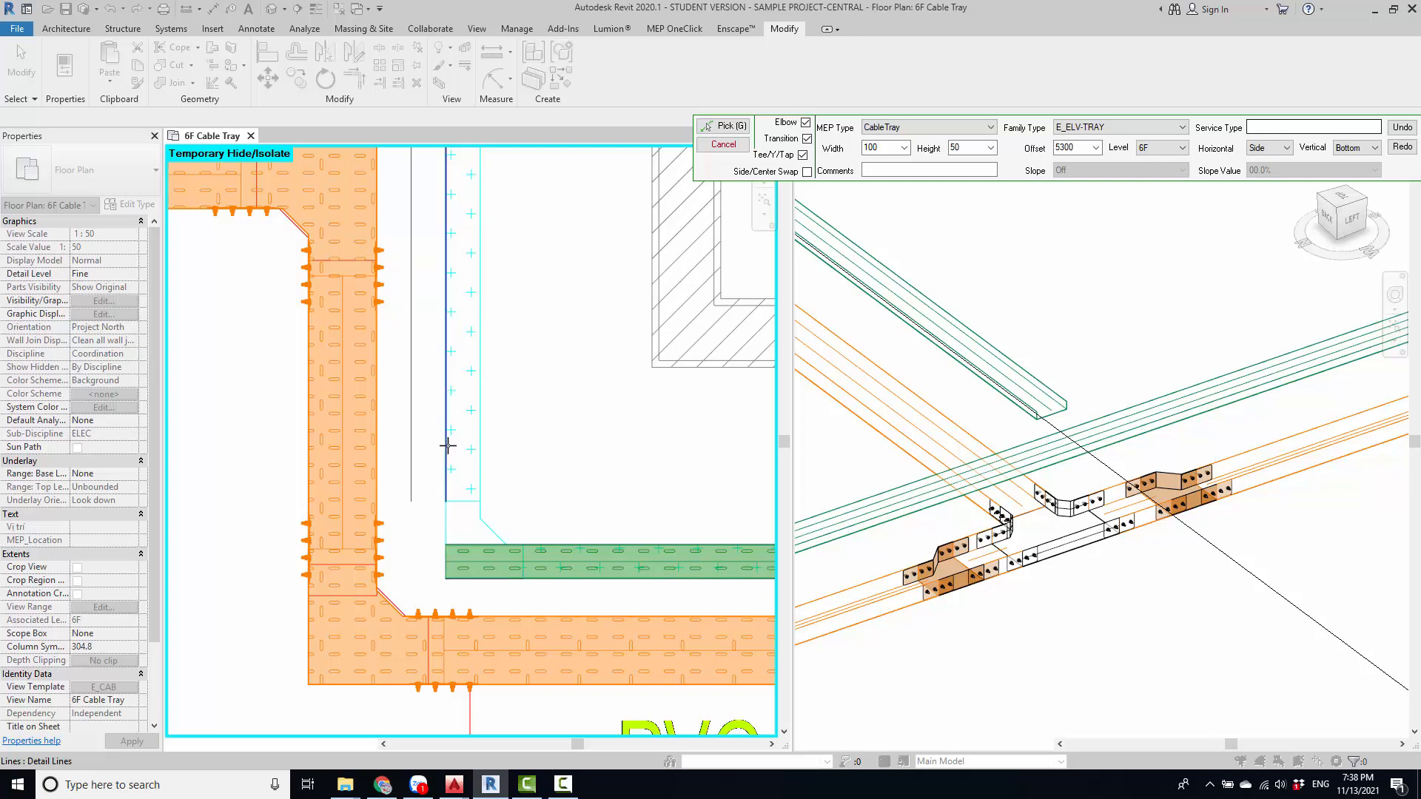
click(448, 452)
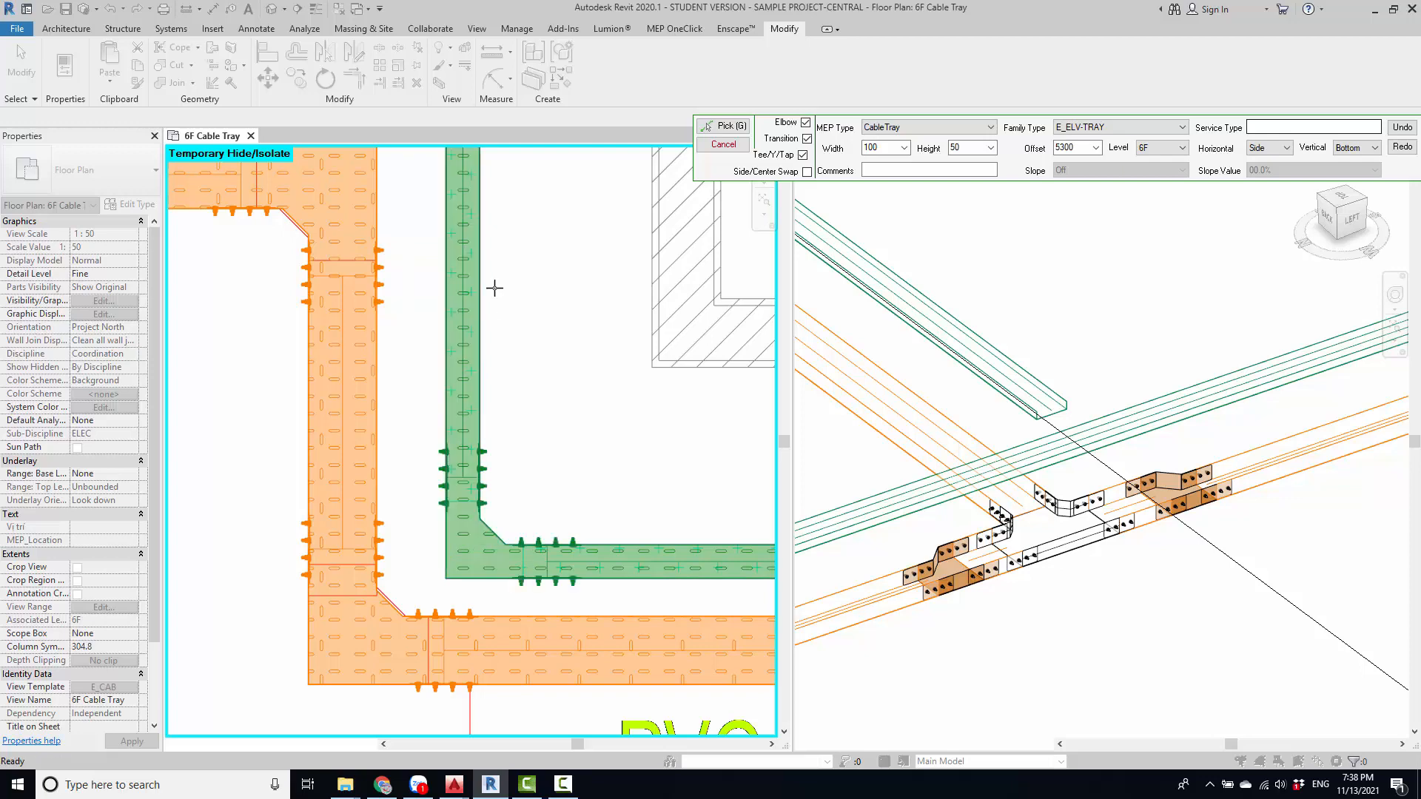
scroll(512, 435, down, 3)
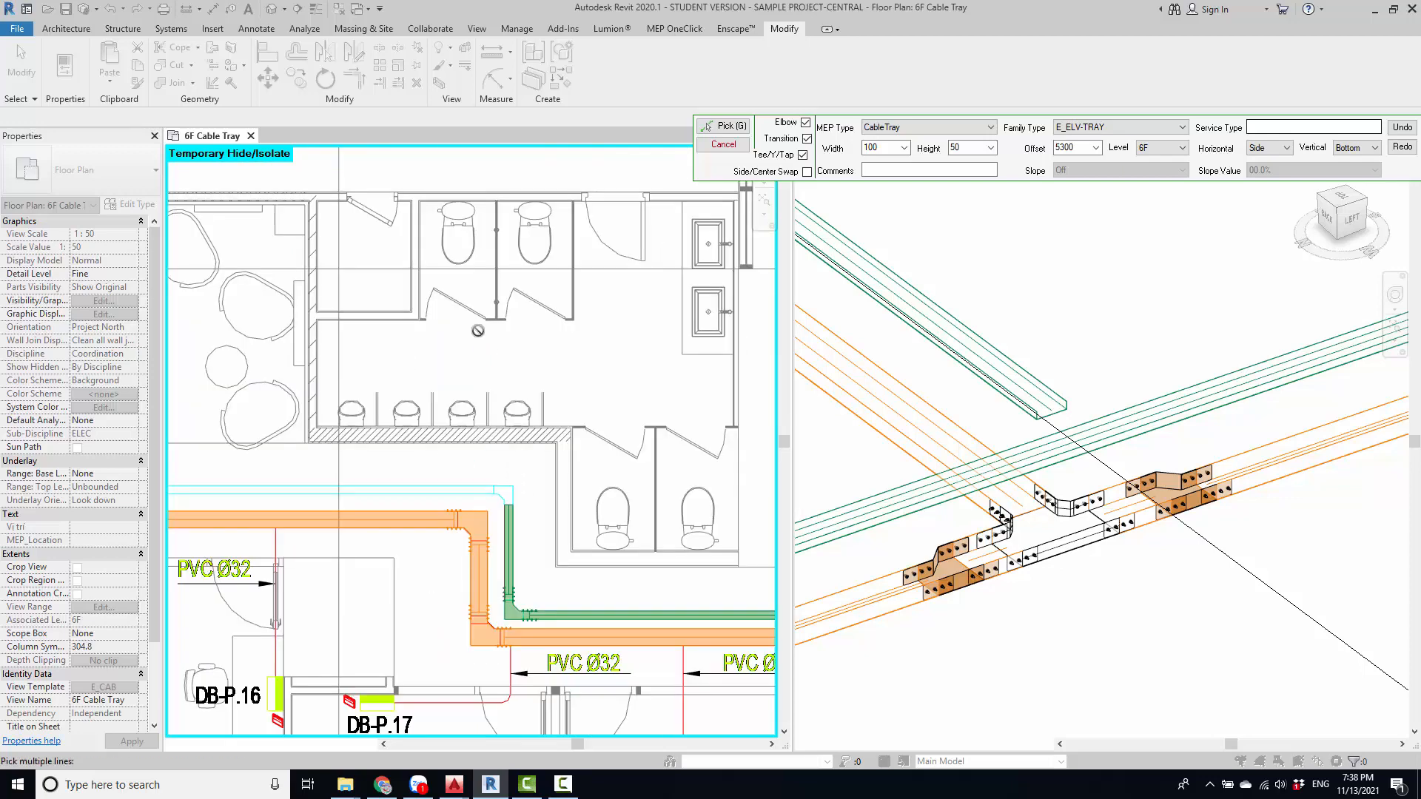
- Extend the tray to the CAD corner near DB-P.17 and generate the adjoining horizontal tray between the cyan outlines, undoing the wrong-side attempt
scroll(519, 493, up, 3)
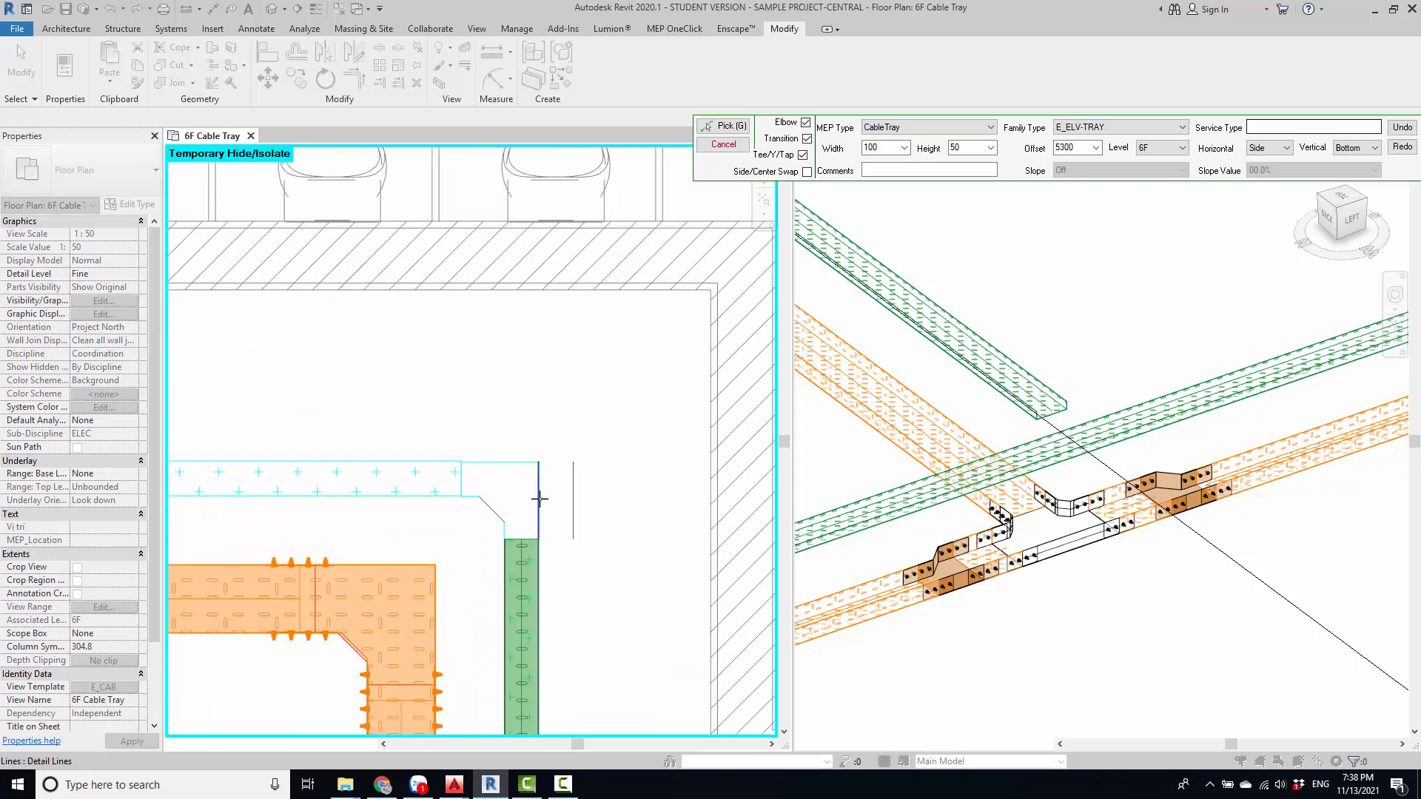
click(537, 500)
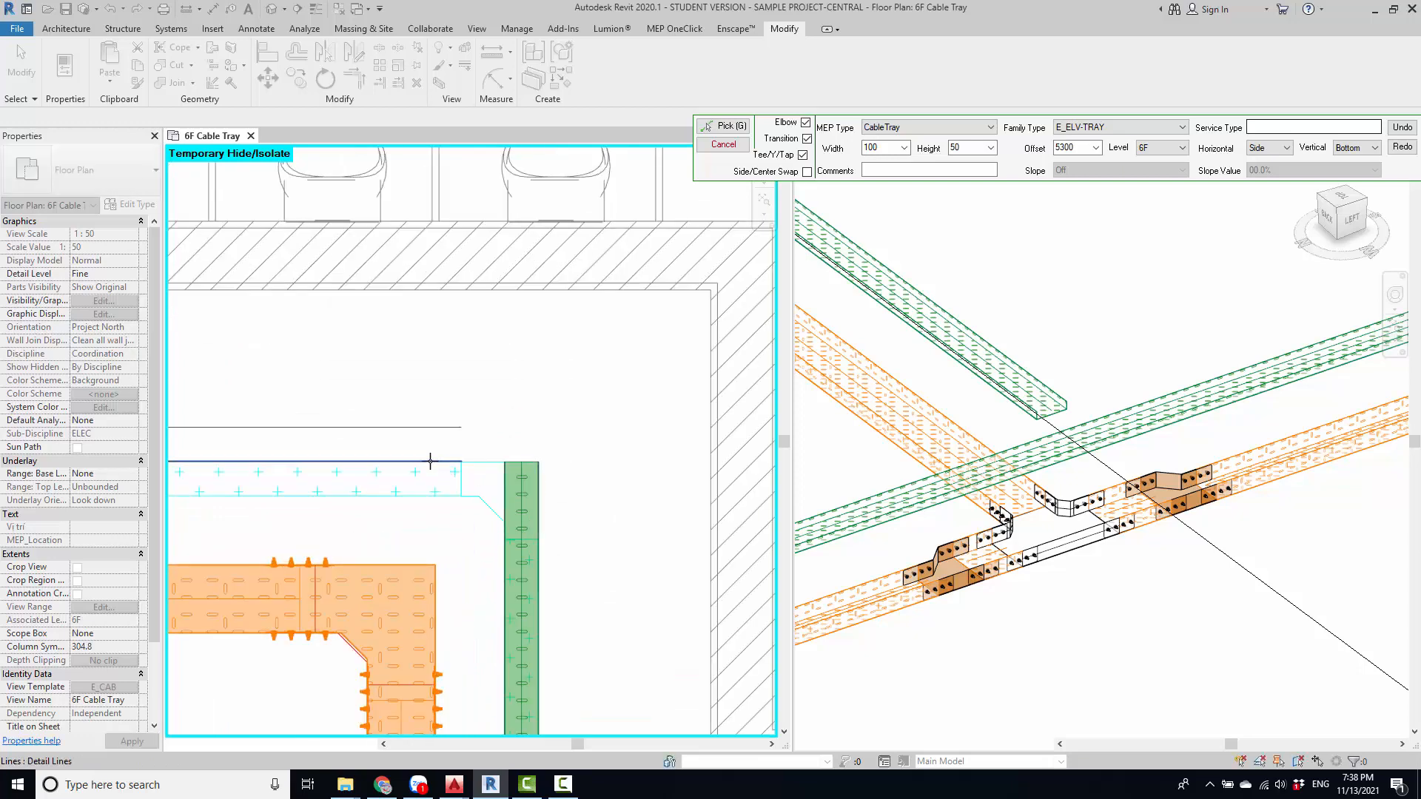
click(430, 462)
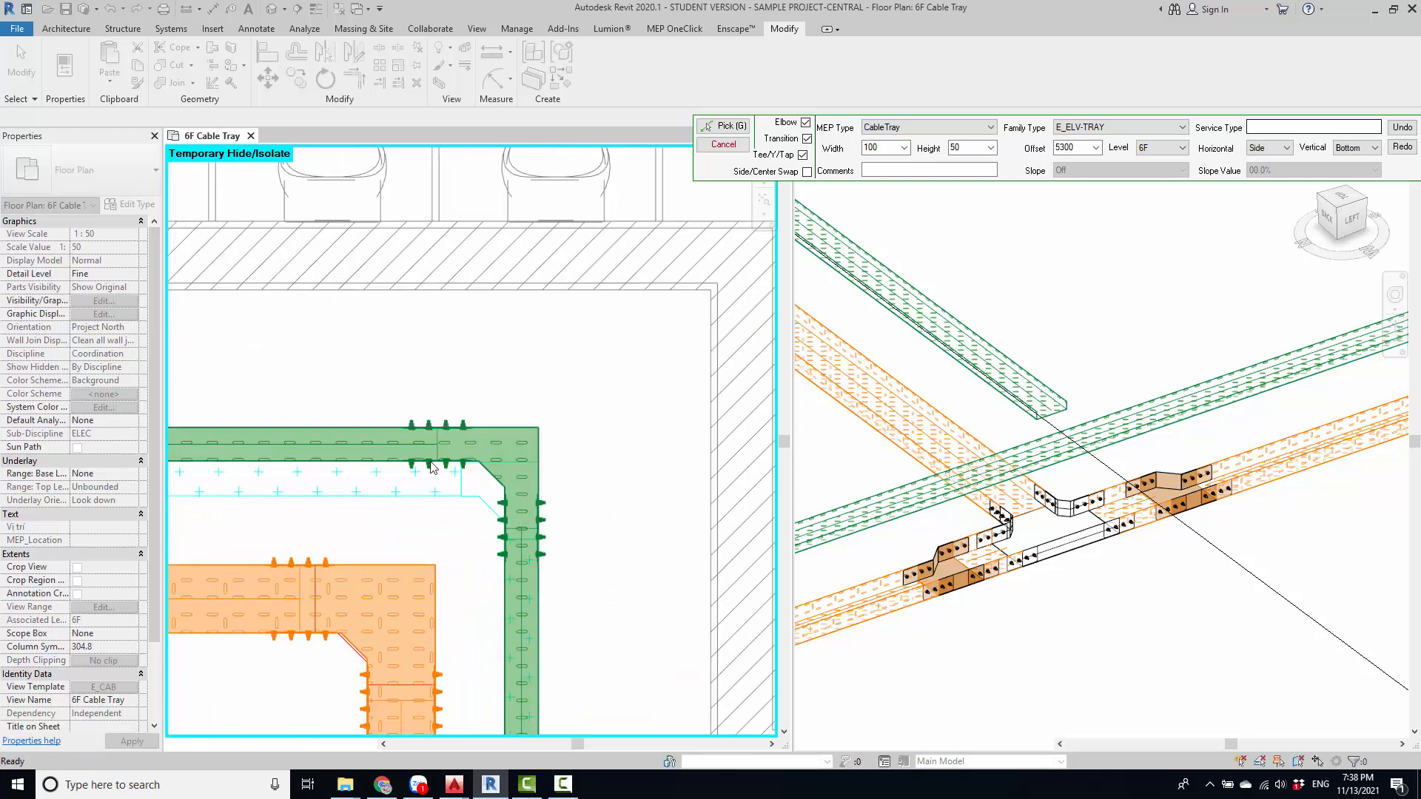
click(1402, 127)
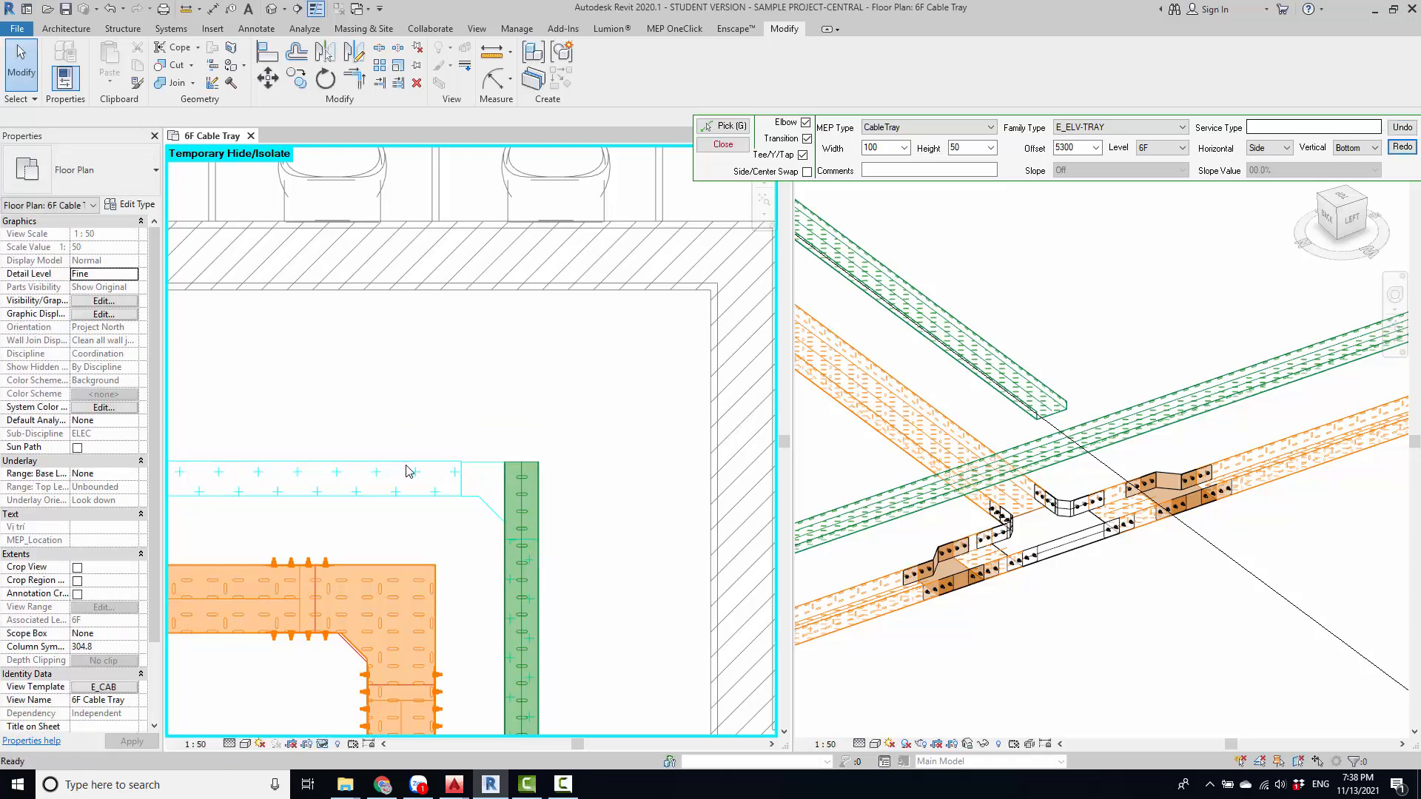
scroll(426, 465, up, 1)
scroll(424, 462, up, 1)
key(g)
middle_drag(452, 464, 453, 472)
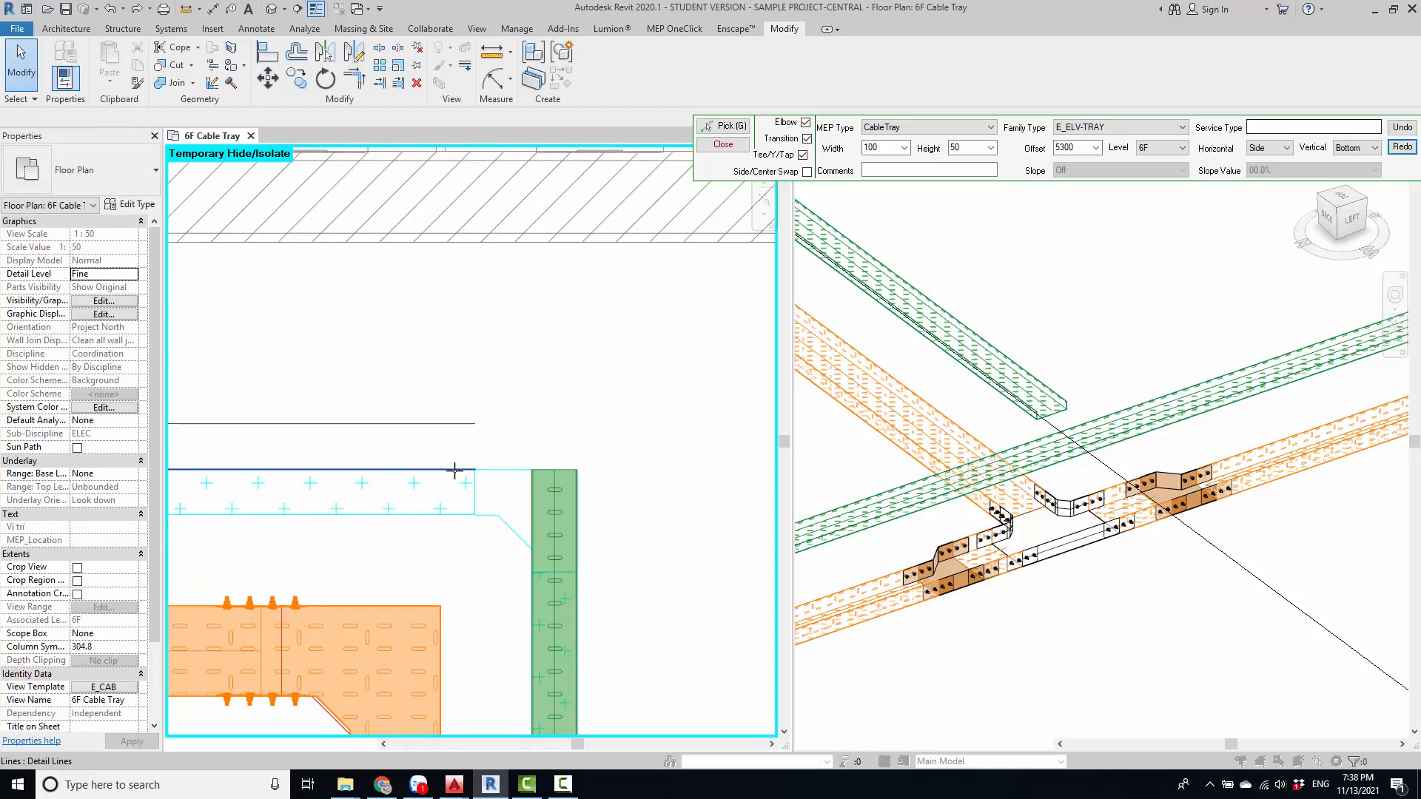
click(456, 473)
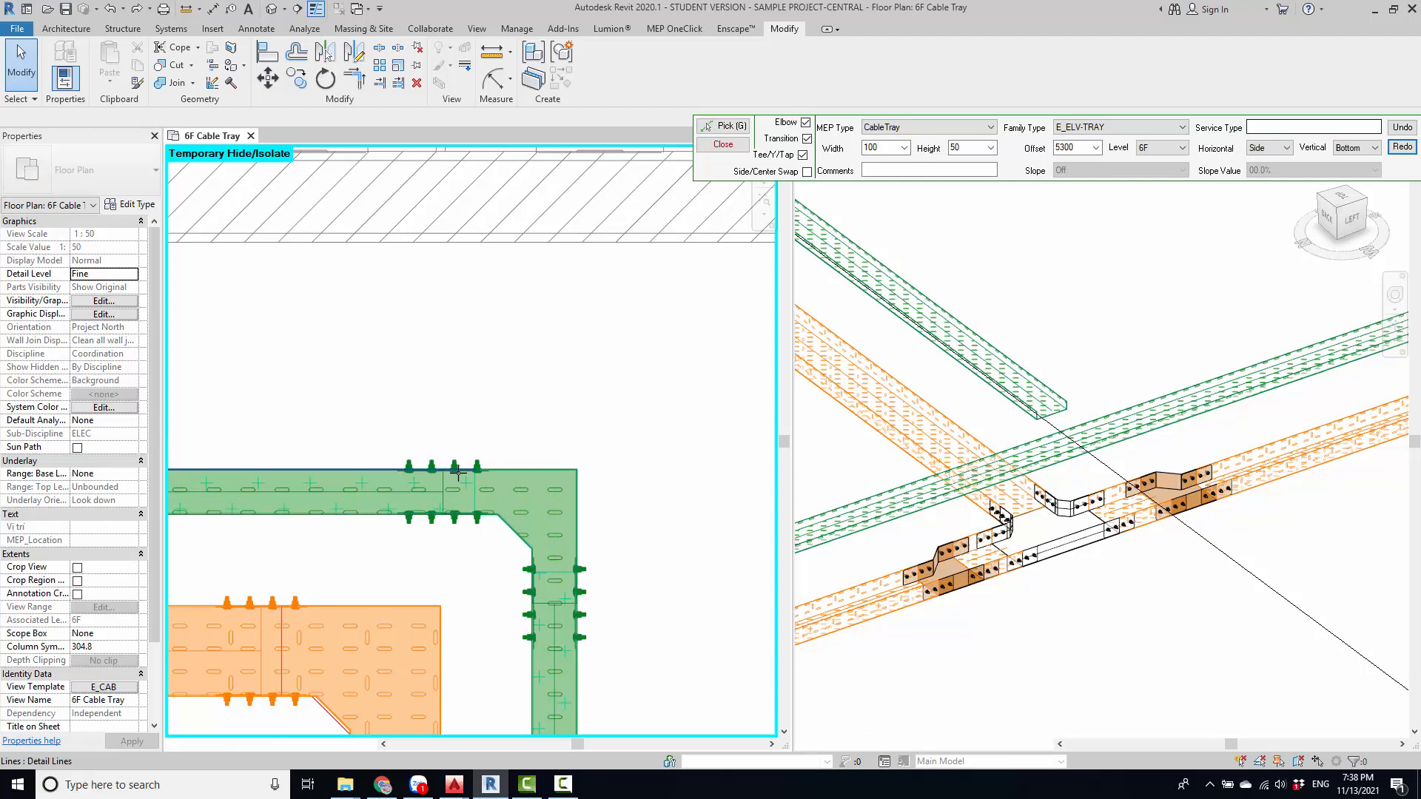
scroll(458, 472, down, 4)
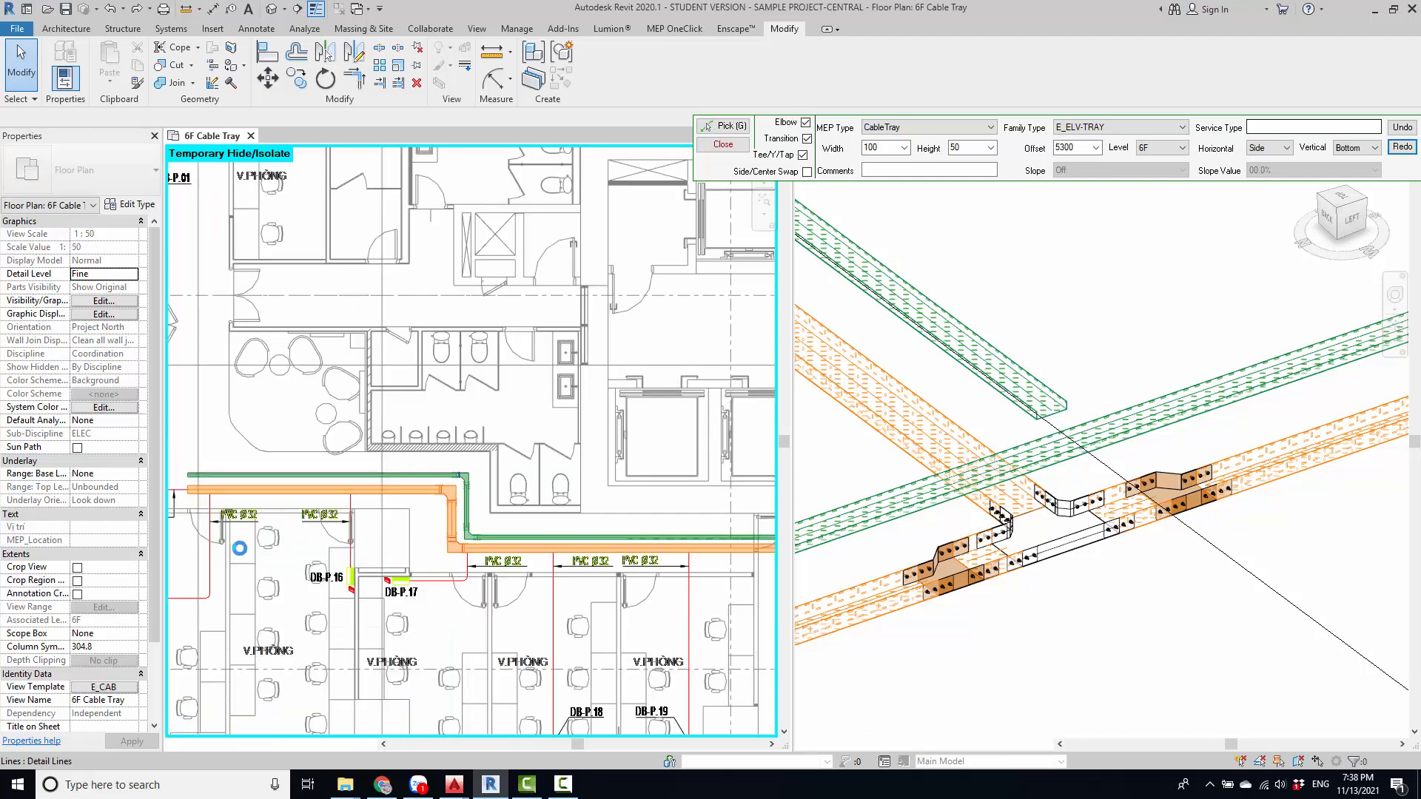
- Generate the upper corridor's 100 x 50 mm light-current tray from the CAD line near DB-P.26, undoing the wrong-side attempt
scroll(318, 529, down, 5)
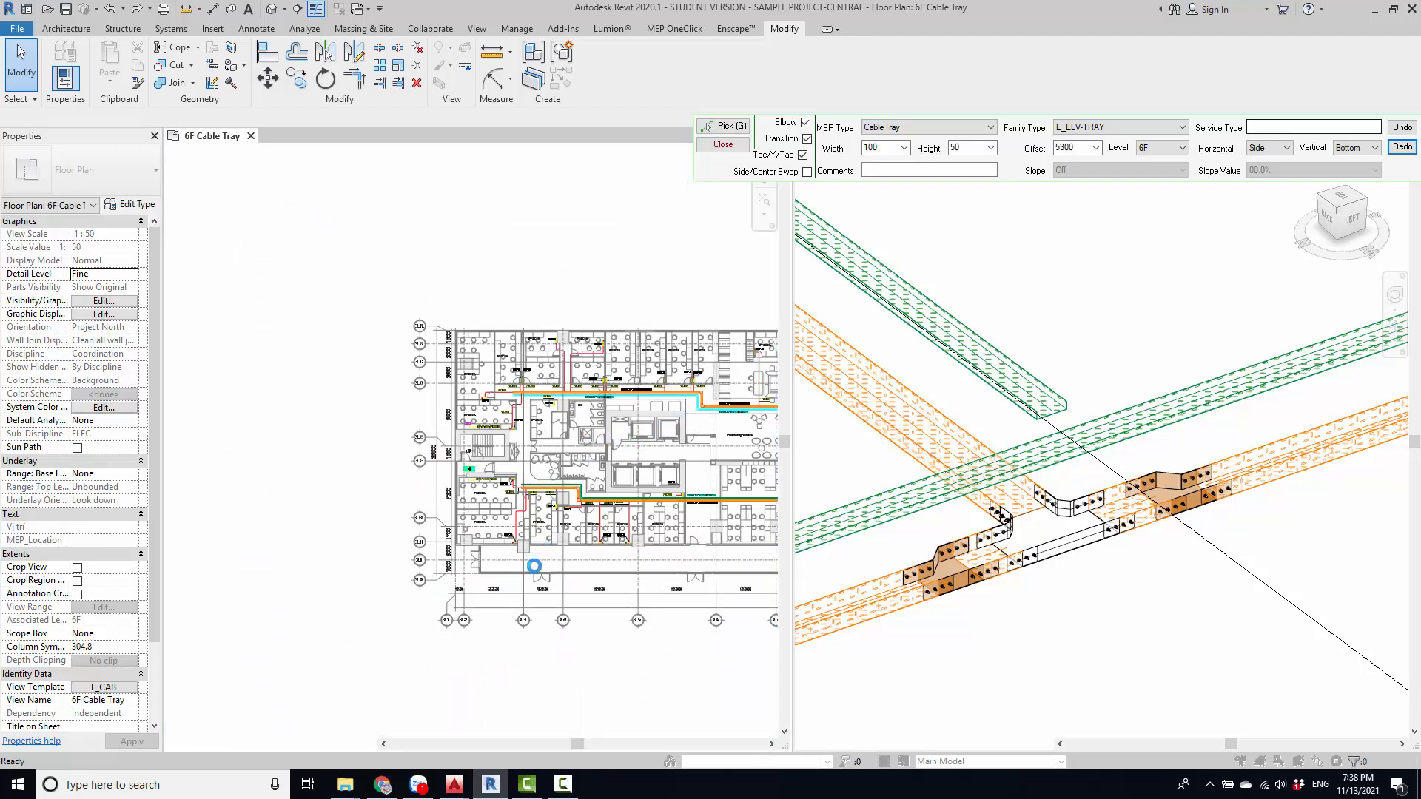
middle_drag(767, 488, 300, 598)
scroll(300, 598, up, 1)
scroll(480, 534, down, 2)
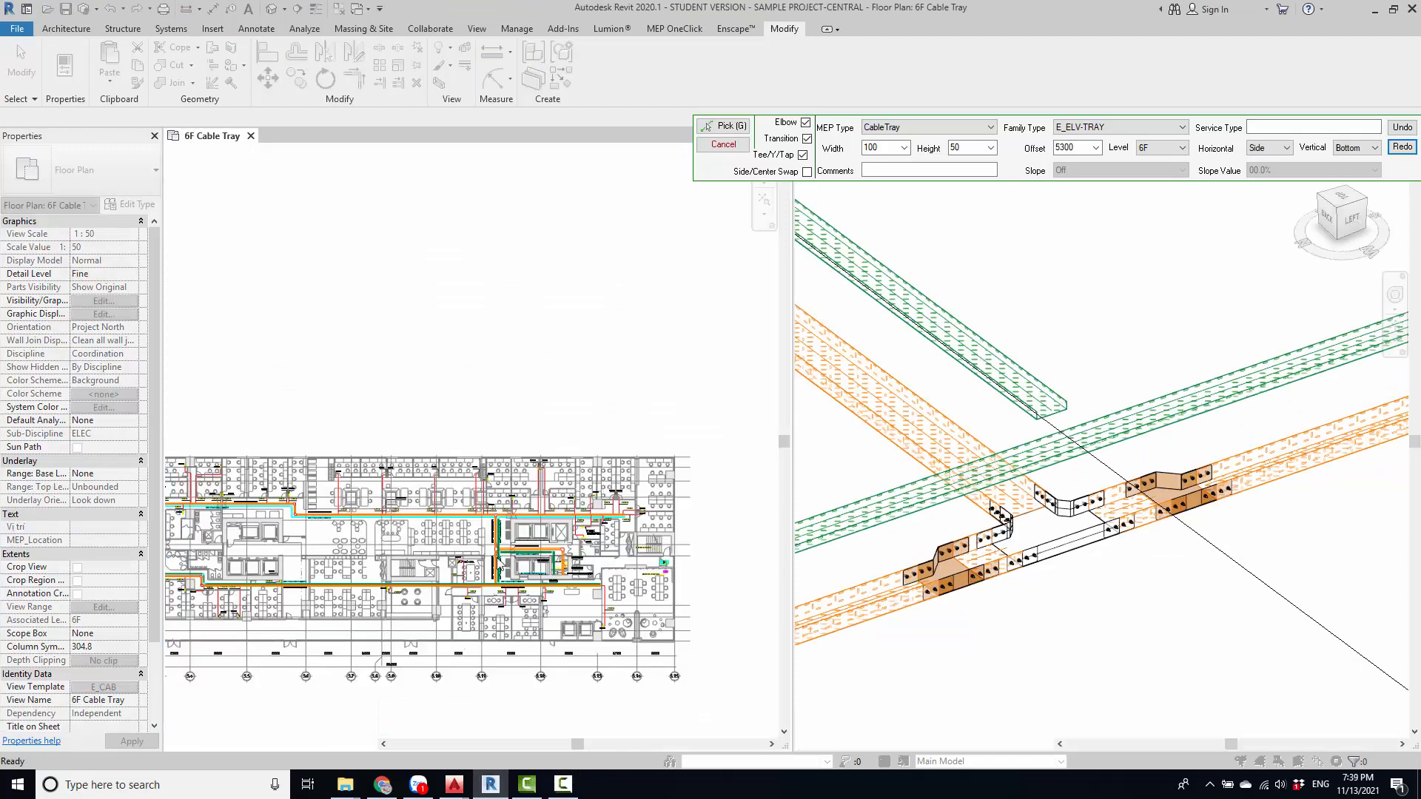
scroll(498, 511, up, 4)
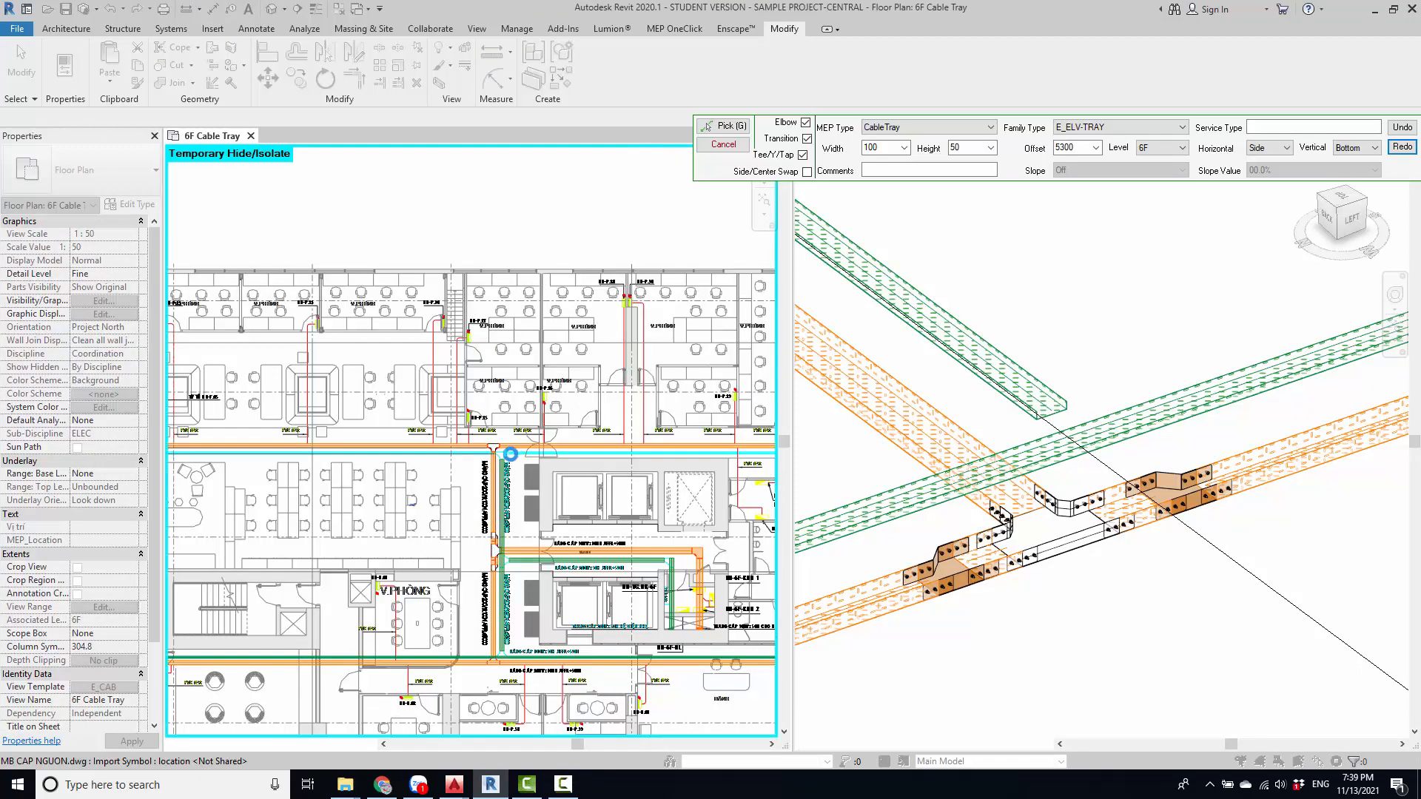
scroll(500, 522, up, 8)
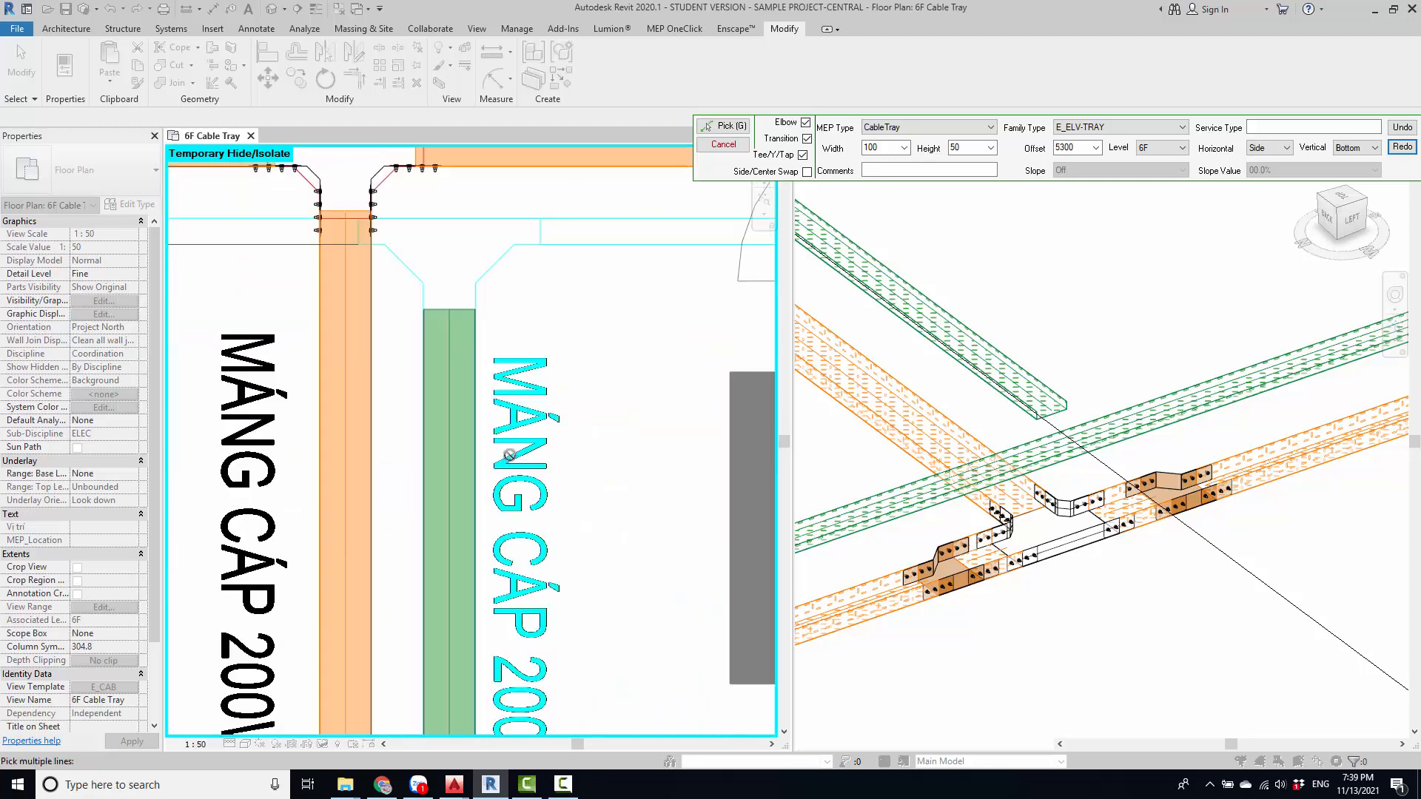
scroll(441, 542, down, 3)
middle_drag(508, 444, 349, 463)
click(357, 461)
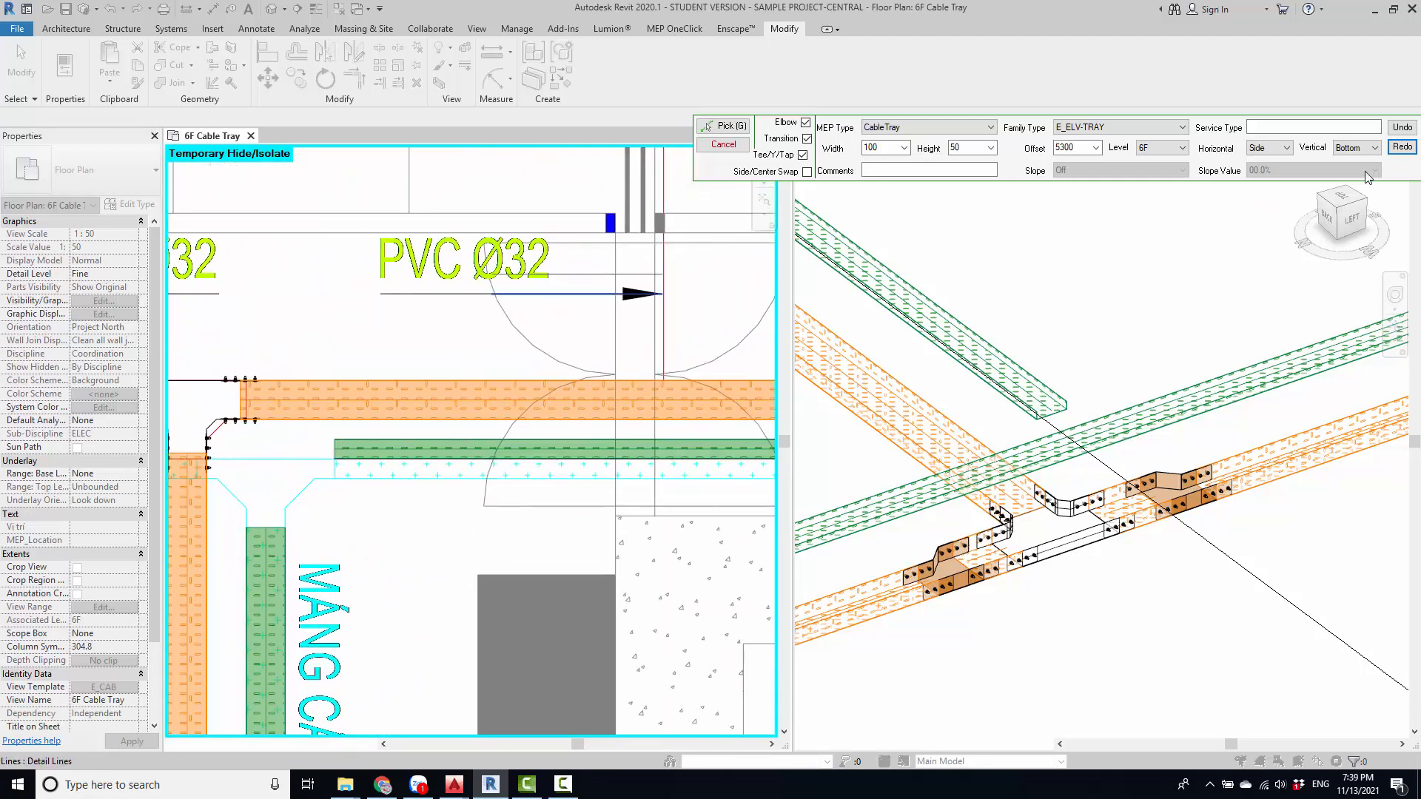
click(1394, 129)
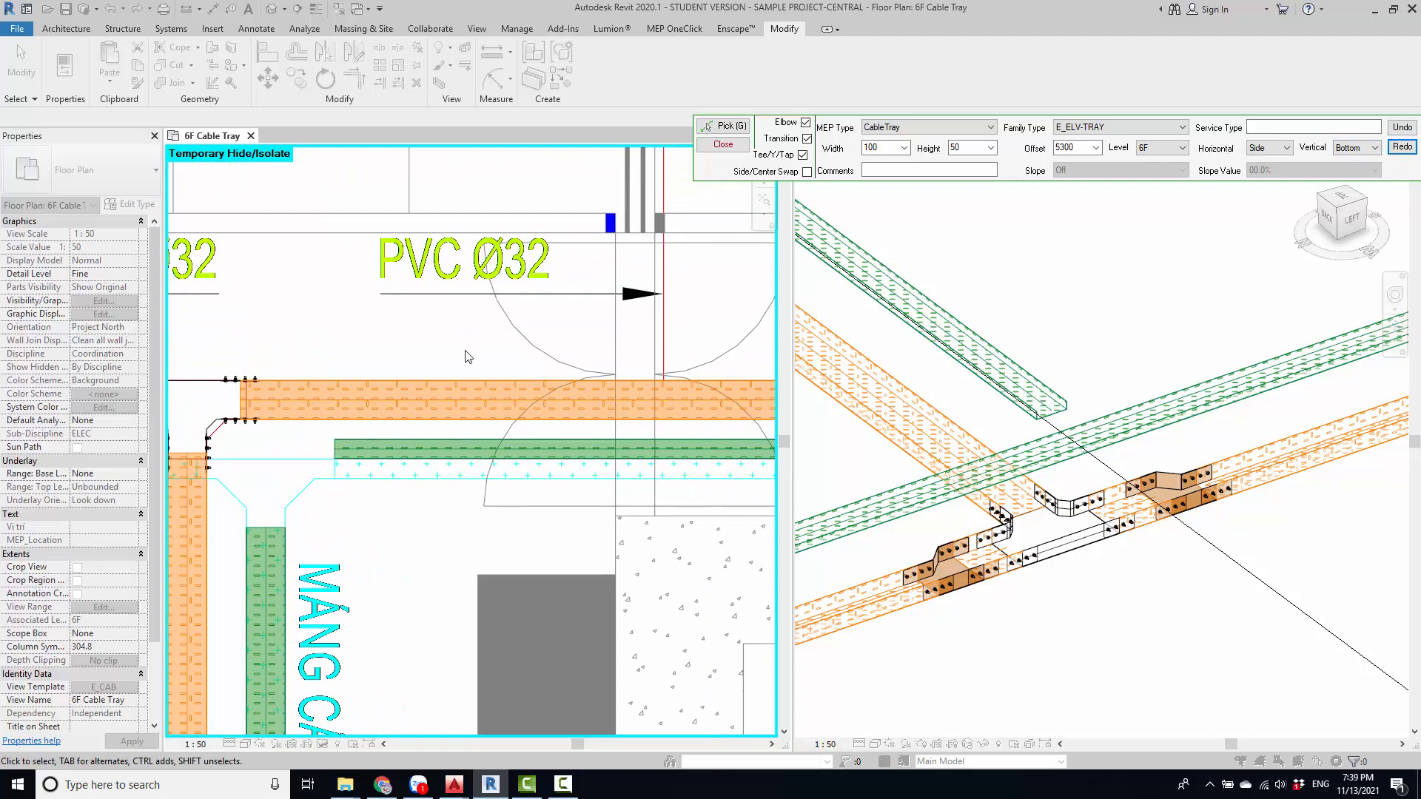
click(366, 462)
scroll(363, 474, down, 4)
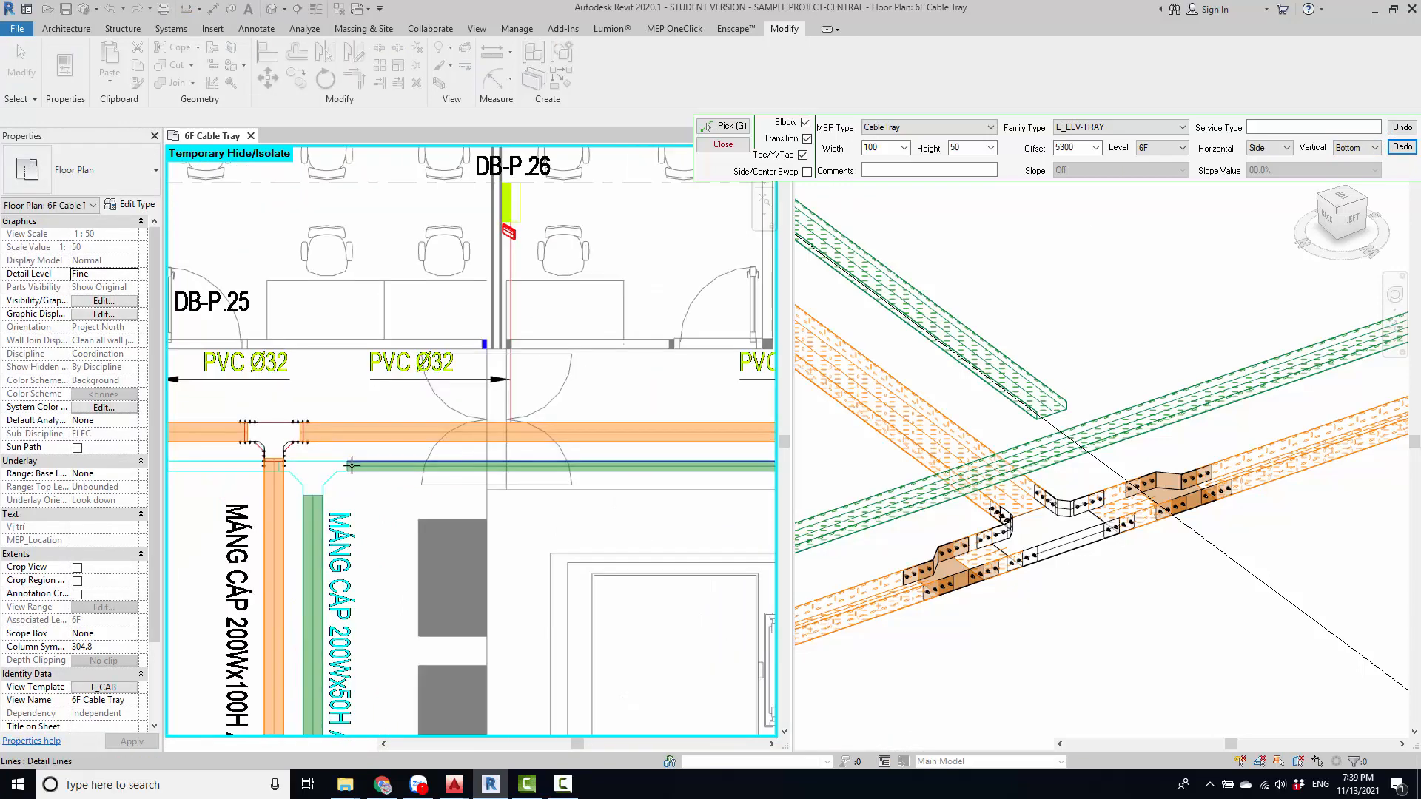
- Continue the upper light-current tray across the vertical tray junction near DB-P.25 and along the remaining CAD line on its far side
middle_drag(351, 498, 20, 501)
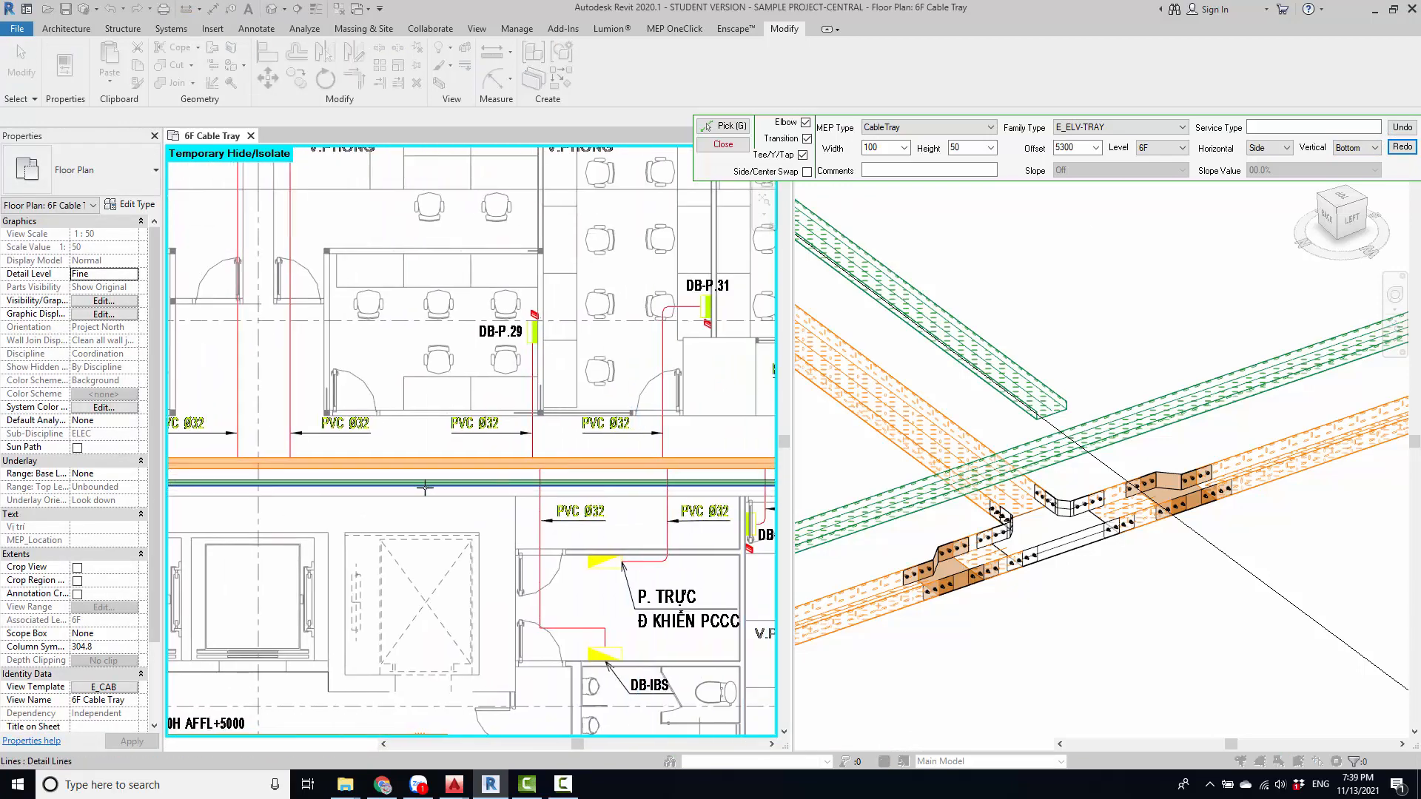
middle_drag(774, 491, 1118, 497)
middle_drag(249, 485, 544, 487)
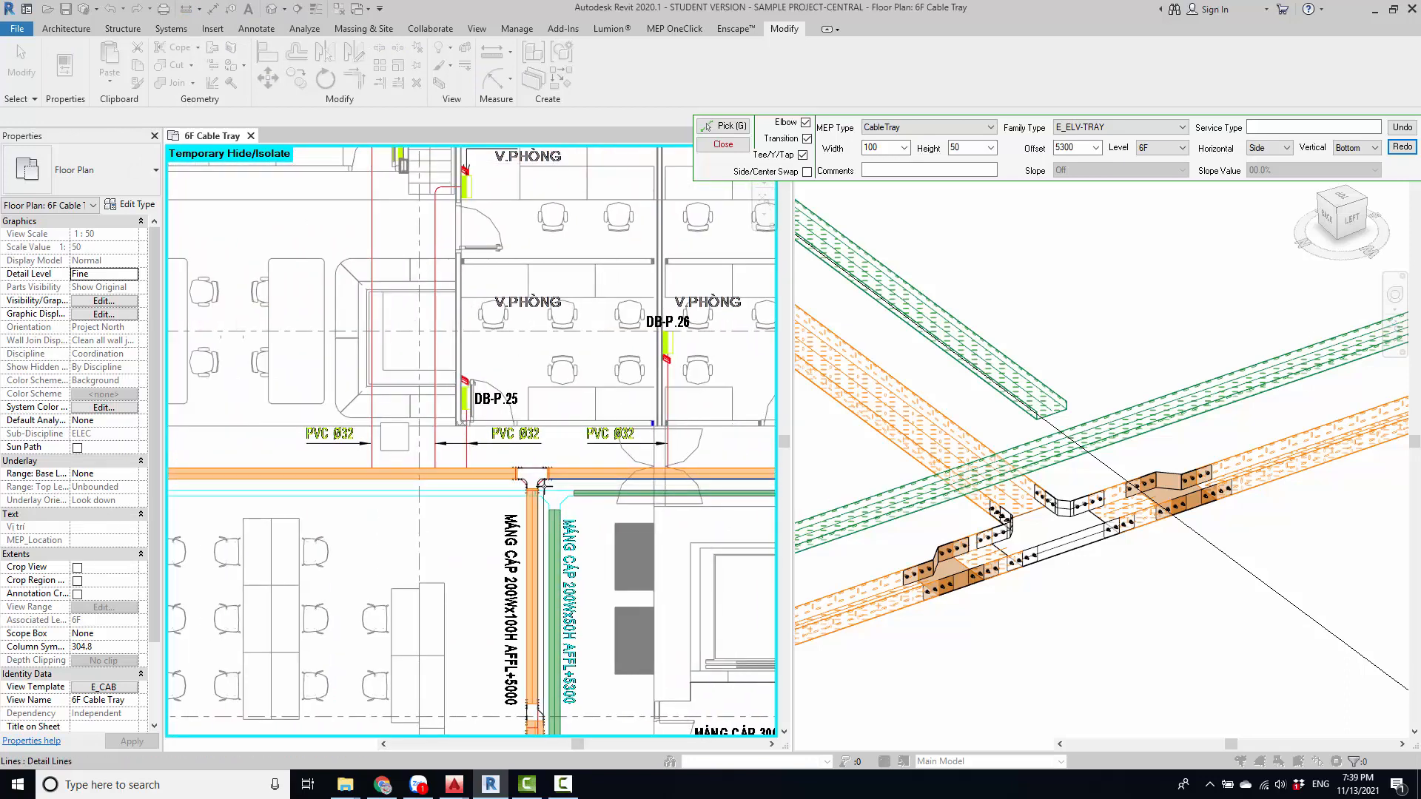
scroll(553, 494, up, 5)
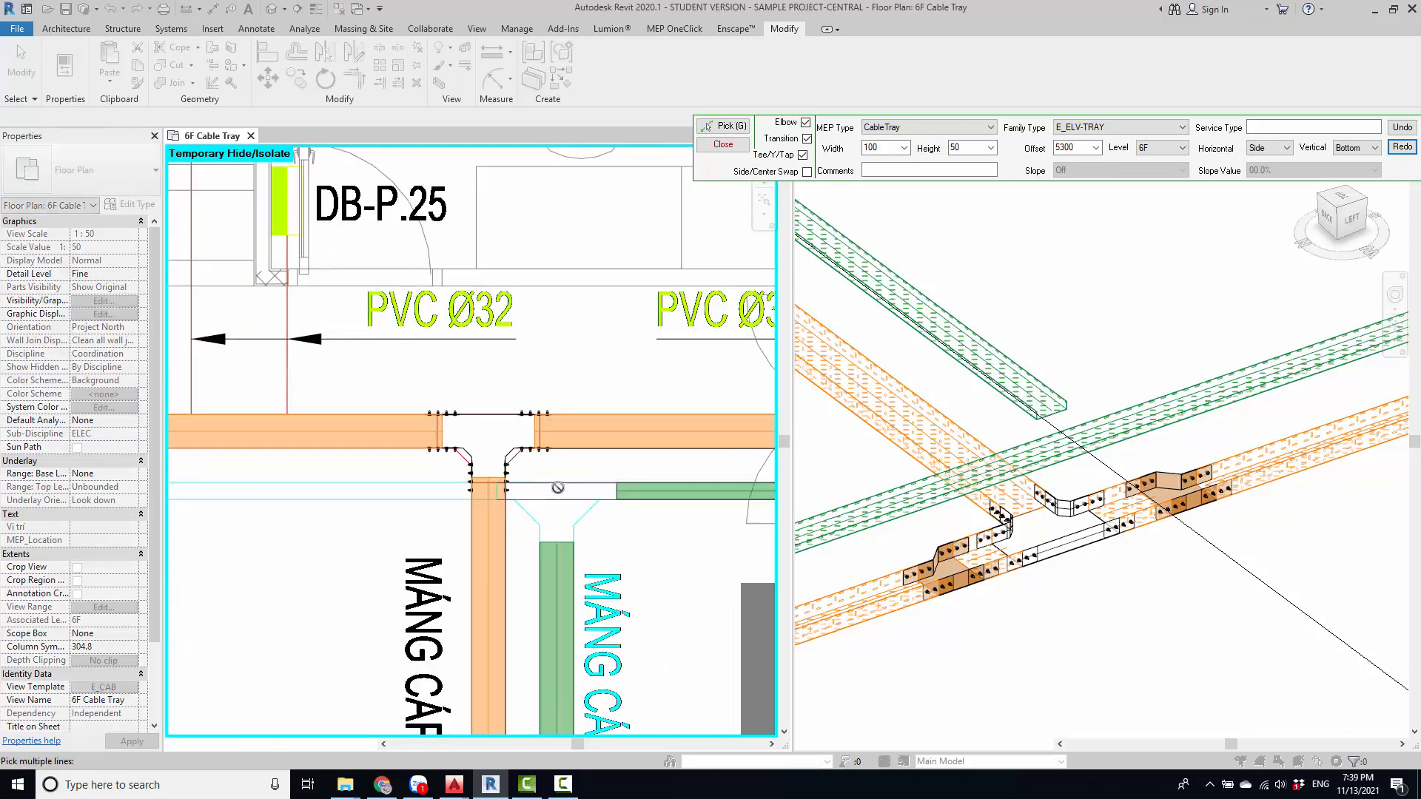
click(559, 486)
click(376, 483)
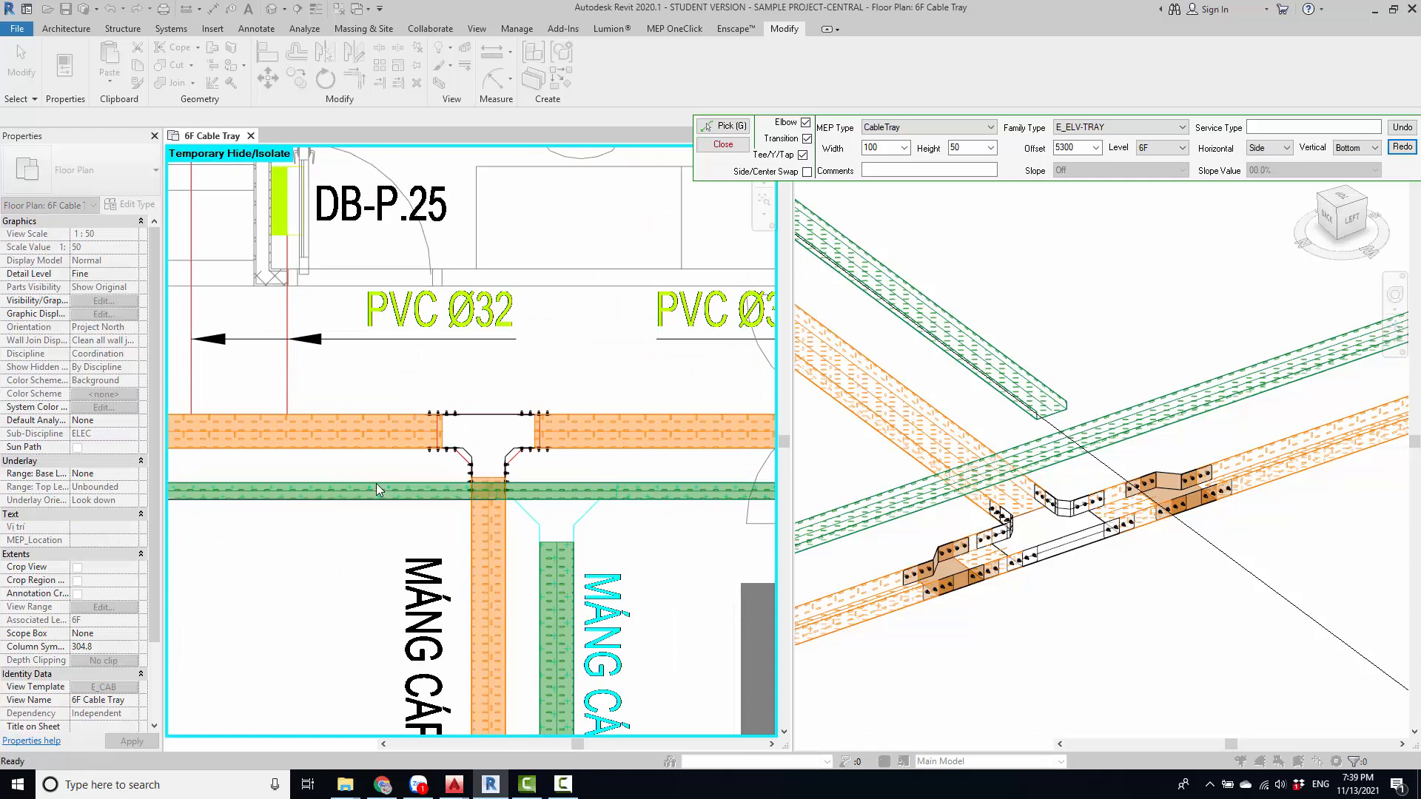
- Extend the upper corridor tray to the jog near DB-P.13 and generate the vertical light-current tray there, joined with an elbow
scroll(378, 485, down, 6)
middle_drag(355, 487, 747, 491)
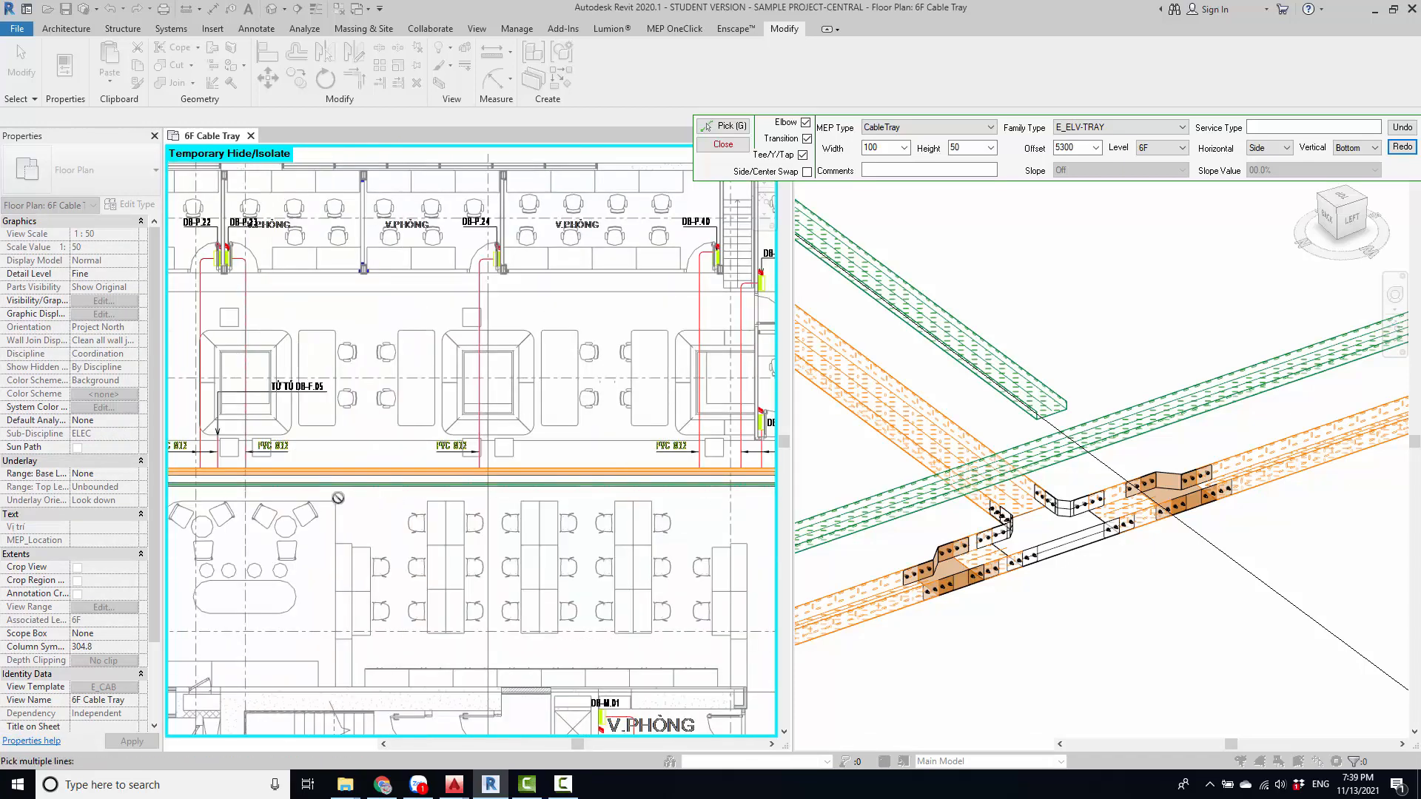
middle_drag(340, 498, 648, 495)
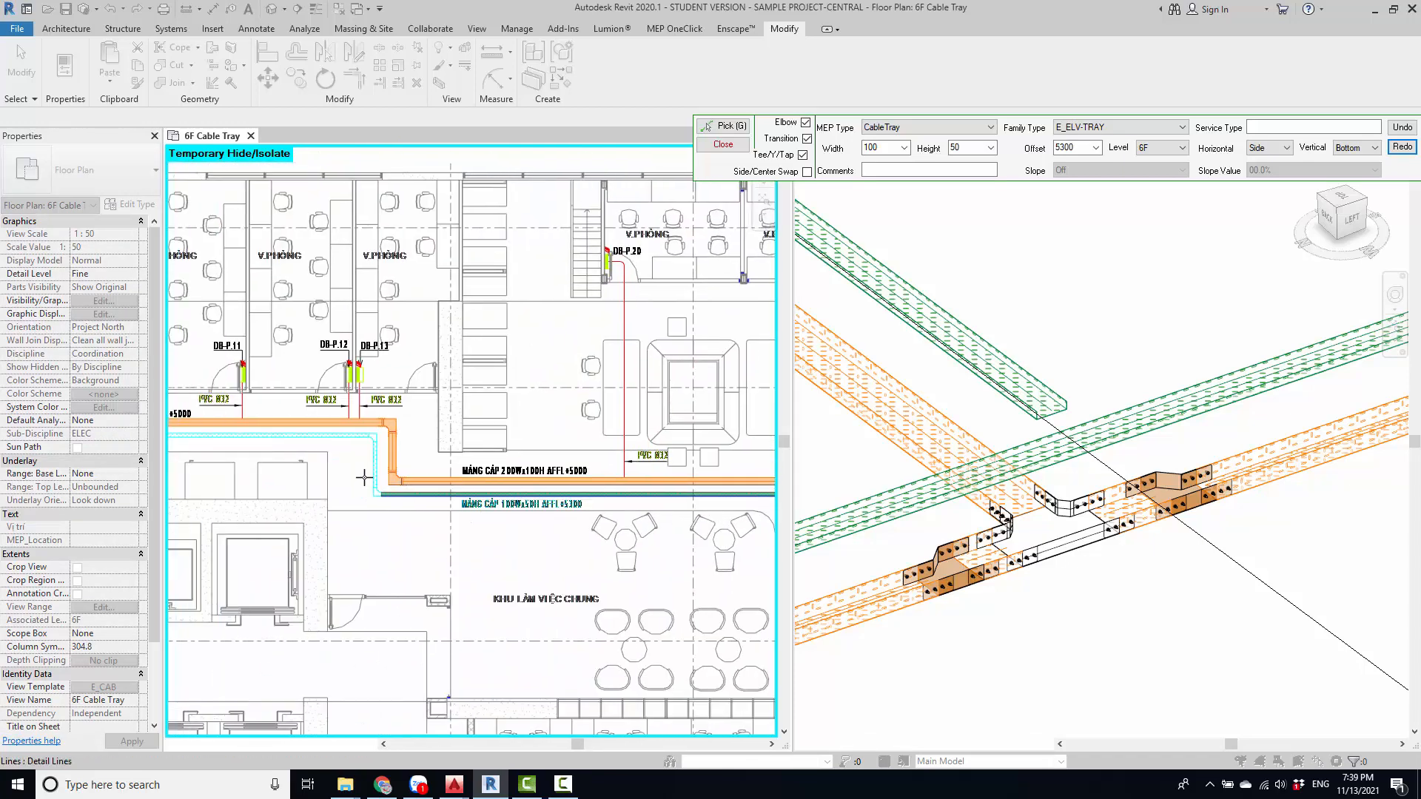
scroll(373, 484, up, 8)
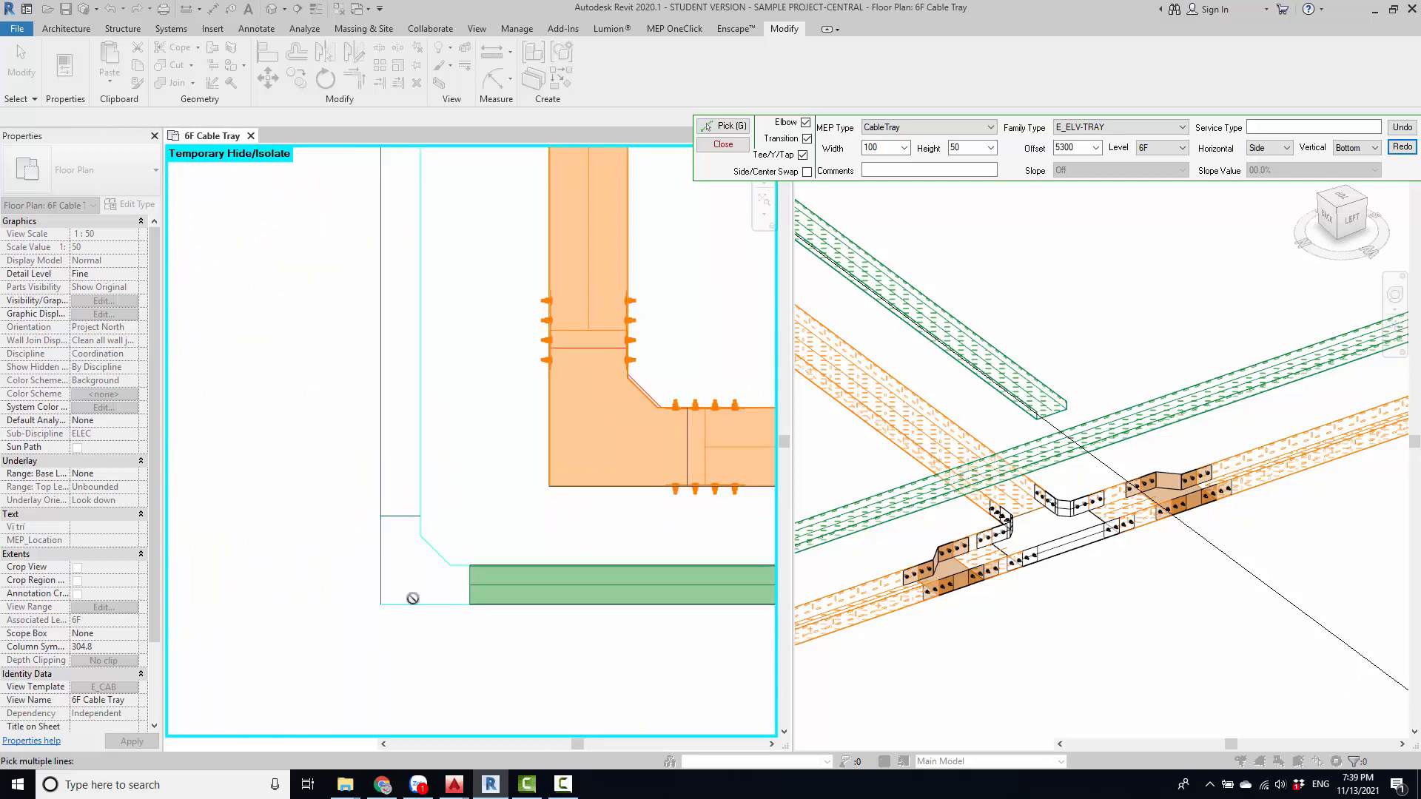
click(413, 598)
click(383, 470)
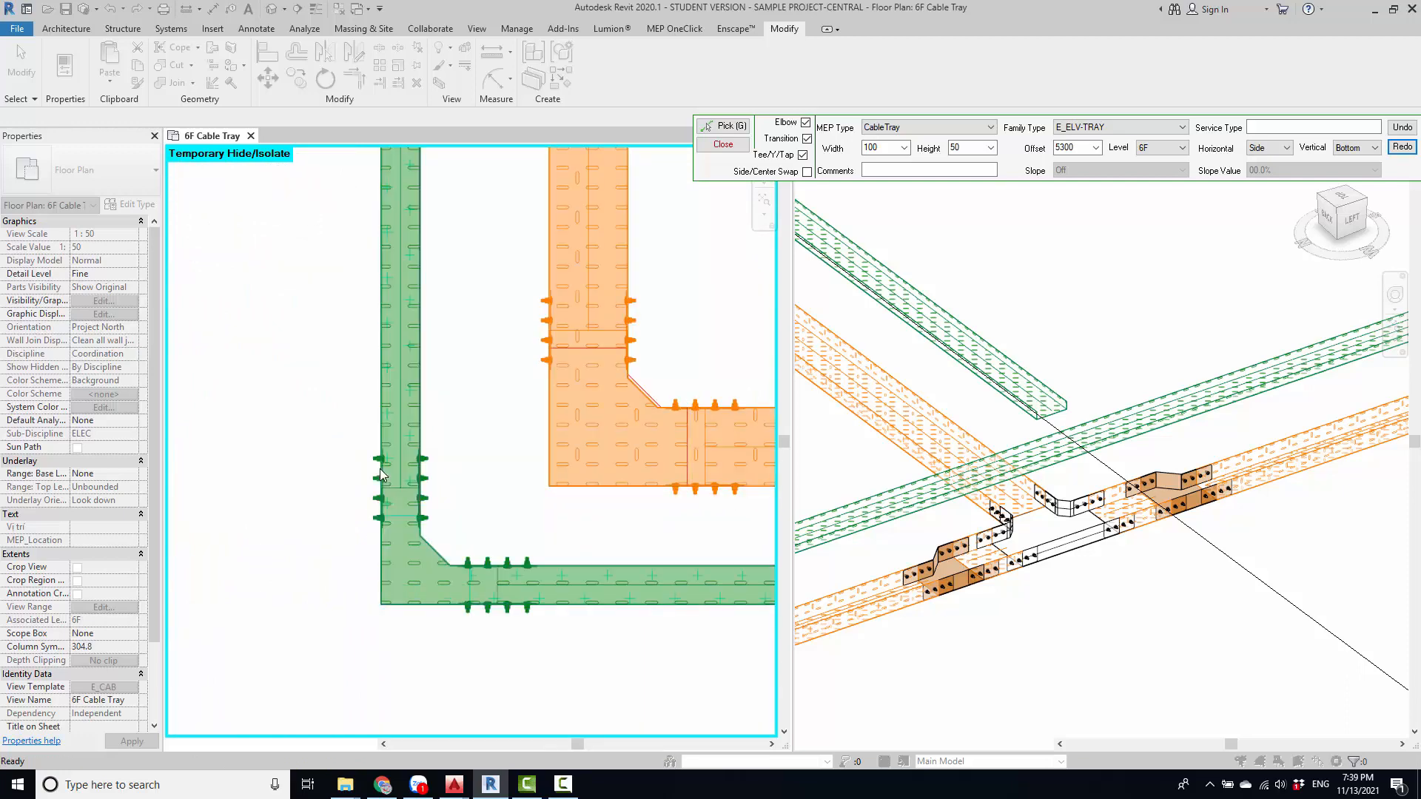
- Generate the horizontal light-current tray from the CAD line below DB-P.11 to DB-P.13, joined to the vertical tray, and end the line picking
scroll(368, 354, down, 5)
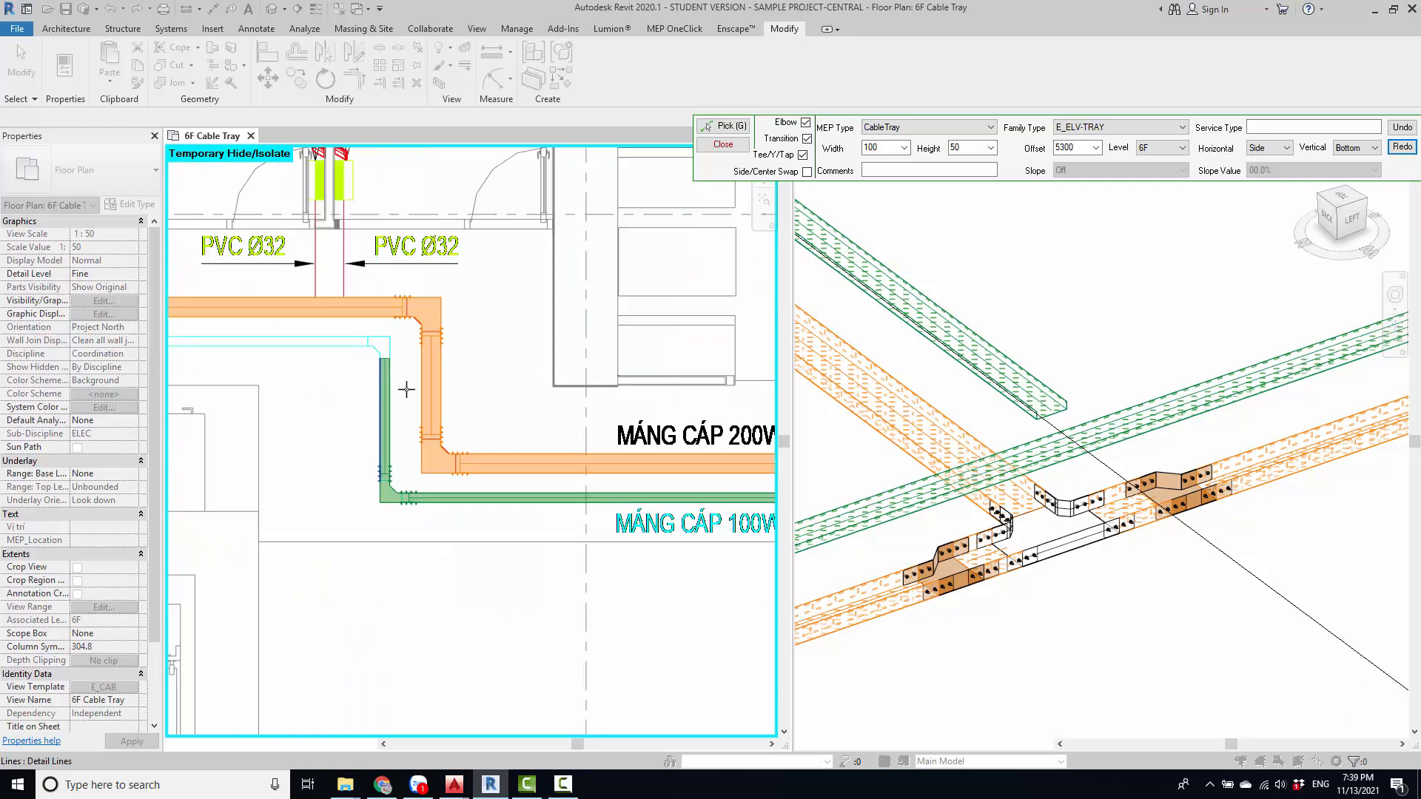
scroll(565, 422, down, 2)
scroll(352, 368, up, 4)
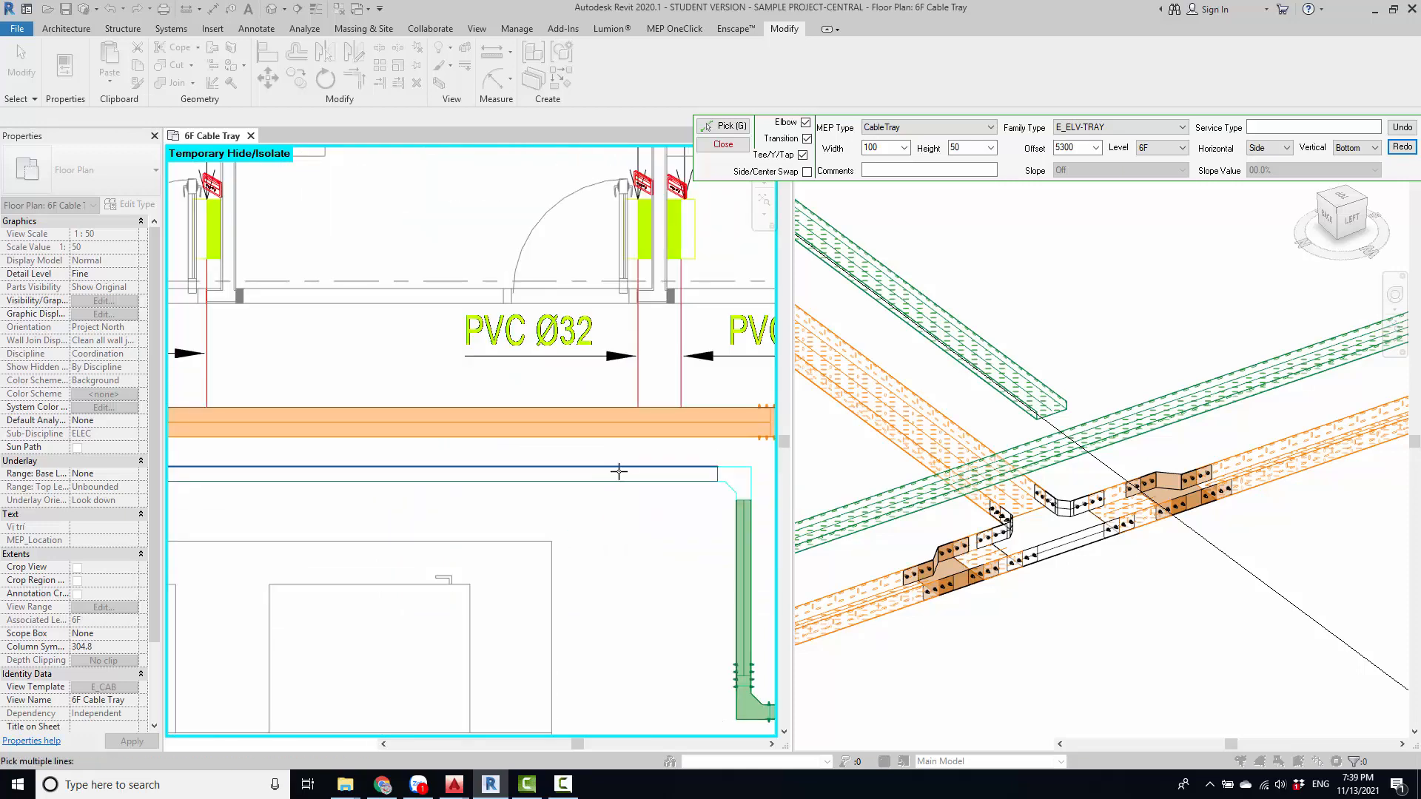
click(626, 477)
scroll(532, 466, down, 4)
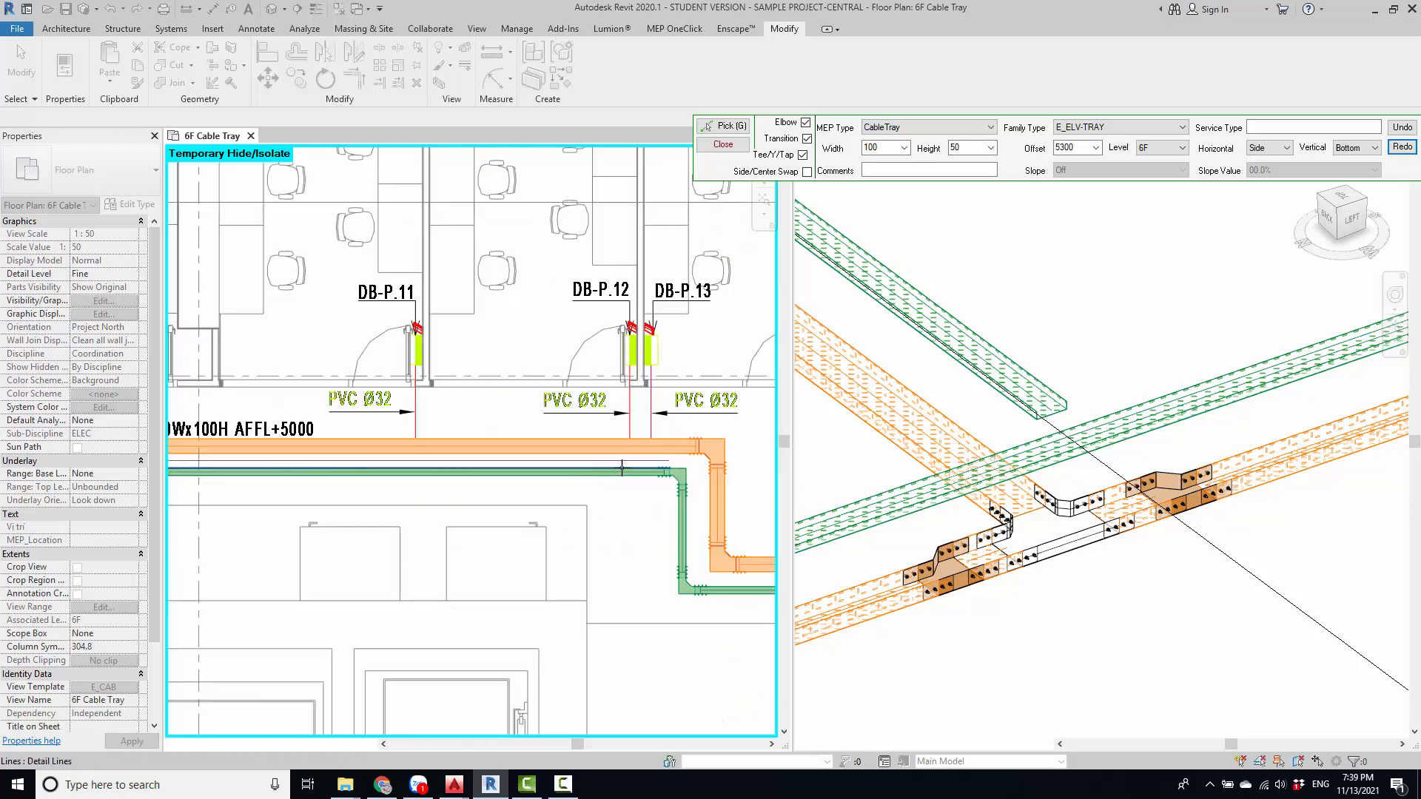
middle_drag(276, 473, 647, 472)
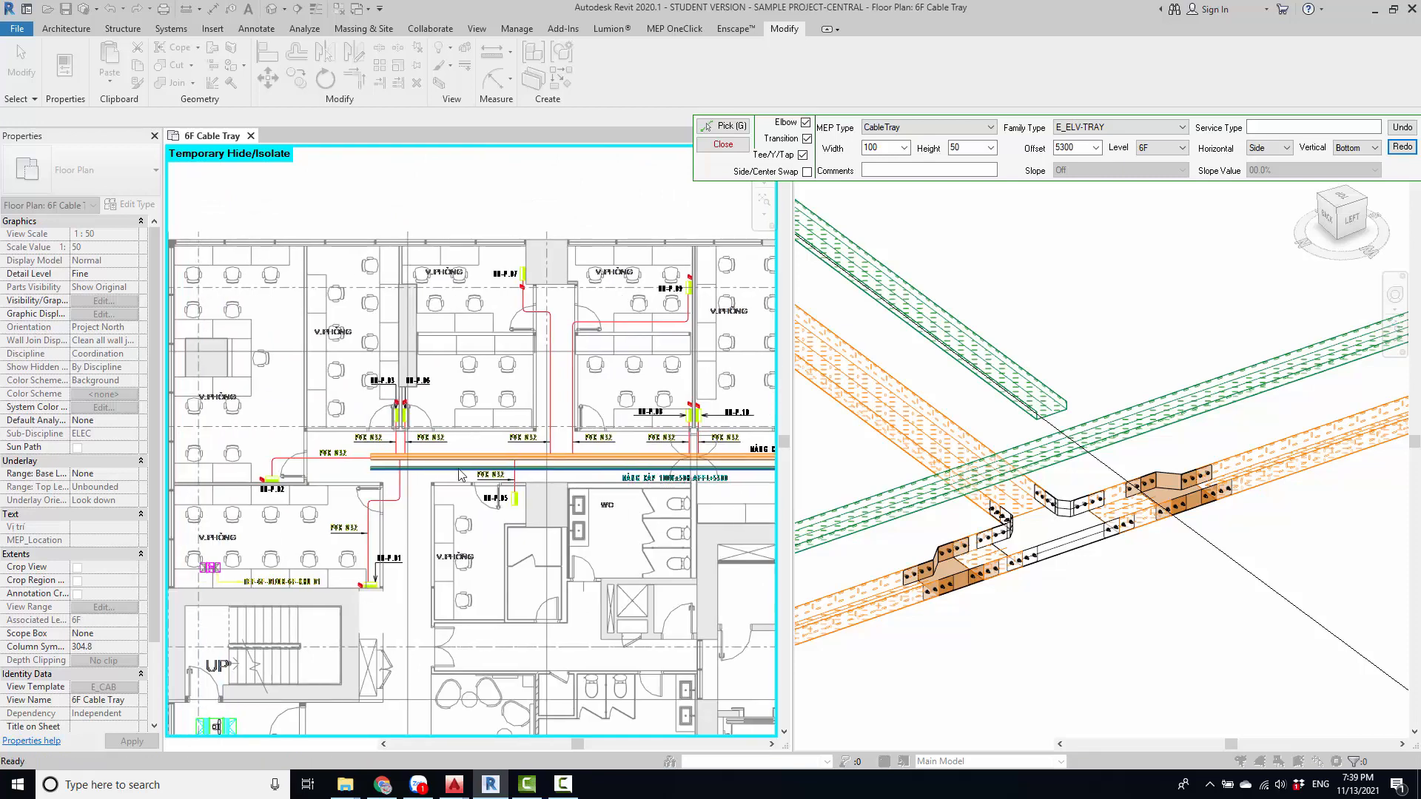
key(Escape)
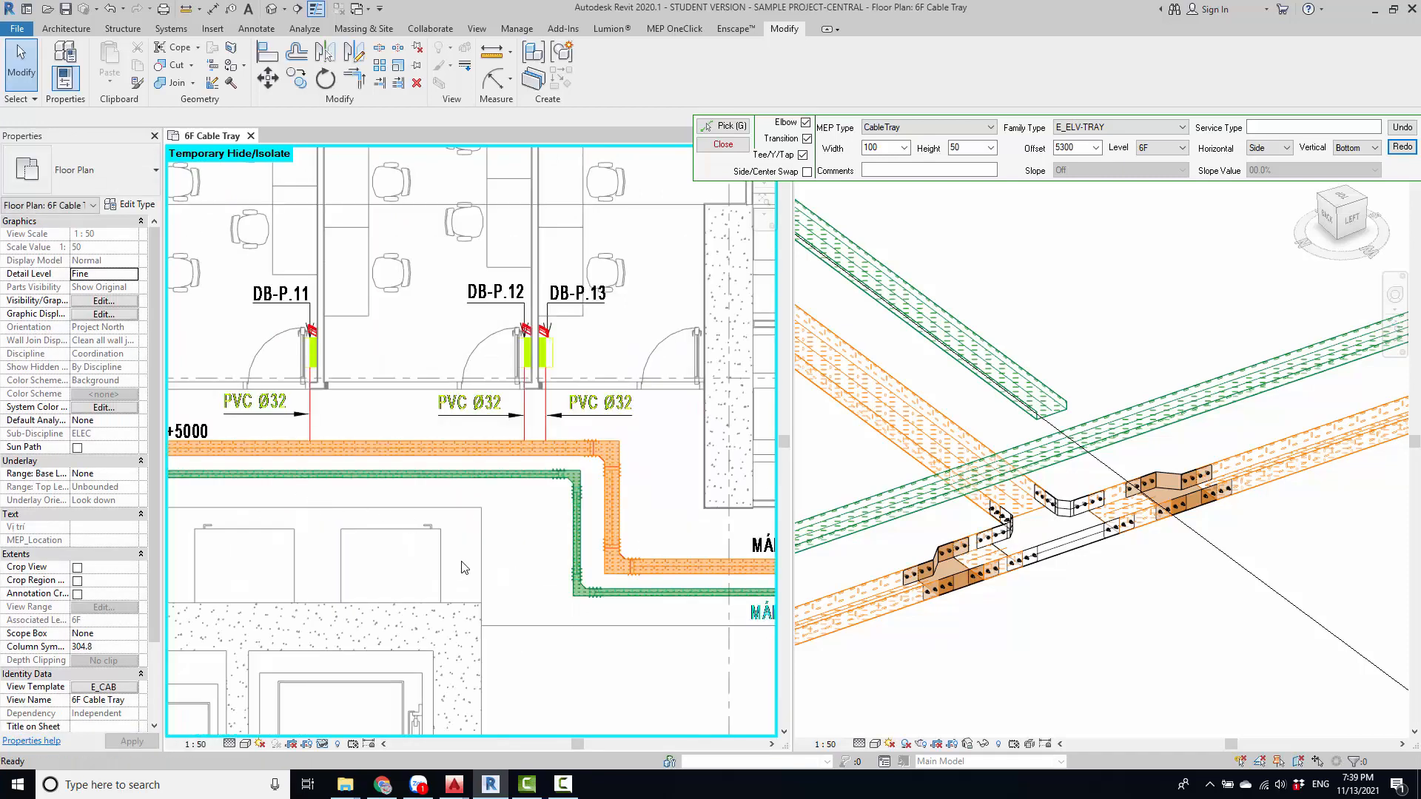
- Split the upper corridor's horizontal light-current tray on both sides of the vertical tray junction near DB-P.25
scroll(463, 568, up, 2)
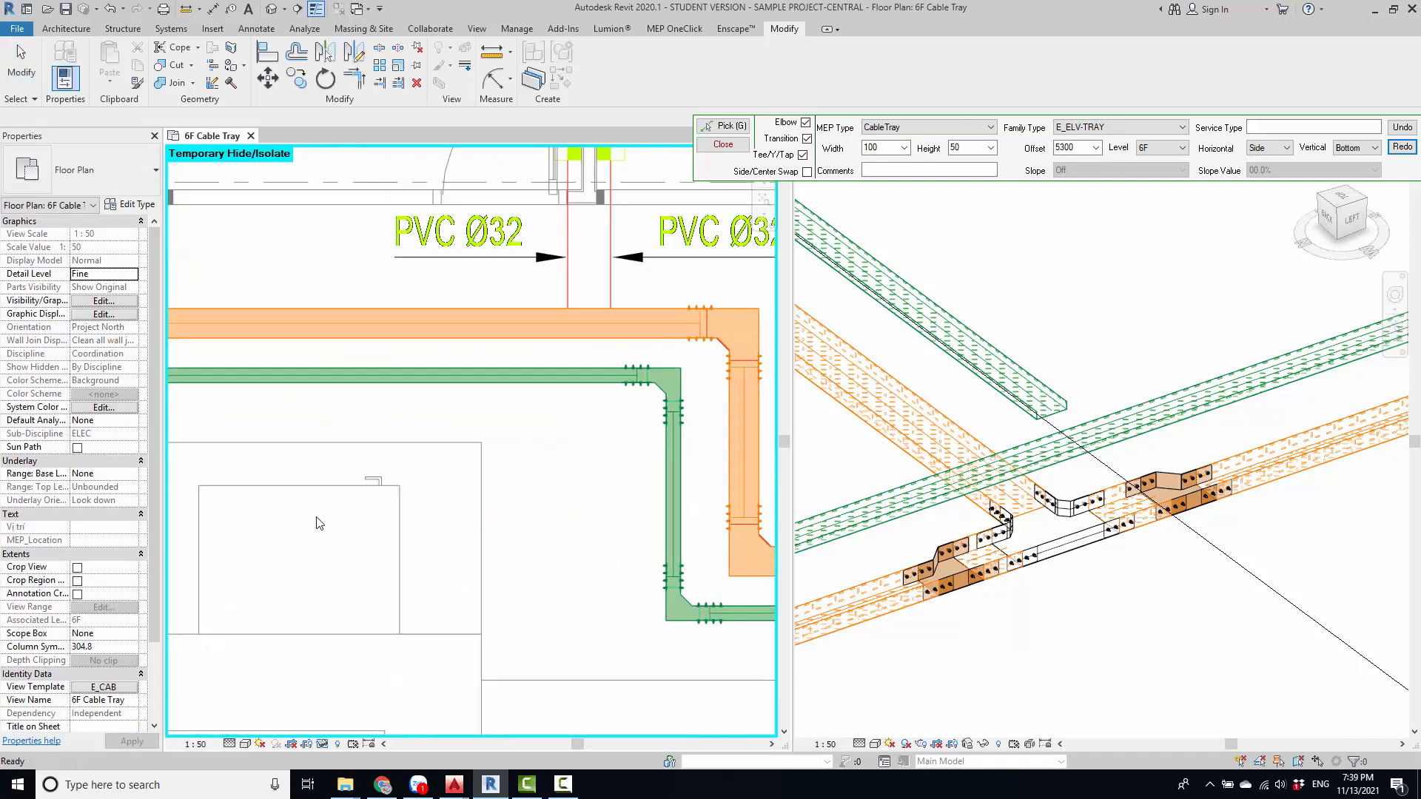
scroll(317, 523, down, 4)
scroll(428, 527, down, 2)
middle_drag(663, 551, 355, 551)
middle_drag(533, 564, 333, 540)
scroll(572, 527, up, 5)
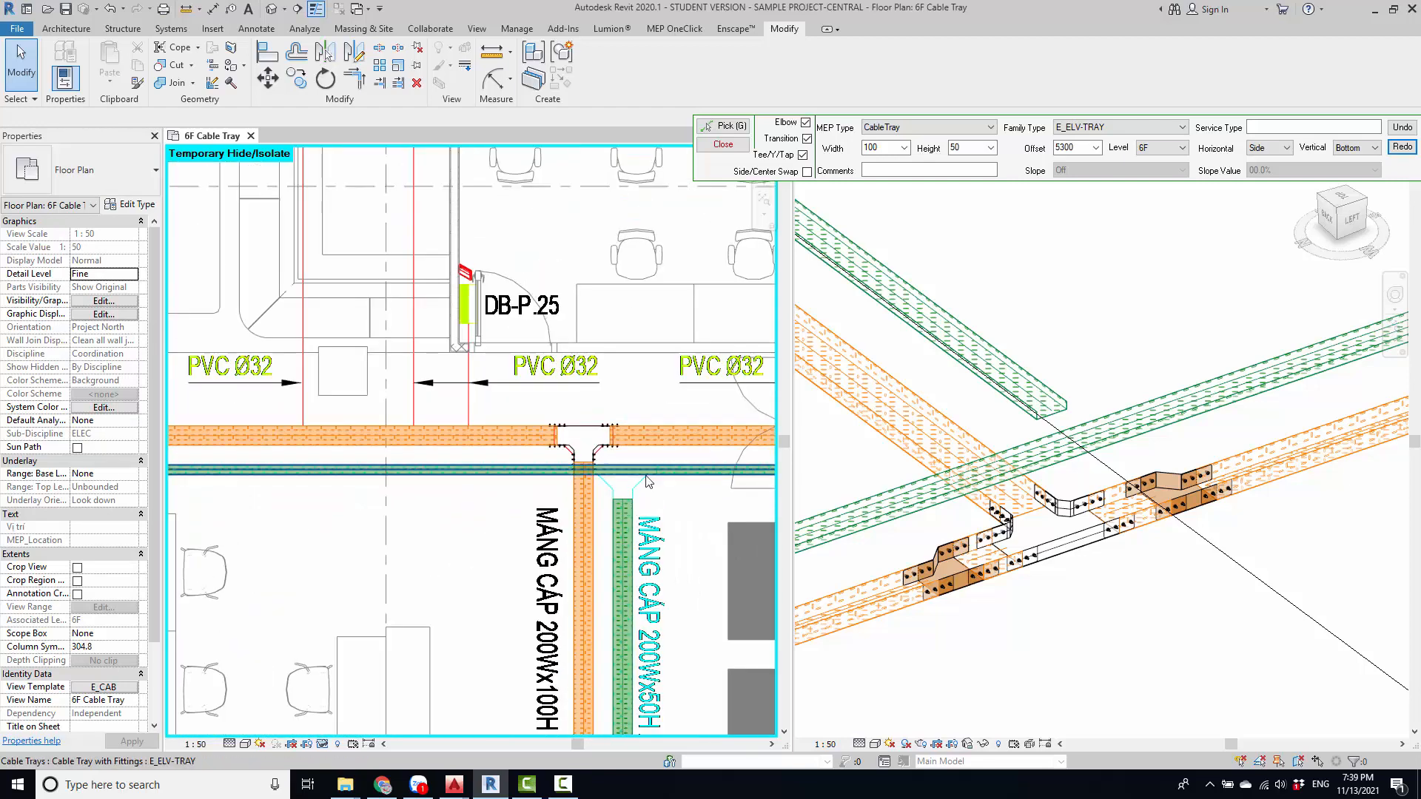
scroll(451, 460, up, 4)
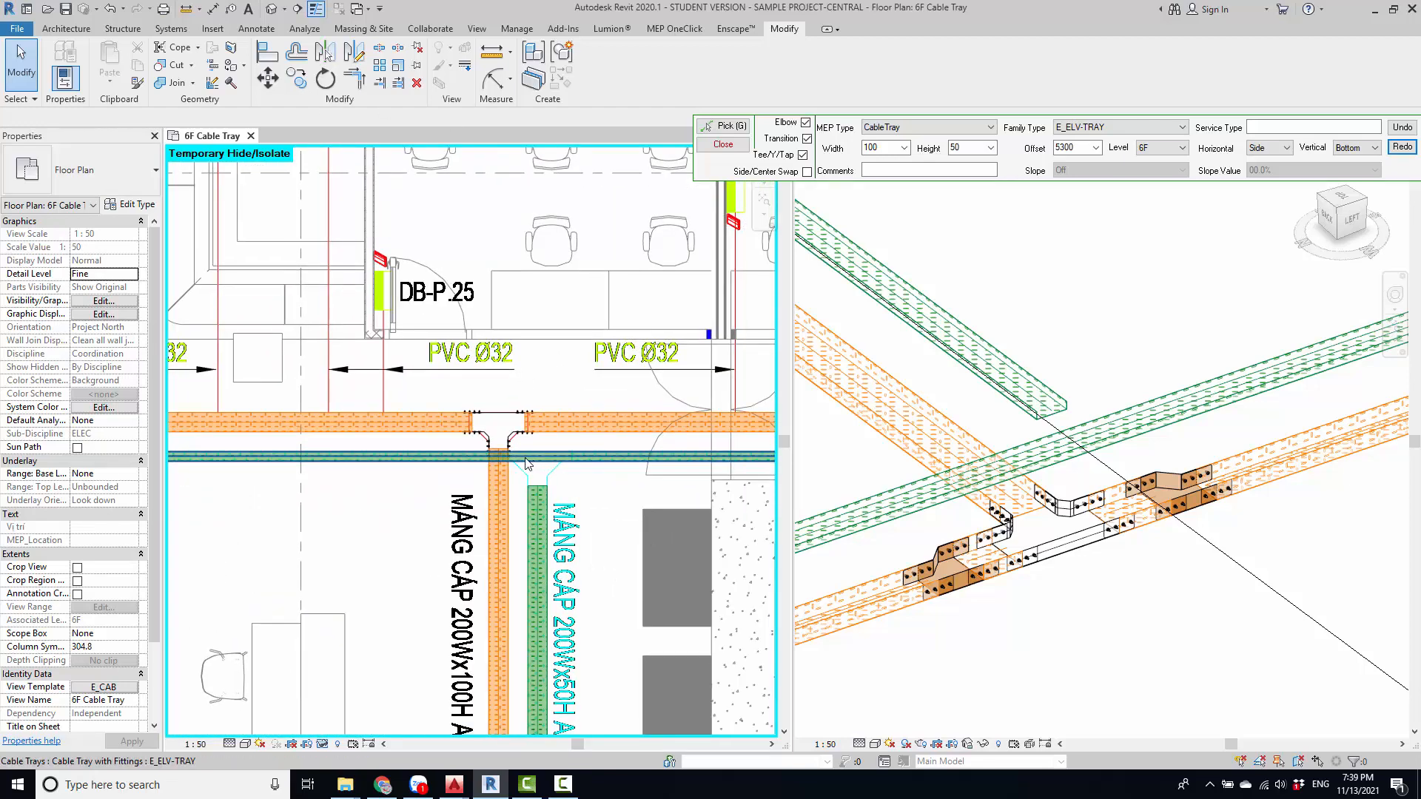
middle_drag(452, 460, 499, 482)
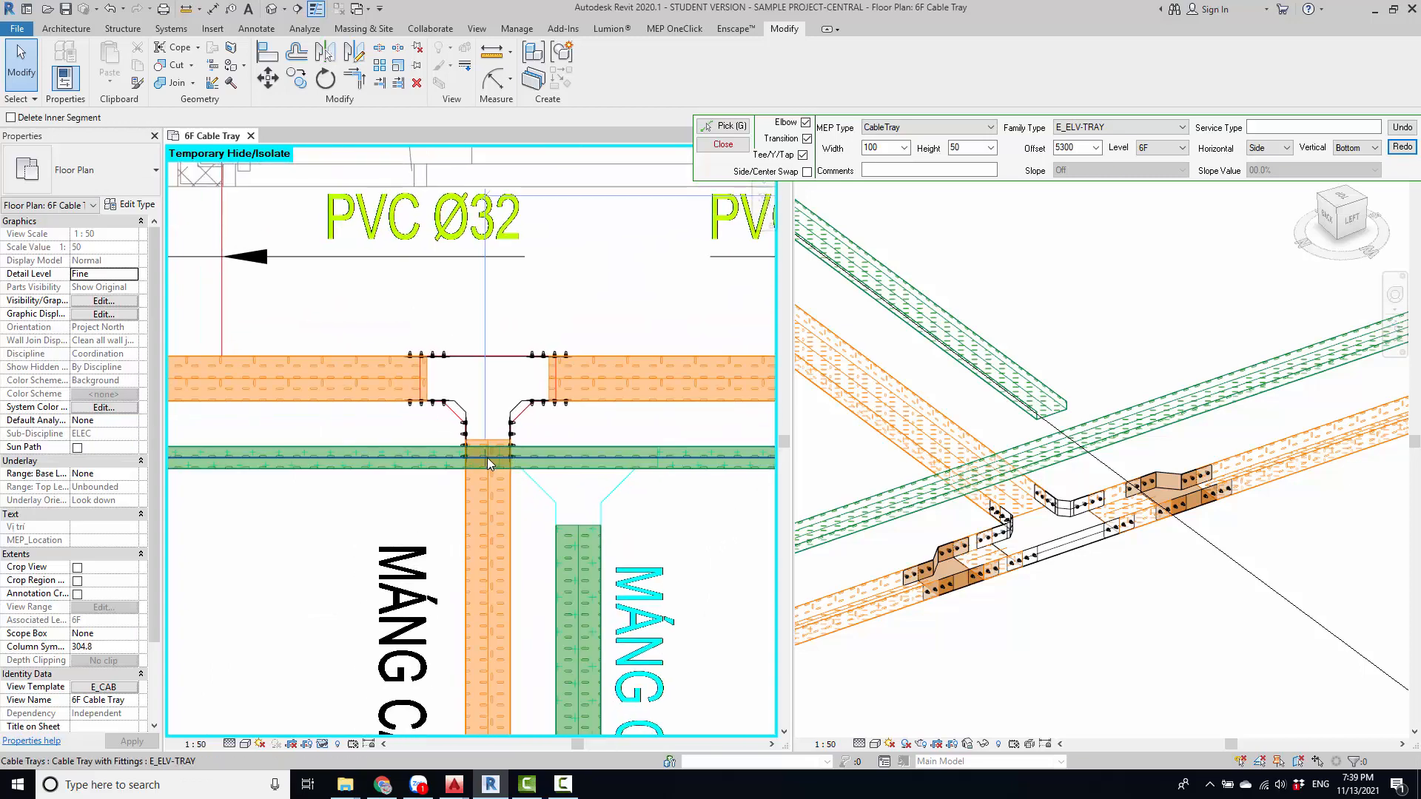
key(s)
key(l)
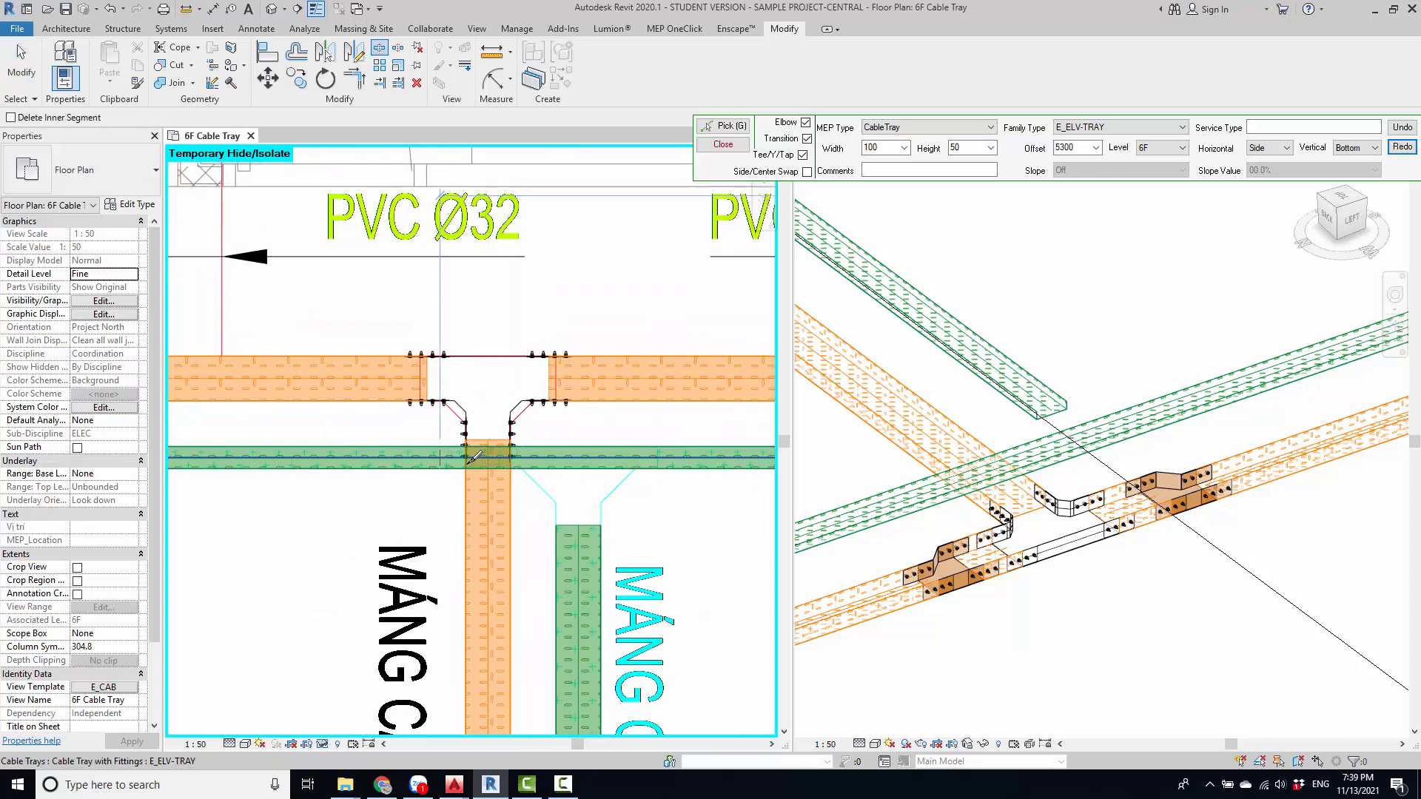
click(440, 458)
click(684, 457)
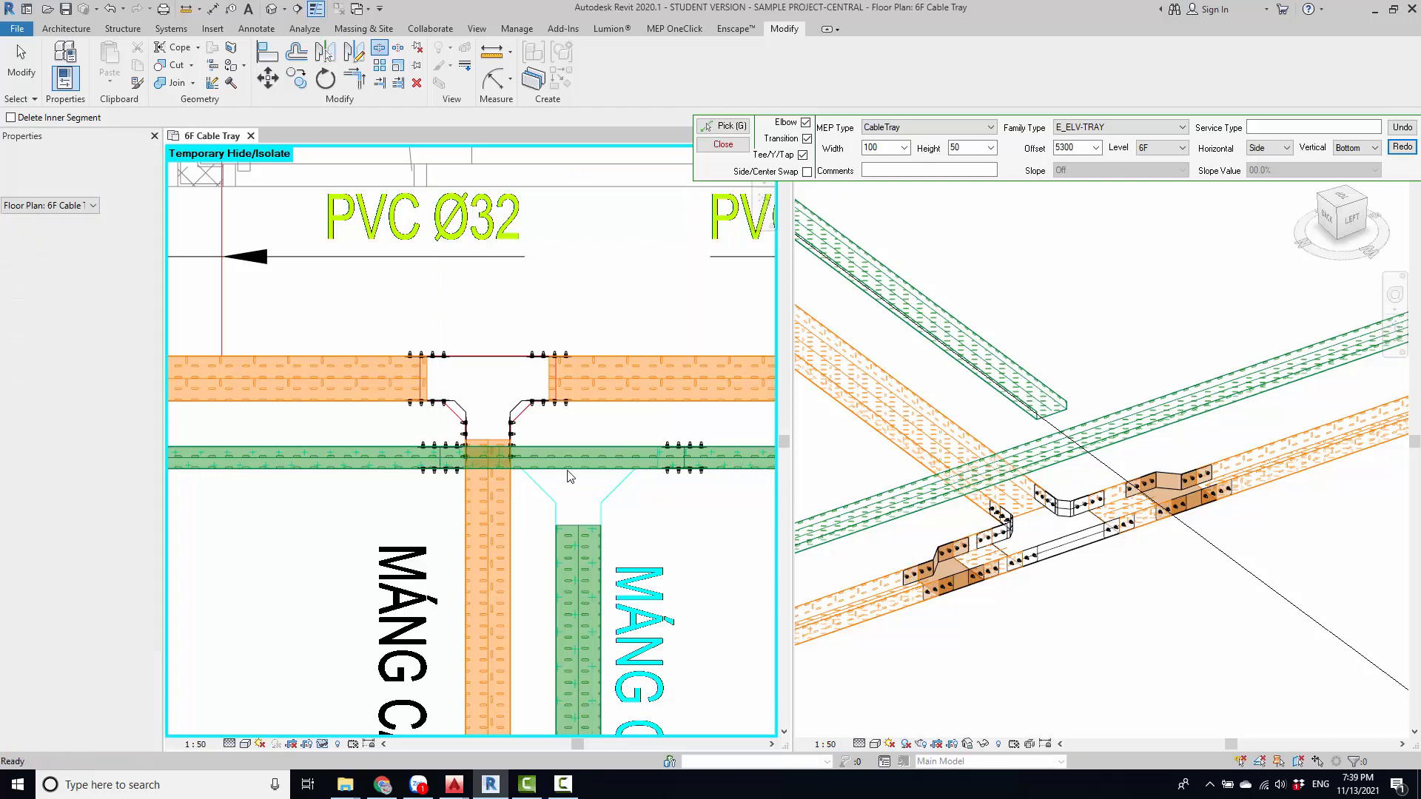
- Set the Transition fitting of the split light-current segment's type, E_ELV-TRAY, to ENG_Reducer-Cable_tray: Standard_E.L.V
key(Escape)
click(569, 465)
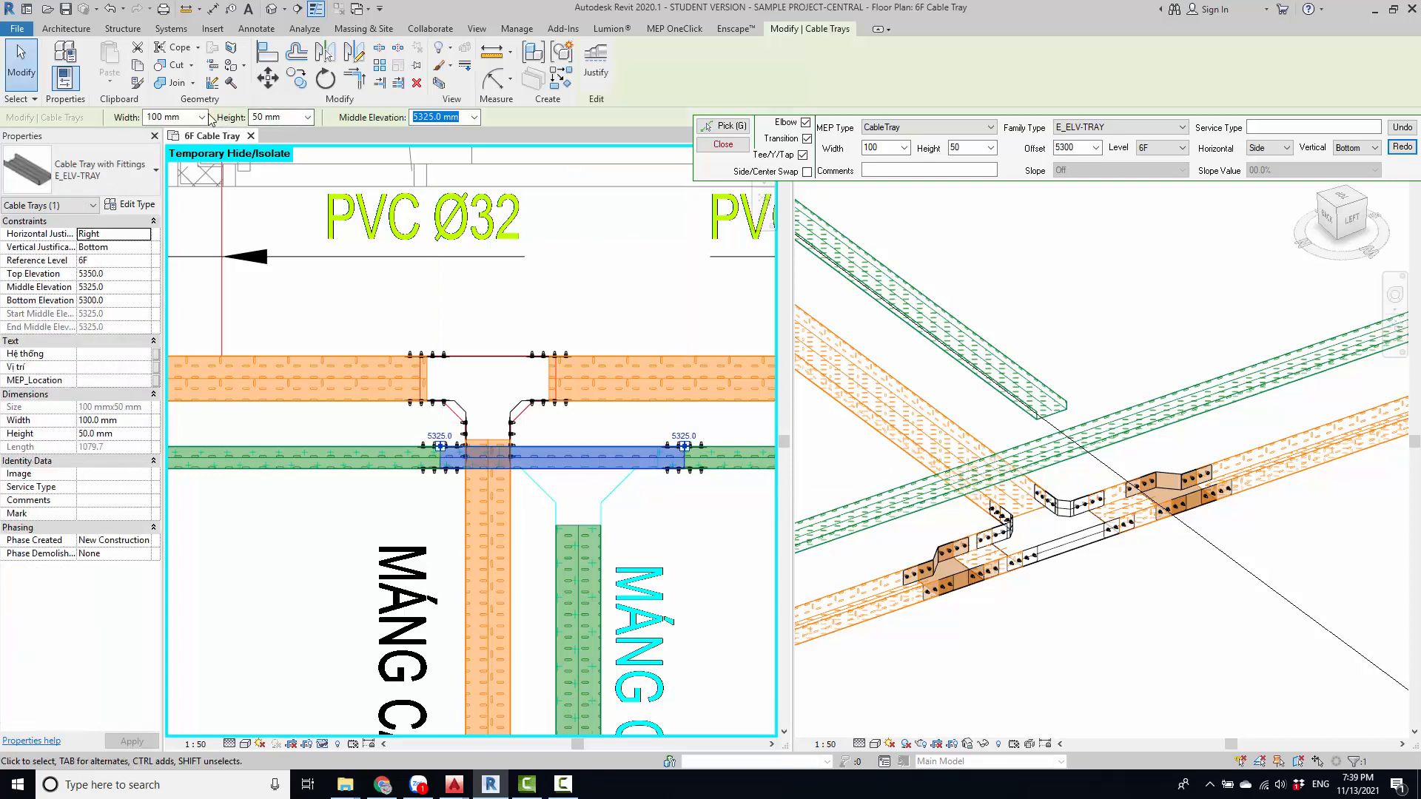
click(201, 117)
click(161, 233)
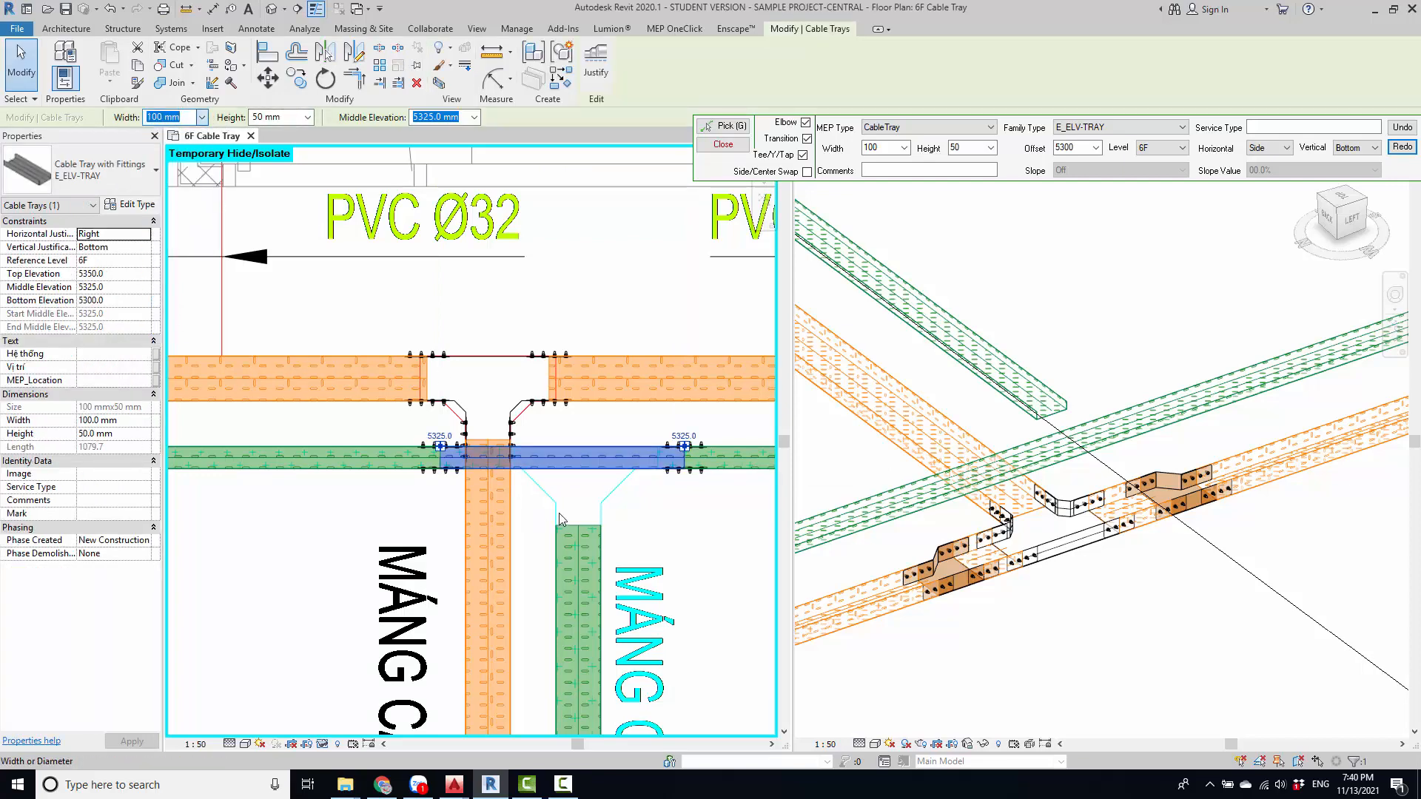
click(641, 508)
click(605, 472)
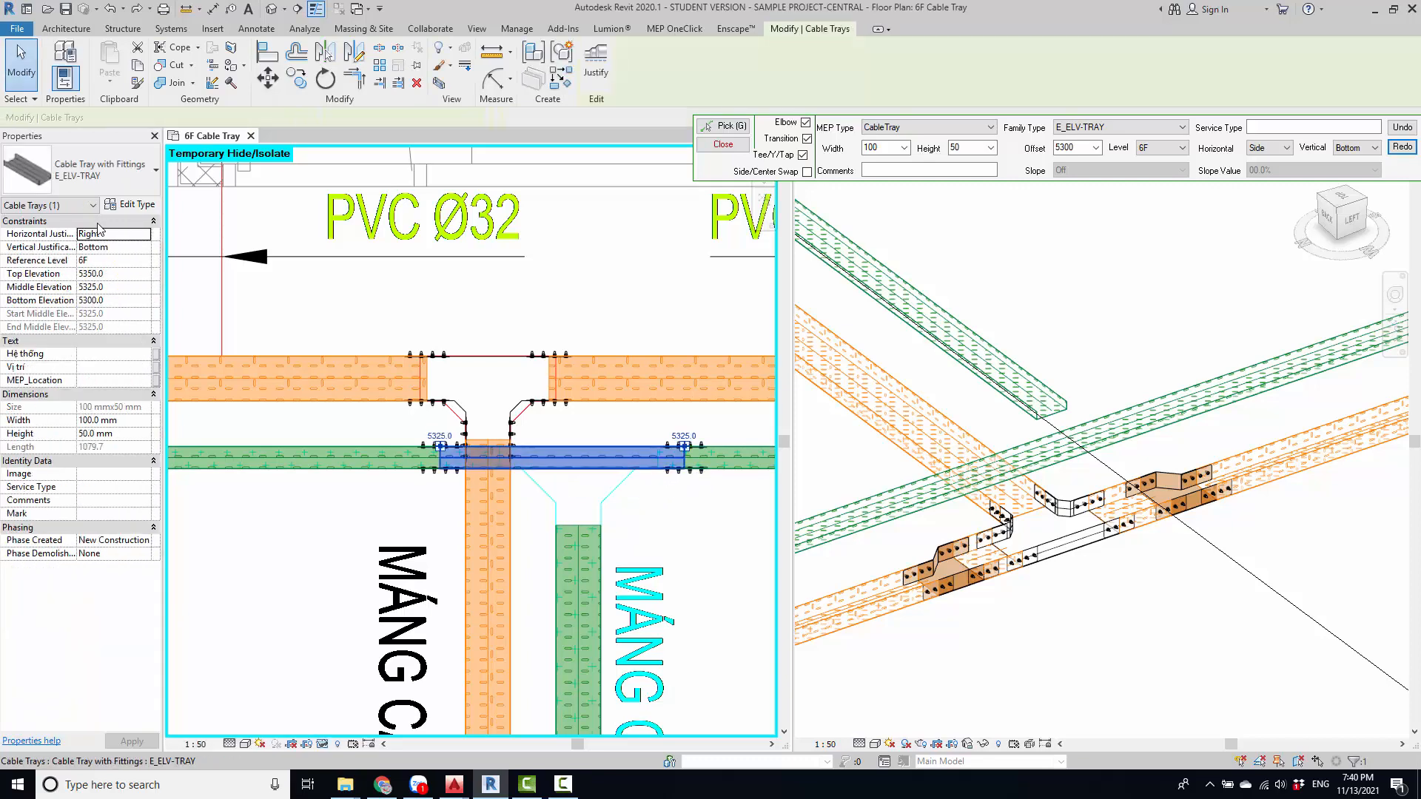
click(130, 204)
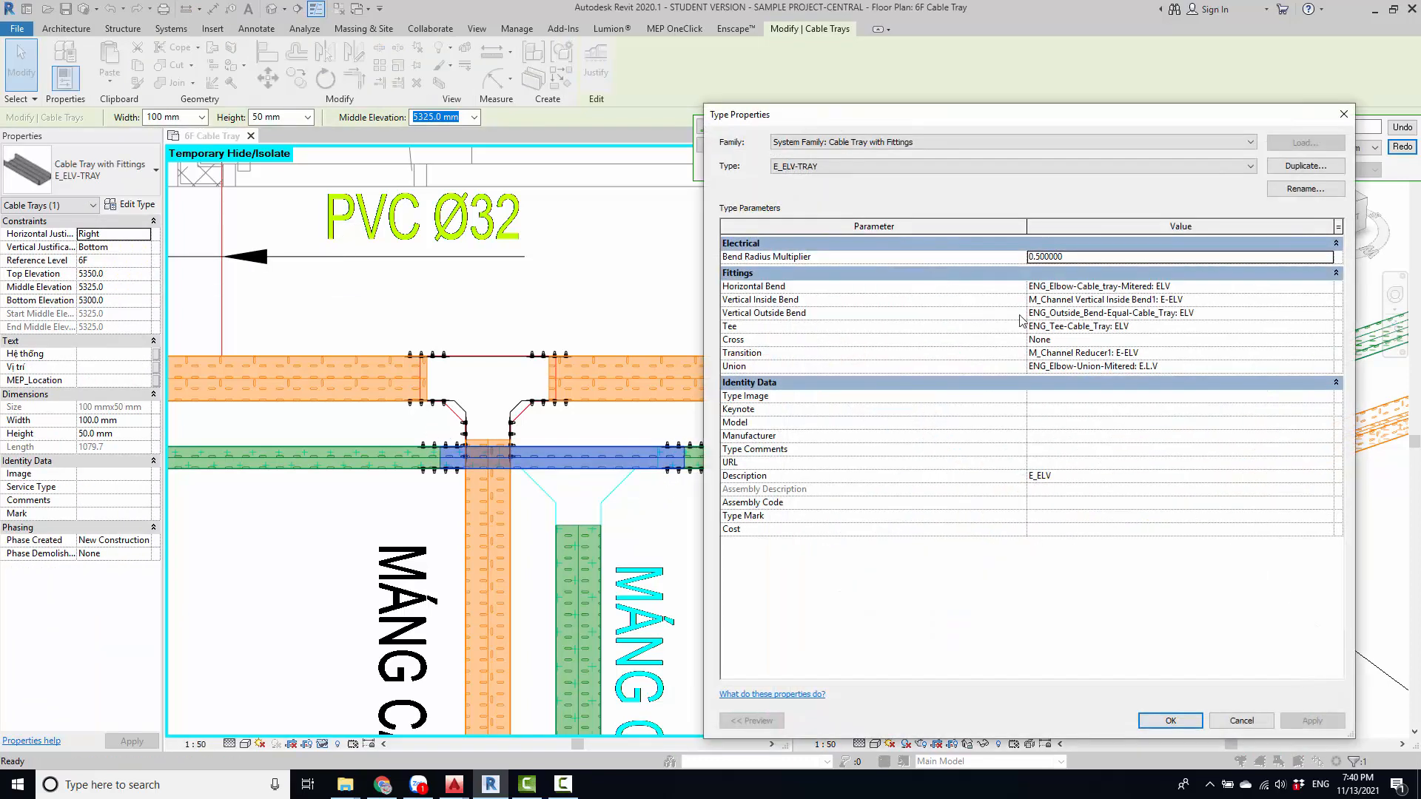
click(1056, 353)
click(1327, 353)
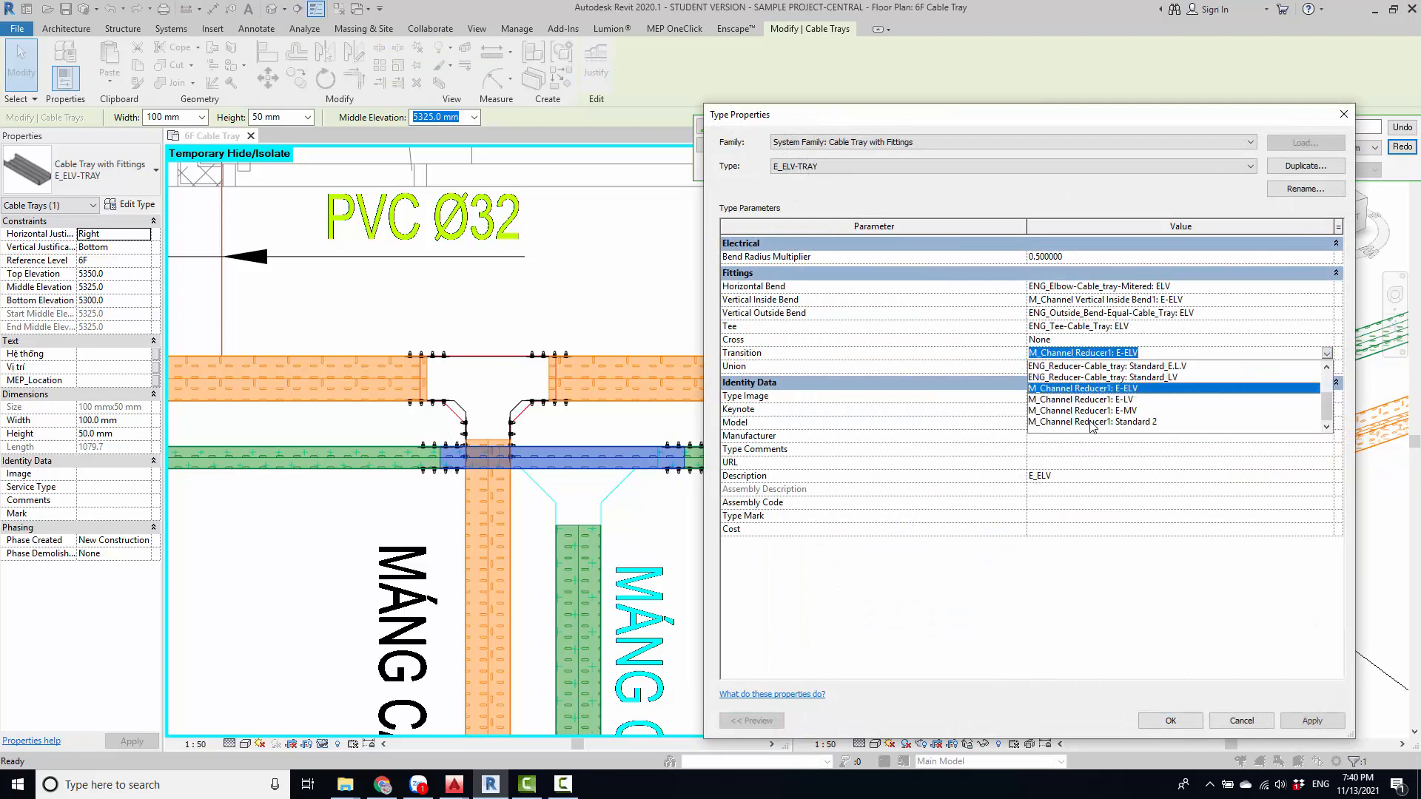
click(1081, 367)
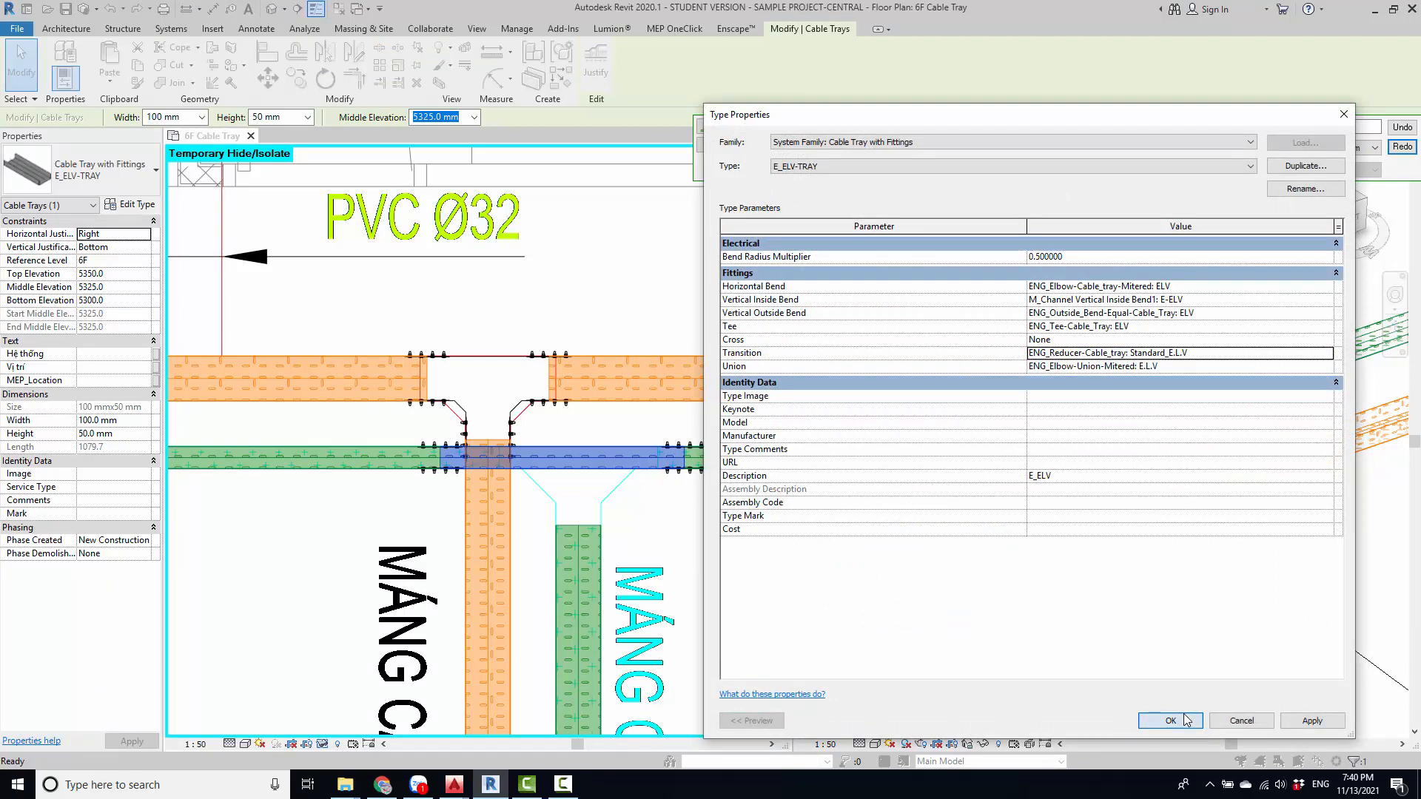
click(1185, 720)
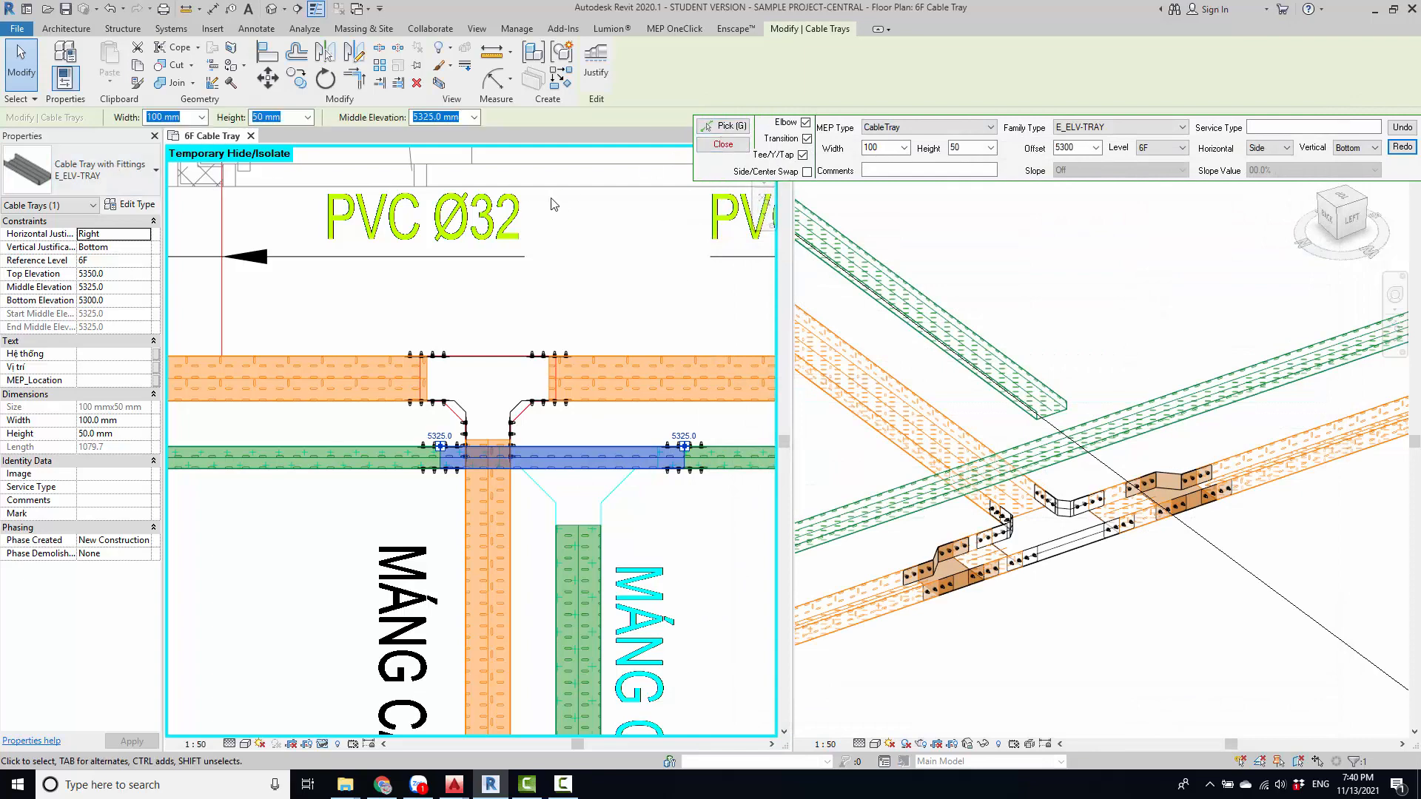
- Try to extend the vertical light-current tray to the 100 mm wide split segment of the upper corridor tray
click(383, 77)
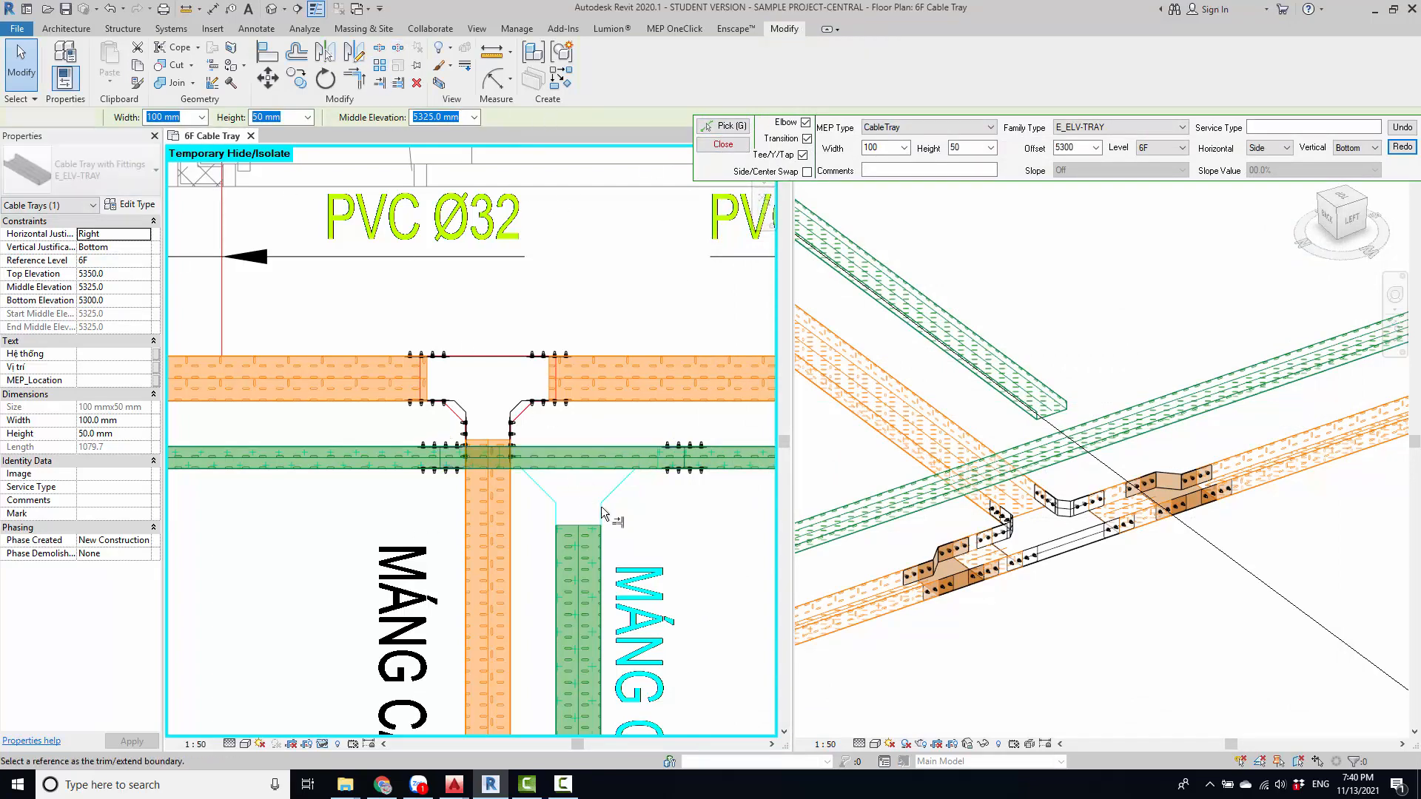
click(608, 467)
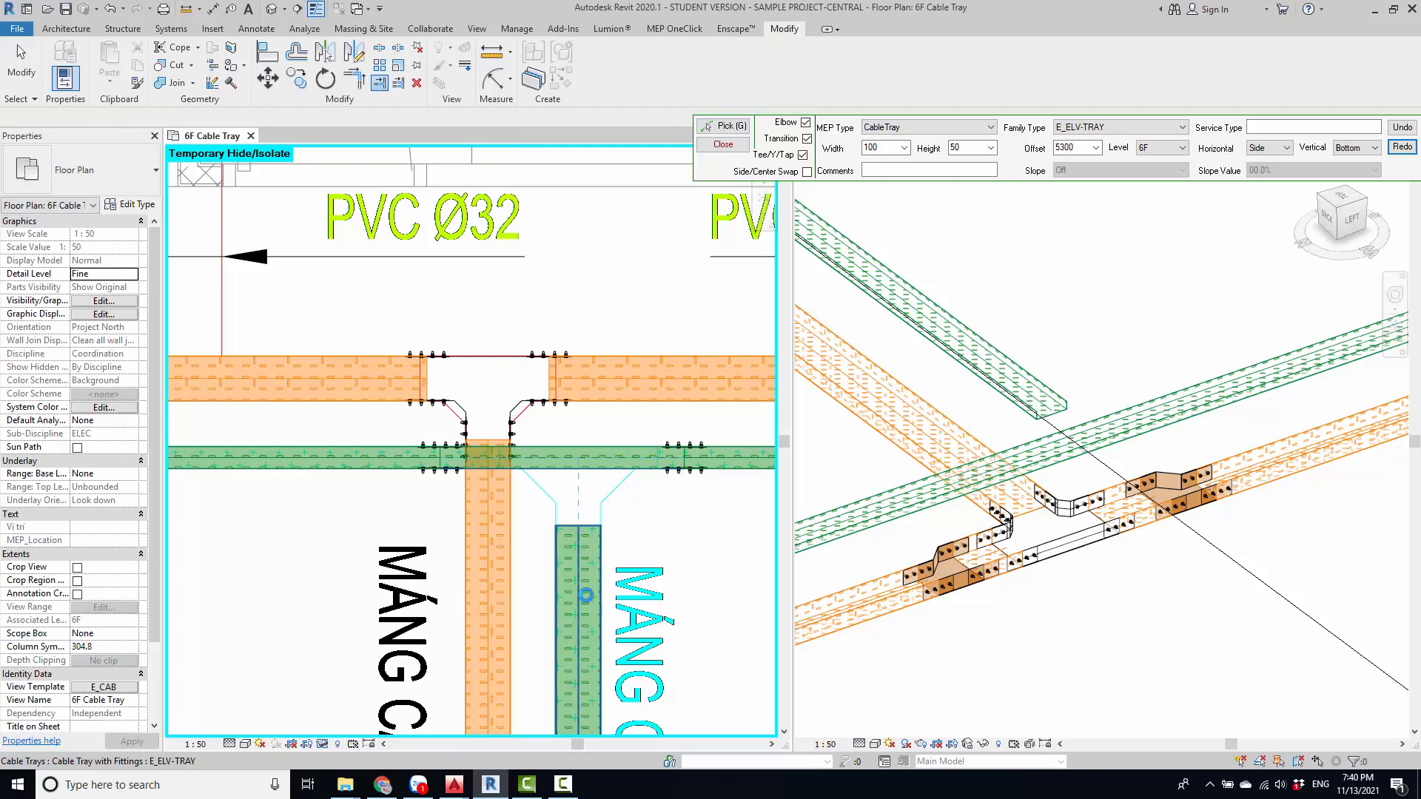
click(586, 593)
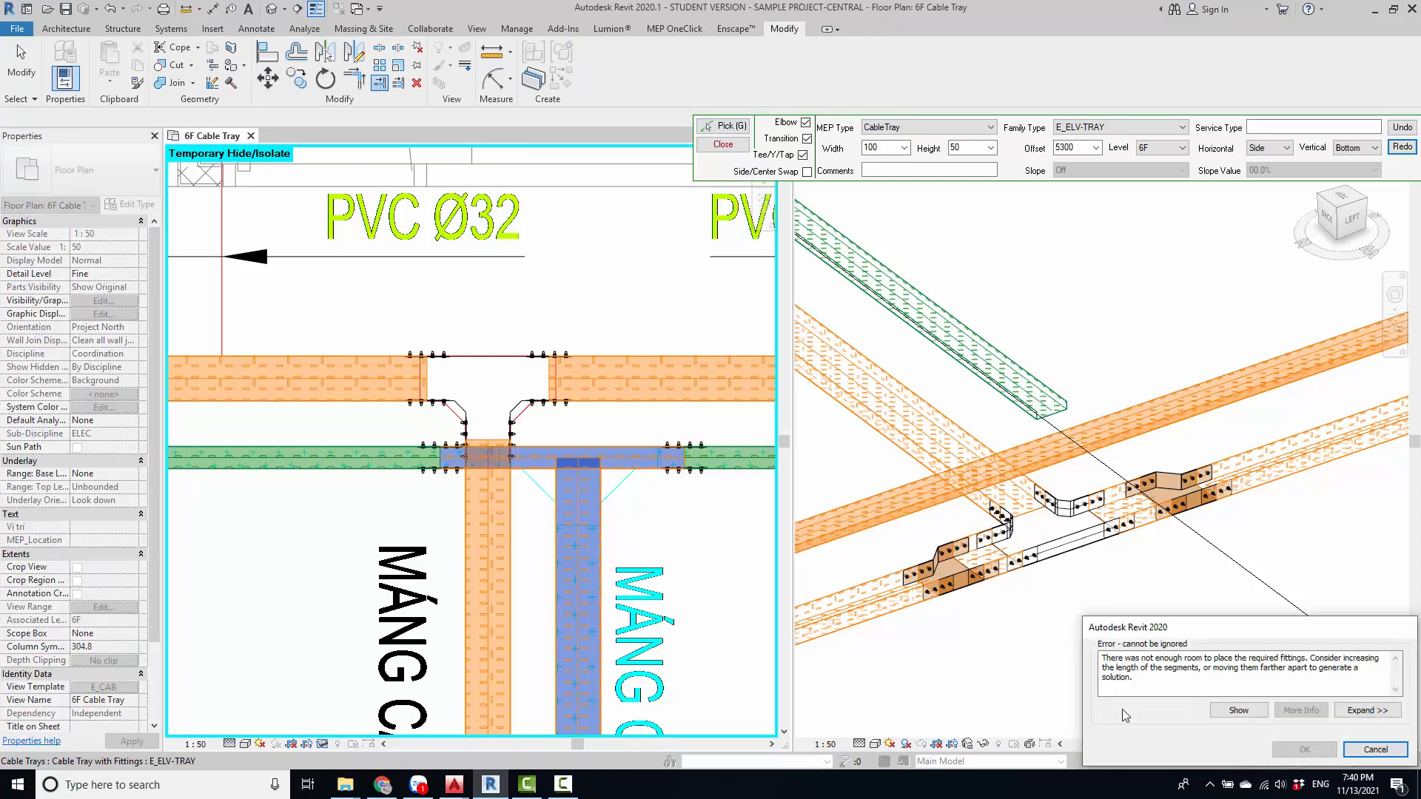
click(1374, 749)
key(Escape)
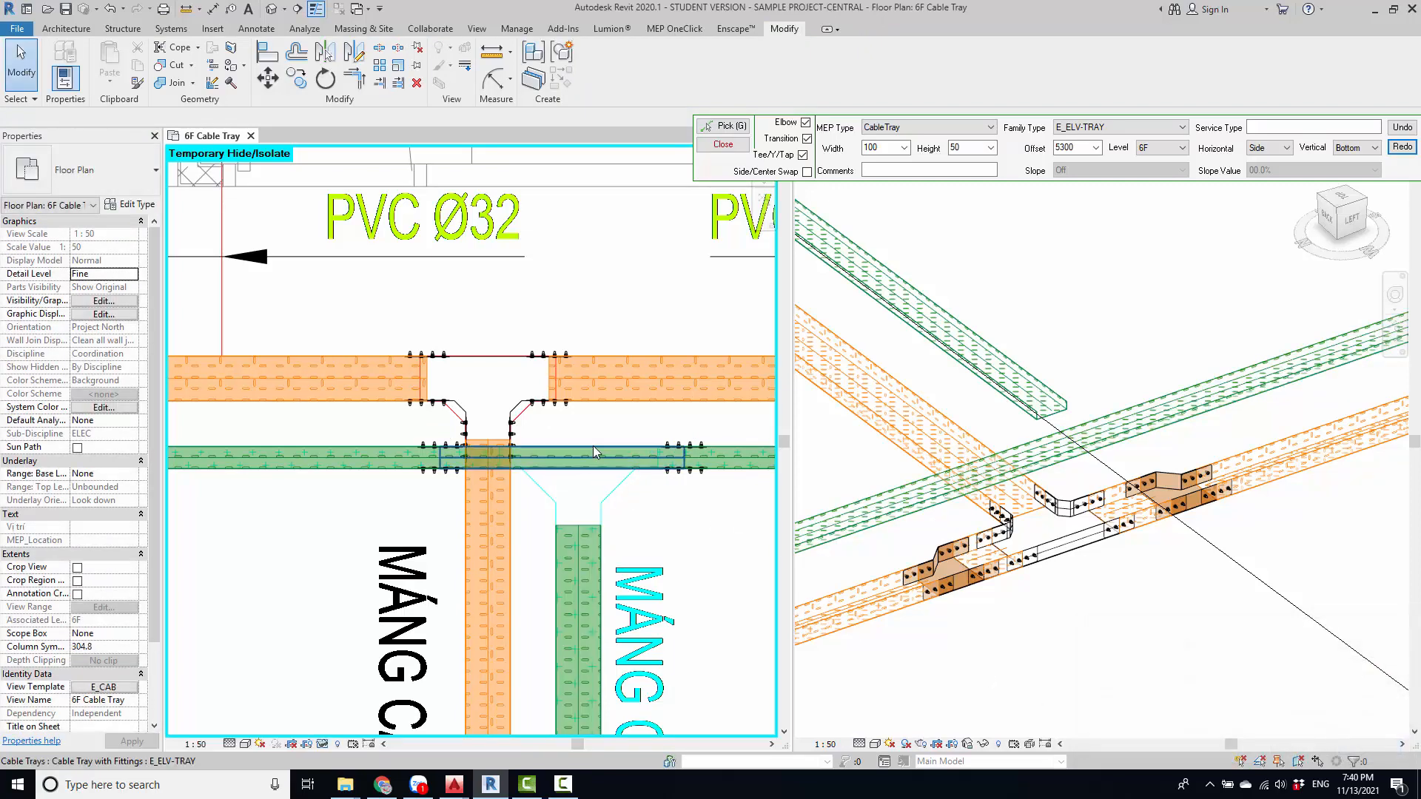
- Set the upper corridor's split light-current segment to 200 mm wide and nudge the reducers at its two ends outward
click(593, 447)
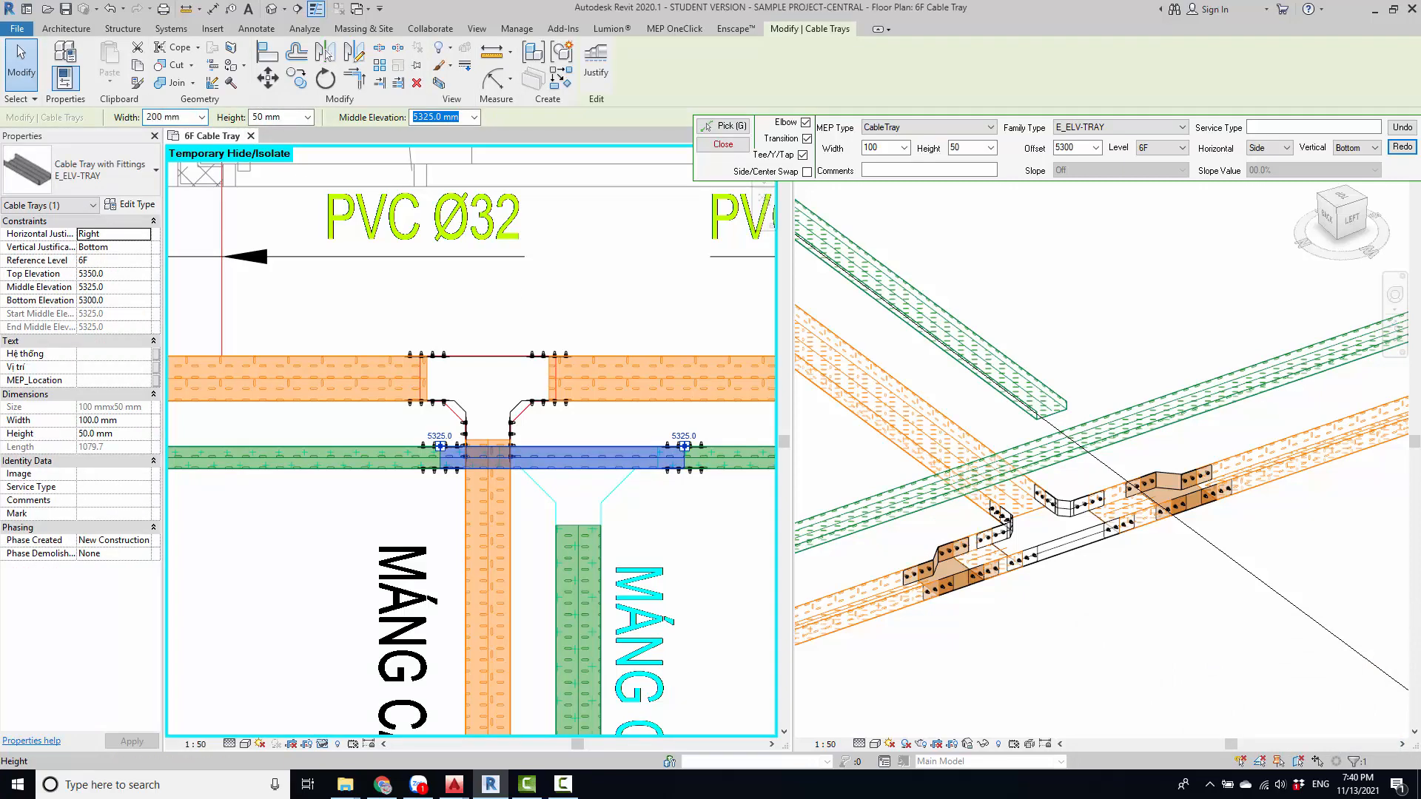
key(Escape)
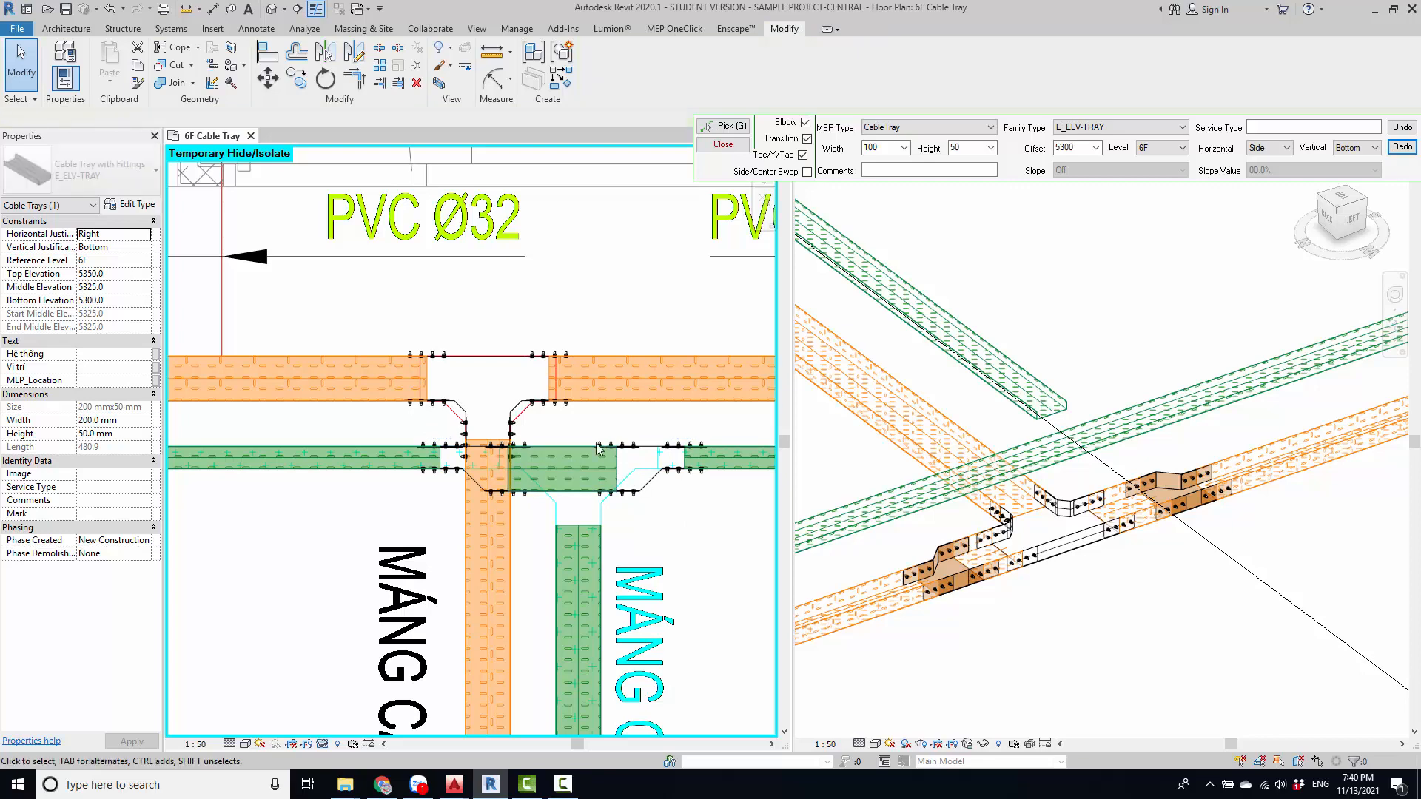
drag(770, 536, 769, 533)
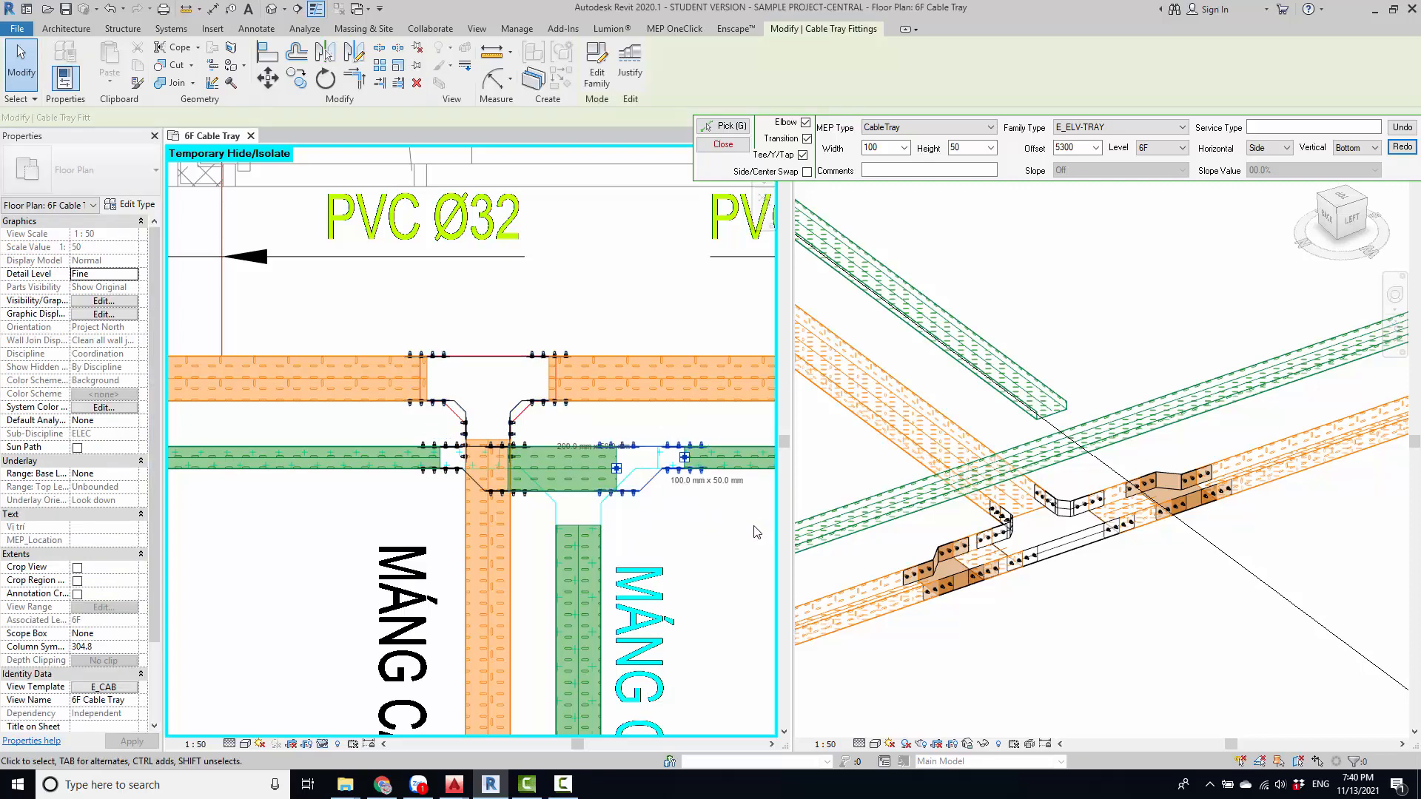
key(Right)
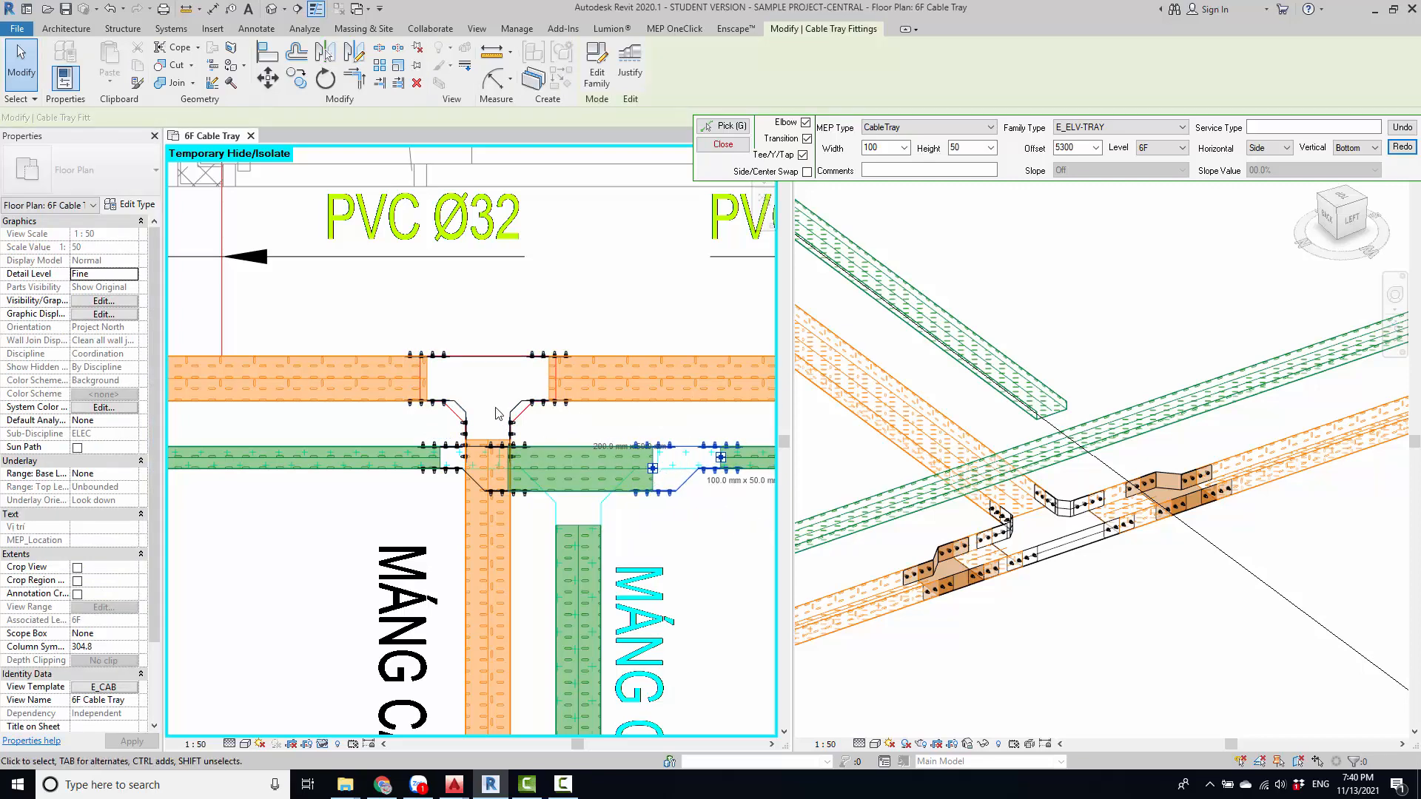
key(Right)
drag(352, 422, 552, 537)
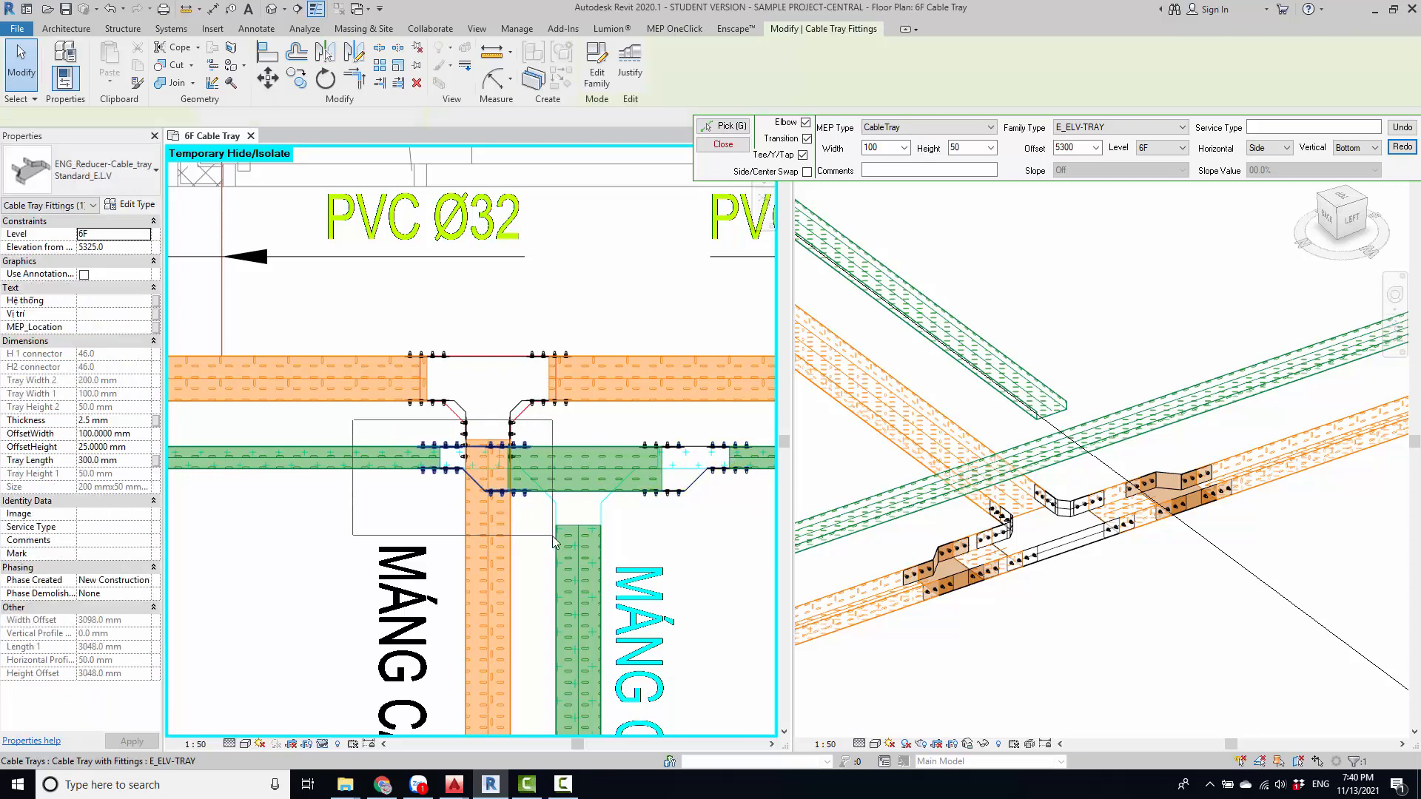
key(Left)
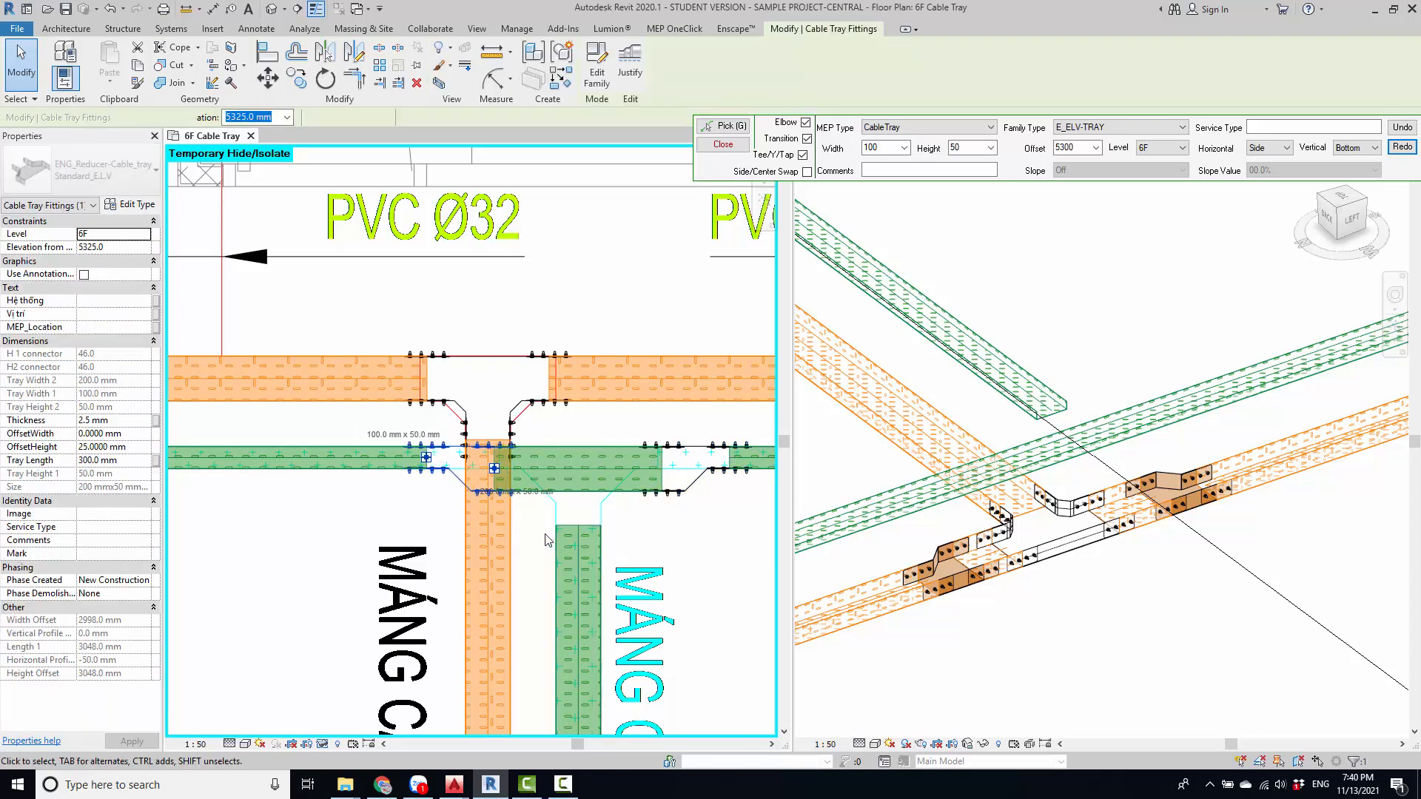
key(Left)
- Extend the vertical light-current tray to the 200 mm wide upper corridor segment, joining them with a tee
scroll(992, 519, down, 5)
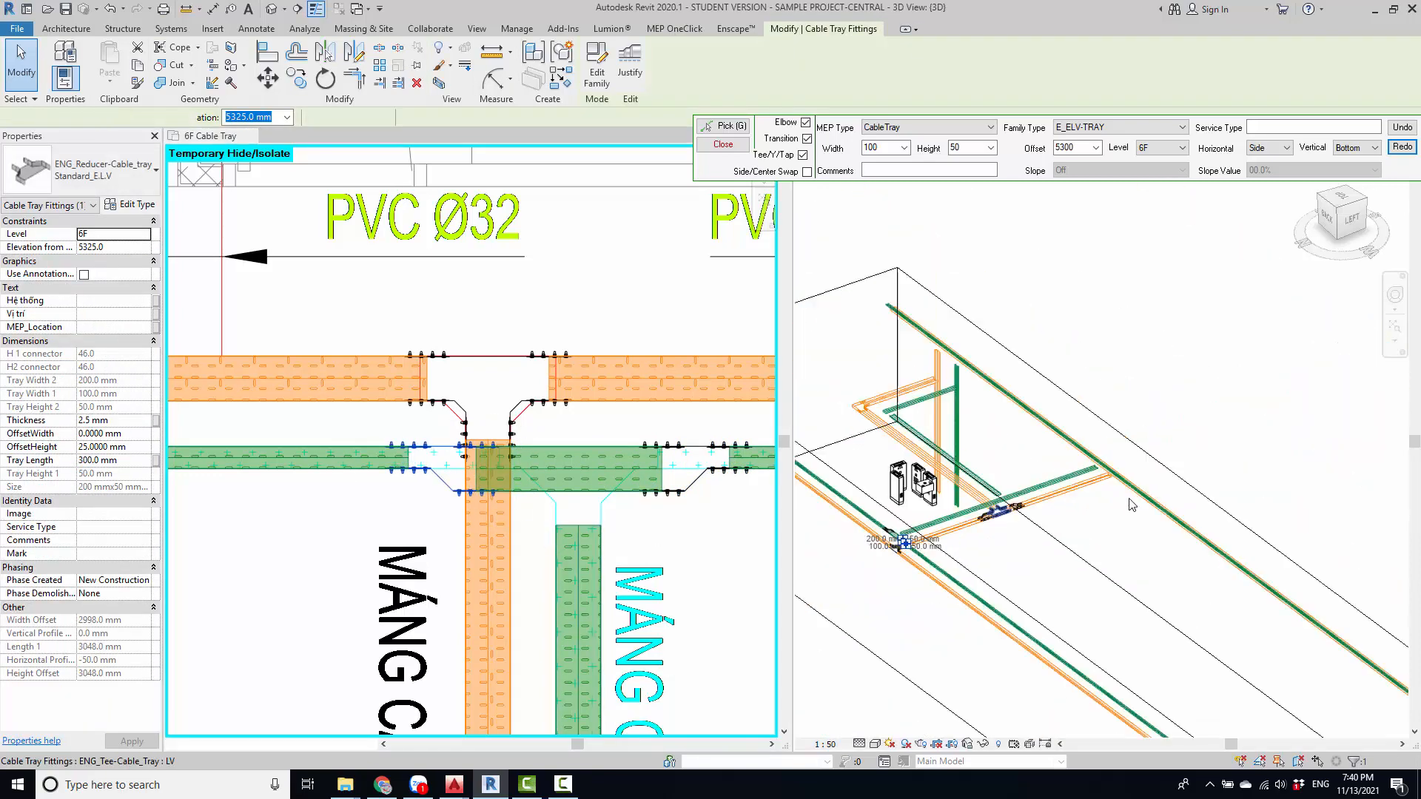
scroll(894, 566, up, 8)
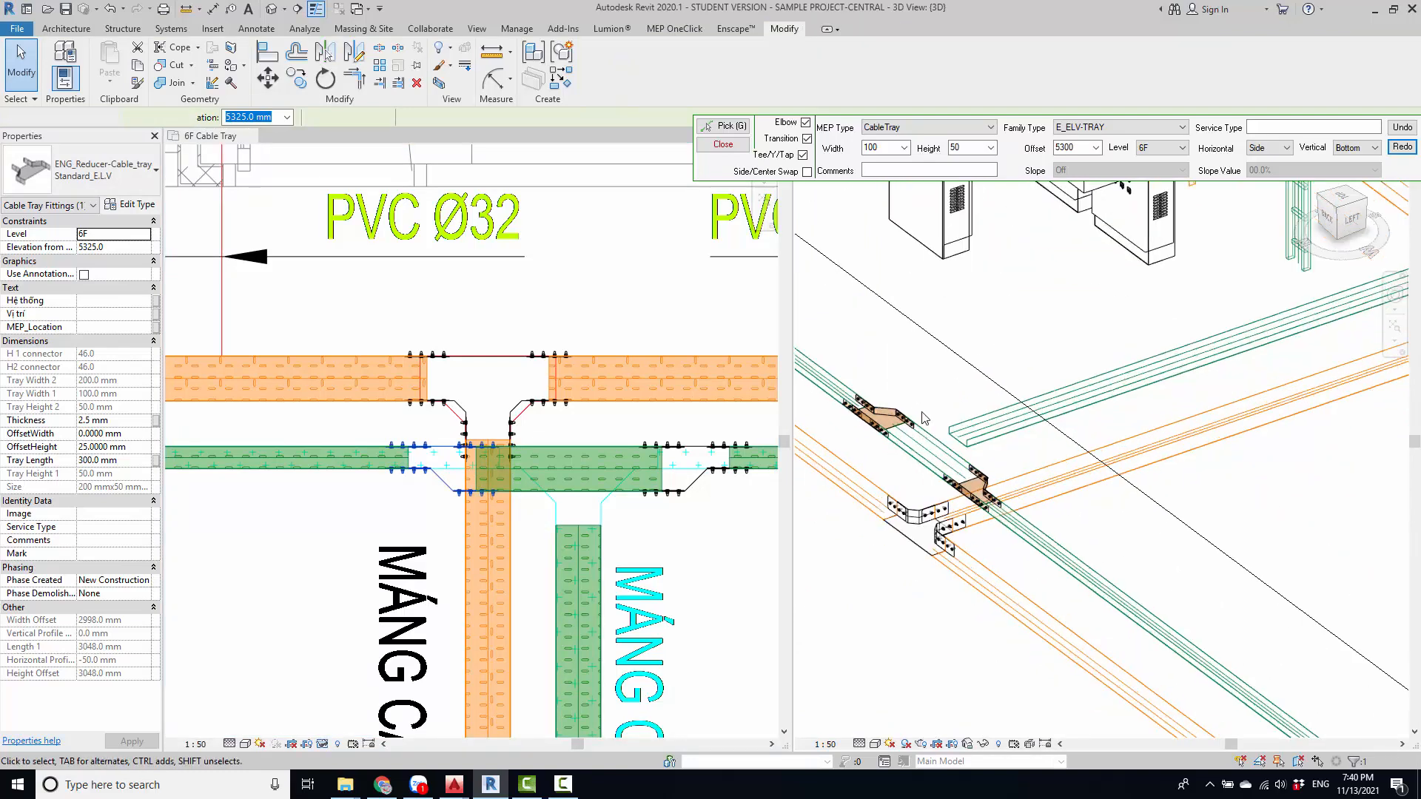
click(300, 463)
click(933, 442)
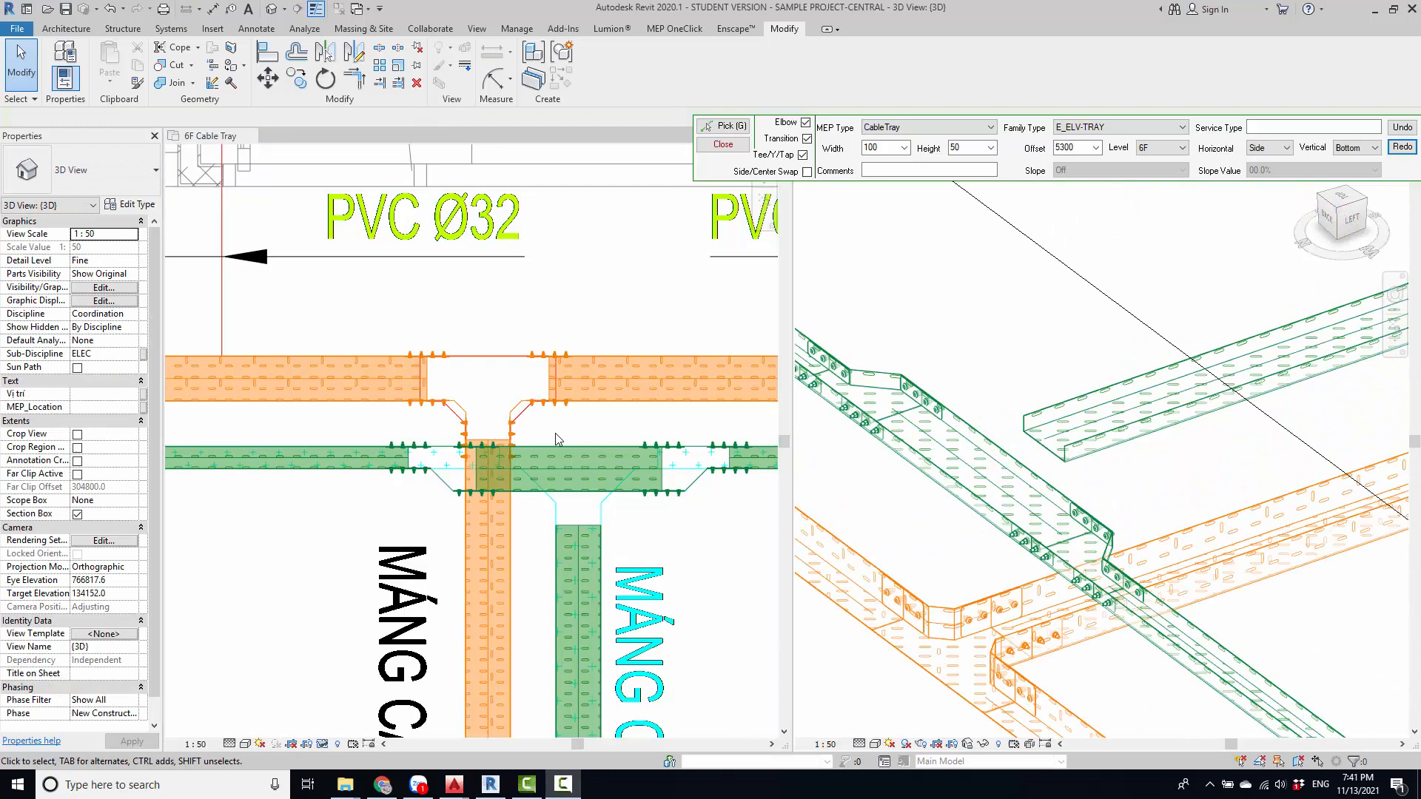
click(555, 437)
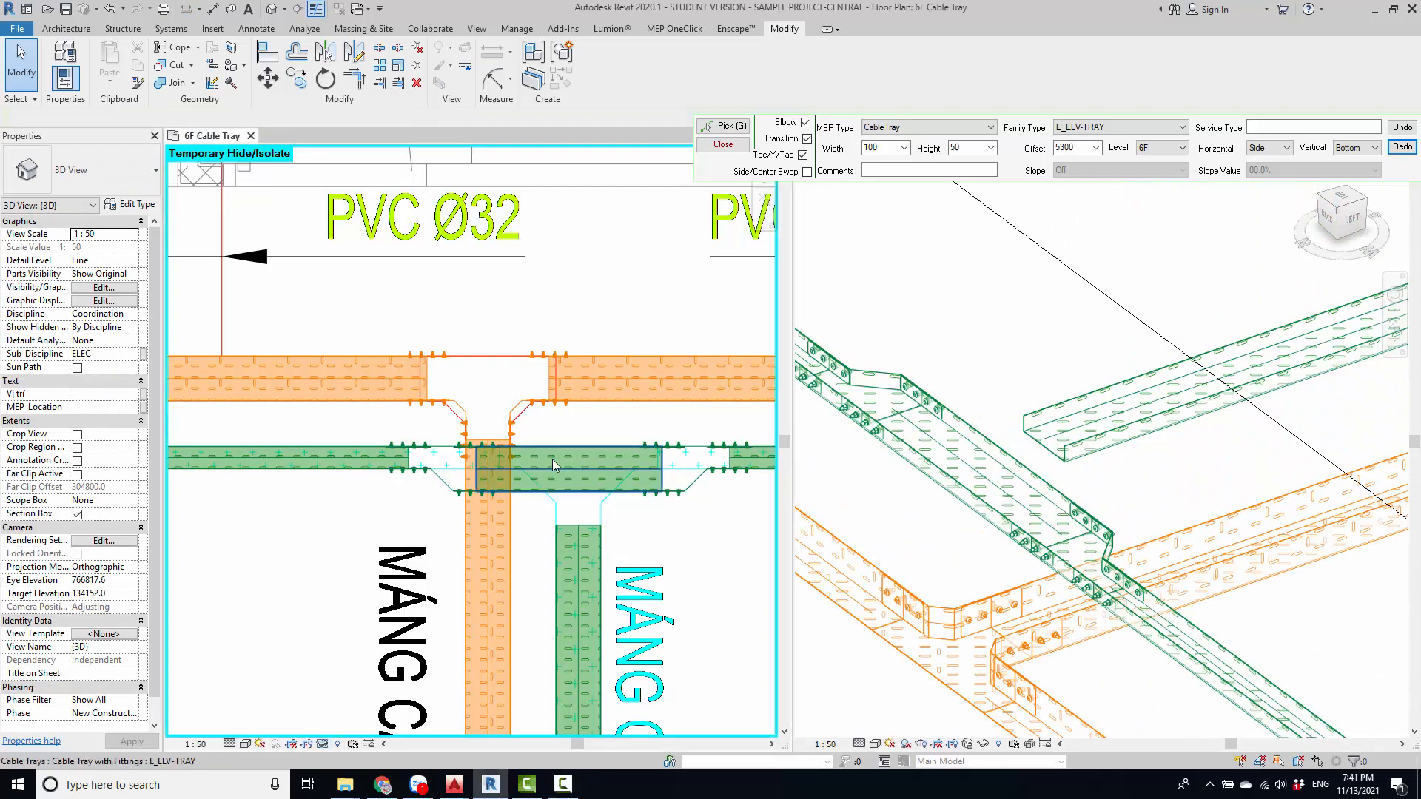
scroll(555, 477, down, 3)
scroll(577, 507, up, 4)
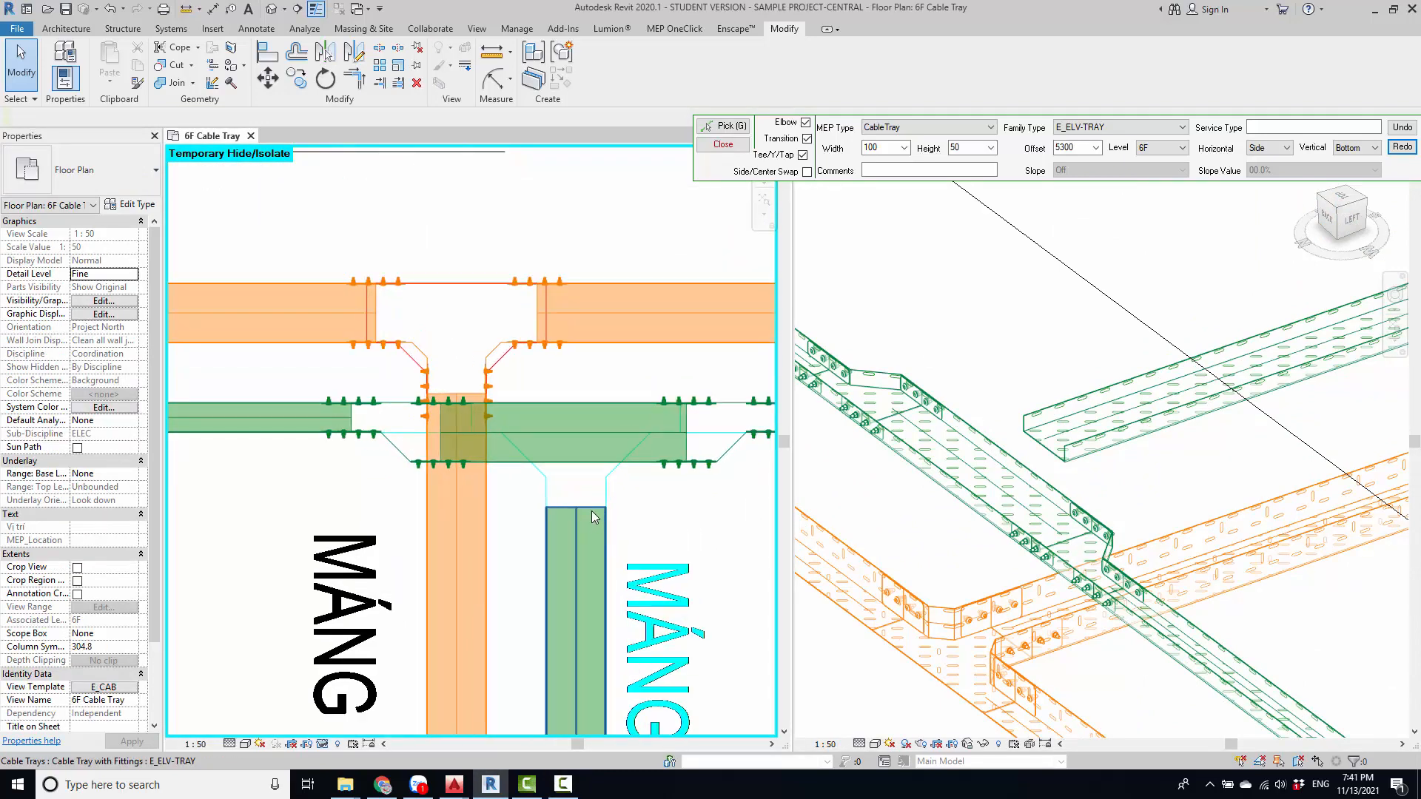
click(379, 82)
click(605, 441)
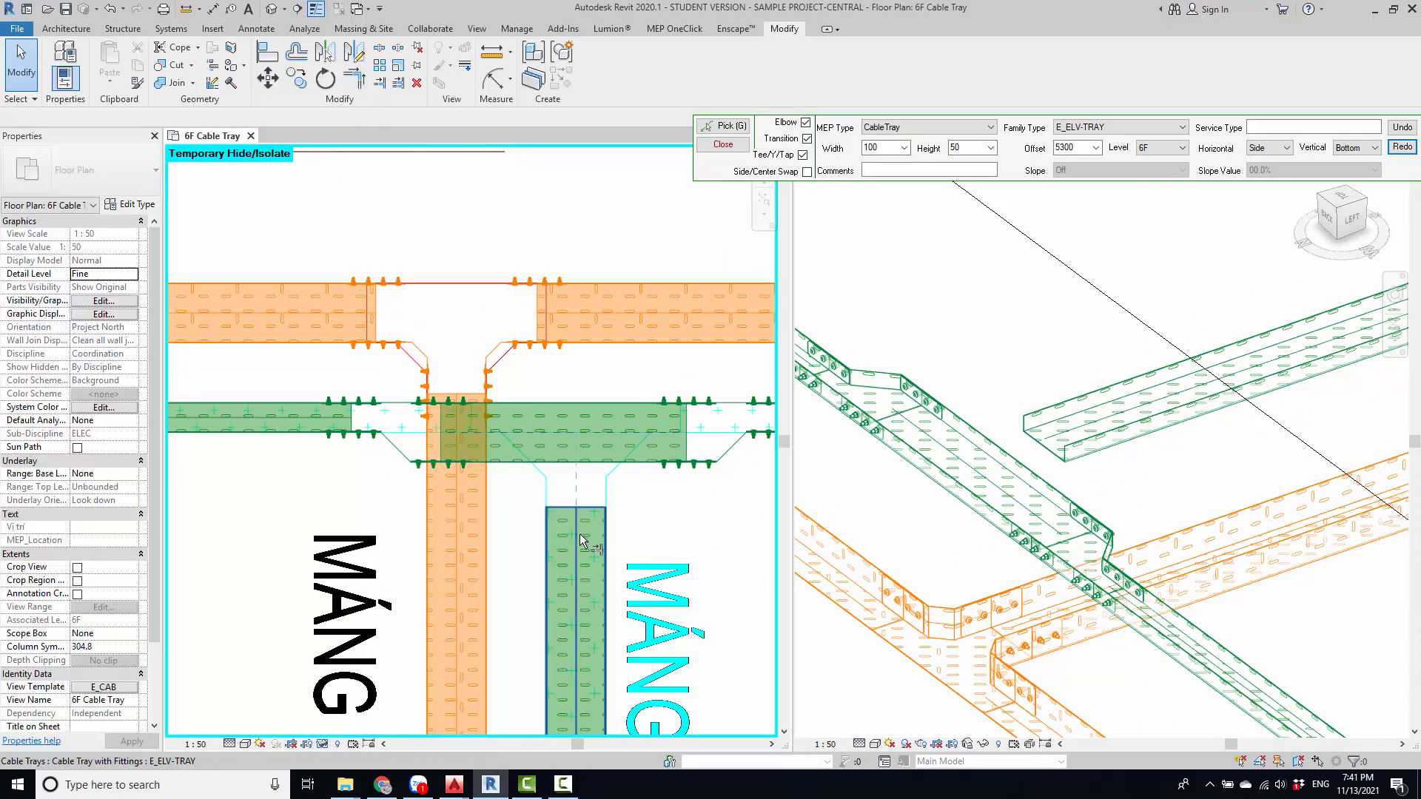
click(582, 572)
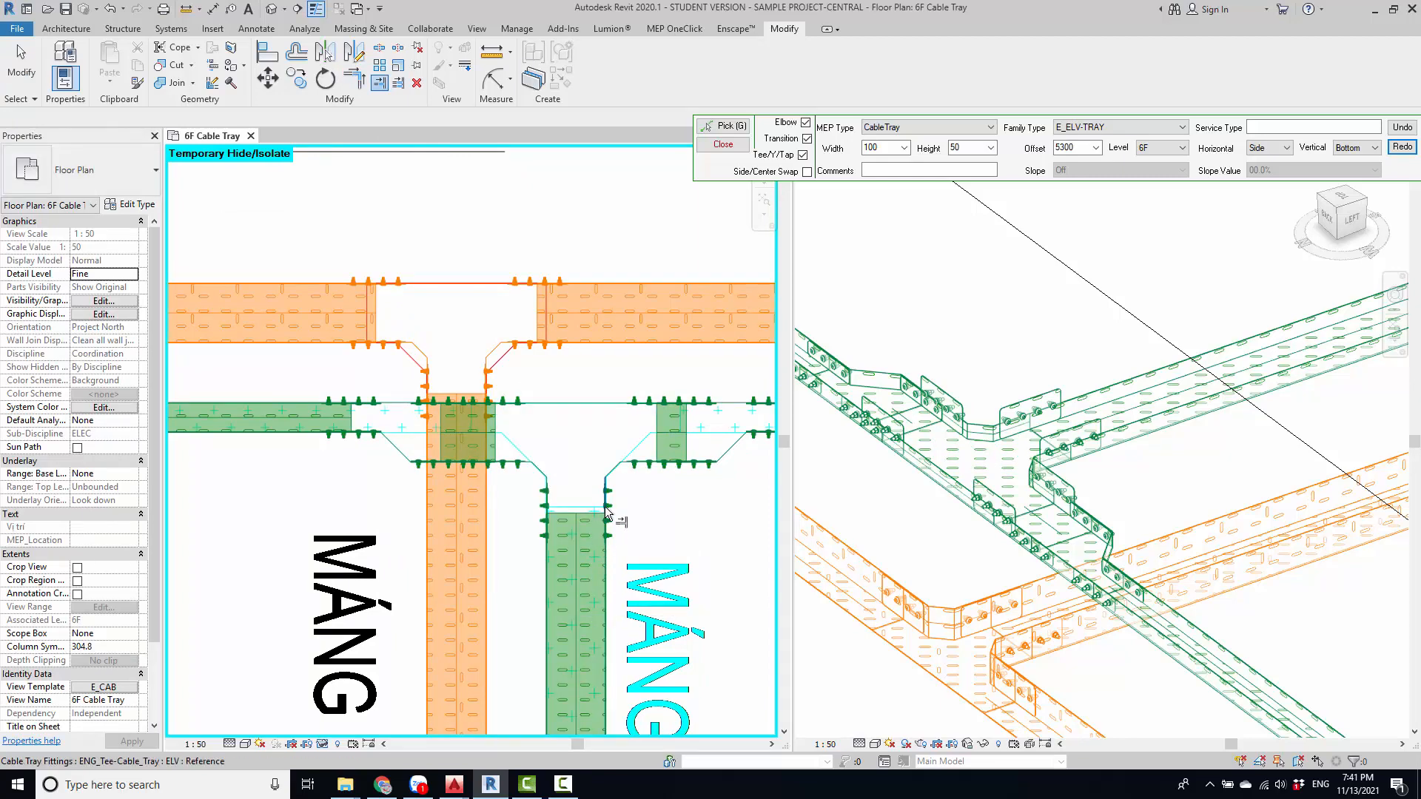
- Examine the light-current tee, reducers and surrounding tray routes in the 3D view
scroll(605, 510, down, 6)
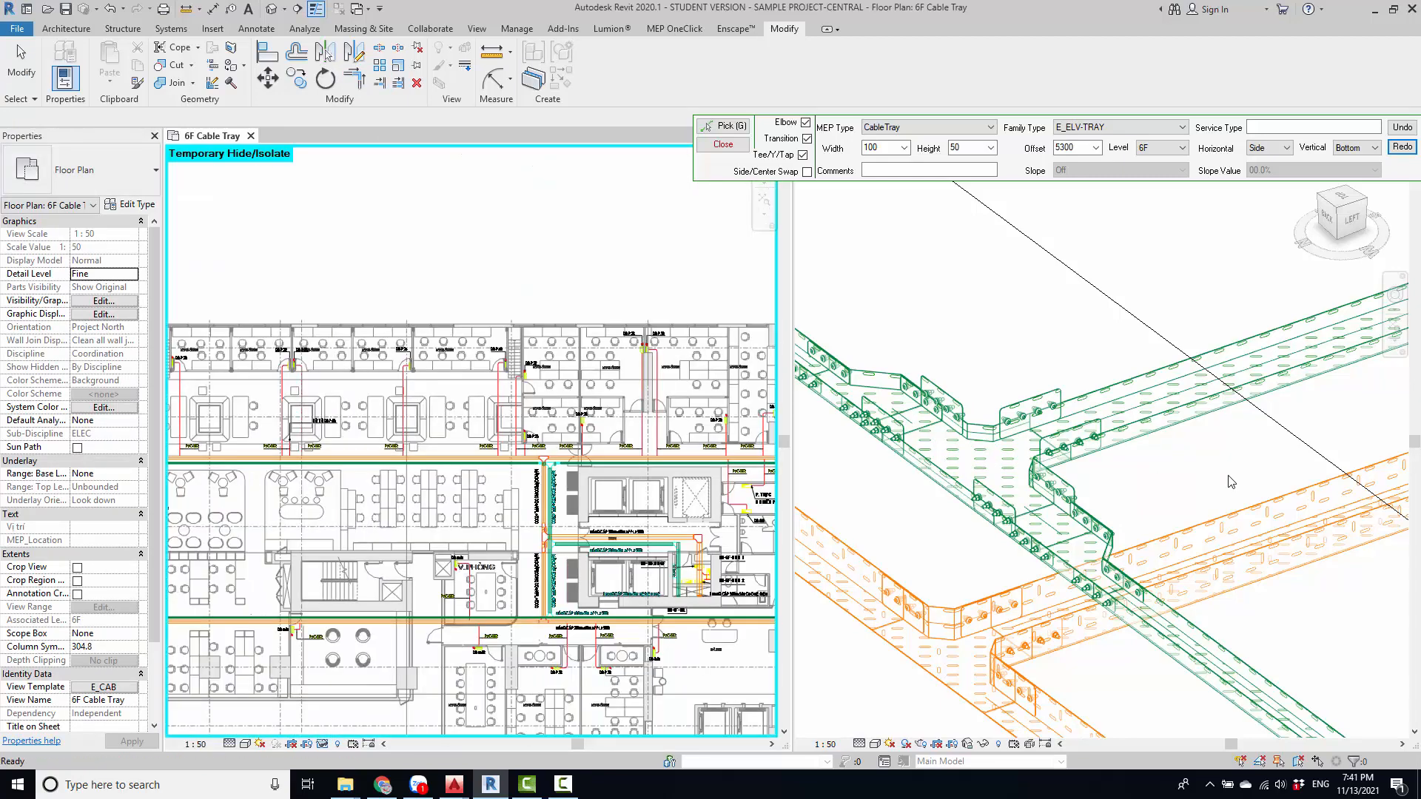
key(Escape)
scroll(1096, 480, down, 3)
scroll(1081, 522, up, 1)
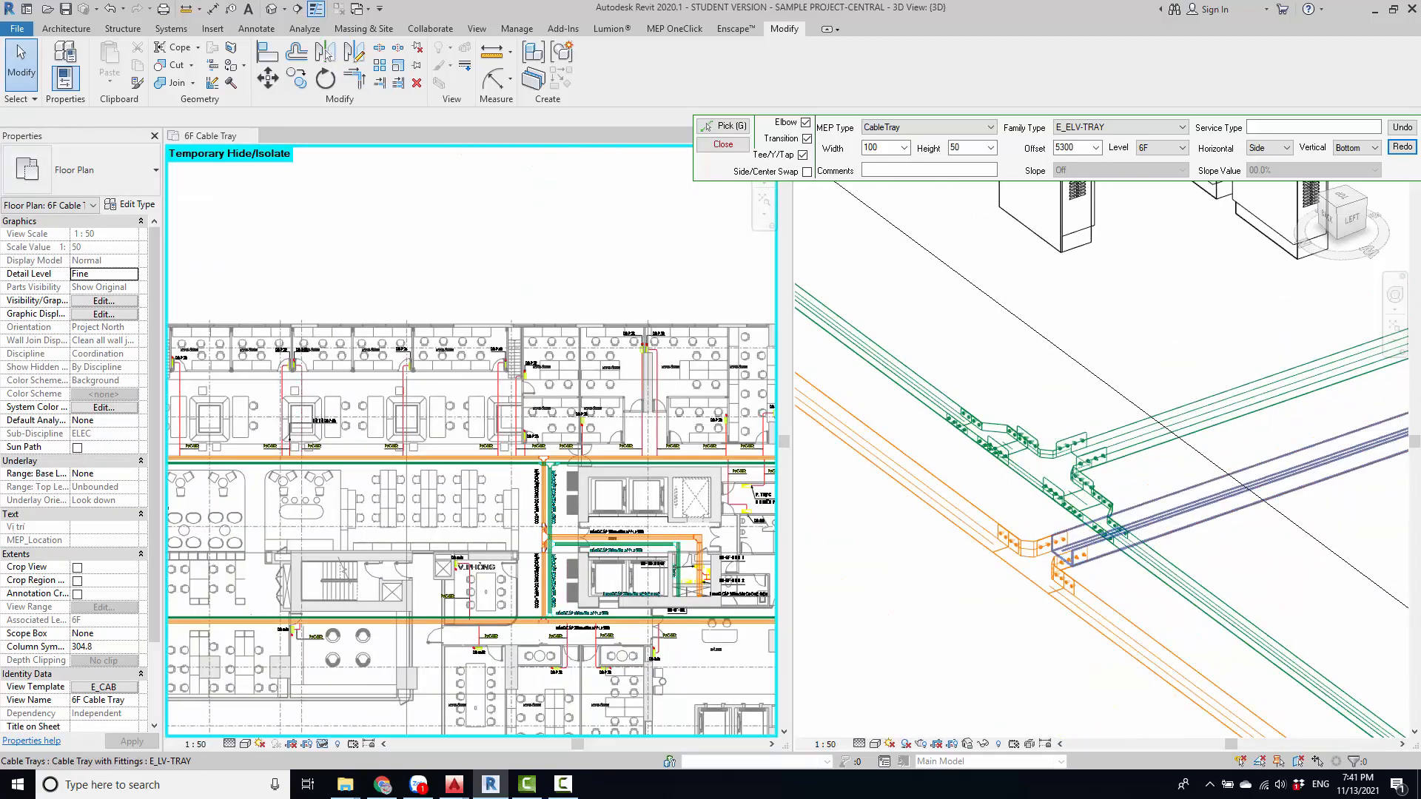
click(1110, 548)
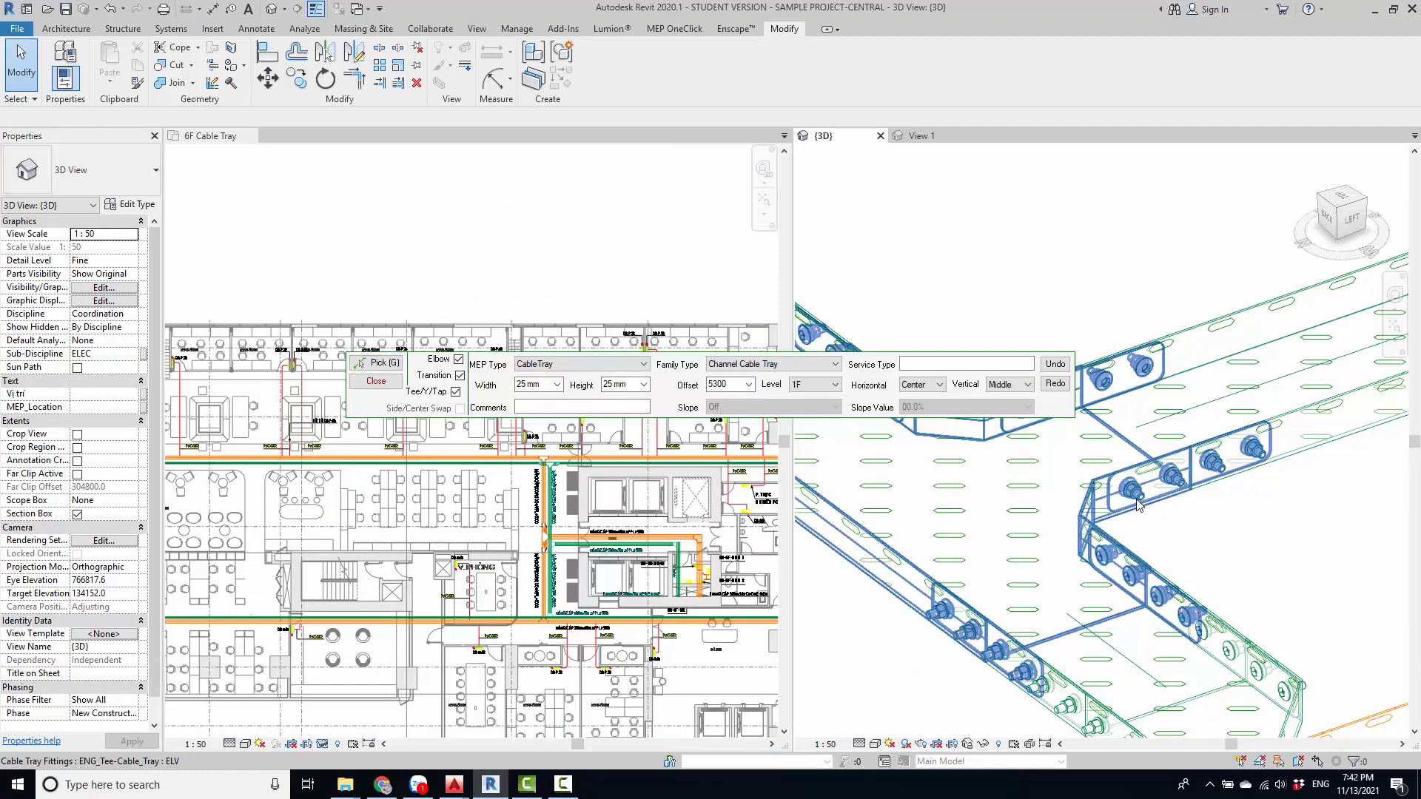
scroll(1137, 499, down, 3)
scroll(1167, 555, down, 3)
mouse_move(1126, 661)
middle_down()
mouse_move(1135, 687)
mouse_move(1164, 669)
mouse_move(1069, 578)
mouse_move(1269, 554)
middle_up()
scroll(1097, 629, down, 5)
scroll(1094, 524, up, 4)
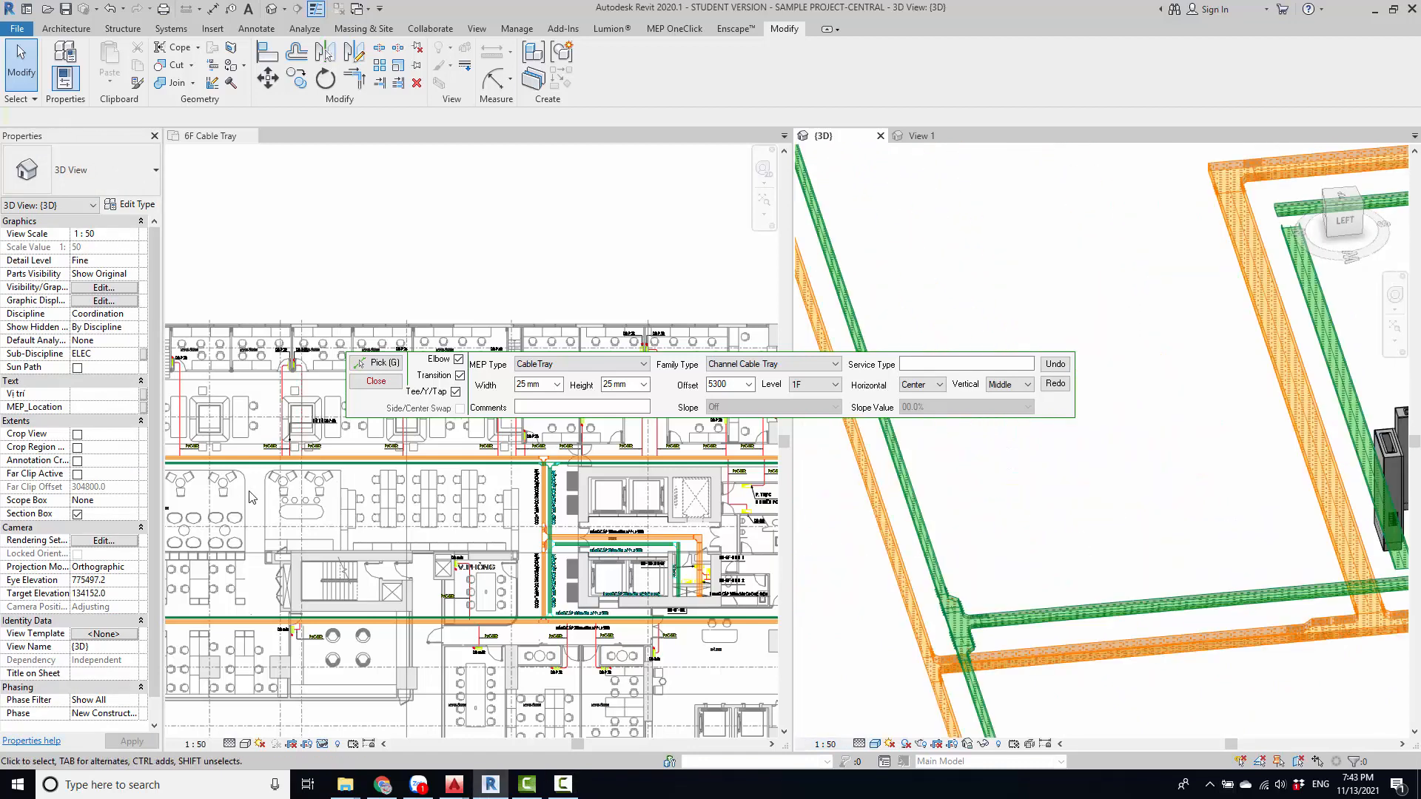
- Trim the +5300 horizontal light-current tray and the vertical tray leading to the shaft into a corner joined with an elbow
scroll(642, 584, up, 6)
middle_drag(614, 622, 604, 684)
scroll(607, 571, up, 5)
middle_drag(602, 585, 613, 629)
key(t)
key(r)
click(533, 582)
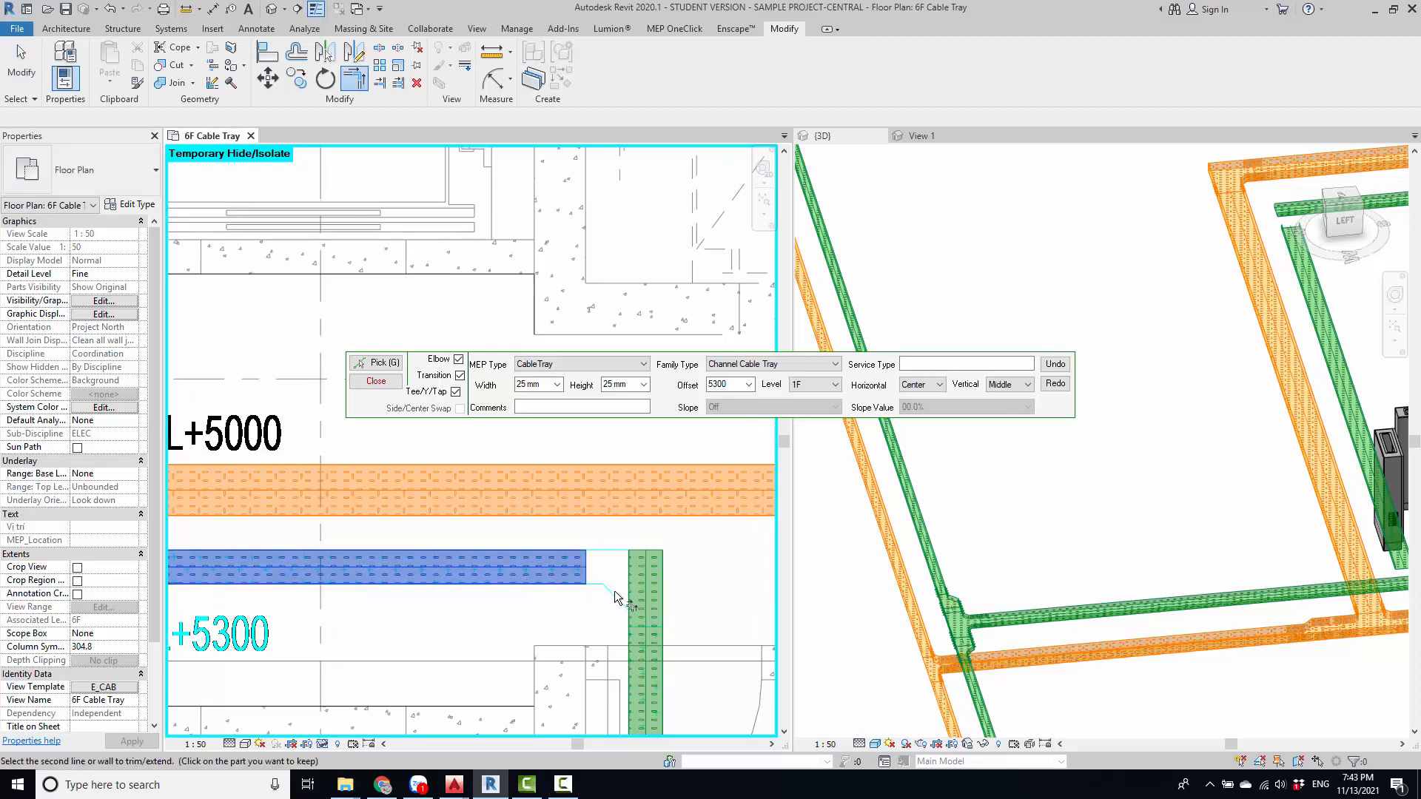
click(623, 632)
- Review the tray routes across the floor plan, from the upper corridor to the lower corridor junction, for missing connections
scroll(578, 596, down, 5)
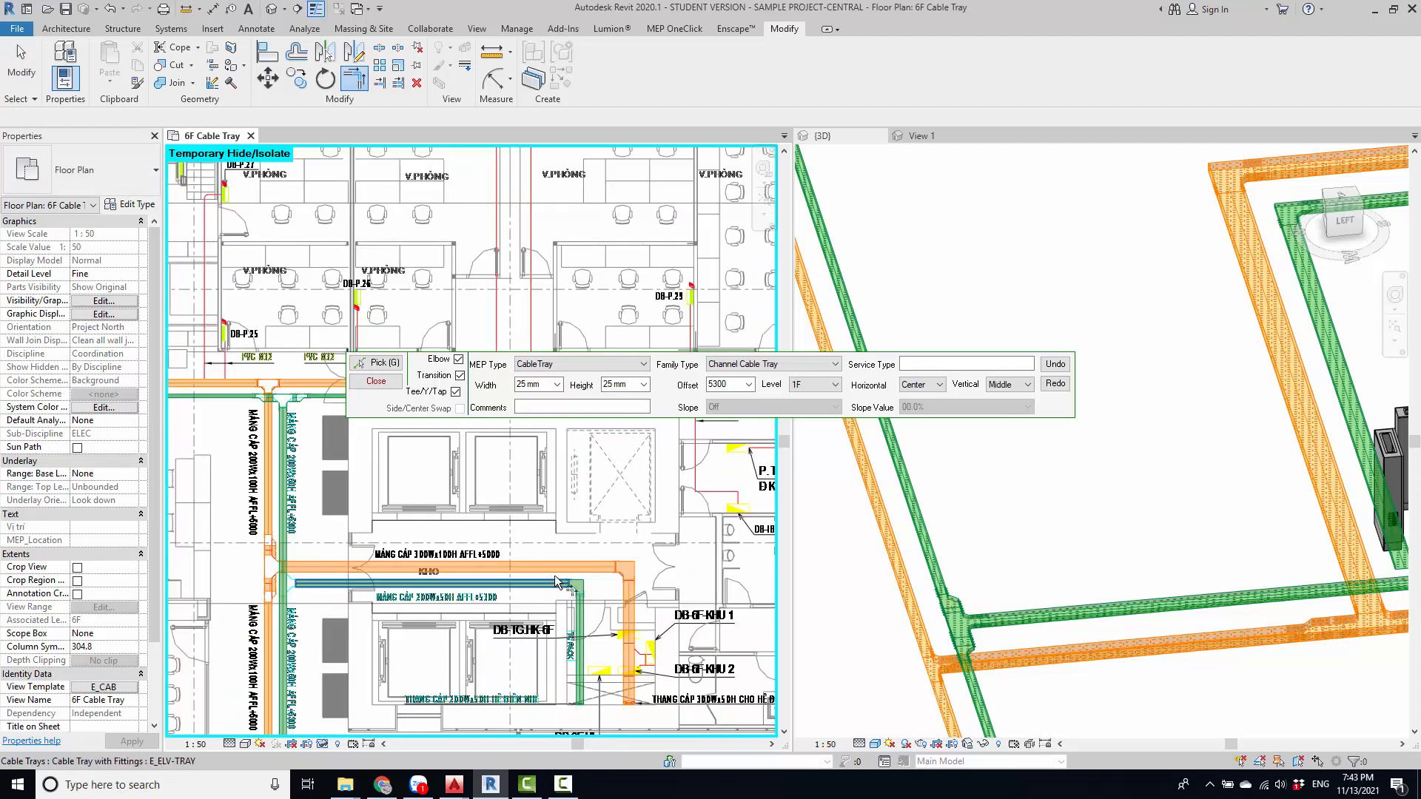
scroll(556, 581, down, 2)
scroll(485, 518, up, 7)
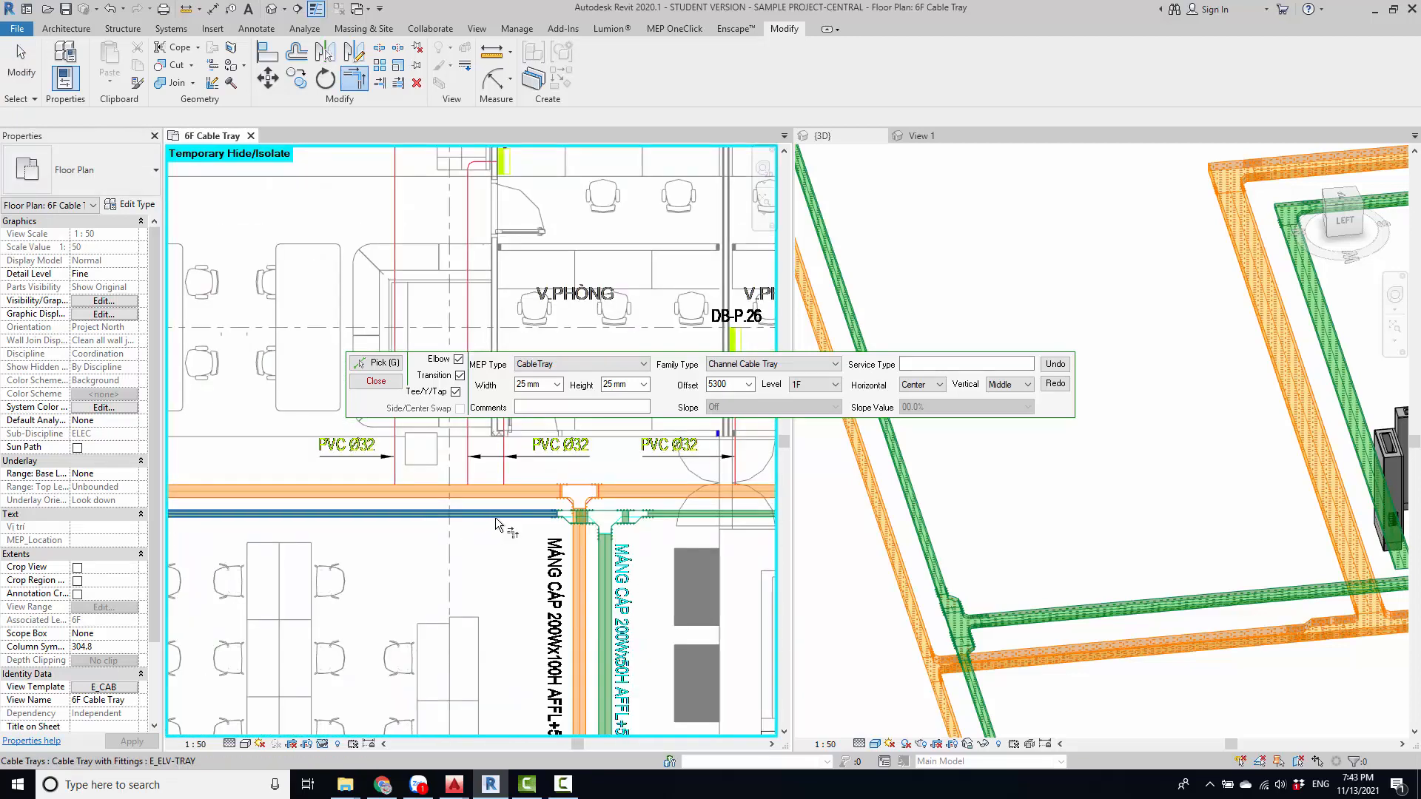
scroll(495, 518, down, 5)
mouse_move(412, 634)
middle_down()
mouse_move(622, 486)
mouse_move(597, 558)
mouse_move(638, 549)
middle_up()
mouse_move(305, 610)
middle_down()
mouse_move(610, 628)
mouse_move(651, 676)
middle_up()
mouse_move(525, 481)
middle_down()
mouse_move(558, 587)
mouse_move(741, 657)
middle_up()
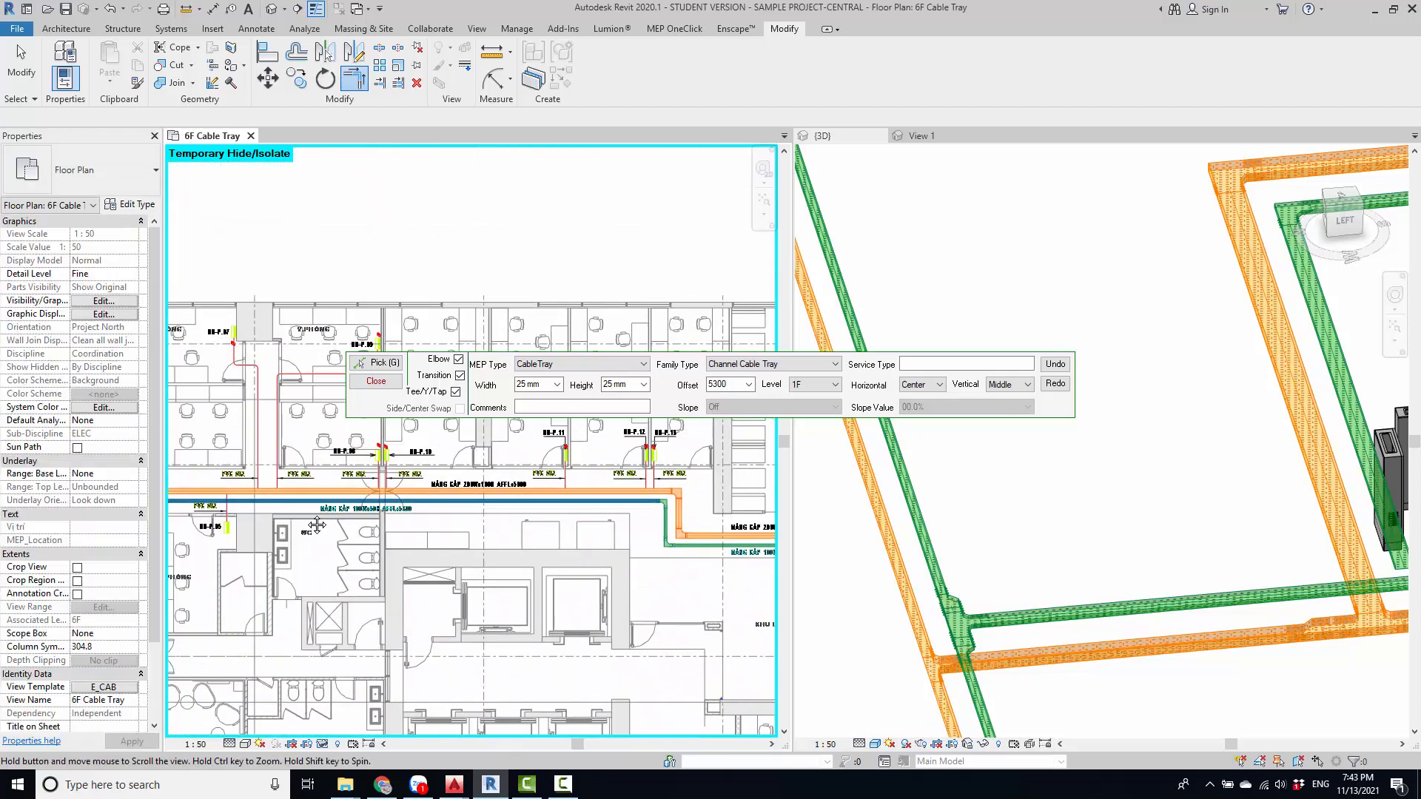
scroll(317, 525, down, 3)
scroll(664, 592, up, 8)
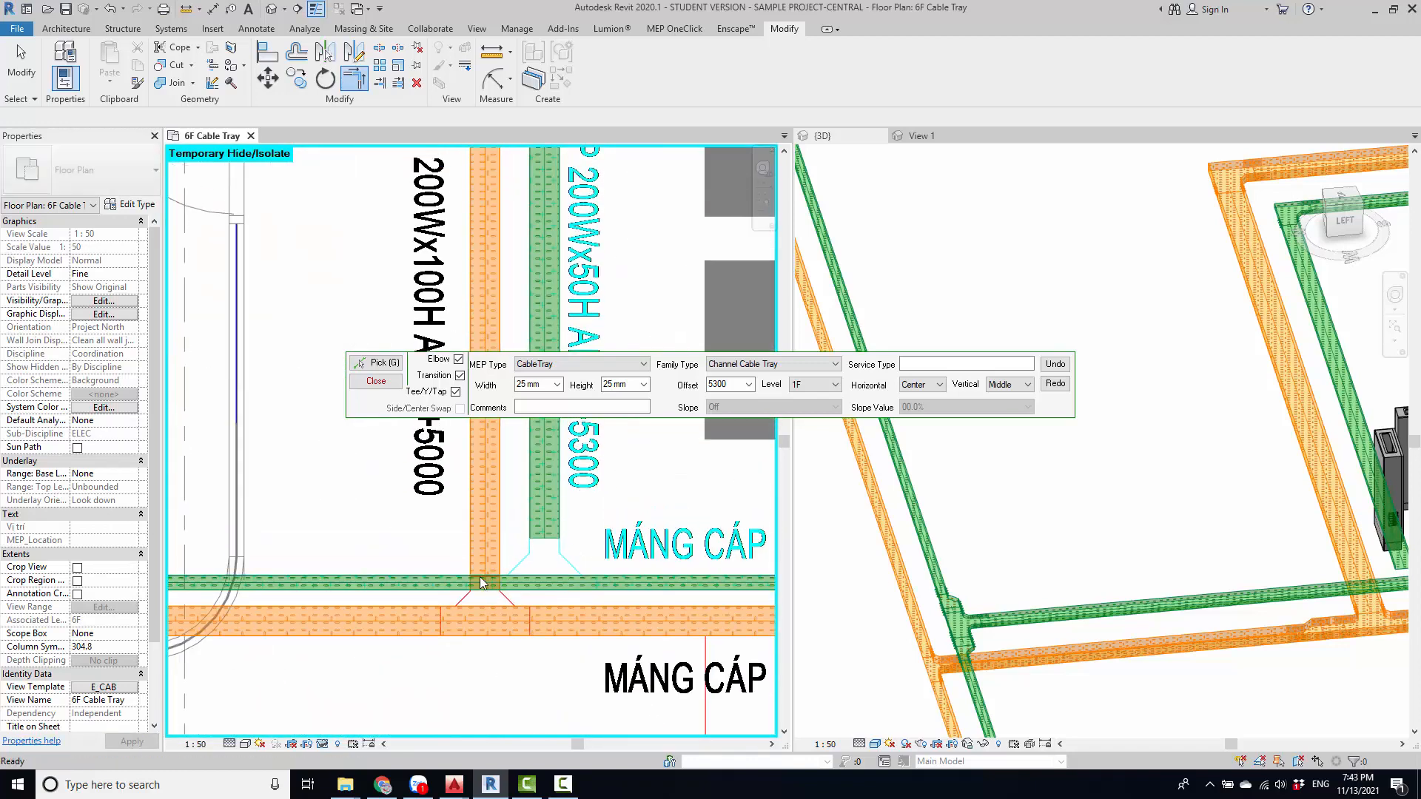
- Split the lower corridor's light-current tray on both sides of the vertical tray junction and select the middle segment
scroll(478, 581, up, 1)
key(l)
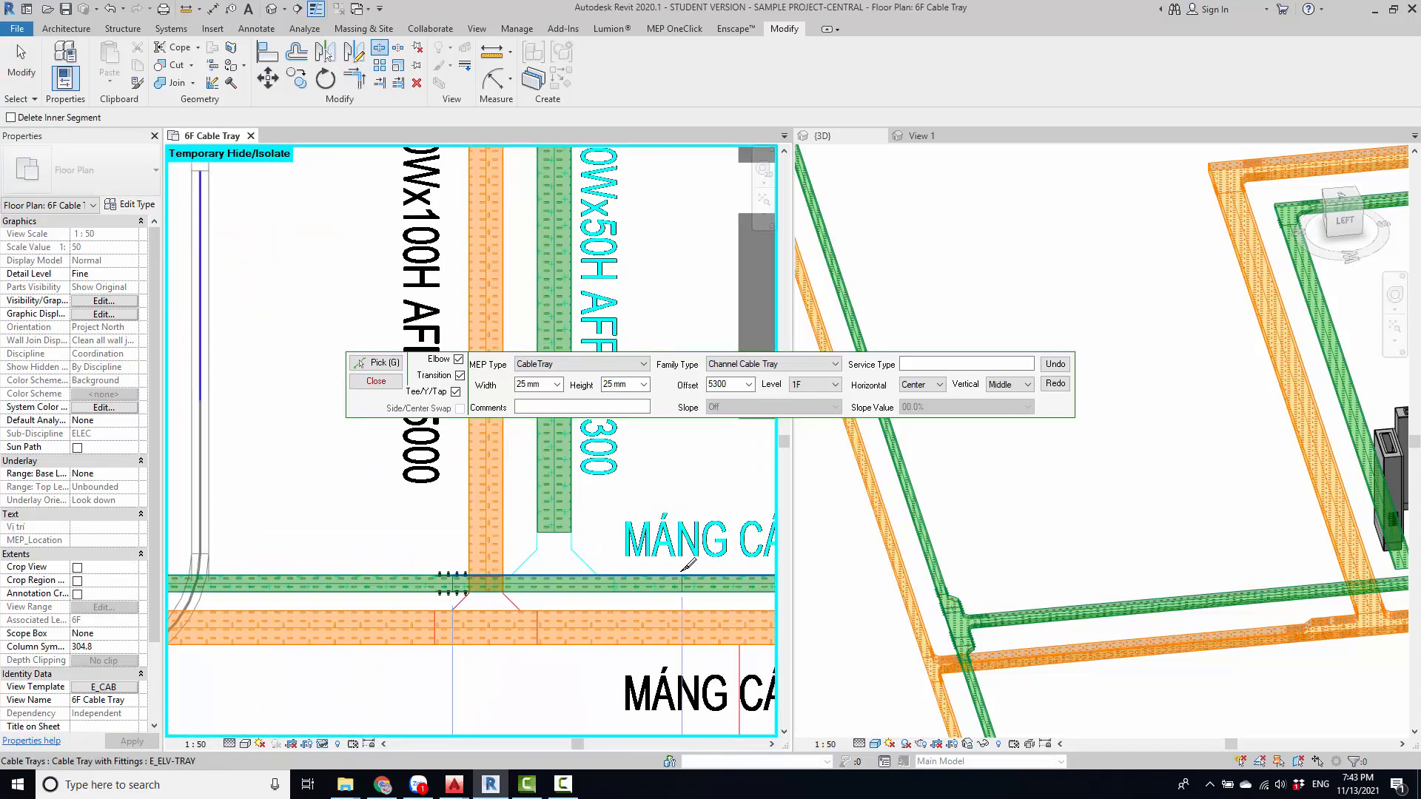
click(683, 578)
key(Escape)
click(567, 585)
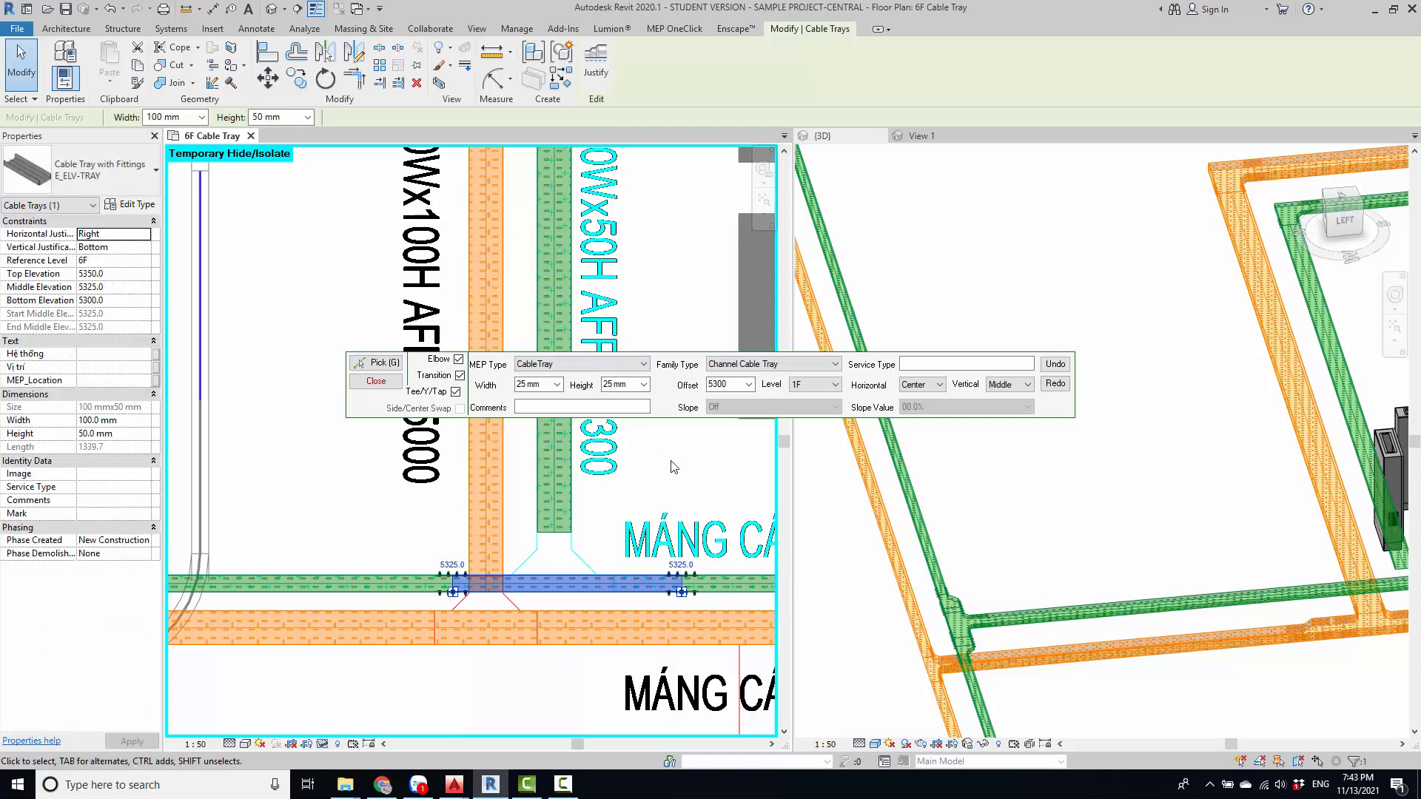
- Set the lower corridor's middle light-current tray segment to 200 mm wide and shift its left reducer slightly outward
click(201, 117)
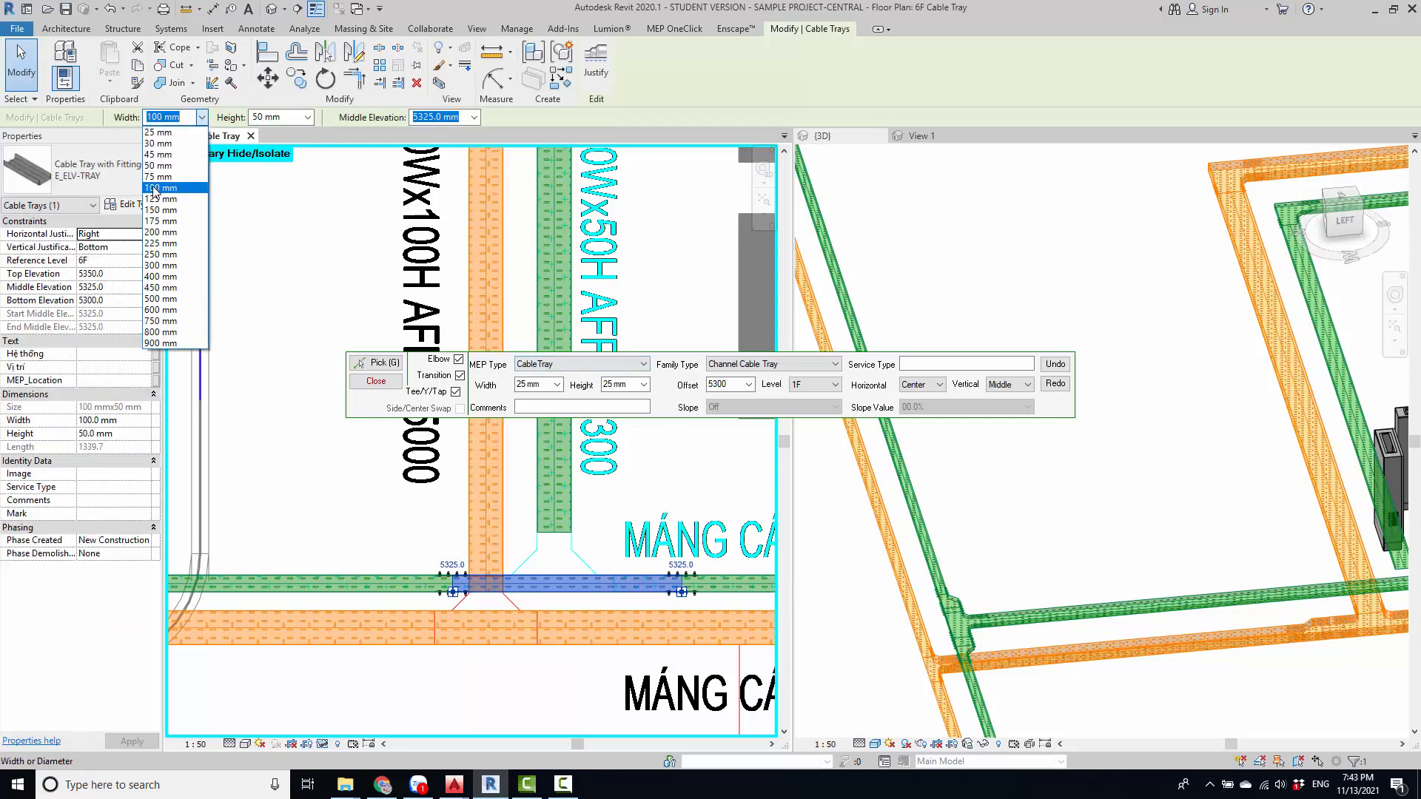
click(154, 236)
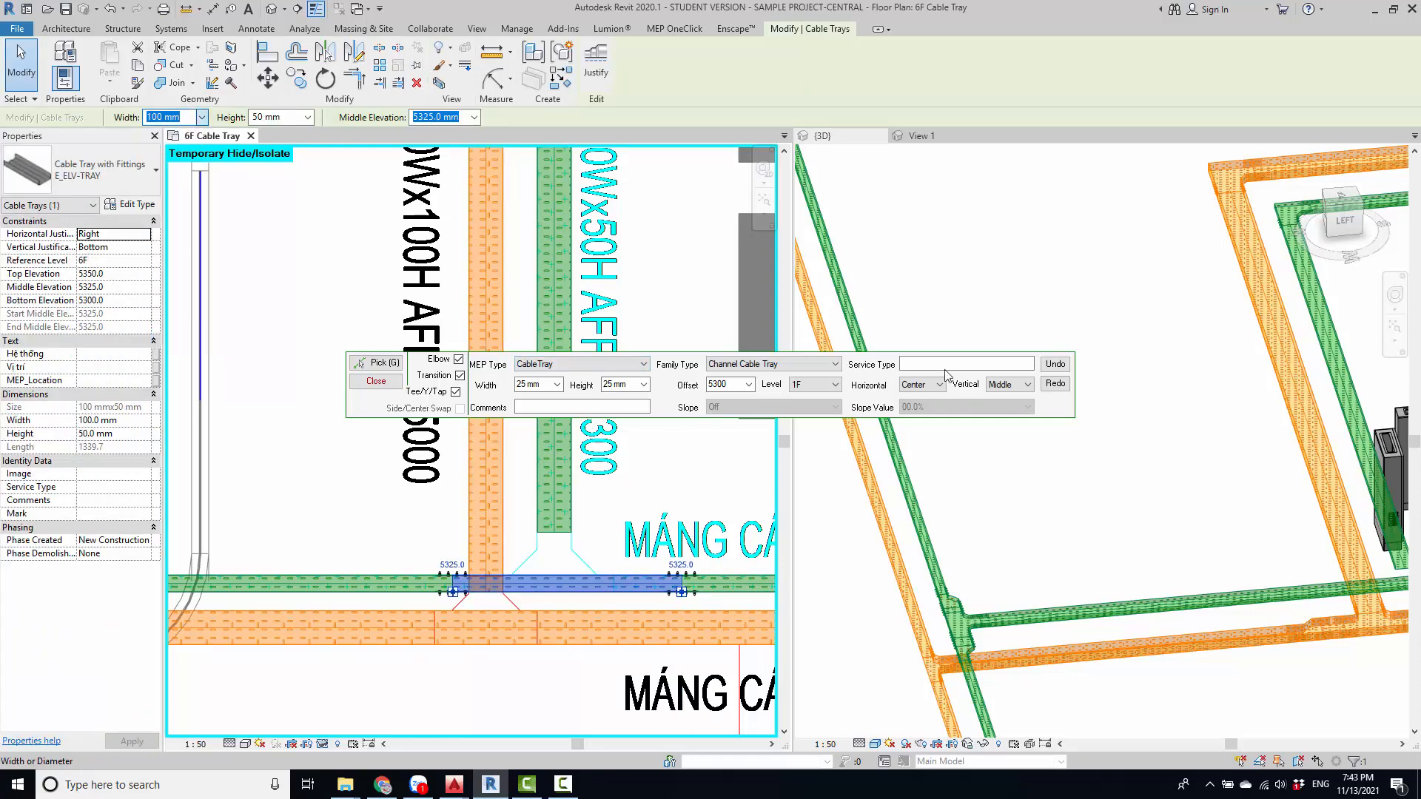
click(376, 382)
click(340, 504)
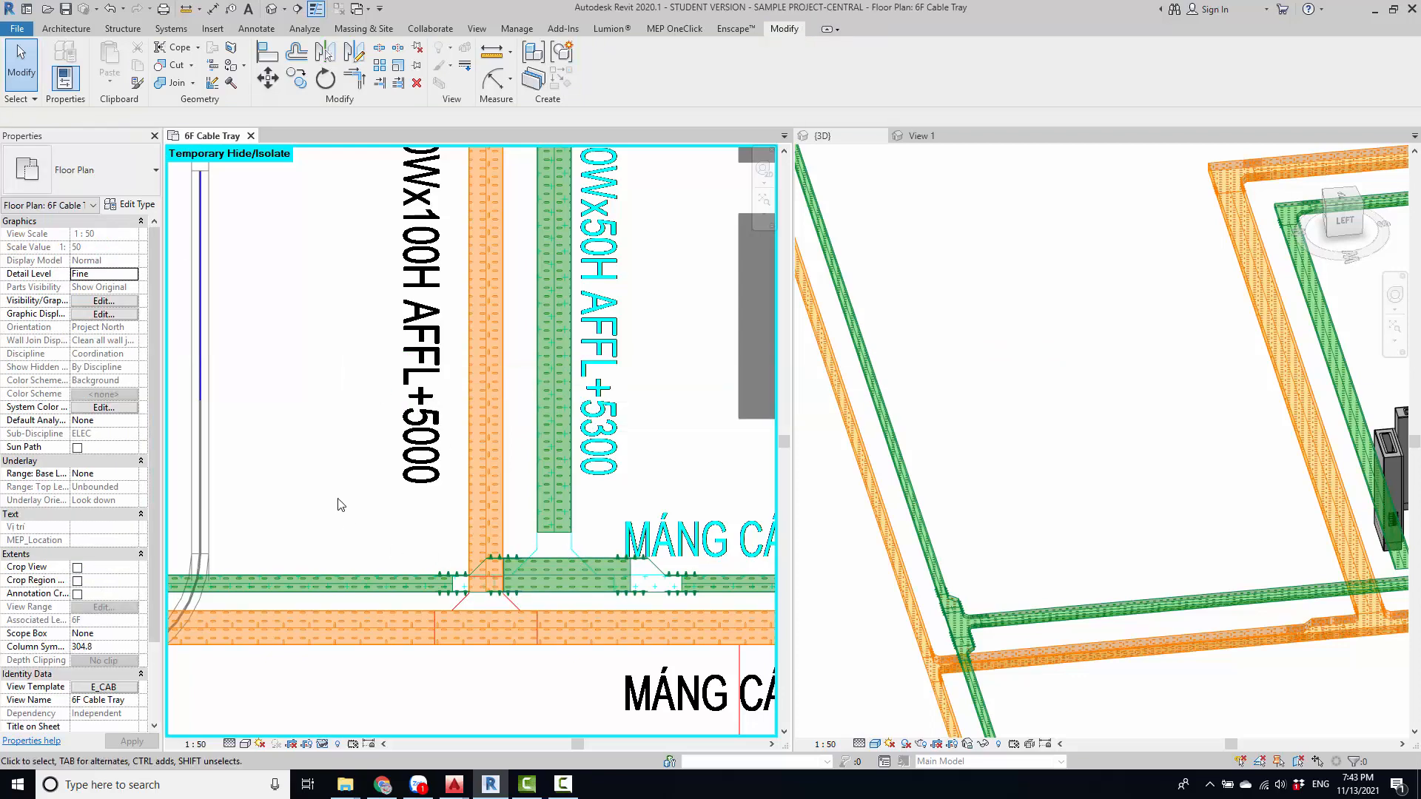
drag(534, 618, 532, 610)
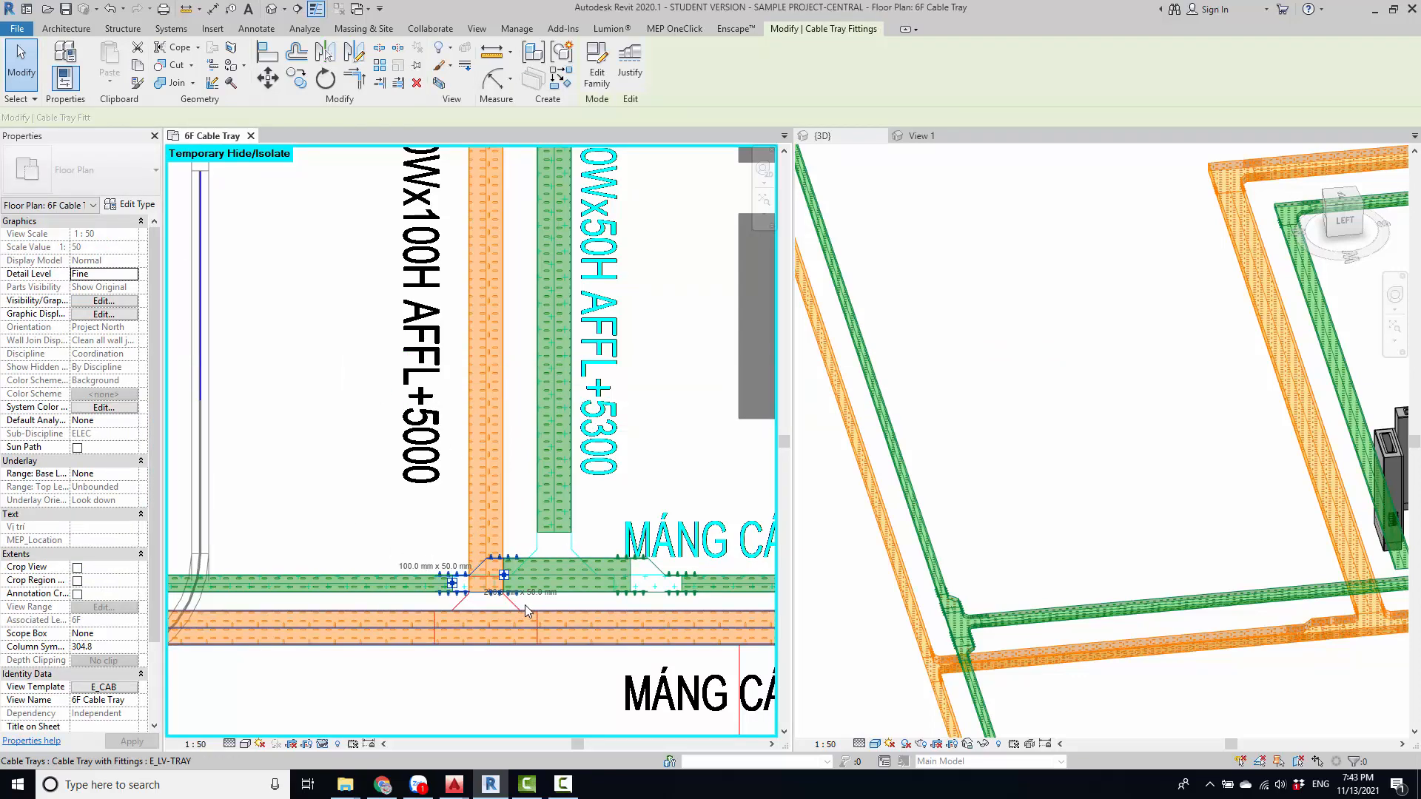
- Try to extend the vertical light-current tray down to the widened corridor segment to form a tee
click(559, 538)
right_click(559, 537)
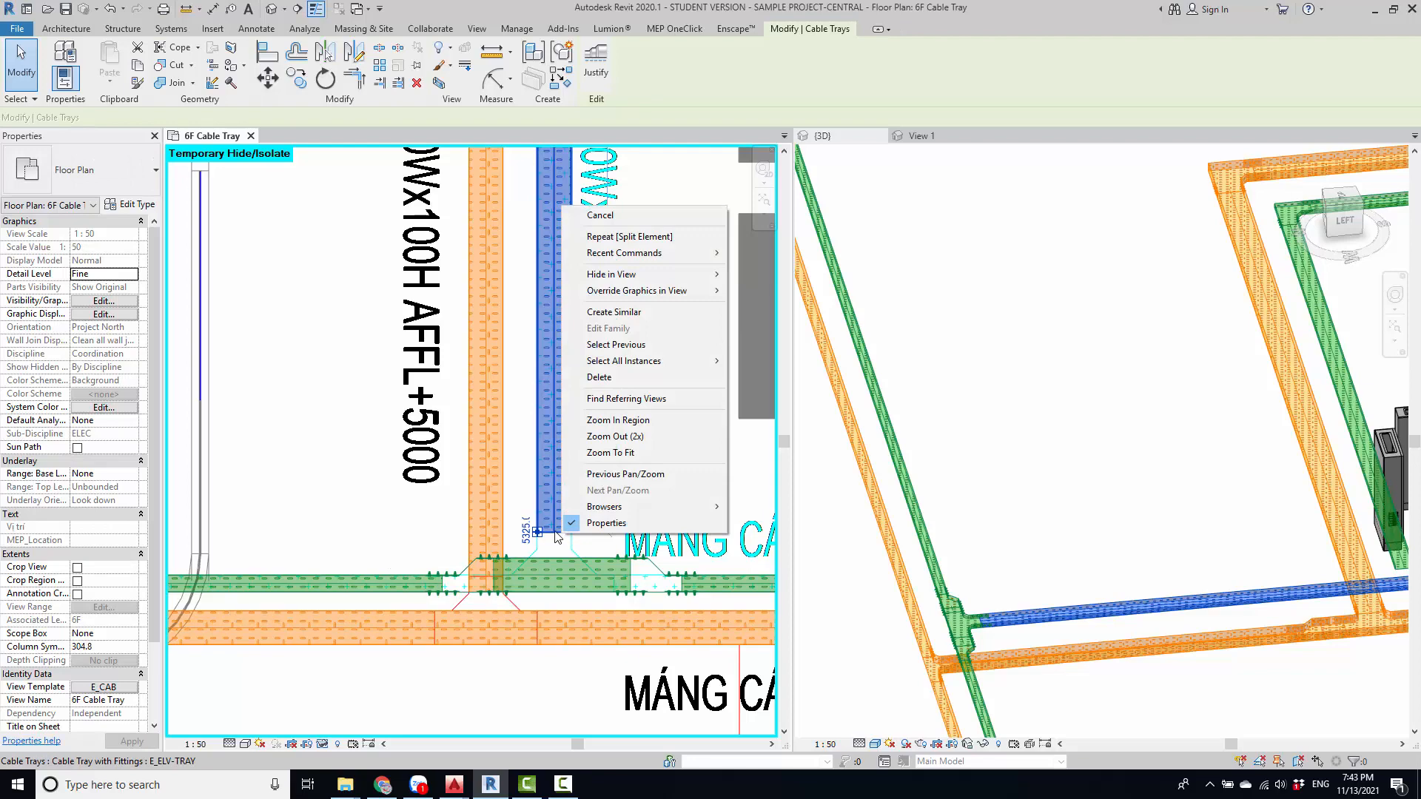
click(555, 537)
right_click(536, 535)
click(592, 250)
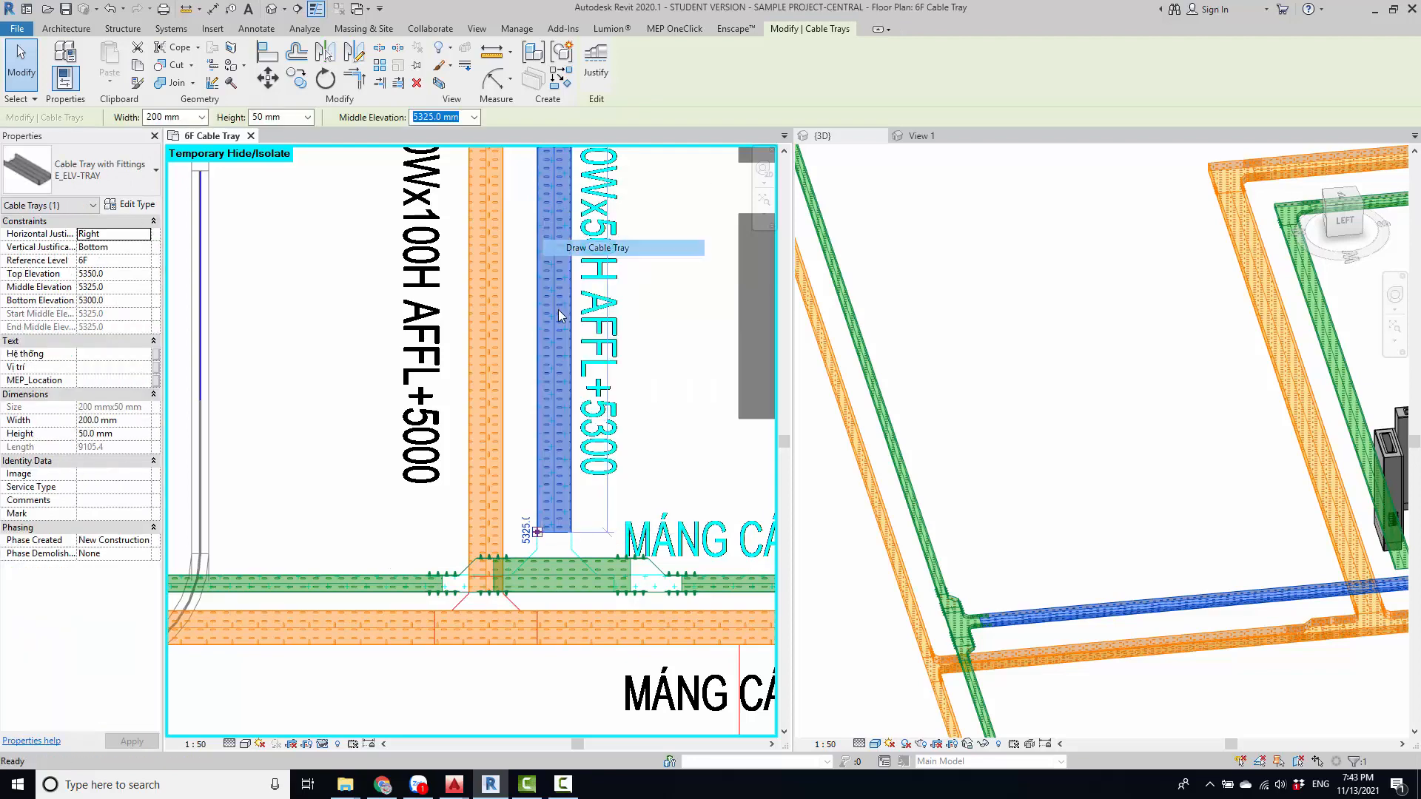
click(536, 585)
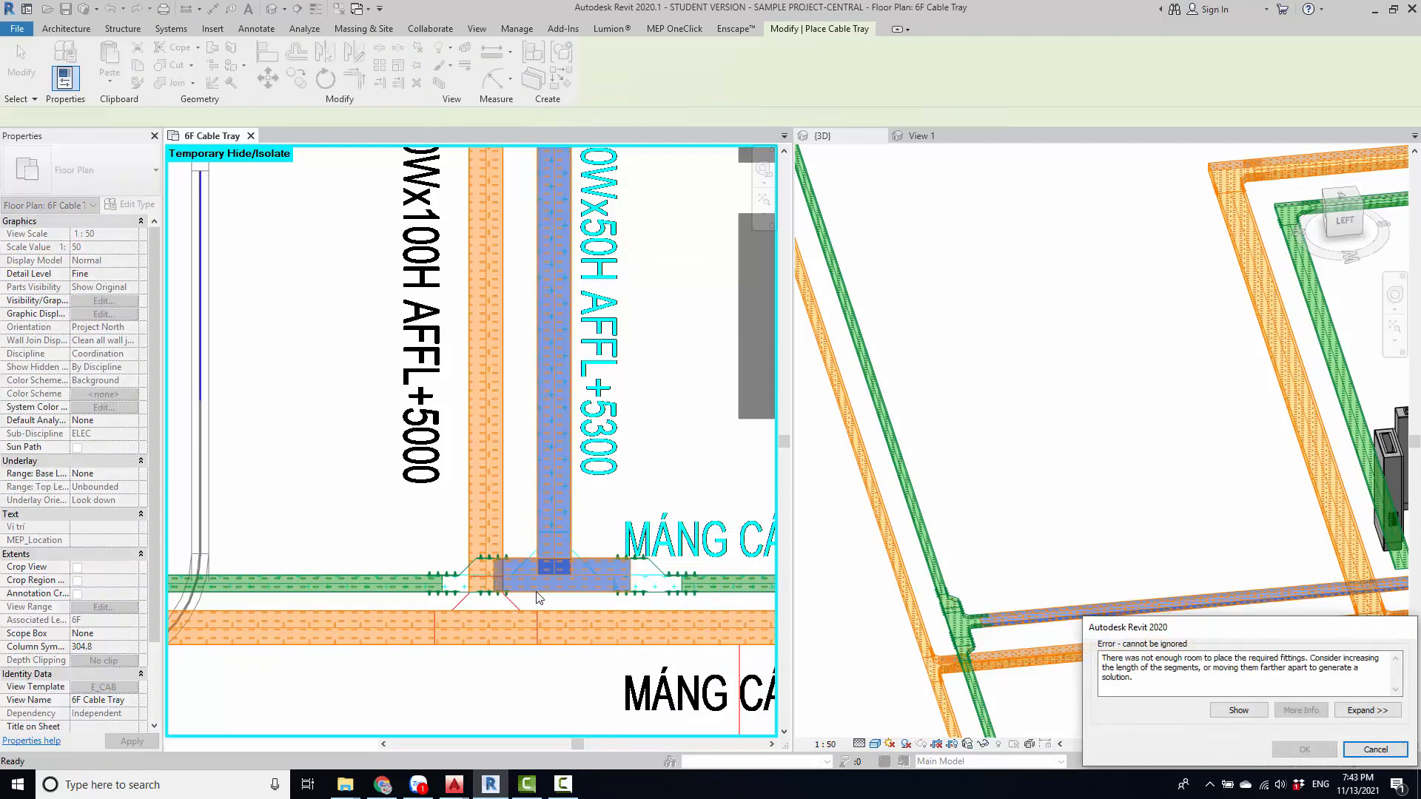
key(Escape)
key(Escape)
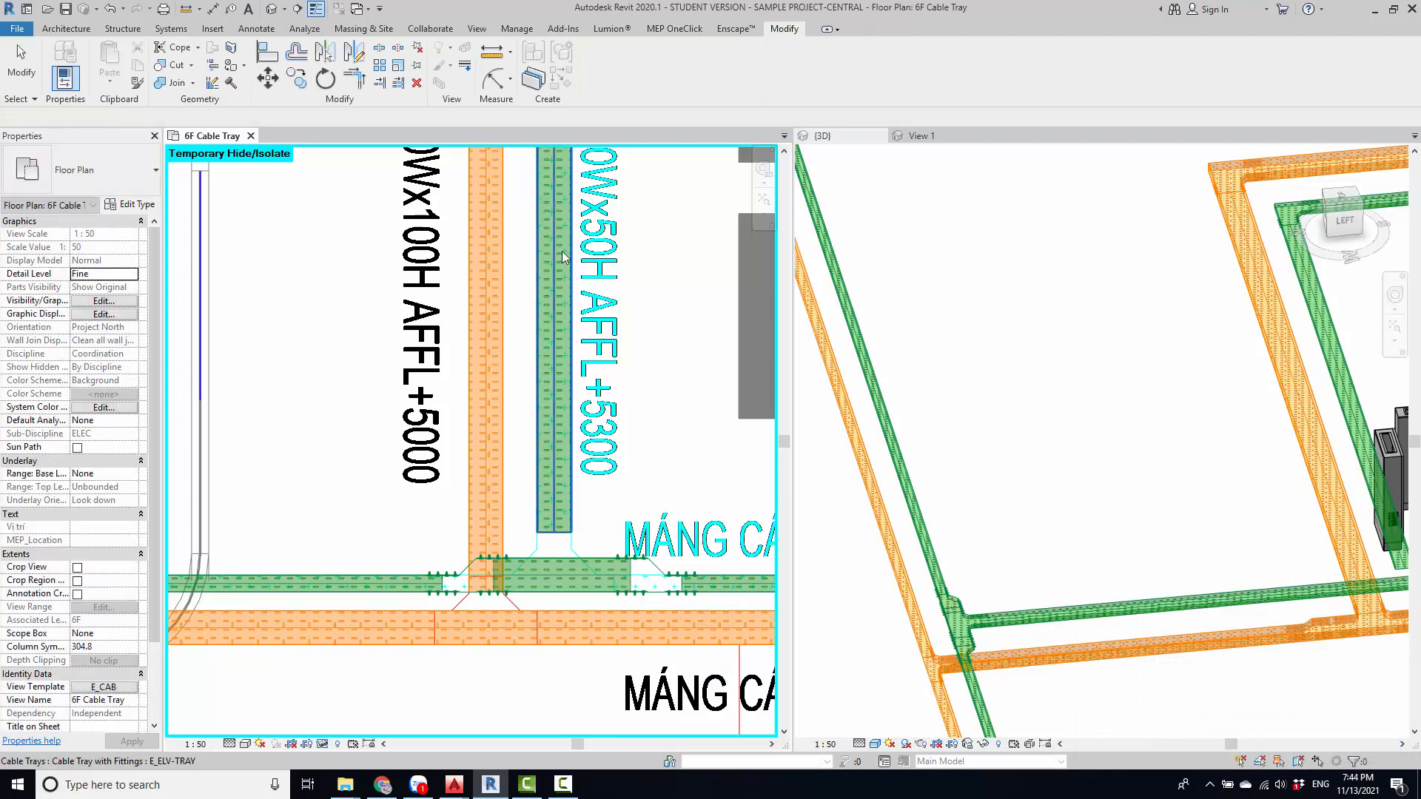
click(557, 490)
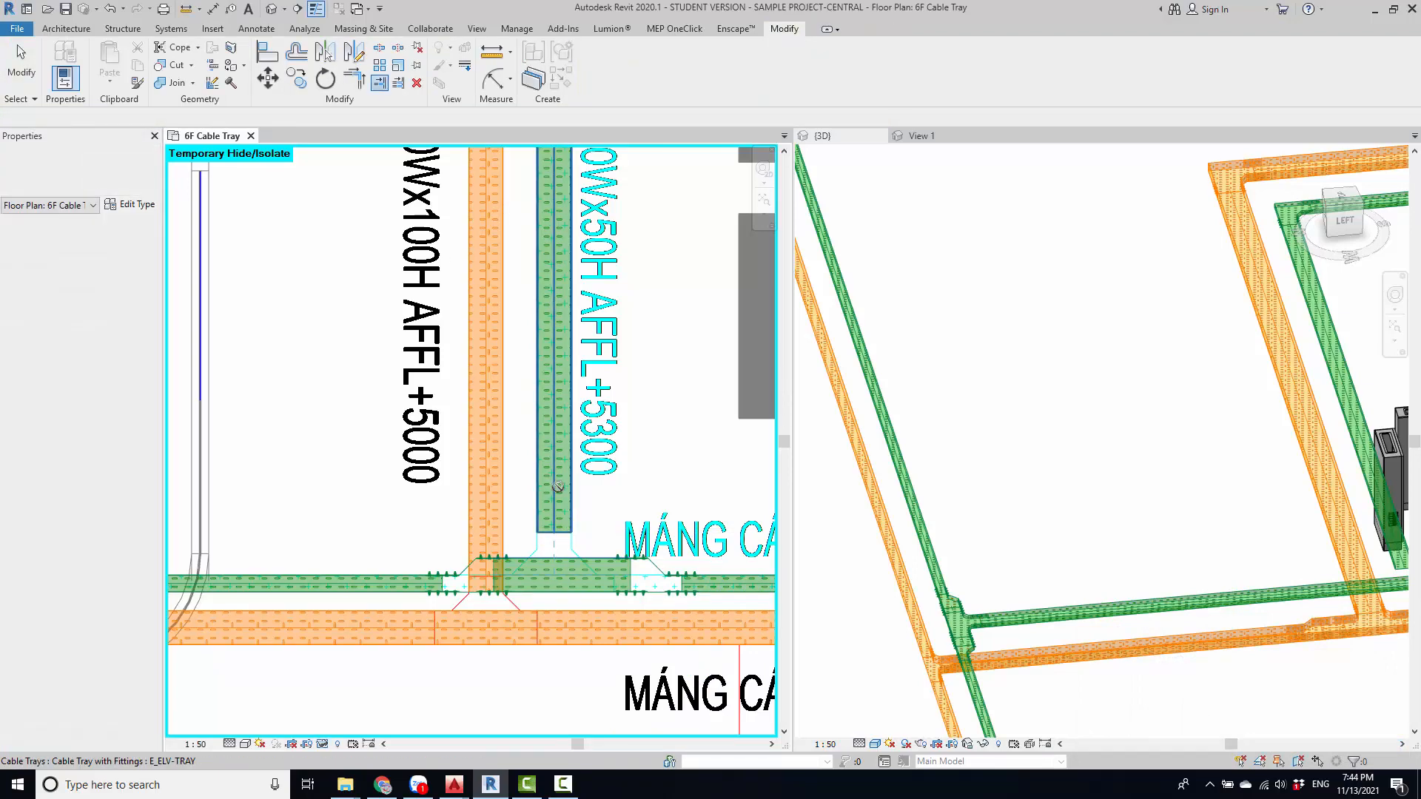
key(Escape)
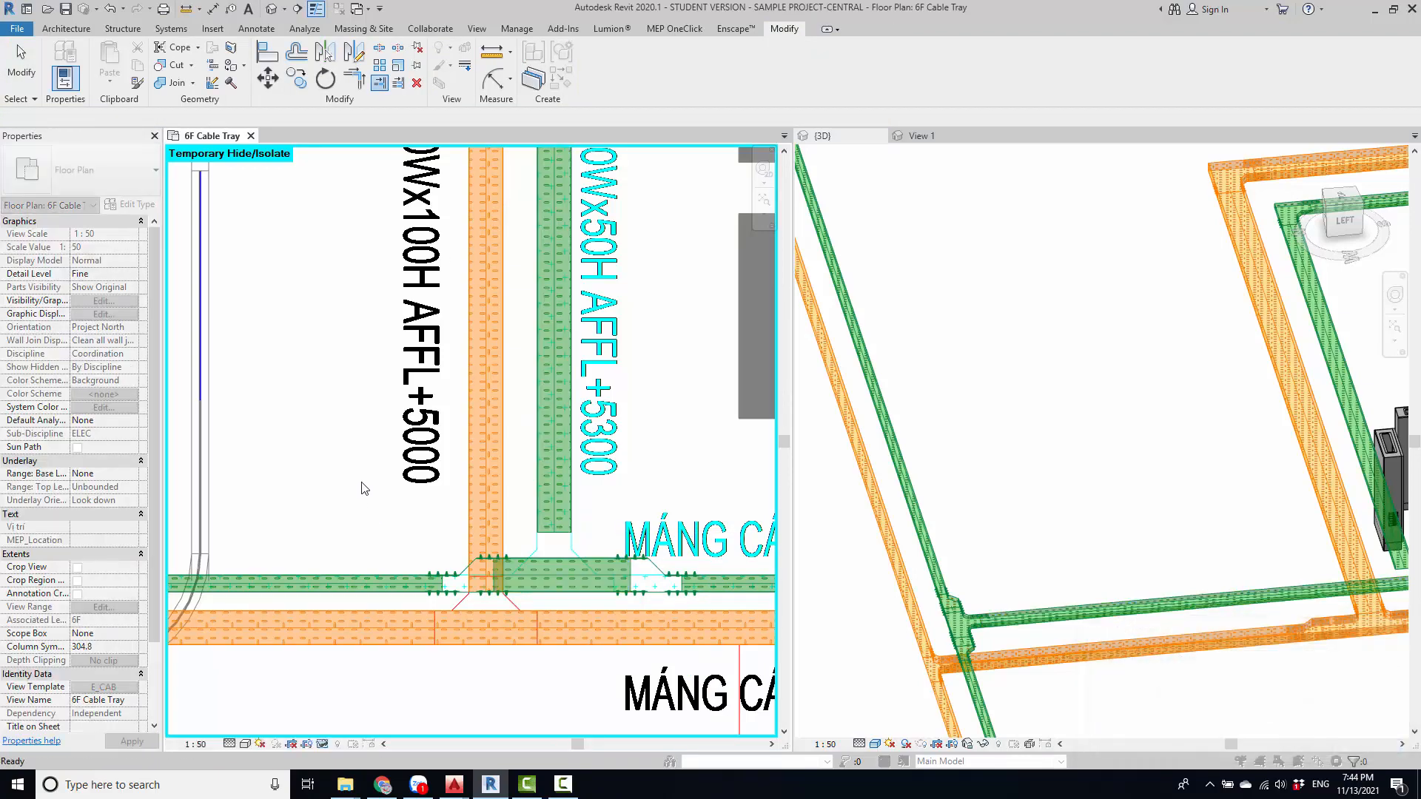
- Nudge the reducers at both ends of the 200 mm light-current segment outward to make room for a tee
drag(535, 614, 533, 613)
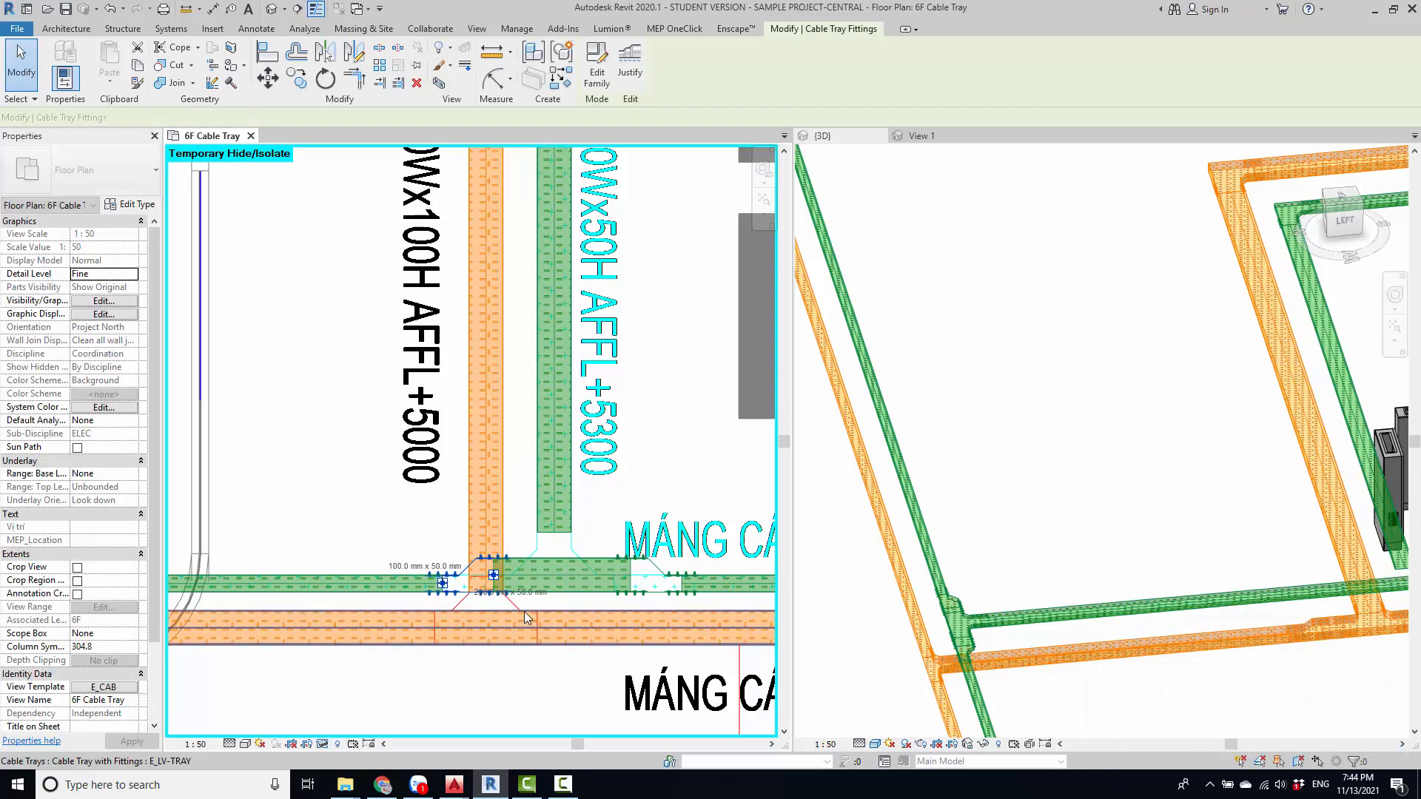
key(Left)
key(Left)
key(Left)
key(Left)
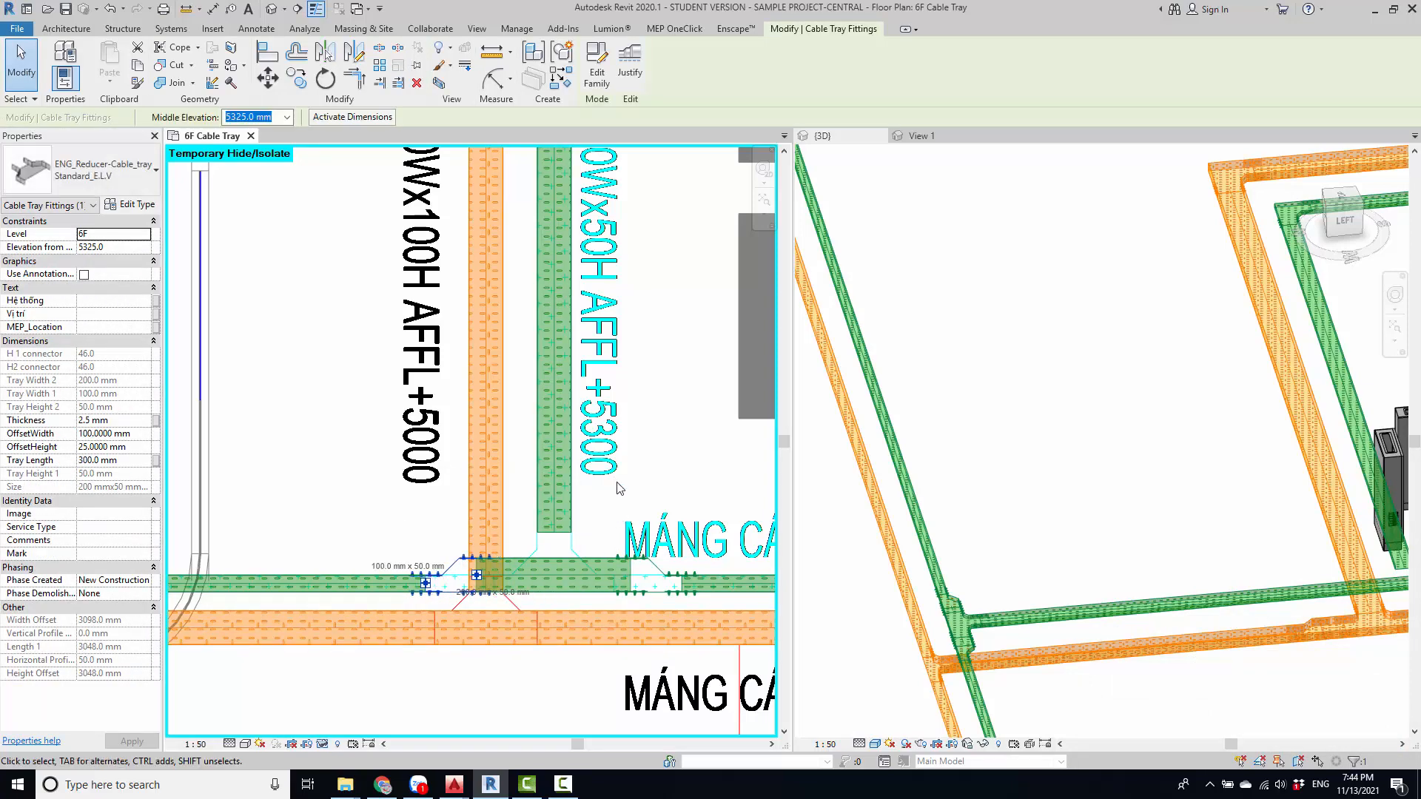
key(Escape)
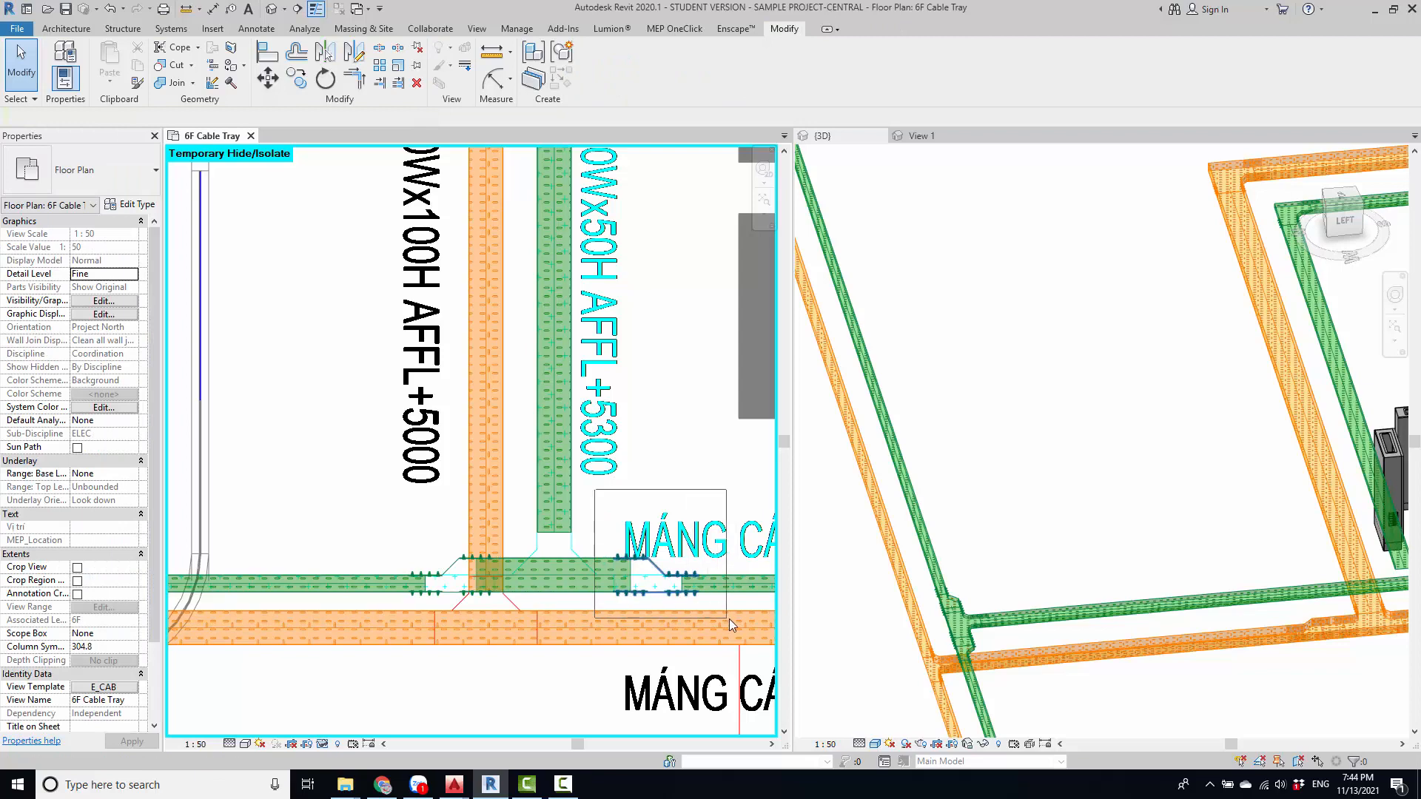
drag(730, 619, 730, 620)
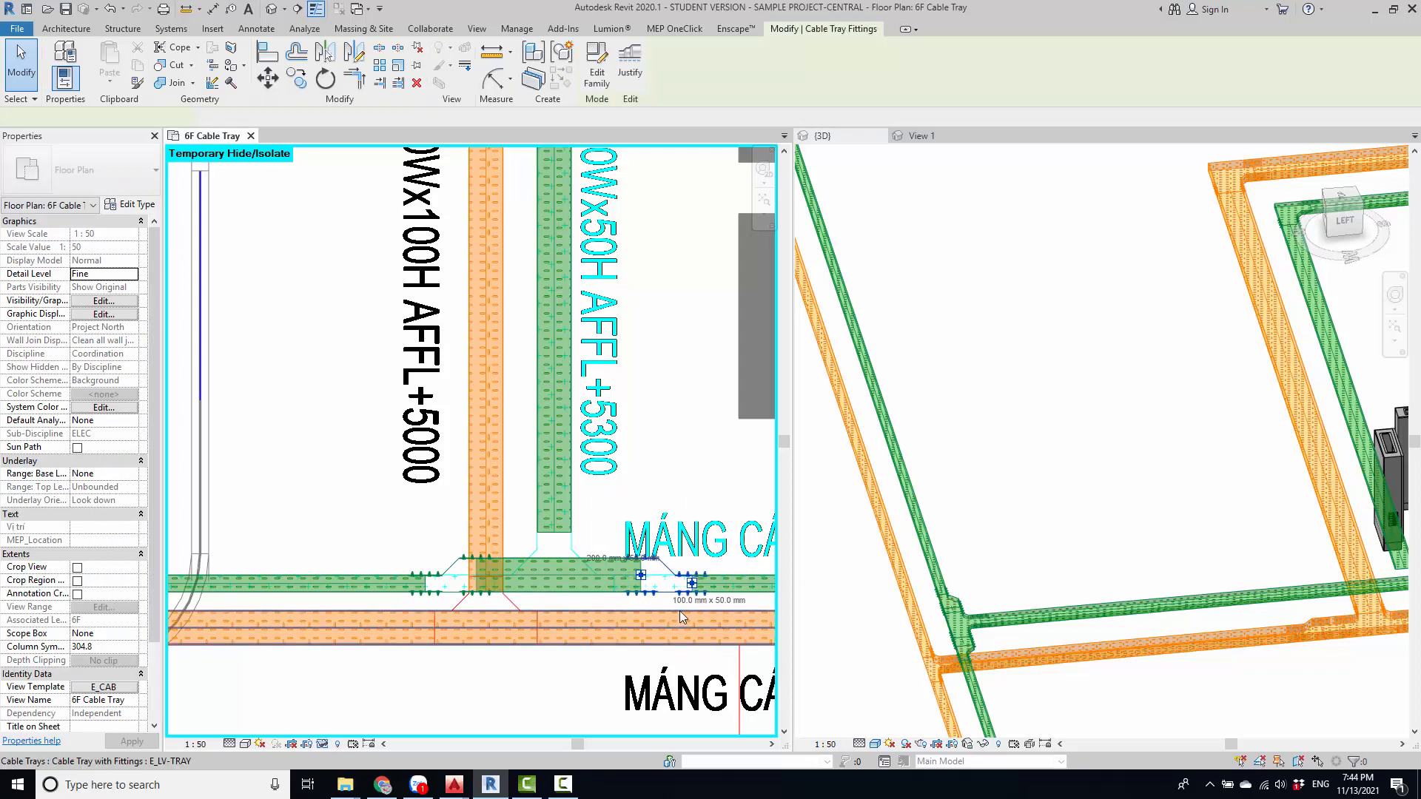
click(564, 527)
right_click(549, 526)
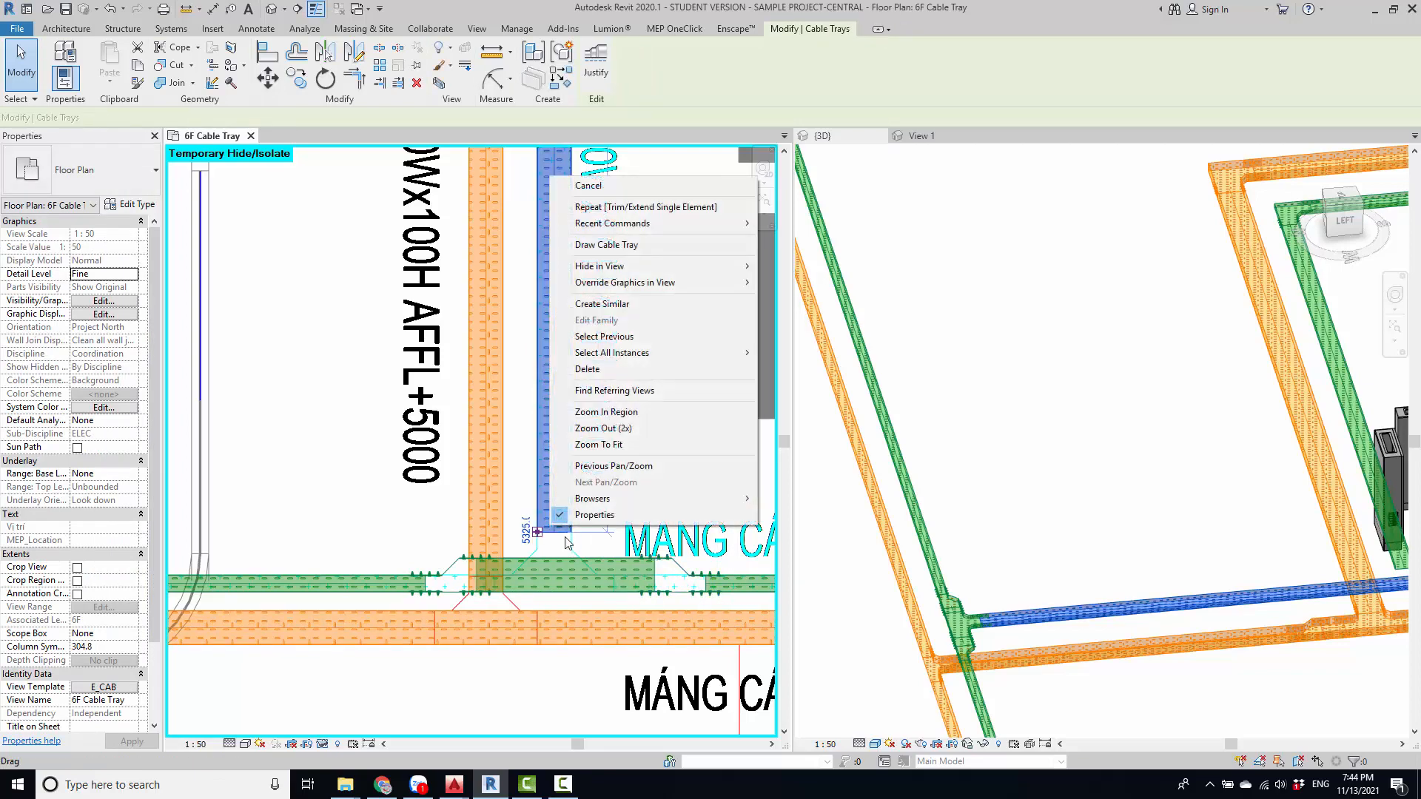
right_click(539, 530)
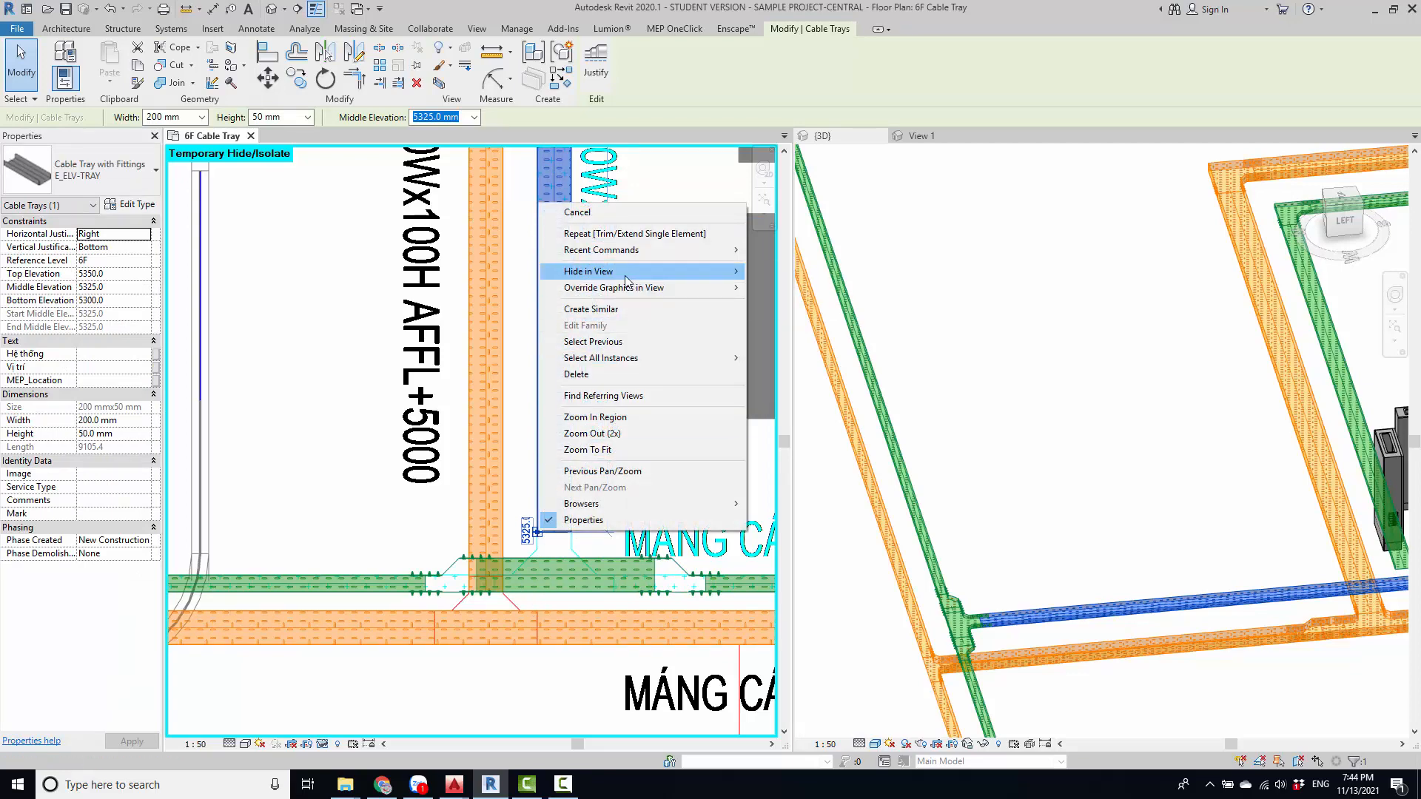
key(Escape)
key(Escape)
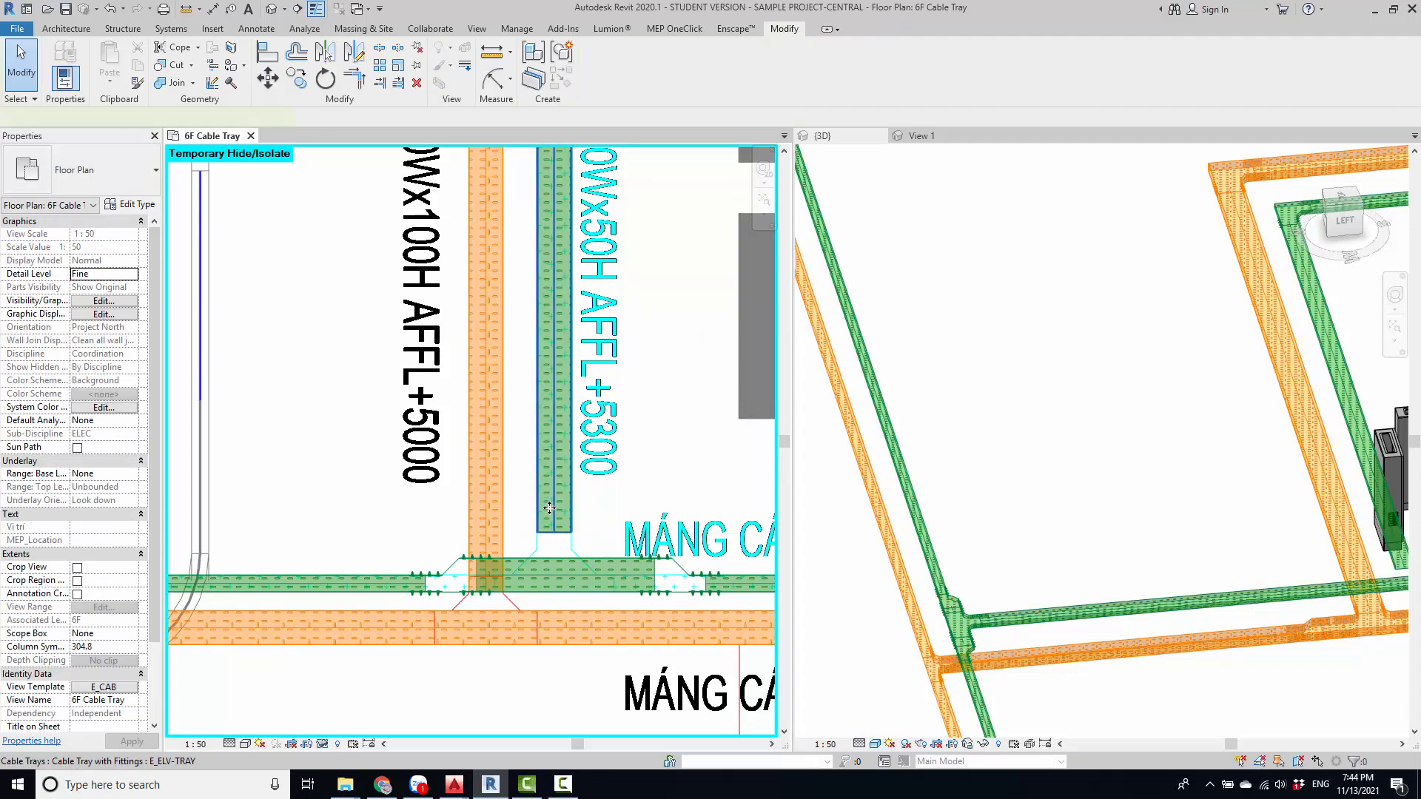
- Set the vertical light-current tray's horizontal justification to Center, keeping its vertical justification at Bottom
click(549, 507)
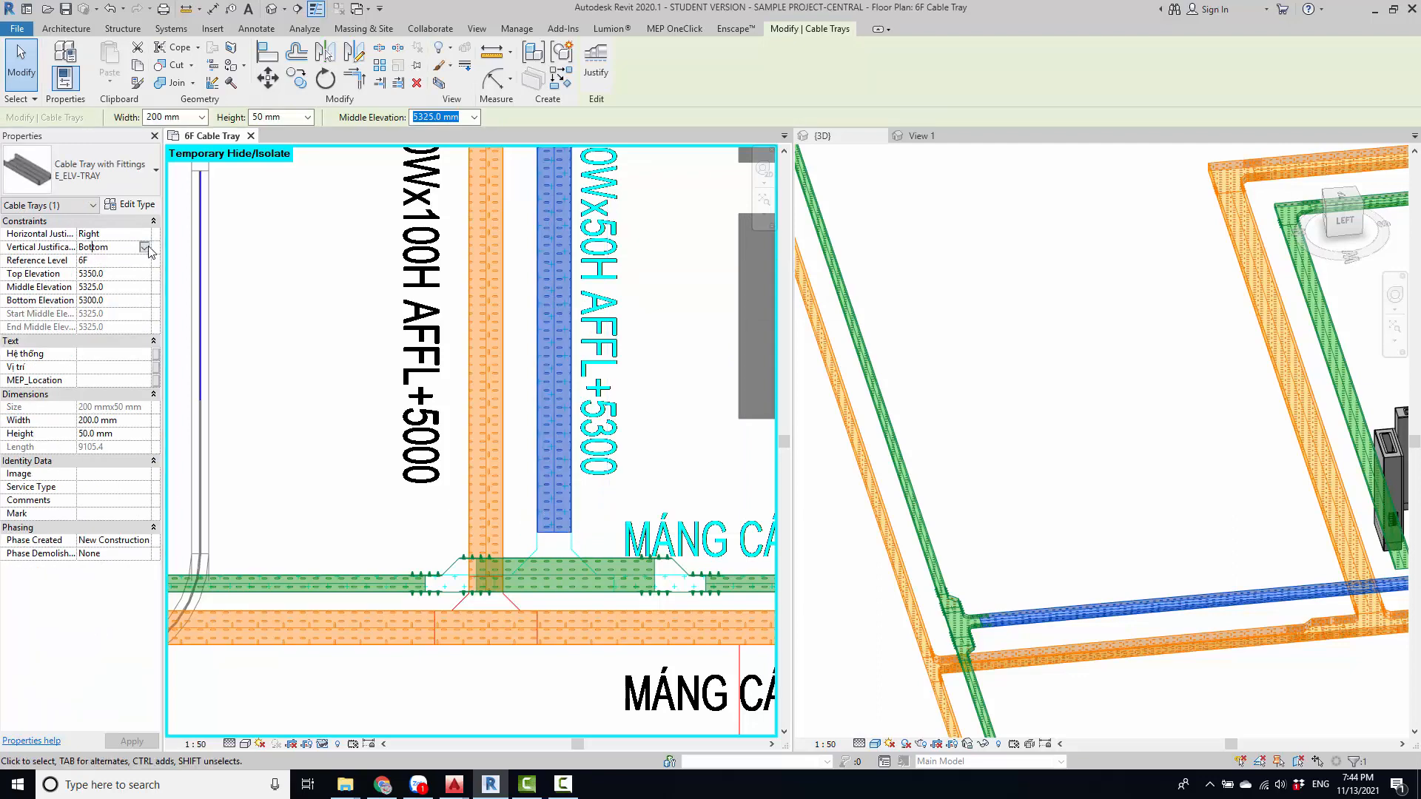
click(97, 272)
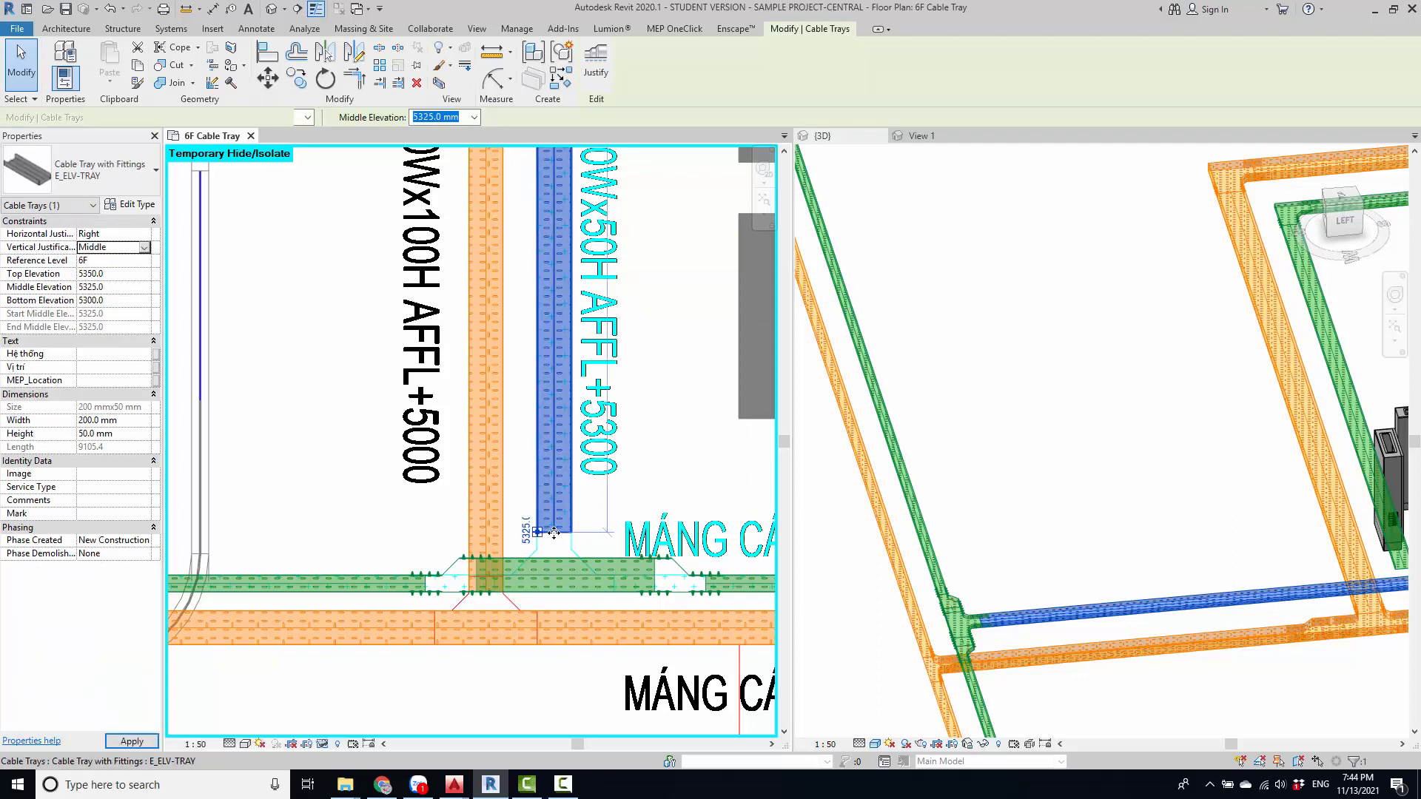
drag(554, 533, 548, 539)
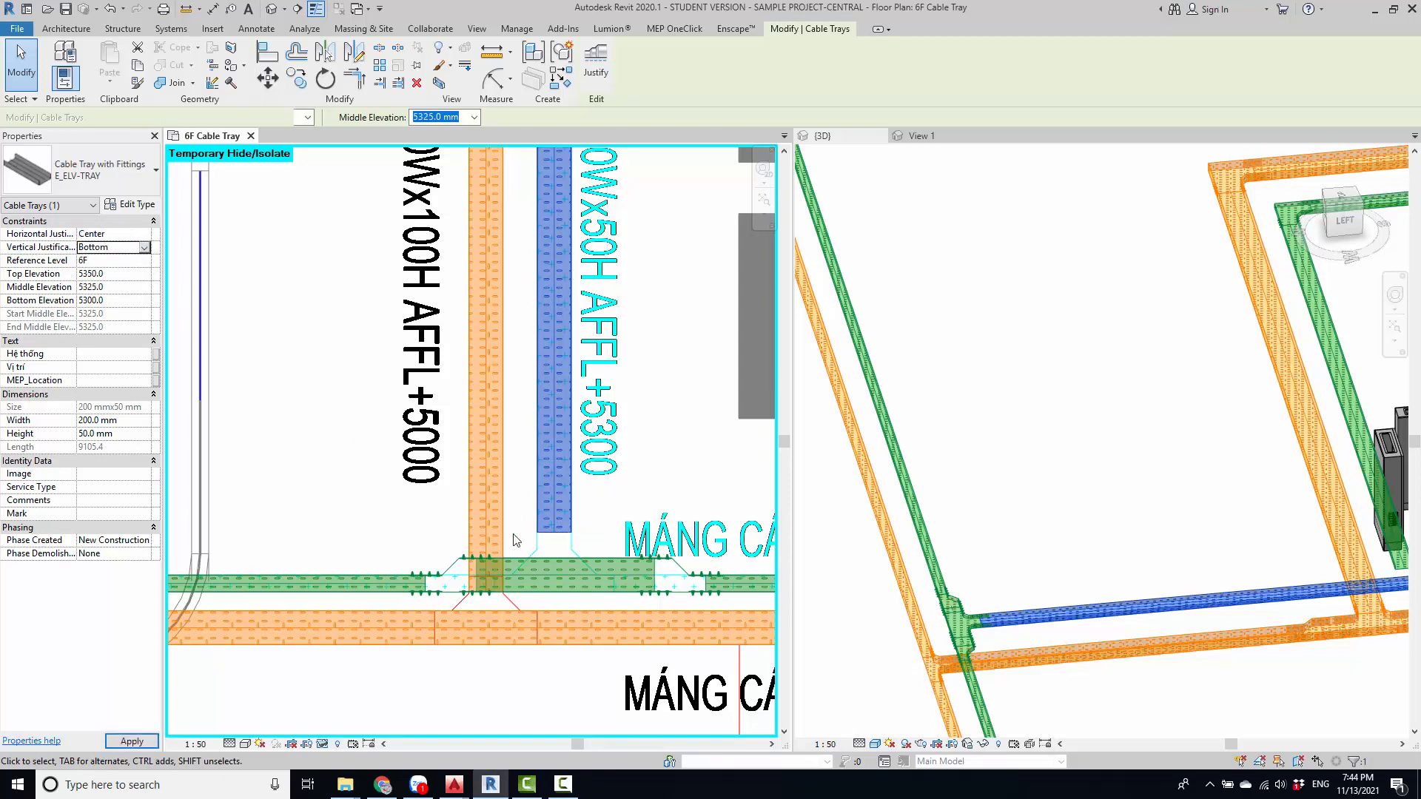
- Draw cable tray from the vertical light-current tray's lower end to the widened corridor segment, joining them with a tee
right_click(555, 537)
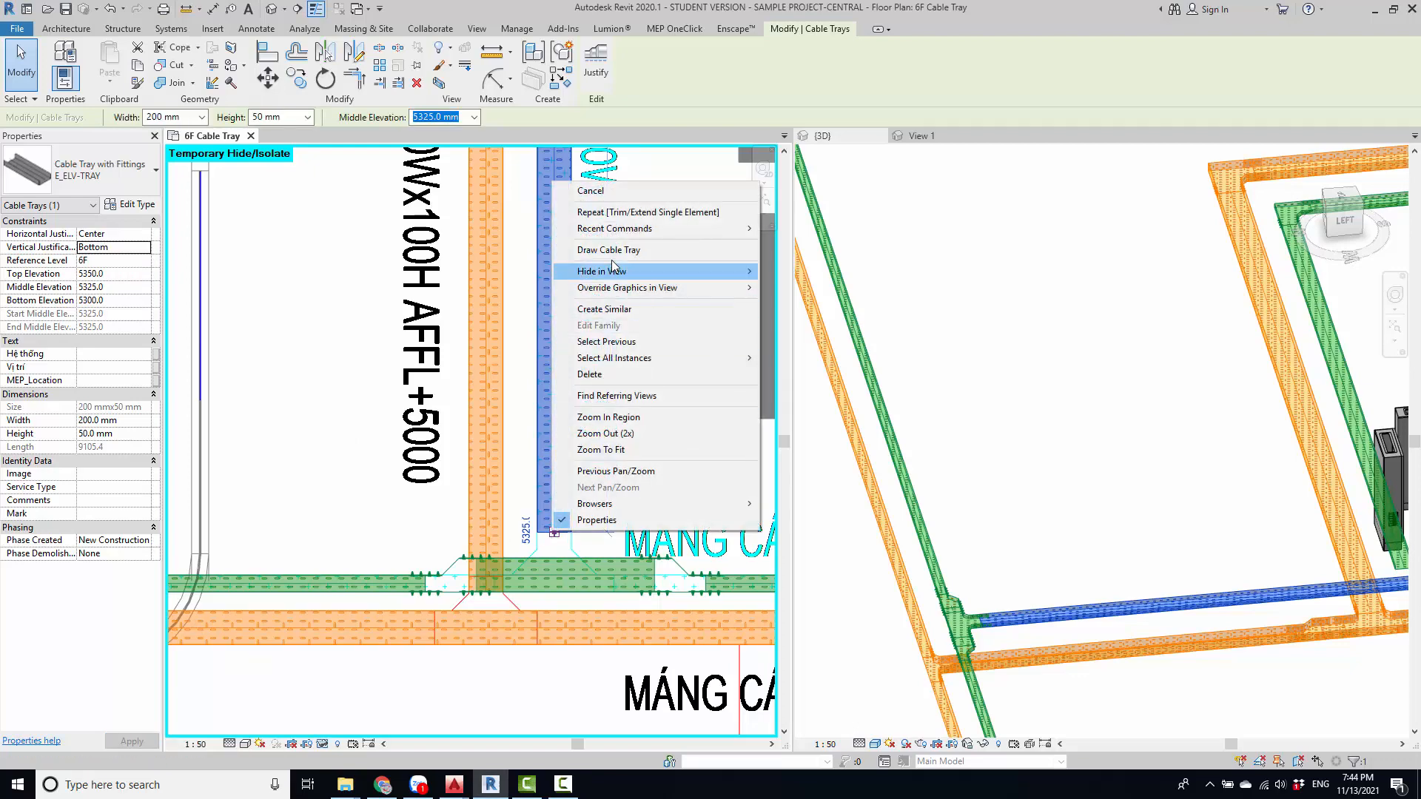
click(592, 252)
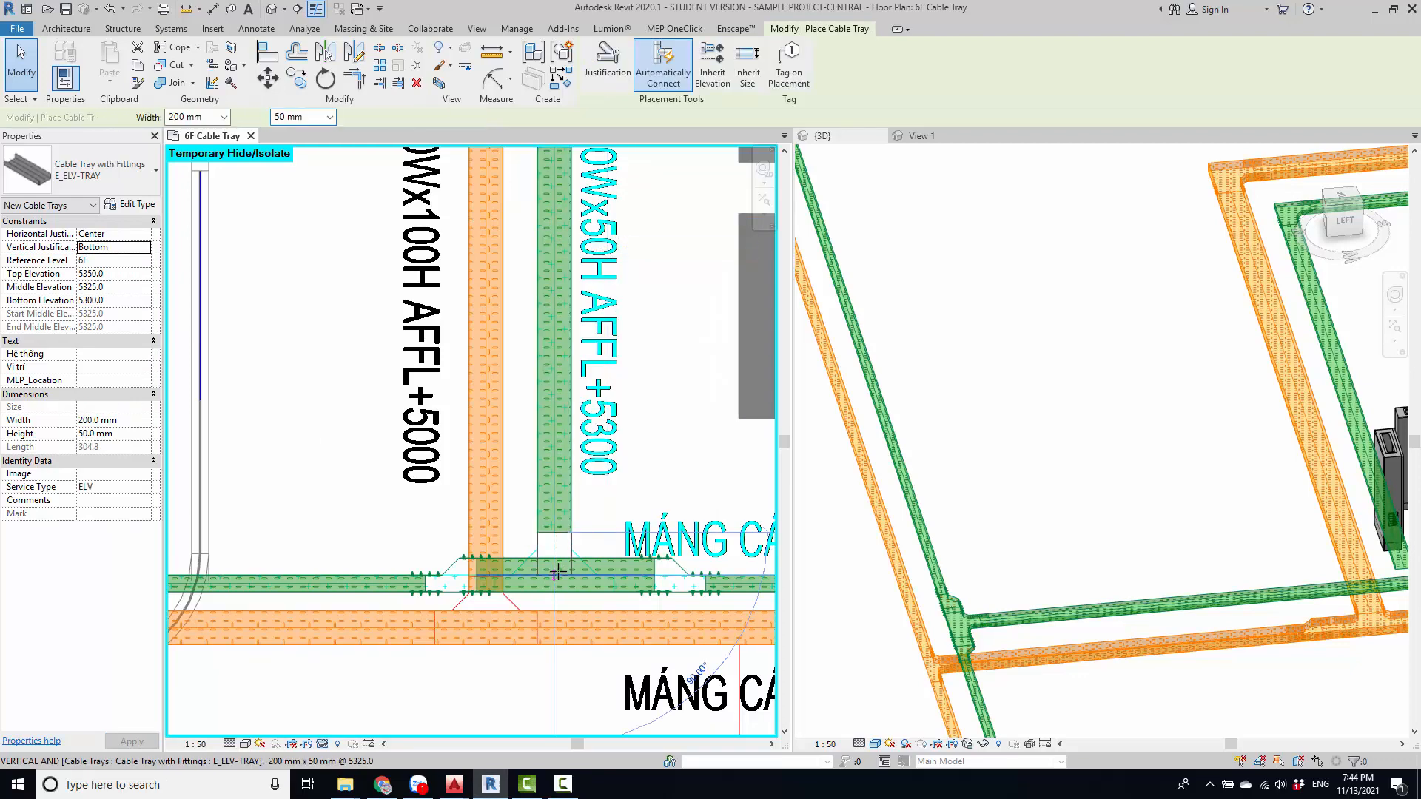
click(551, 601)
key(Escape)
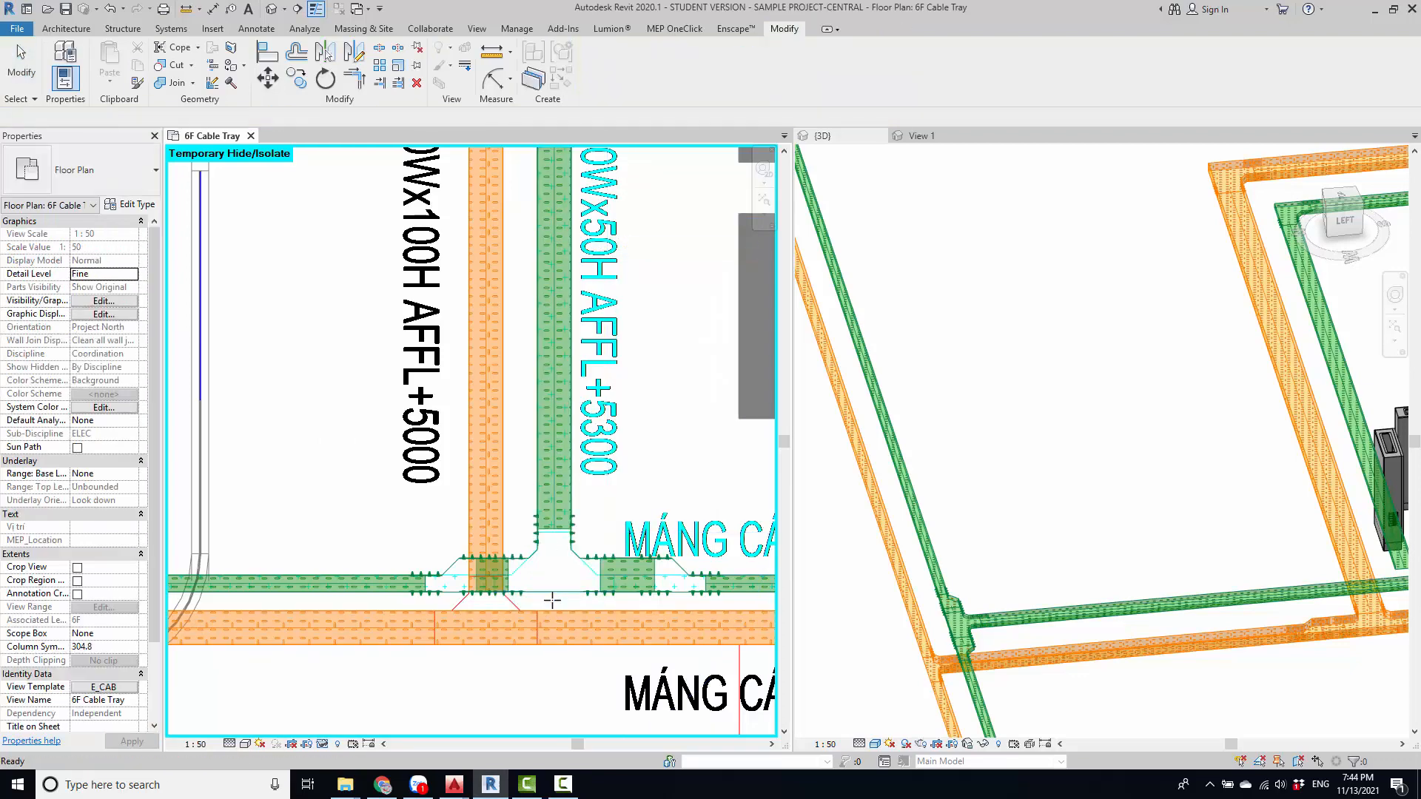
- Examine the joined LV and light-current tray routes in the 3D view and around the corridor junctions in plan
click(979, 608)
shift+middle_drag(1009, 650, 948, 619)
scroll(948, 619, down, 4)
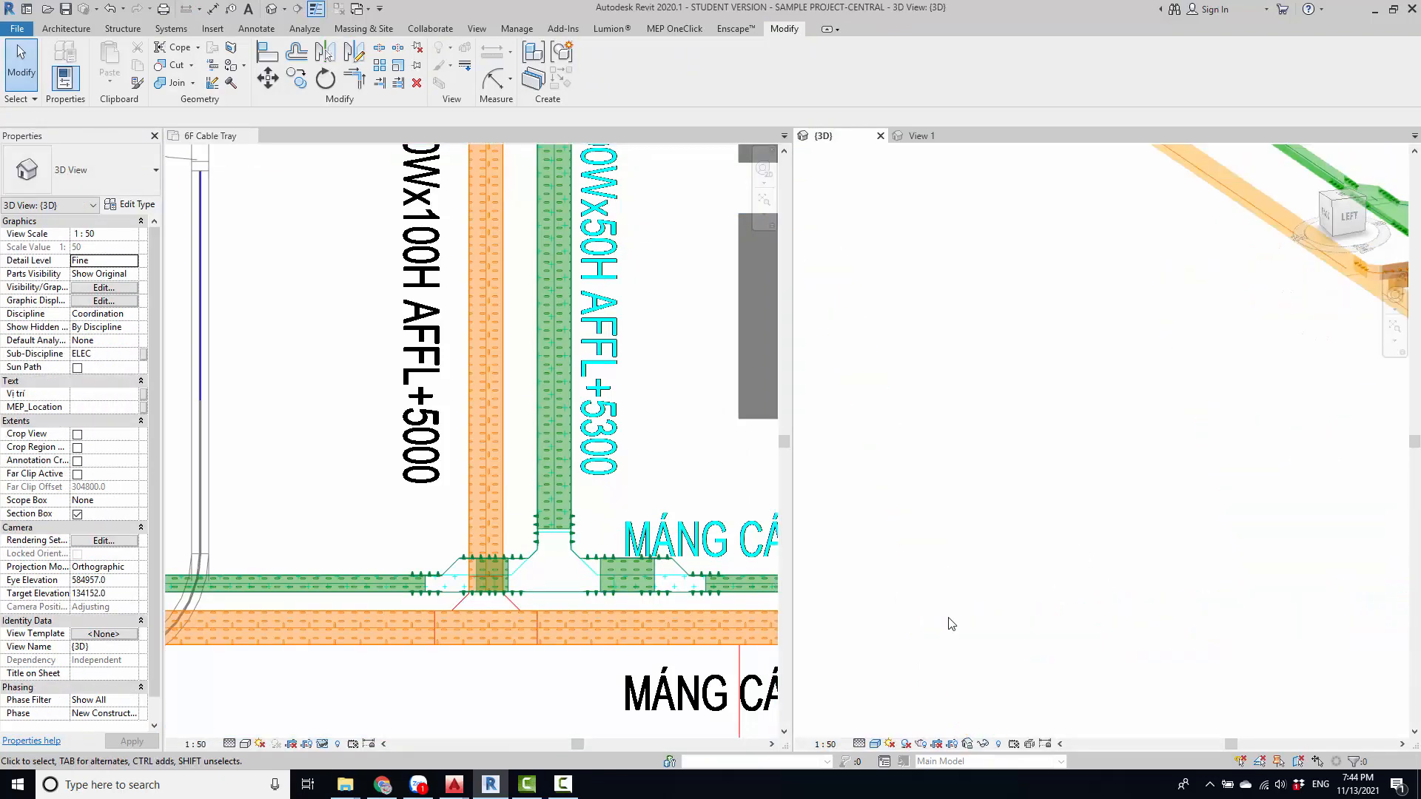
middle_drag(1377, 474, 1230, 578)
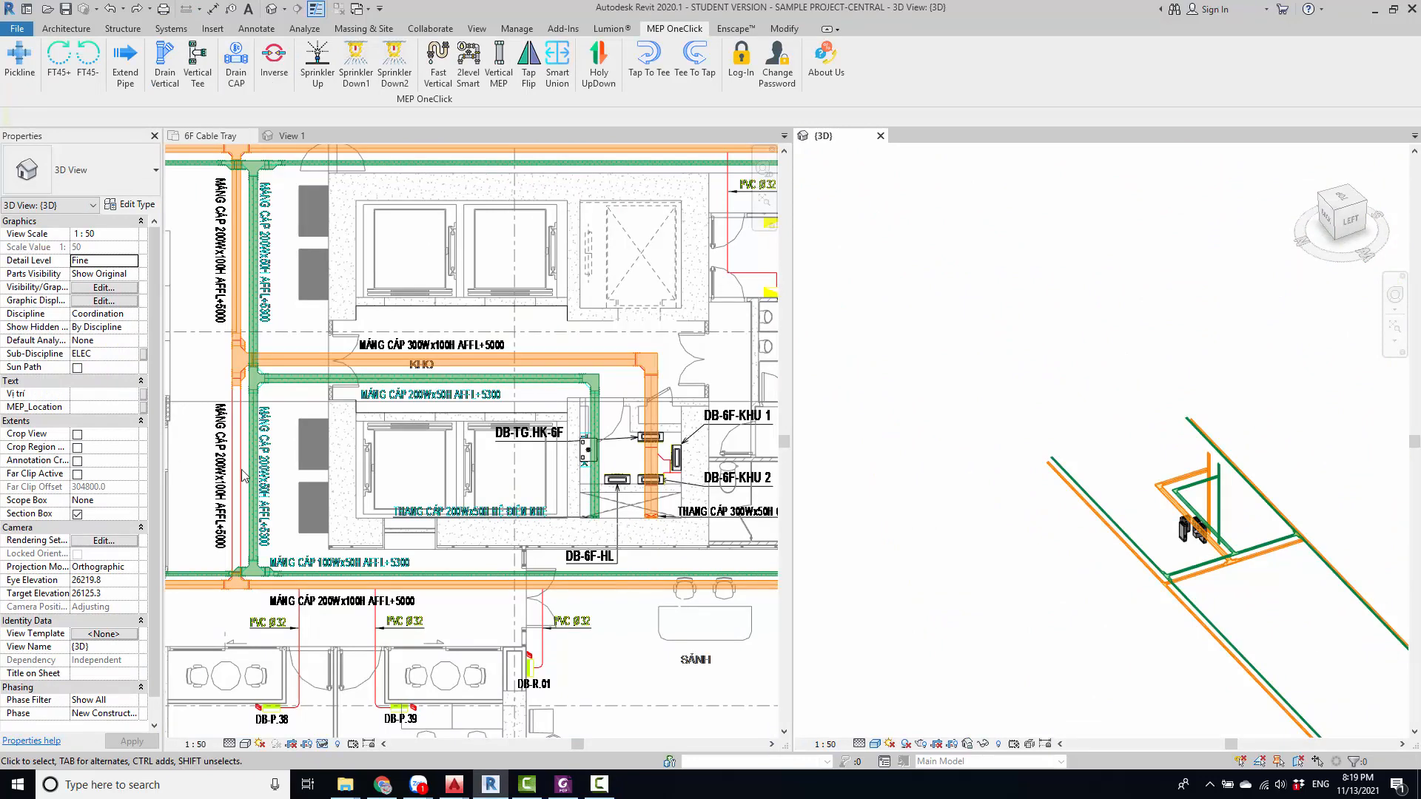
scroll(242, 471, up, 3)
click(243, 472)
middle_drag(248, 474, 290, 488)
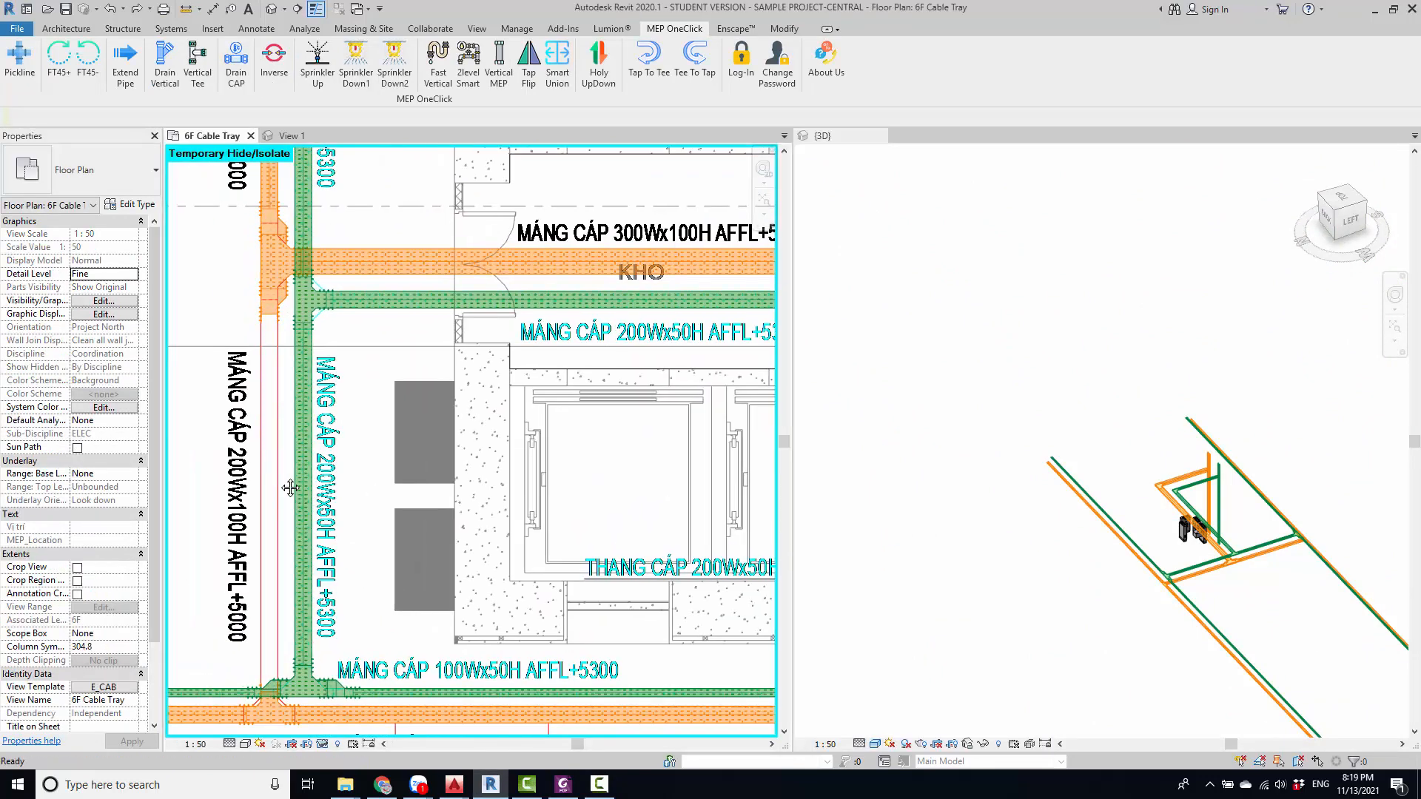
scroll(278, 476, down, 2)
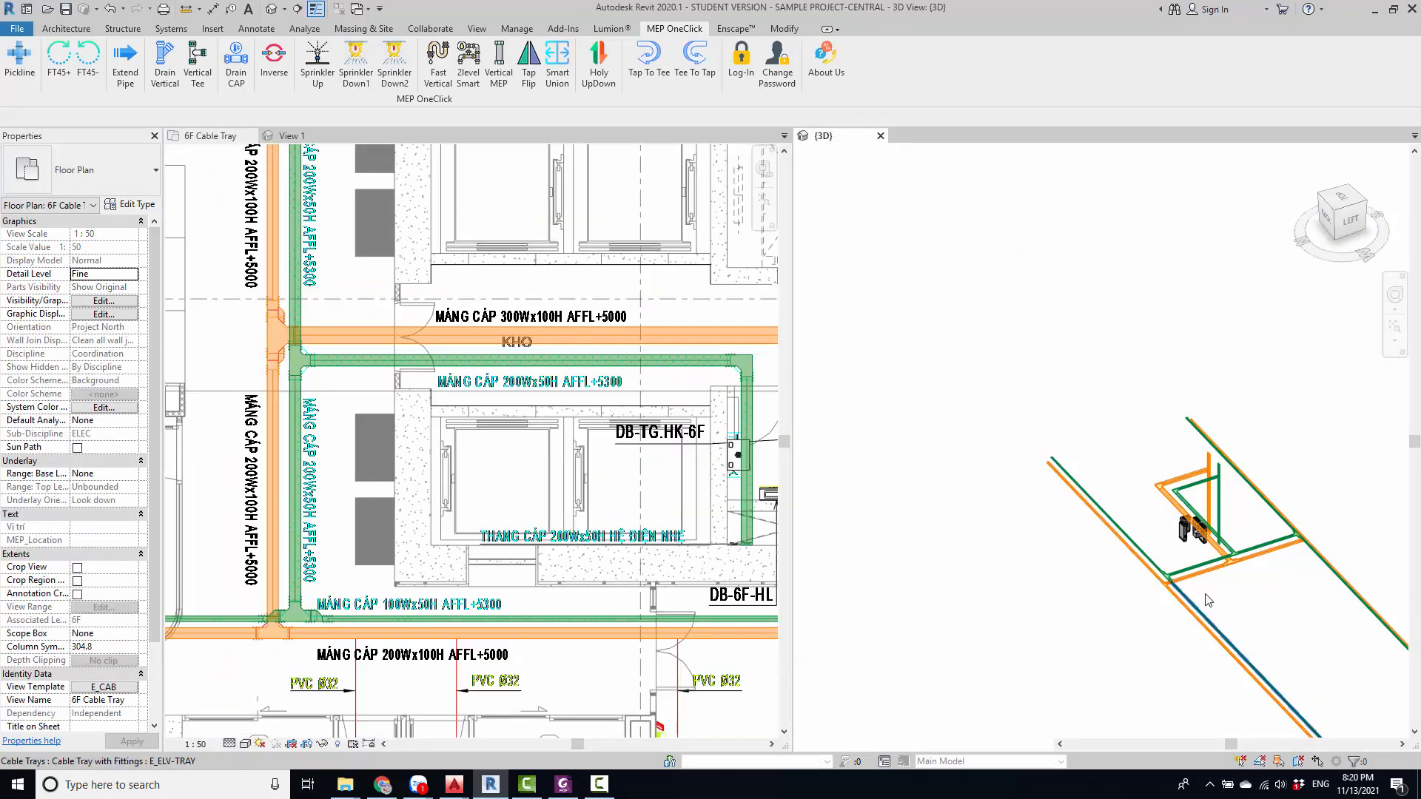
- Set the union fitting of the E_LV-TRAY cable tray type to ENG_Elbow-Union-Mitered: LV
shift+middle_drag(1110, 592, 962, 414)
scroll(922, 364, up, 4)
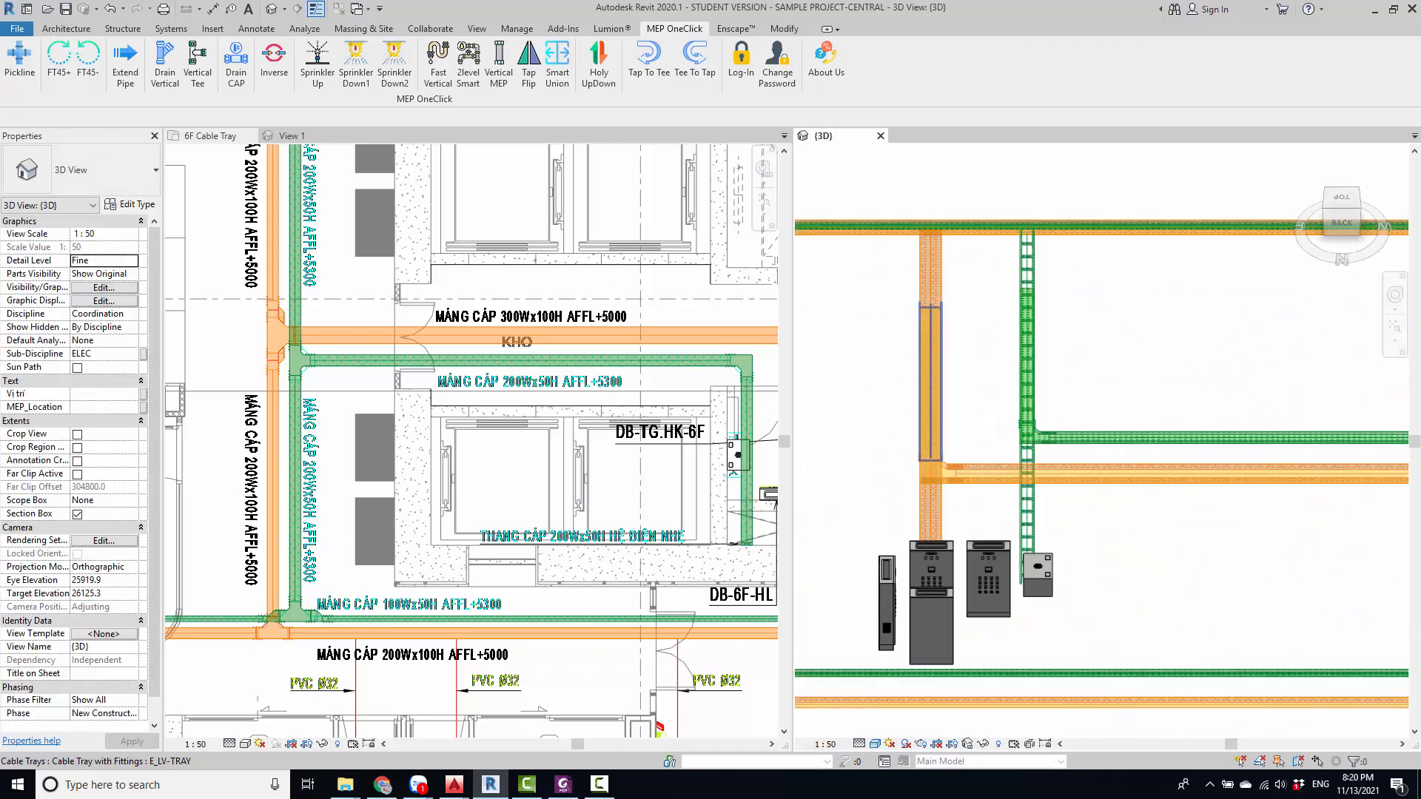
click(925, 364)
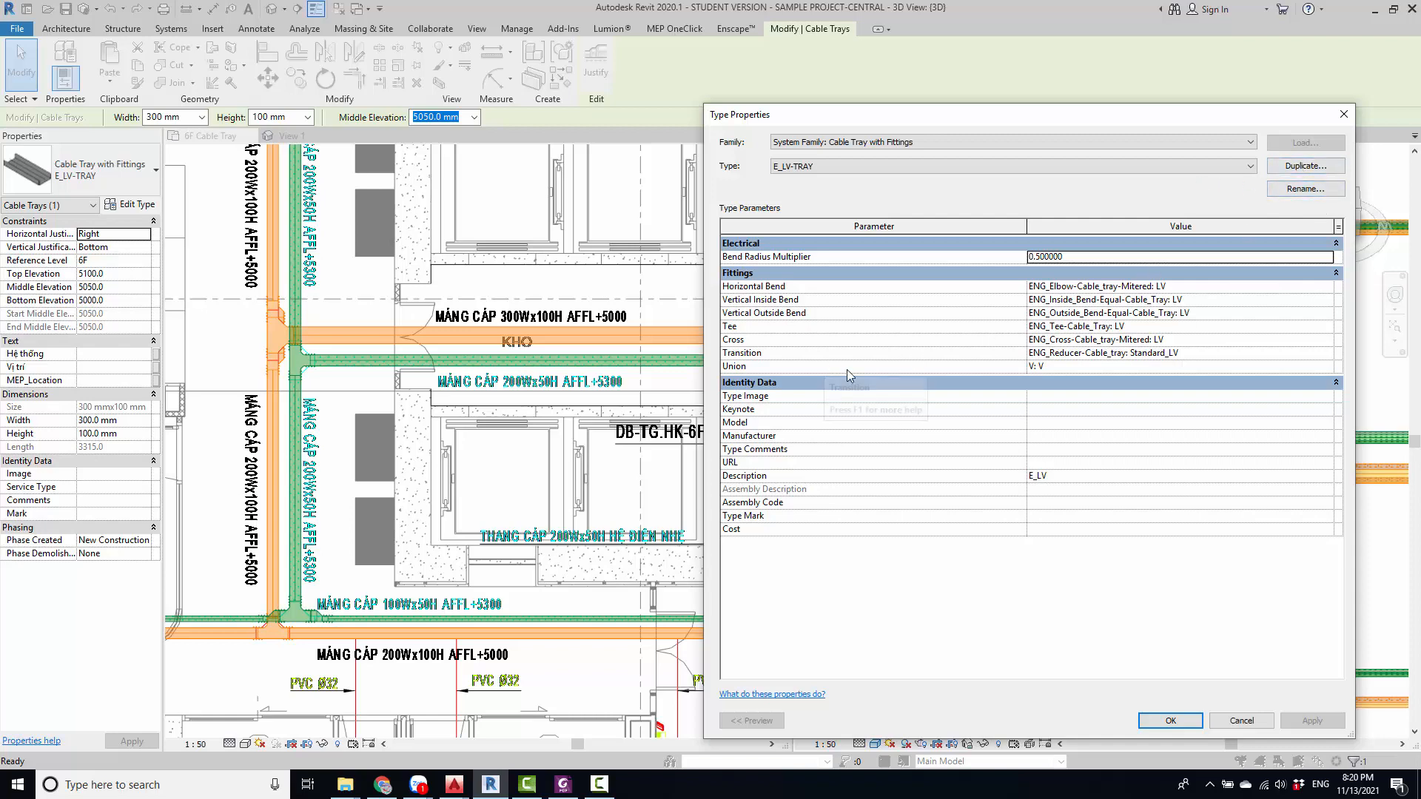
click(1325, 366)
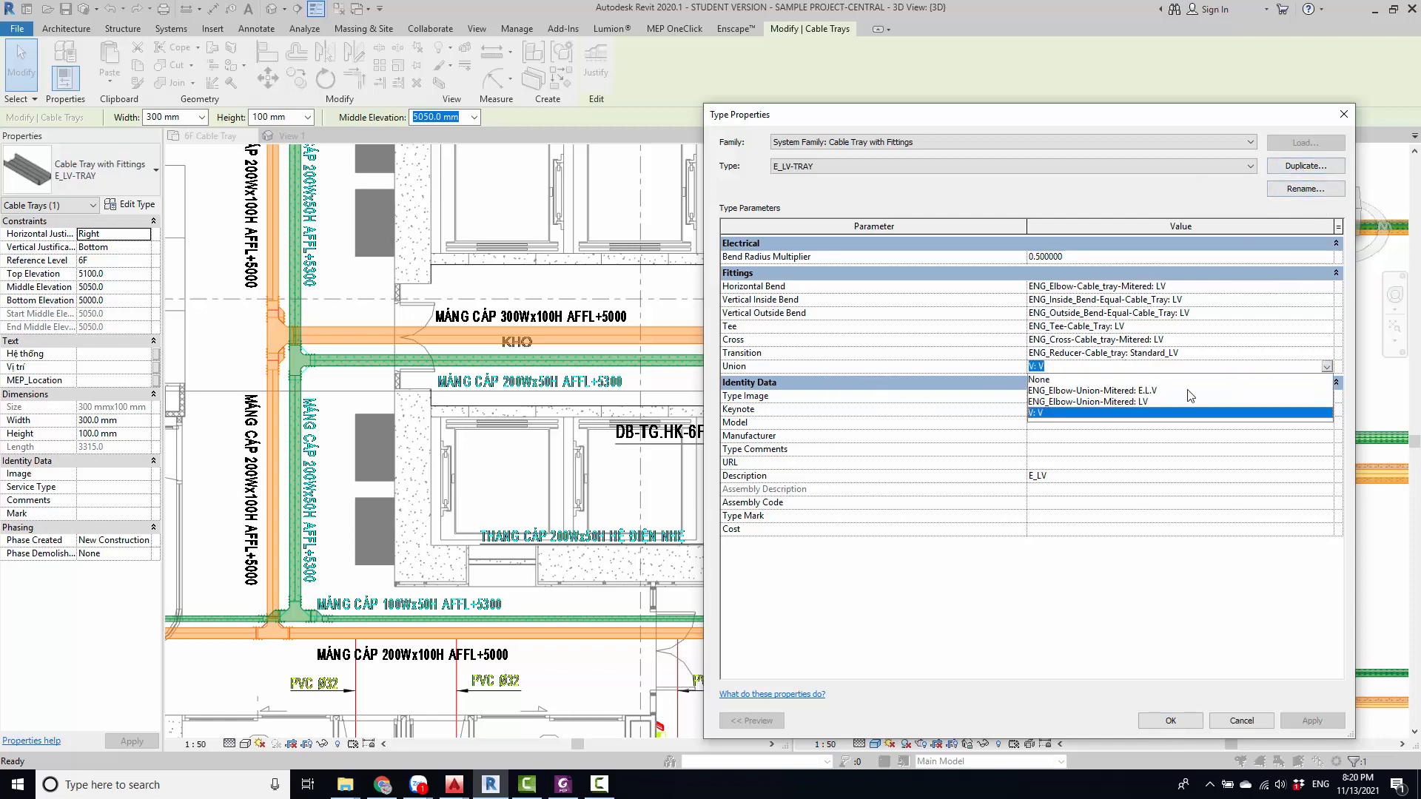
click(1083, 402)
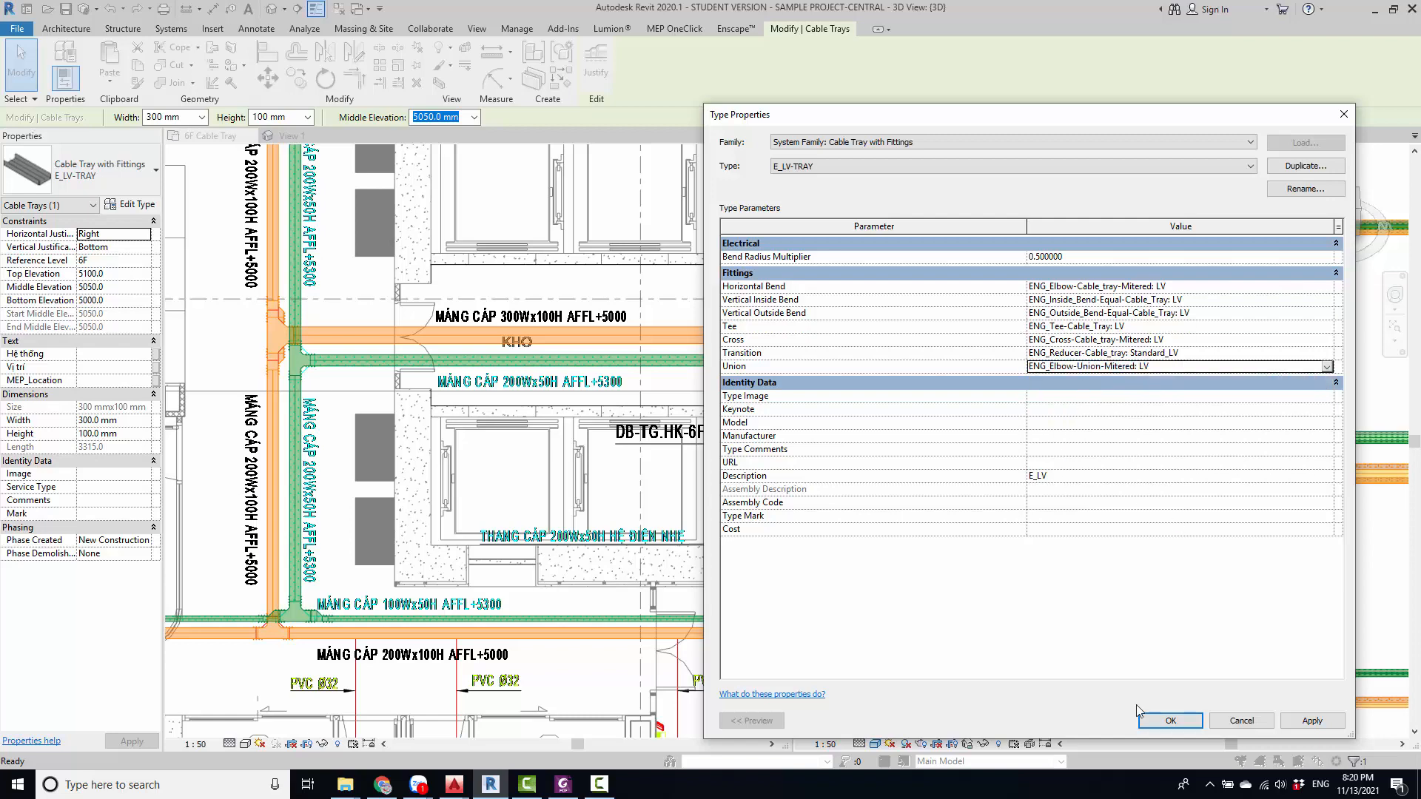
click(1167, 720)
- Configure Smart Union with 100 mm distance to fittings and a 2500 mm cut length for the range from 100 to below 1000
scroll(1020, 464, up, 3)
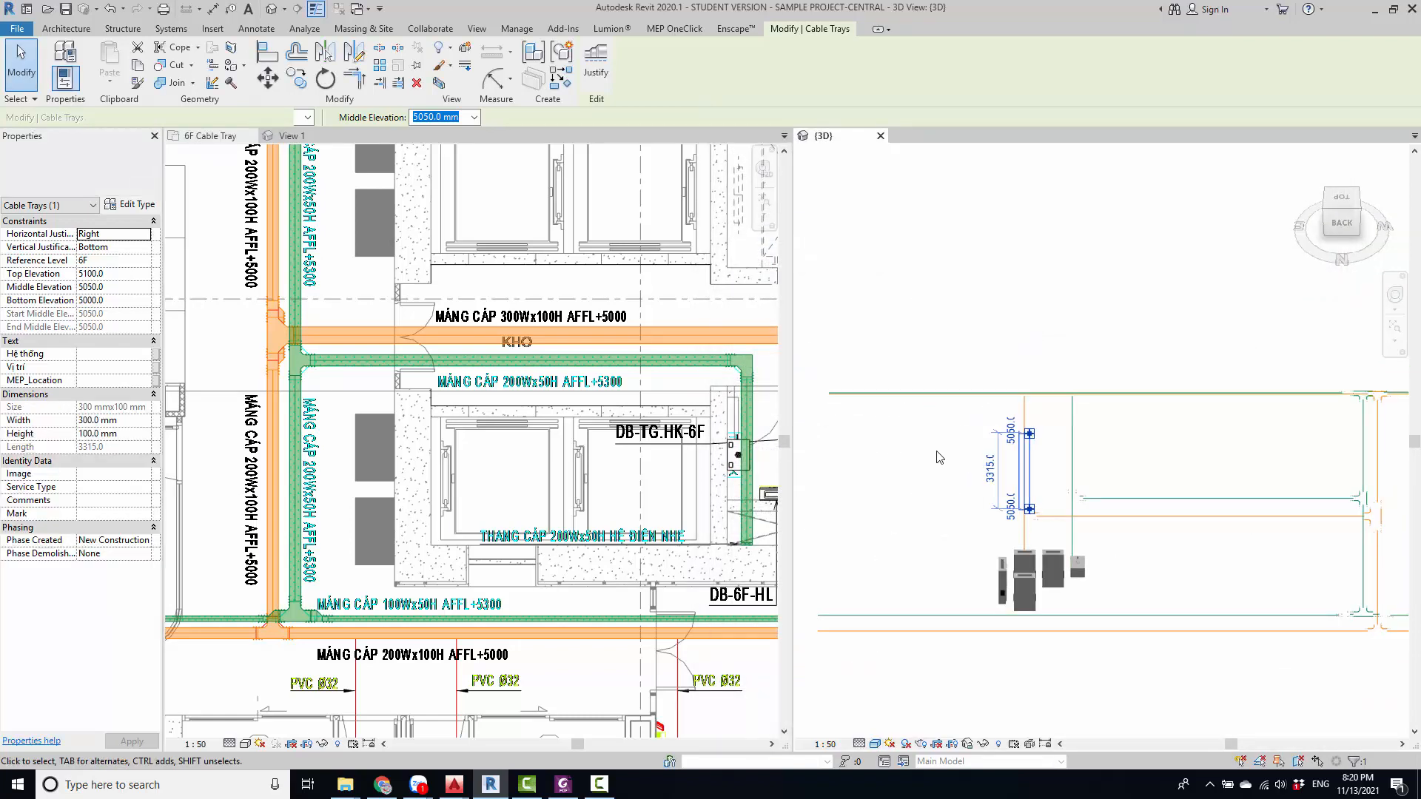
scroll(1022, 467, up, 3)
shift+middle_drag(1017, 512, 1072, 475)
scroll(1096, 548, down, 3)
click(1071, 473)
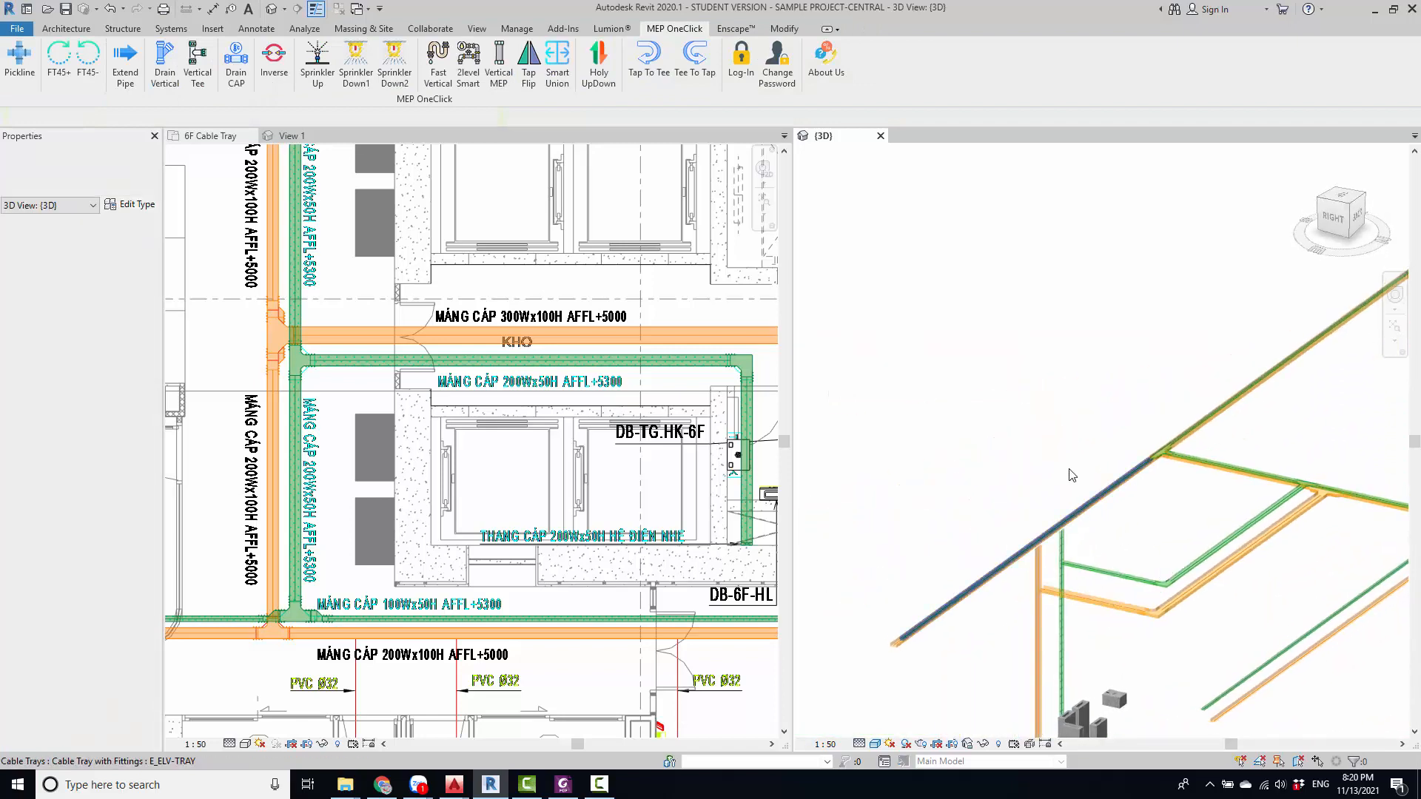
click(557, 59)
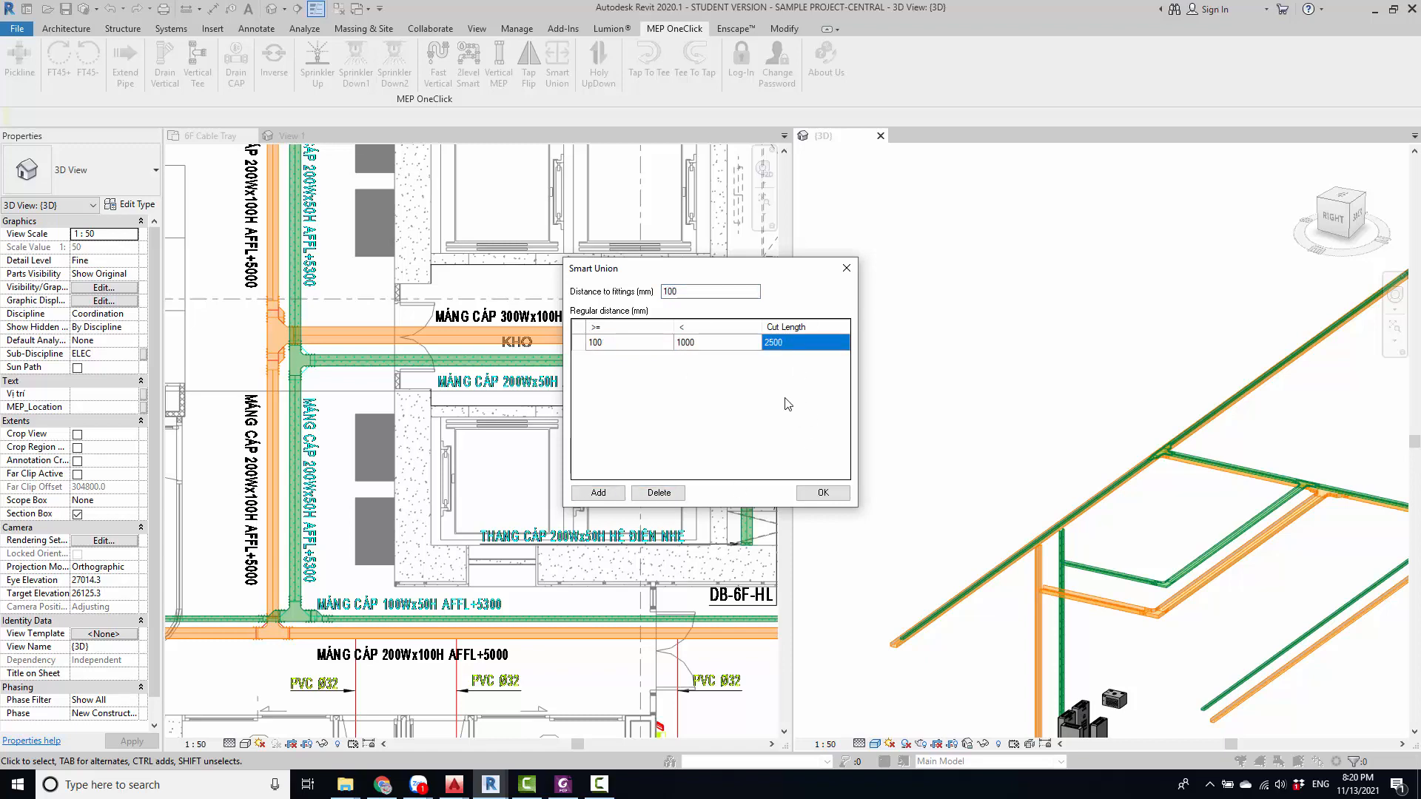
click(822, 493)
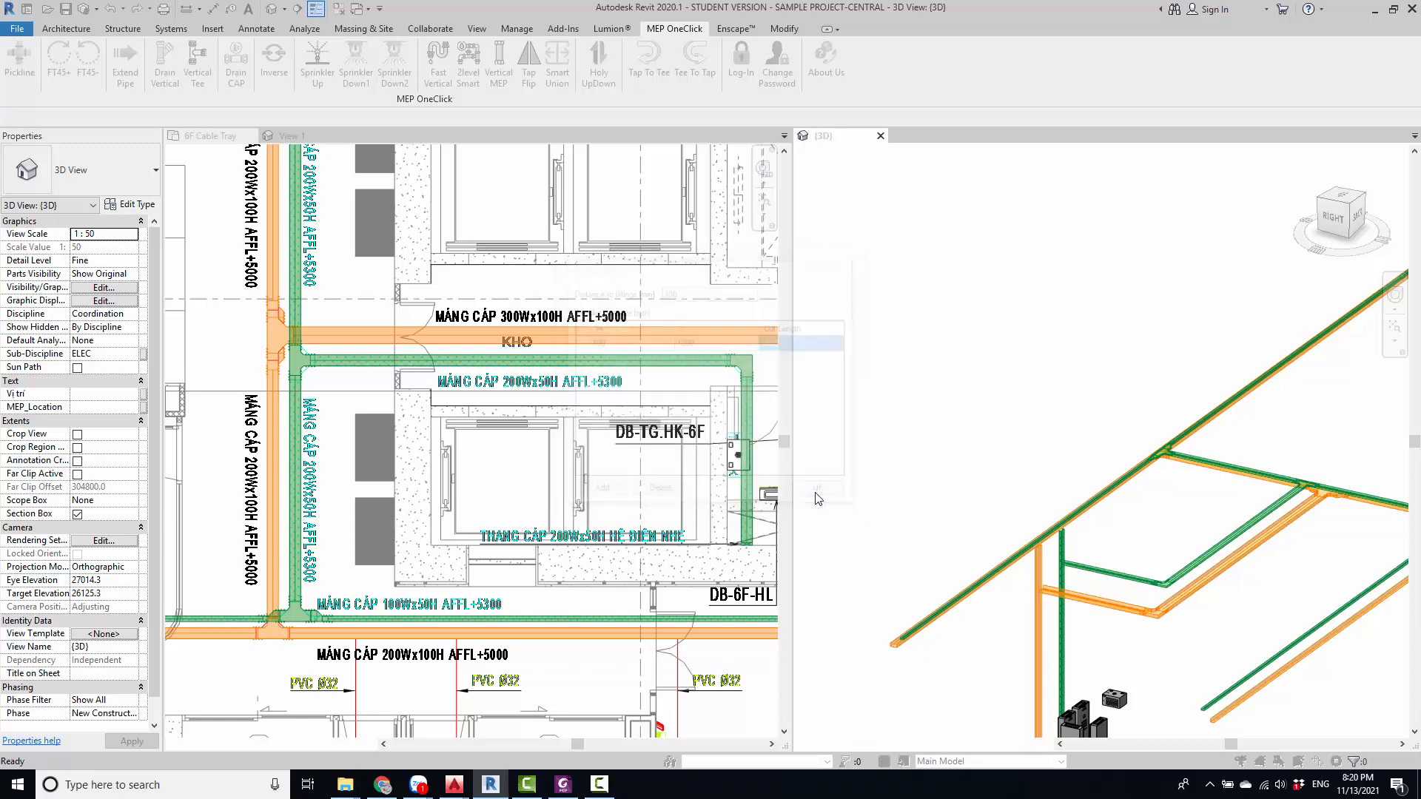
- Pick the orange LV trays along the shaft branch and the run connecting the two corridors for Smart Union
scroll(1077, 550, down, 2)
scroll(961, 508, up, 2)
click(988, 502)
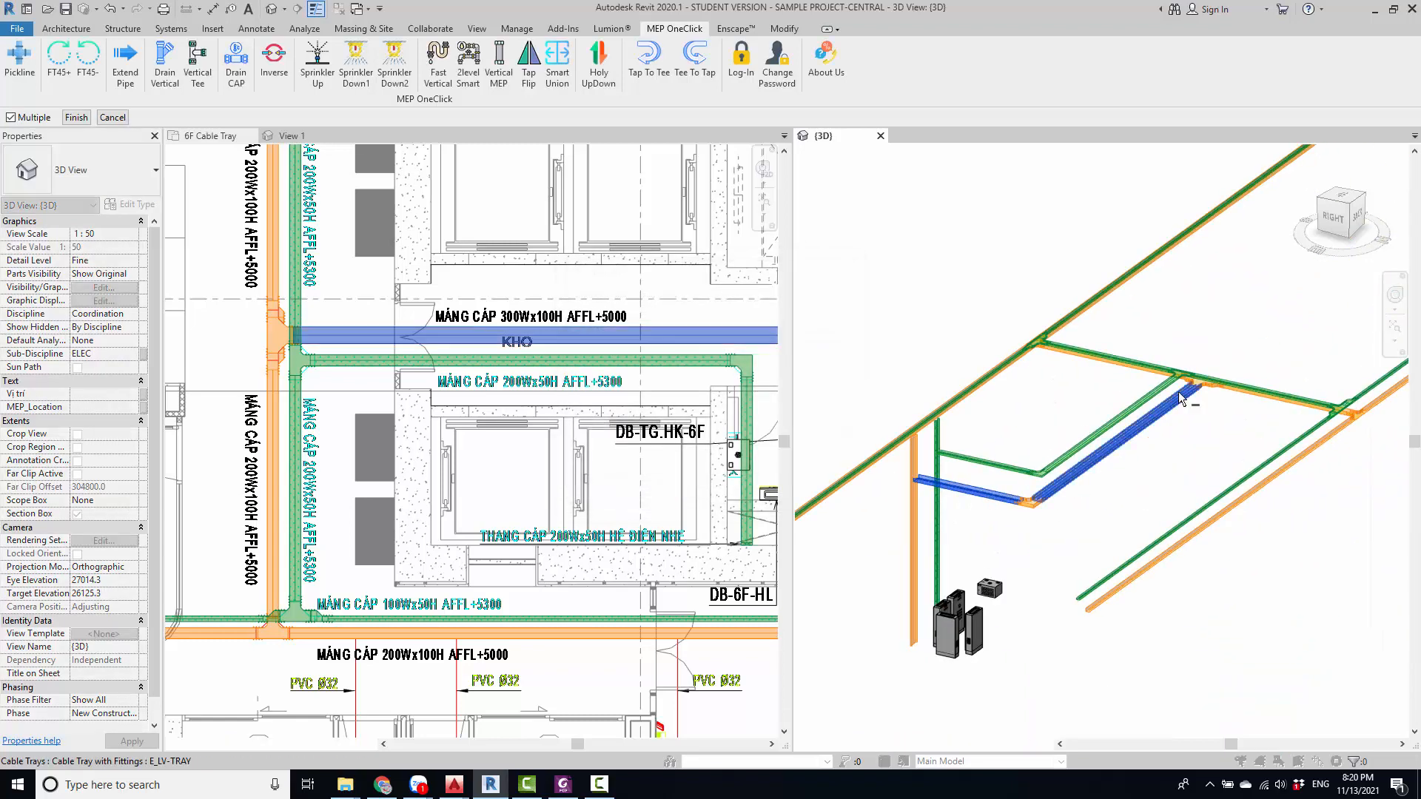
scroll(1090, 363, up, 3)
click(1089, 358)
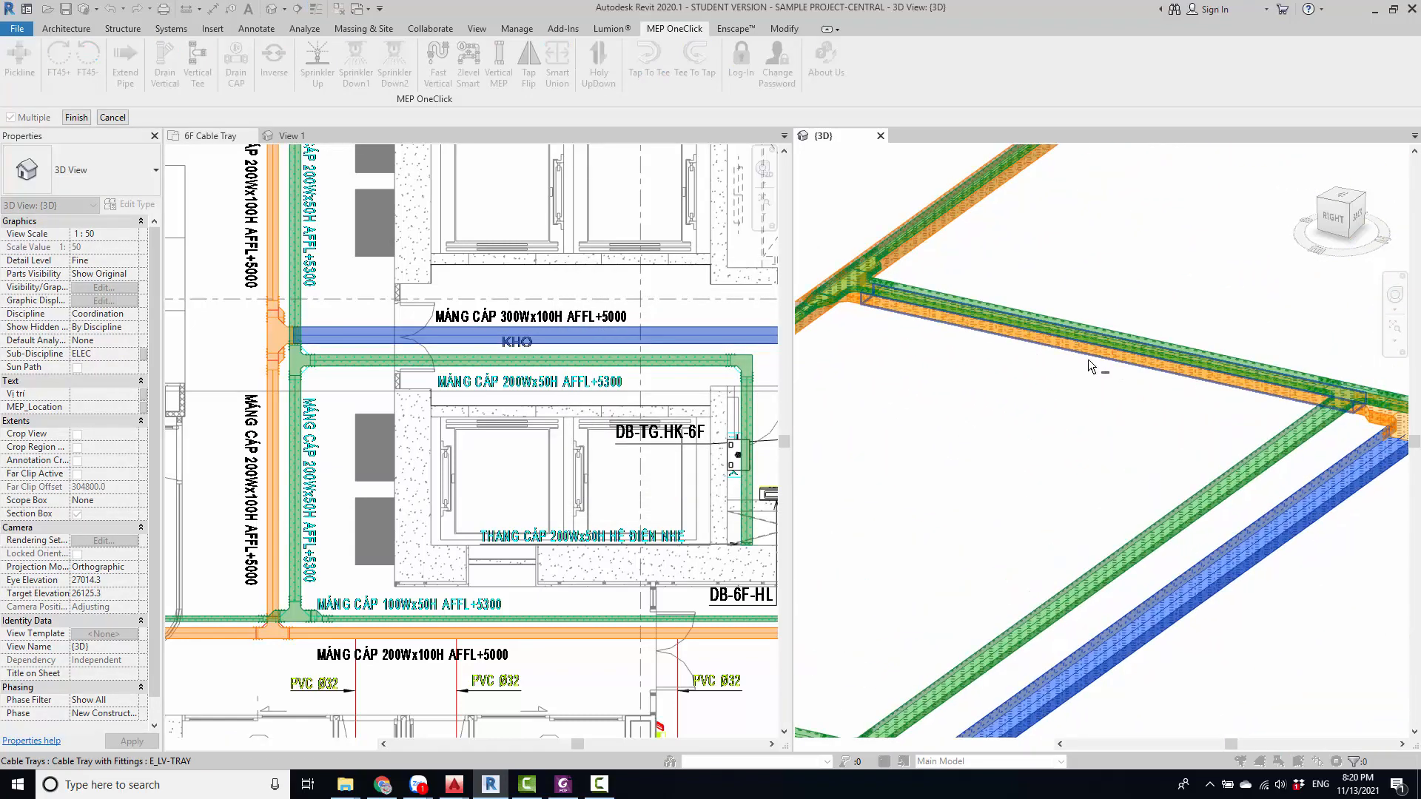
scroll(1259, 431, down, 2)
scroll(1275, 421, up, 3)
click(1275, 421)
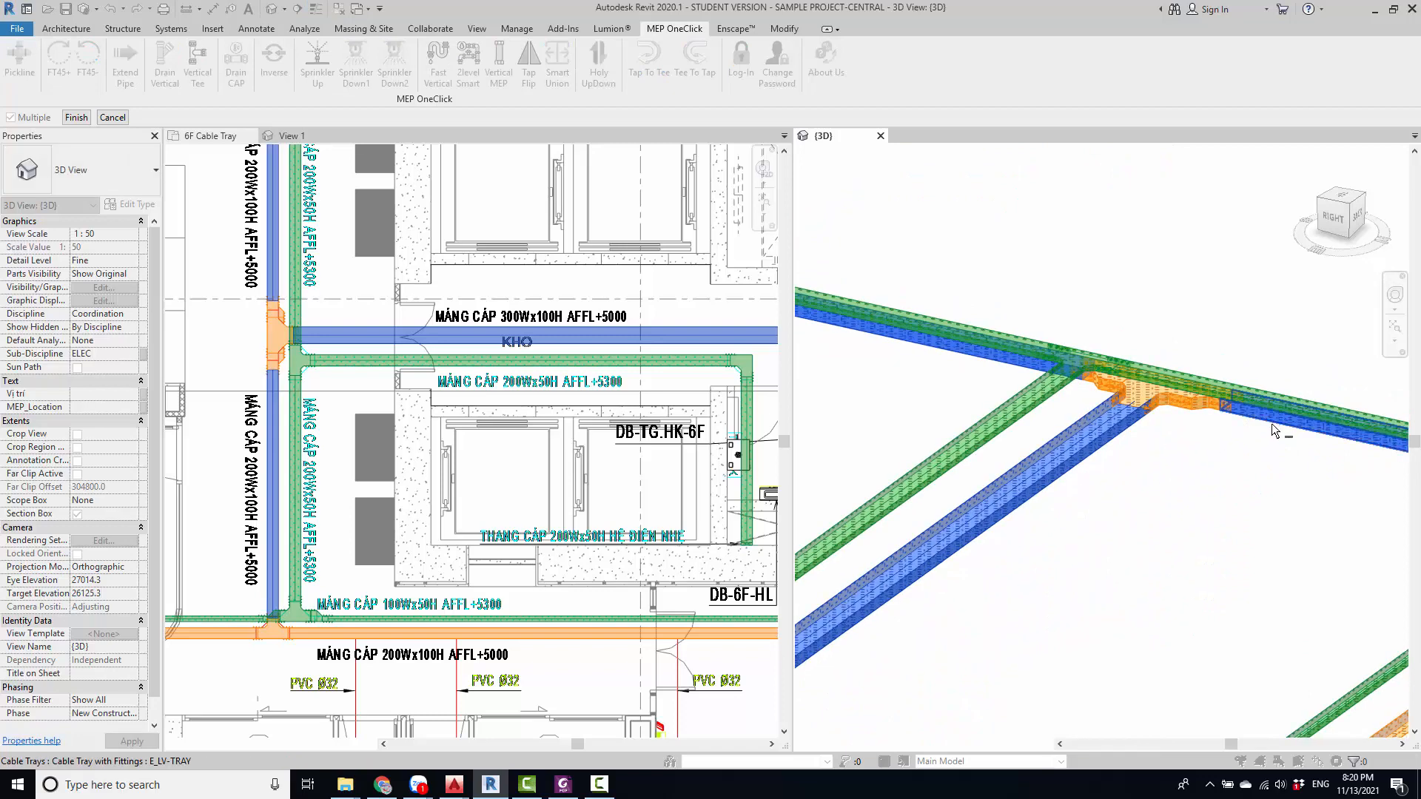
- Add the LV trays of the long corridor runs to the Smart Union selection, including those on both sides of the offset bend
scroll(1196, 454, down, 4)
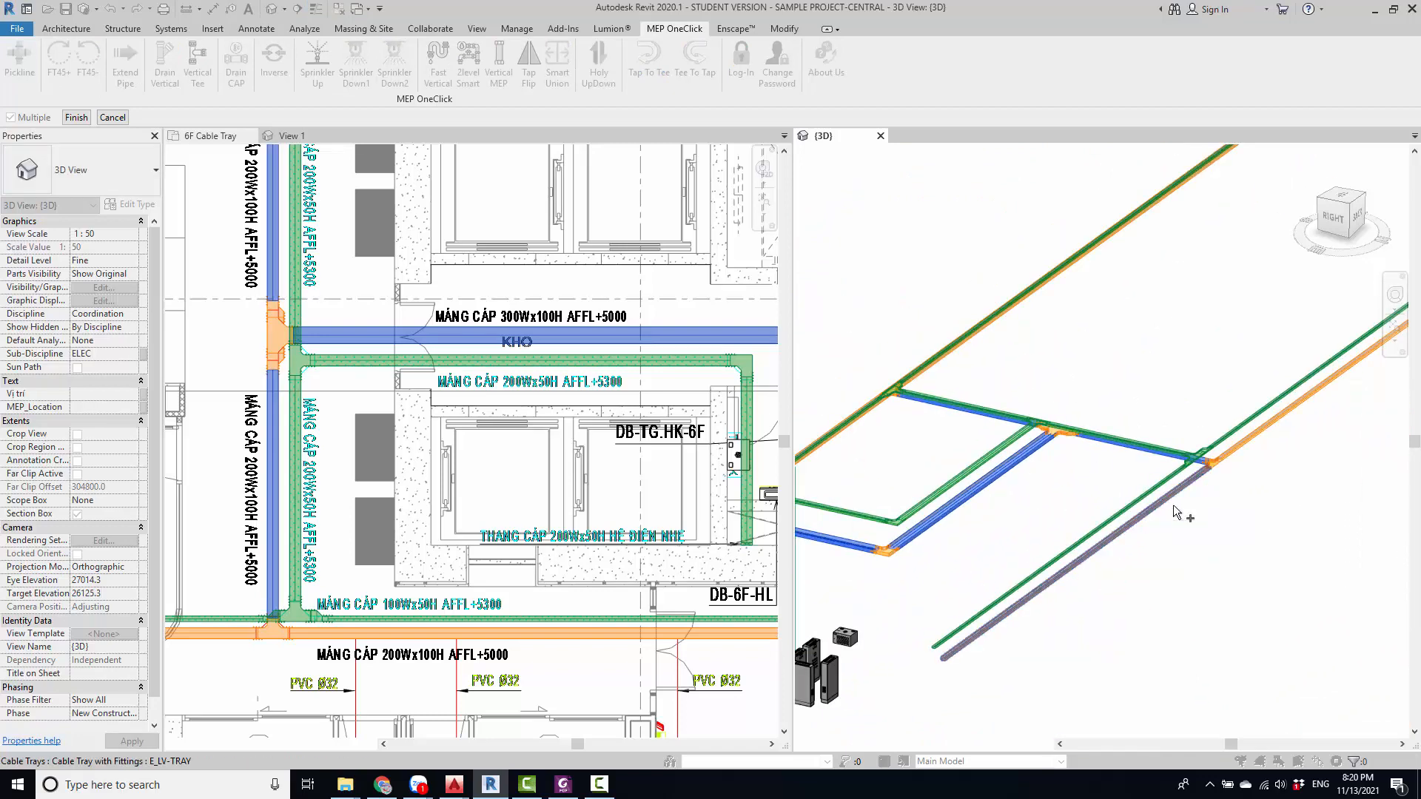
scroll(1204, 474, down, 2)
shift+middle_drag(1204, 474, 1062, 501)
scroll(1061, 501, down, 3)
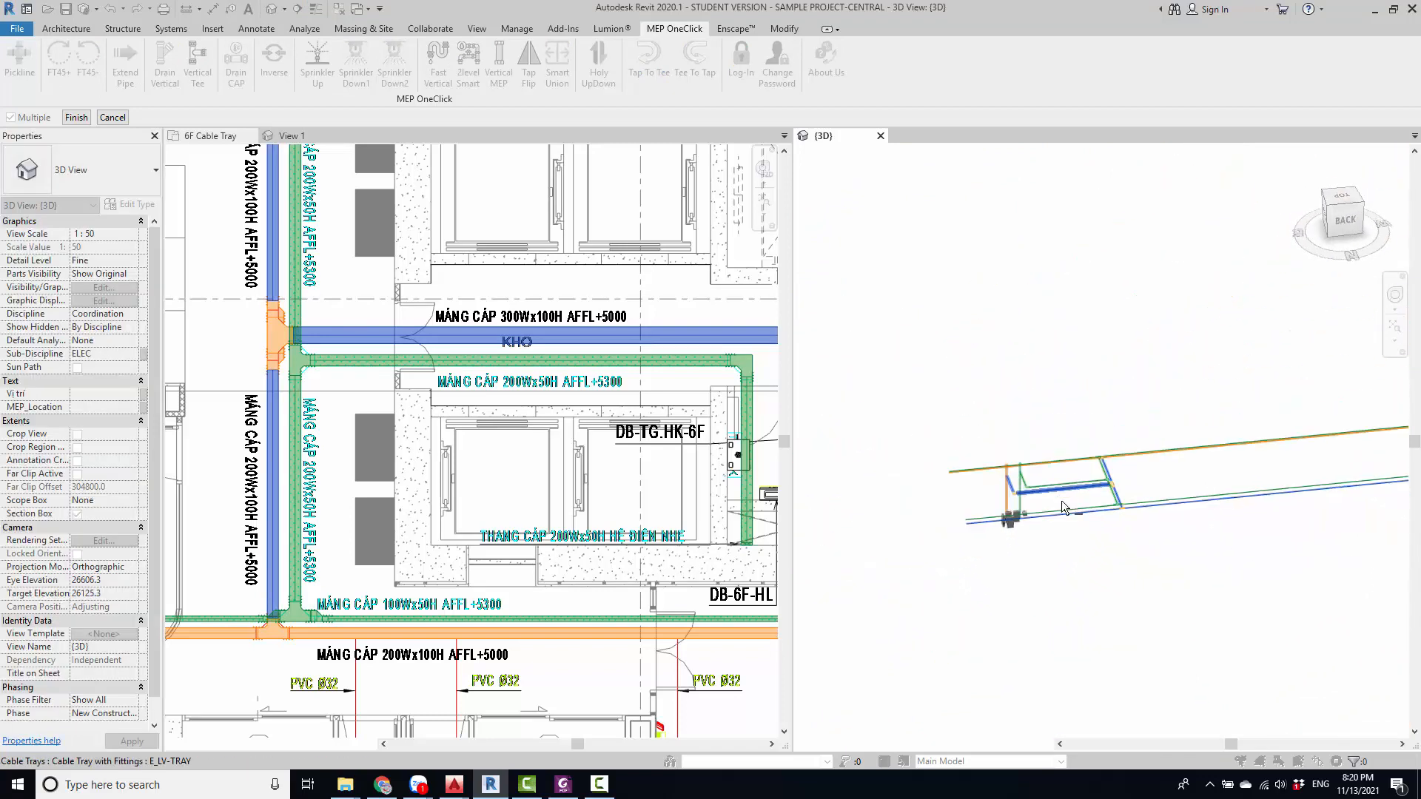
middle_drag(1332, 494, 1084, 501)
scroll(1084, 501, down, 2)
scroll(1148, 387, up, 8)
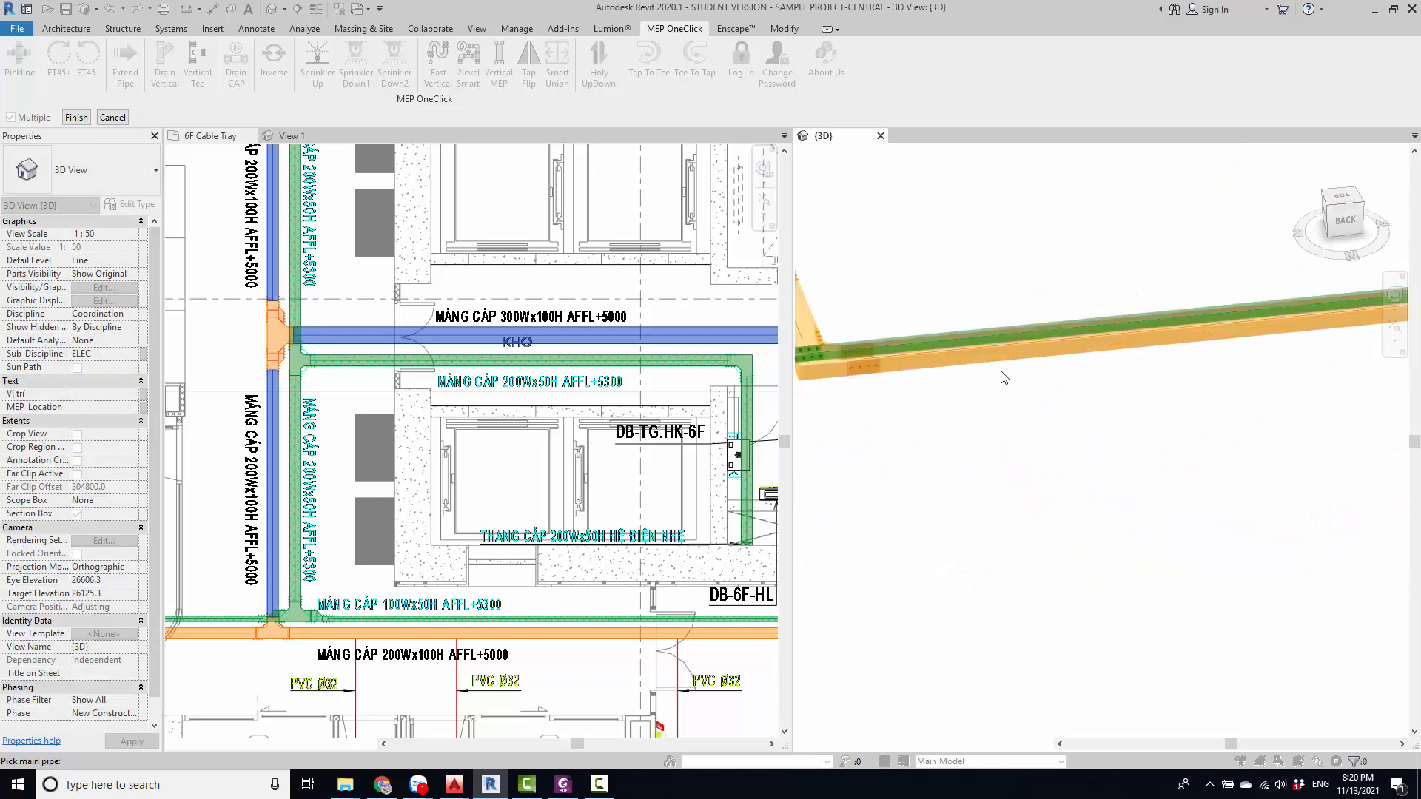
scroll(965, 402, down, 3)
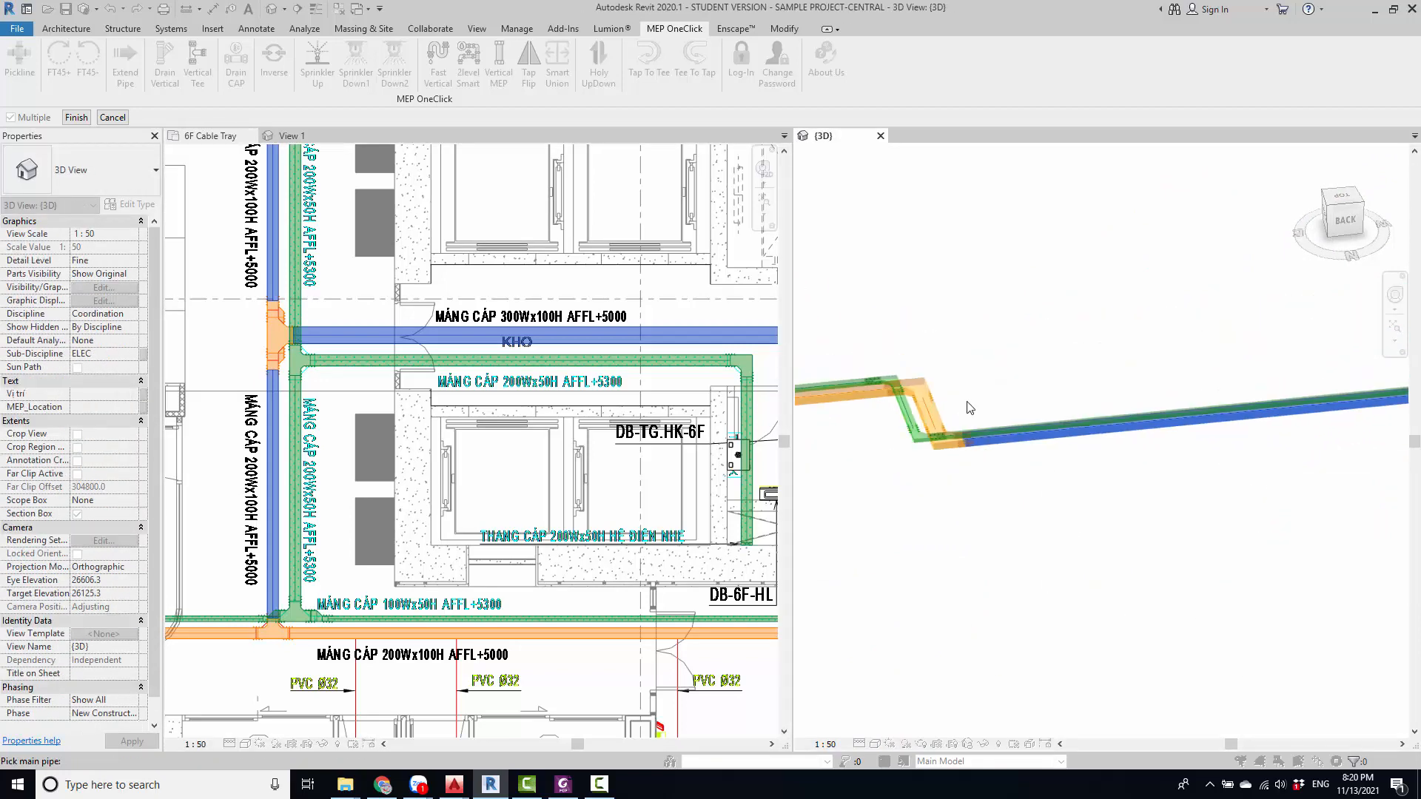
click(839, 402)
middle_drag(818, 465, 1332, 445)
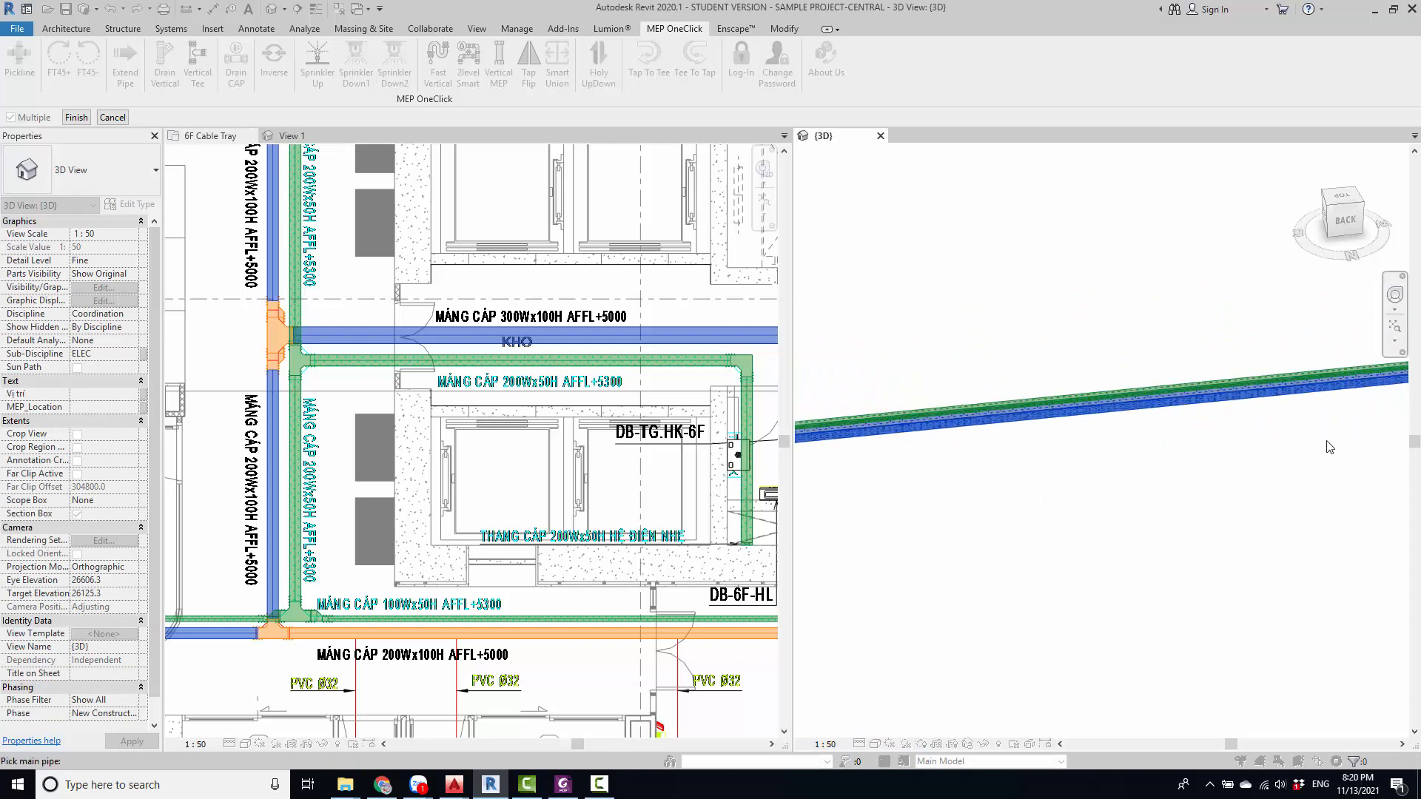
- Add the remaining LV corridor tray next to the tee and divide all picked LV trays with unions
scroll(859, 489, down, 3)
middle_drag(859, 489, 1380, 468)
scroll(907, 464, up, 3)
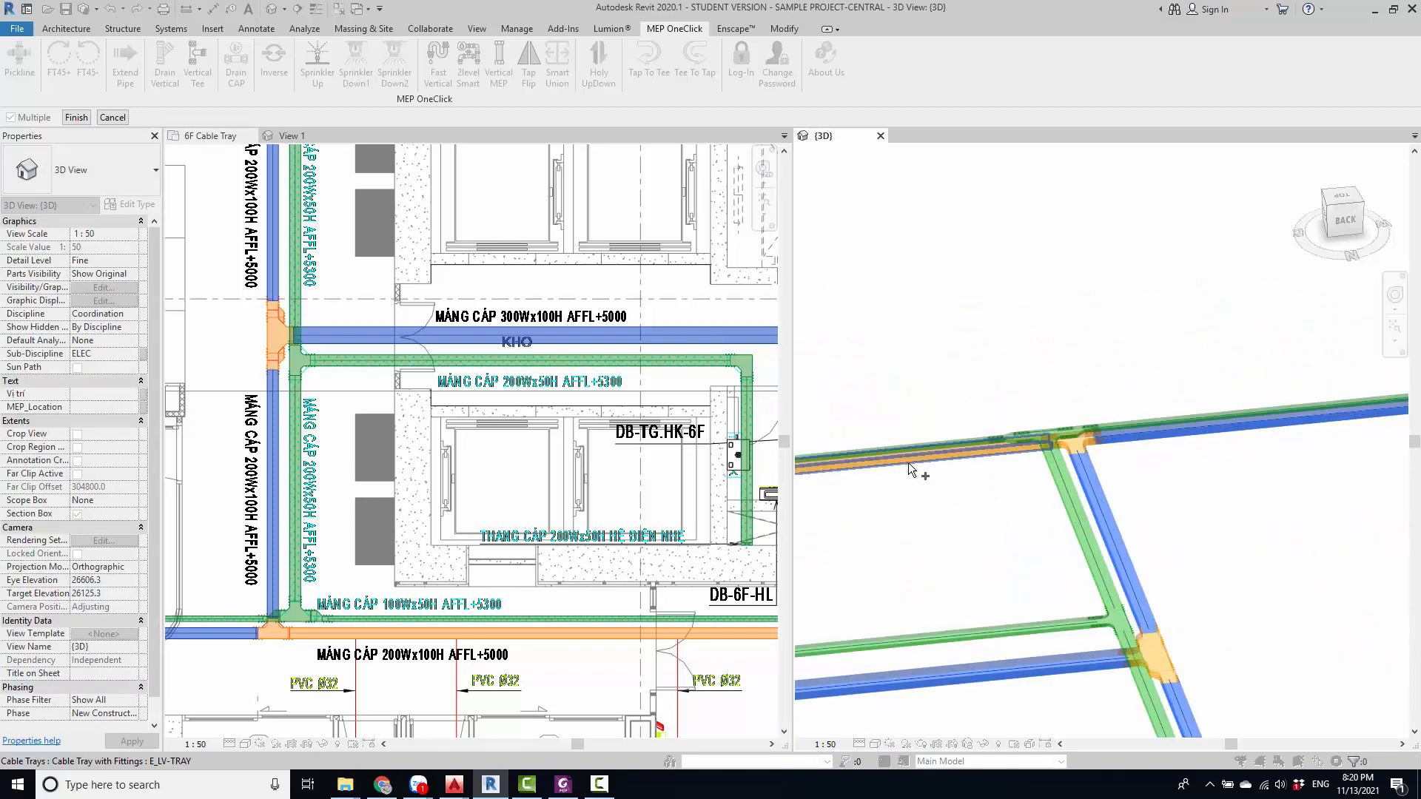
click(908, 464)
scroll(908, 463, down, 3)
middle_drag(814, 510, 1125, 476)
scroll(1291, 474, up, 4)
scroll(1286, 477, down, 3)
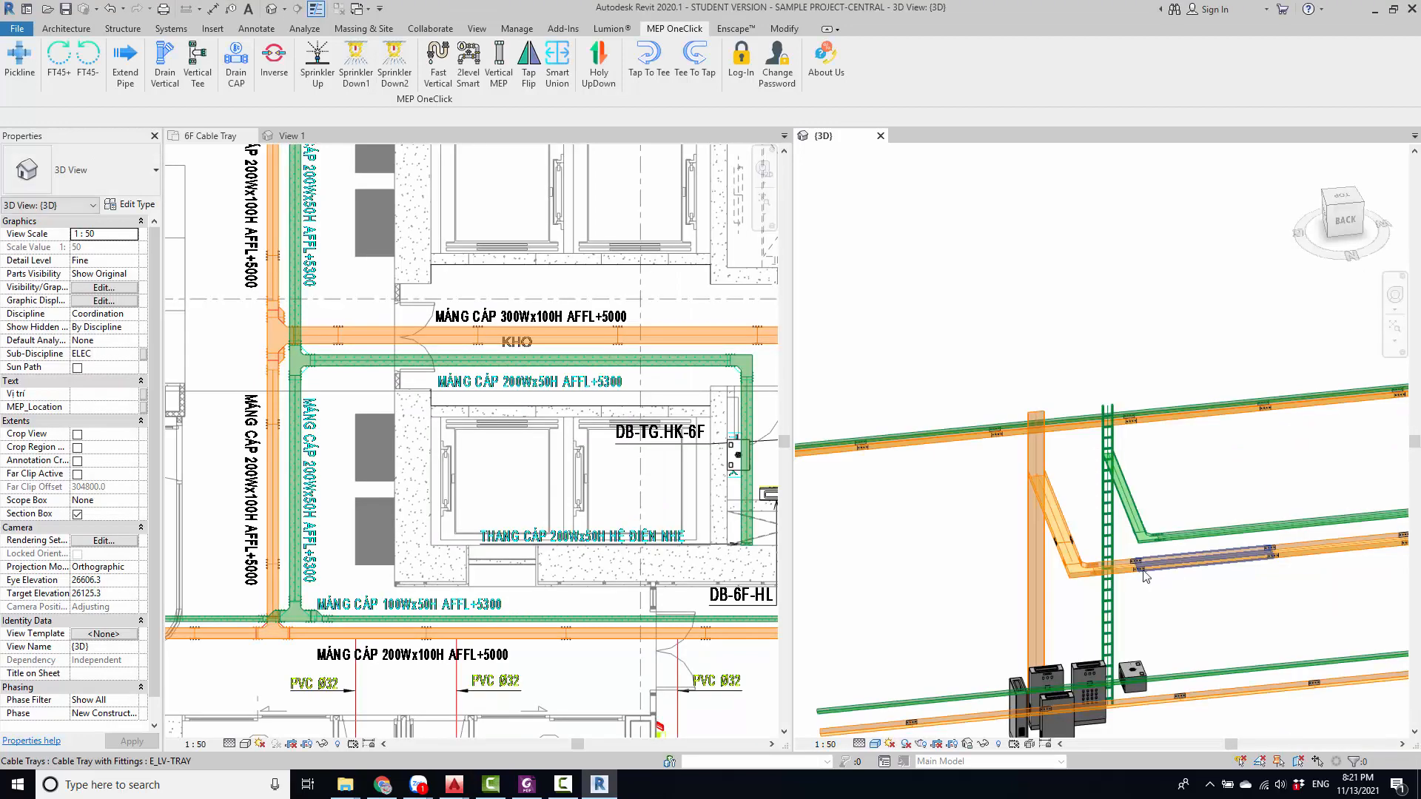
- Examine the unions along the LV trays near the vertical shaft trays and corridor junctions in the 3D view
scroll(1144, 576, up, 4)
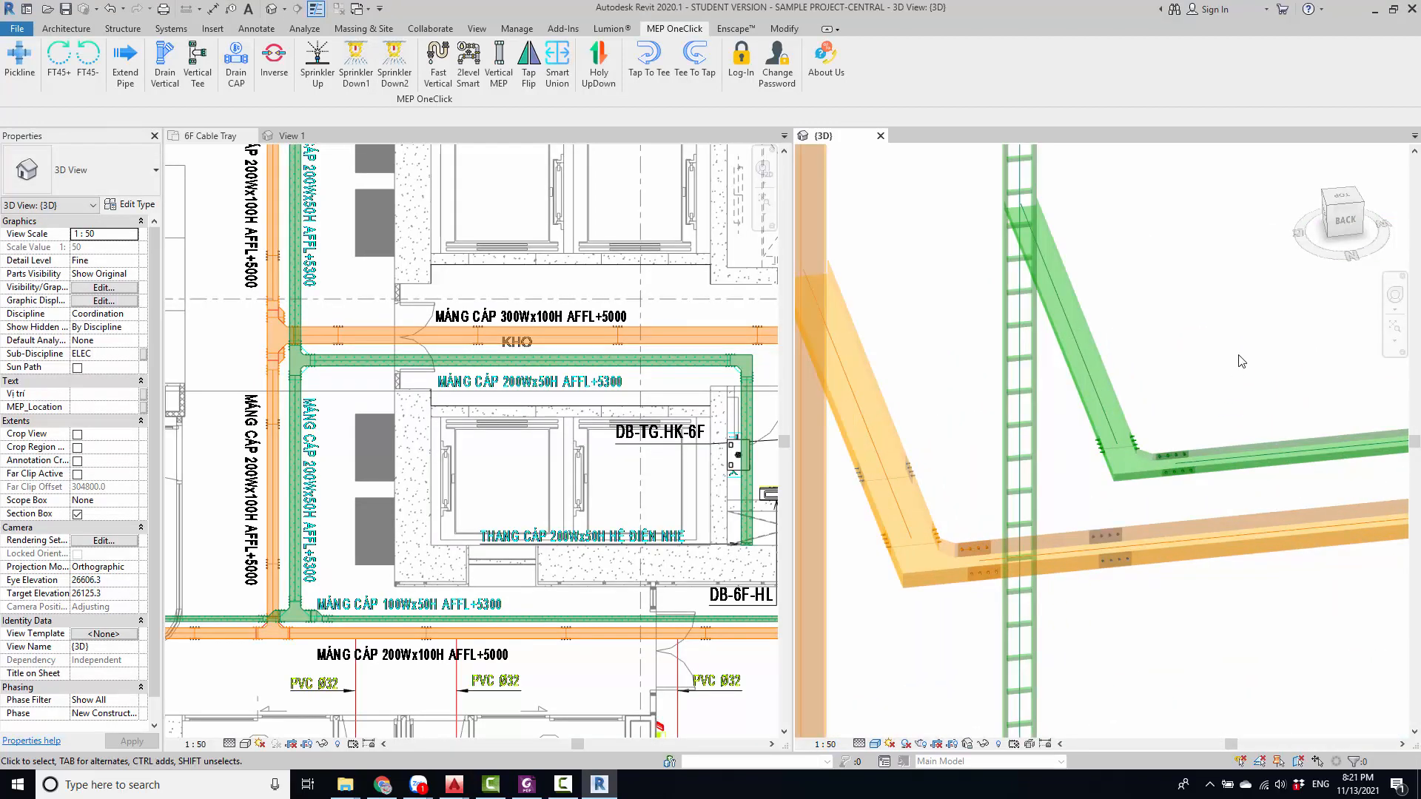
scroll(1004, 544, down, 7)
shift+middle_drag(1167, 586, 1244, 555)
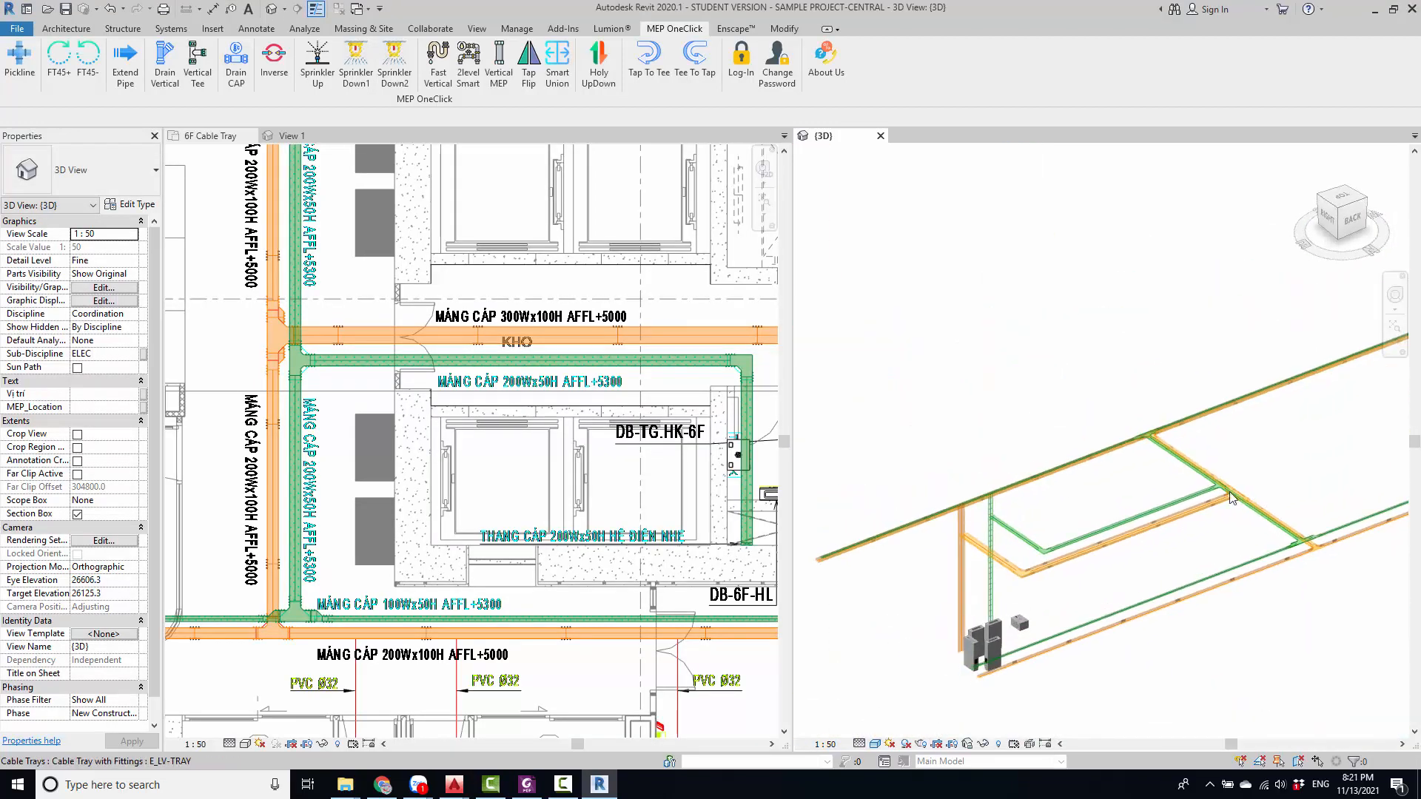
scroll(1229, 492, up, 4)
mouse_move(1011, 554)
shift+middle_down()
mouse_move(1130, 518)
mouse_move(1022, 554)
shift+middle_up()
scroll(1022, 553, down, 5)
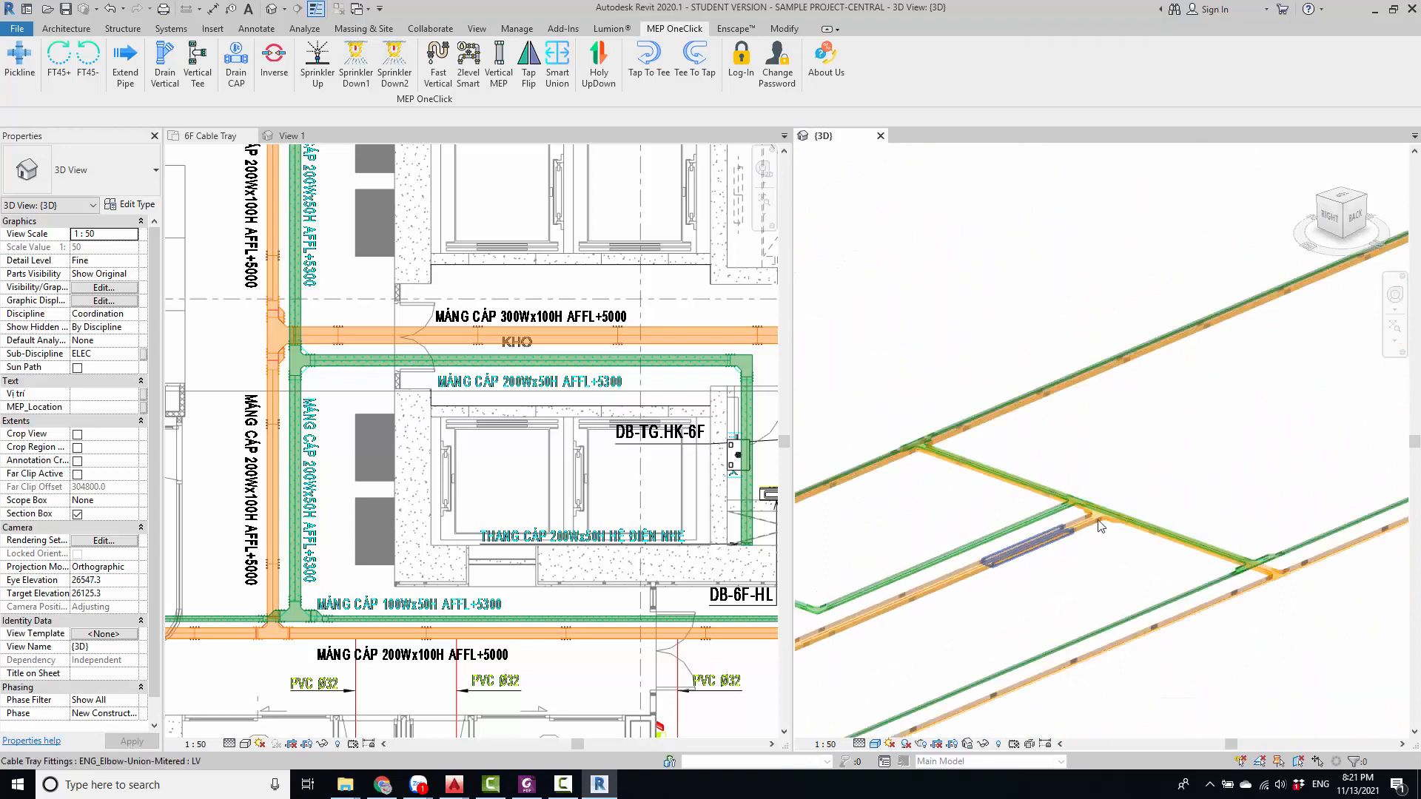
scroll(1077, 534, up, 5)
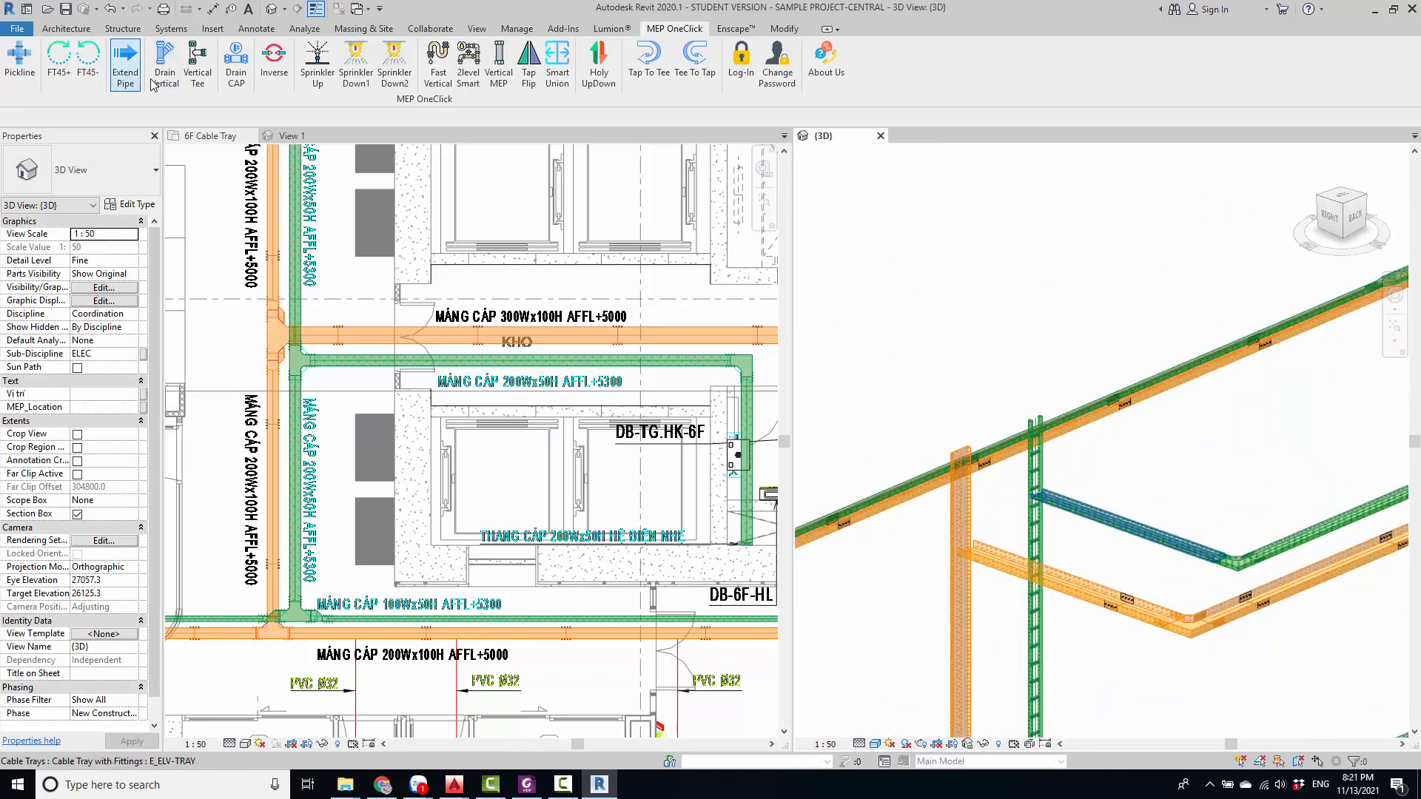
- Run Smart Union with 100 mm distance to fittings and 2500 mm cut length, picking the green light-current branch and connecting trays
click(558, 59)
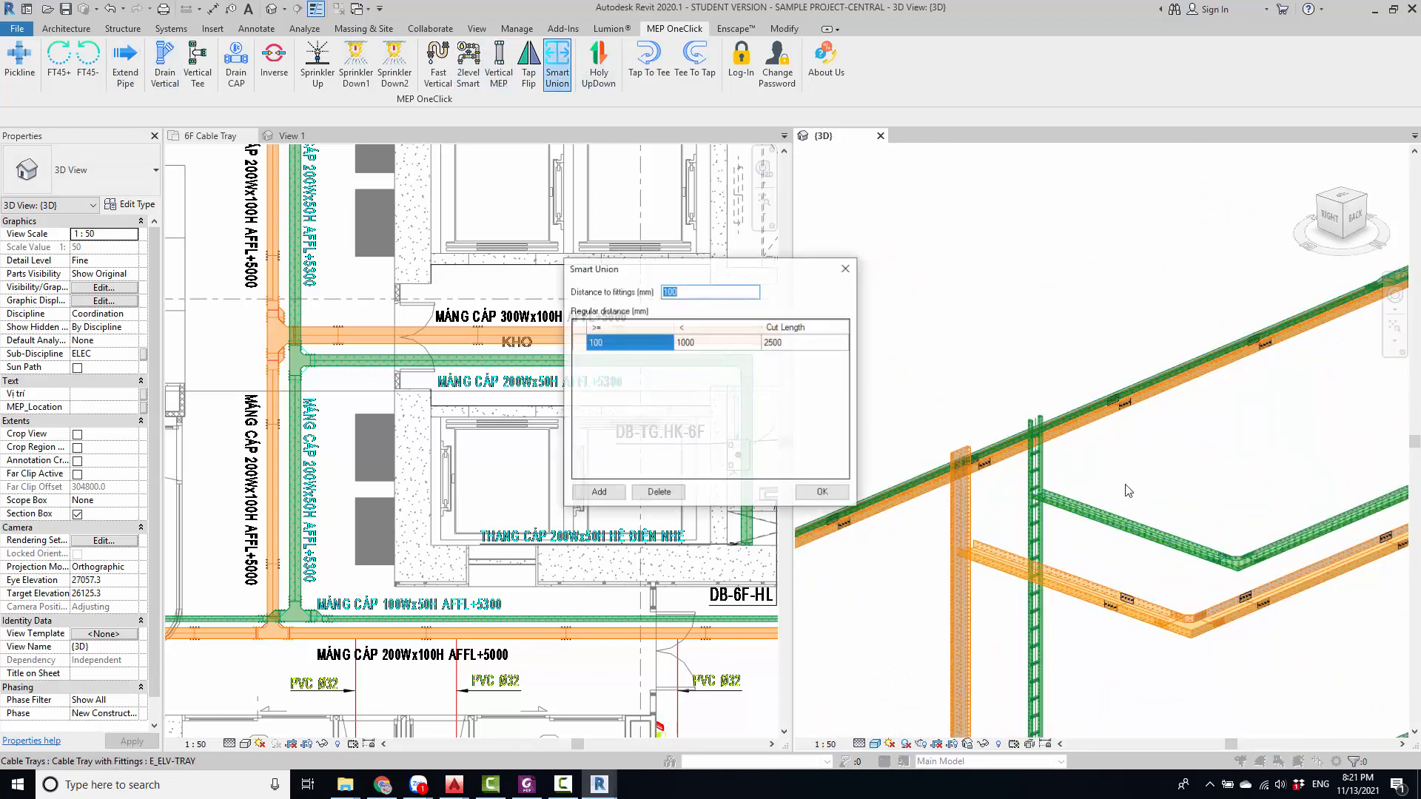
click(807, 495)
click(1140, 541)
scroll(1058, 522, up, 4)
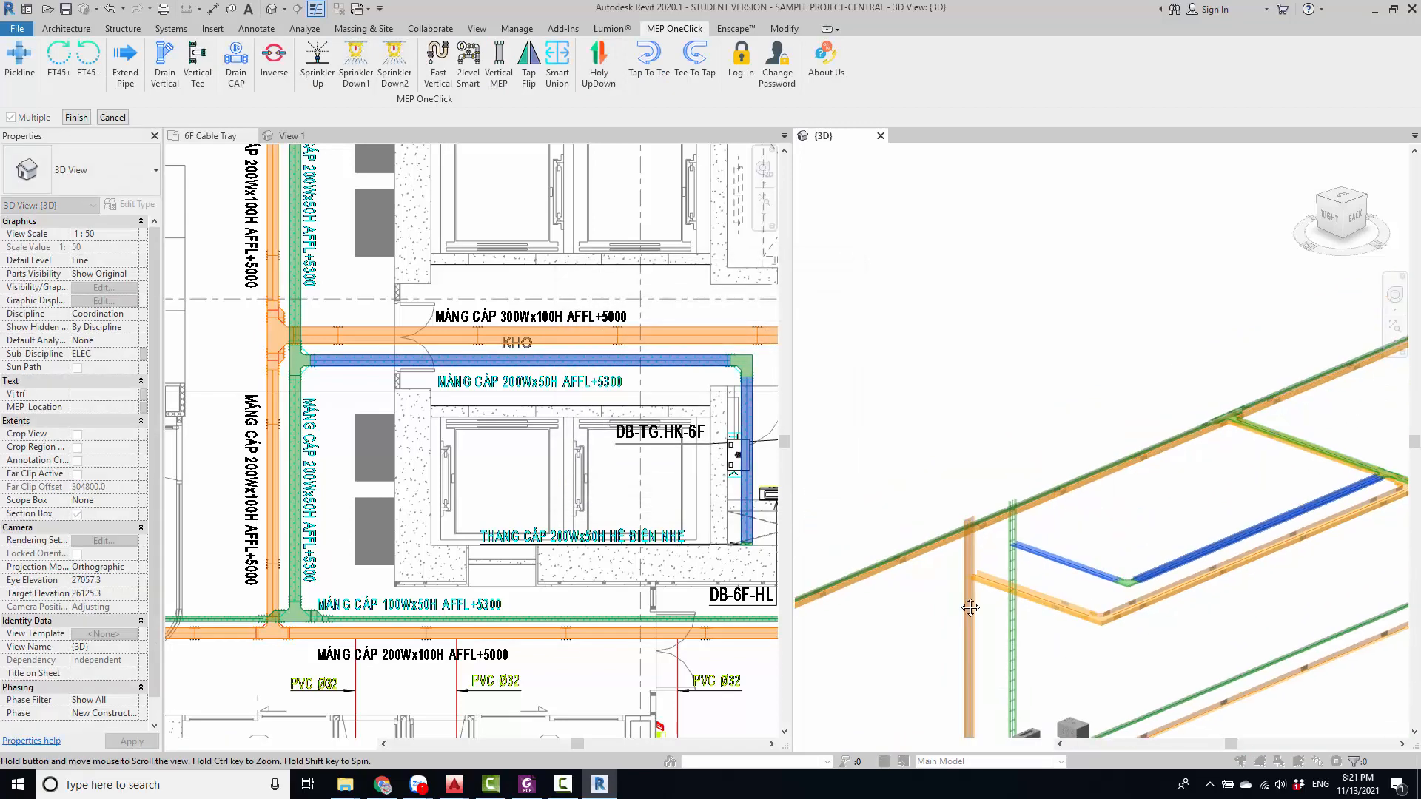
click(1049, 524)
click(1316, 620)
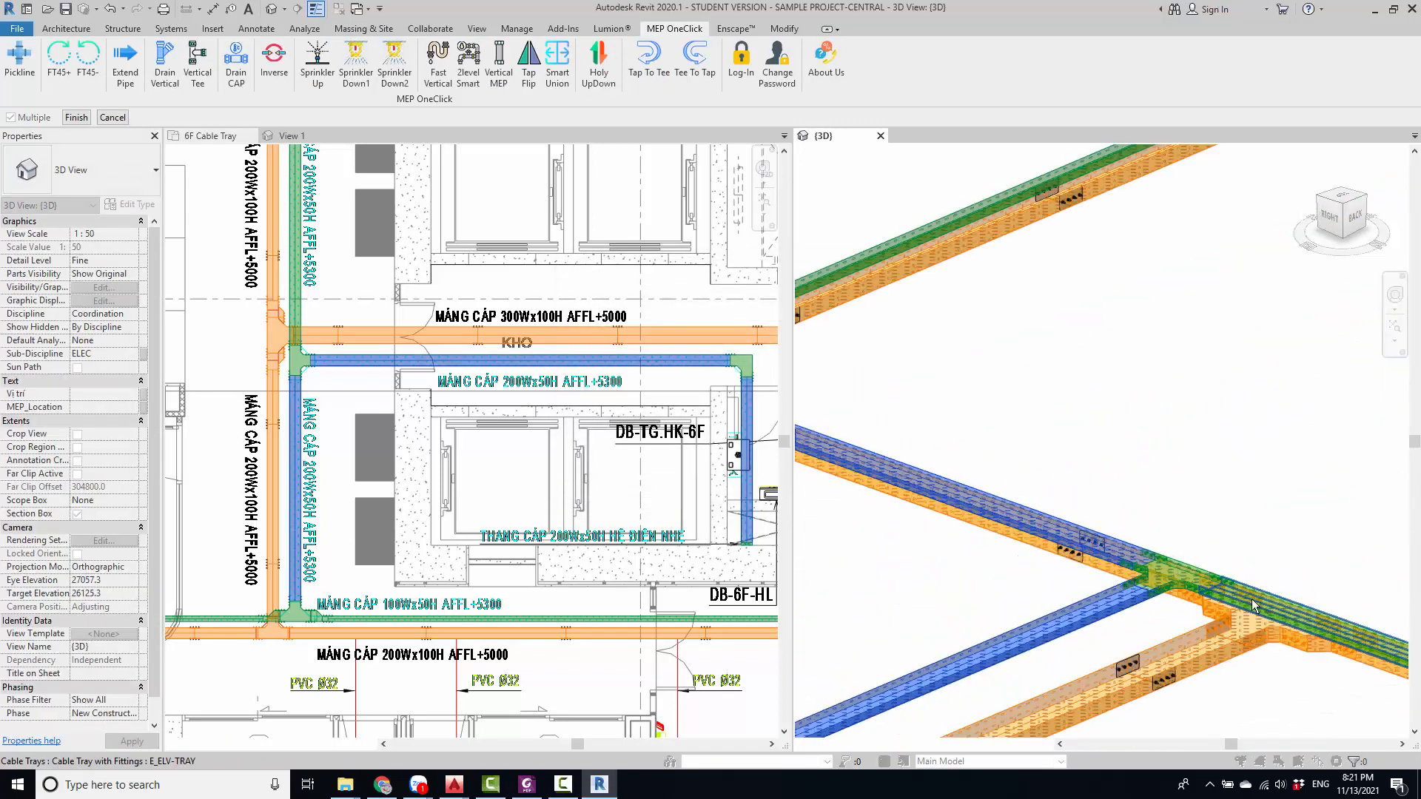
- Add the light-current trays on both sides of the tees along the two long corridors to the Smart Union selection
scroll(1251, 598, down, 4)
scroll(958, 453, up, 4)
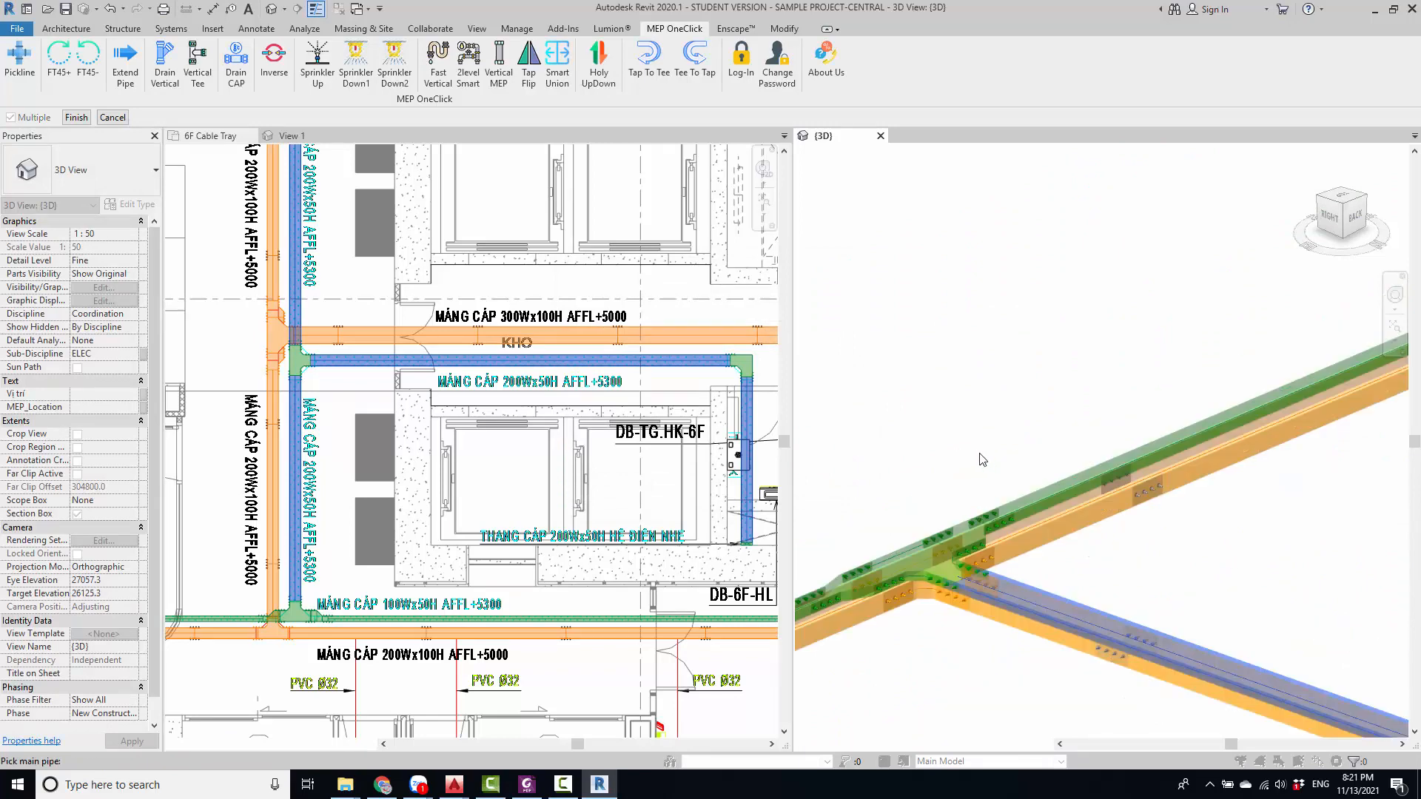
click(1054, 490)
middle_drag(914, 531, 1169, 398)
scroll(923, 517, down, 5)
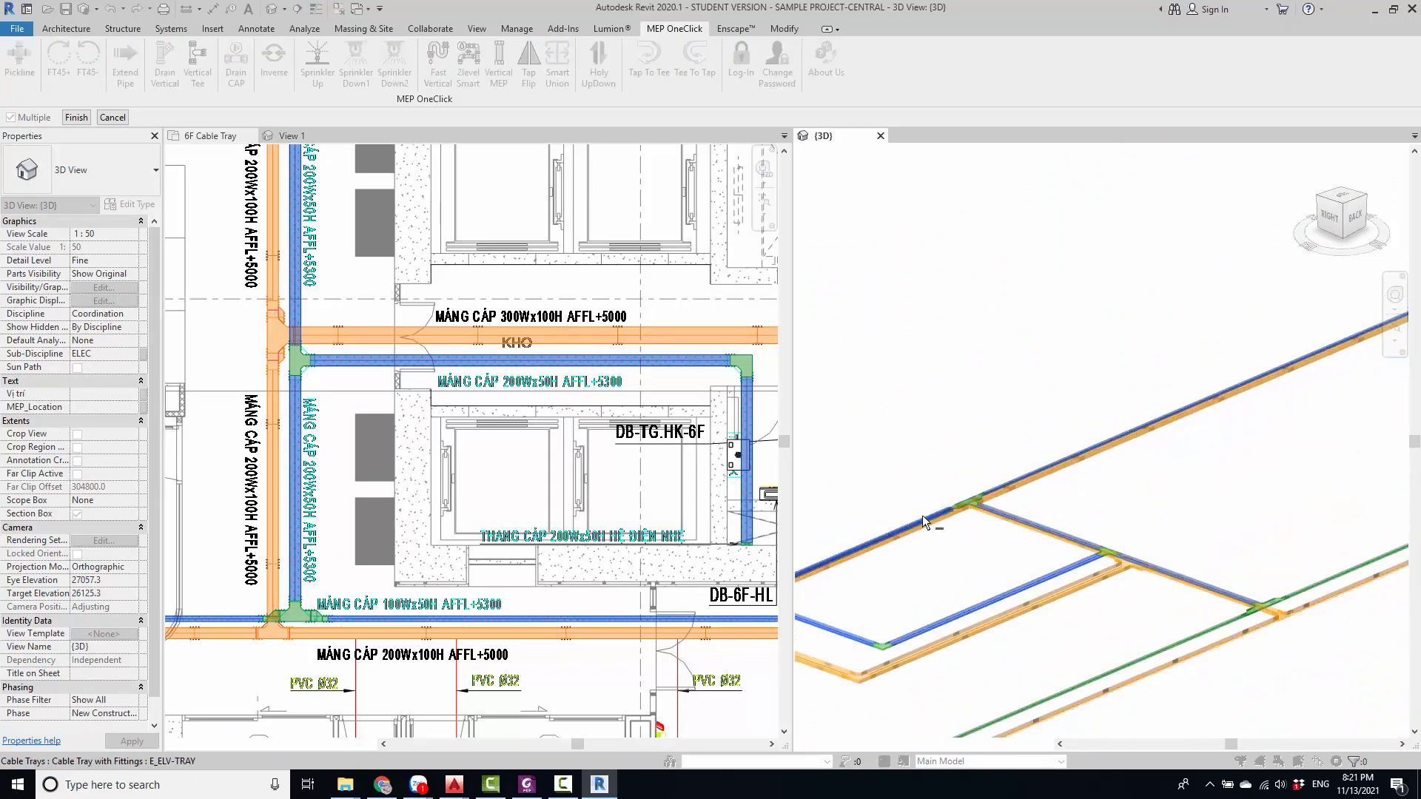
scroll(1095, 540, up, 4)
click(1097, 542)
click(861, 650)
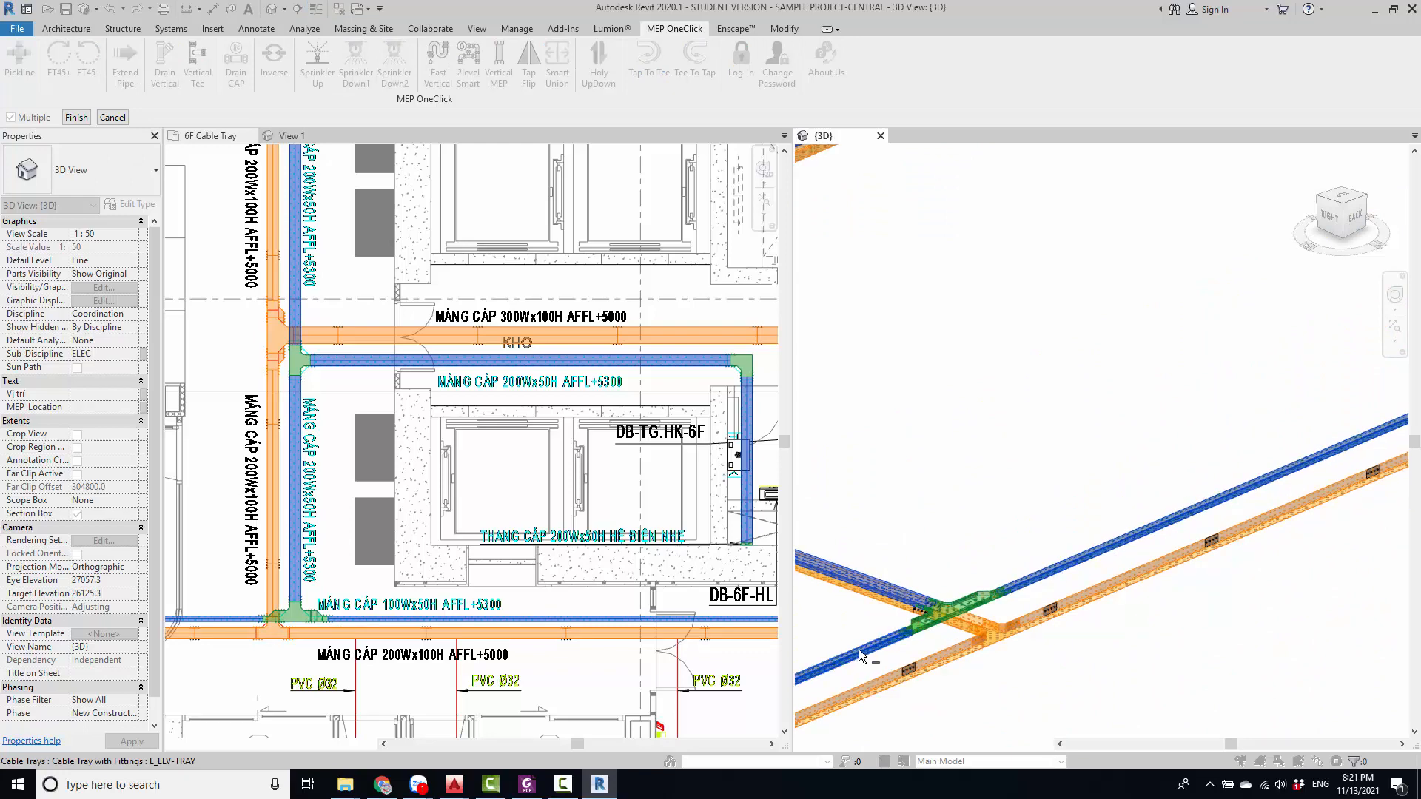
- Add the light-current trays in and beyond the corridor offset and divide all picked trays with unions
scroll(860, 650, down, 5)
middle_drag(1369, 361, 1078, 530)
scroll(1007, 459, up, 6)
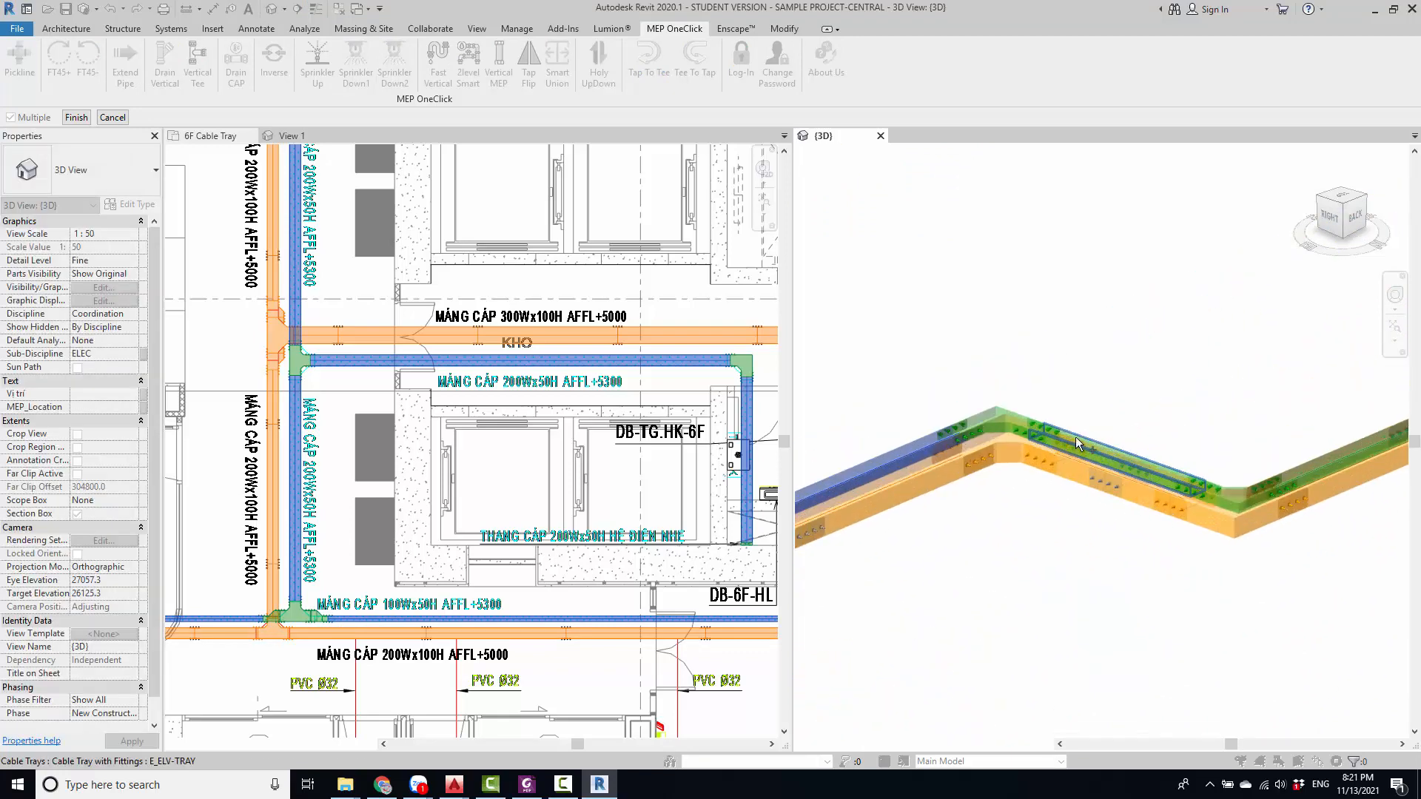
middle_drag(1184, 513, 1193, 518)
scroll(1163, 522, down, 5)
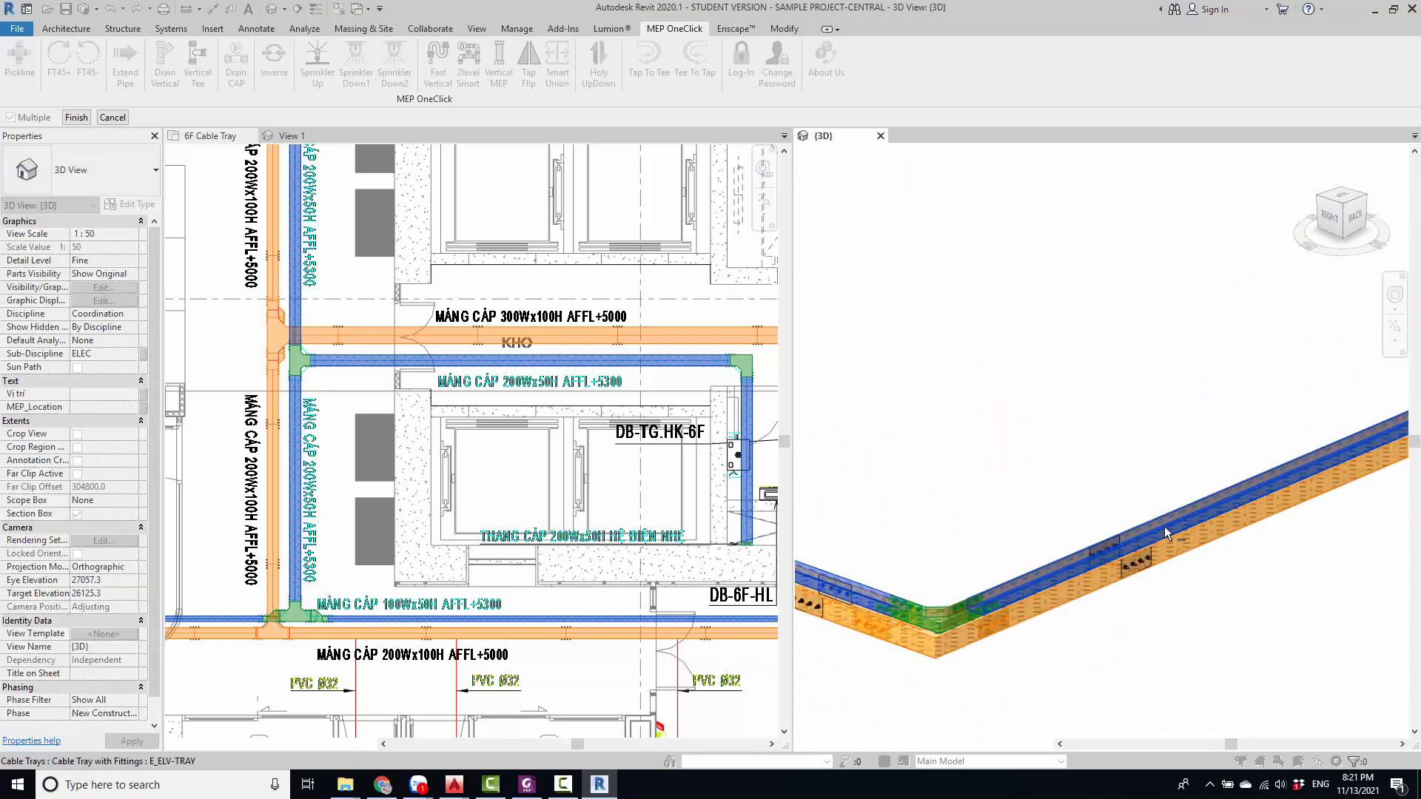
scroll(1314, 461, up, 2)
scroll(1228, 509, down, 2)
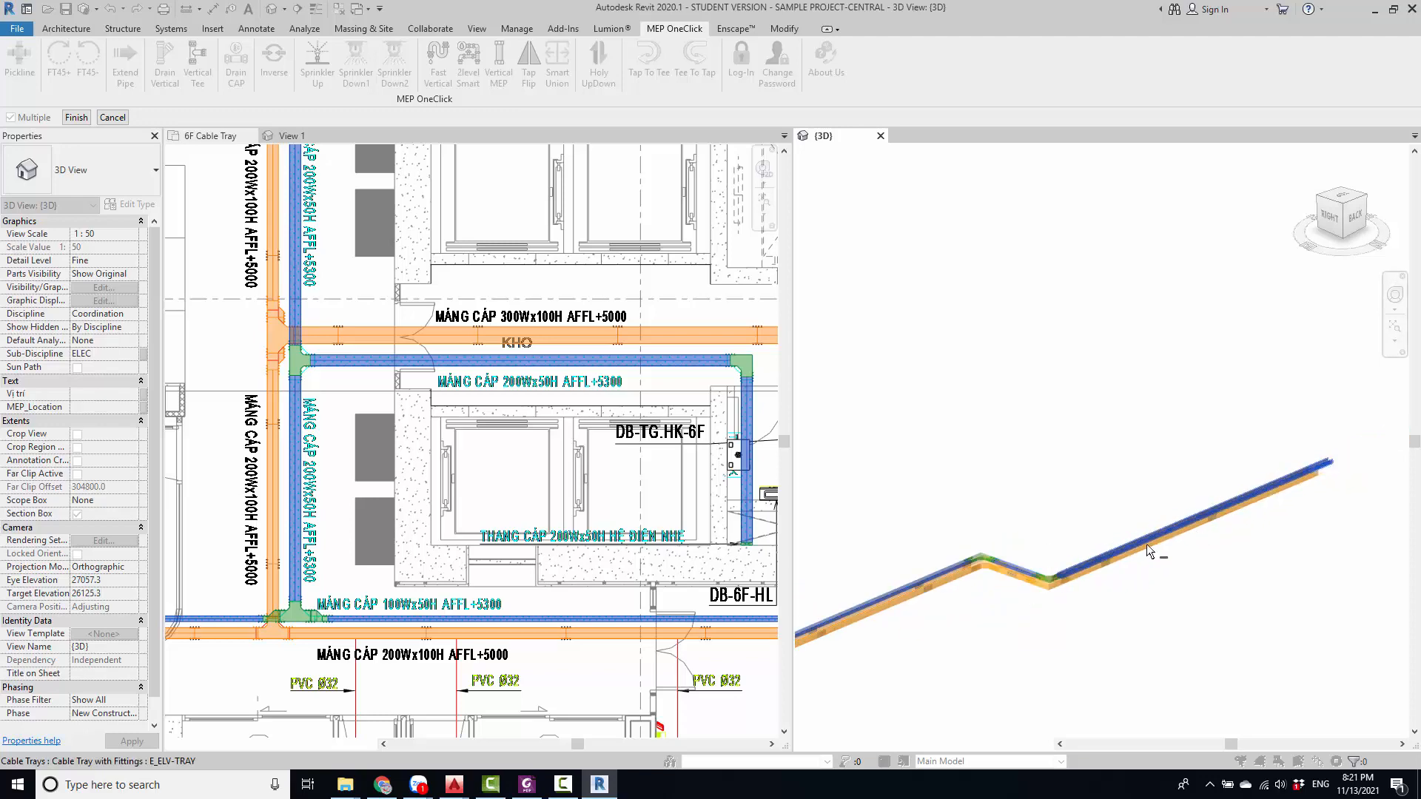
middle_drag(880, 595, 1005, 564)
scroll(1021, 569, up, 5)
scroll(1033, 575, down, 6)
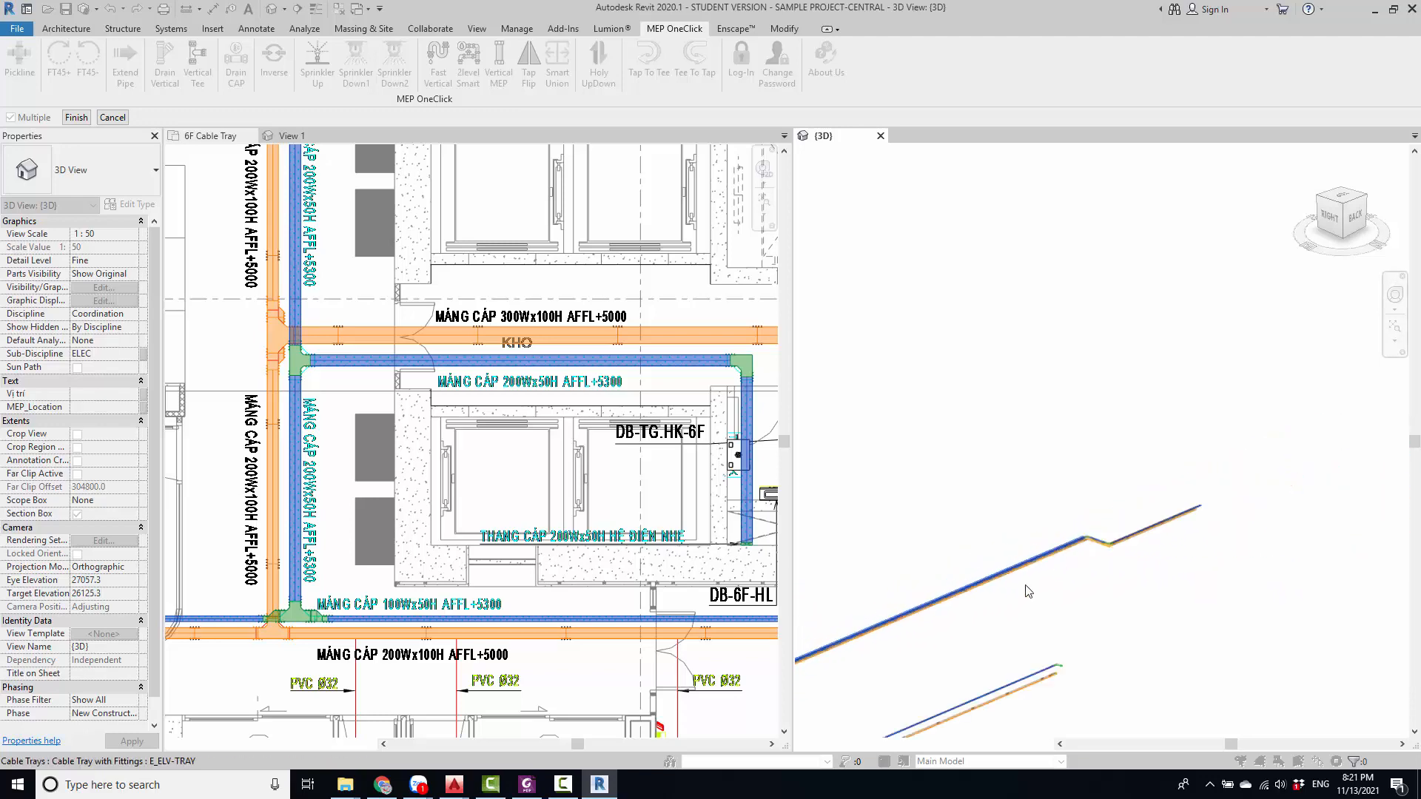
scroll(1185, 540, up, 3)
scroll(1177, 518, down, 3)
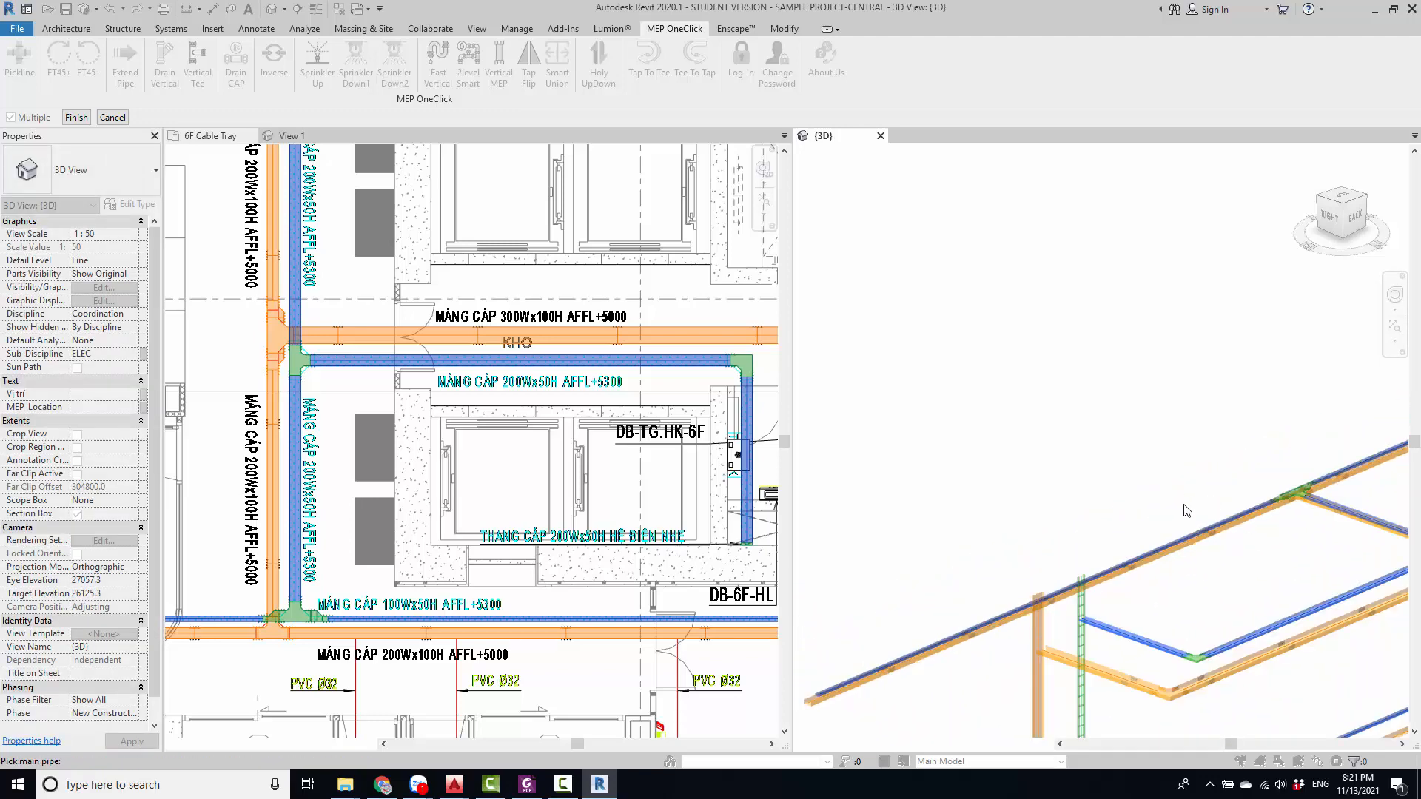
click(76, 118)
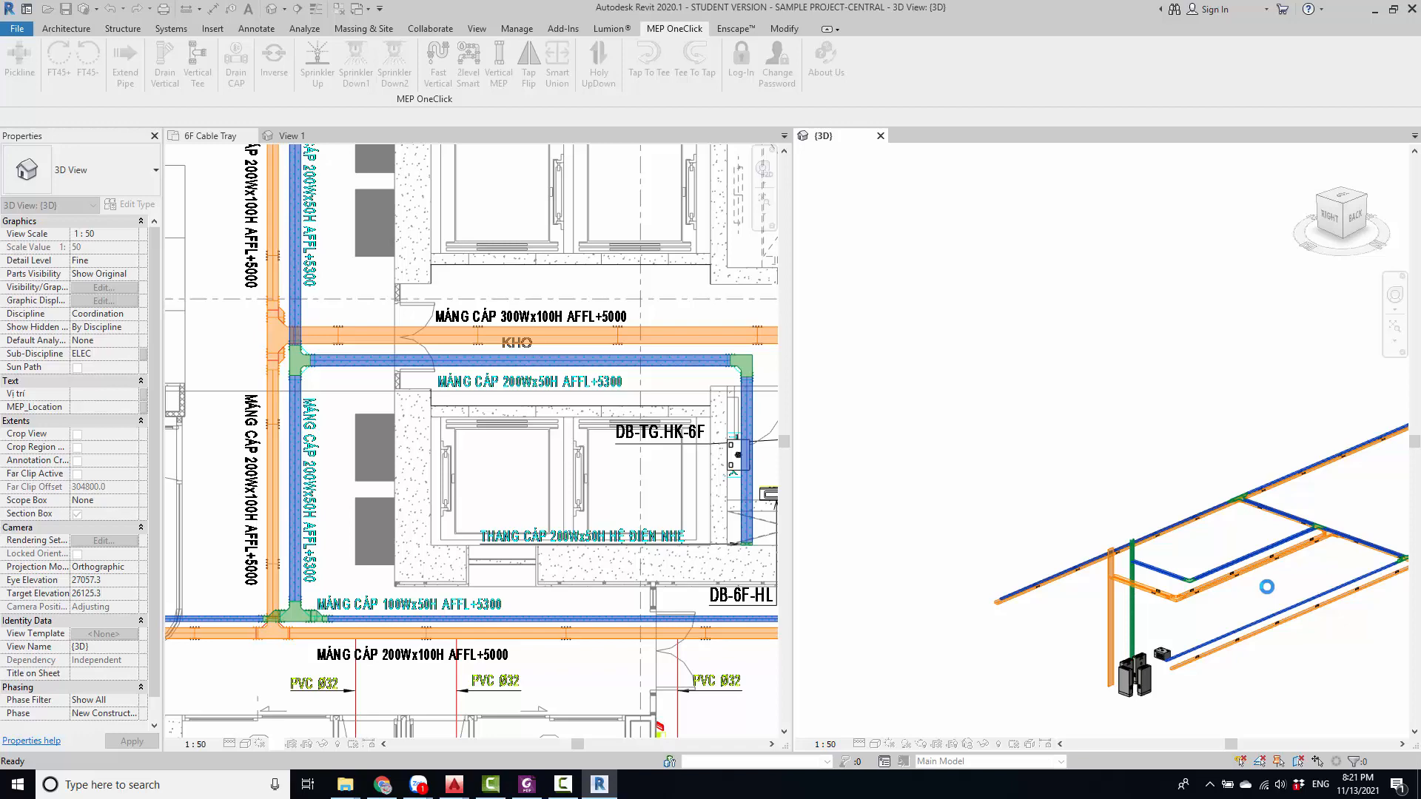
- Examine the unions along the light-current and LV trays from several angles in the 3D view
scroll(1222, 570, up, 5)
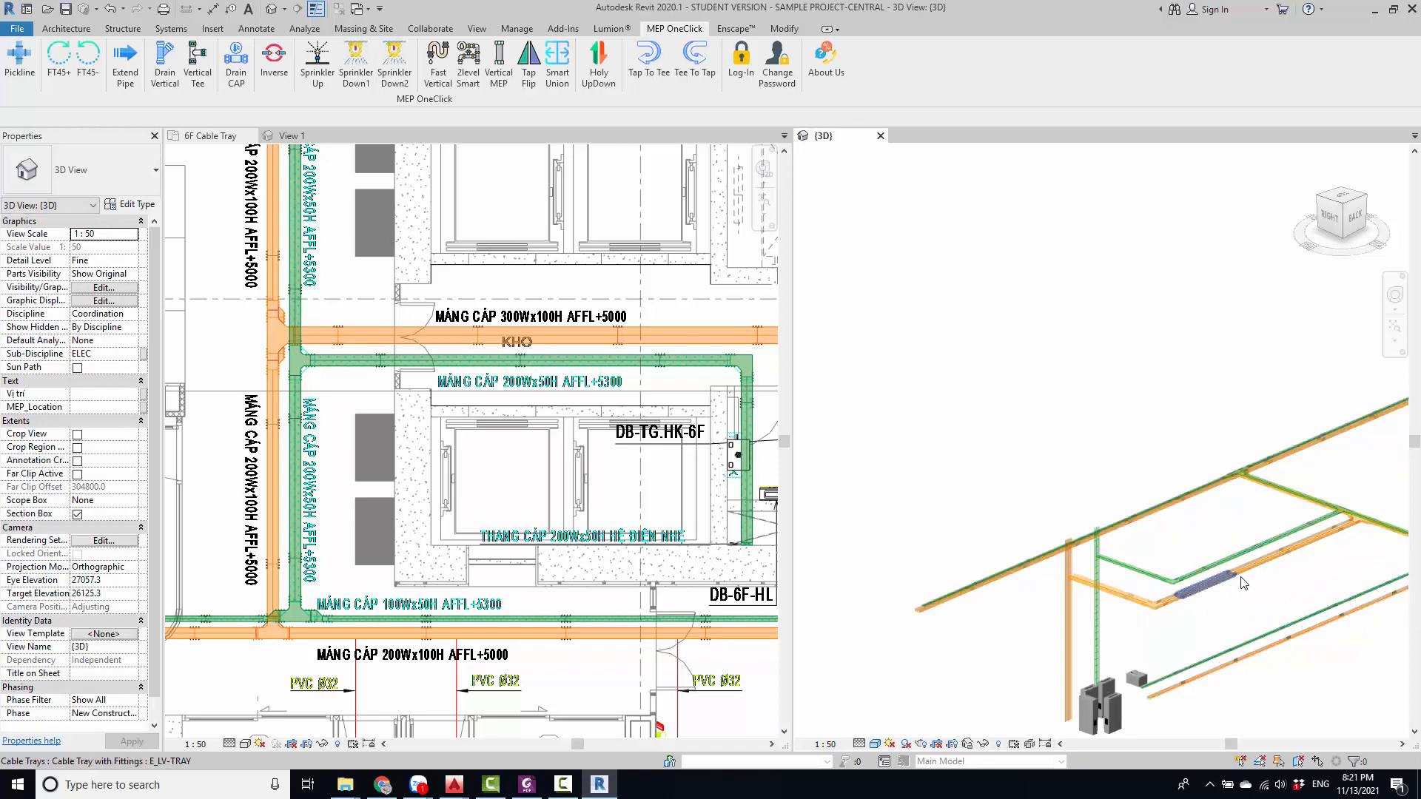
middle_drag(1072, 647, 1164, 708)
middle_drag(1235, 629, 1110, 631)
scroll(1129, 532, up, 3)
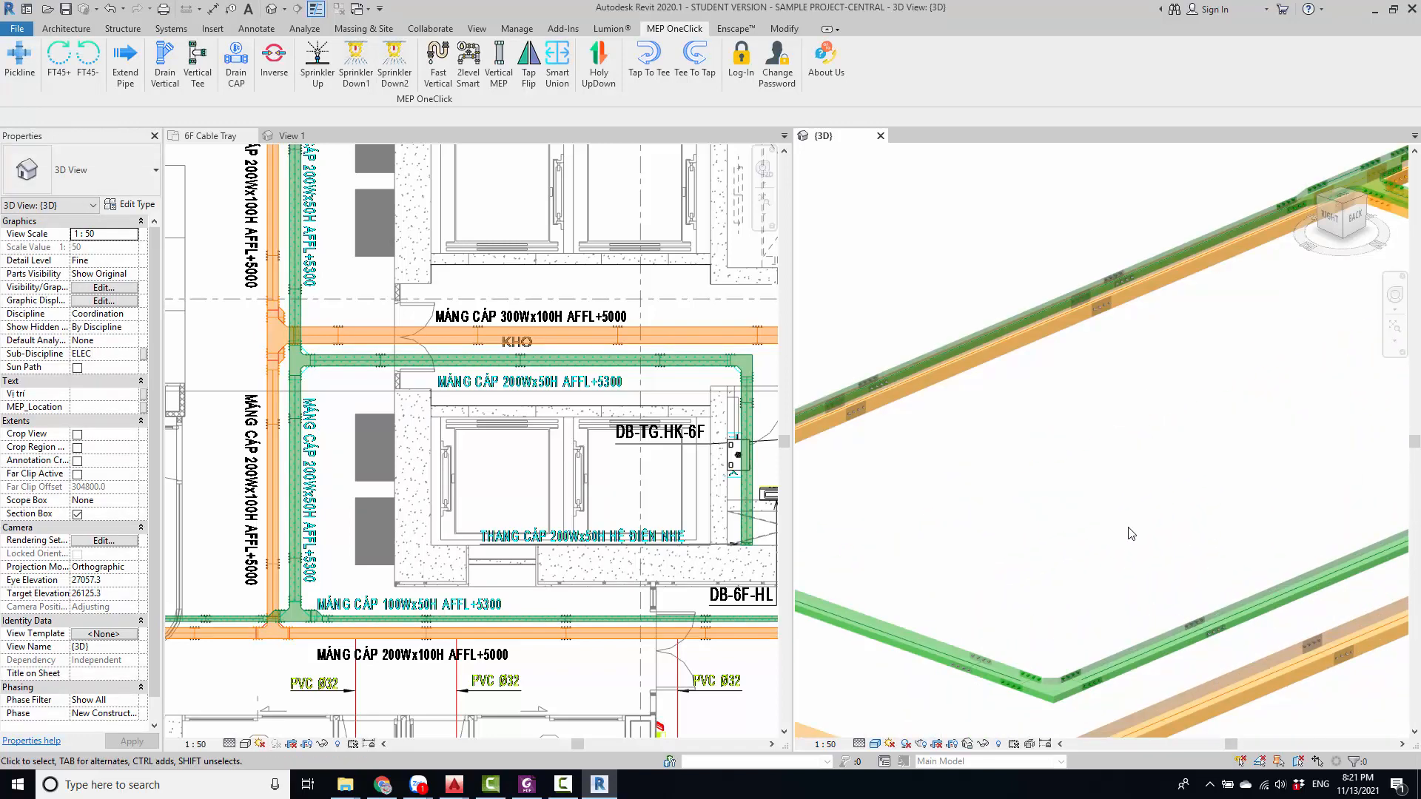
scroll(1109, 554, down, 3)
scroll(1170, 593, up, 5)
scroll(1196, 598, down, 5)
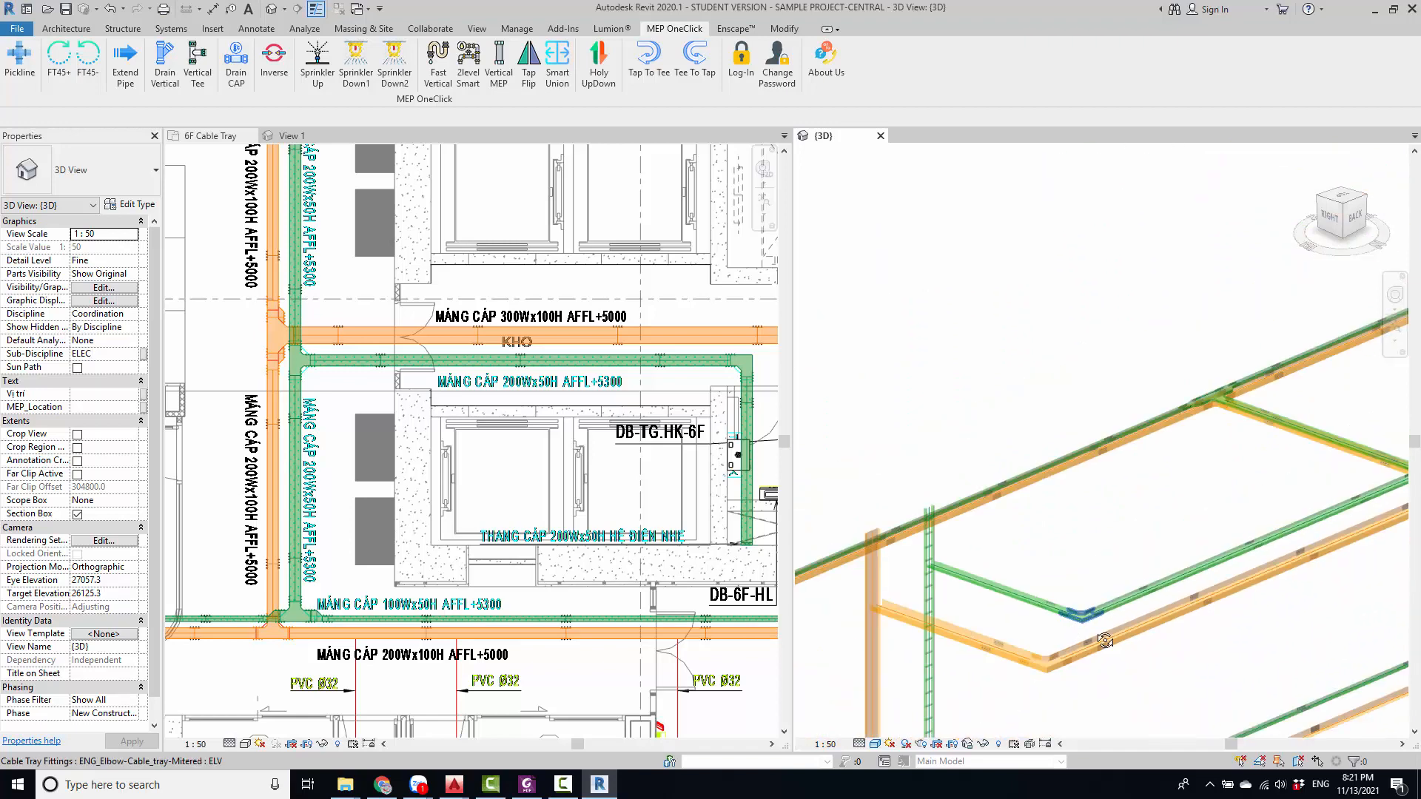
shift+middle_drag(1091, 611, 1144, 638)
scroll(568, 563, down, 6)
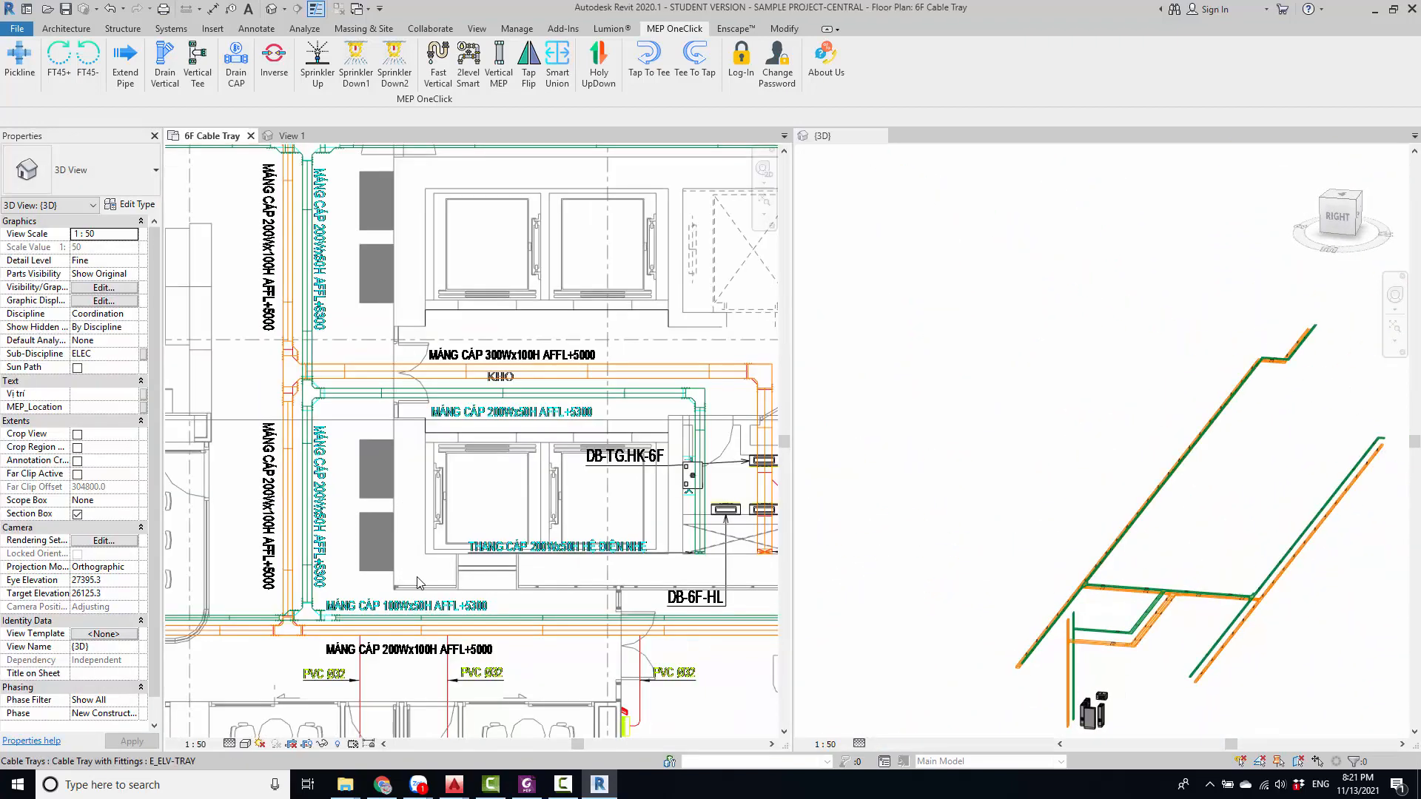
- Examine the divided tray segments in the 6F Cable Tray plan, selecting LV segments at the electrical shaft and along its branch
scroll(568, 563, up, 5)
scroll(518, 555, up, 3)
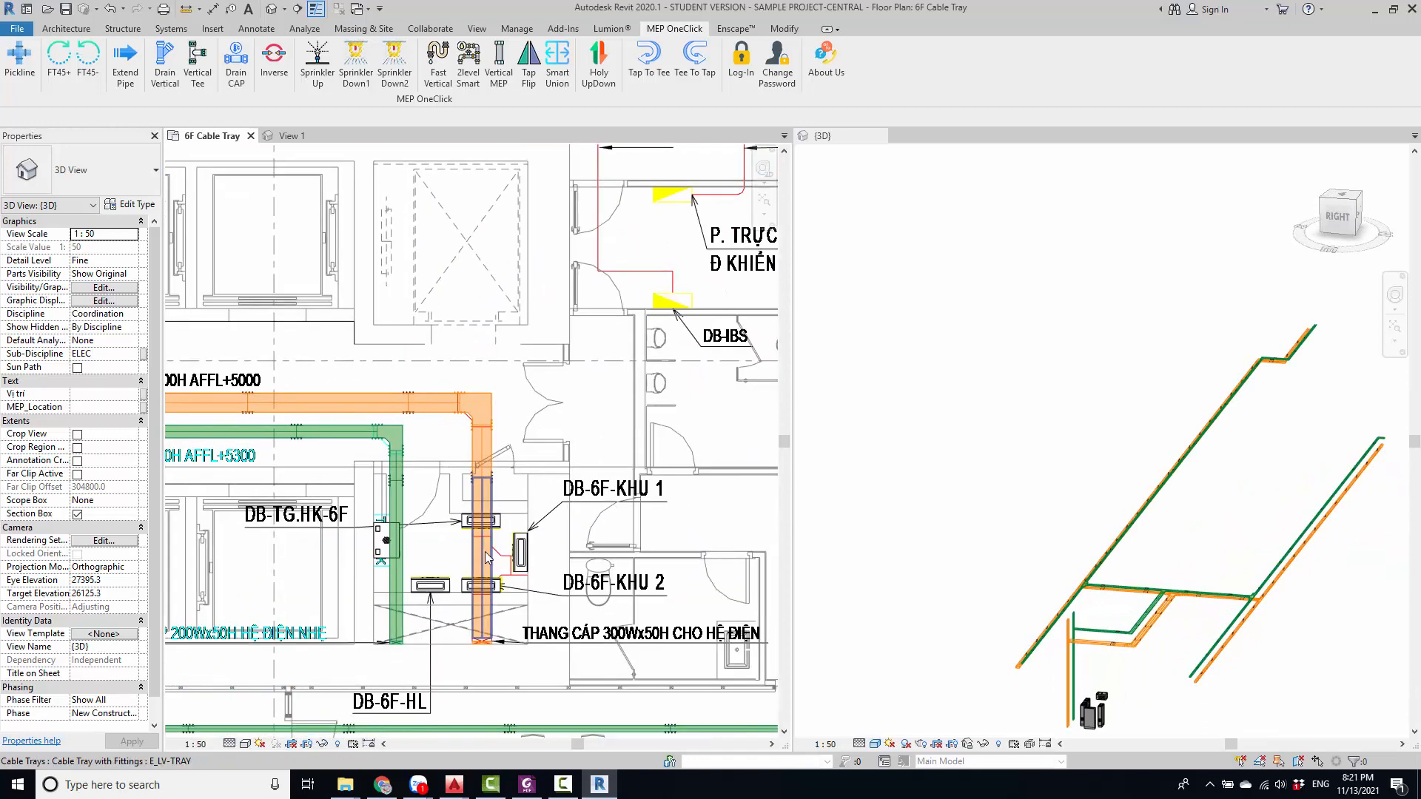
click(486, 552)
click(293, 403)
middle_drag(293, 414, 660, 434)
scroll(463, 452, down, 5)
middle_drag(613, 328, 194, 420)
scroll(604, 403, up, 2)
scroll(1204, 468, down, 4)
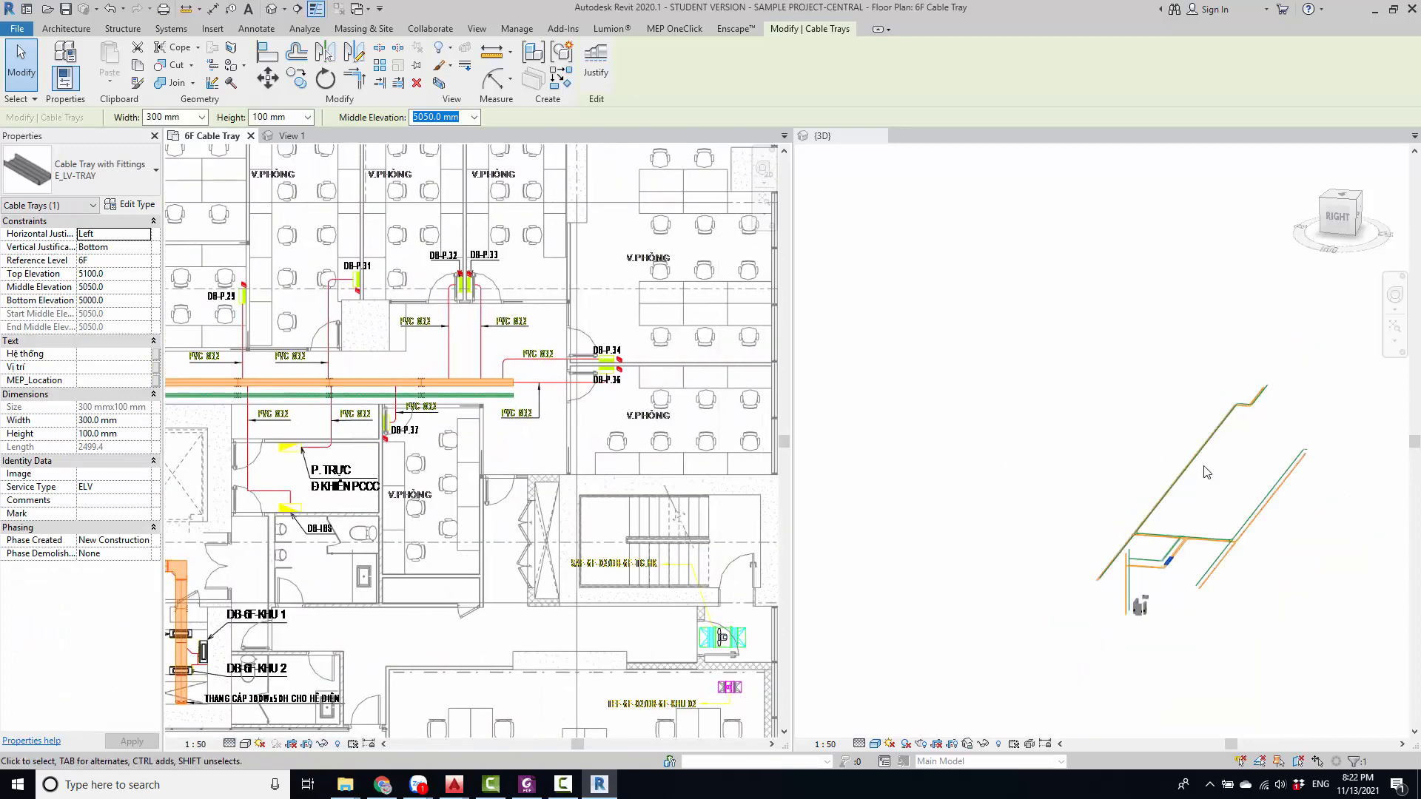
- Clear the tray selection and review the complete divided tray network from the front and left sides in the 3D view
shift+middle_drag(1182, 554, 1274, 591)
click(1229, 592)
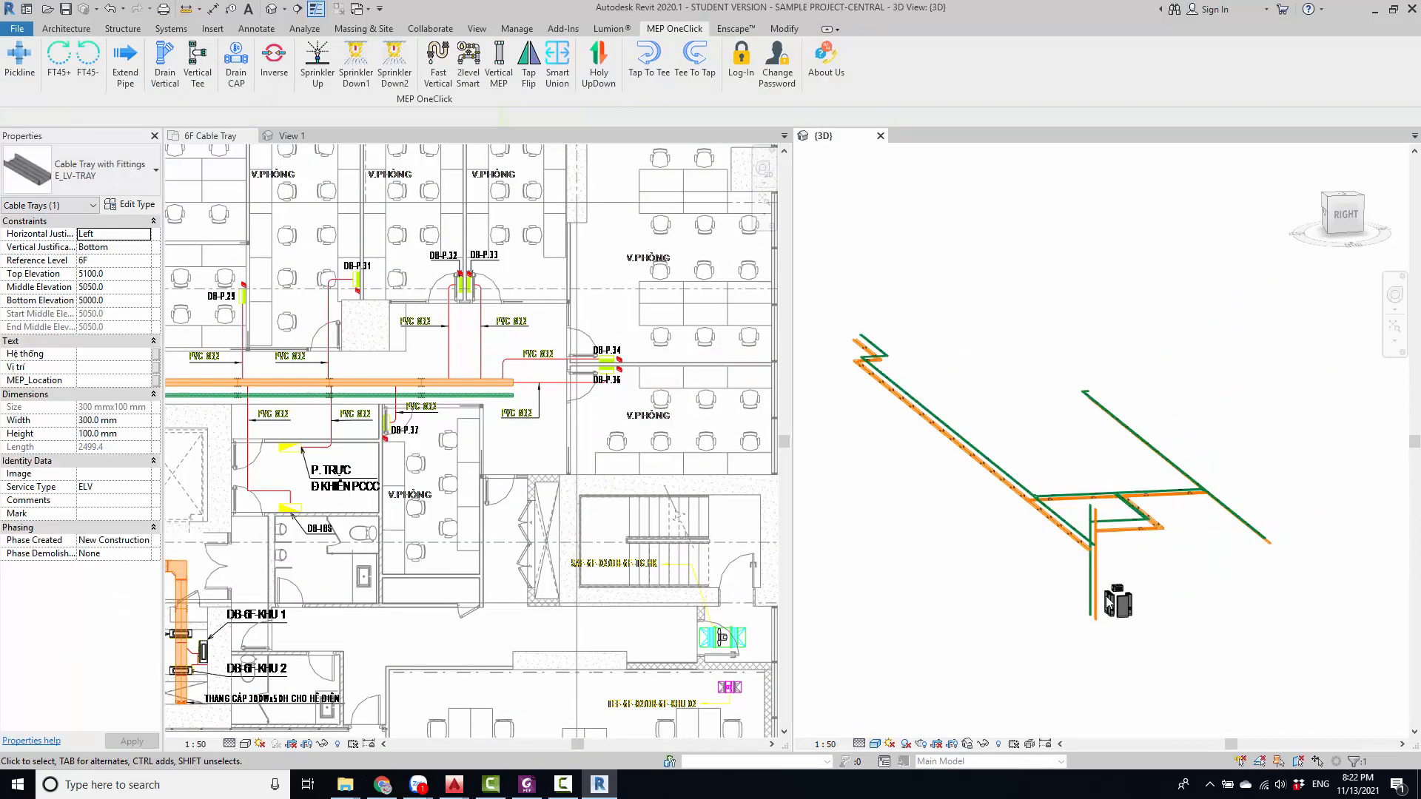
scroll(1077, 581, up, 4)
shift+middle_drag(1068, 596, 1209, 552)
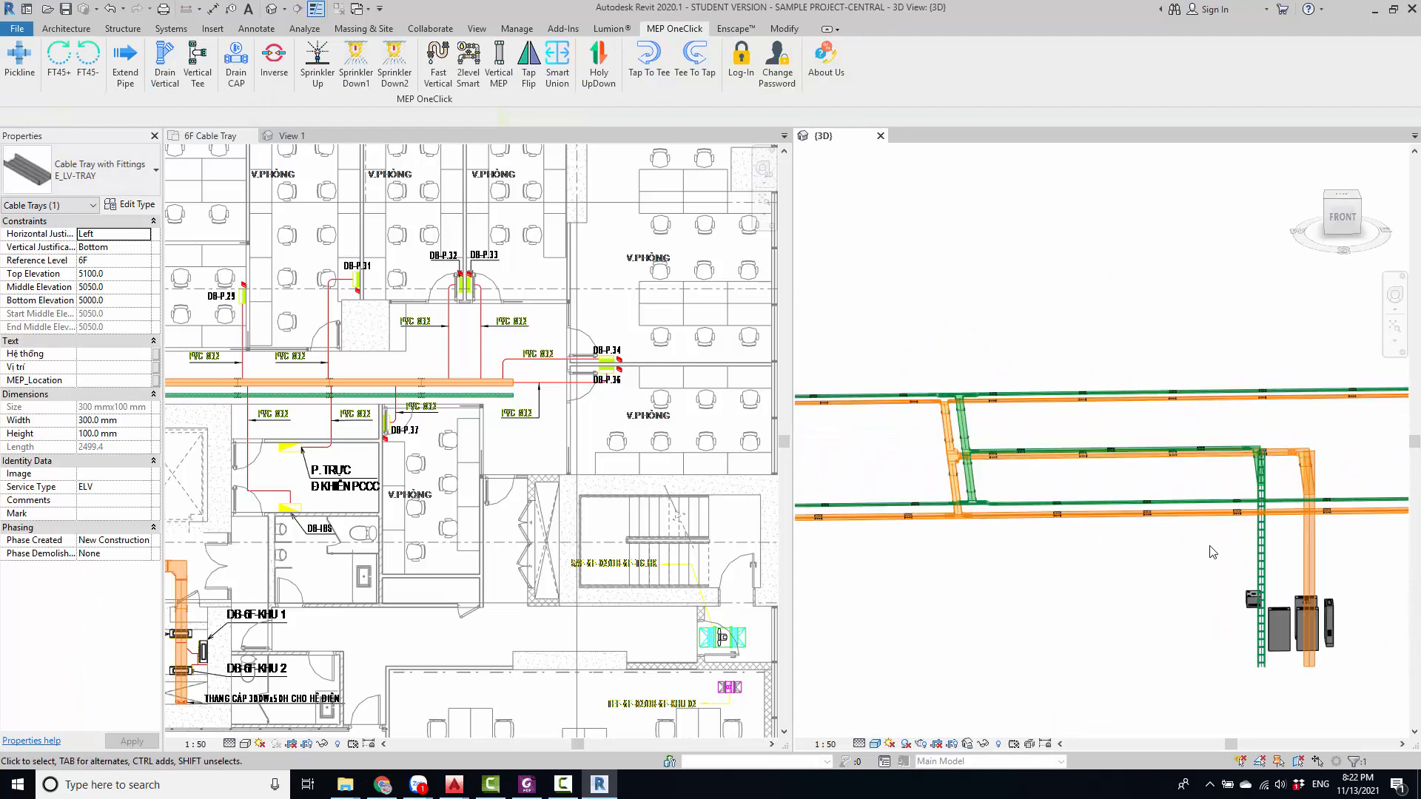
shift+middle_drag(1139, 499, 1102, 528)
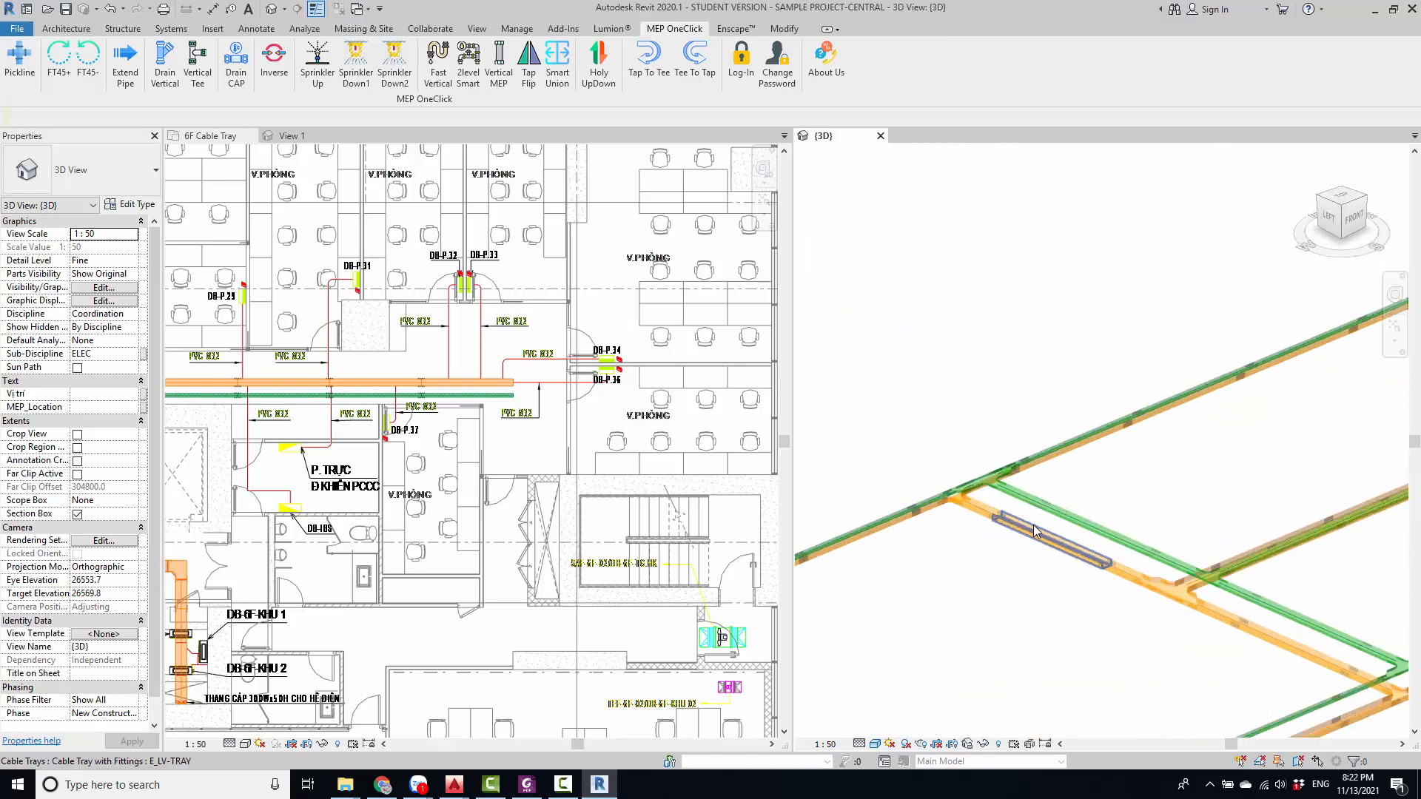
scroll(1056, 473, up, 3)
scroll(1179, 462, down, 3)
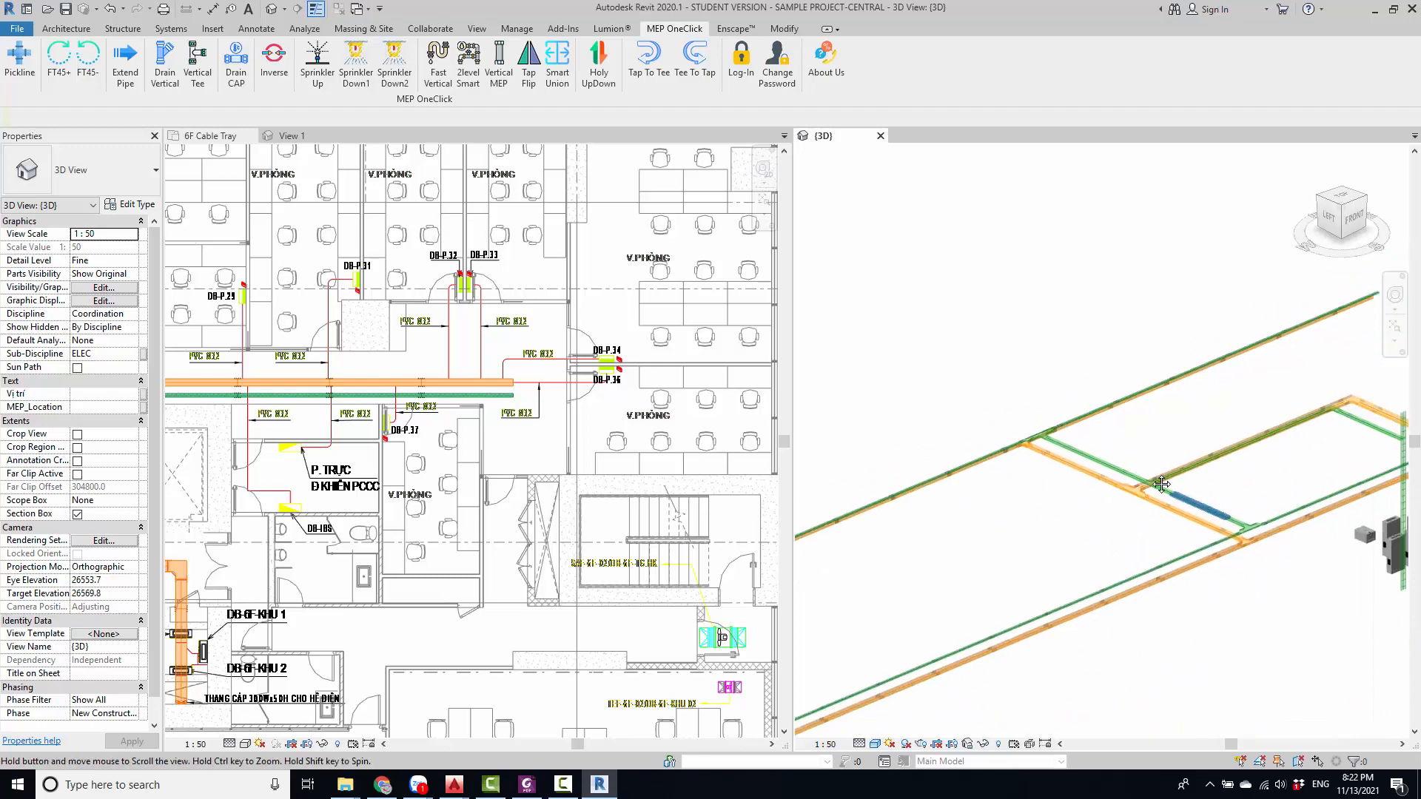